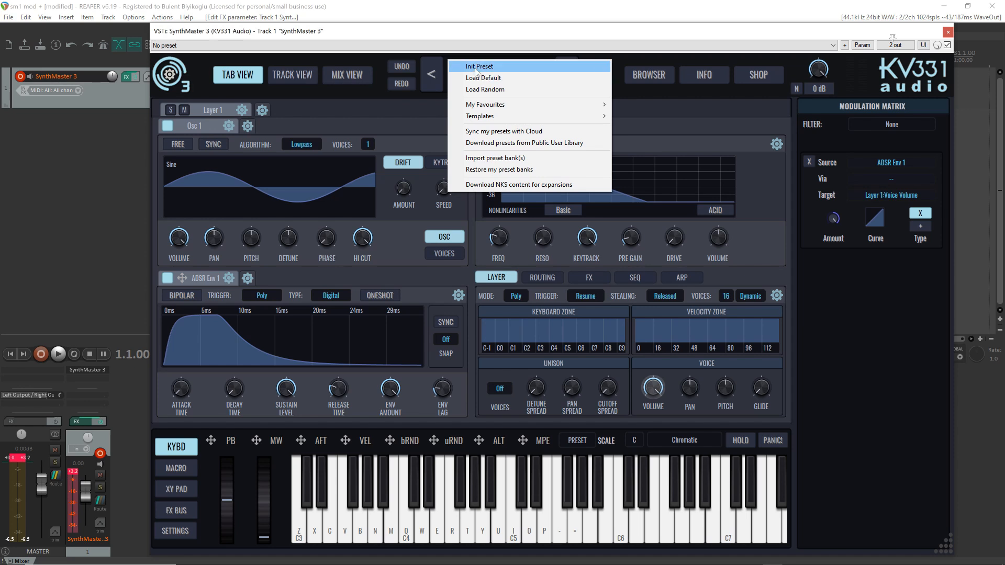
Initialize the preset, disable Filter 1 in the layer's routing, and play C5 to audition Osc 1's sine
left_click(476, 66)
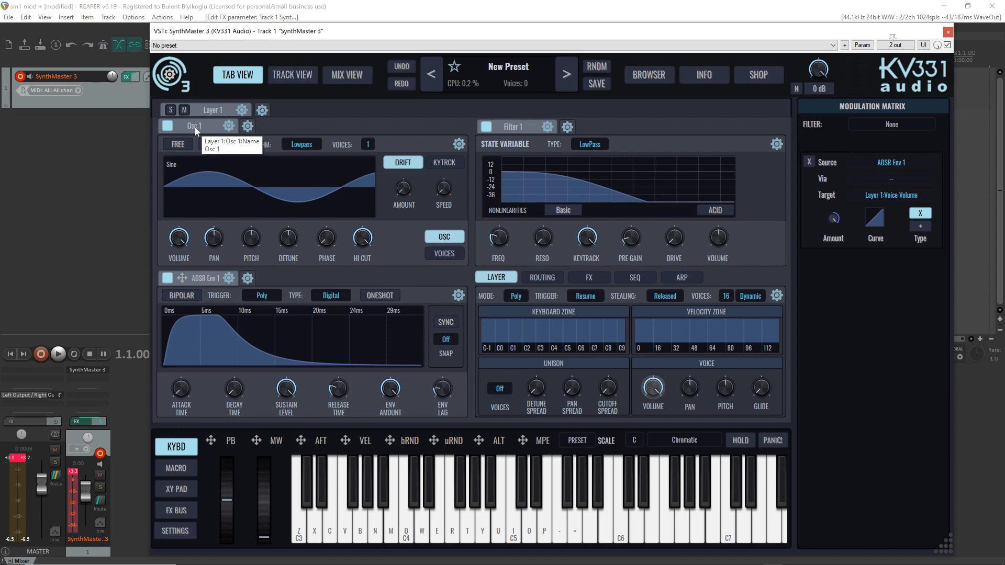
left_click(541, 278)
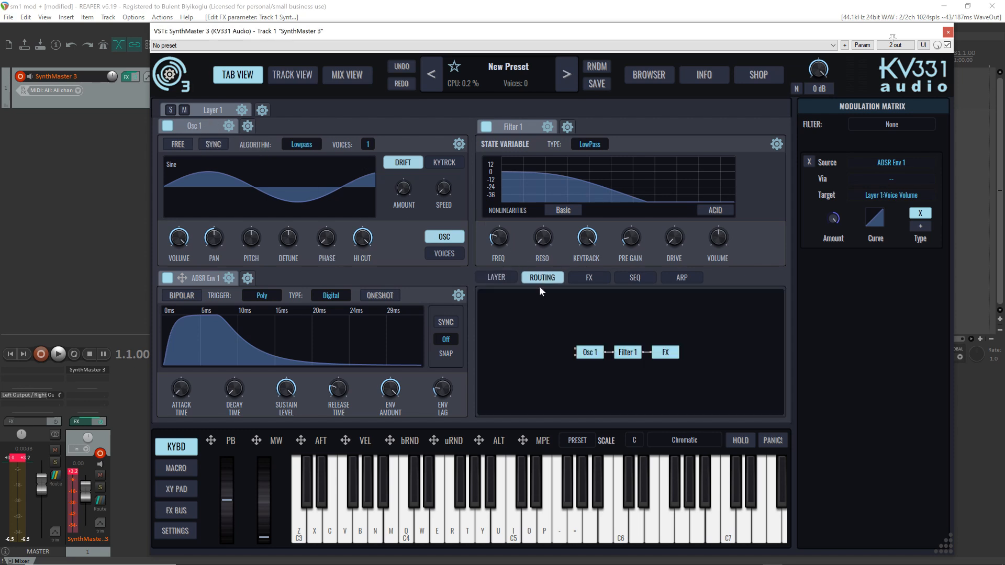
left_click(632, 360)
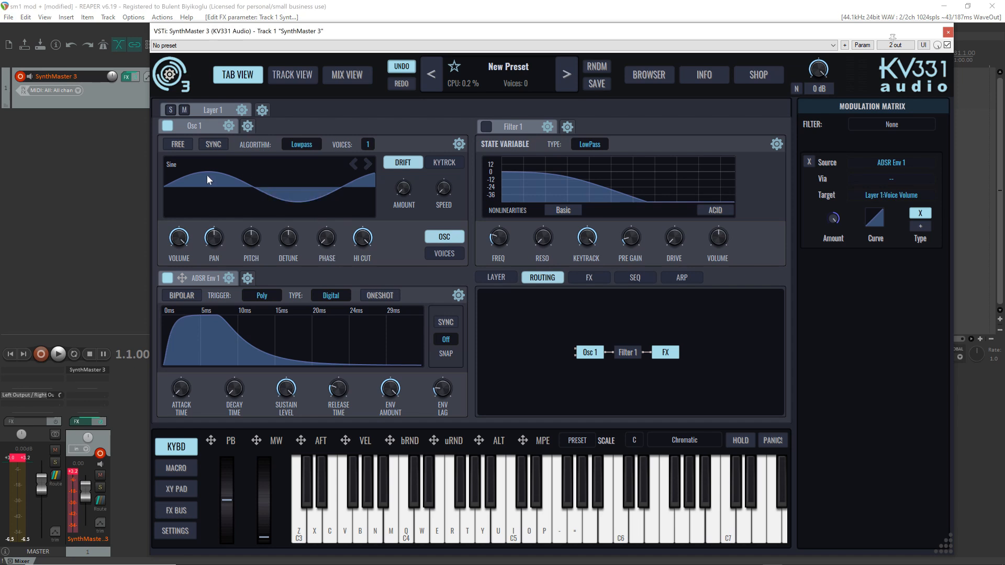
key("i")
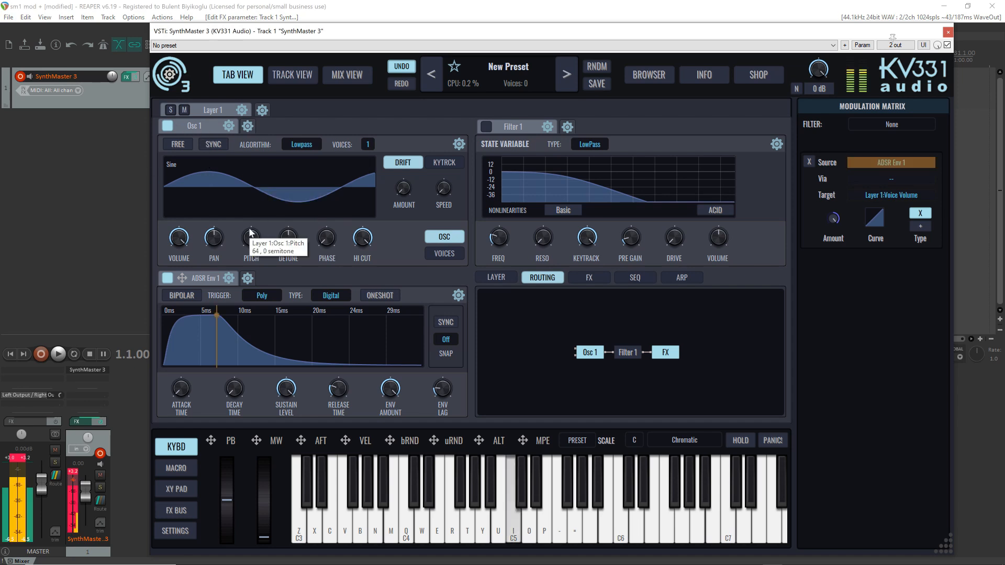
Play C5 while changing Osc 1's waveform to Triangle, Square and Sawtooth in turn
left_click(200, 182)
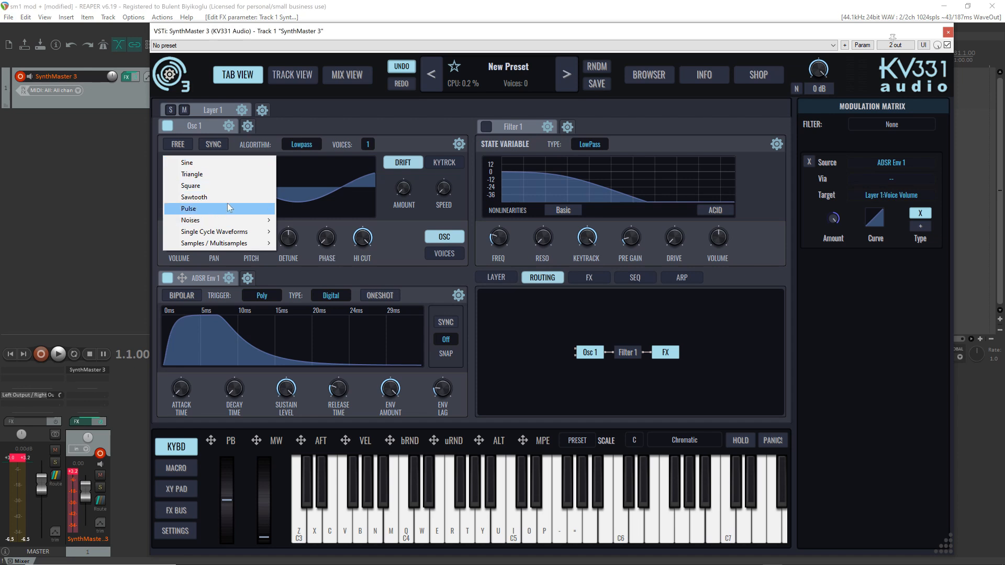
left_click(224, 176)
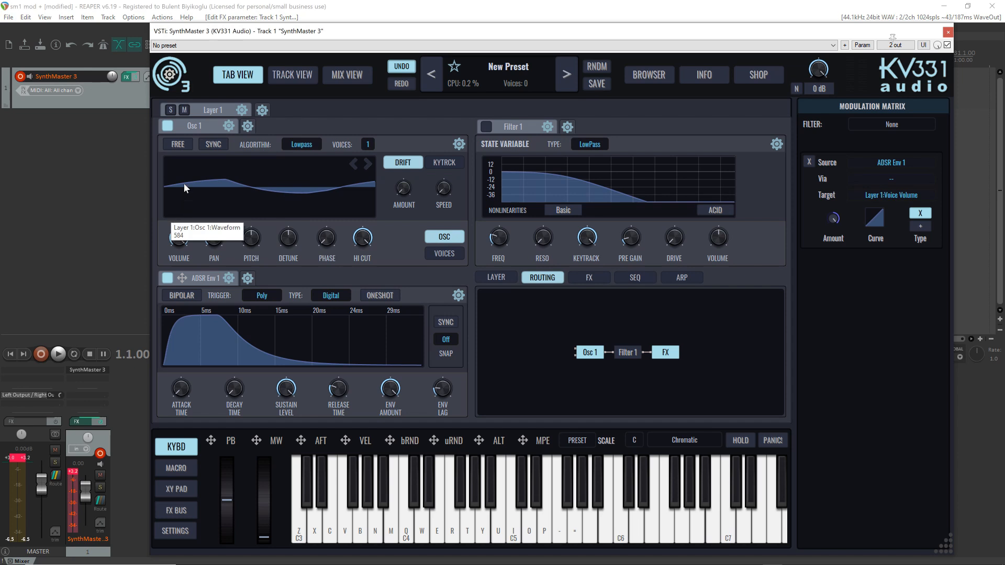
key("i")
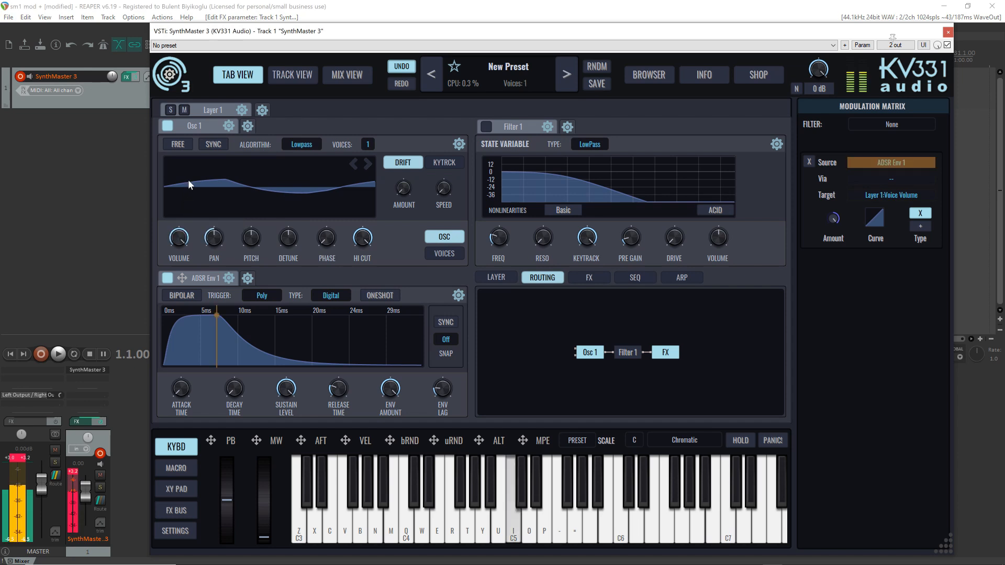
scroll(188, 180, "up", 1)
scroll(188, 180, "up", 1)
scroll(177, 194, "up", 1)
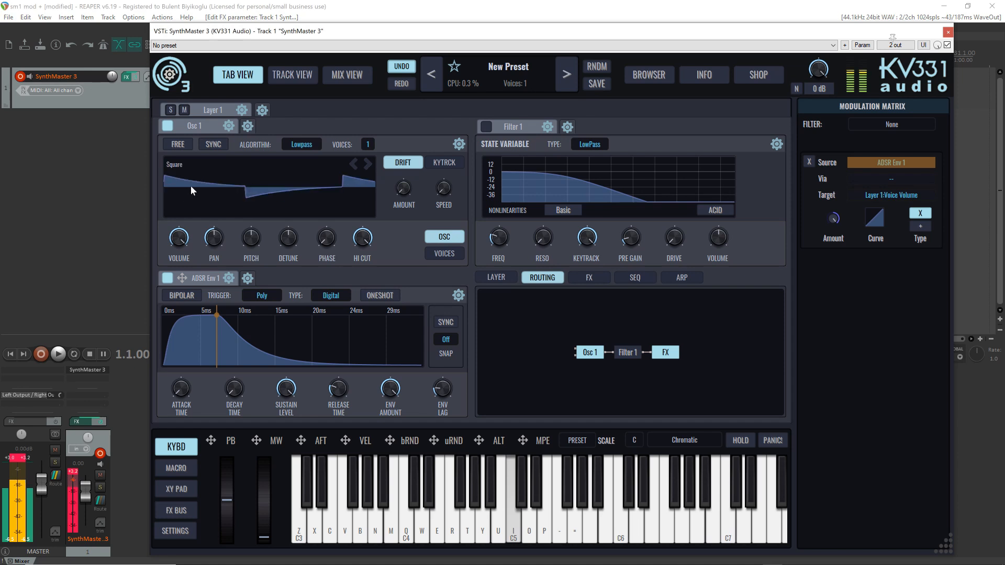
scroll(191, 185, "up", 1)
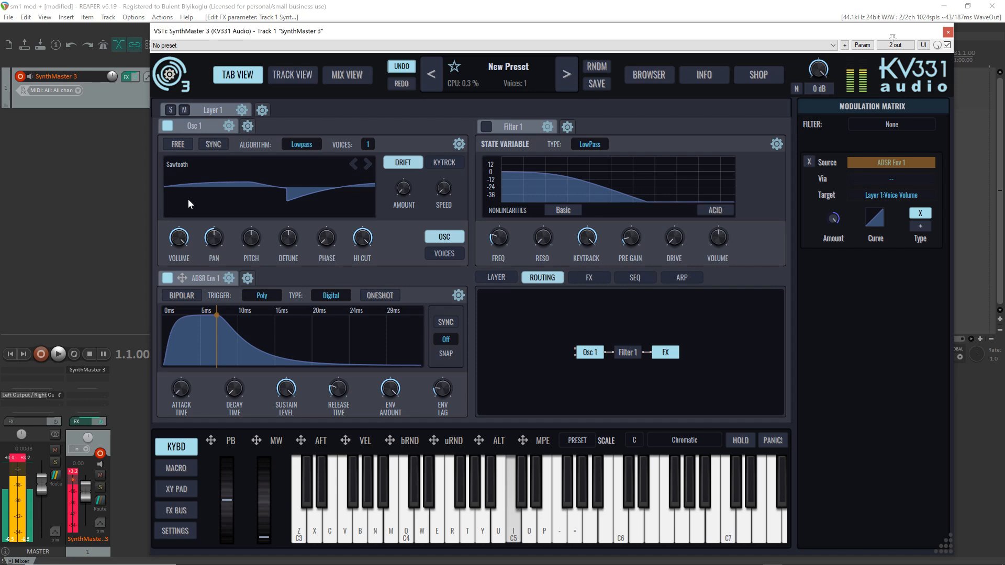
Switch Osc 1's waveform to Pulse and assign the mod wheel (MW) to modulate its Phase
scroll(189, 203, "up", 1)
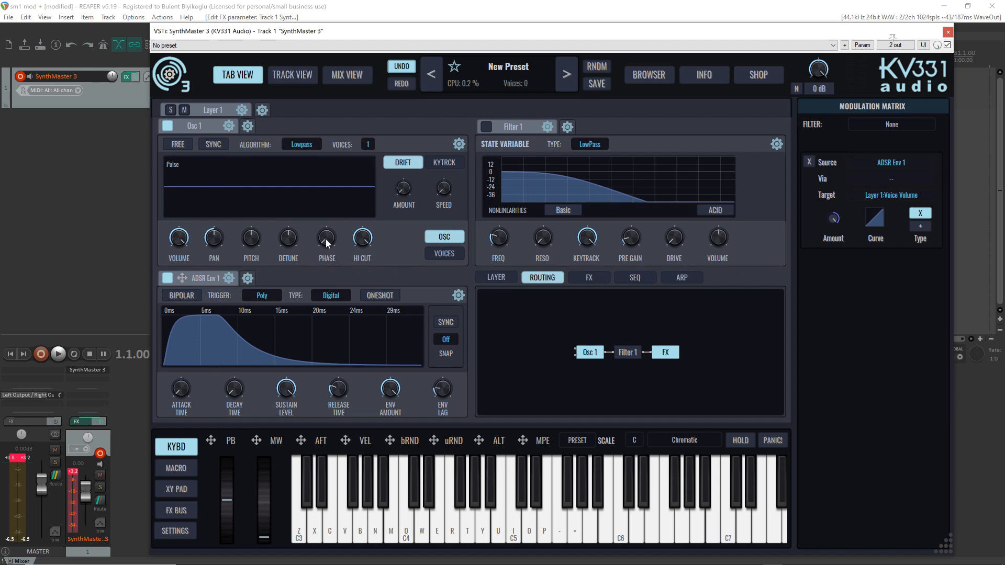
mouse_move(326, 238)
left_mouse_down()
mouse_move(315, 197)
mouse_move(320, 255)
mouse_move(325, 240)
left_mouse_up()
left_click(255, 441)
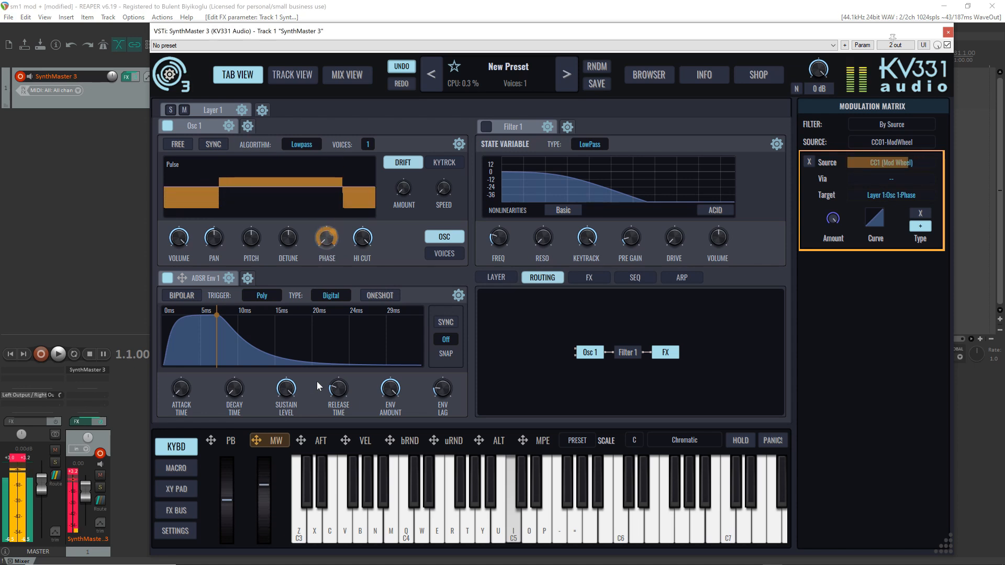
Load White Noise in Osc 1 and step through Pink, Brown, Violet and Blue Noise, auditioning each on C5
left_click(256, 177)
mouse_move(246, 222)
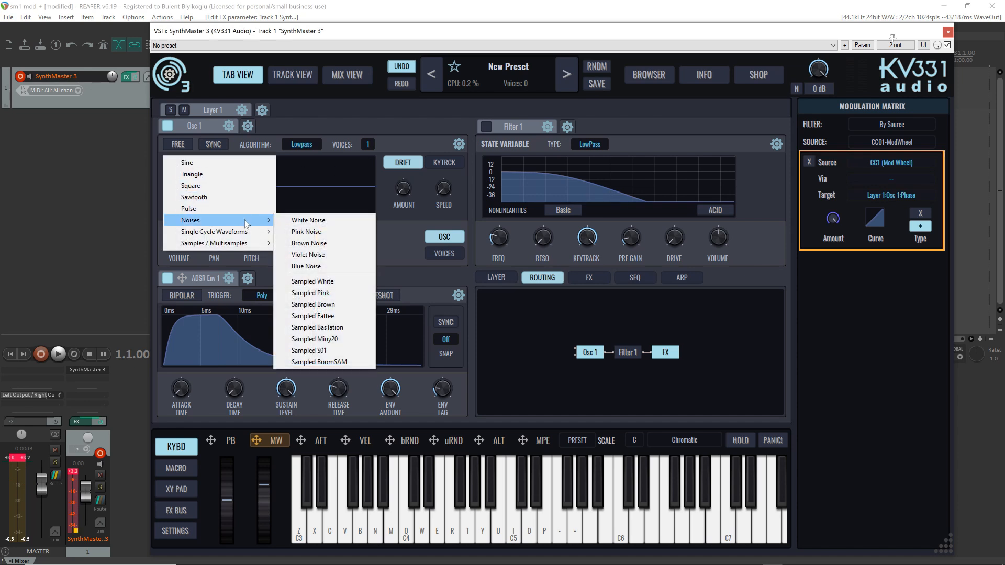
left_click(311, 220)
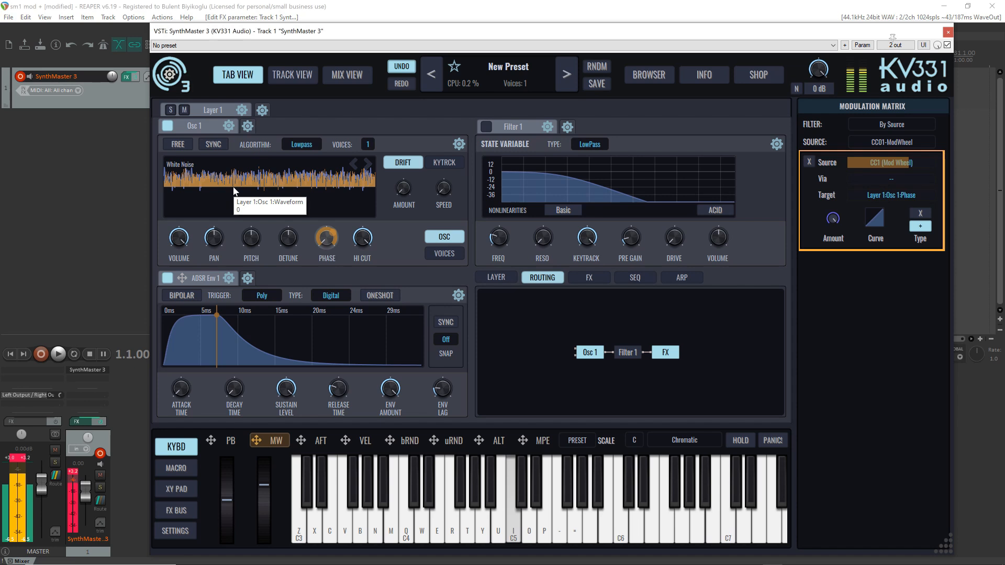
left_click(367, 167)
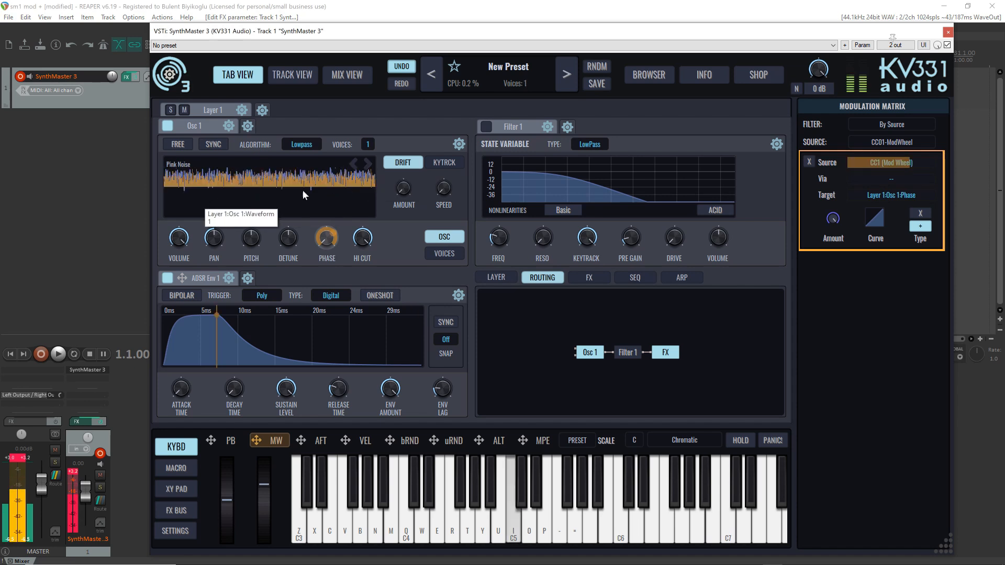
left_click(368, 166)
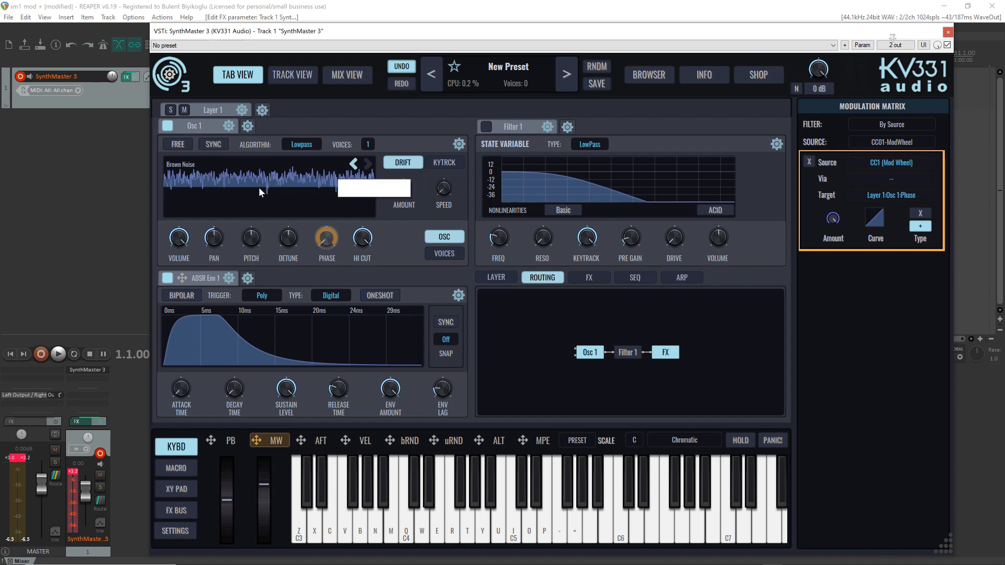
key("i")
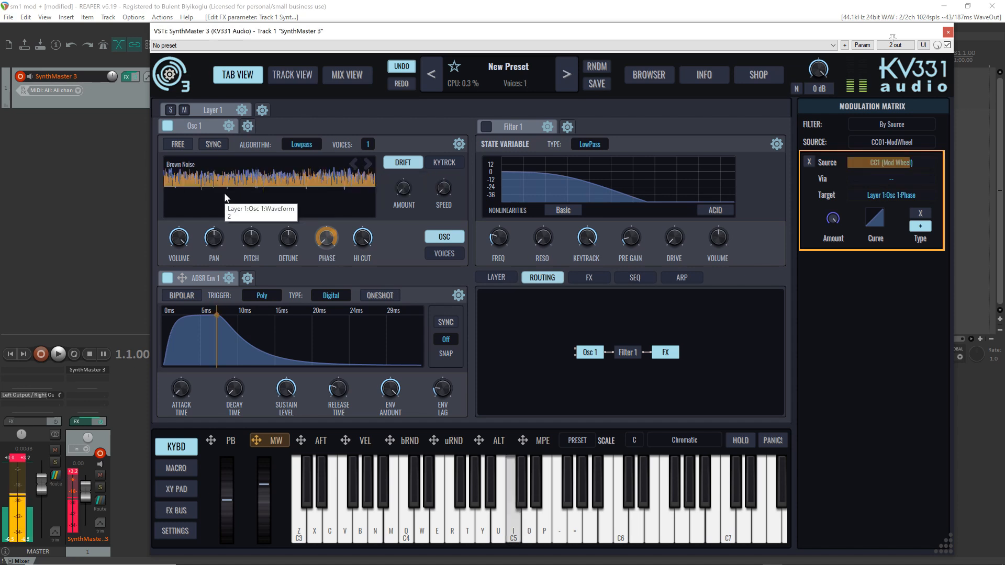
left_click(366, 167)
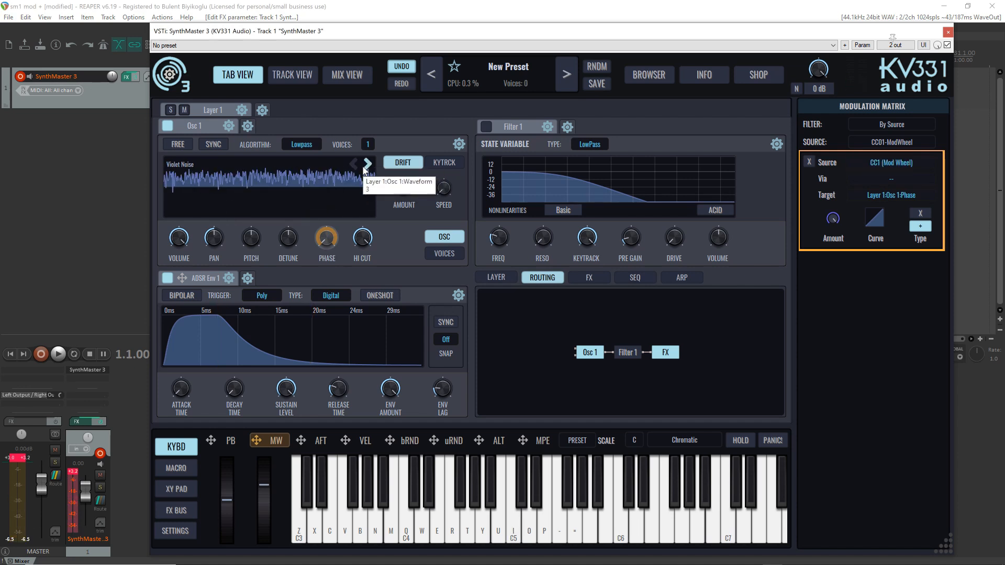
key("i")
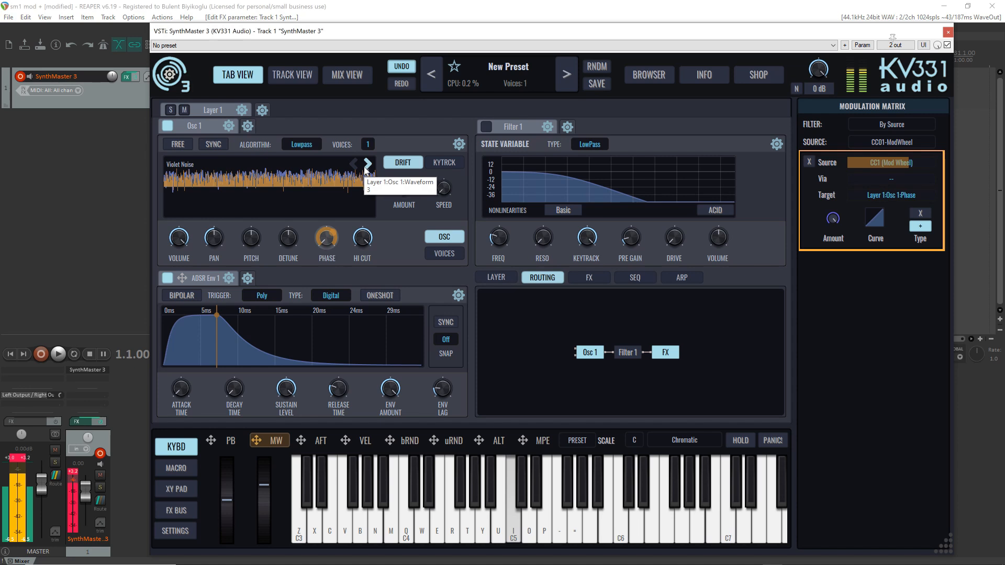
left_click(368, 166)
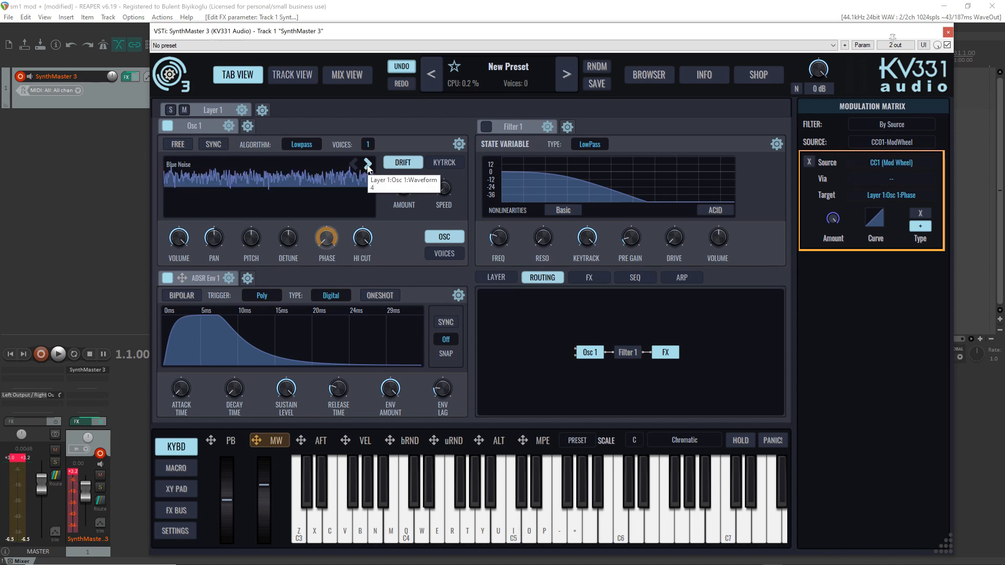
key("i")
Audition Osc 1's sampled noises in order, from Sampled White up to Sampled BoomSAM
left_click(367, 167)
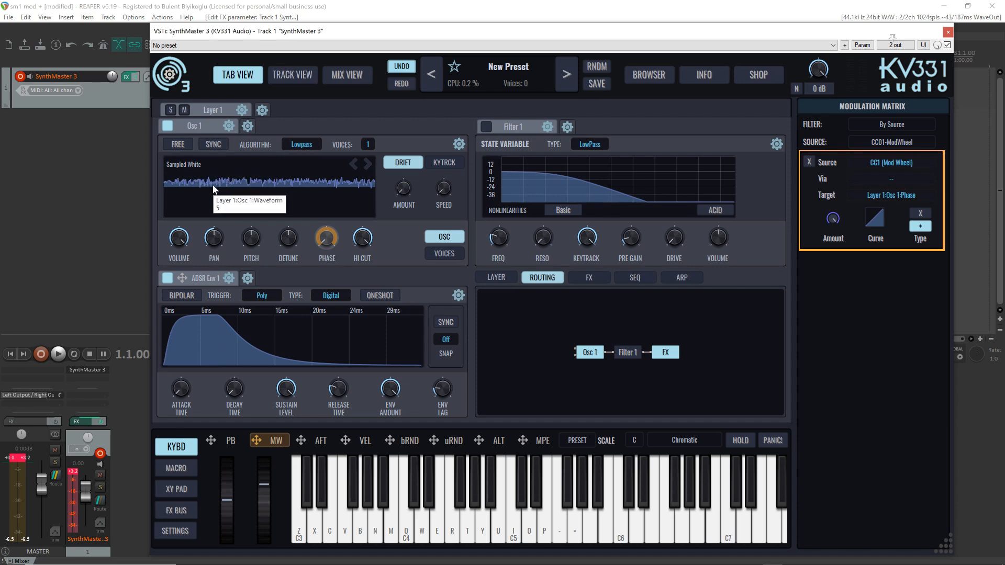
left_click(369, 166)
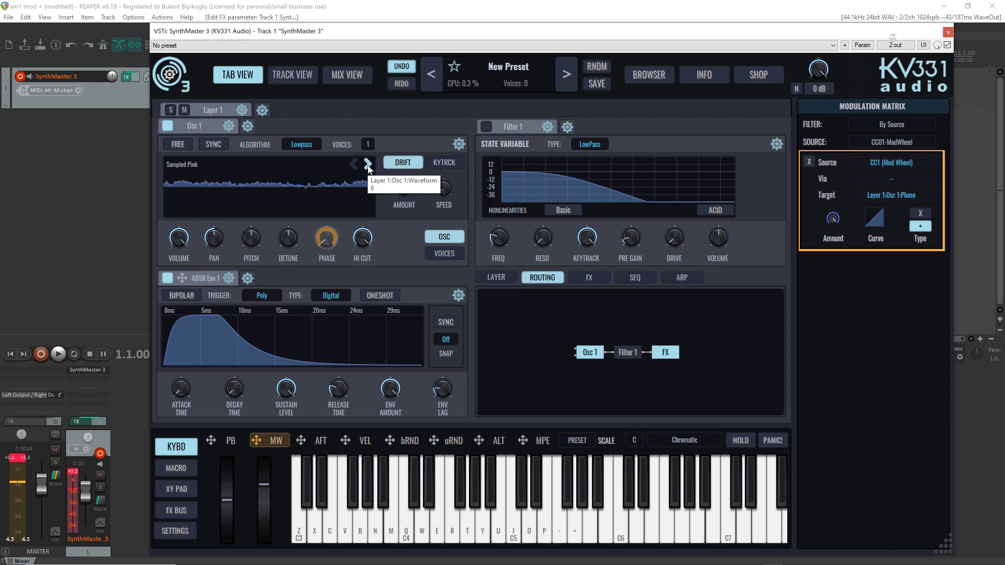
left_click(369, 166)
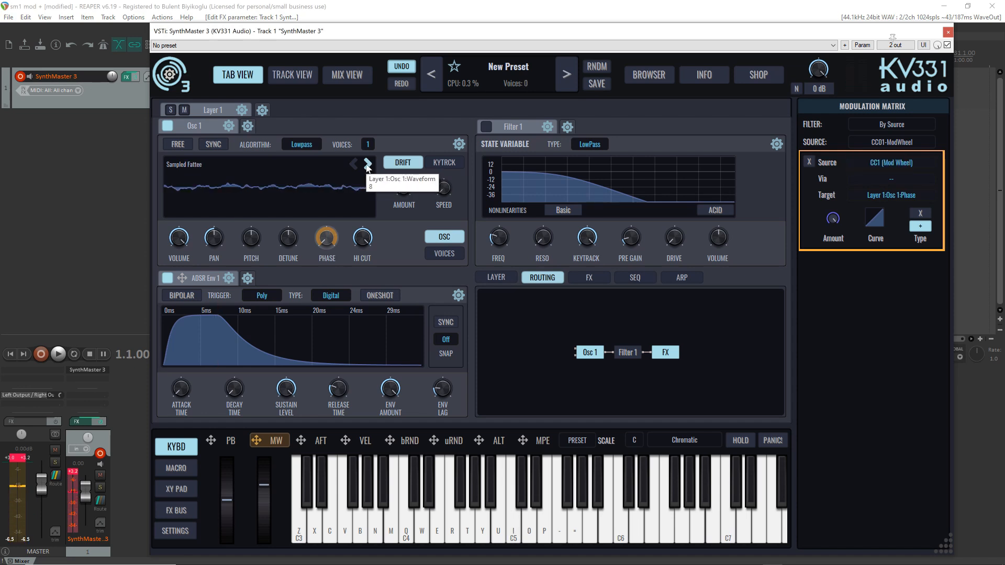
left_click(369, 166)
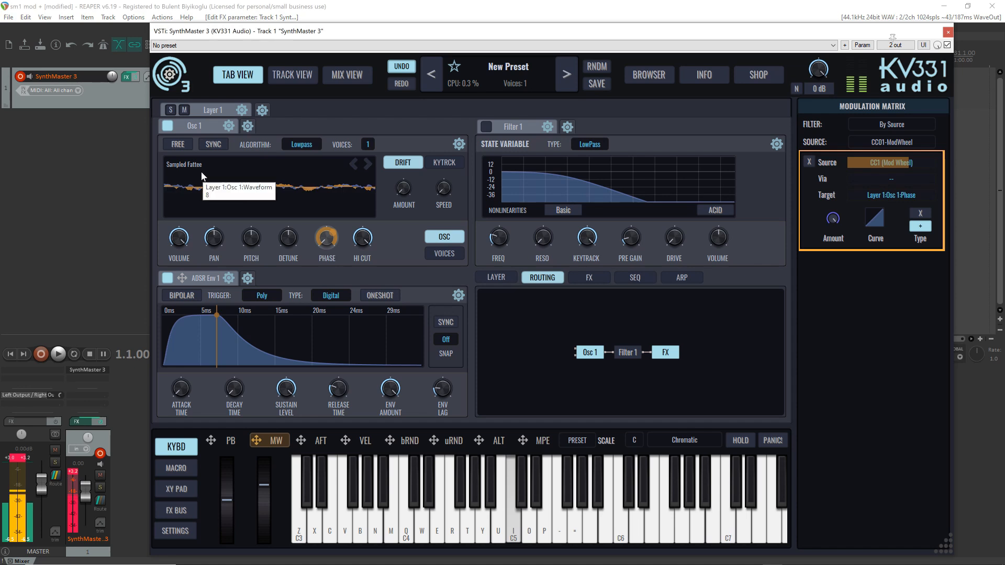
left_click(367, 165)
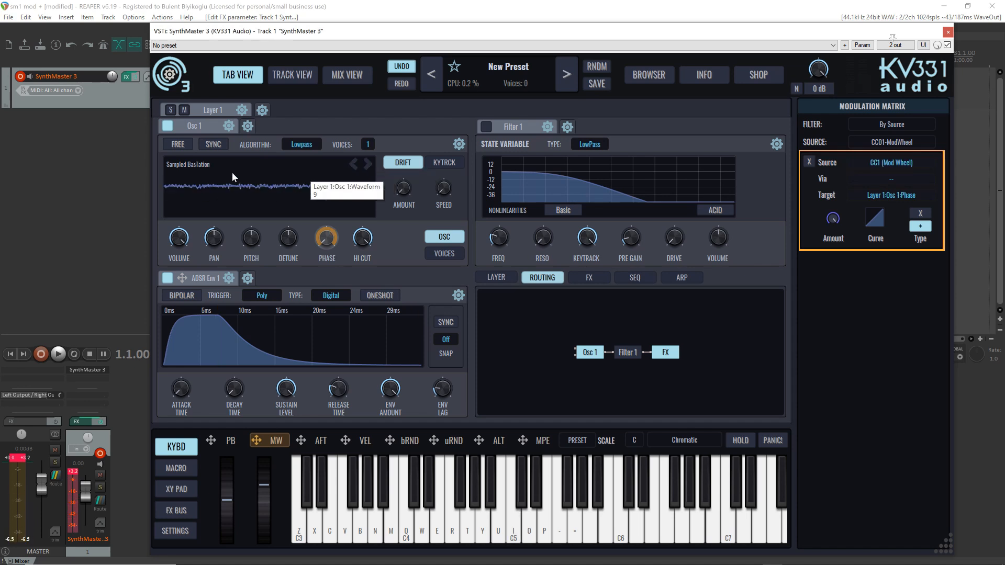
left_click(367, 166)
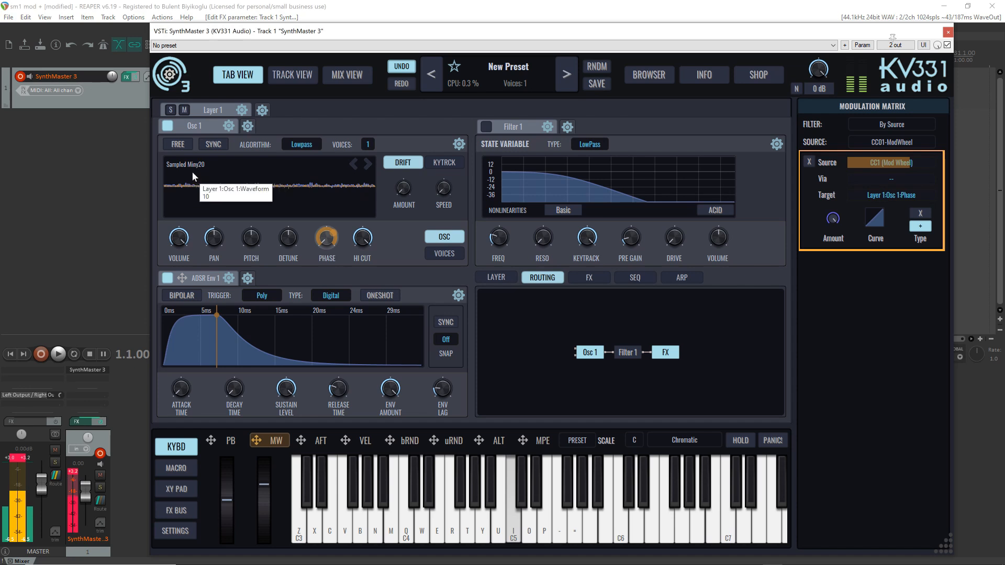
left_click(368, 166)
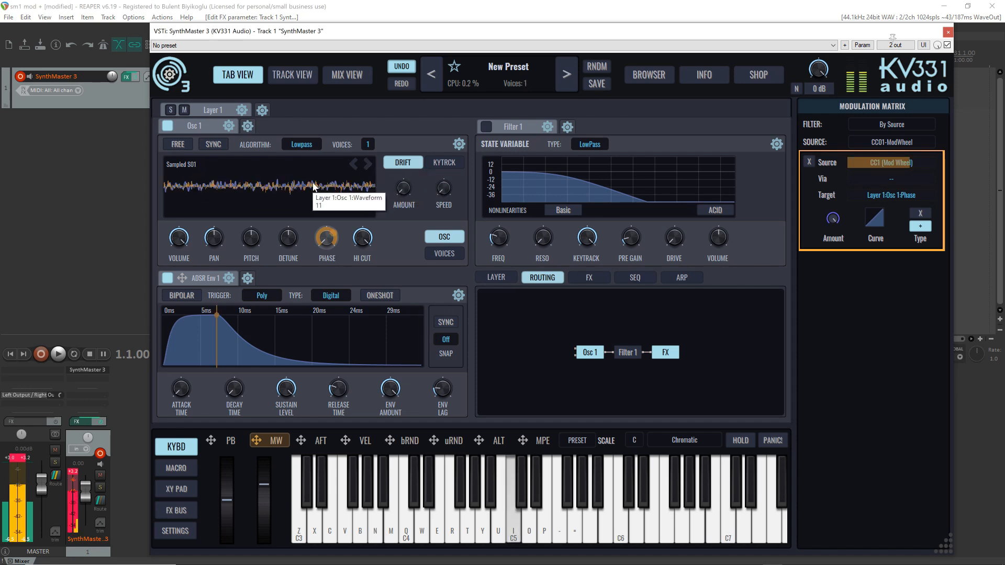
left_click(368, 164)
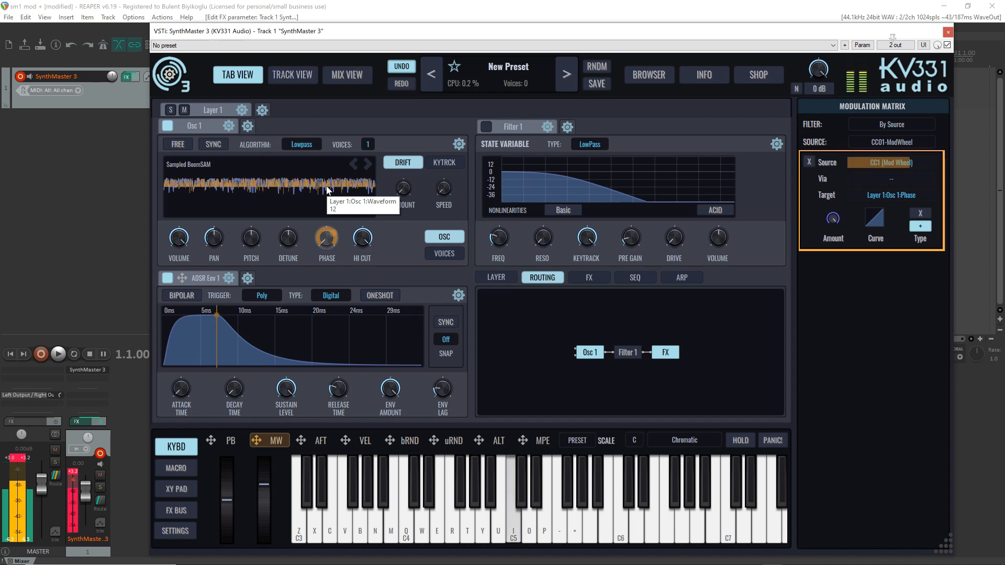
Load the factory Basic Sawtooth single cycle waveform in Osc 1 and play C5
left_click(368, 165)
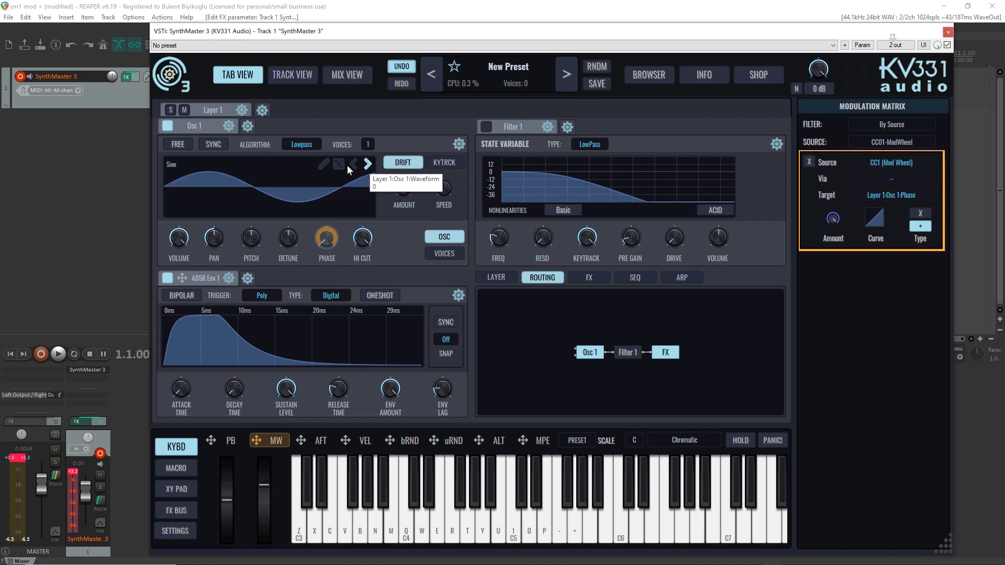
left_click(239, 175)
mouse_move(212, 220)
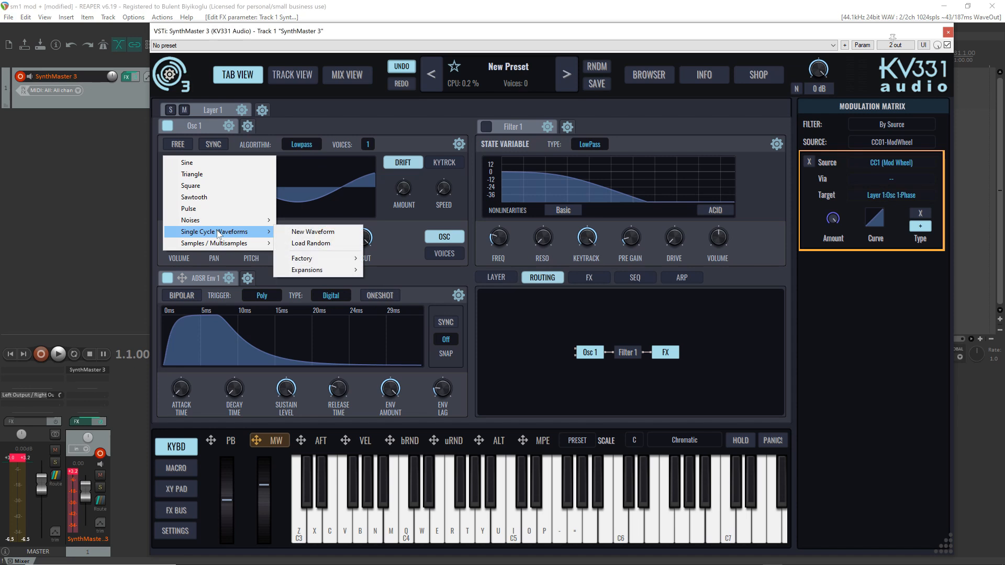
mouse_move(327, 262)
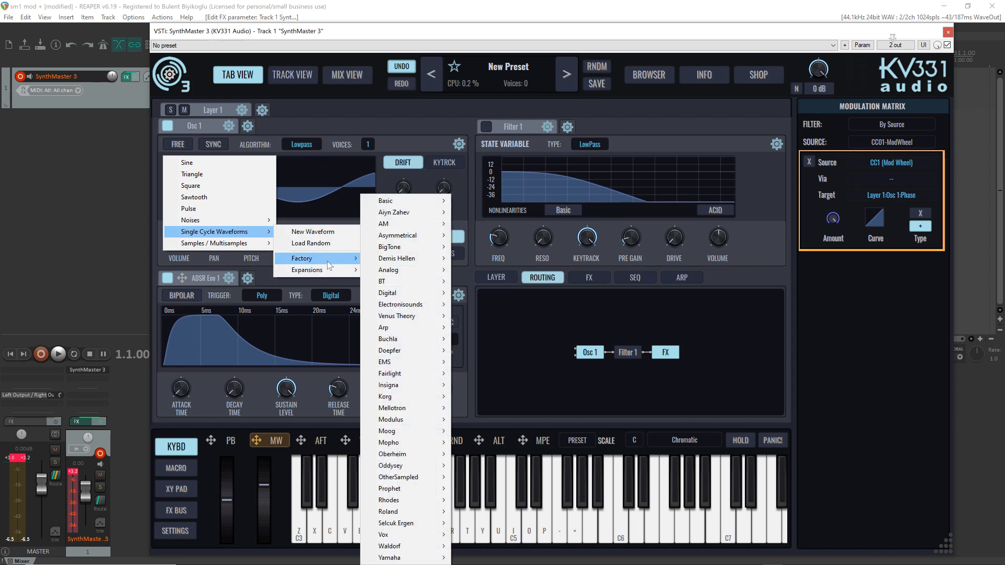
mouse_move(438, 202)
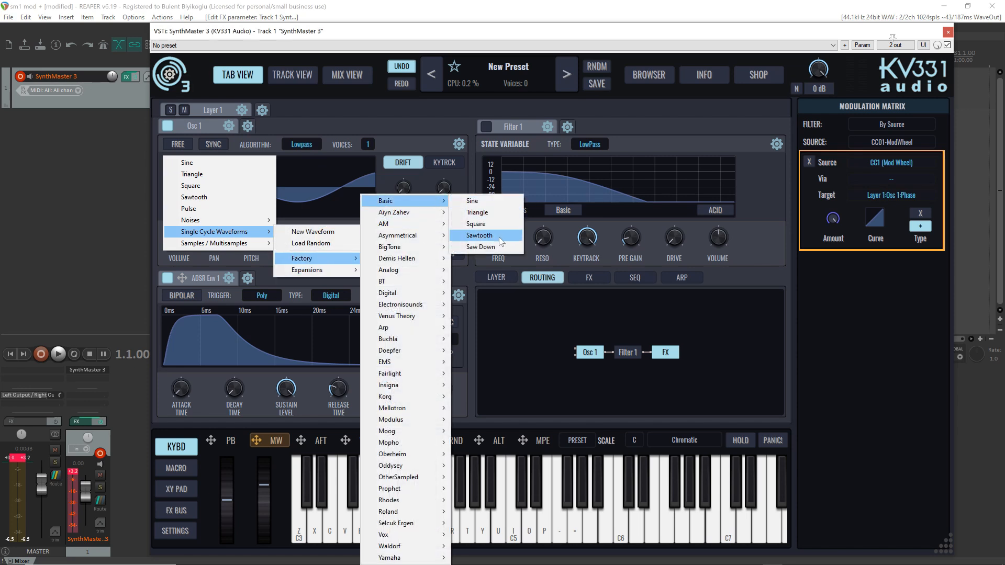
left_click(474, 235)
key("i")
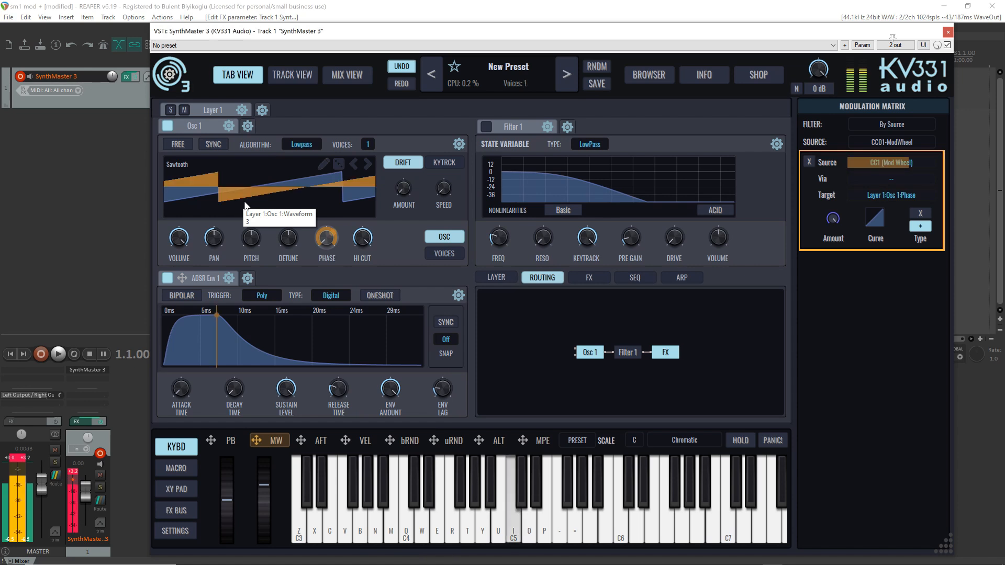
Step Osc 1 through the factory single cycle waveforms, including AM Complex NS 008, up to Asymmetrical 001
scroll(245, 205, "up", 2)
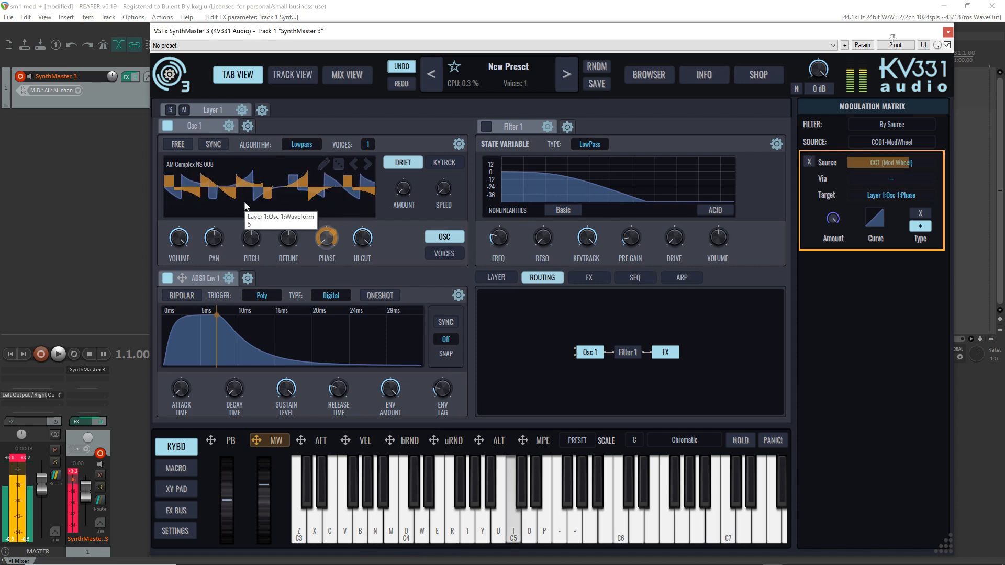
scroll(245, 205, "up", 4)
scroll(245, 205, "up", 5)
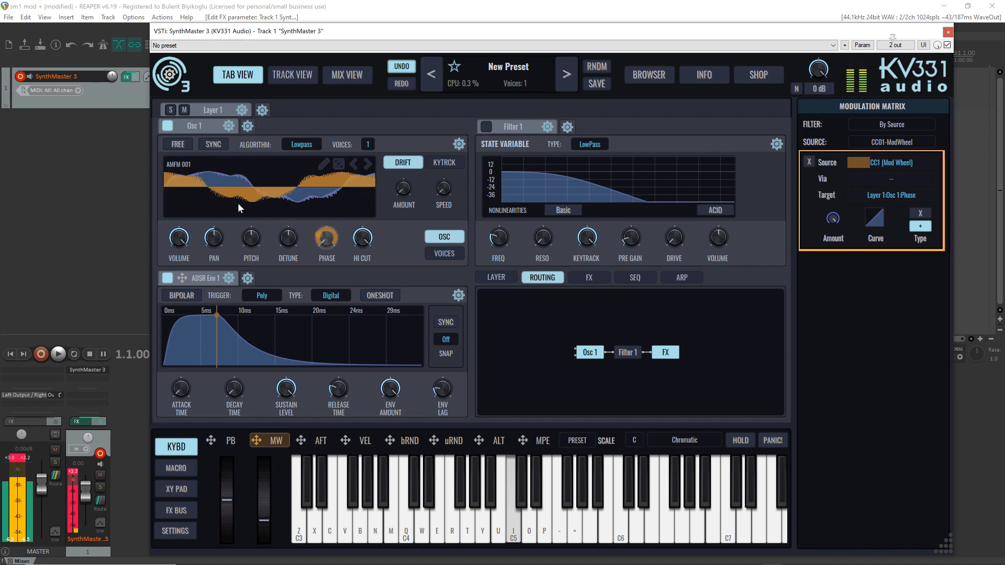
scroll(272, 210, "up", 4)
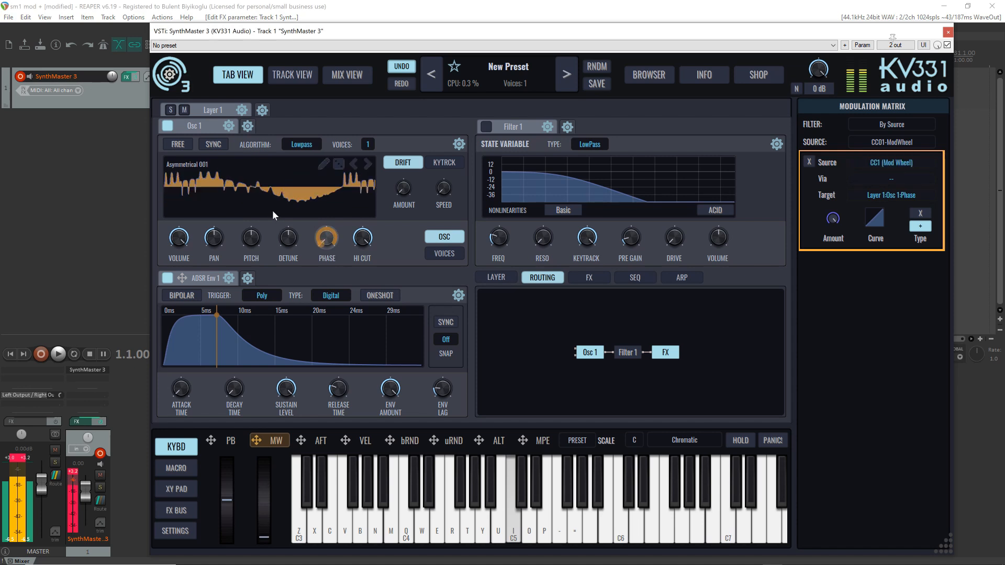
Continue auditioning Osc 1's factory single cycle waveforms through Asymmetrical 080, BT silence and Profat Square to FM - Complex Sine 018
scroll(267, 201, "up", 7)
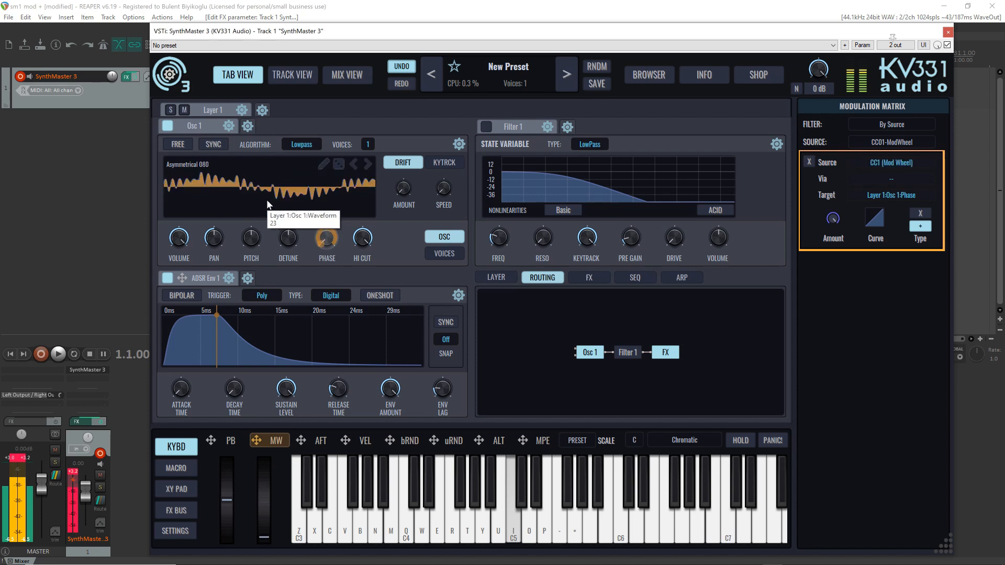
scroll(266, 204, "up", 5)
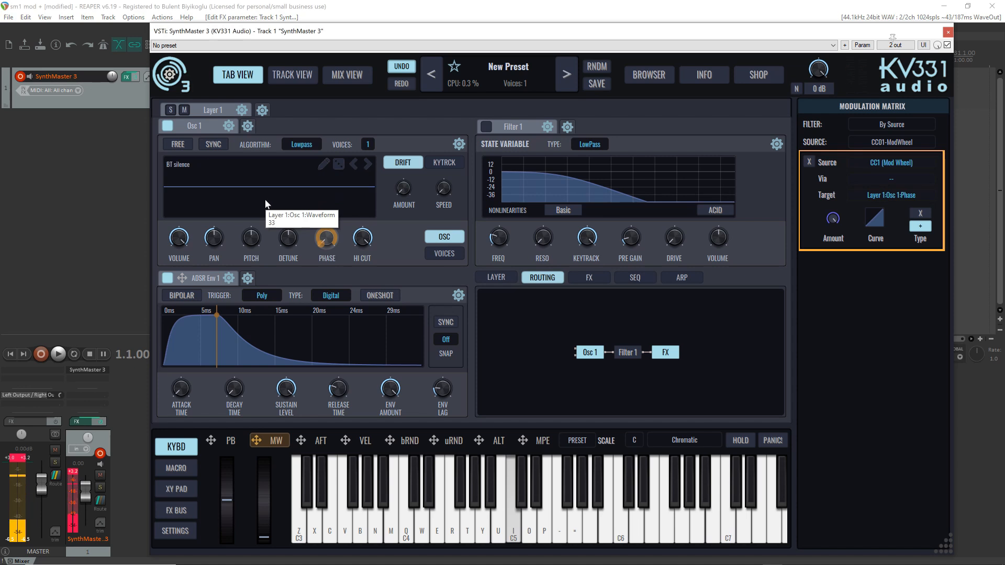
scroll(265, 204, "up", 5)
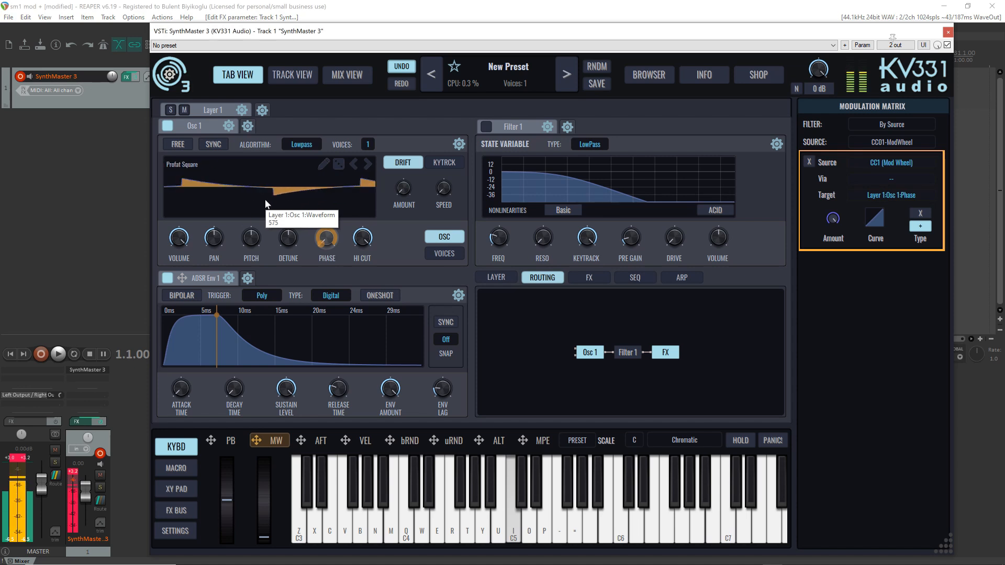
scroll(266, 204, "up", 10)
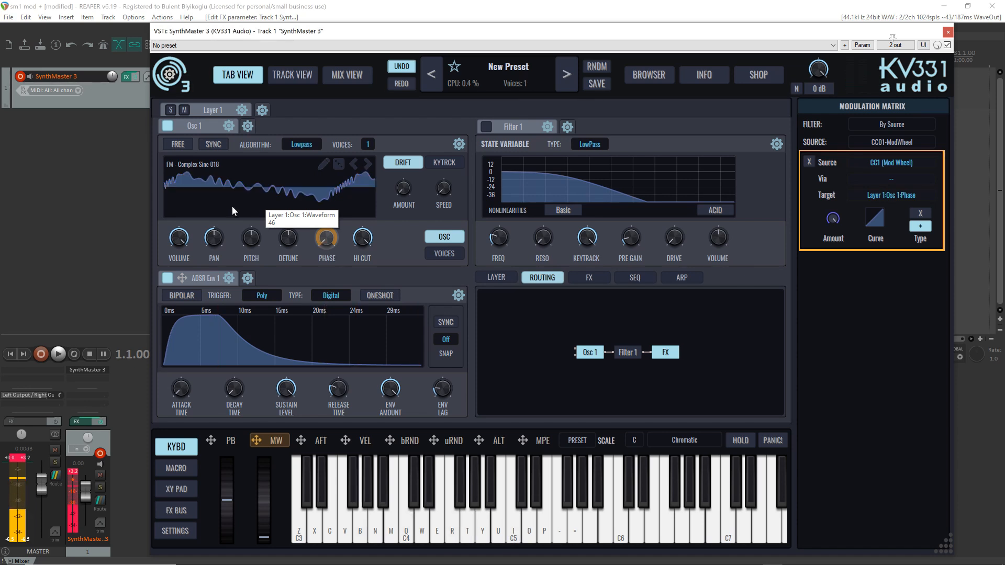
Load the factory single cycle waveform BasTation Sawtooth from the Analog BasTation group into Osc 1
left_click(178, 186)
mouse_move(210, 233)
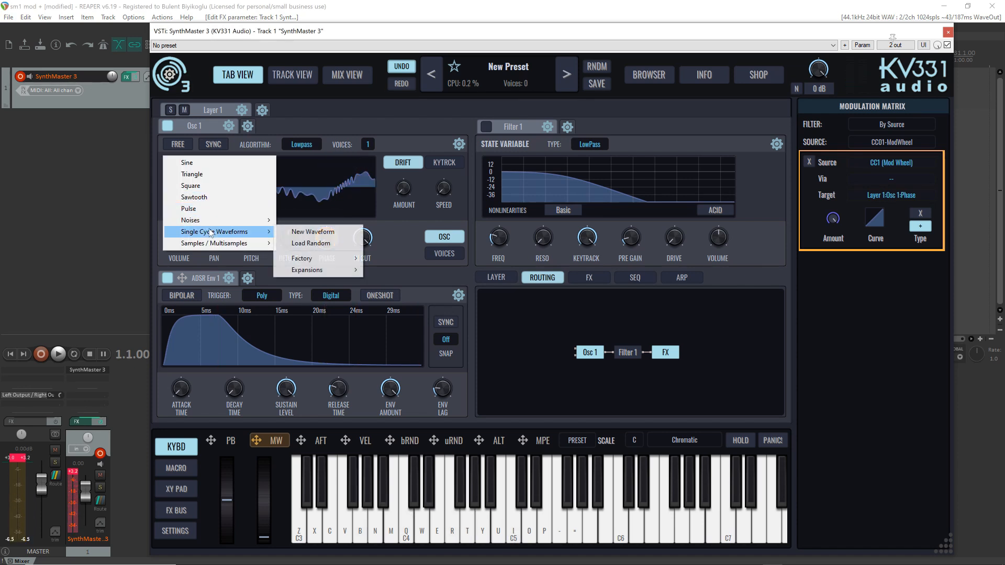
mouse_move(320, 260)
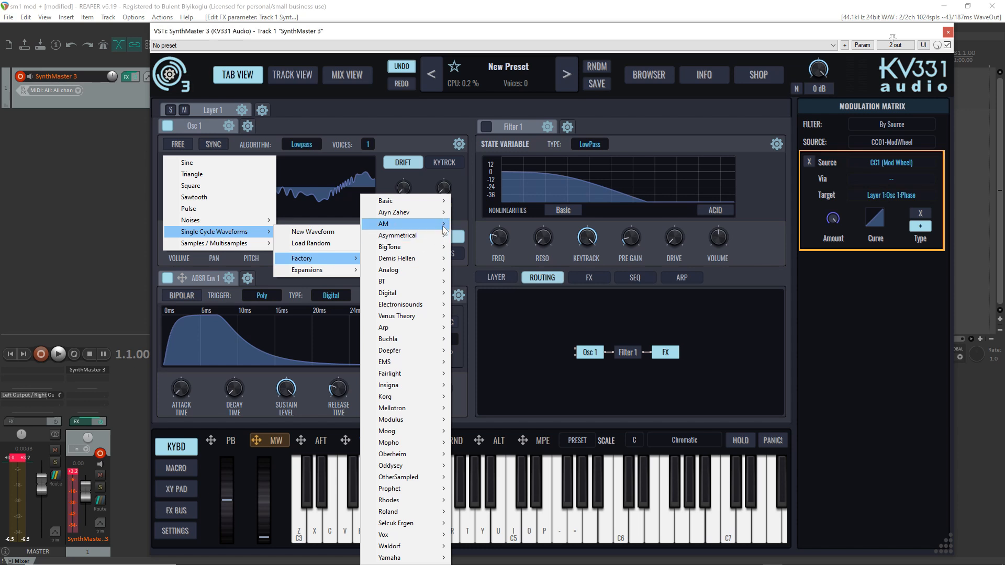
mouse_move(427, 271)
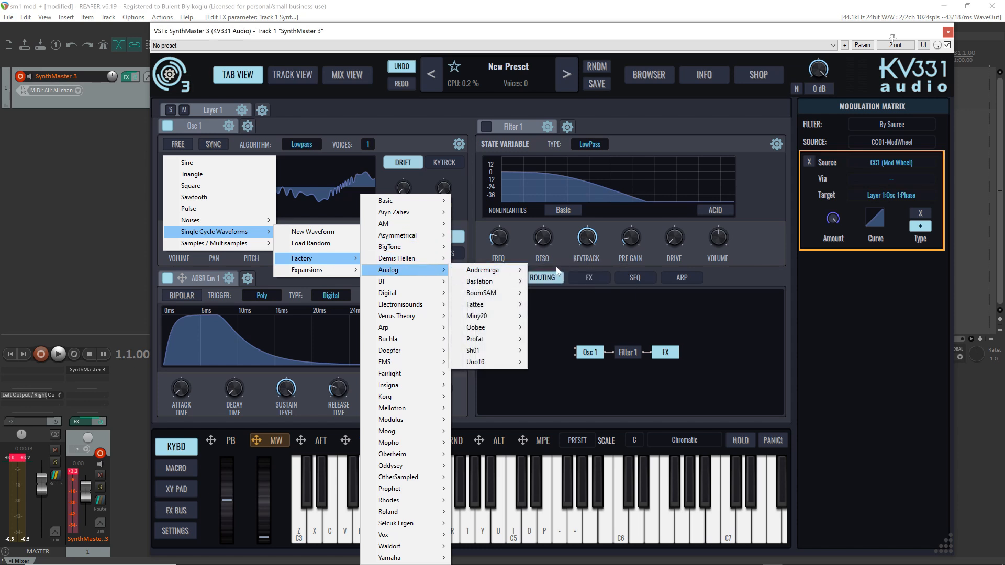
mouse_move(500, 271)
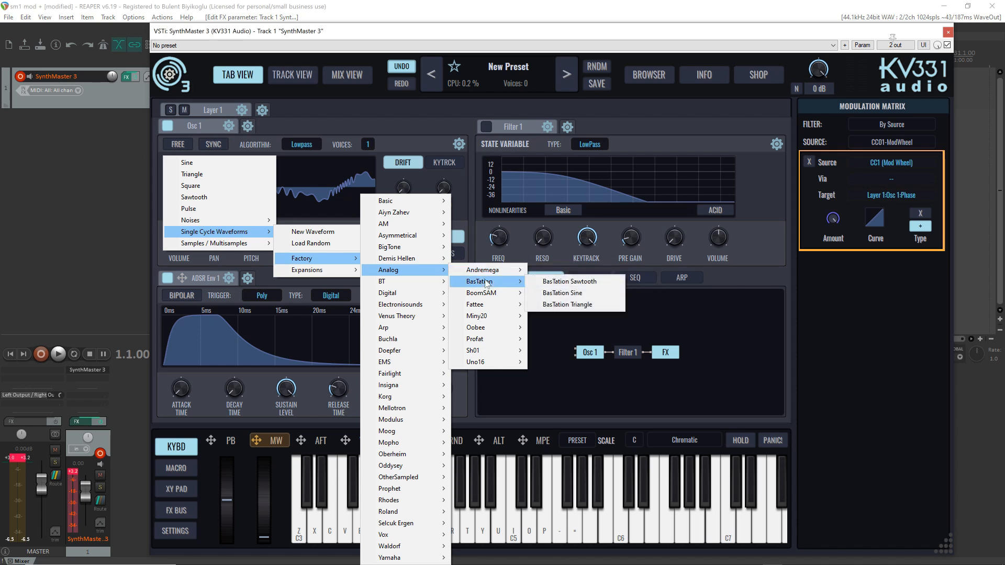
left_click(554, 283)
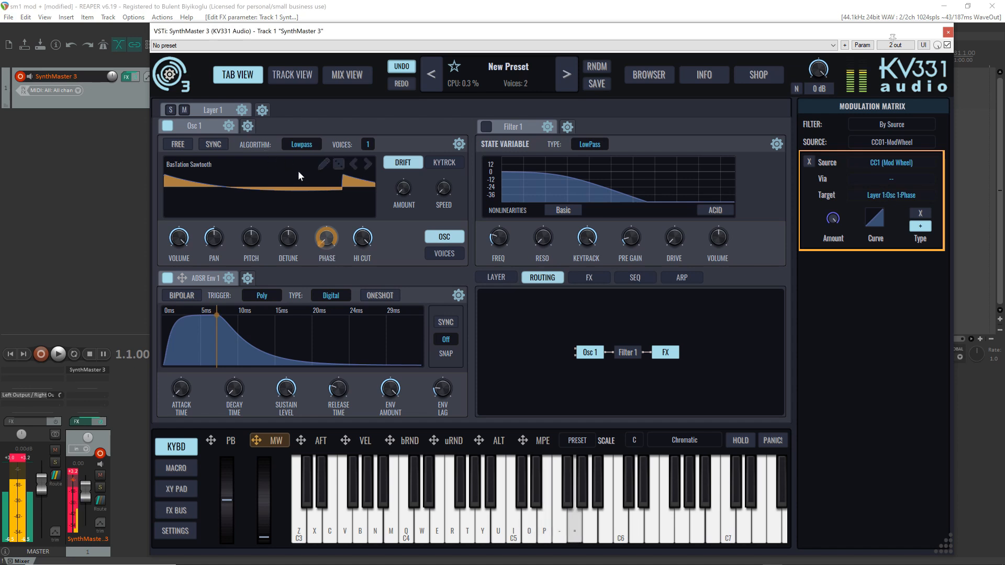
Step Osc 1 through the Analog waveforms from BasTation Sine through BoomSAM, Fattee, Miny20 and Oobee to Sh01 Sub, playing notes on each
scroll(284, 177, "down", 1)
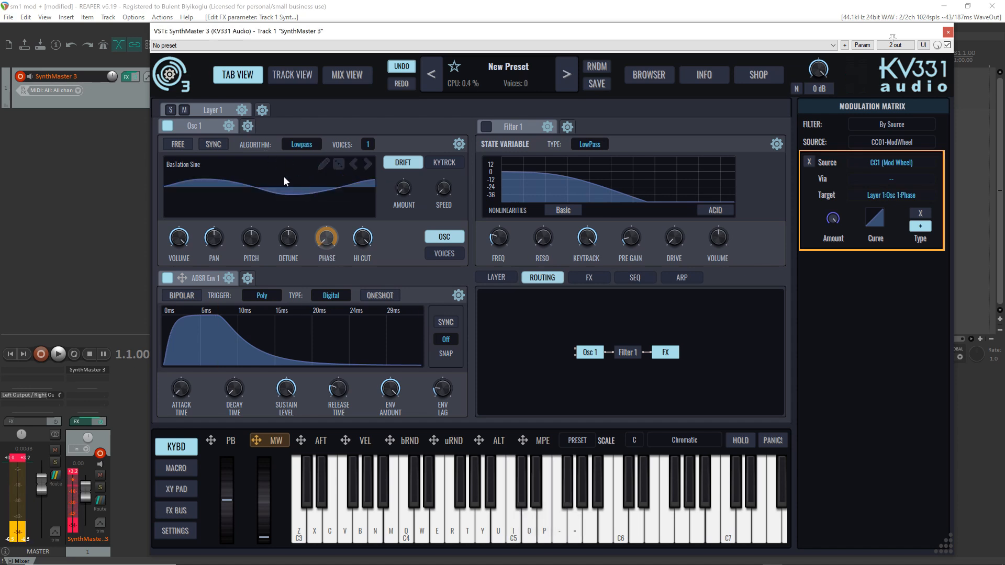
scroll(284, 177, "down", 1)
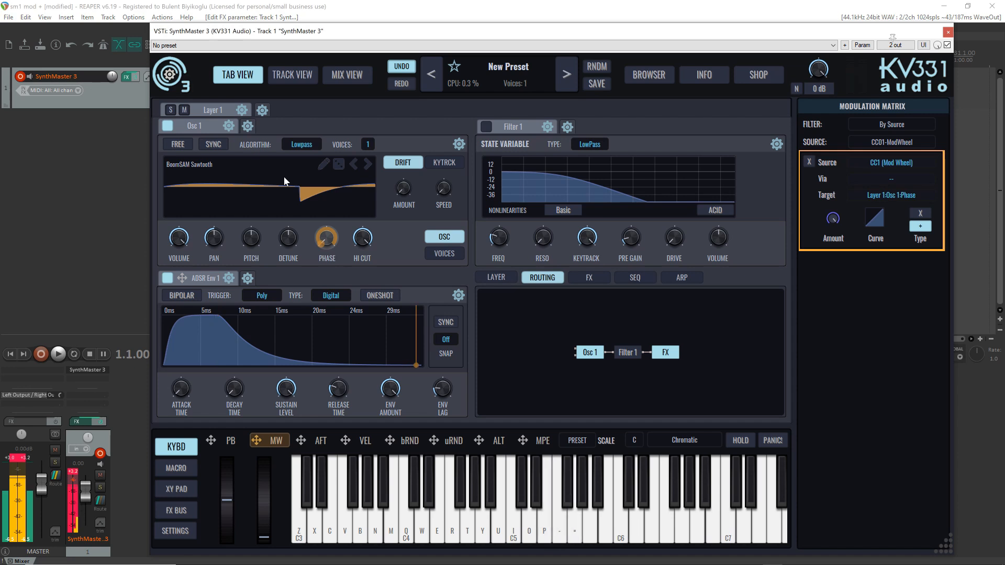
scroll(283, 177, "down", 1)
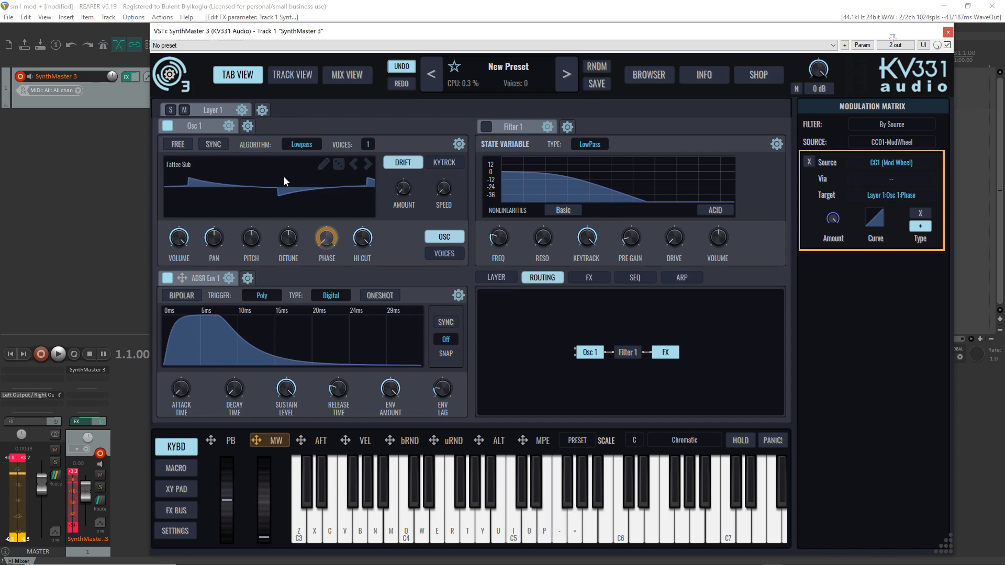
scroll(284, 177, "down", 1)
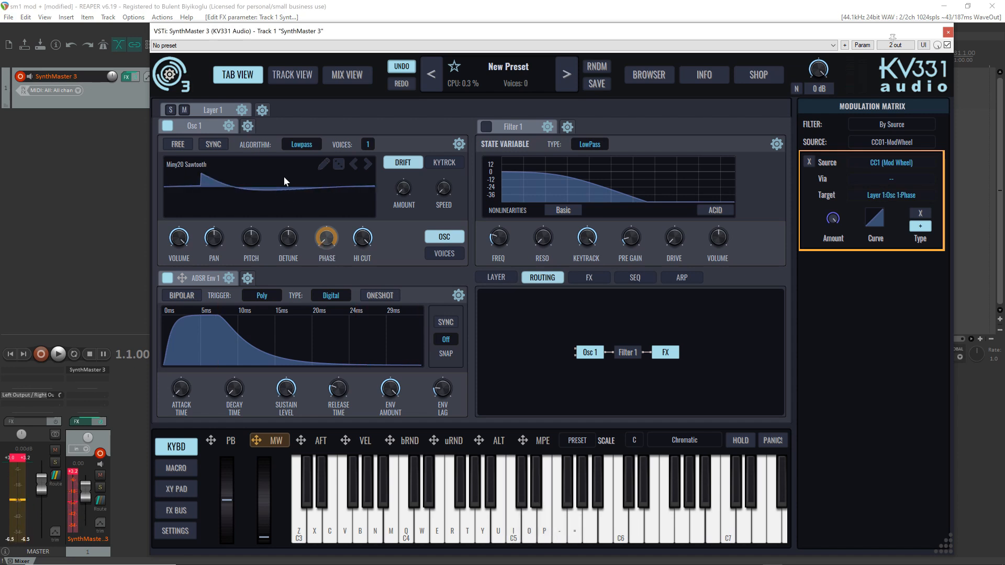
scroll(283, 177, "down", 1)
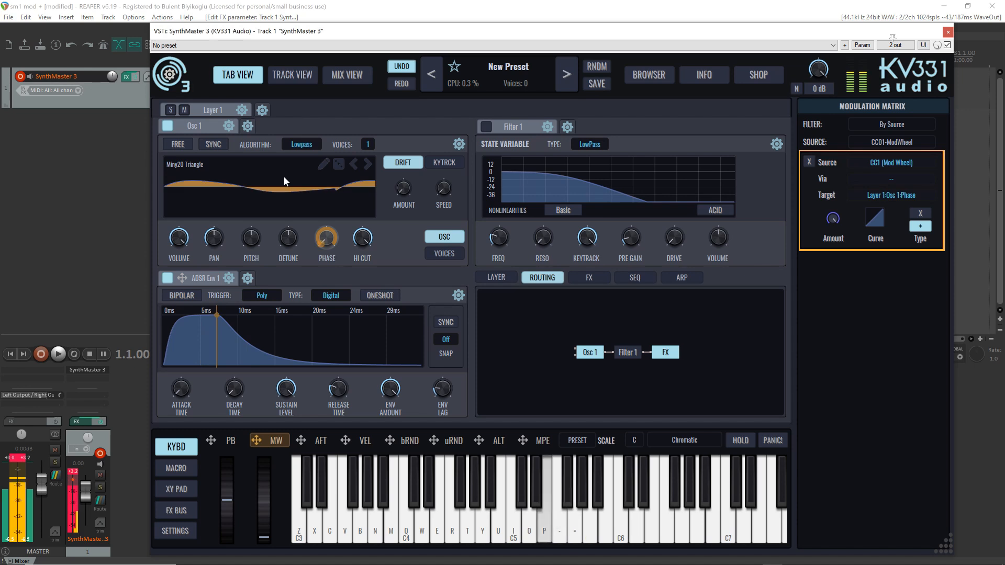
scroll(284, 181, "down", 1)
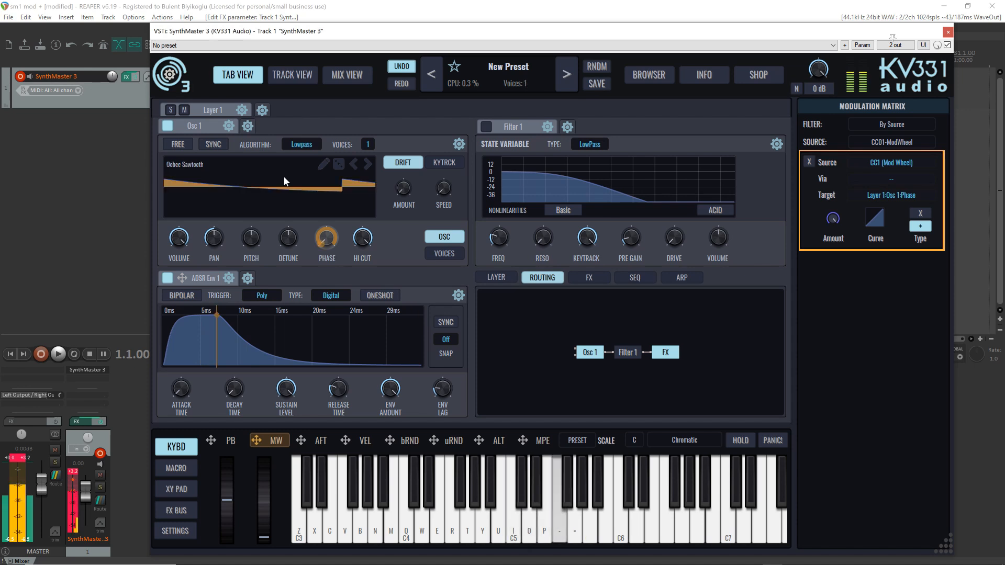
scroll(285, 175, "down", 1)
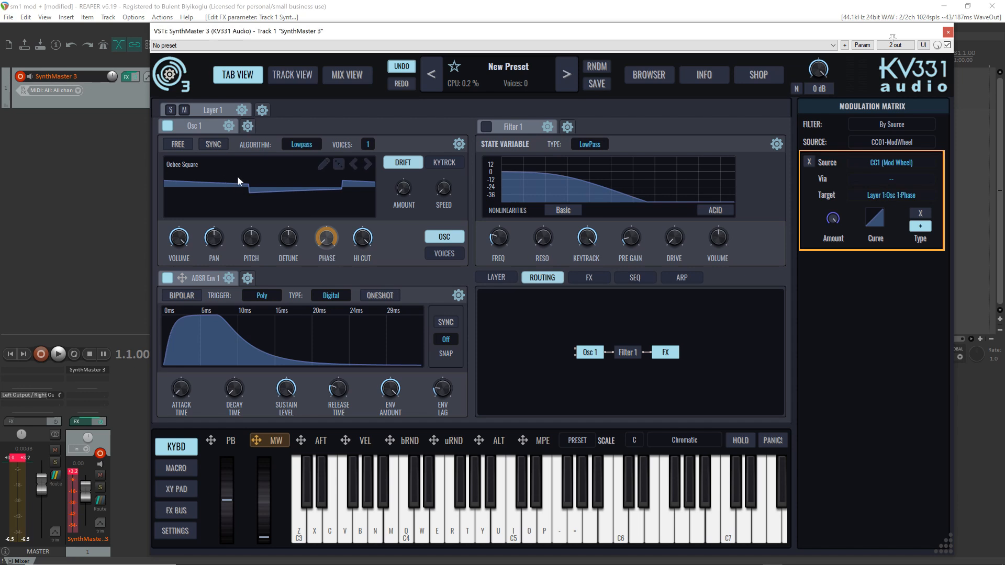
scroll(237, 175, "down", 1)
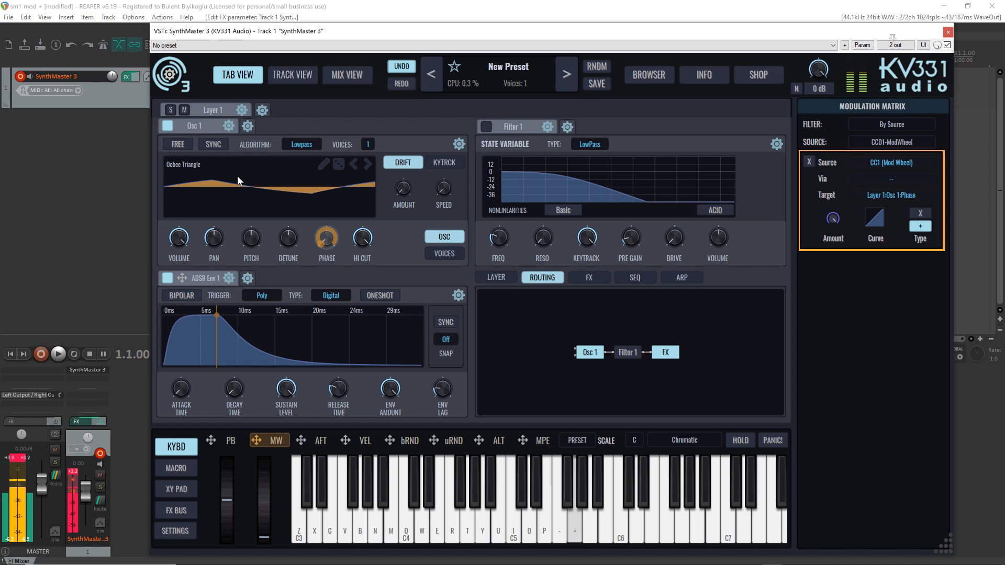
scroll(238, 178, "down", 1)
scroll(238, 178, "down", 1)
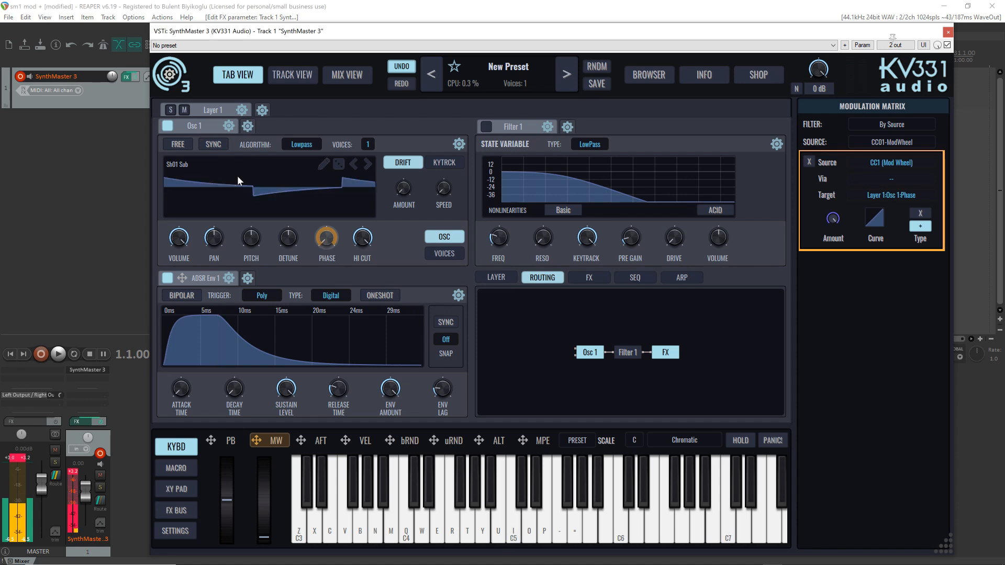
Create a new custom single cycle waveform for Osc 1 in the Waveform Editor
left_click(215, 169)
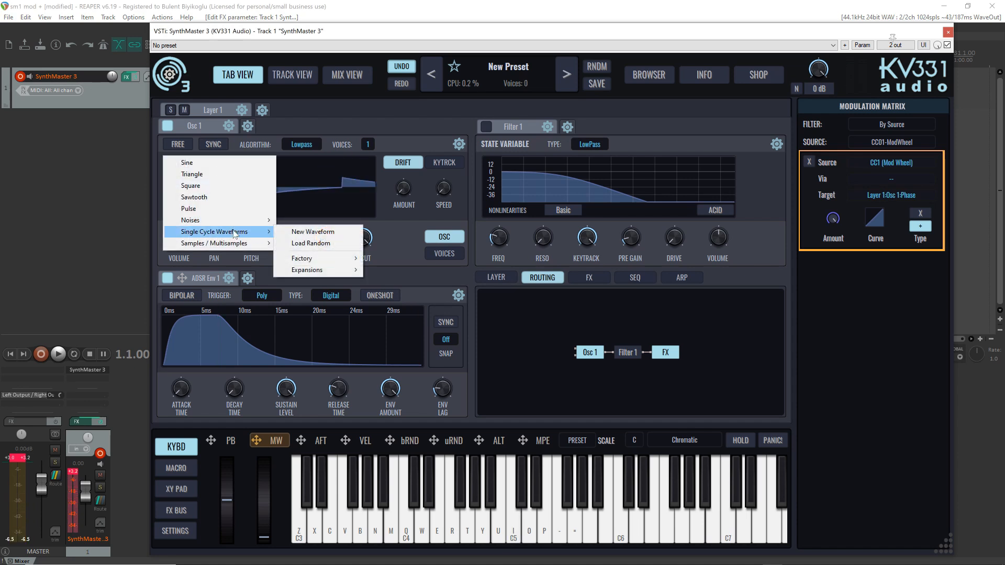
mouse_move(228, 222)
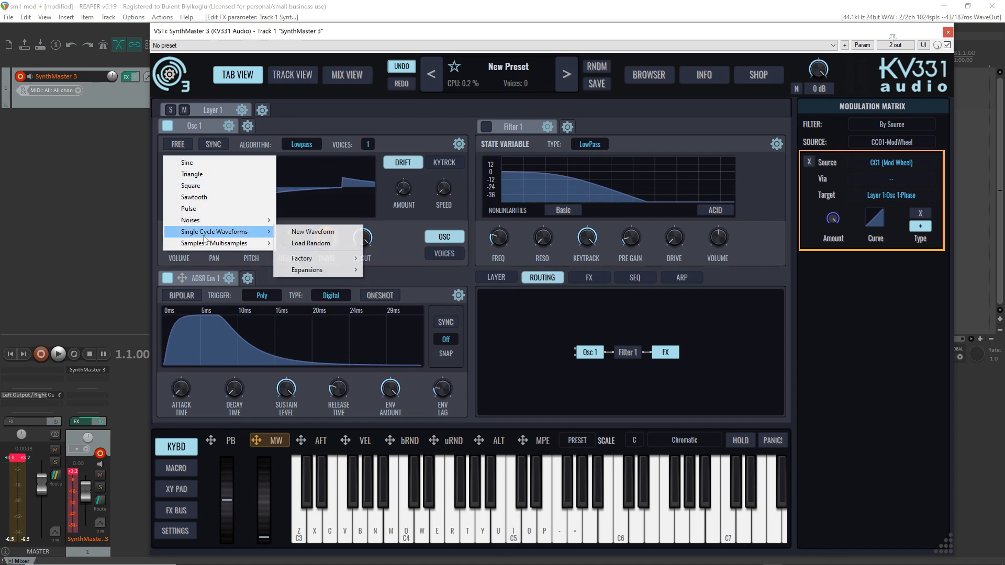
left_click(335, 234)
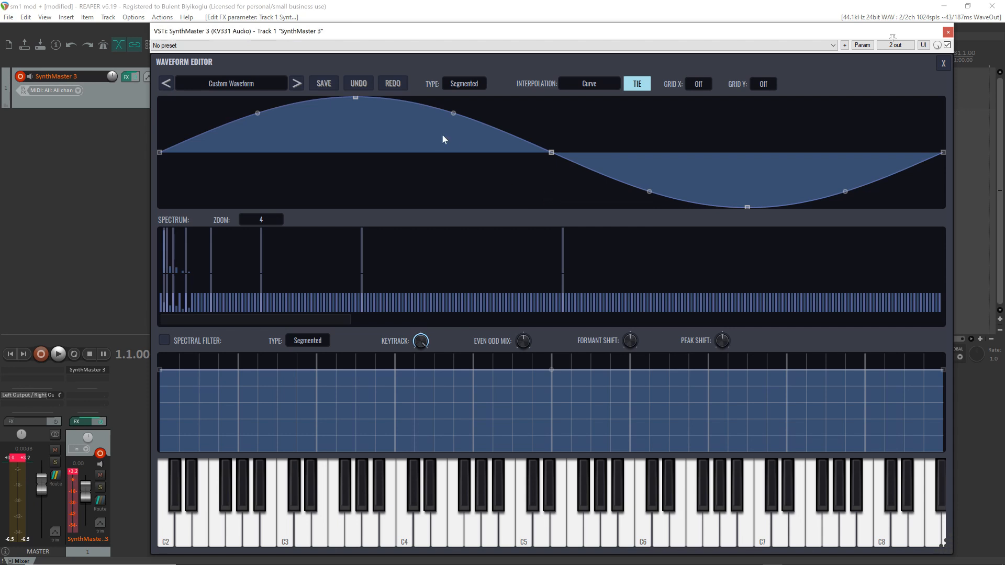
Shift the segmented wave's peak near its start and its trough near its end, and bend the two long segments flat onto the zero line
left_click_drag(356, 99, 178, 98)
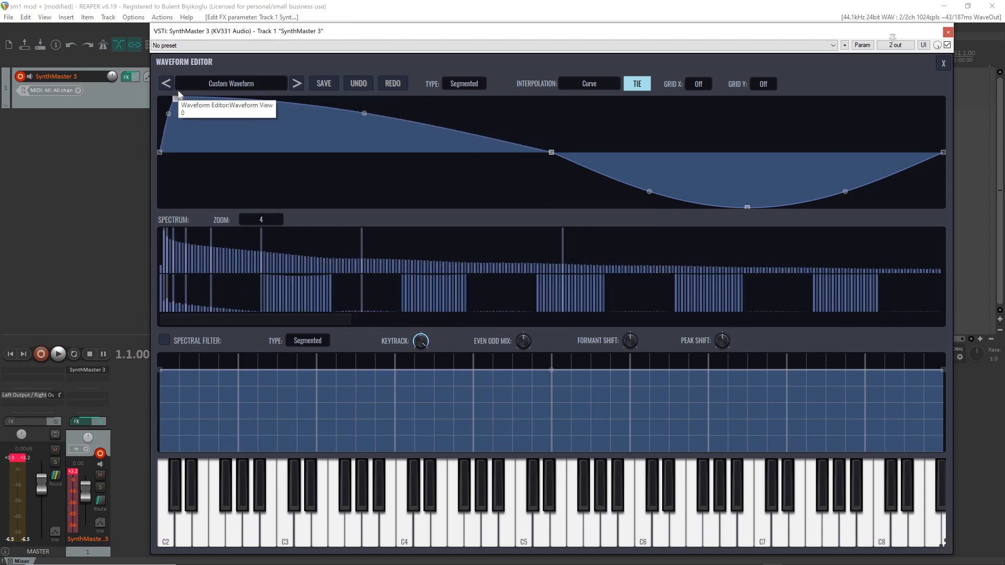
left_click_drag(747, 208, 910, 227)
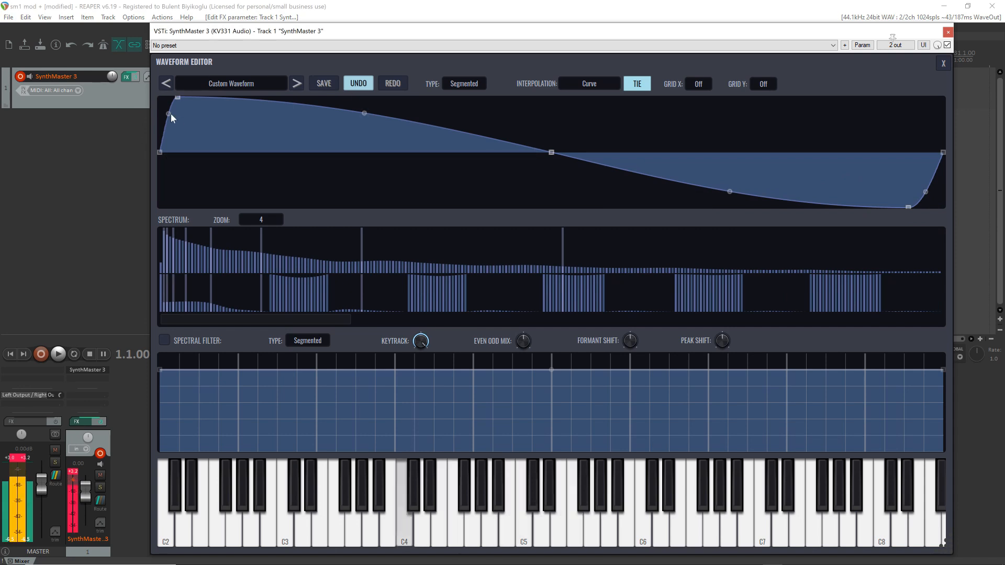
mouse_move(168, 113)
left_mouse_down()
mouse_move(168, 153)
mouse_move(158, 98)
left_mouse_up()
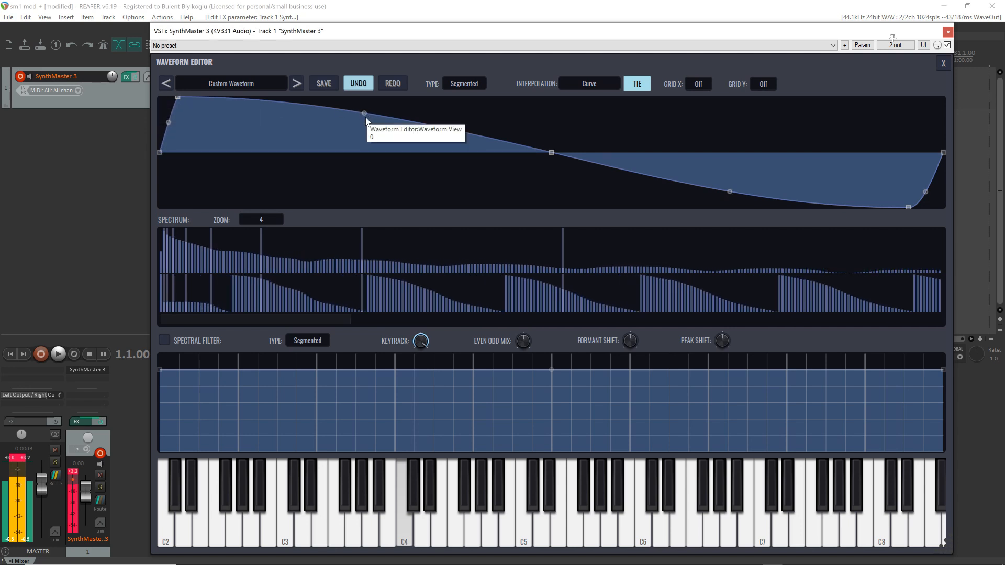
left_click_drag(364, 113, 365, 174)
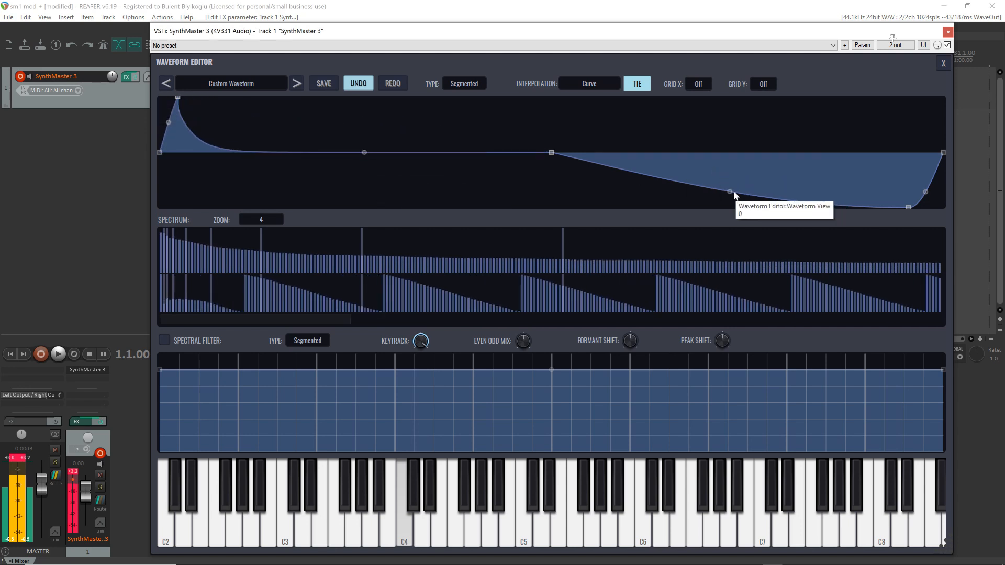
left_click_drag(729, 192, 731, 151)
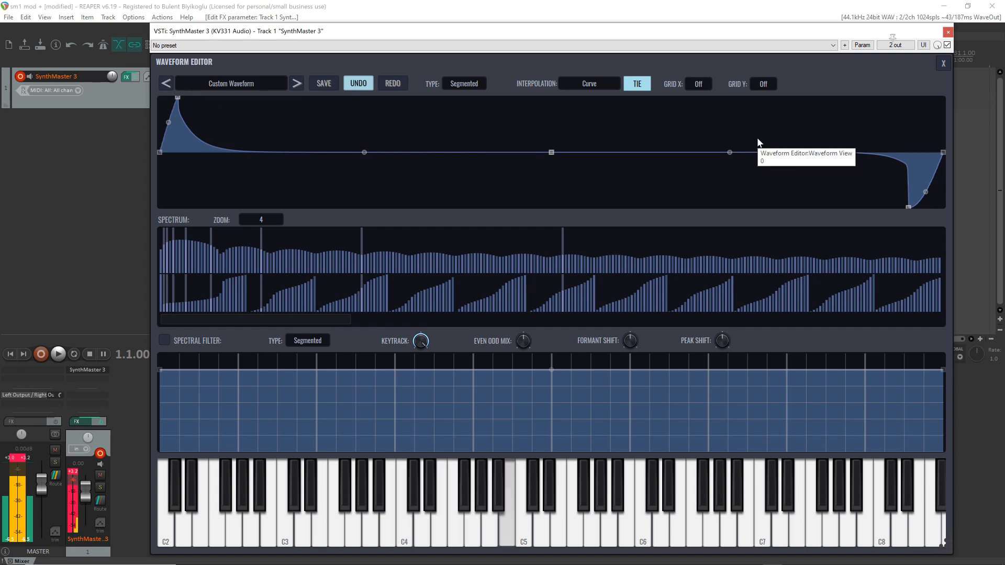
Change the waveform type to Freehand and draw a rising ramp from the lower start to the upper end of the cycle
left_click(465, 84)
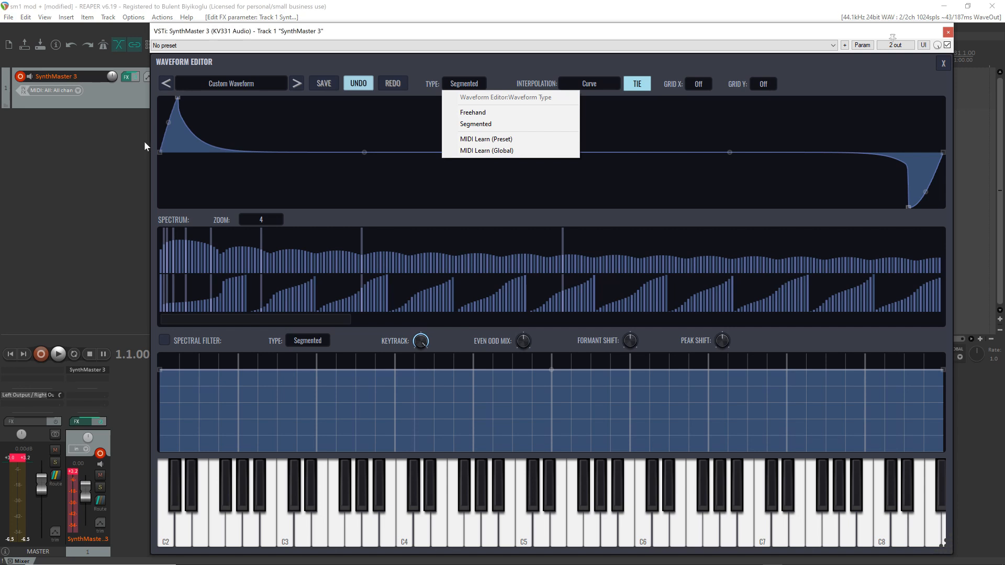
left_click(482, 113)
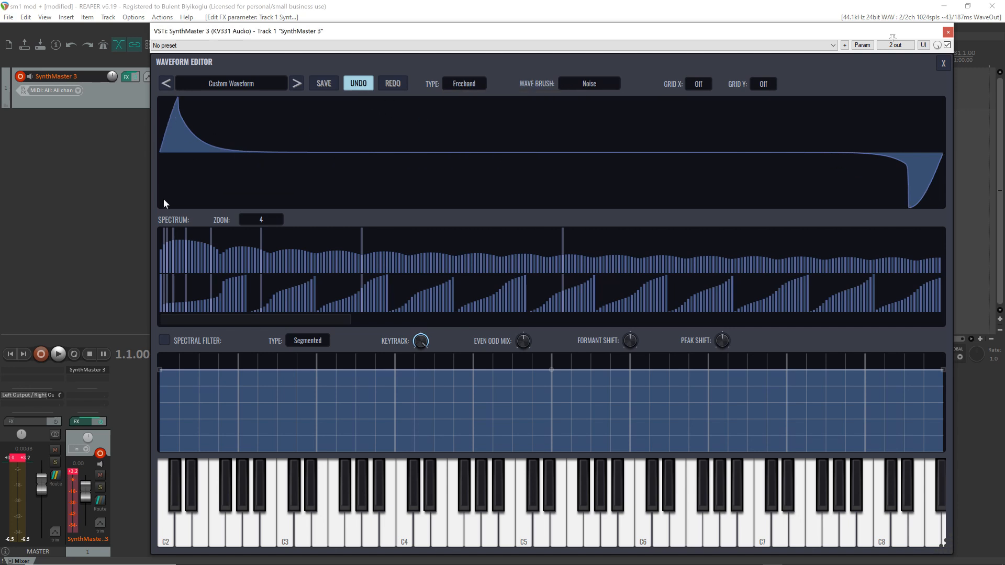
mouse_move(159, 204)
left_mouse_down()
mouse_move(654, 120)
mouse_move(708, 140)
mouse_move(850, 125)
mouse_move(946, 99)
left_mouse_up()
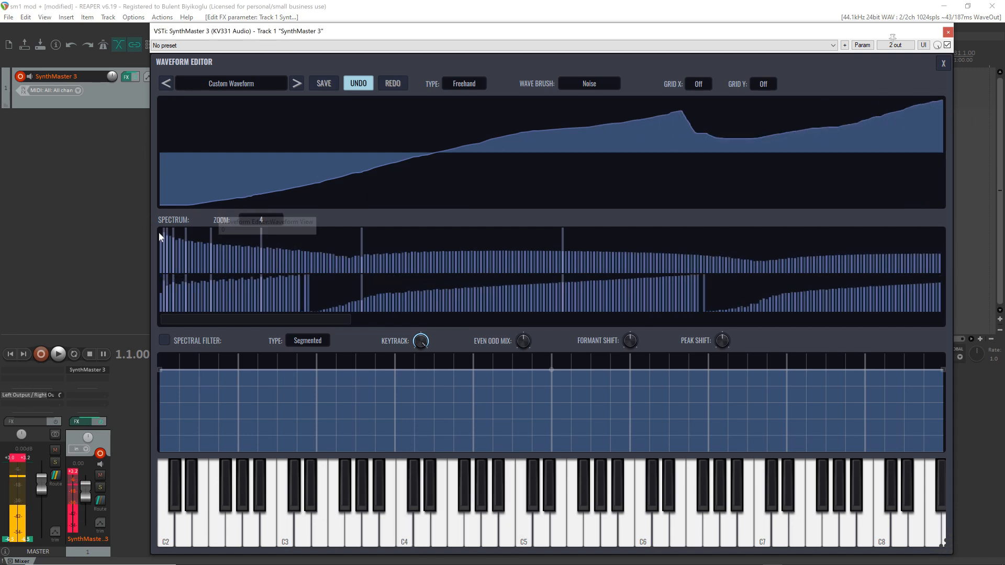
Redraw the harmonic magnitudes across the visible spectrum as a wavy contour rising at the high end
mouse_move(315, 253)
left_mouse_down()
mouse_move(437, 245)
mouse_move(573, 256)
mouse_move(608, 290)
mouse_move(595, 282)
left_mouse_up()
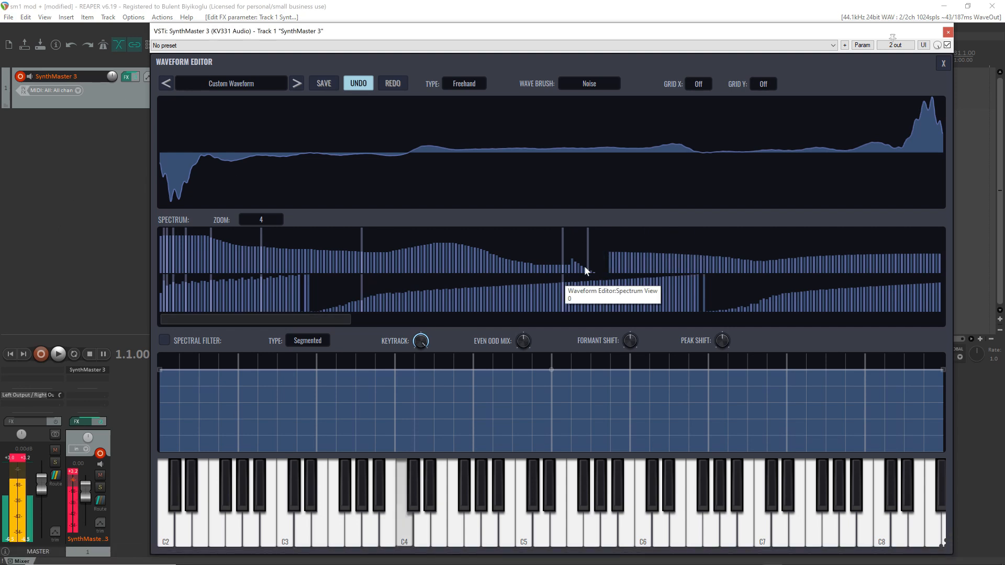
mouse_move(586, 269)
left_mouse_down()
mouse_move(637, 248)
mouse_move(661, 259)
mouse_move(758, 247)
mouse_move(871, 253)
mouse_move(961, 232)
left_mouse_up()
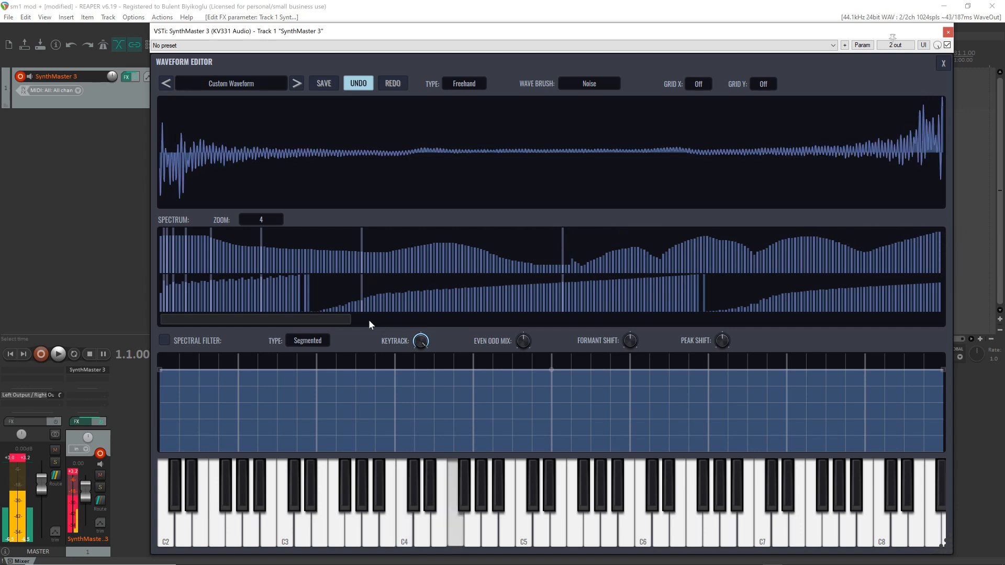
Set the spectrum zoom to 2 and draw magnitudes for the higher harmonics beyond the existing ones
left_click(262, 219)
left_click(275, 259)
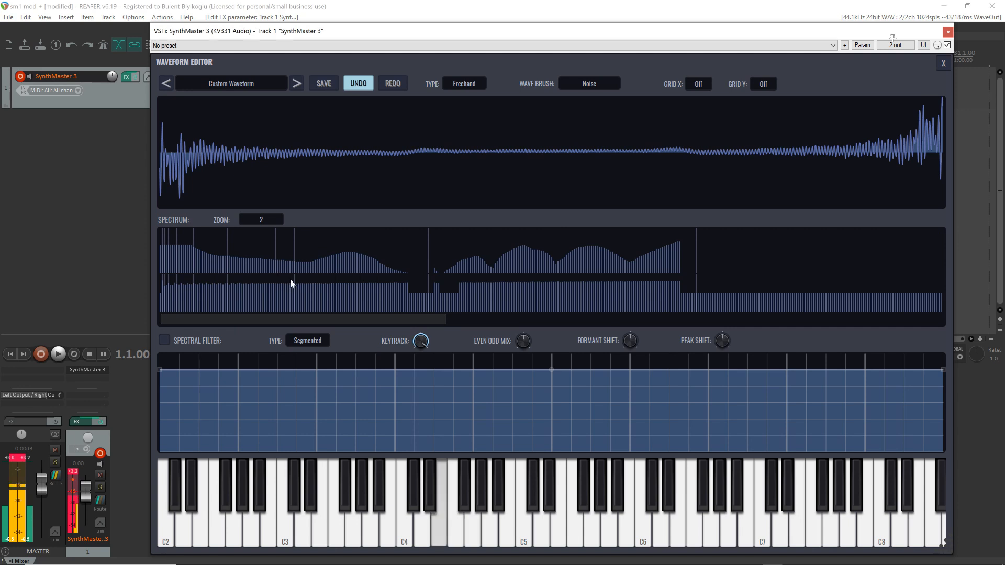
left_click_drag(677, 247, 793, 264)
left_click_drag(855, 268, 952, 262)
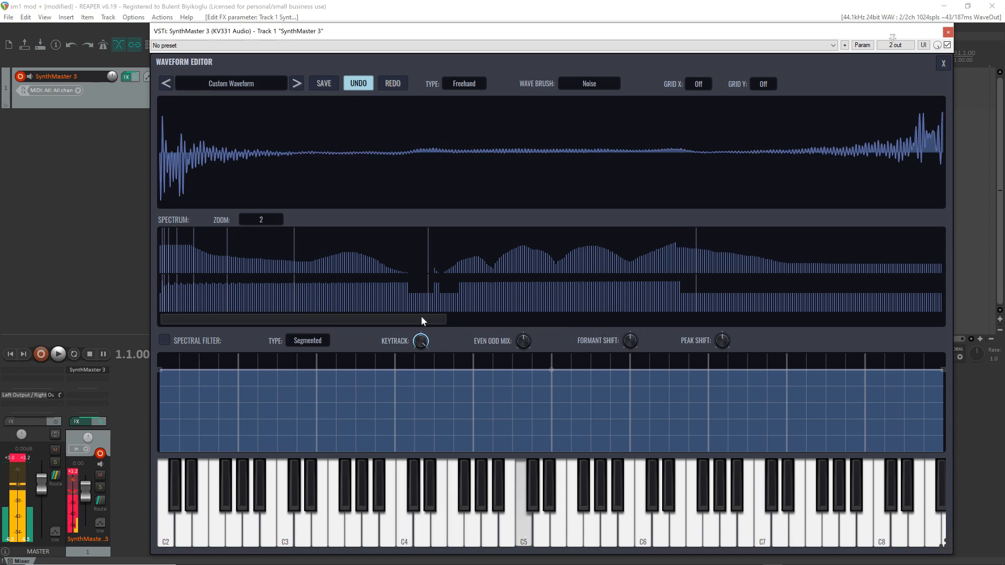
left_click_drag(421, 318, 556, 318)
left_click_drag(573, 270, 996, 255)
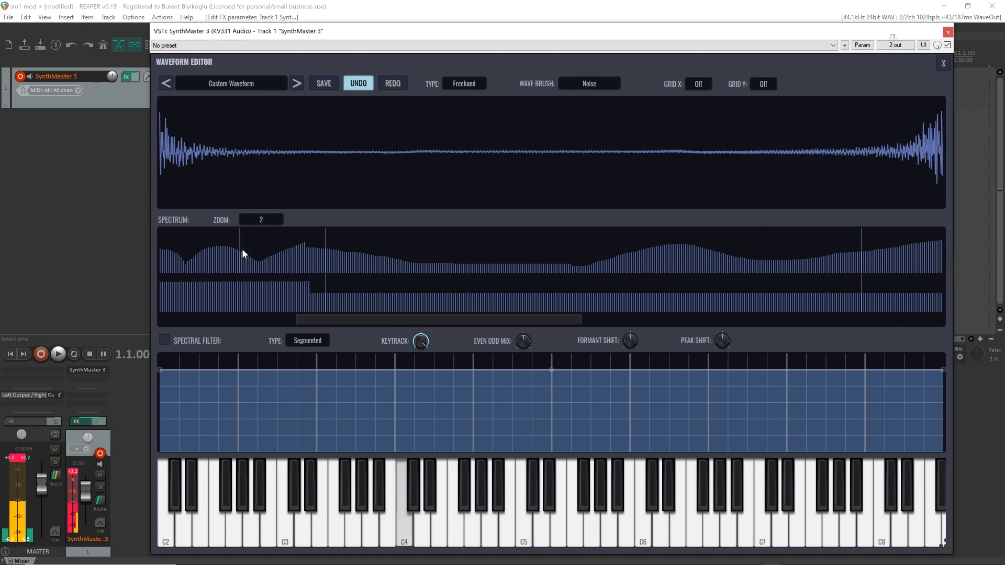
Set the spectrum zoom to 16 and redraw the freehand waveform as a smooth wavy curve across the whole cycle
left_click(268, 221)
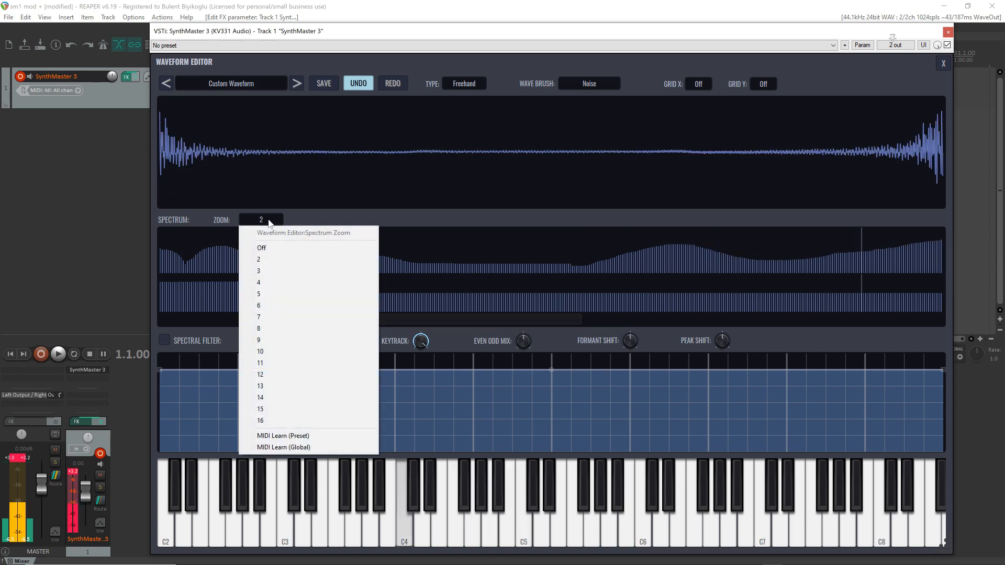
left_click(279, 420)
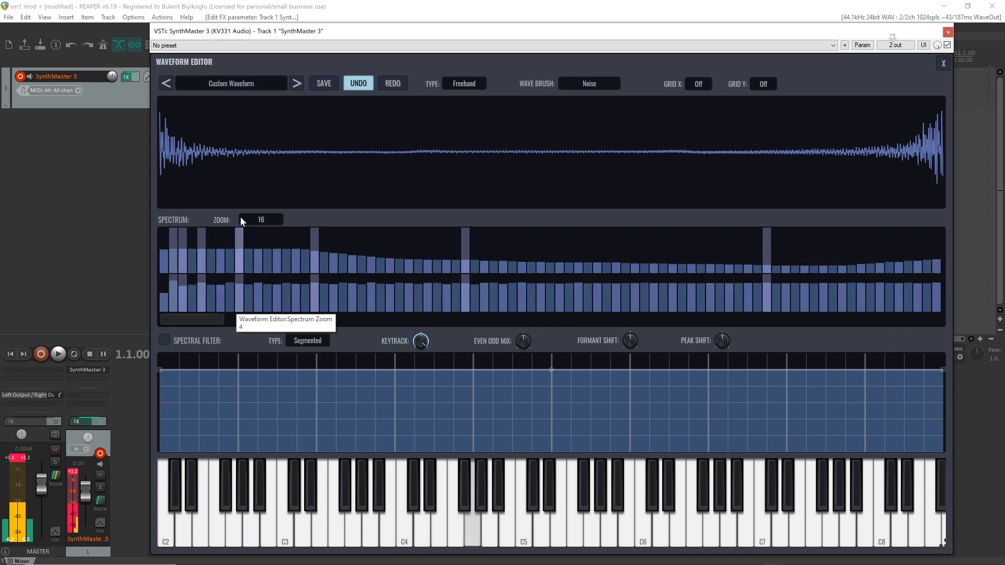
mouse_move(164, 158)
left_mouse_down()
mouse_move(189, 149)
mouse_move(943, 153)
left_mouse_up()
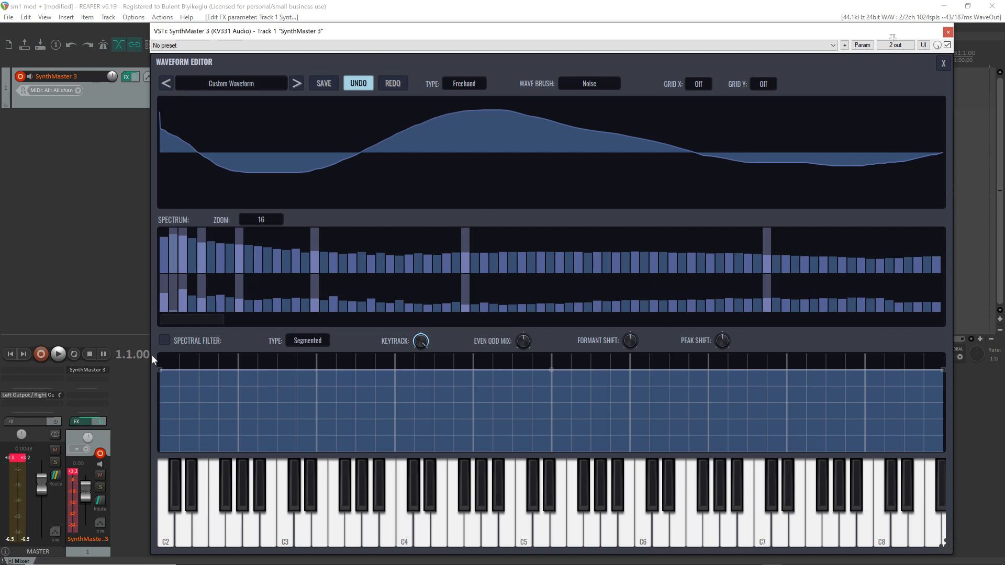
Enable the spectral filter and shape its segmented curve into three peaks separated by valleys, with both end points lowered
left_click(164, 341)
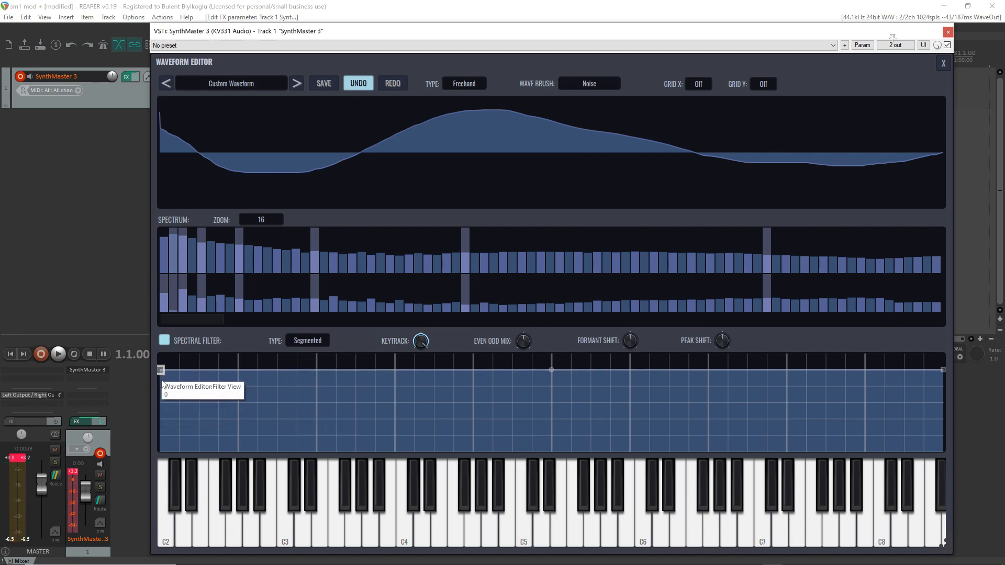
left_click_drag(160, 370, 167, 439)
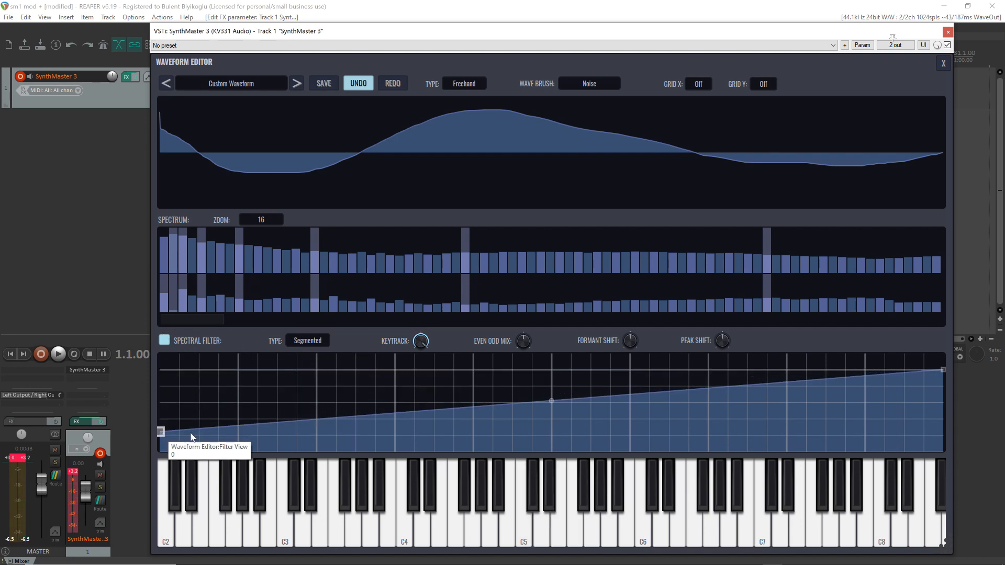
left_click(343, 362)
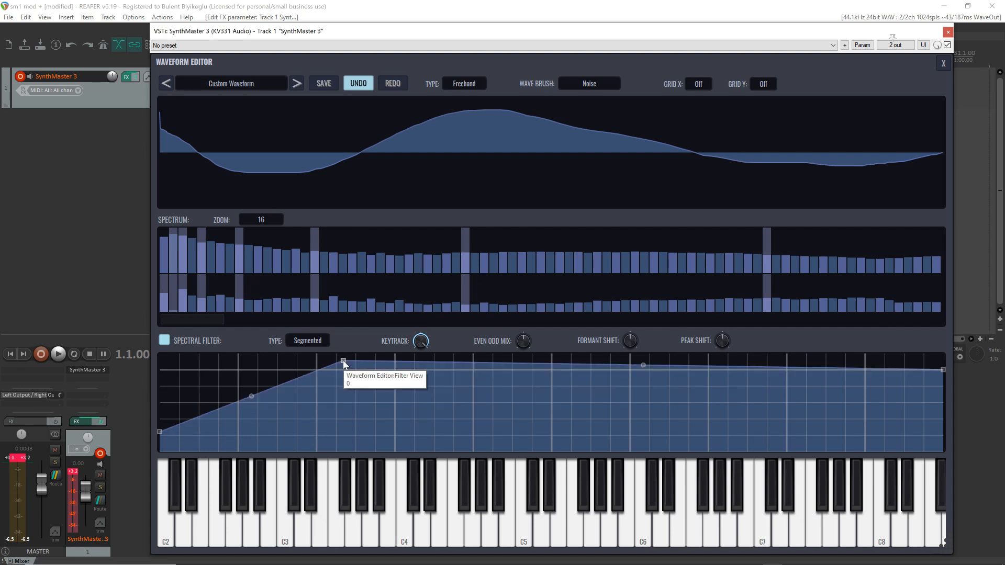
left_click(463, 419)
left_click(537, 359)
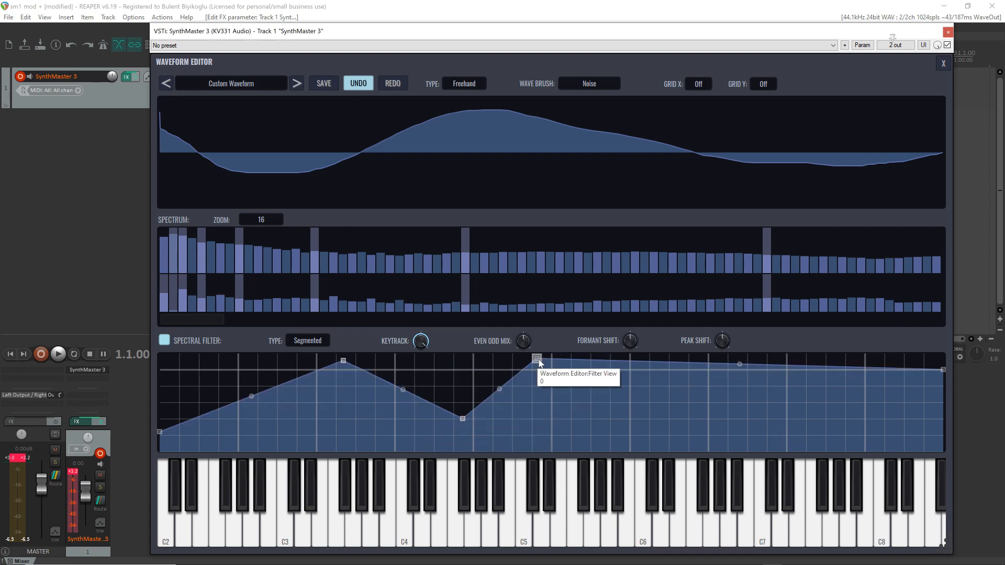
left_click(656, 417)
left_click(734, 359)
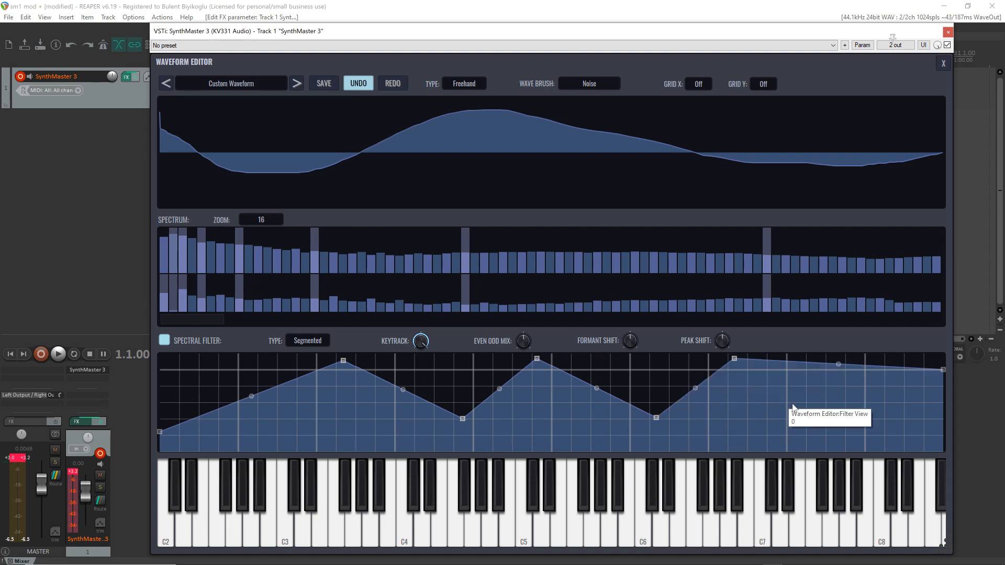
left_click(836, 415)
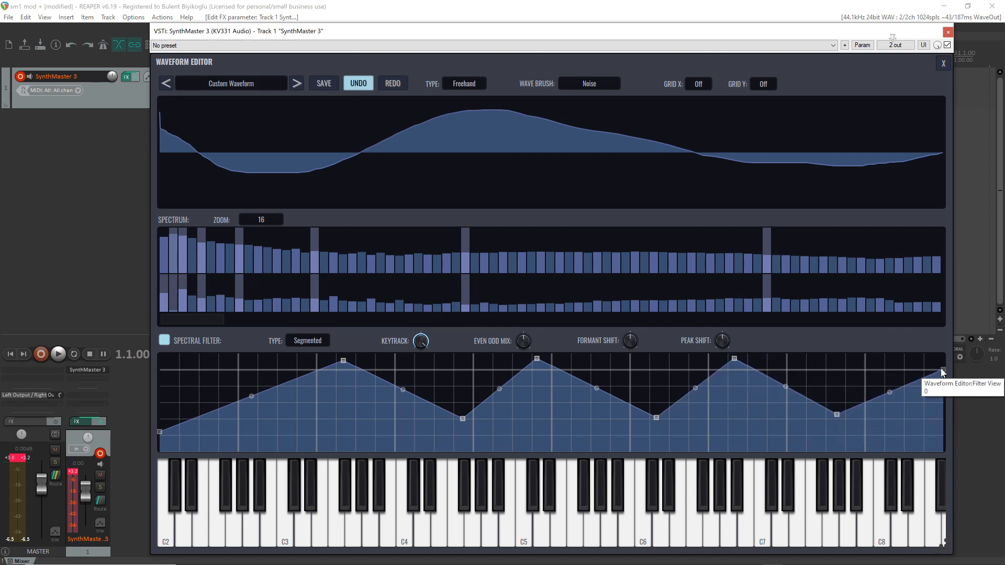
left_click_drag(944, 398, 943, 449)
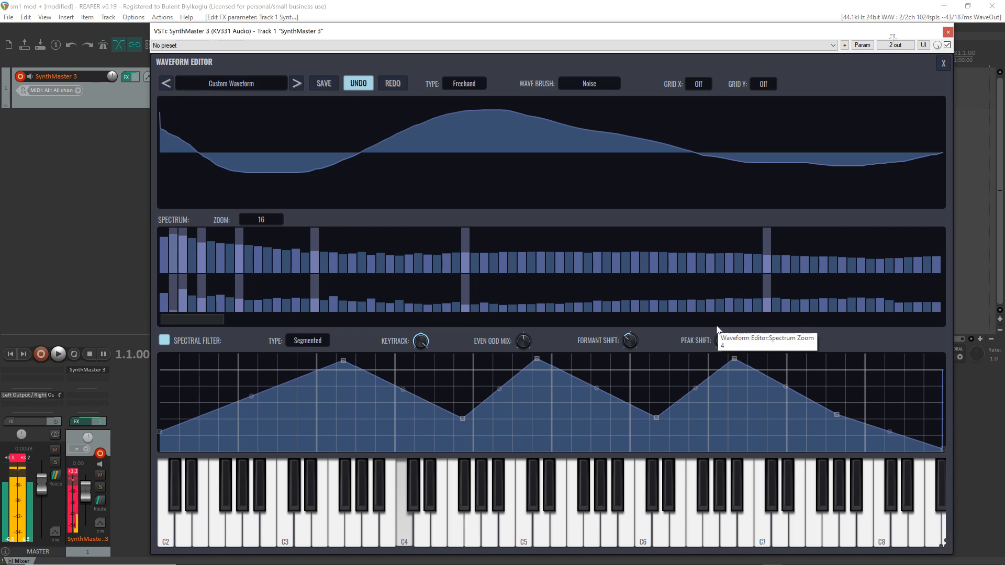
Bend the spectral filter's straight segments, bowing the first one upward and the slopes between the peaks and valleys downward
left_click_drag(403, 390, 403, 415)
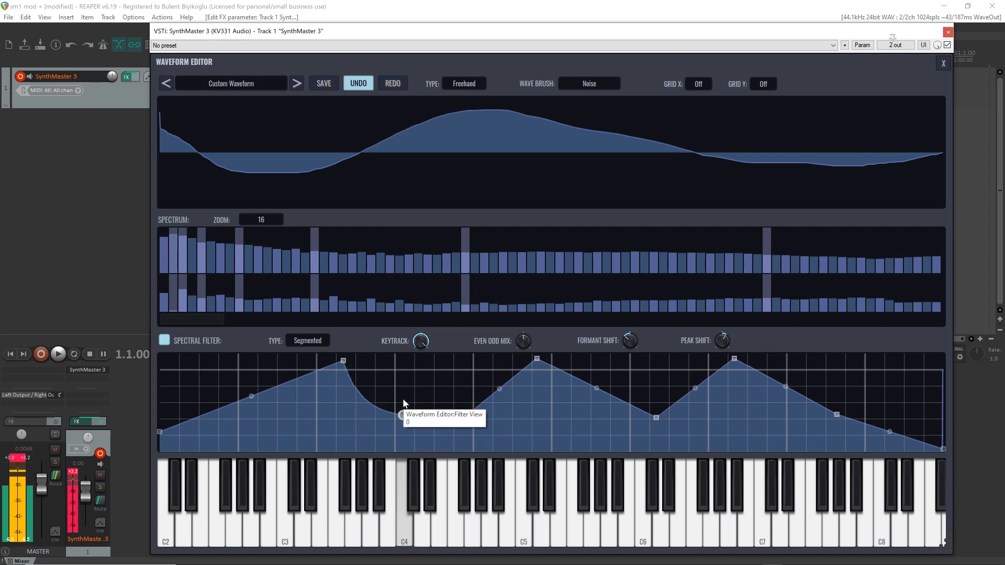
left_click_drag(250, 396, 251, 387)
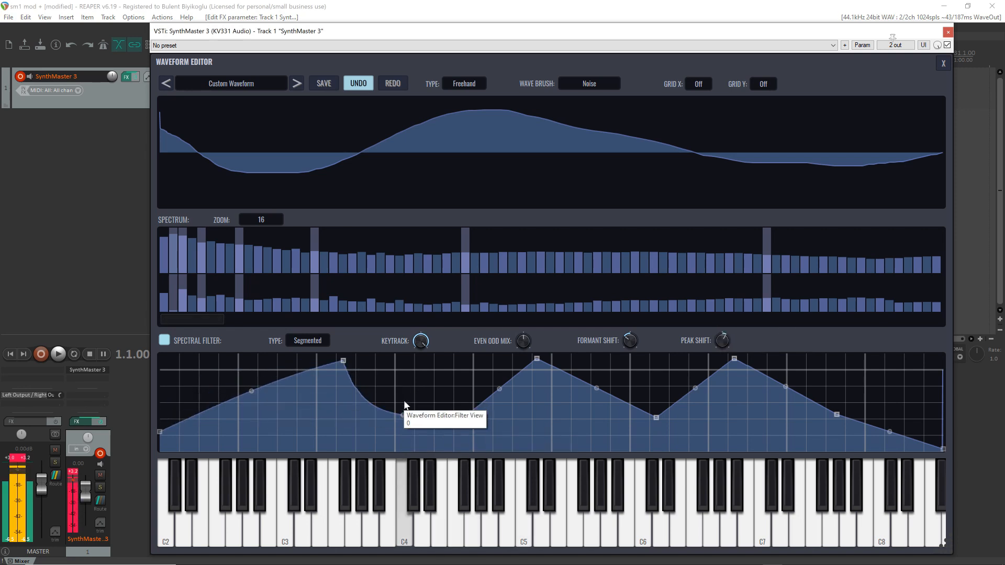
left_click_drag(500, 390, 501, 407)
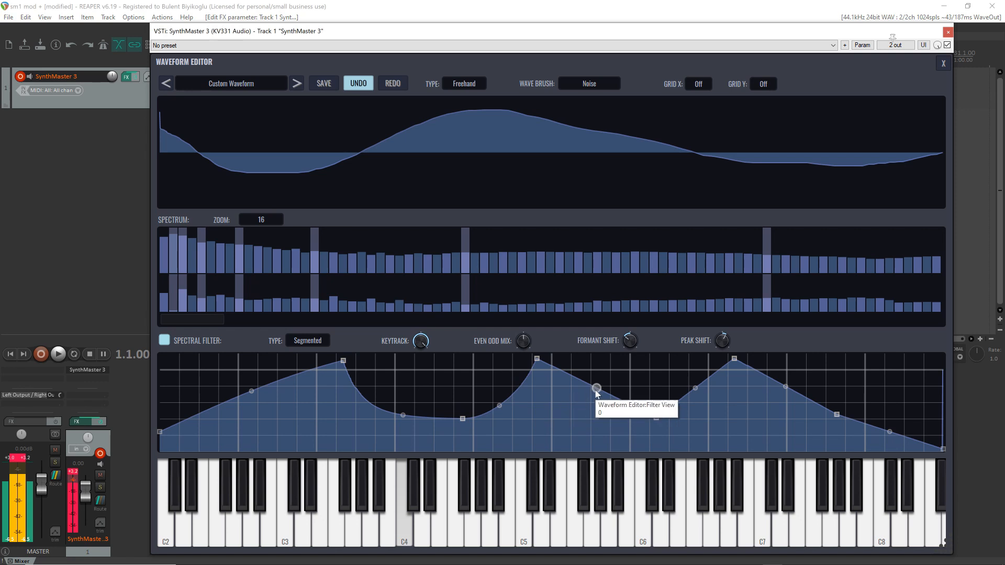
mouse_move(597, 396)
left_mouse_down()
mouse_move(597, 407)
mouse_move(596, 375)
mouse_move(597, 397)
left_mouse_up()
left_click_drag(694, 390, 695, 399)
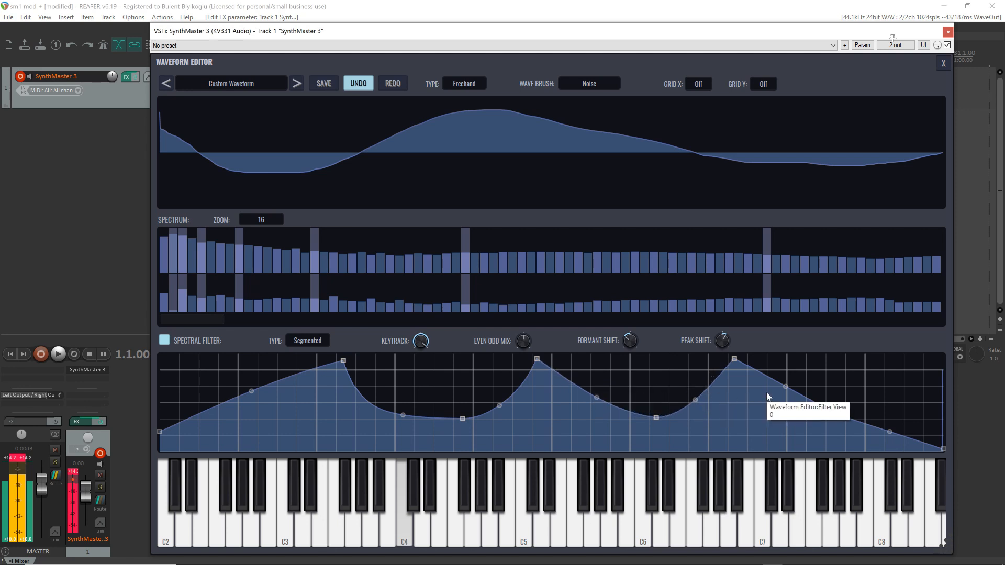
left_click_drag(785, 398, 785, 406)
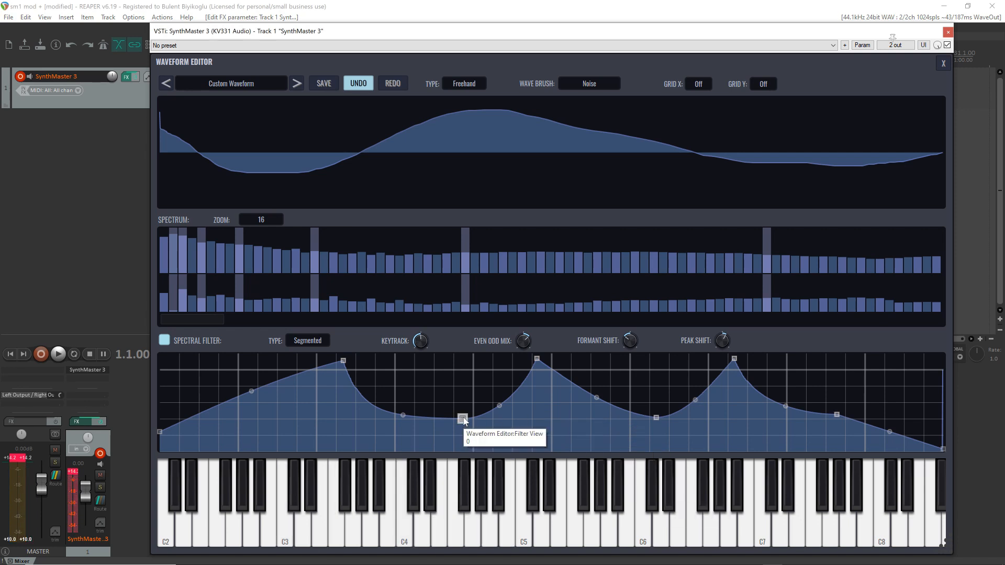
Raise the three valley points of the spectral filter curve and bow its first segment further upward
left_click_drag(464, 420, 455, 389)
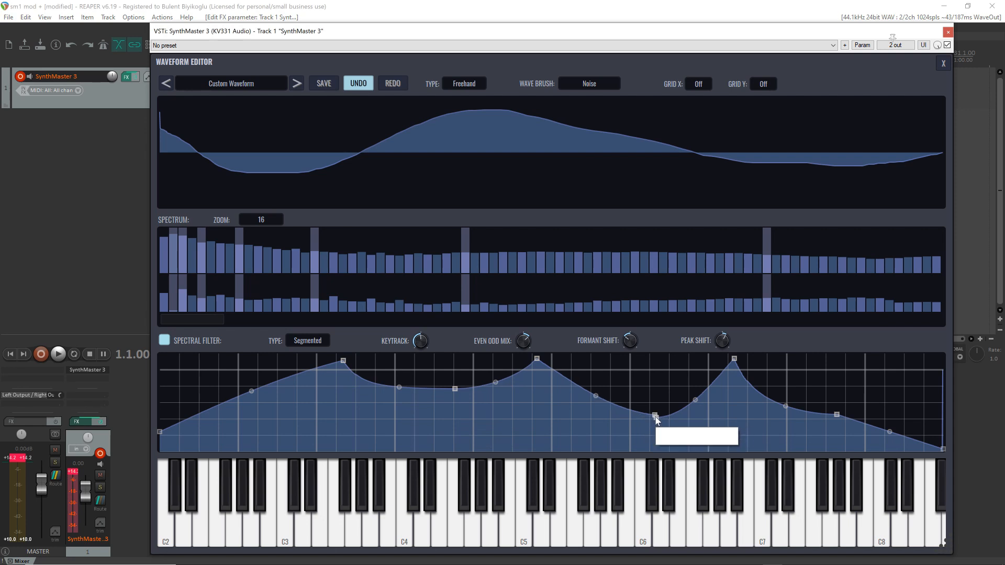
left_click_drag(655, 417, 640, 393)
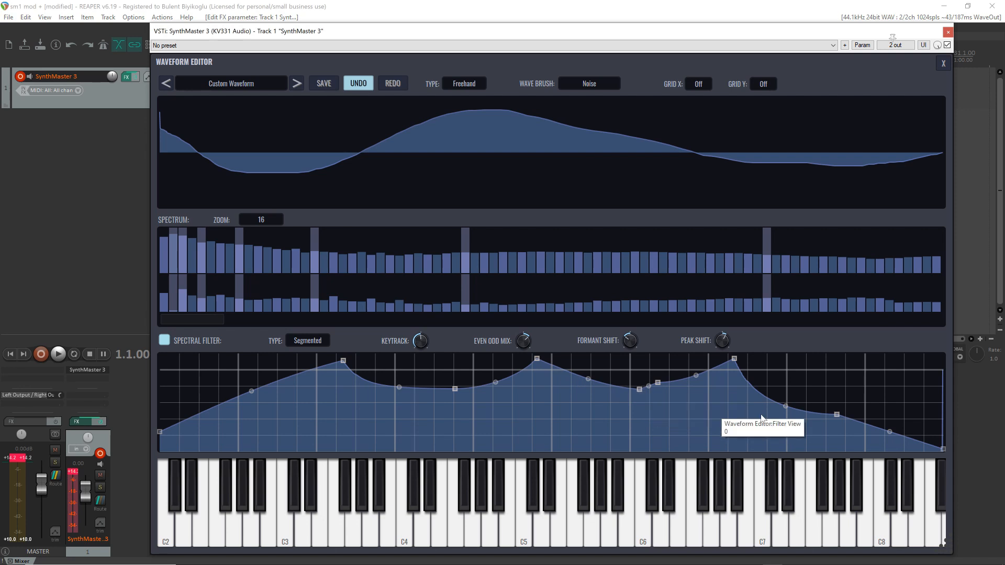
left_click_drag(837, 414, 837, 387)
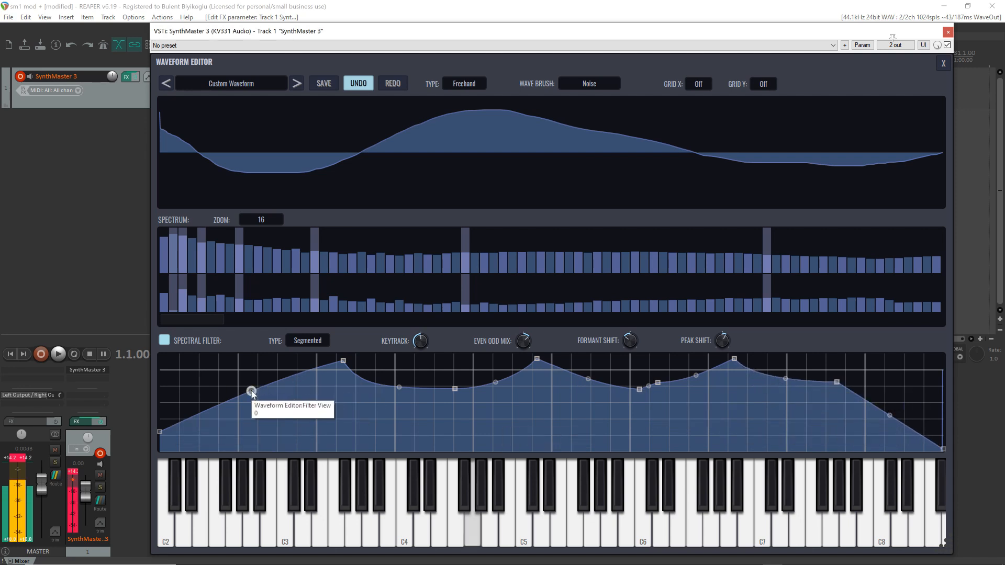
left_click_drag(252, 392, 251, 375)
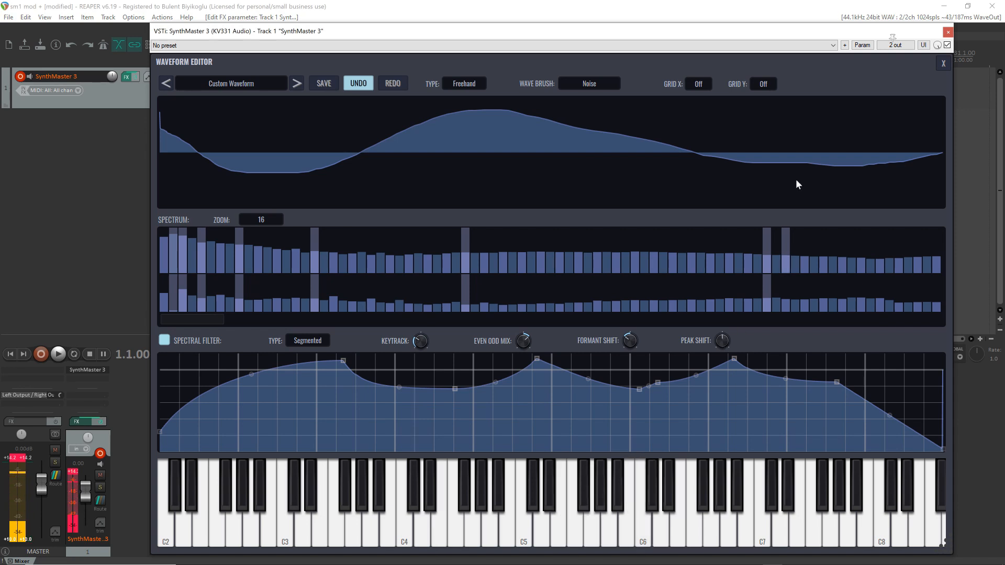
Change the spectral filter type to Freehand and draw an uneven multi-peak curve that falls off at the high end
left_click(164, 340)
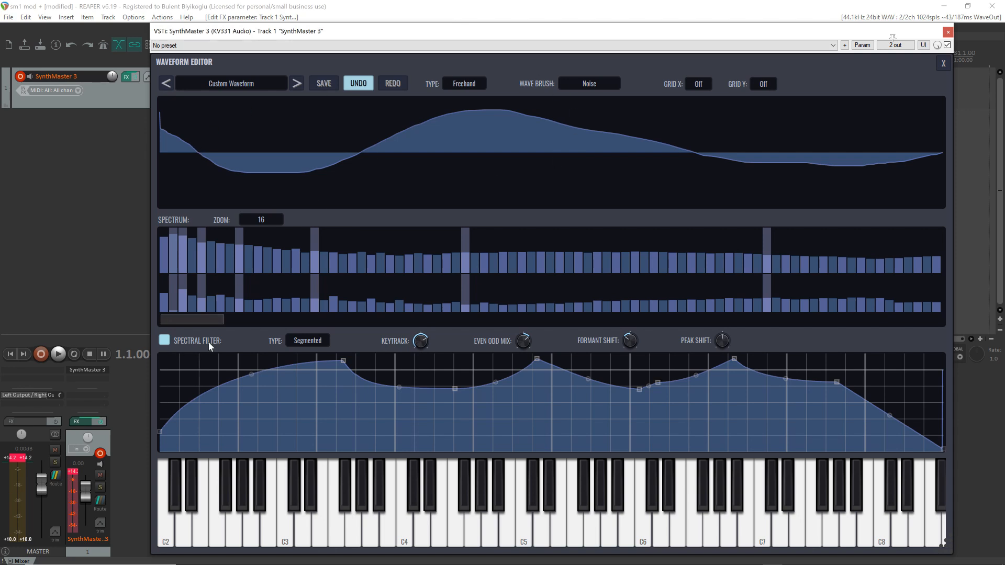
left_click(307, 342)
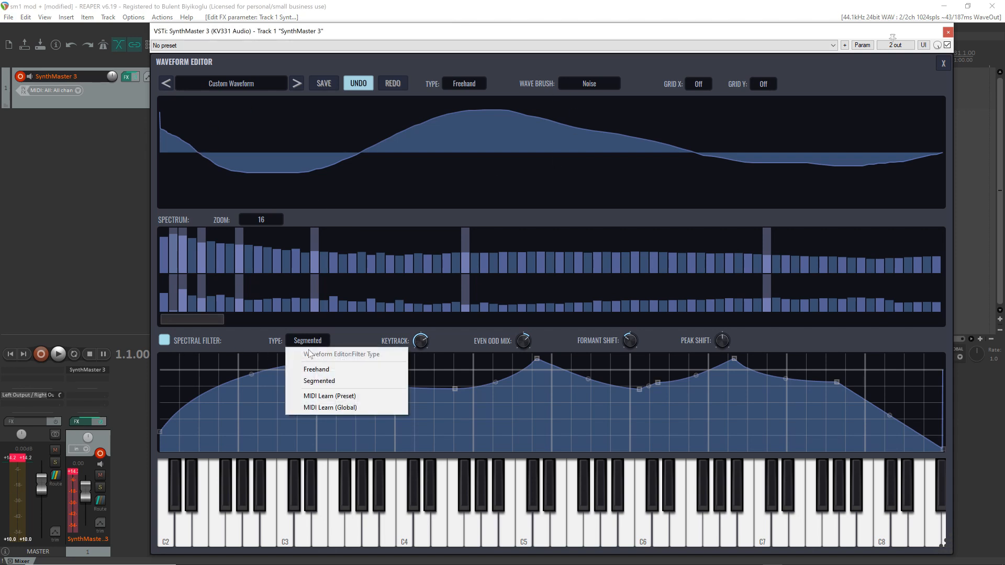
left_click(322, 372)
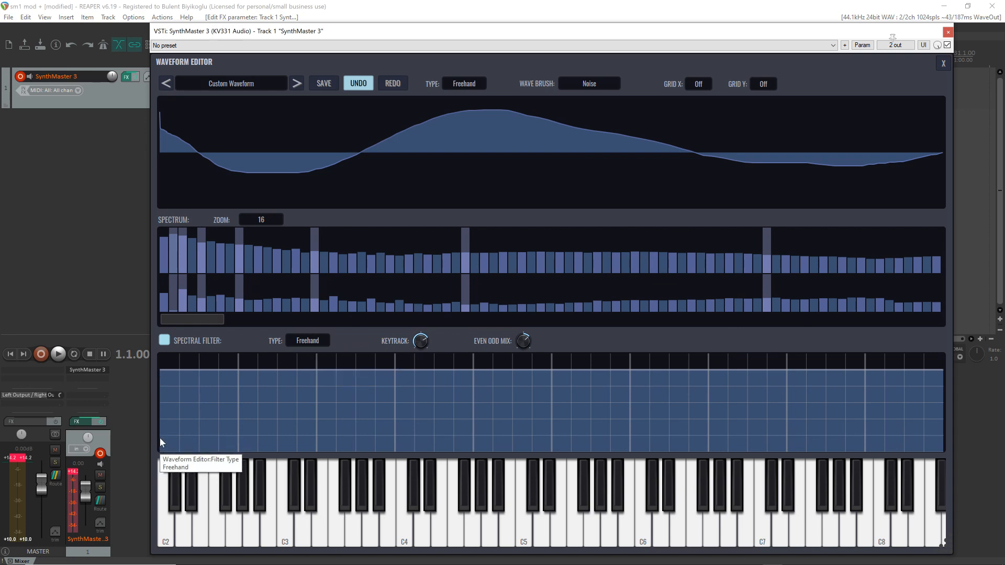
mouse_move(159, 438)
left_mouse_down()
mouse_move(315, 364)
mouse_move(422, 419)
mouse_move(442, 419)
mouse_move(495, 366)
mouse_move(560, 383)
left_mouse_up()
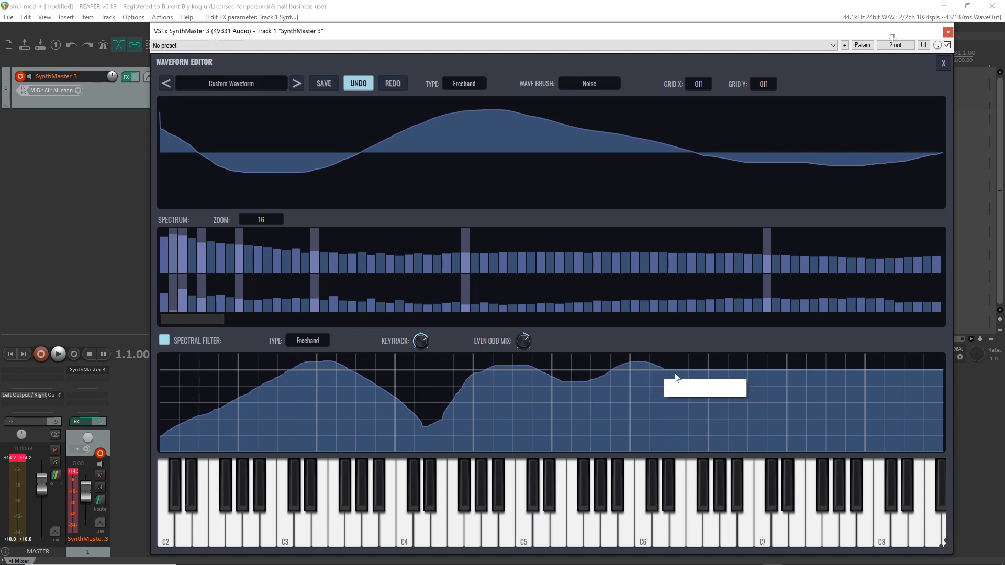
mouse_move(676, 377)
left_mouse_down()
mouse_move(791, 380)
mouse_move(817, 399)
mouse_move(874, 391)
mouse_move(889, 372)
mouse_move(964, 461)
left_mouse_up()
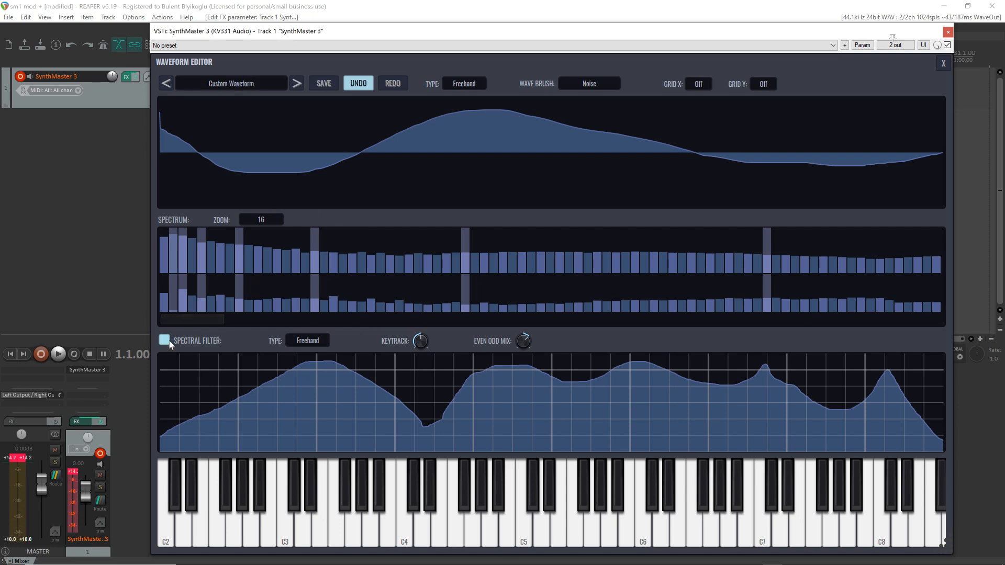
Change the waveform type to Segmented, add a breakpoint above the zero line, and bend the segments on either side of it
left_click(464, 83)
left_click(477, 123)
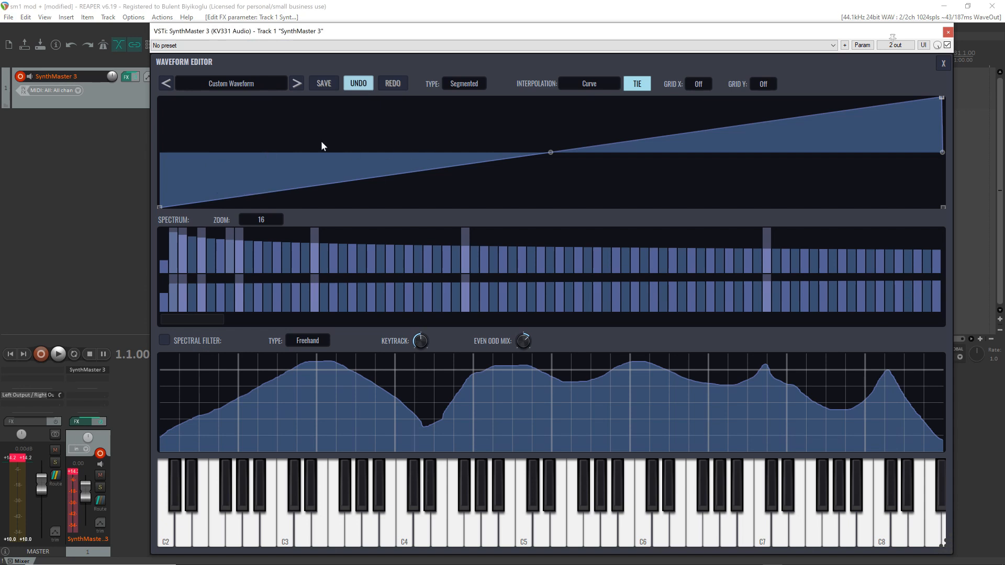
left_click_drag(350, 127, 436, 135)
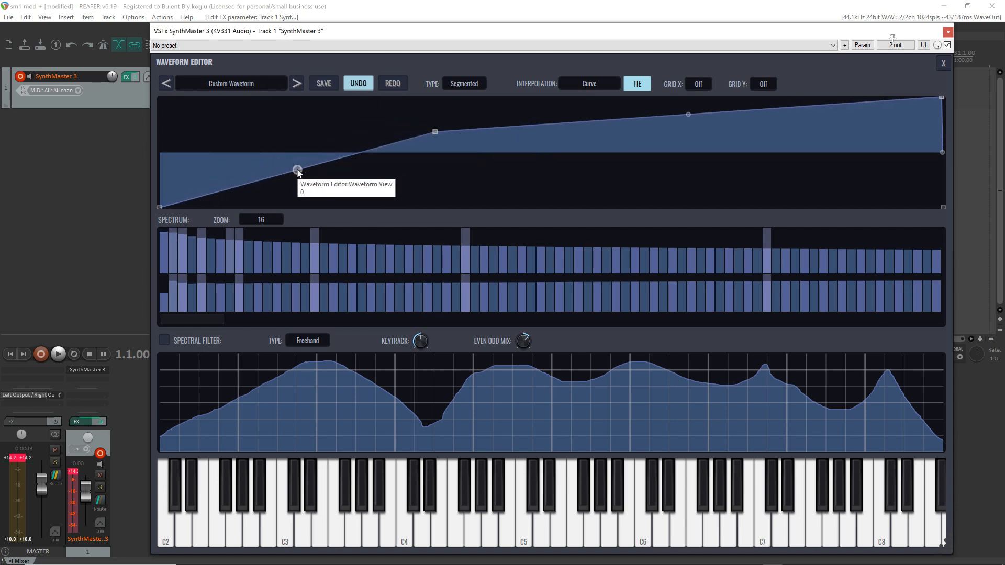
left_click_drag(297, 169, 297, 152)
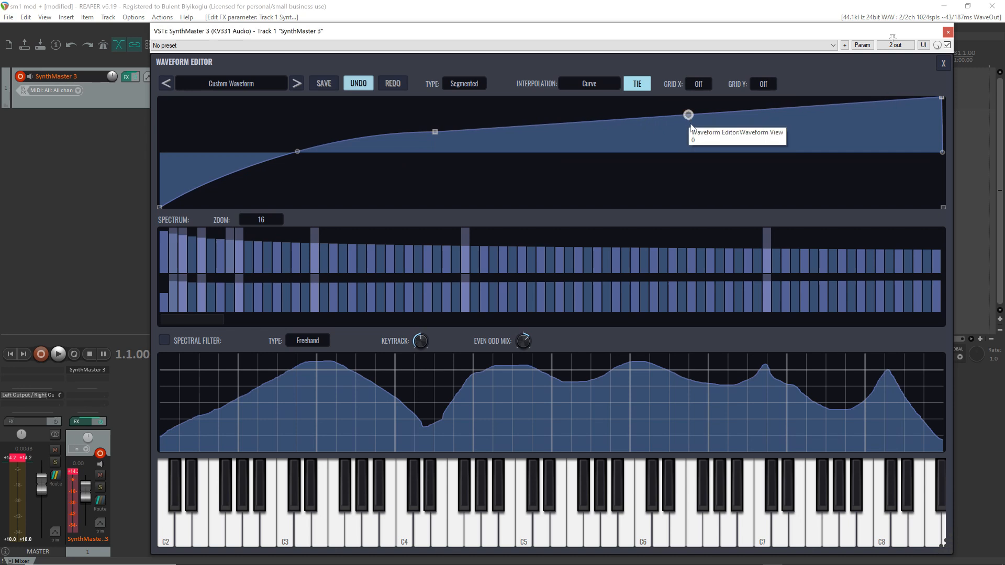
left_click_drag(688, 114, 689, 122)
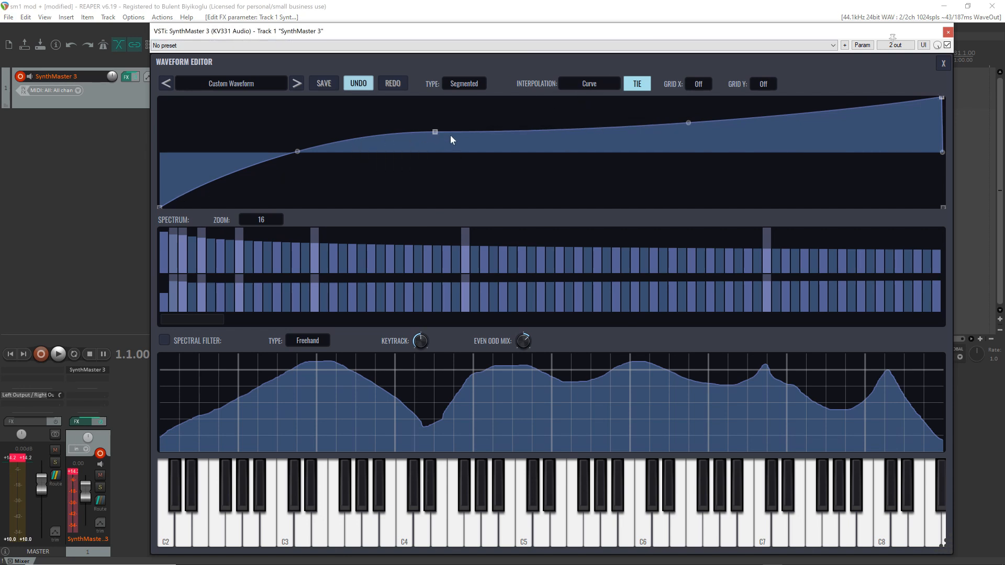
mouse_move(298, 152)
left_mouse_down()
mouse_move(299, 142)
mouse_move(299, 170)
mouse_move(301, 149)
left_mouse_up()
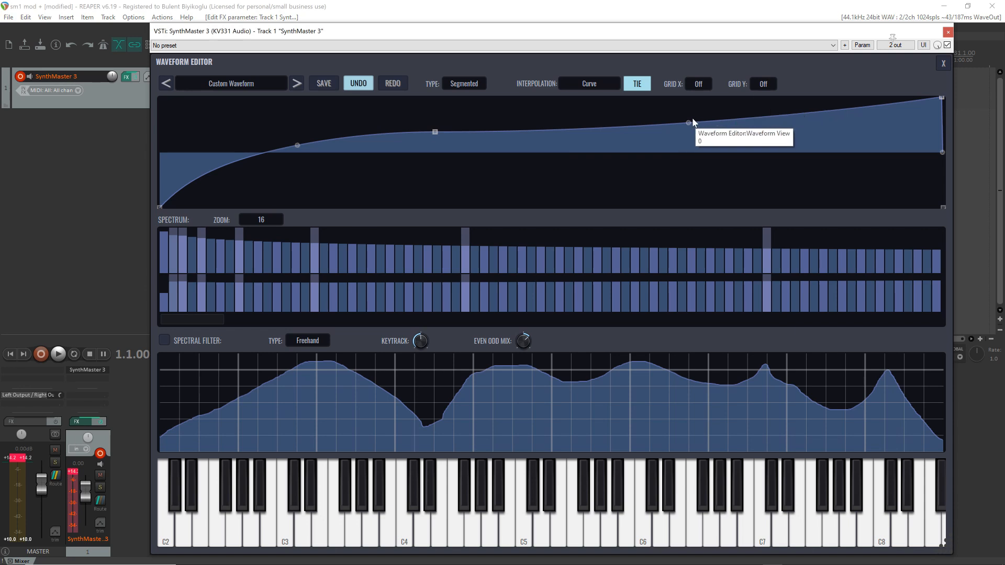
Set the waveform interpolation to Step, shift the middle breakpoint later in the cycle, and add four breakpoints at varied levels around it
left_click(592, 86)
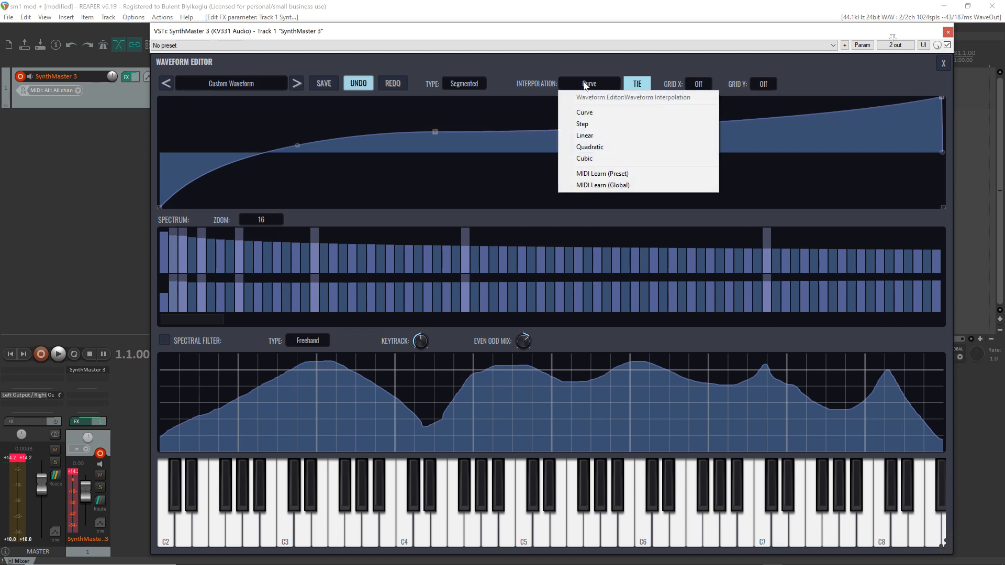
left_click(584, 125)
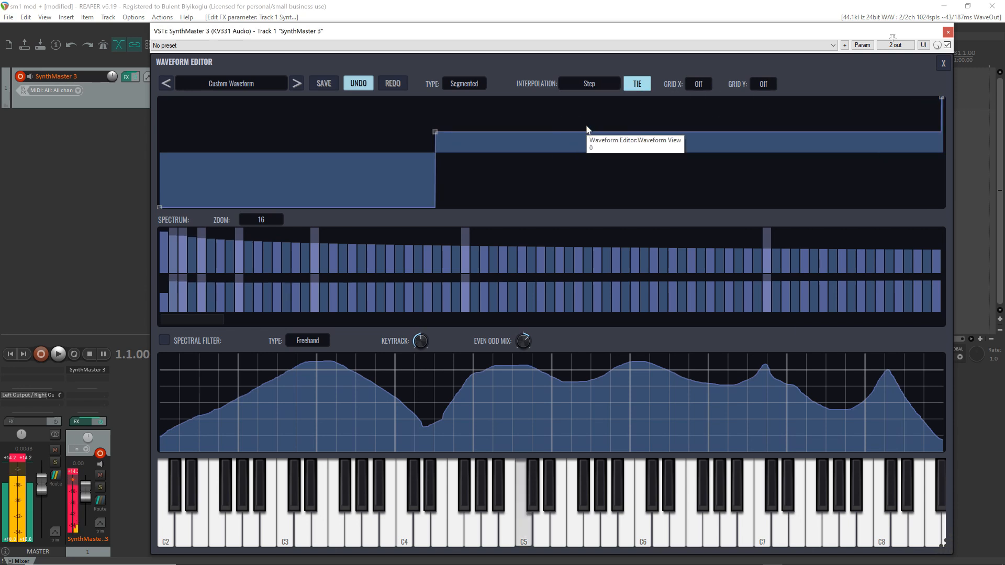
left_click_drag(435, 131, 609, 124)
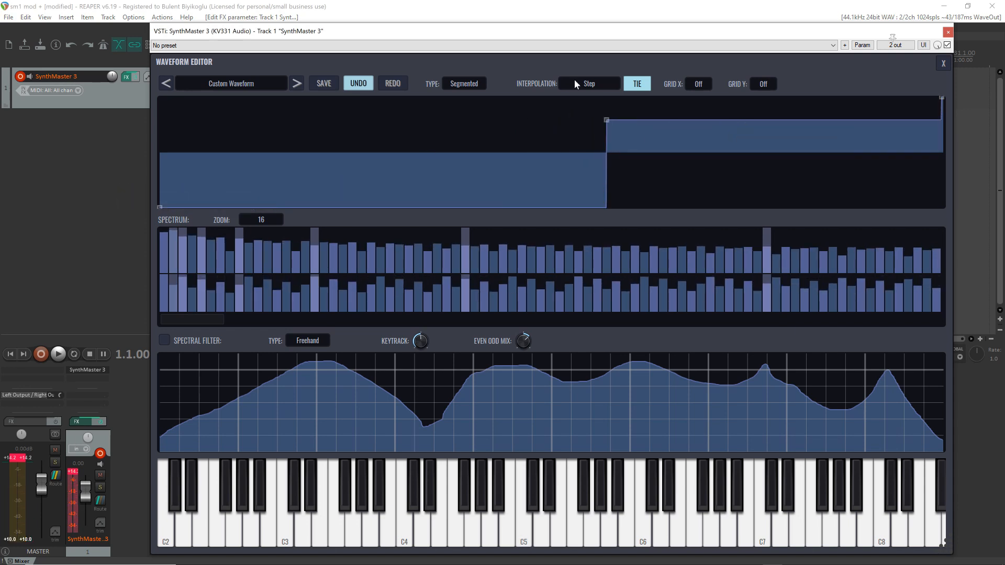
left_click(405, 126)
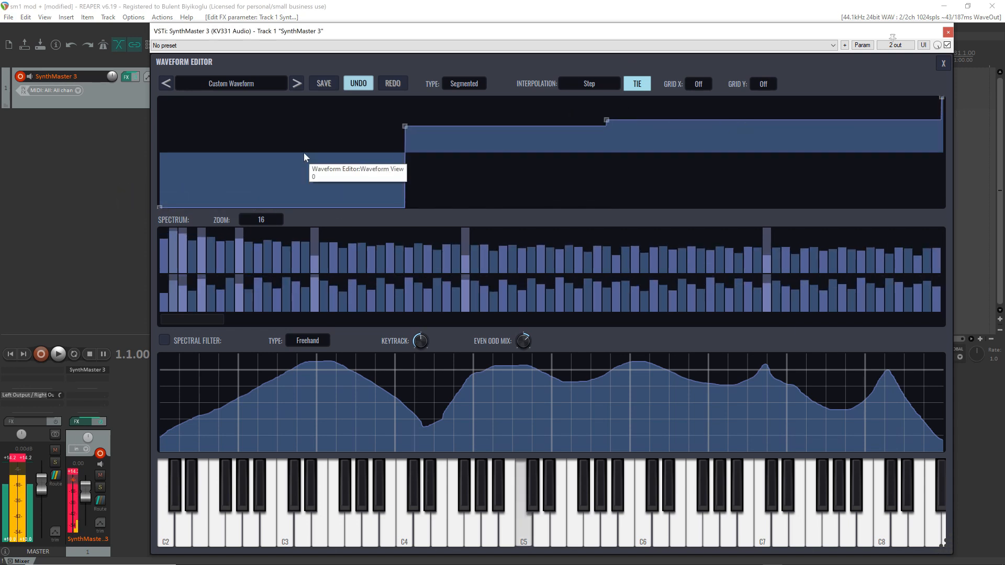
left_click(301, 180)
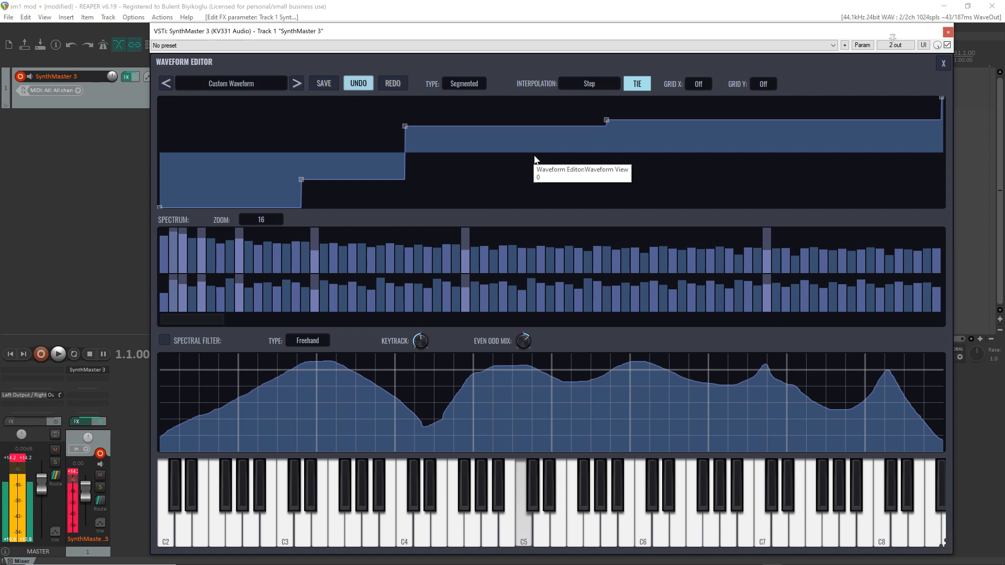
left_click(549, 189)
left_click(763, 110)
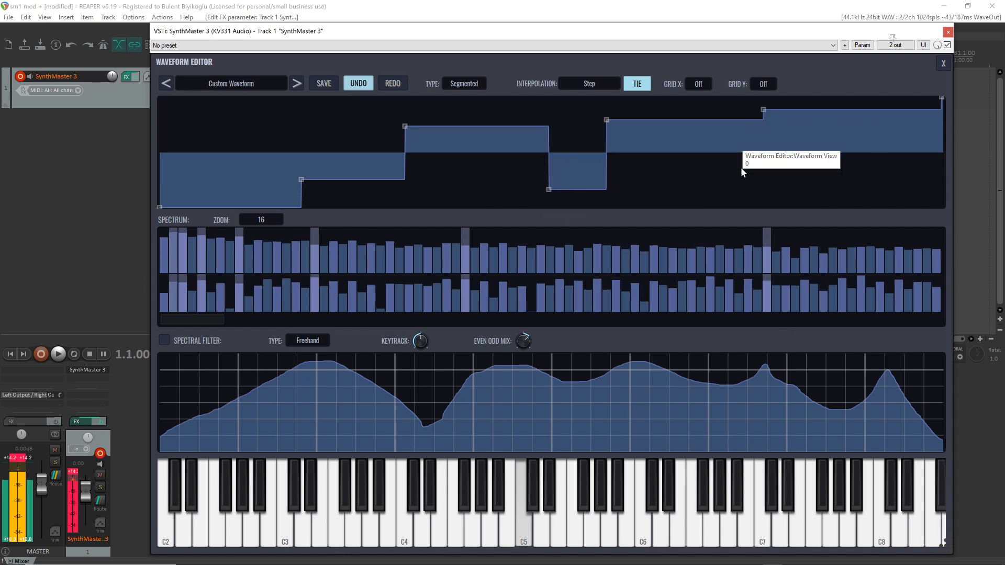
Try Linear interpolation, switch to Curve, and bend the third waveform segment downward and the fourth segment upward
left_click(589, 85)
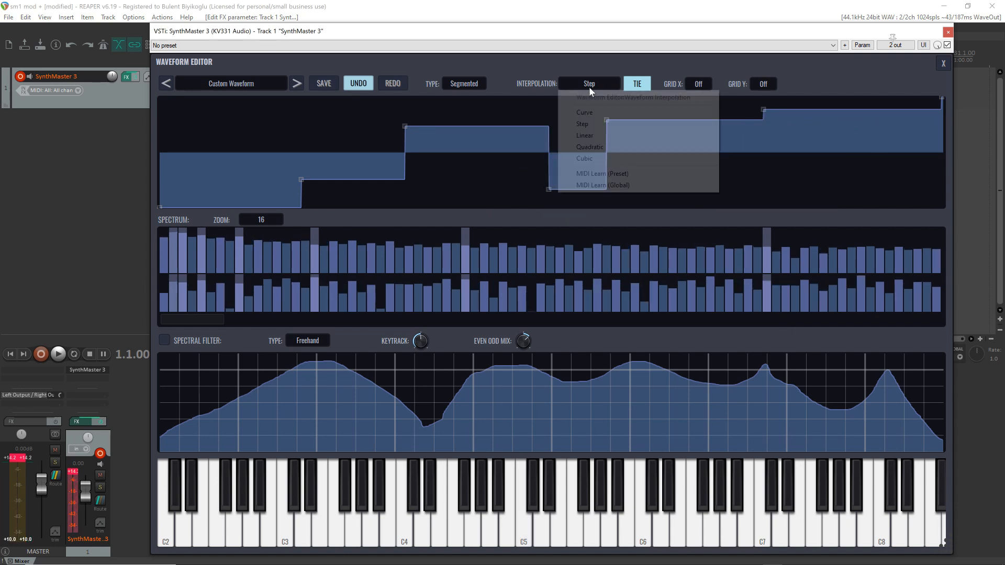
left_click(594, 135)
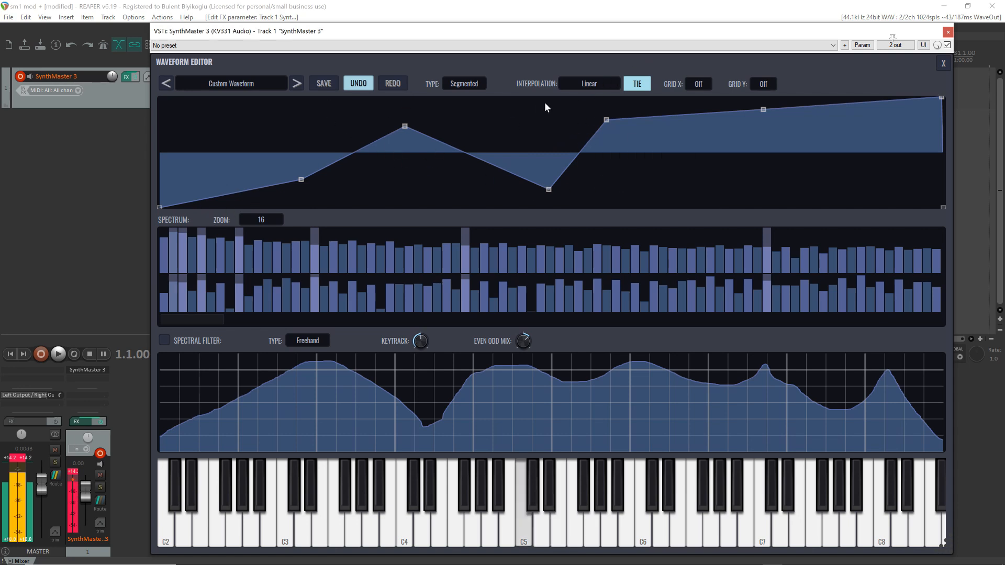
left_click(589, 84)
left_click(594, 117)
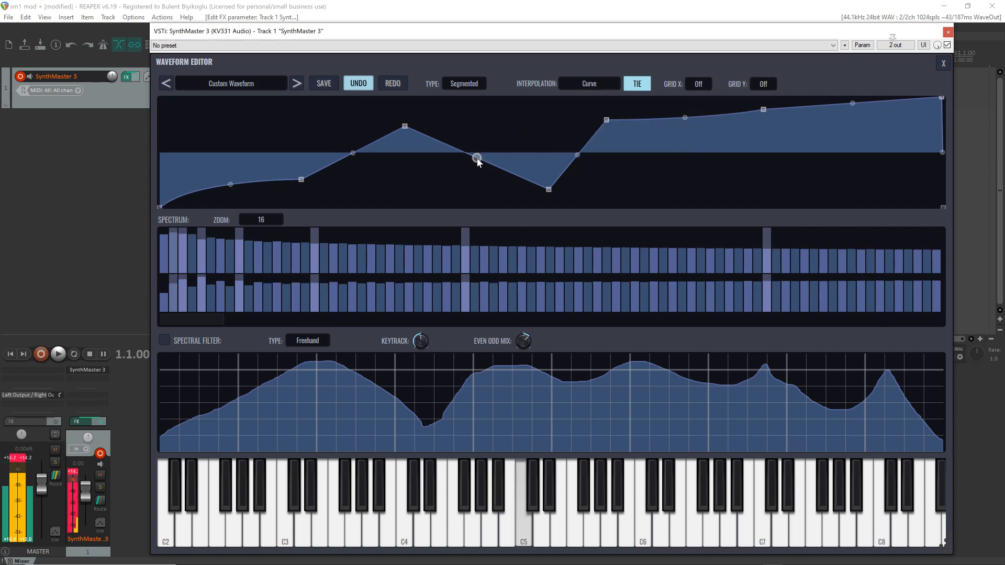
left_click_drag(476, 157, 477, 177)
left_click_drag(577, 155, 578, 136)
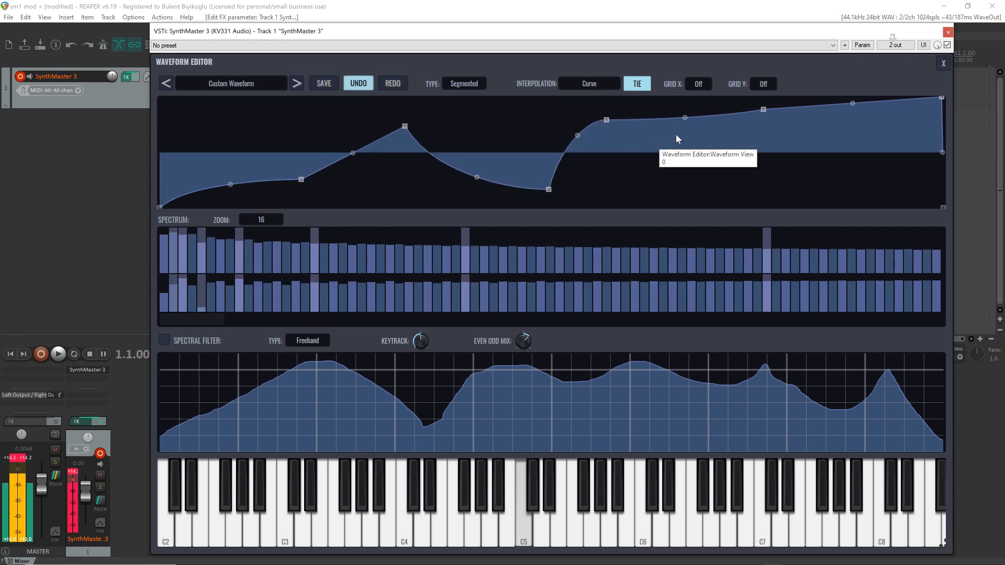
Set the interpolation to Quadratic, bend the first and third segments down and the second and fourth up, raising the second breakpoint to the zero line
left_click(591, 84)
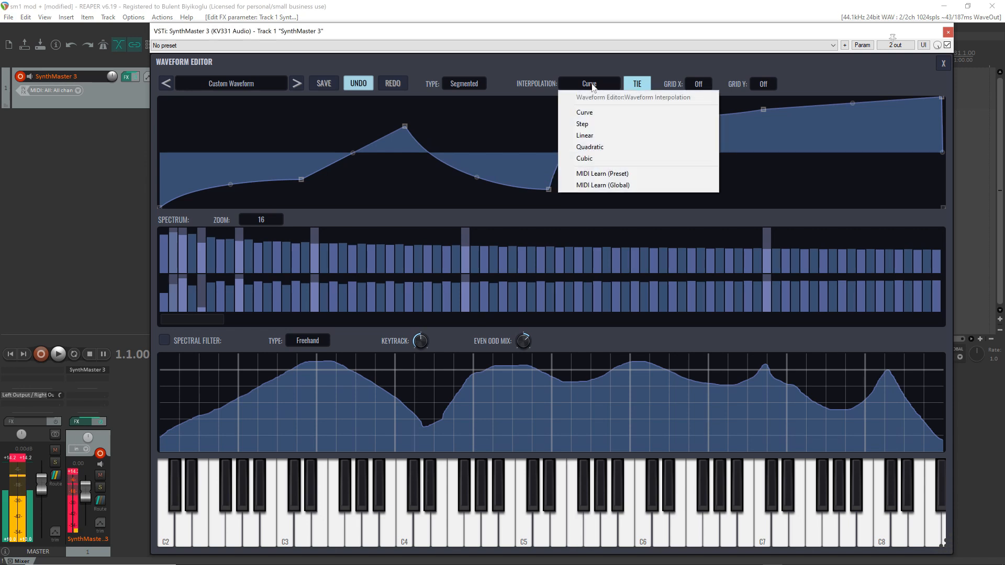
left_click(606, 149)
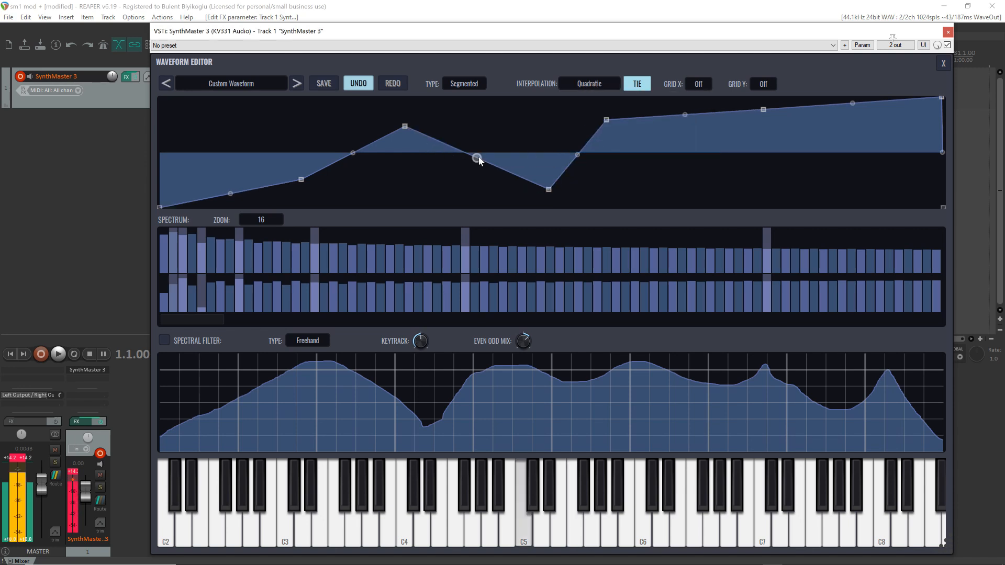
left_click_drag(477, 158, 477, 207)
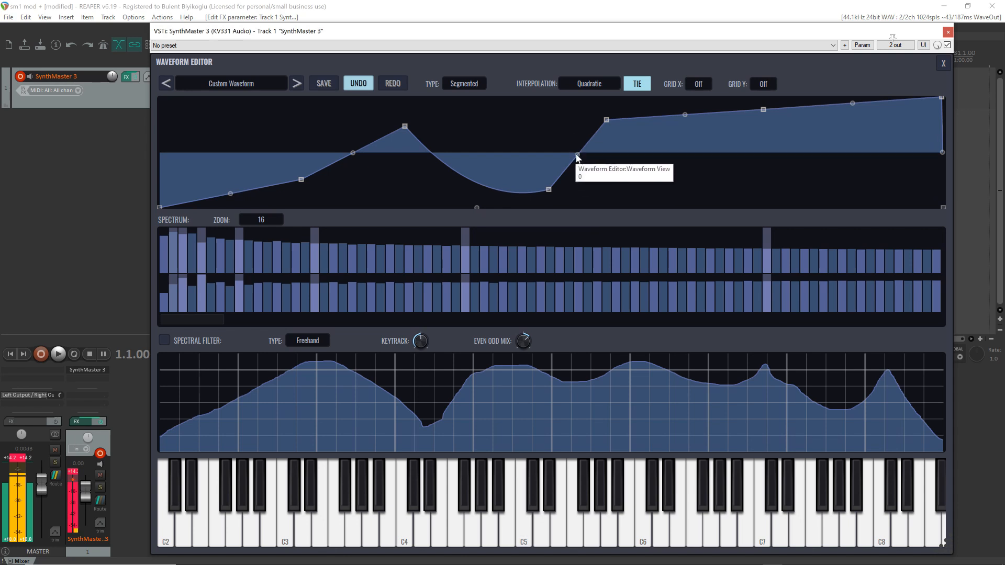
left_click_drag(578, 157, 577, 97)
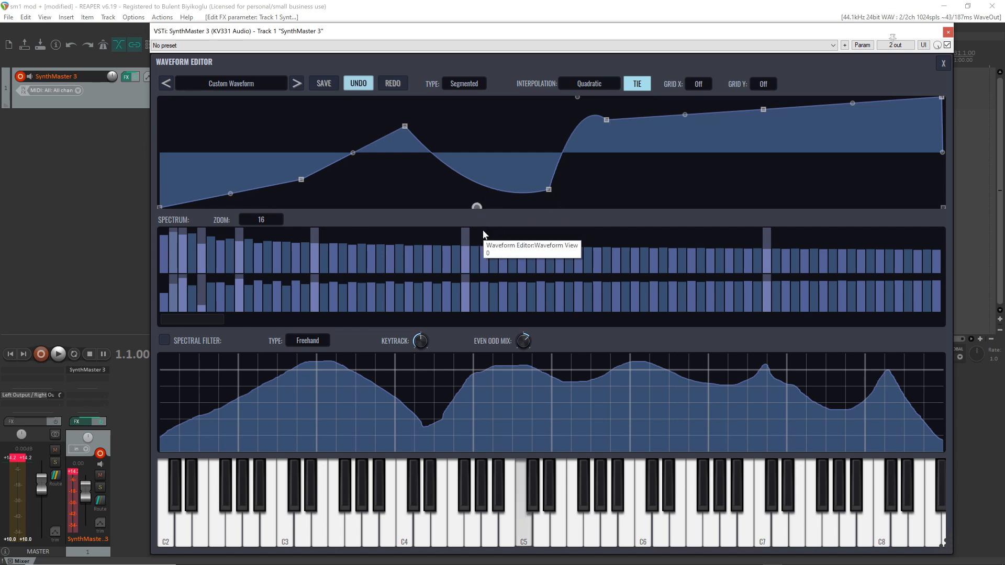
left_click_drag(352, 153, 344, 92)
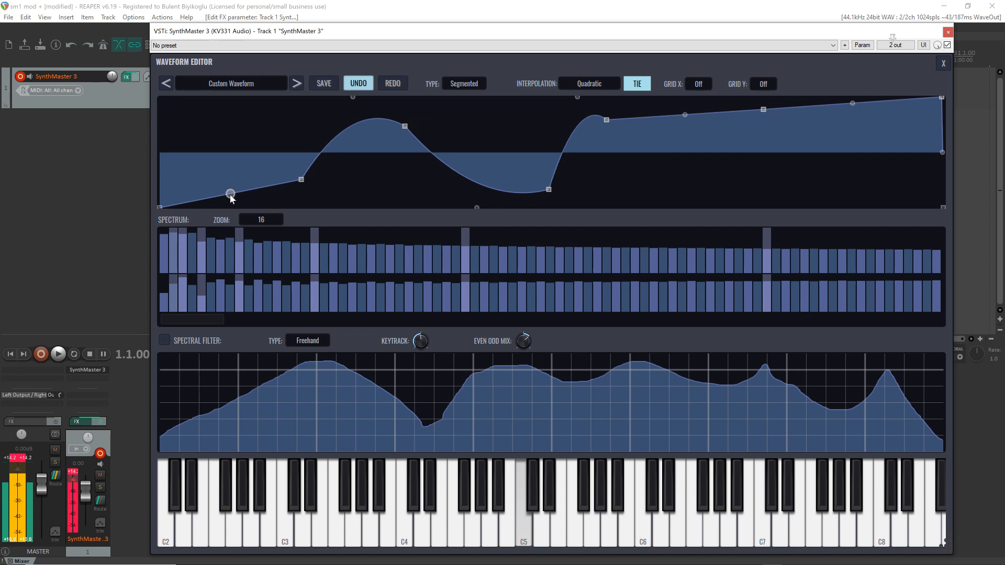
left_click_drag(230, 196, 236, 216)
left_click_drag(303, 181, 310, 152)
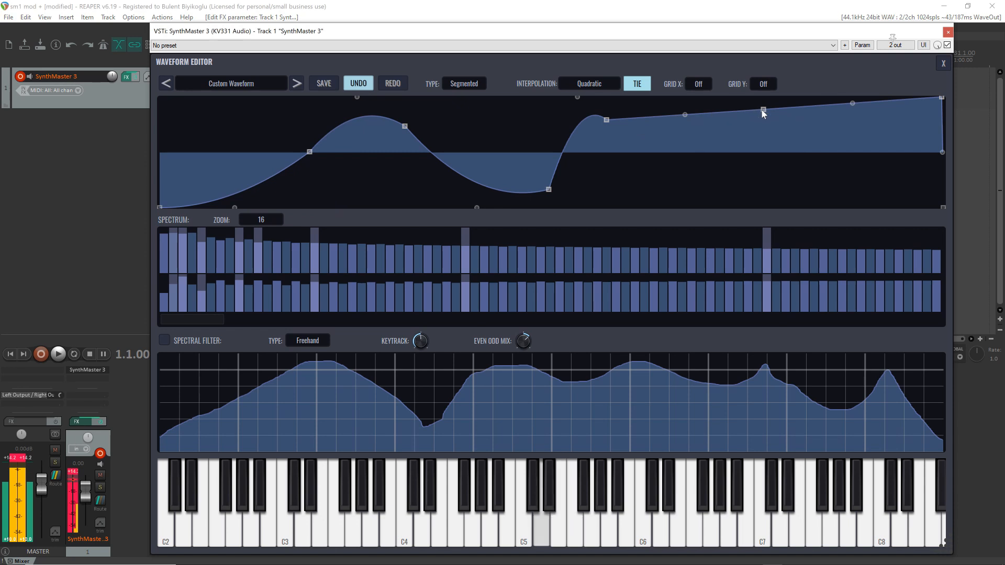
Pull the breakpoint between the last two long segments below the zero line and bend both adjoining segments downward
left_click_drag(763, 110, 759, 185)
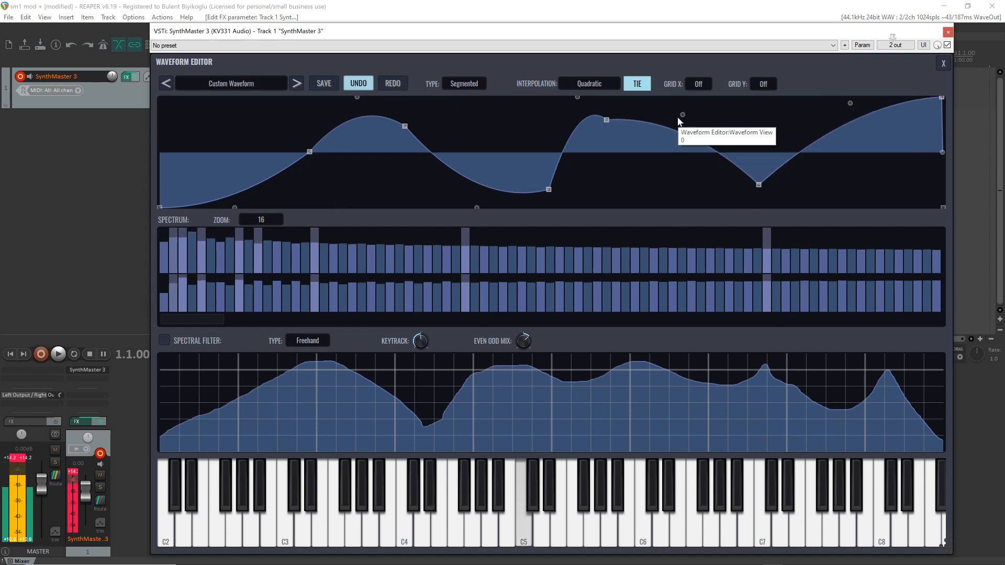
left_click_drag(682, 115, 682, 200)
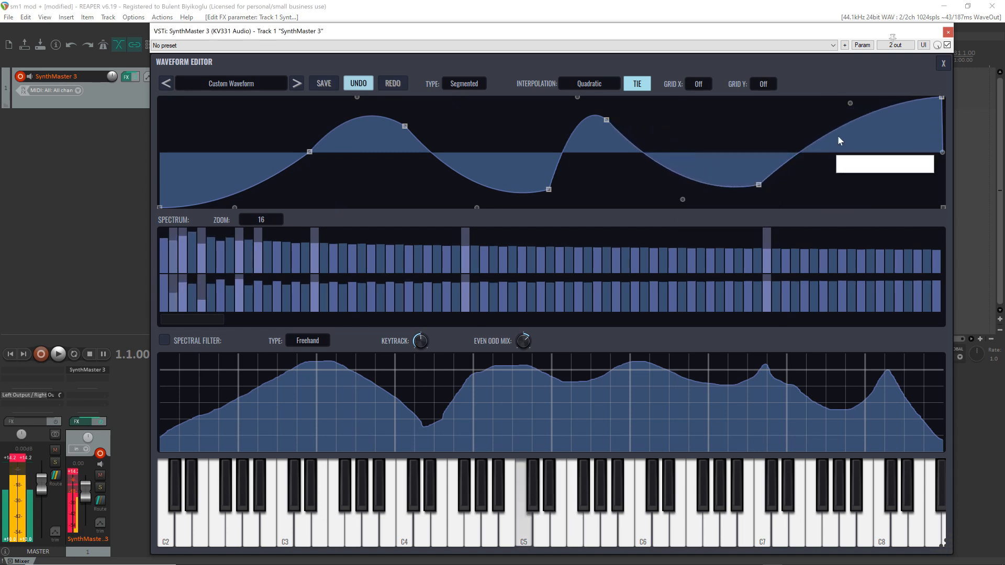
left_click_drag(850, 104, 851, 172)
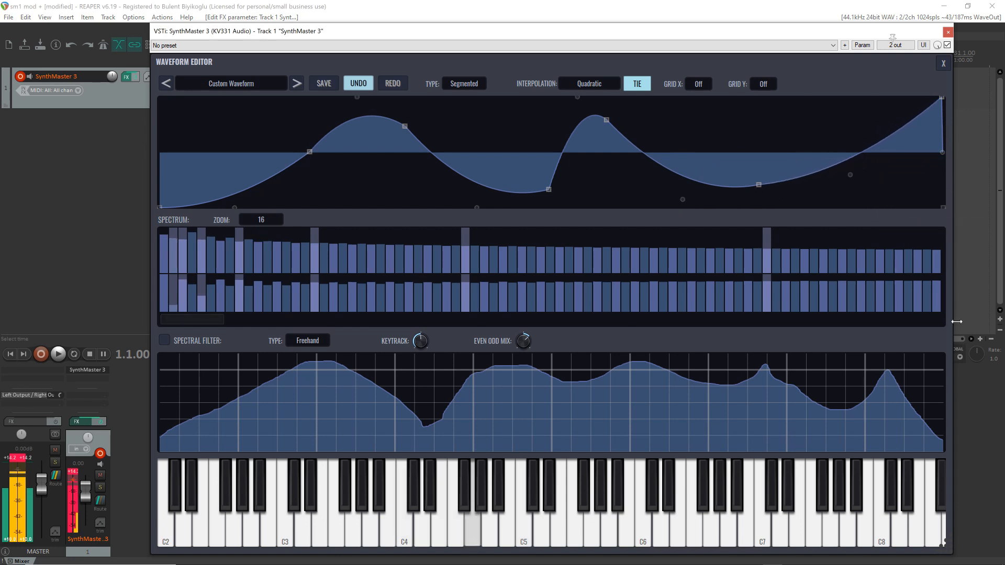
Set the waveform interpolation to Cubic and raise both curve handles of the first segment
left_click(594, 84)
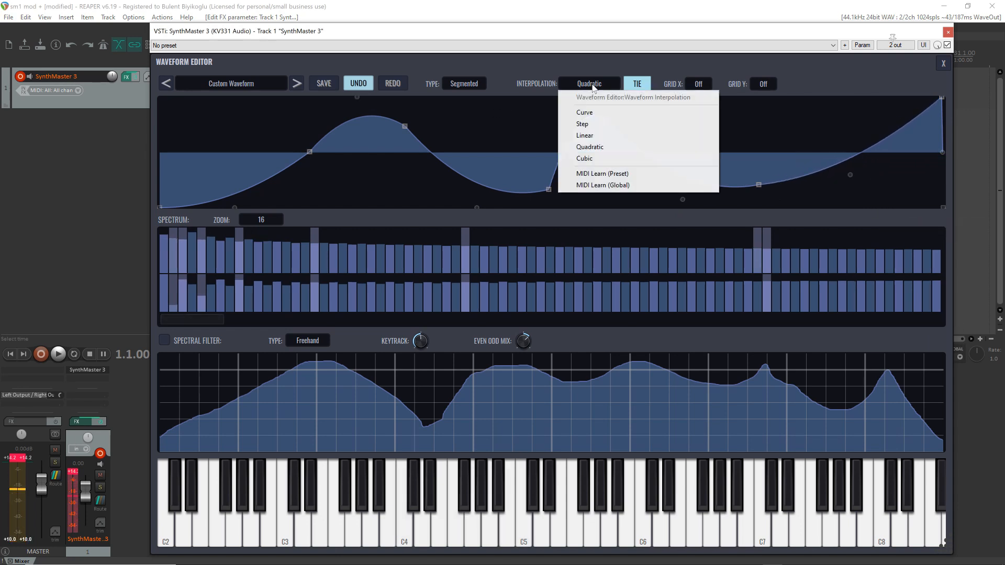
left_click(598, 158)
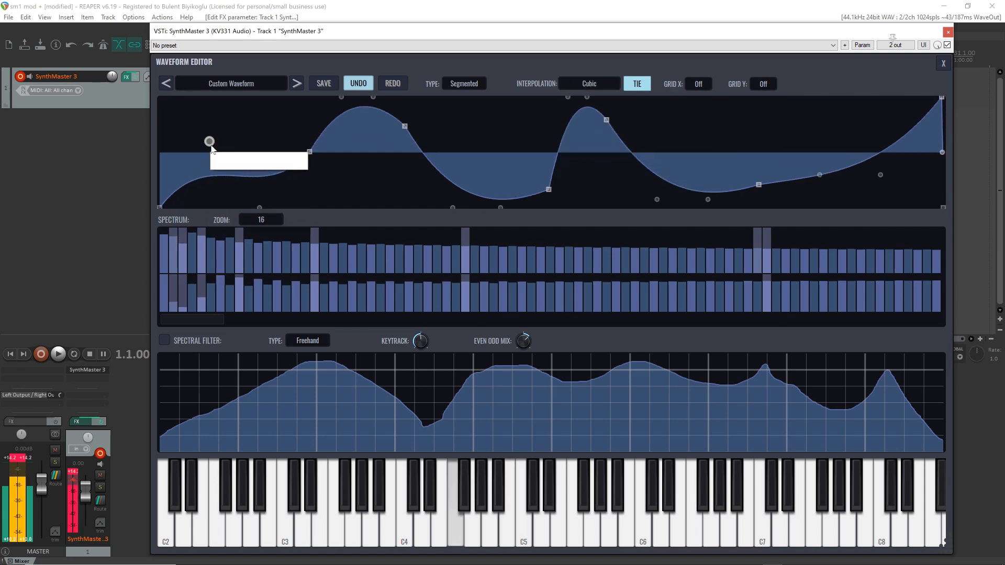
left_click_drag(220, 204, 221, 144)
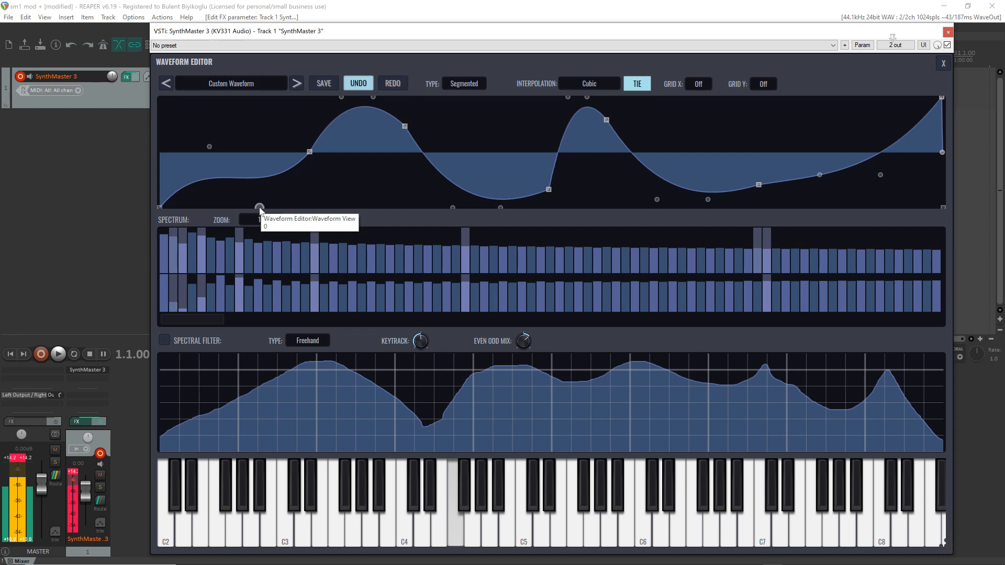
mouse_move(261, 207)
left_mouse_down()
mouse_move(263, 143)
mouse_move(259, 187)
left_mouse_up()
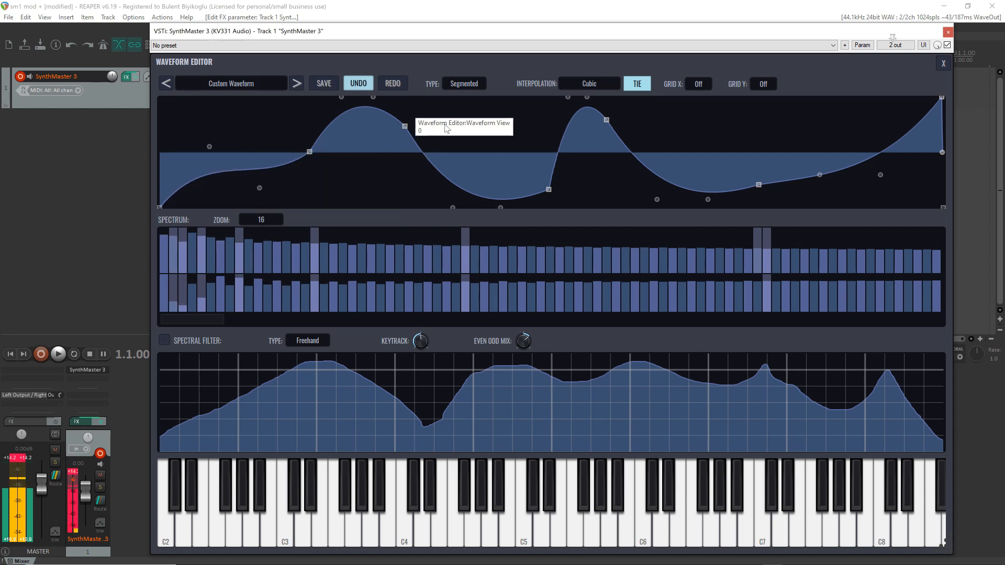
Reset the segment curves by switching the interpolation to Linear and back to Quadratic, and bend the first segment fully downward
left_click(589, 84)
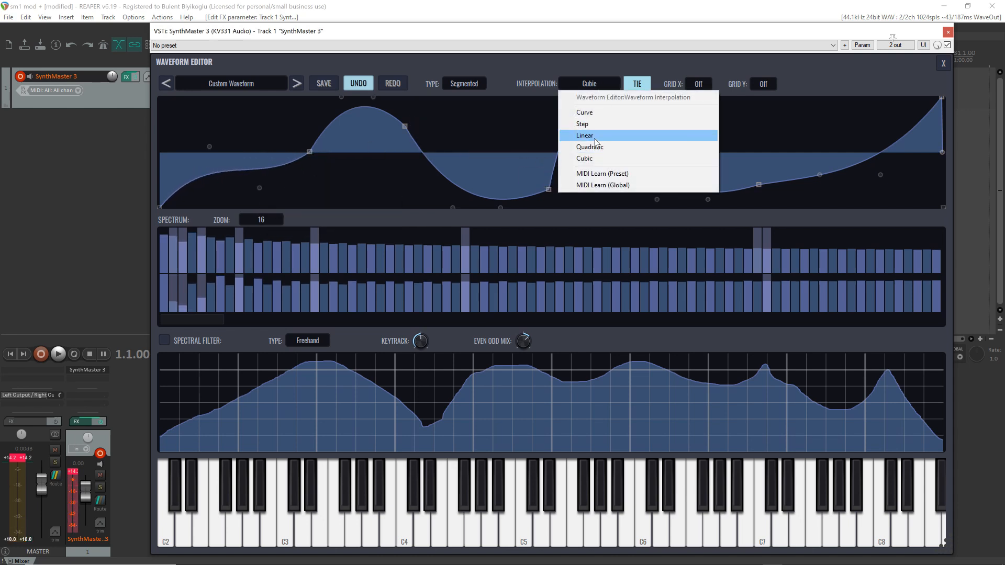
left_click(594, 136)
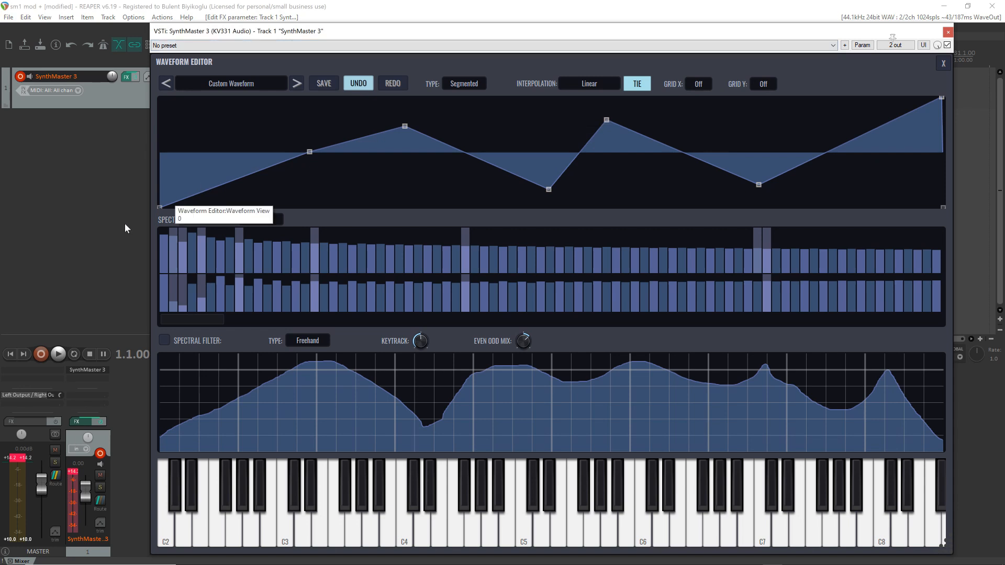
left_click(589, 84)
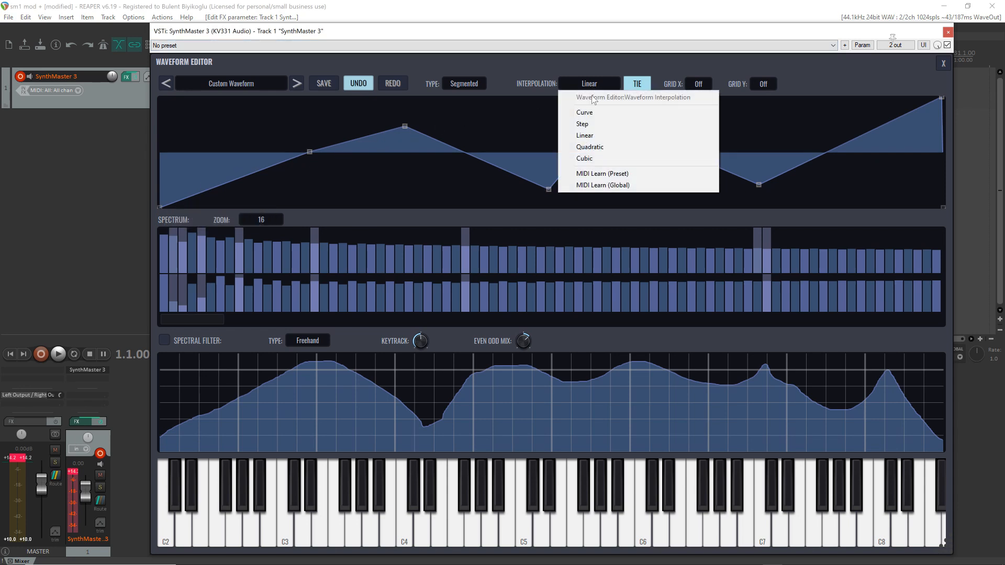
left_click(598, 148)
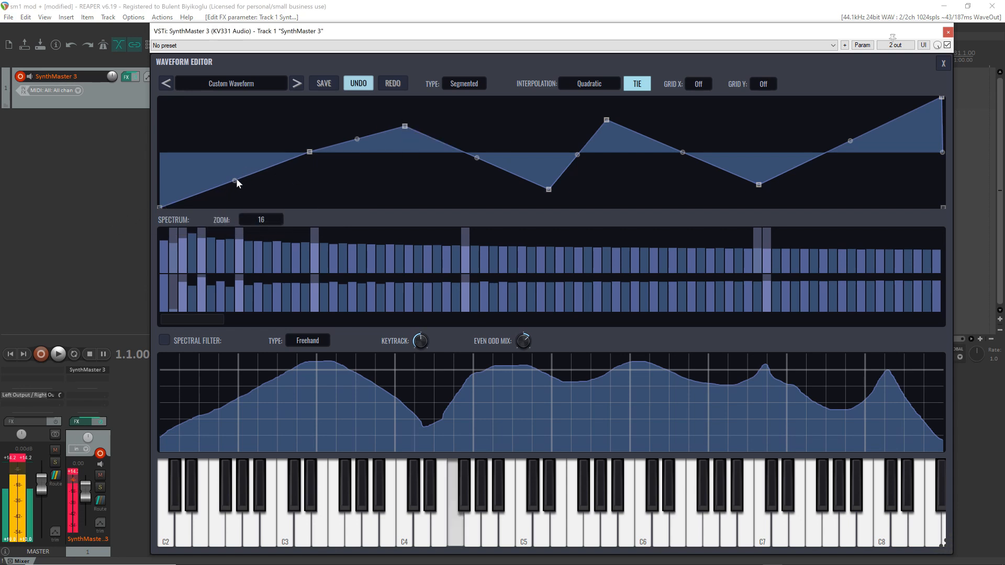
left_click_drag(237, 180, 235, 207)
Set the interpolation to Cubic and raise the first segment's handles, the first above the zero line and the second only slightly
left_click(595, 88)
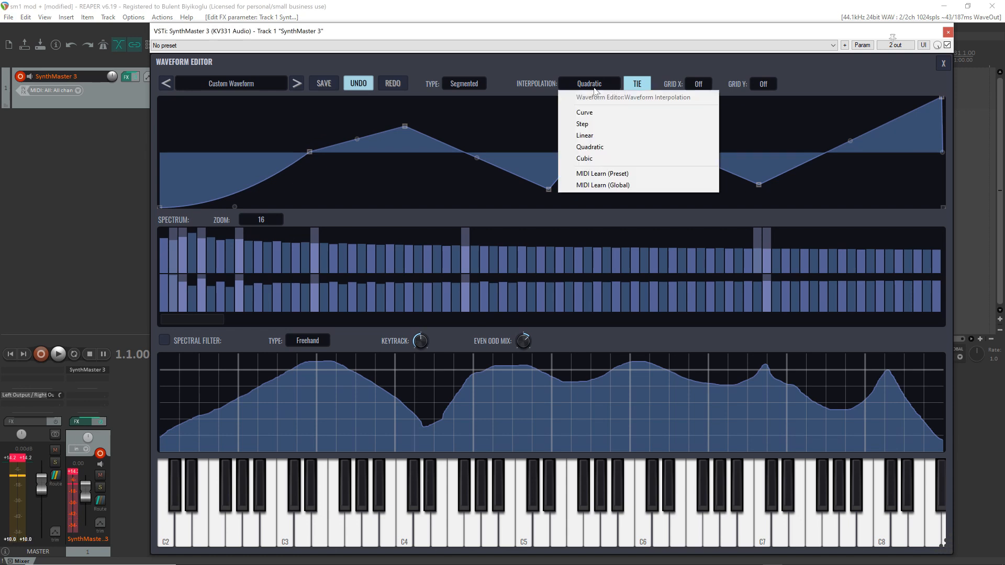
left_click(591, 158)
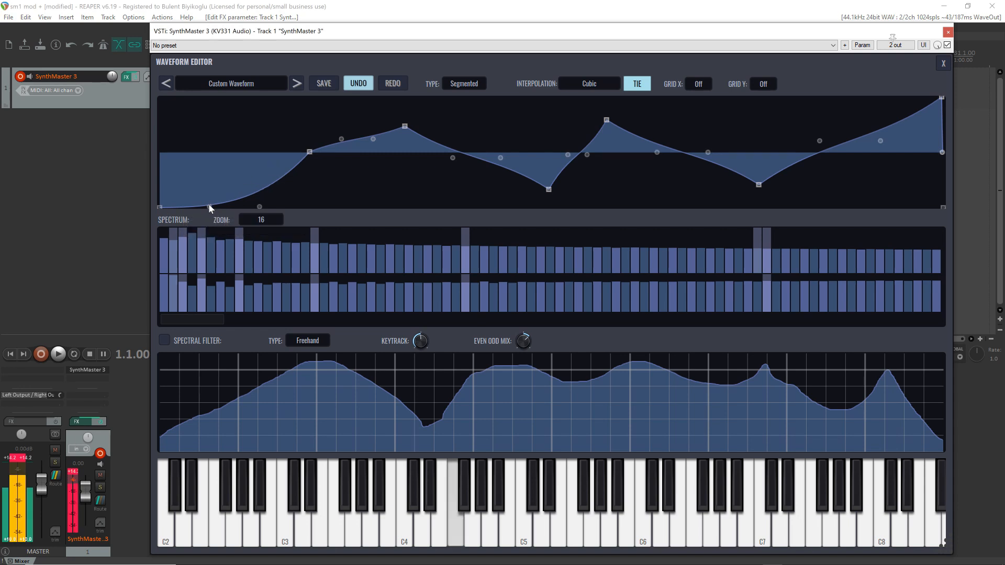
left_click_drag(210, 205, 209, 129)
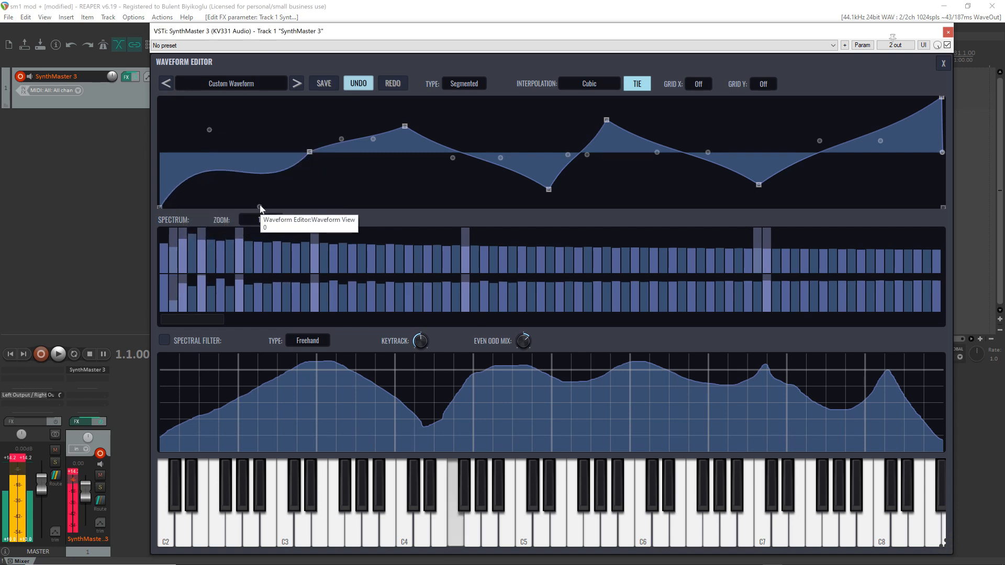
left_click_drag(258, 208, 283, 190)
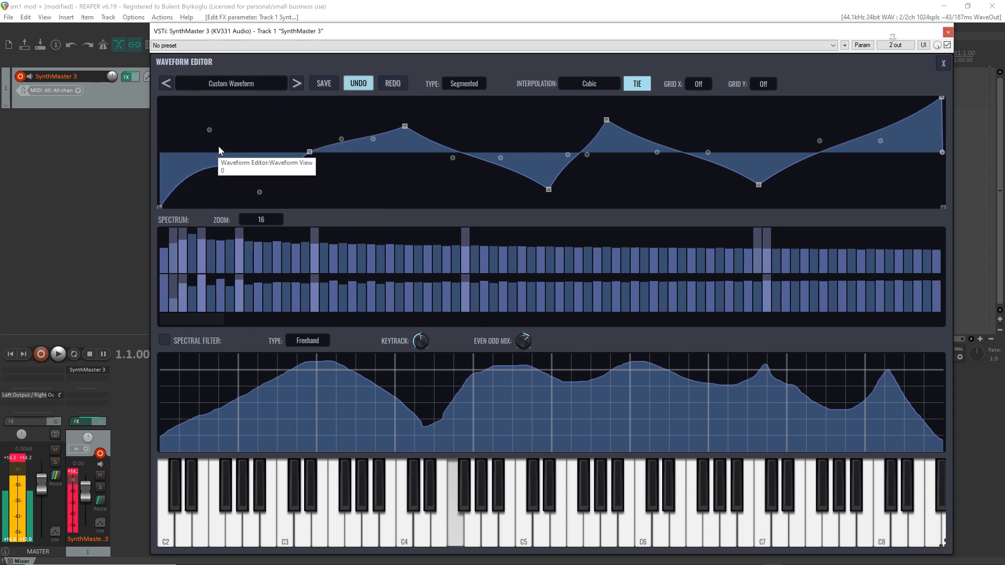
Raise the second curve handle of the second segment and lower both curve handles of the third segment
left_click_drag(373, 139, 373, 110)
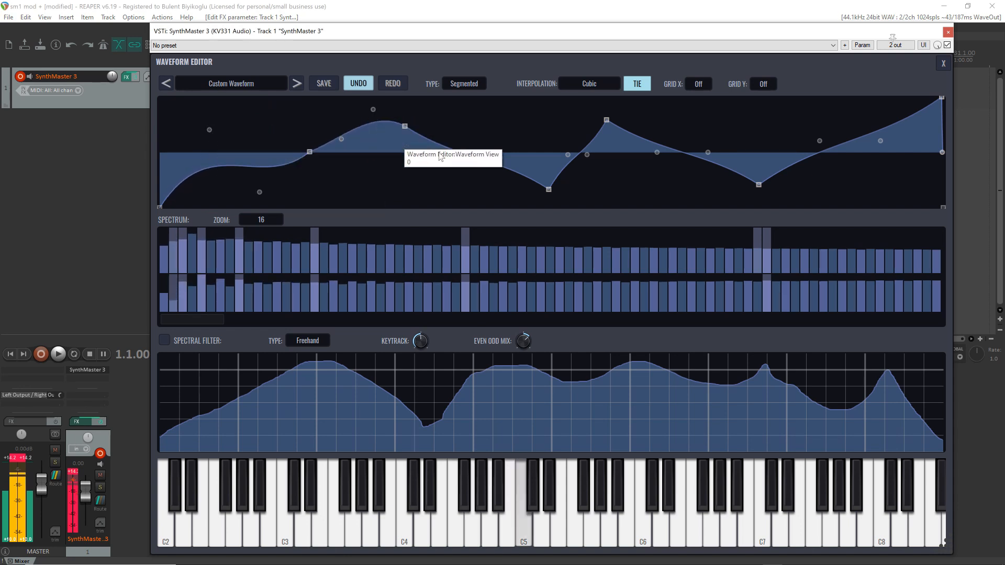
left_click_drag(453, 158, 453, 191)
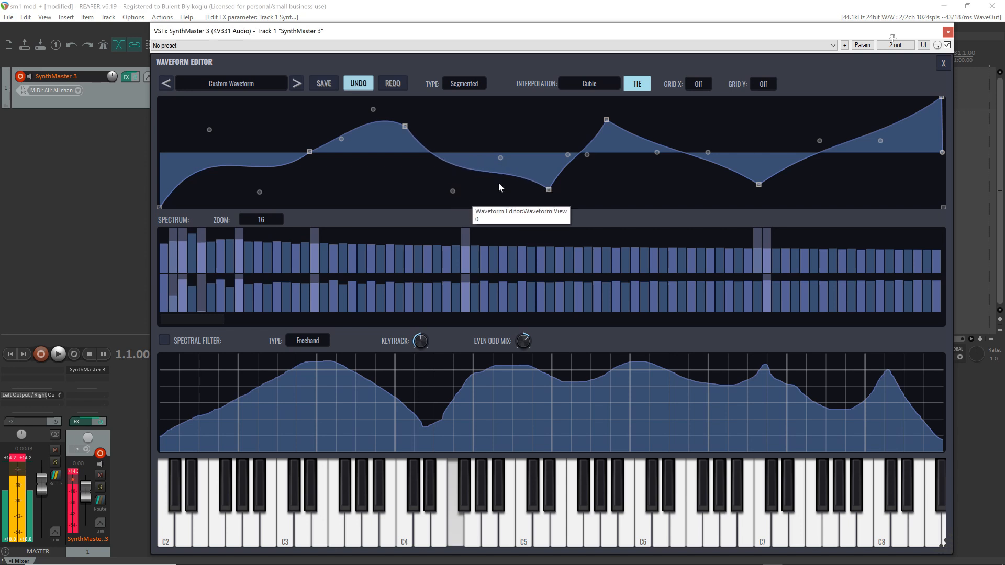
left_click_drag(501, 158, 501, 205)
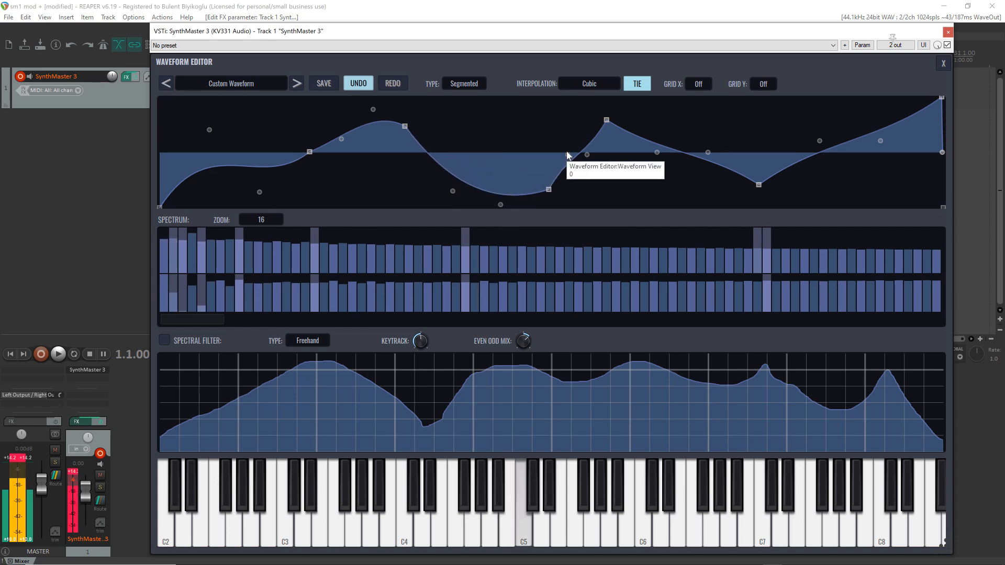
Lower both curve handles of the fourth segment and move its end breakpoint earlier in the cycle for a near-vertical rise
left_click_drag(587, 154, 587, 195)
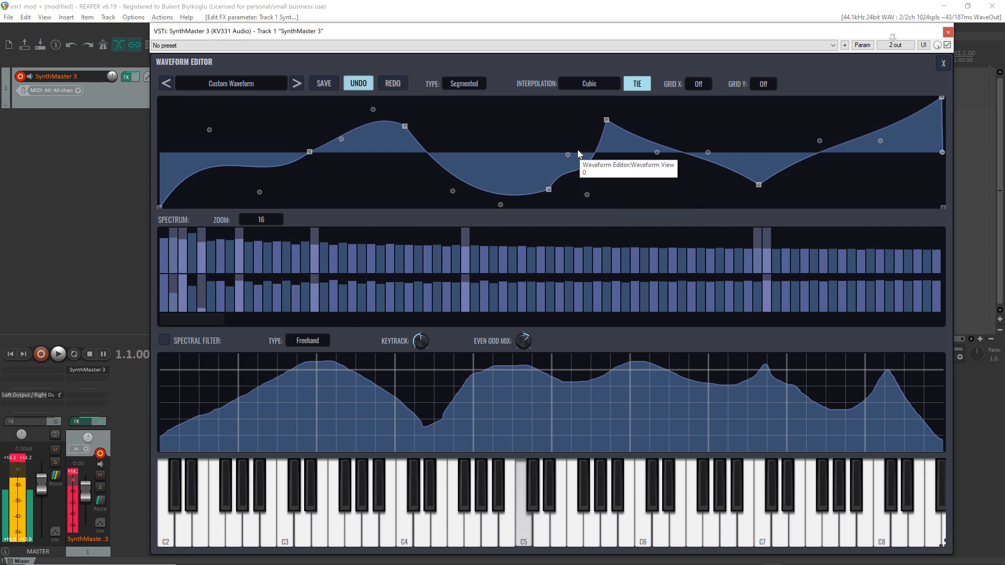
left_click_drag(568, 155, 571, 183)
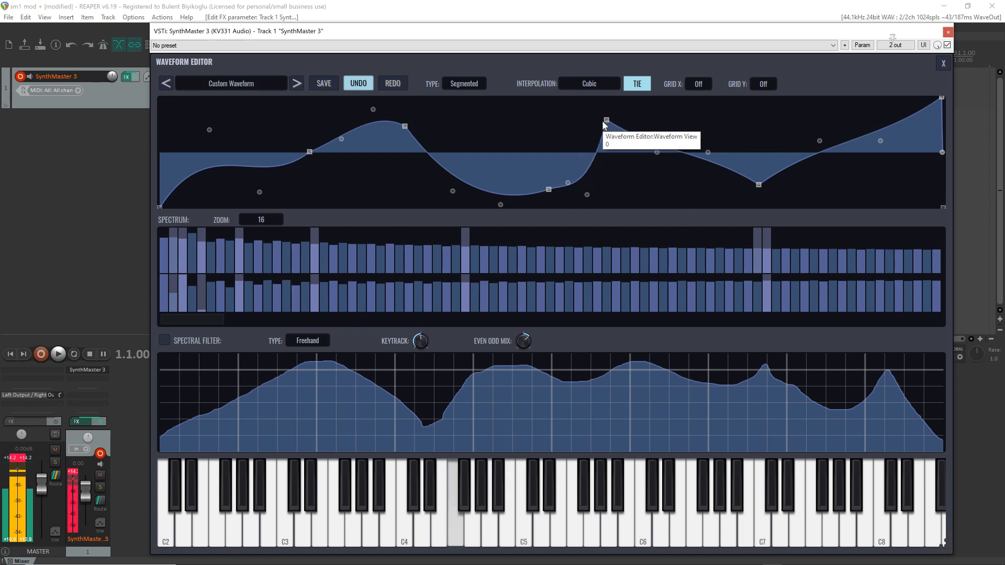
left_click_drag(606, 120, 558, 117)
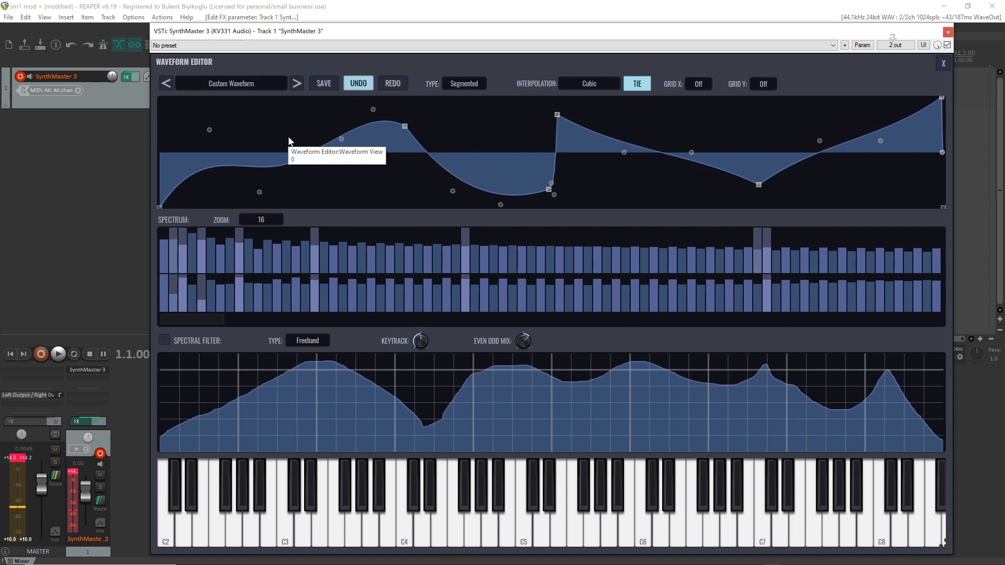
left_click(310, 152)
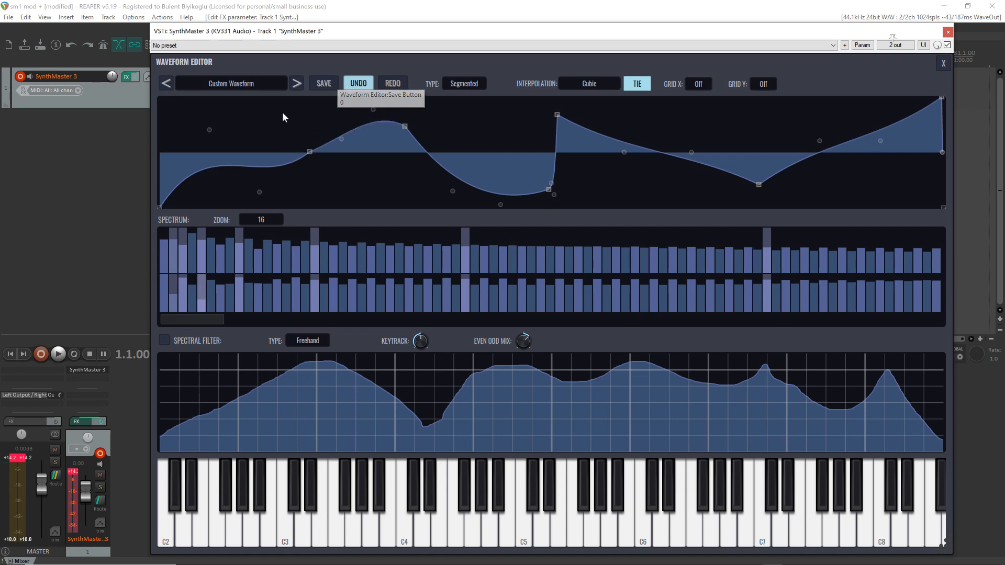
Save the waveform as Custom Waveform.smwf in the SynthMaster3 Waveforms folder
left_click(331, 87)
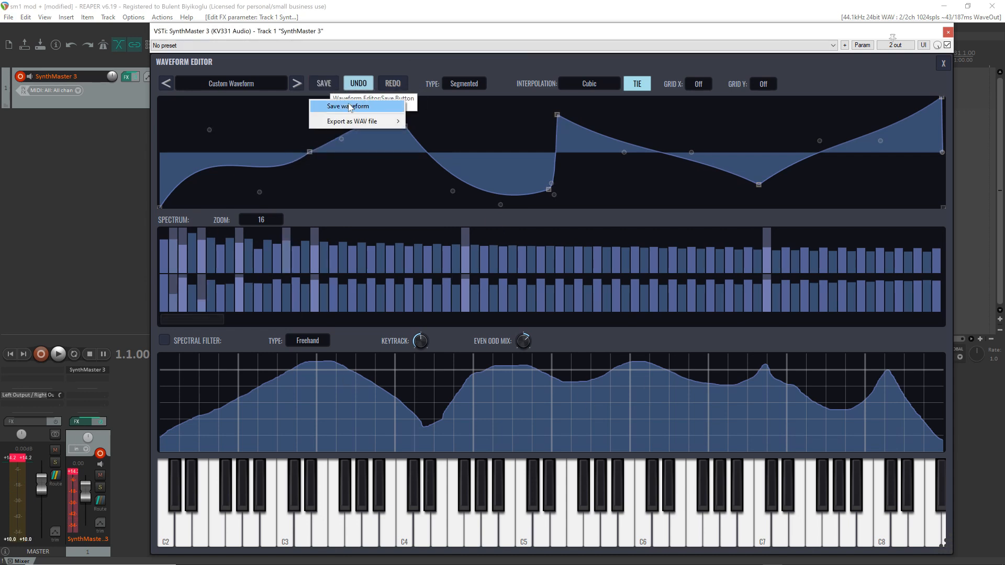
left_click(348, 107)
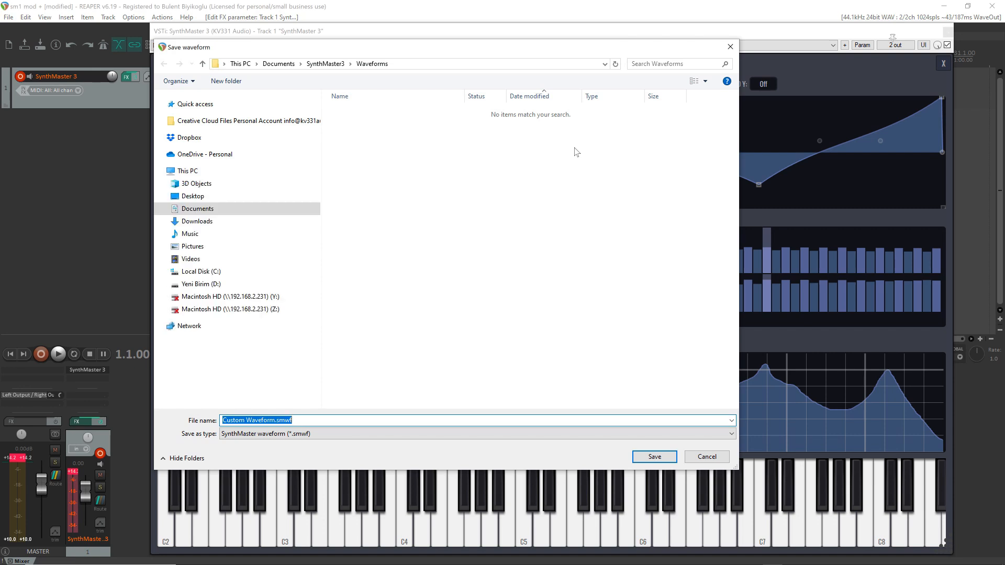
left_click(673, 462)
Export the waveform as a 16 Bit Integer WAV file named Test Single Cycle on the Desktop
left_click(327, 81)
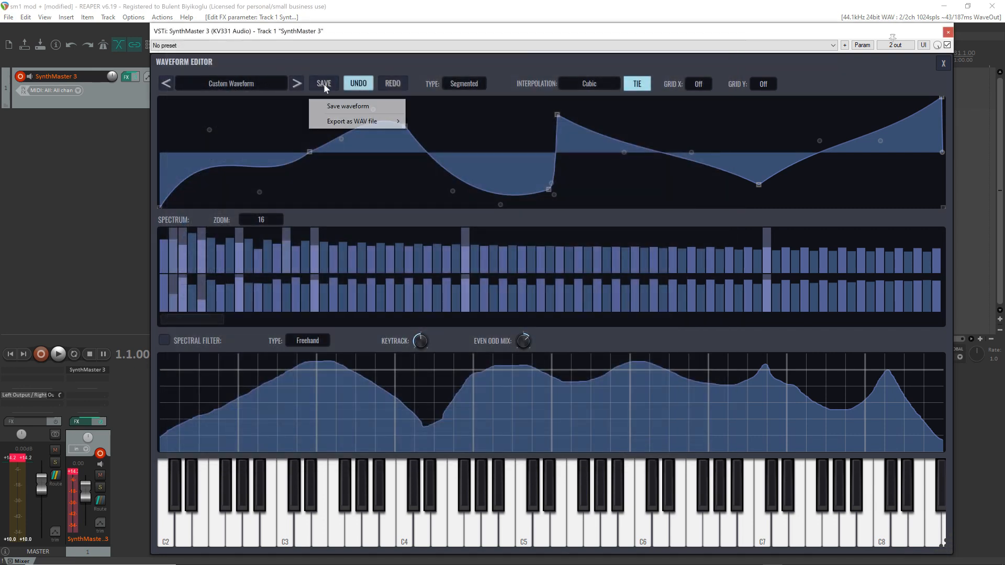
mouse_move(368, 124)
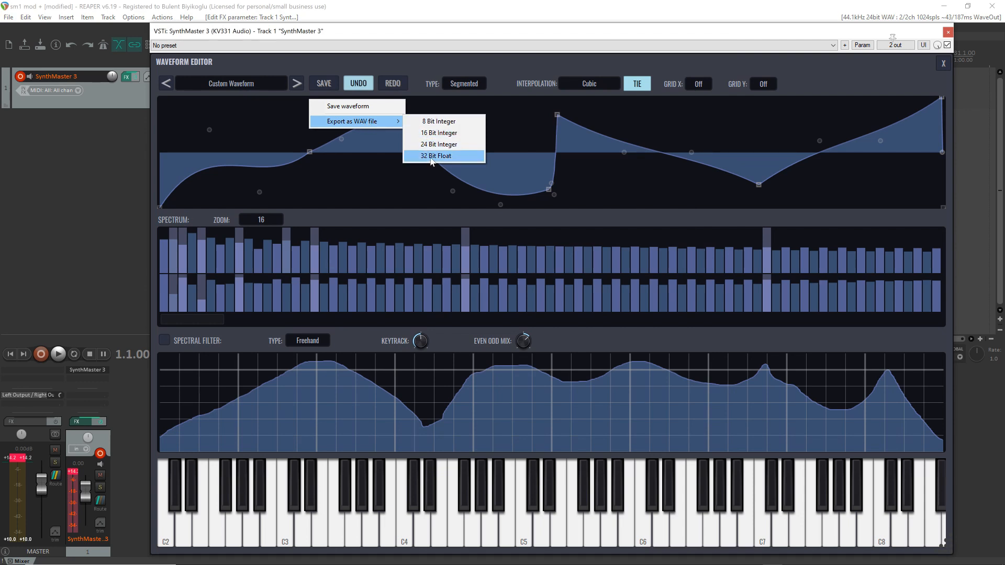
left_click(438, 132)
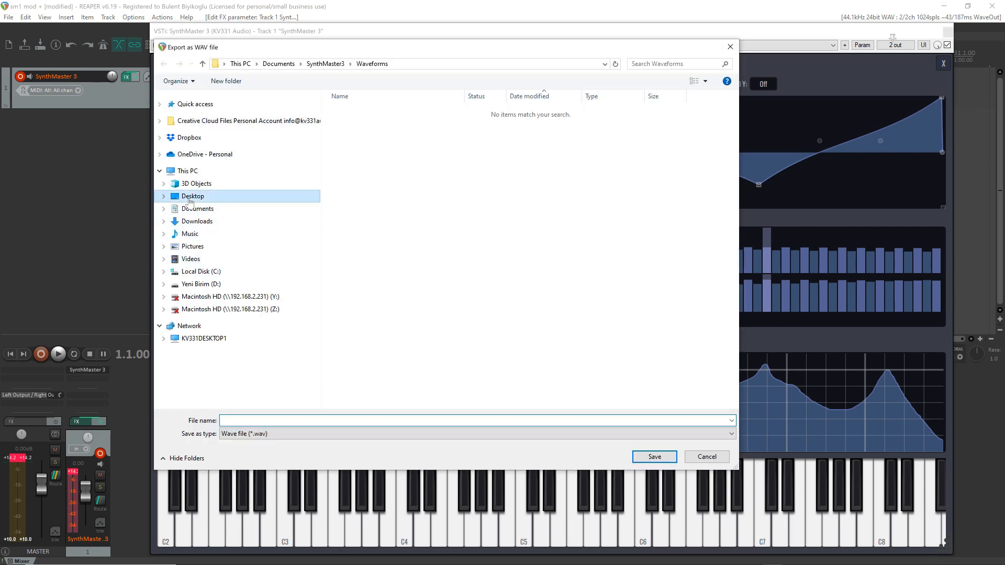
left_click(193, 196)
left_click(269, 421)
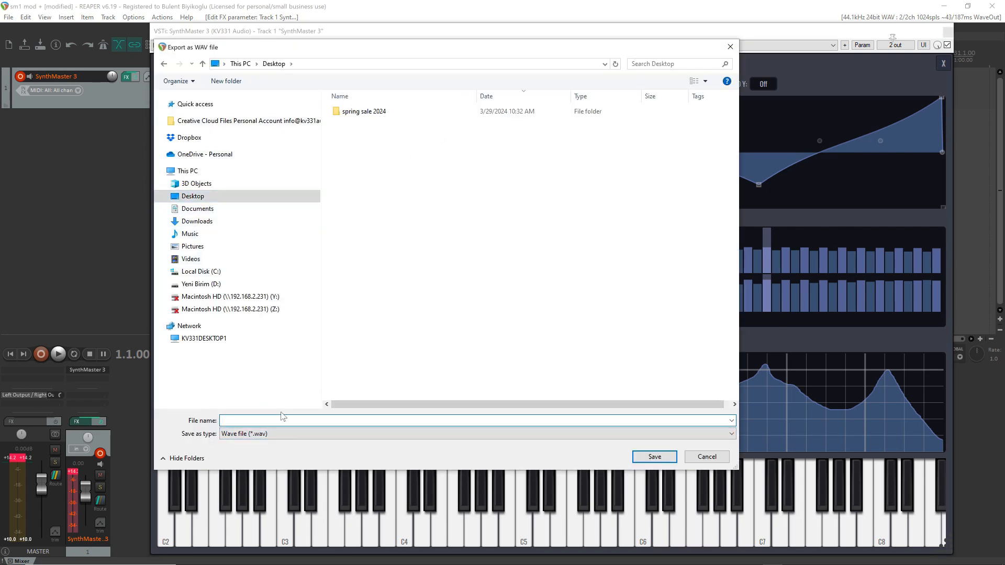
type("Test Single Cycle")
key("Return")
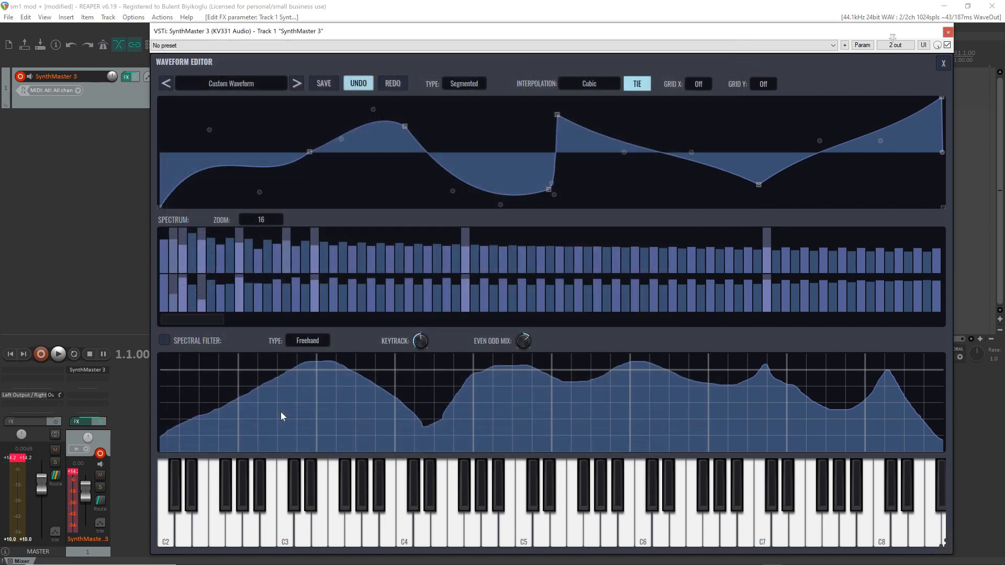
Close the waveform editor and save the REAPER project under the new name custom waveform demo in Downloads
left_click(943, 64)
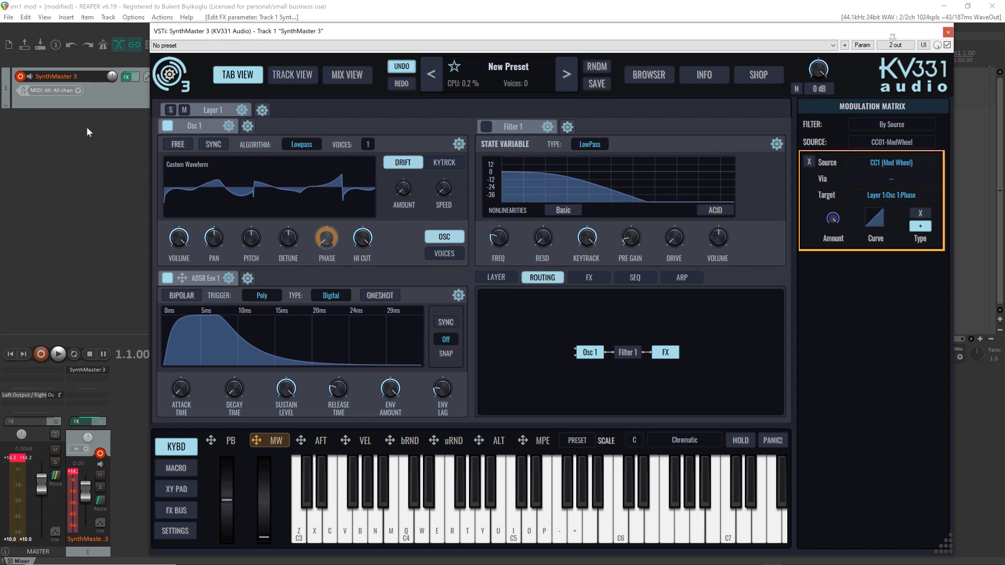
left_click(8, 16)
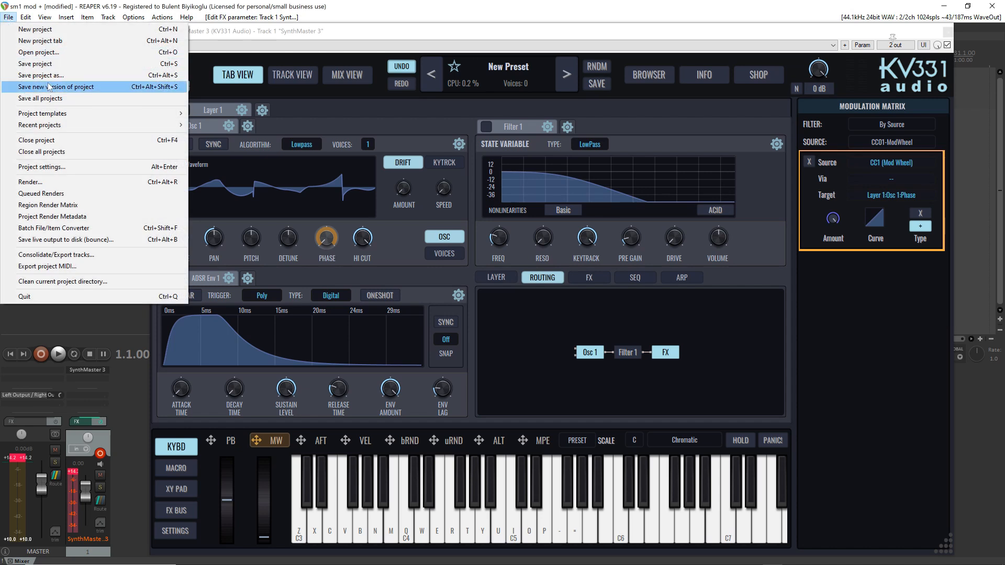
left_click(72, 77)
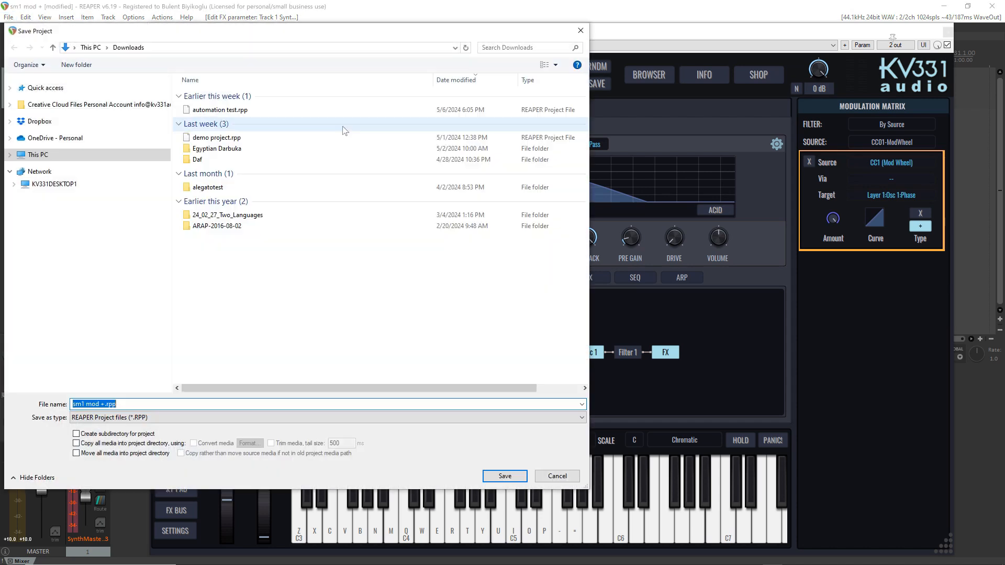
type("custo")
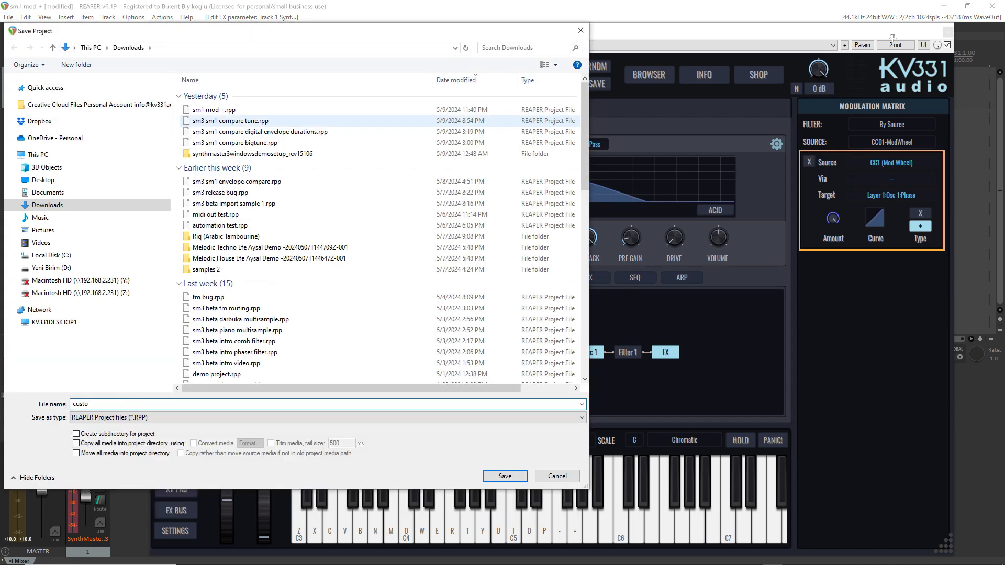
type("m waveform demo")
key("Return")
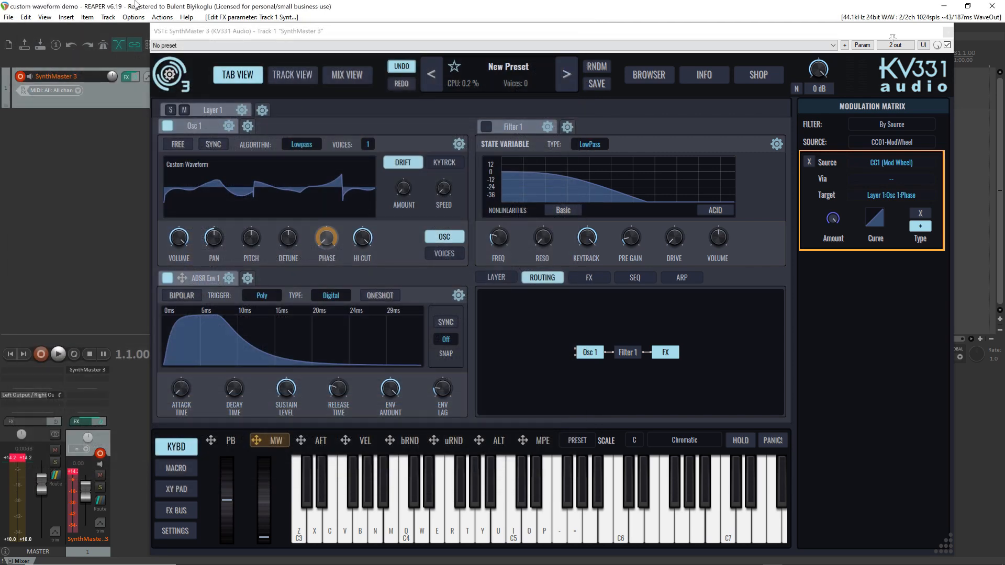
Close the project and reopen custom waveform demo.rpp from the recent projects
left_click(9, 17)
left_click(54, 139)
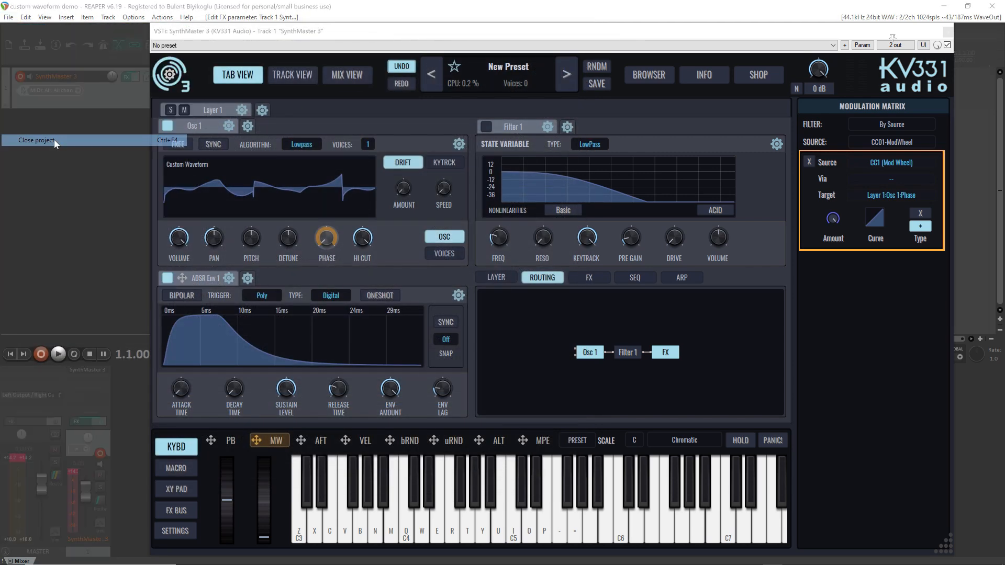
left_click(9, 17)
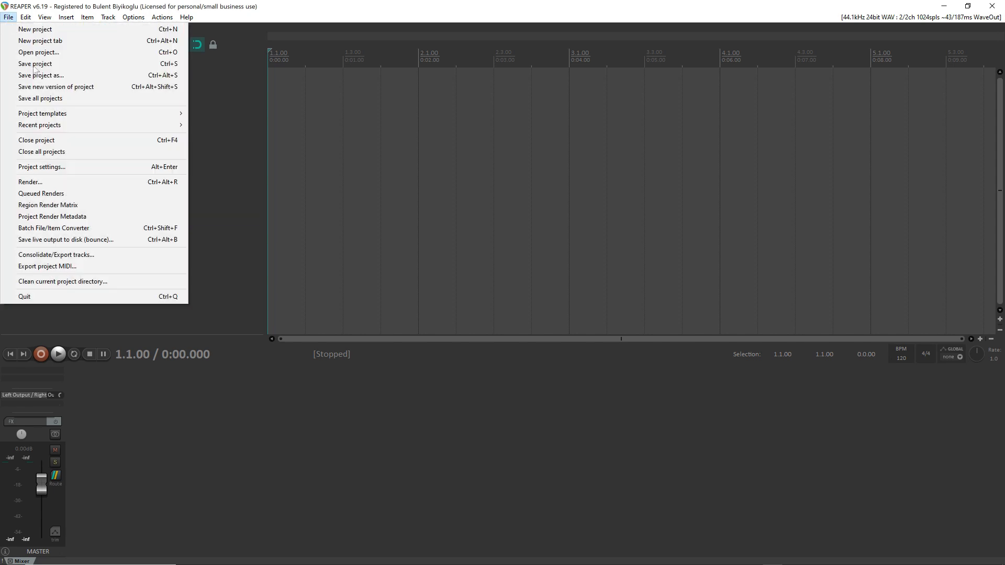
mouse_move(99, 124)
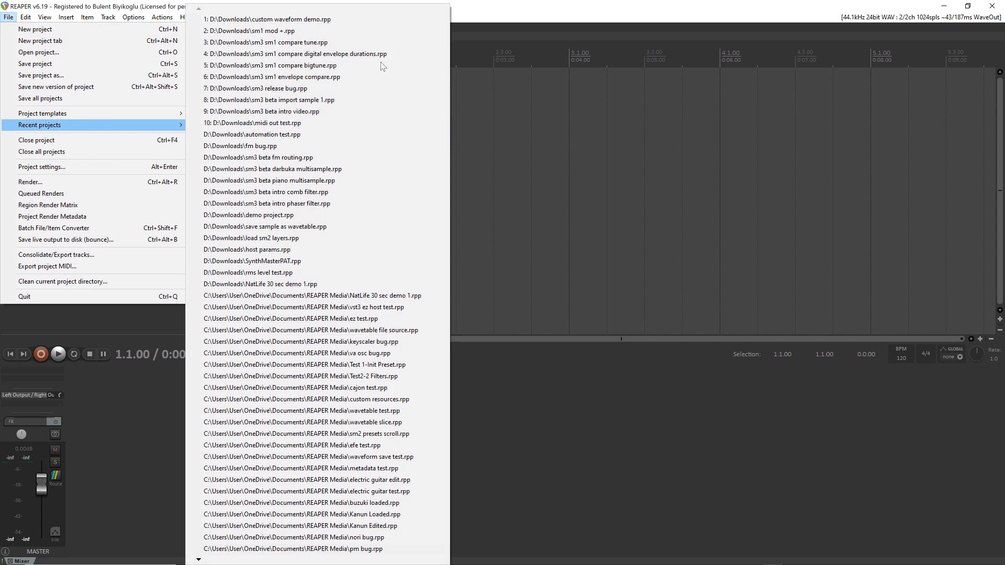
left_click(400, 19)
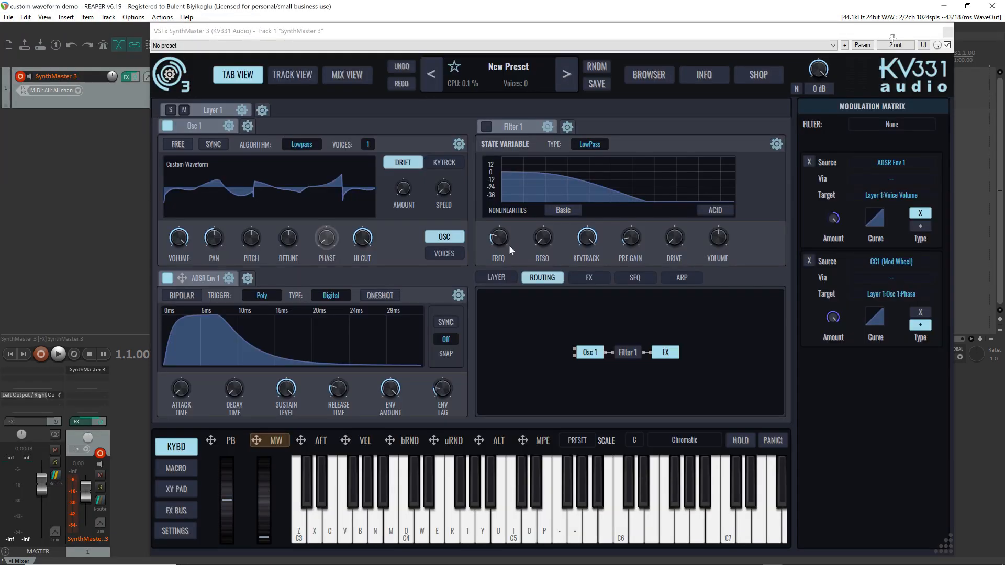
Check the reloaded waveform in the waveform editor and the exported WAV file on the desktop
left_click(321, 171)
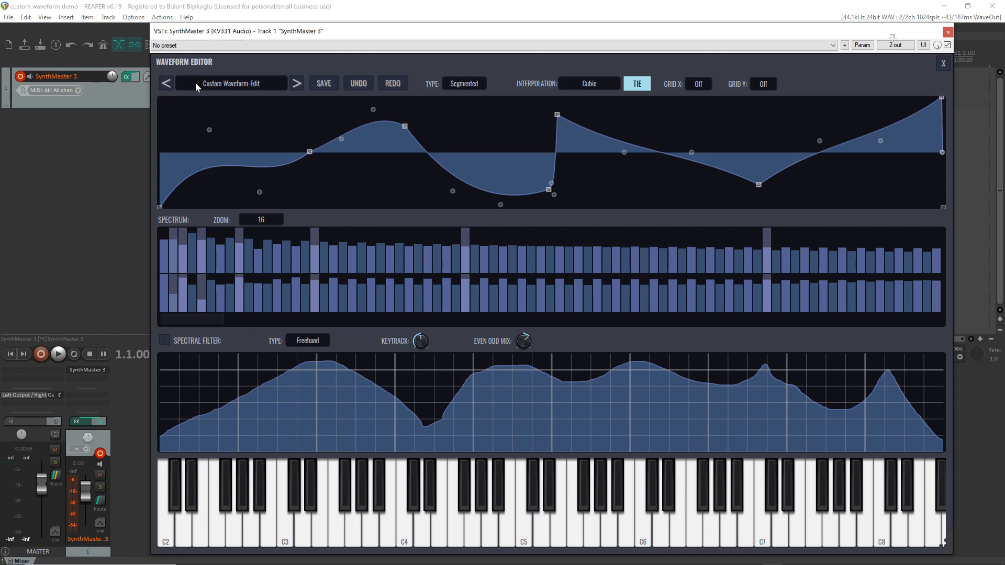
left_click(944, 64)
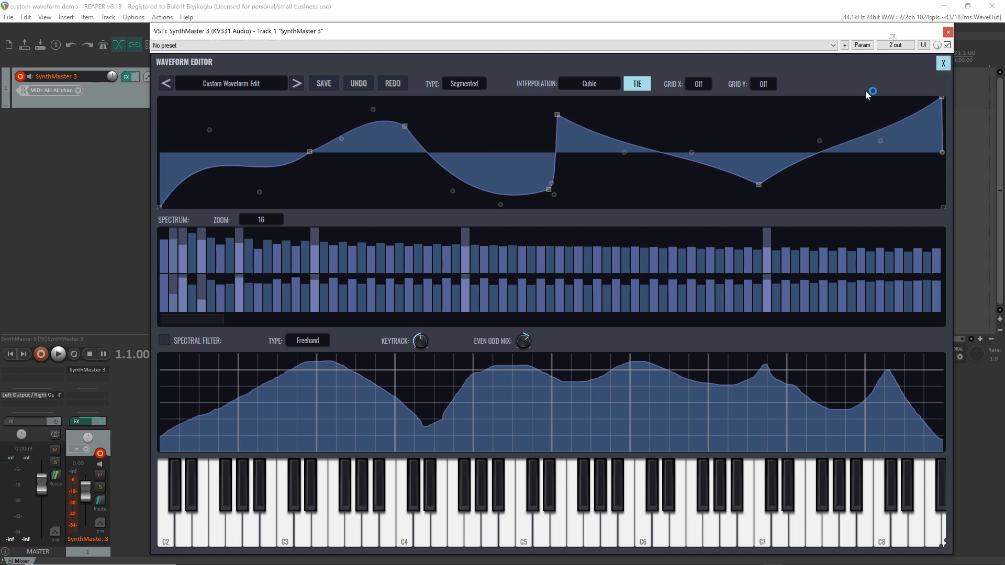
key("super+d")
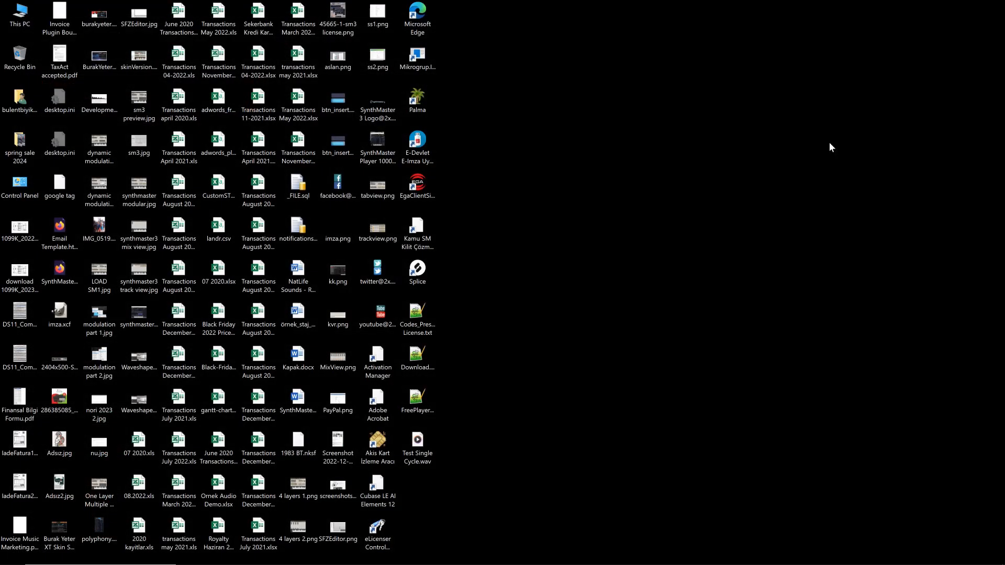
mouse_move(724, 541)
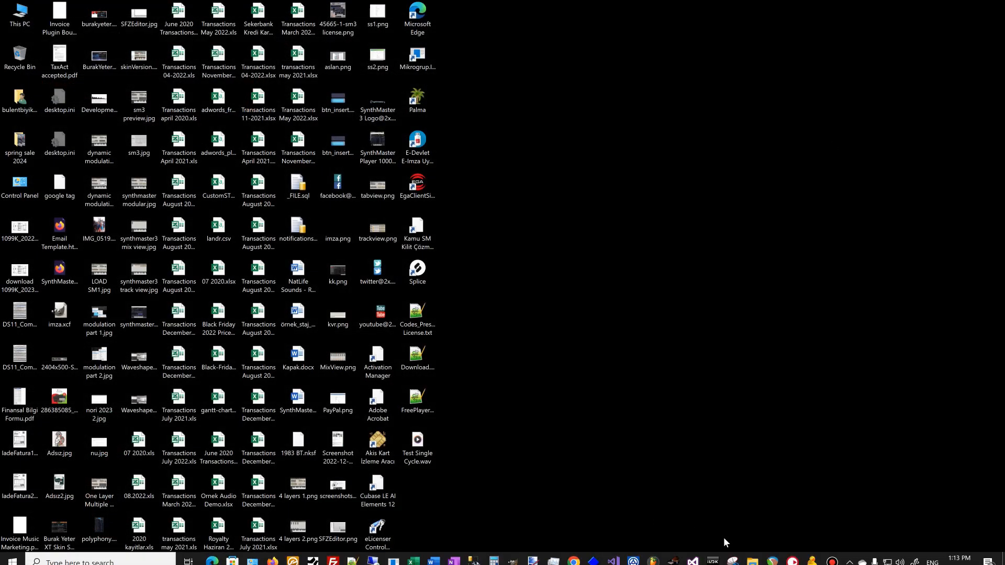
left_click(772, 556)
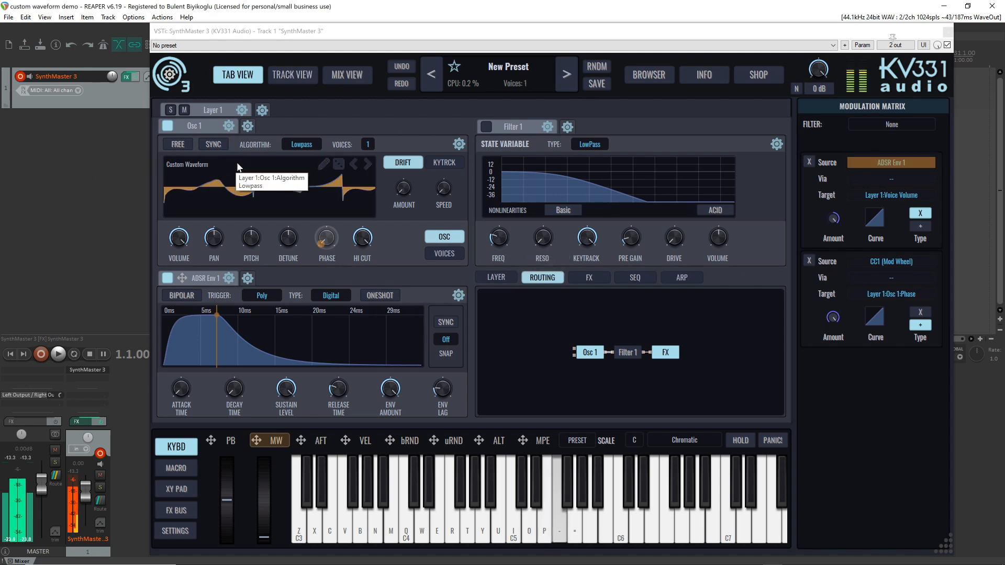
Open Osc 1's custom waveform for editing and set its type to Freehand
left_click(324, 164)
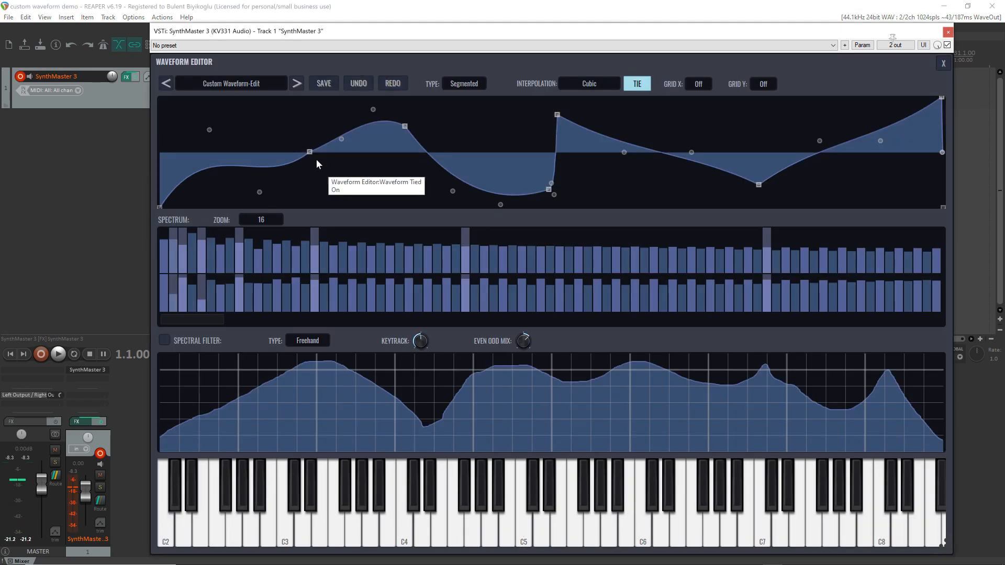
left_click(463, 86)
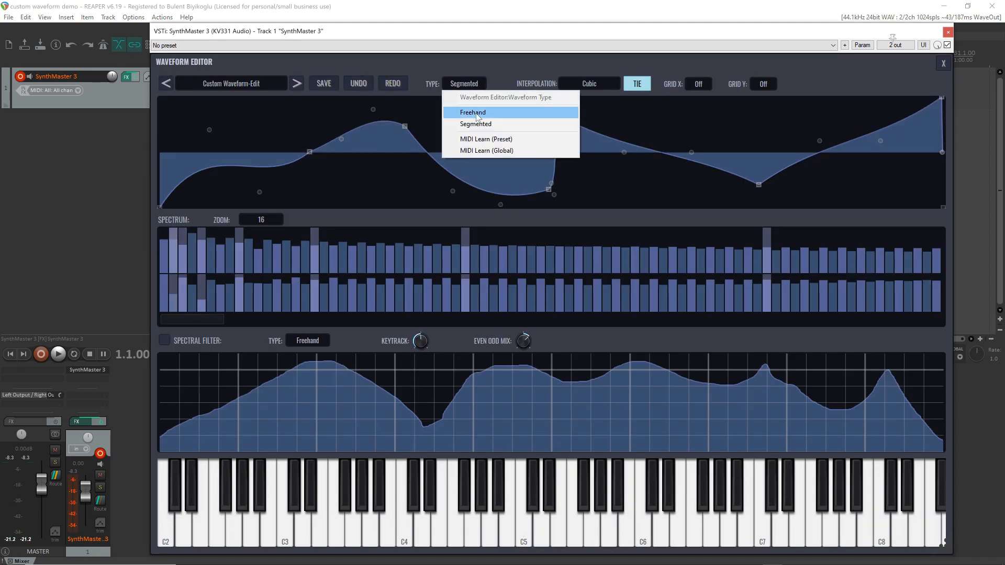
left_click(472, 113)
mouse_move(160, 203)
left_mouse_down()
mouse_move(862, 99)
mouse_move(942, 98)
left_mouse_up()
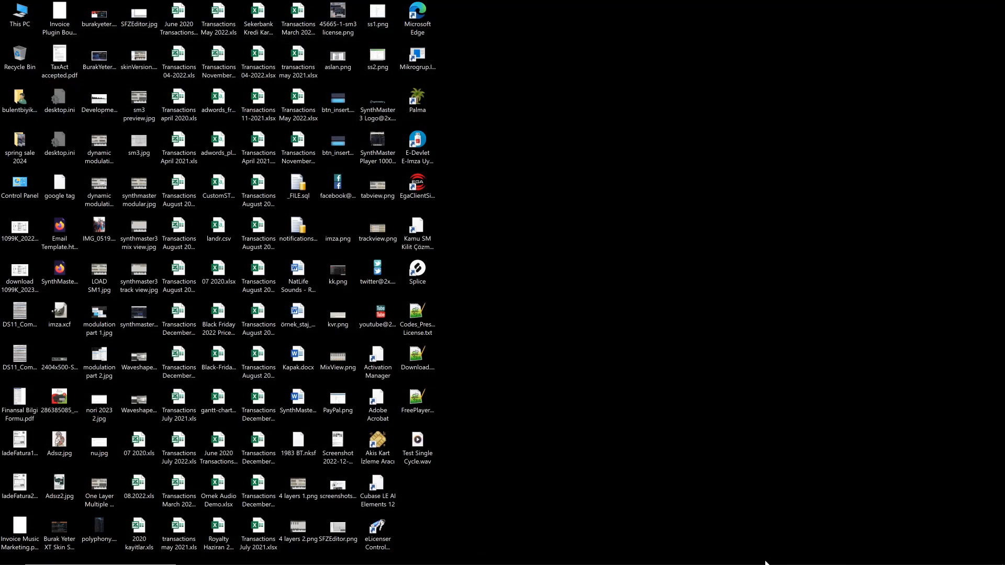
Return to REAPER and reset the synth to Init Preset
mouse_move(766, 563)
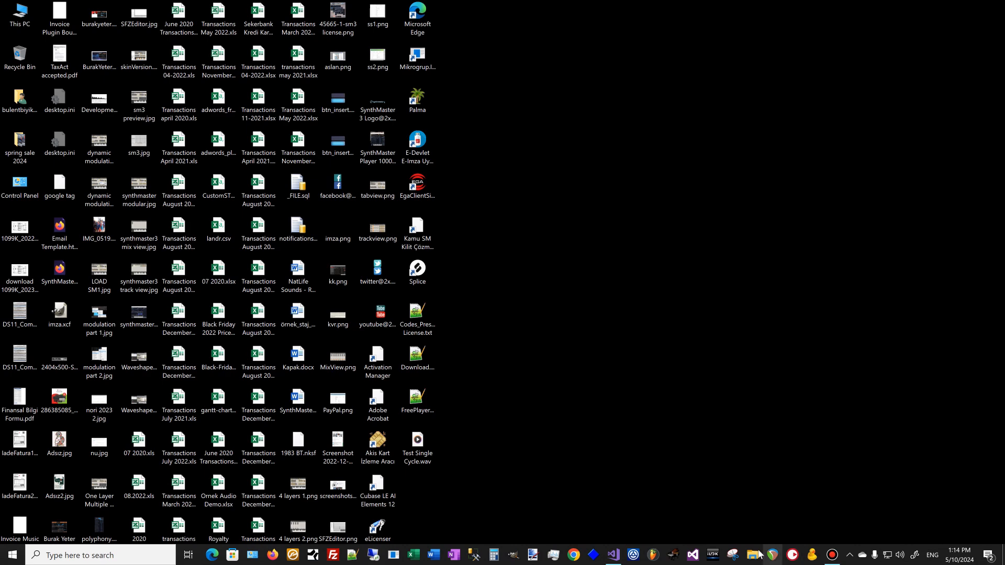
left_click(762, 555)
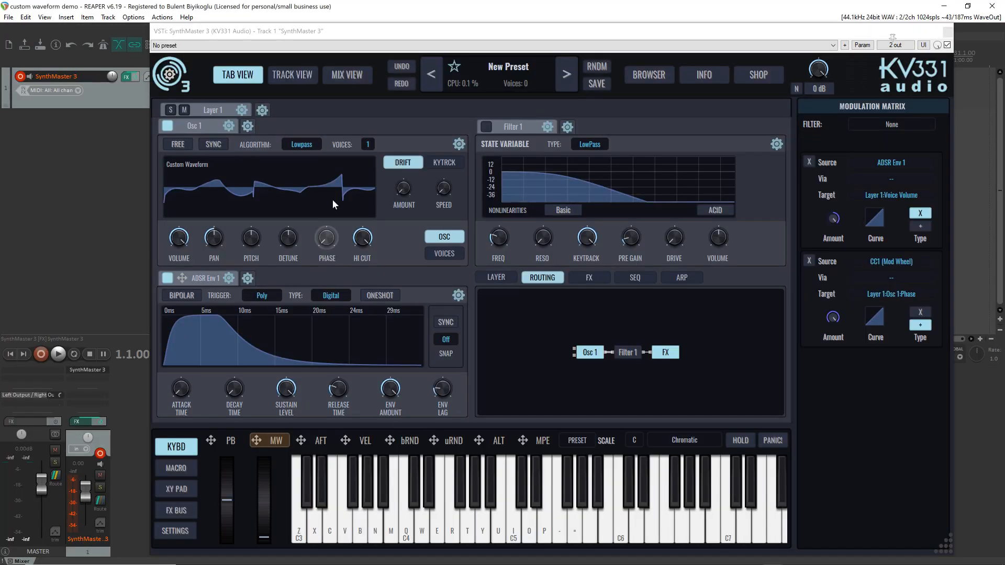
left_click(496, 71)
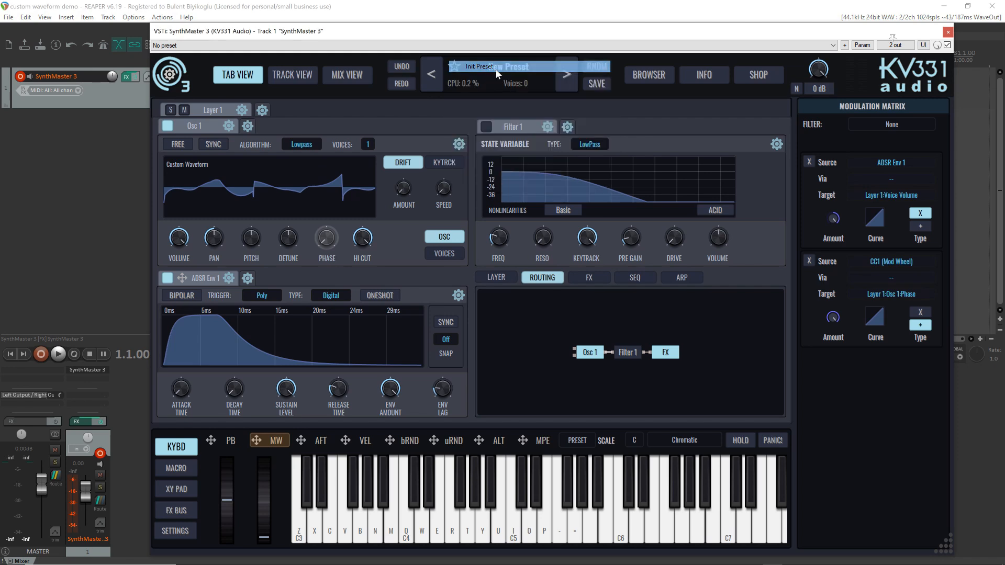
left_click(497, 71)
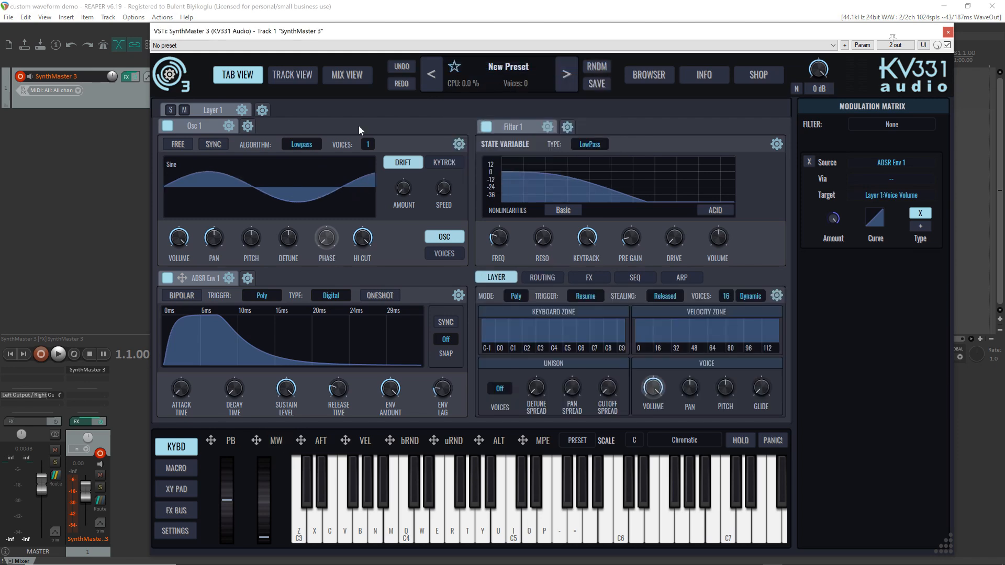
Load the factory Basic Sawtooth single cycle waveform into Osc 1
left_click(199, 178)
mouse_move(235, 234)
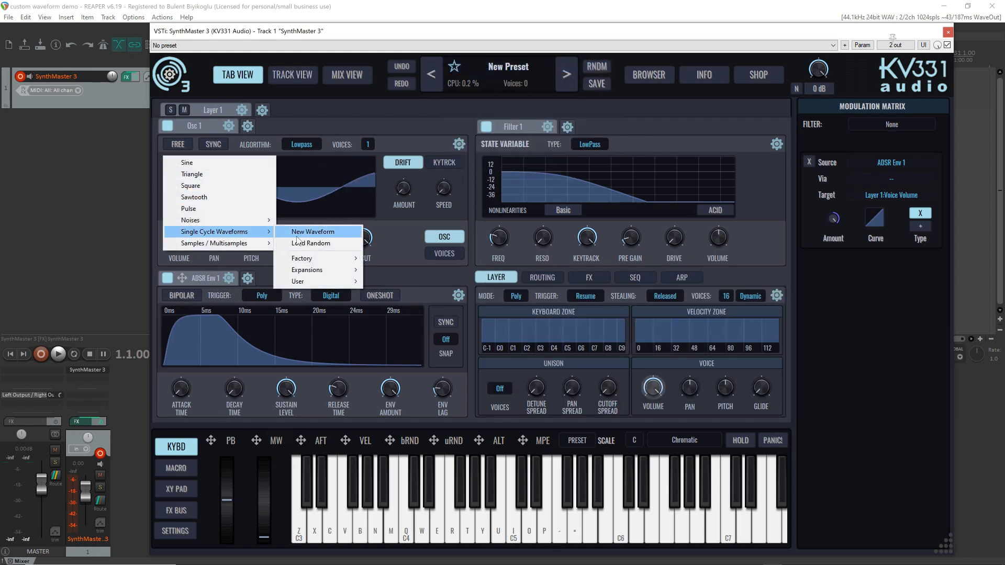
mouse_move(336, 258)
mouse_move(414, 201)
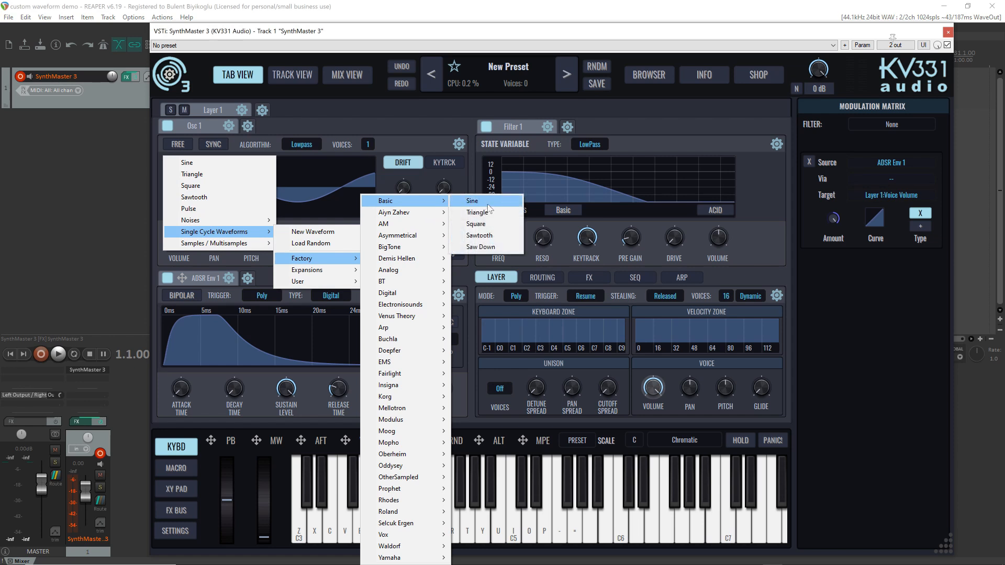
left_click(496, 238)
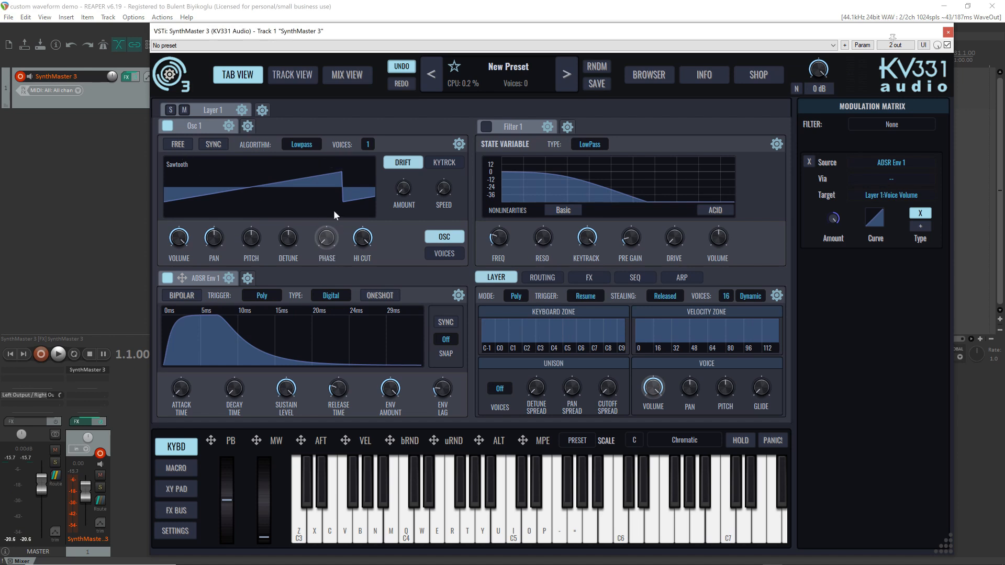
Play several notes to audition the sawtooth and turn on Free mode for Osc 1
key("i")
key("p")
key("minus")
key("equal")
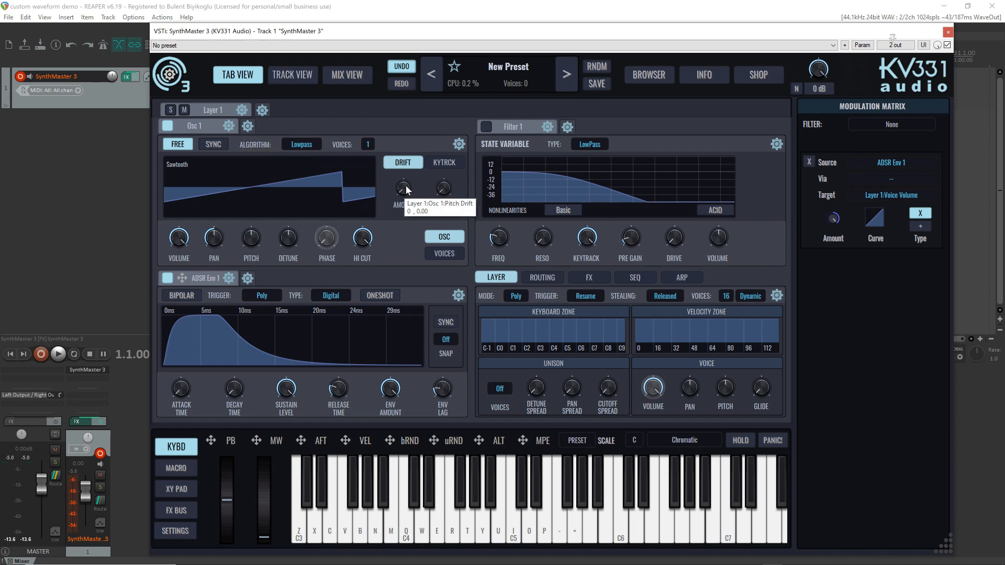
key("i")
Try different pitch drift amounts and a higher drift speed on Osc 1 while playing notes
left_click_drag(406, 189, 402, 129)
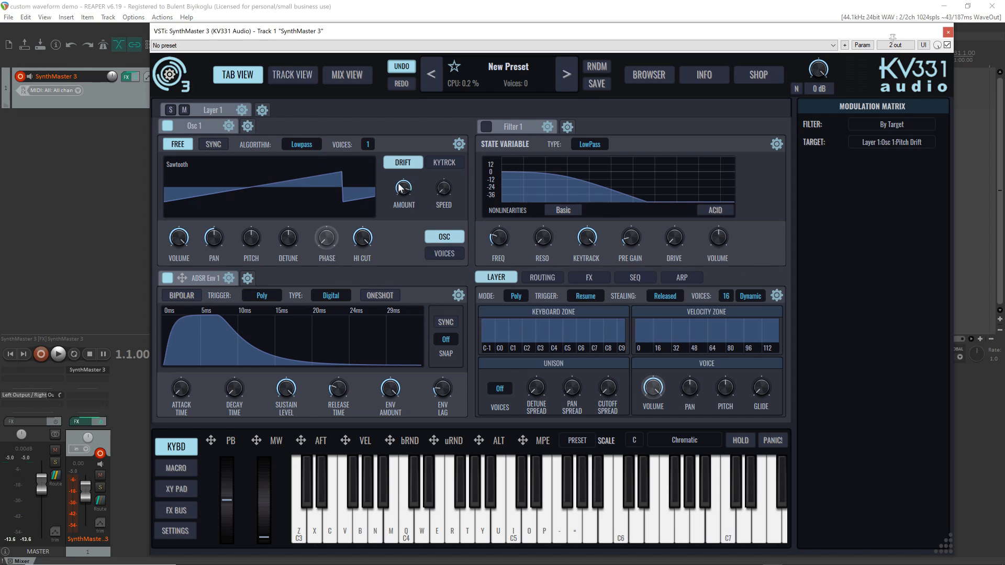
key("i")
key("i")
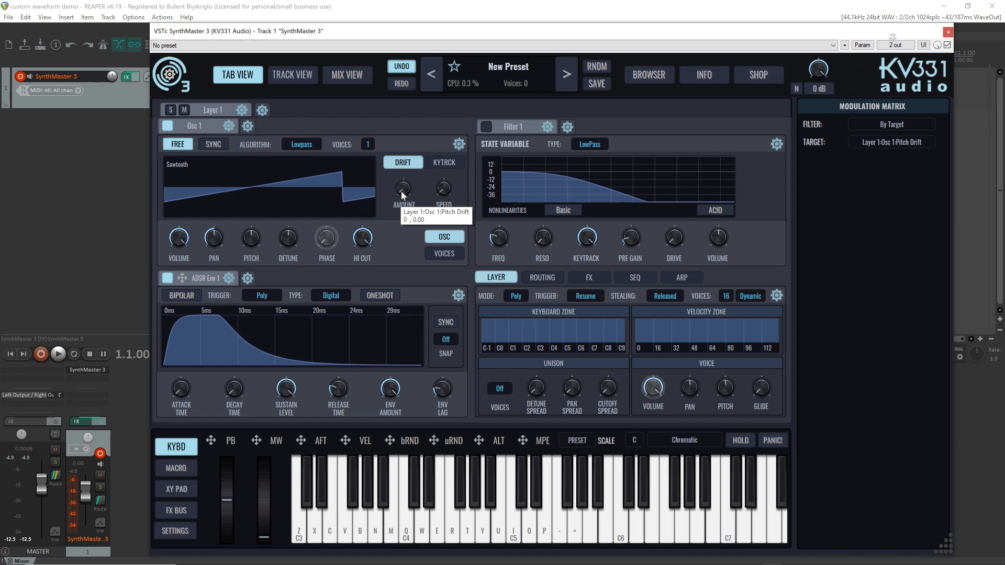
left_click_drag(401, 191, 452, 210)
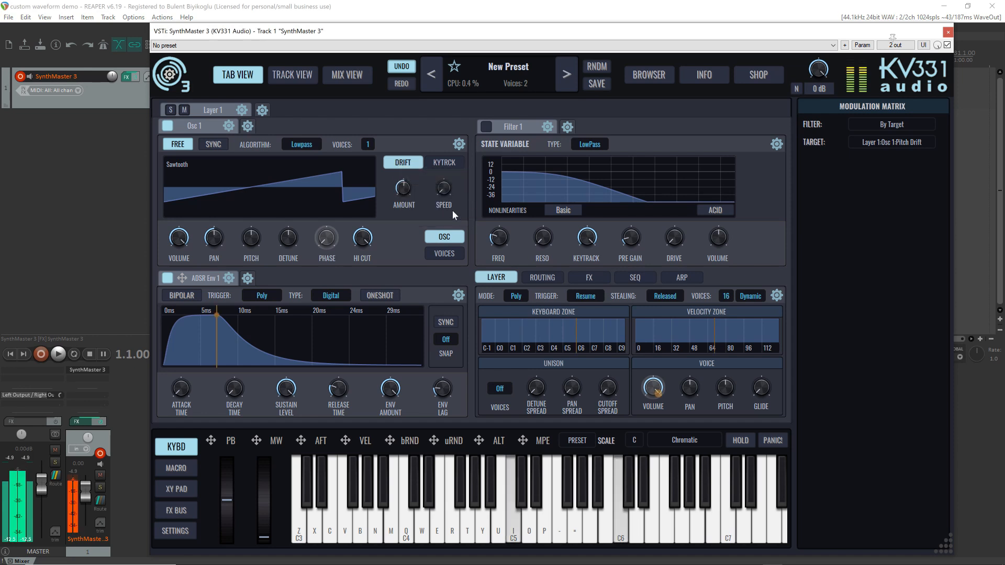
mouse_move(444, 195)
left_click_drag(443, 189, 437, 115)
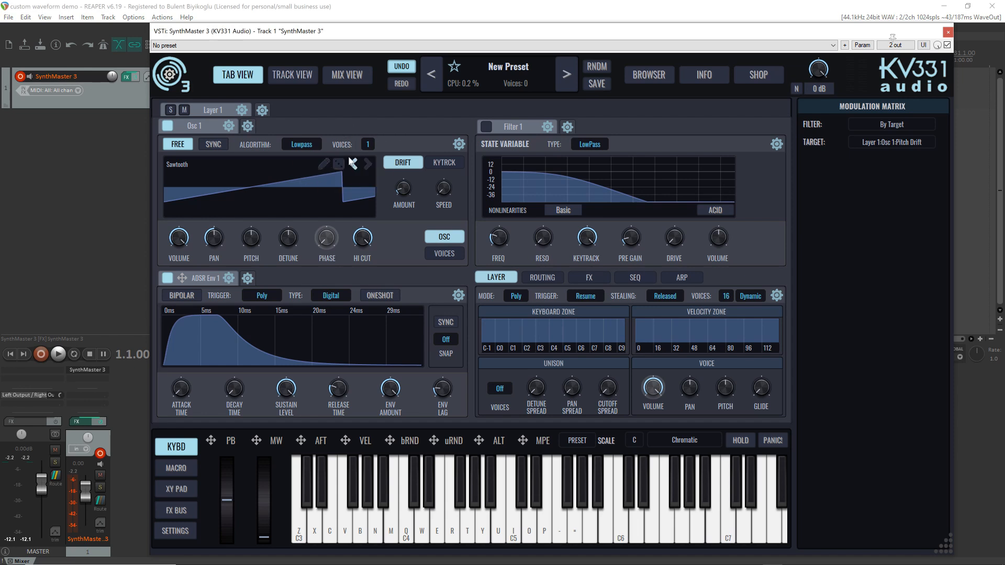
Set the number of voices of Osc 1 to 8
left_click(367, 144)
left_click(398, 253)
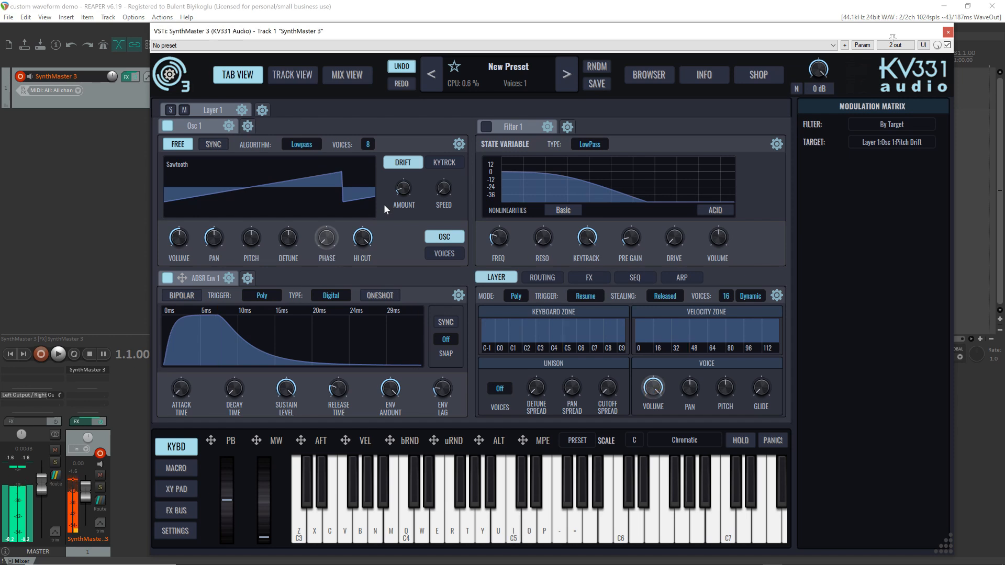
mouse_move(400, 189)
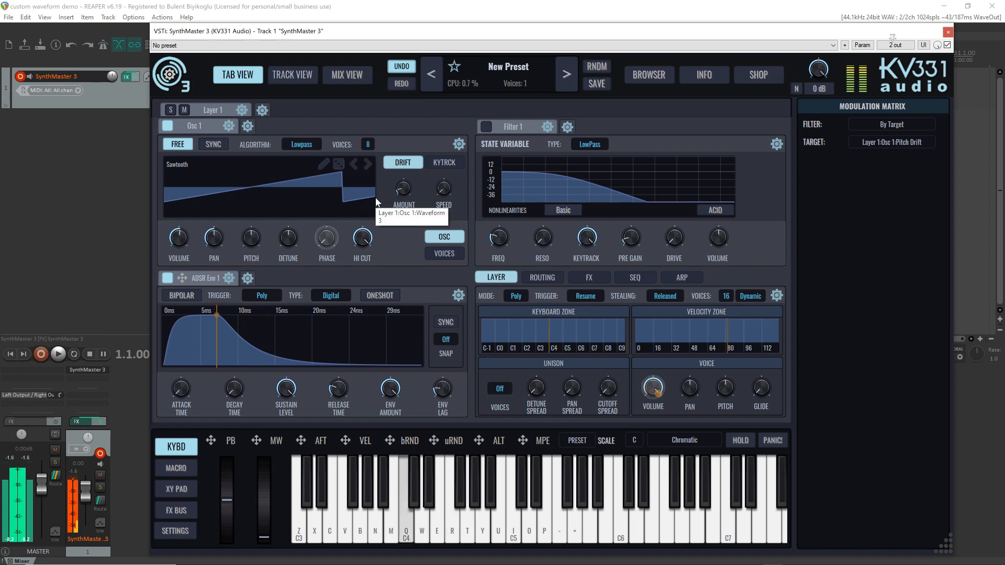
Show Osc 1's voices settings, raise the detune spread and bend the detune curve to about 0.58 while playing notes
left_click(450, 252)
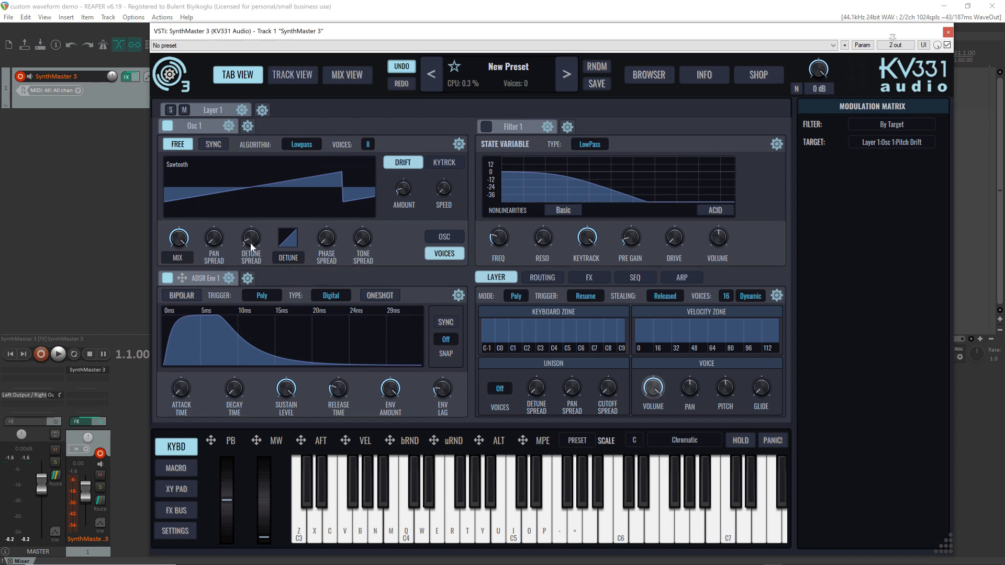
key("q")
left_click_drag(255, 250, 239, 204)
key("q")
mouse_move(287, 241)
left_mouse_down()
mouse_move(291, 263)
mouse_move(287, 245)
left_mouse_up()
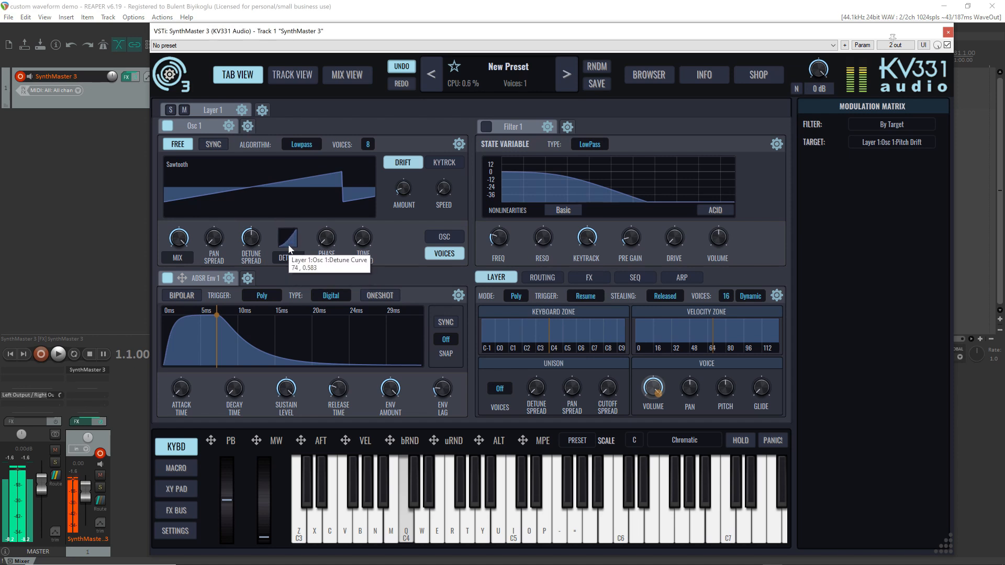
Switch Osc 1's voice curve parameter to MIX and bend the mix curve upward while playing a note
left_click(291, 256)
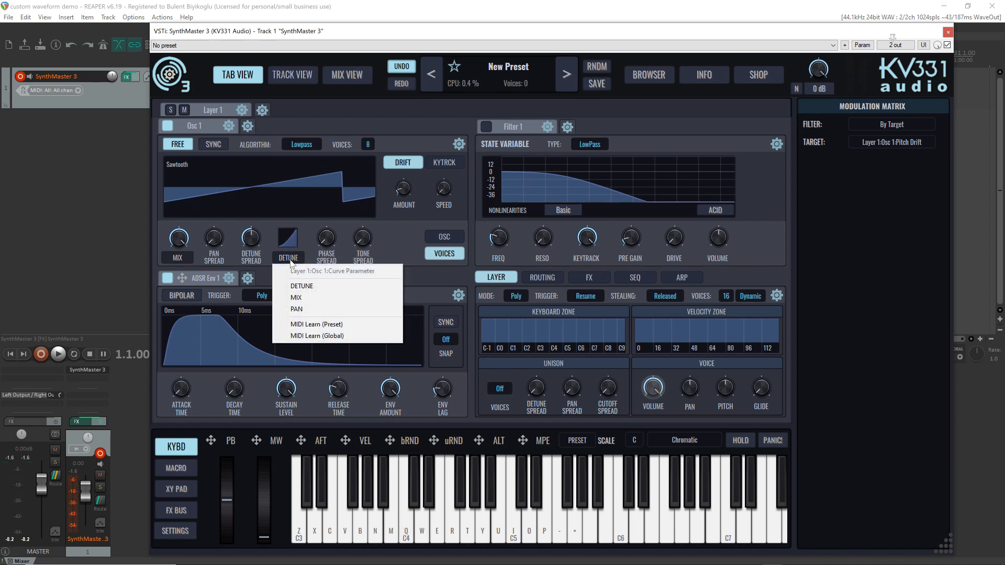
left_click(303, 294)
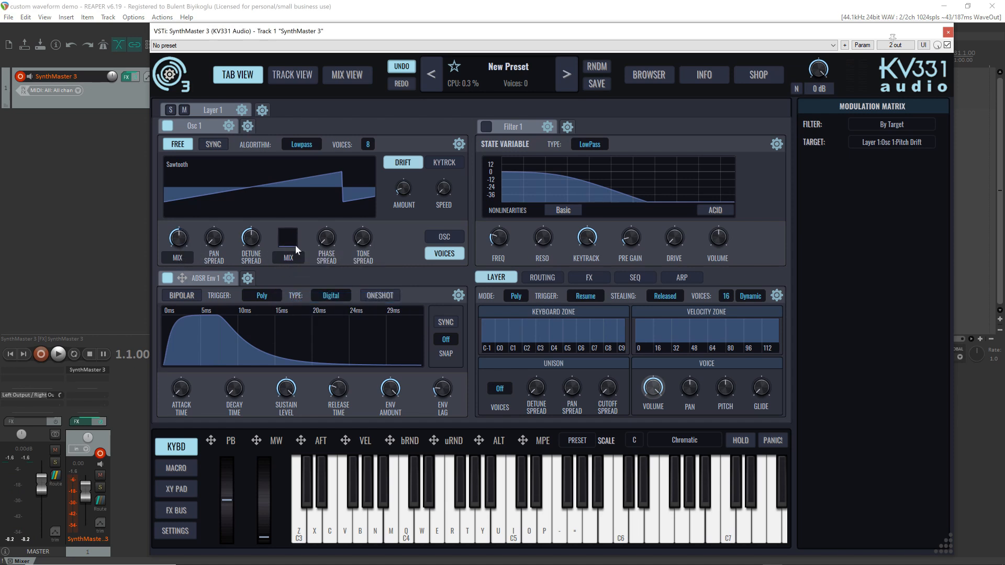
key("q")
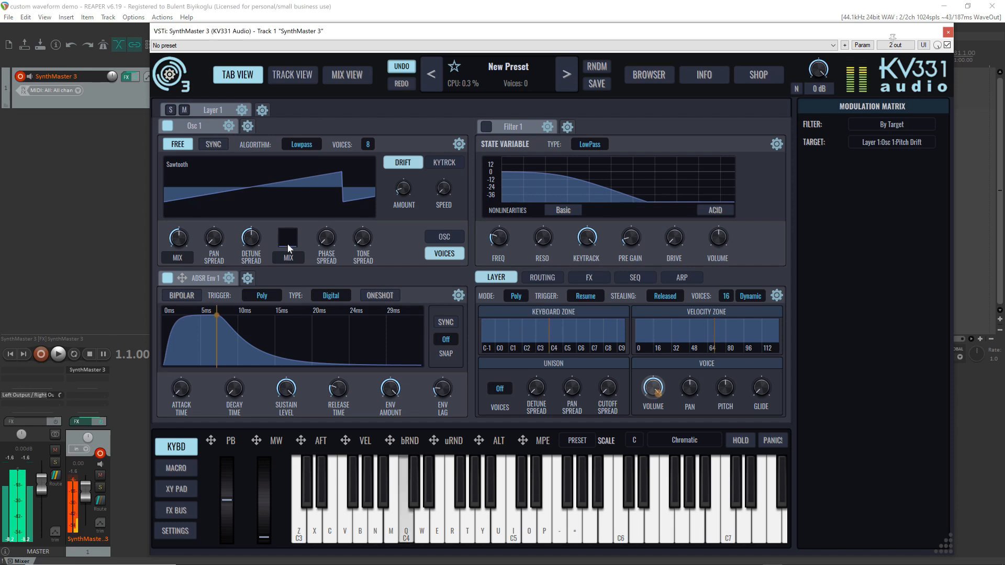
left_click_drag(287, 245, 303, 208)
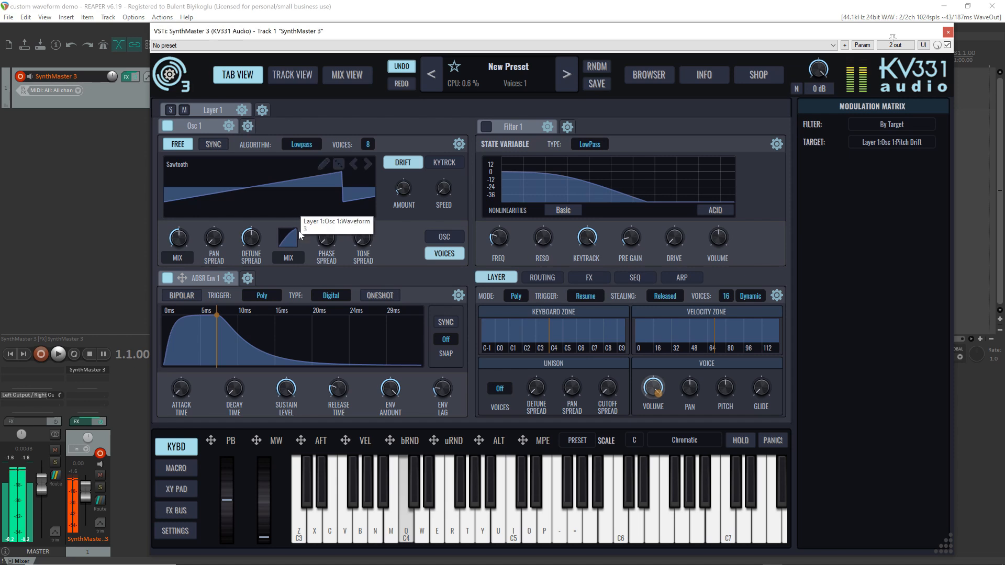
Switch Osc 1's voice curve parameter to PAN and try different pan curve shapes while playing notes, ending with an upward bulge
left_click(297, 259)
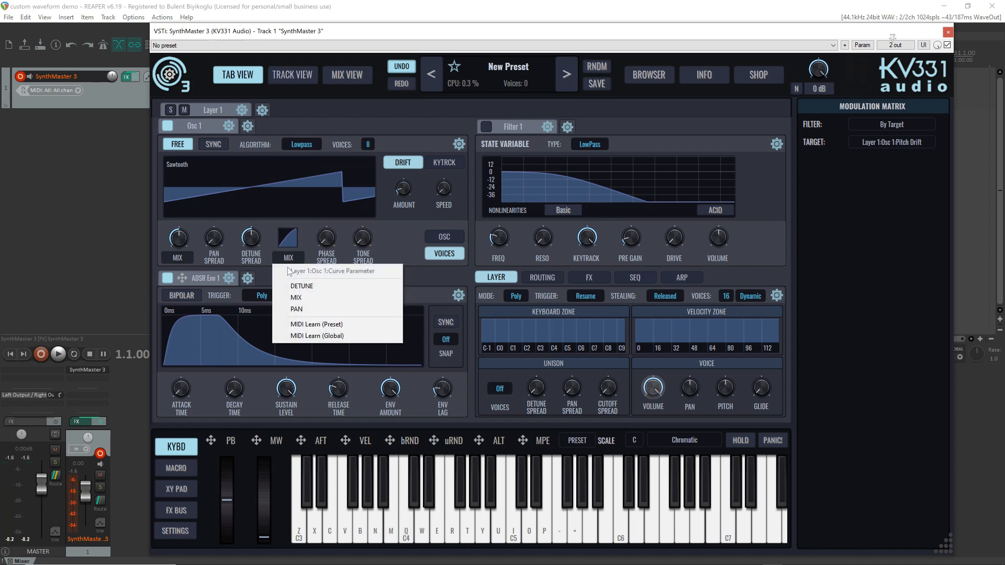
left_click(304, 310)
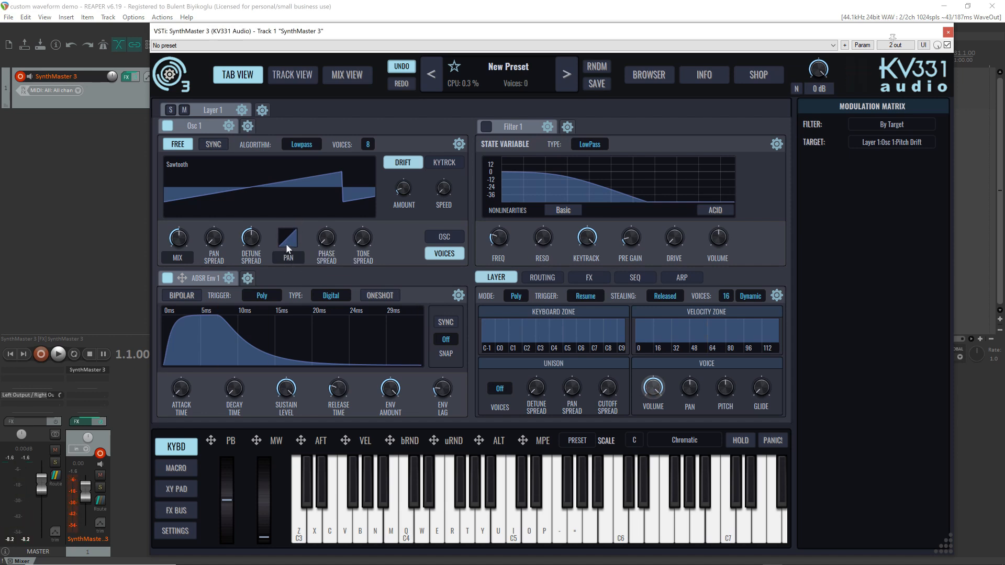
key("q")
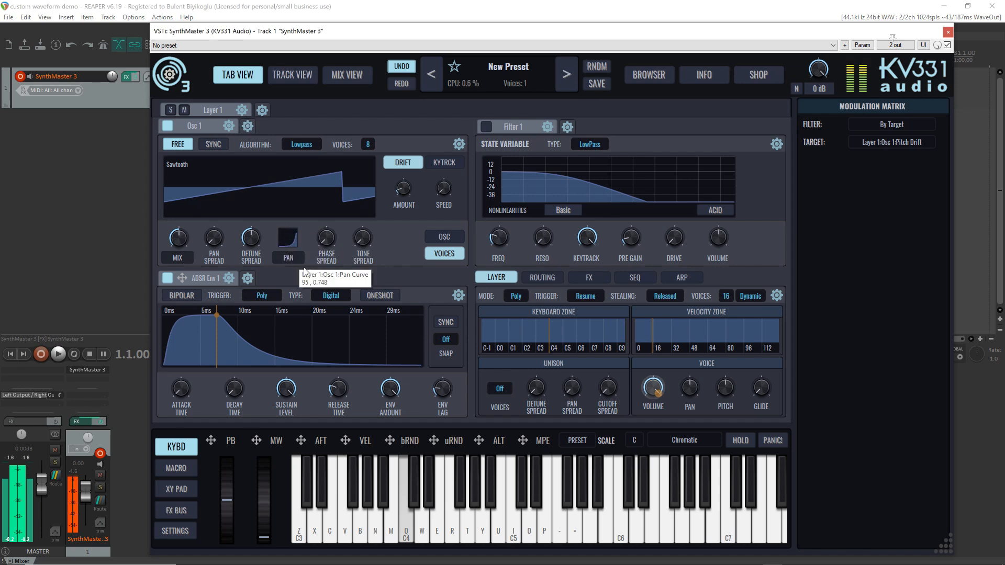
left_click_drag(305, 272, 290, 224)
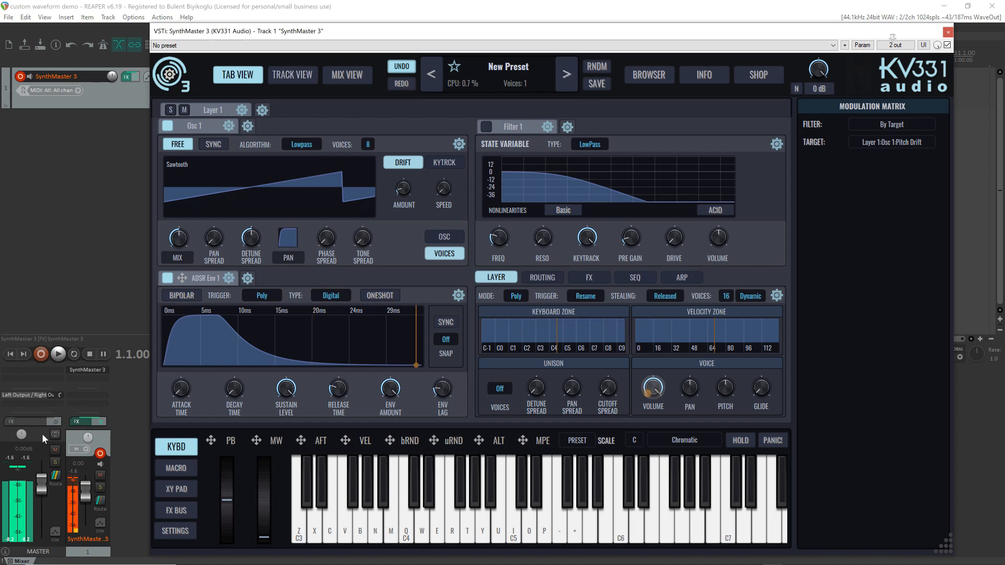
key("r")
key("w")
key("q")
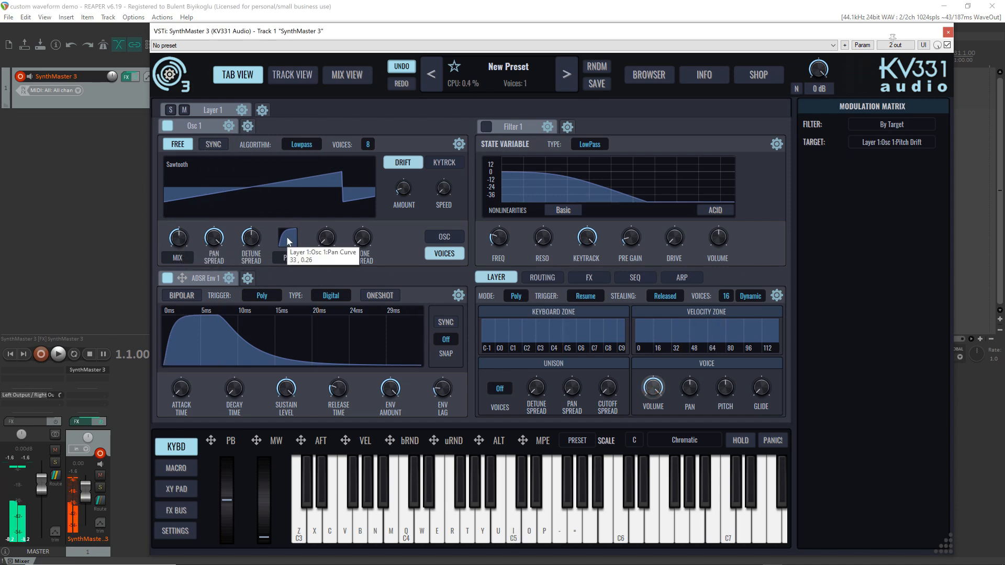
mouse_move(292, 235)
left_mouse_down()
mouse_move(305, 273)
mouse_move(289, 240)
left_mouse_up()
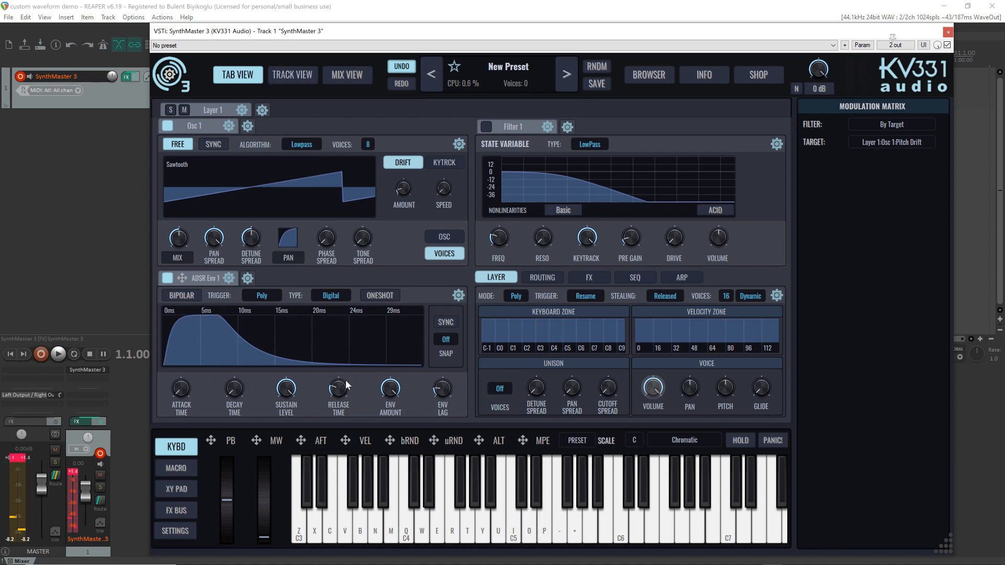
Lengthen the release time of ADSR Env 1, then show Osc 1's voice TYPE parameter and audition the Unison mode with several notes
left_click_drag(340, 390, 332, 359)
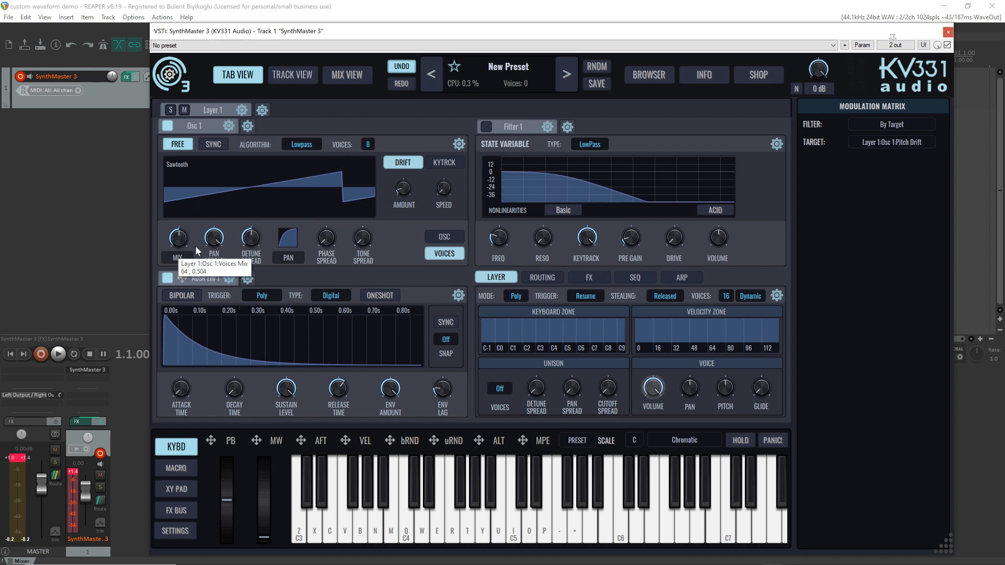
mouse_move(220, 237)
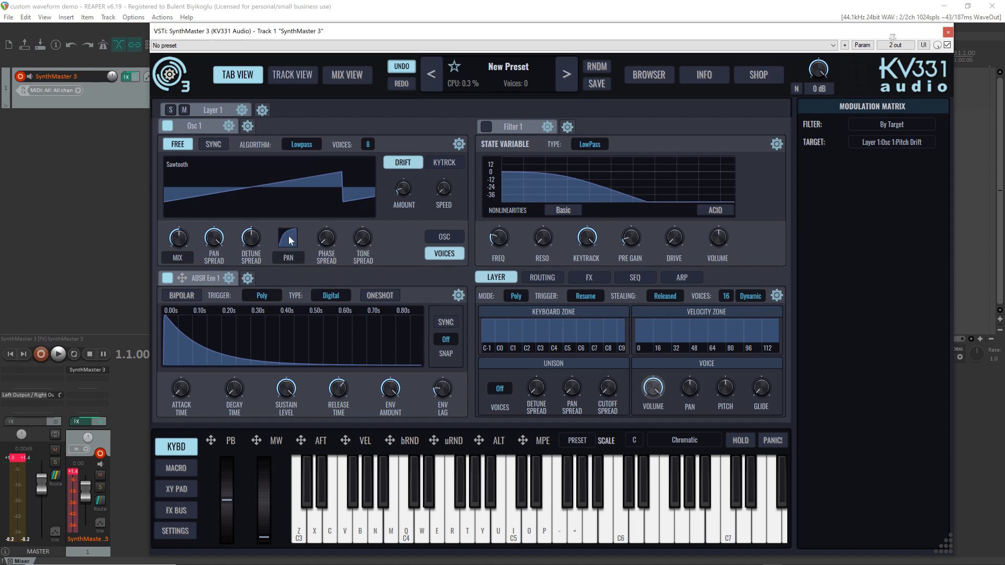
right_click(178, 256)
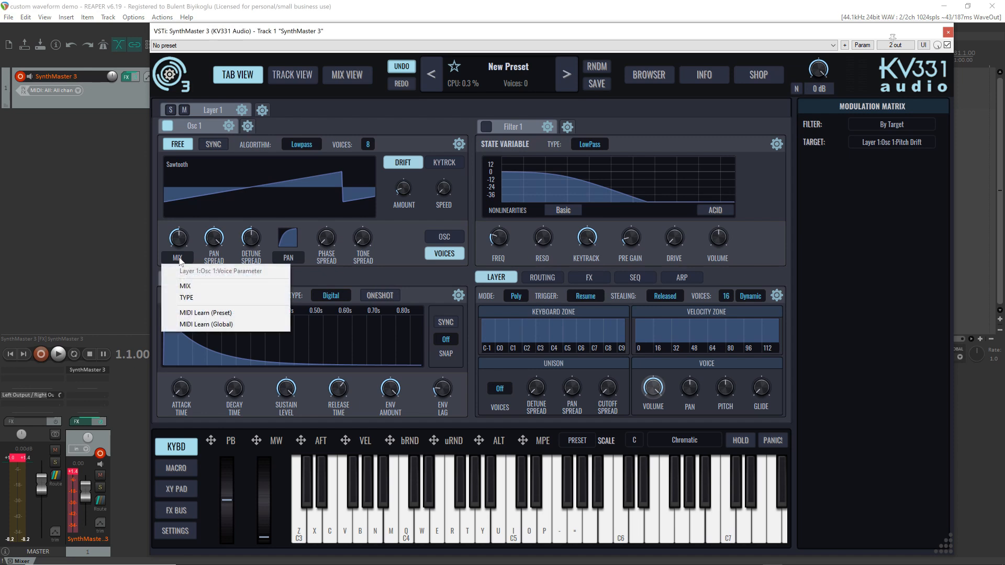
left_click(194, 300)
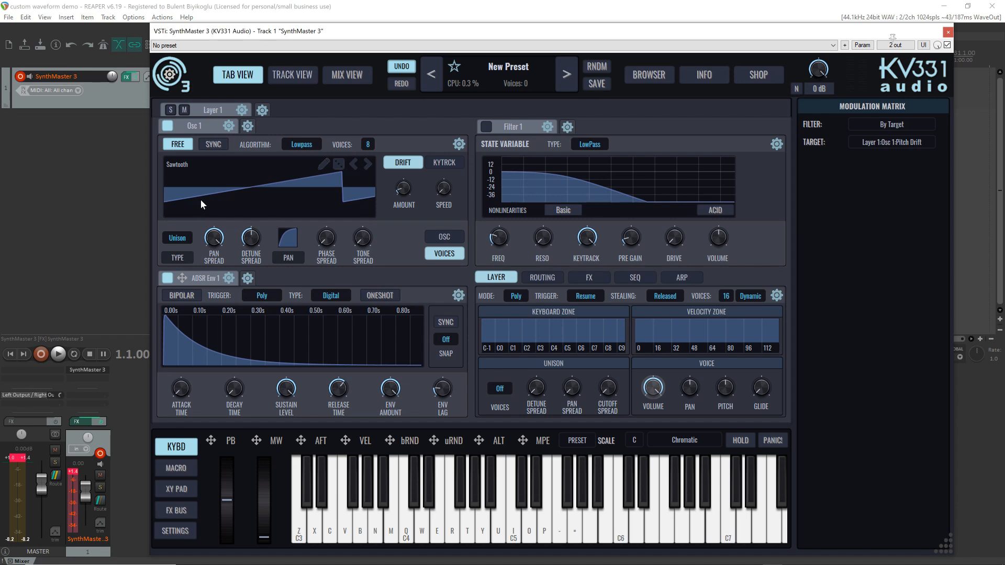
left_click(176, 240)
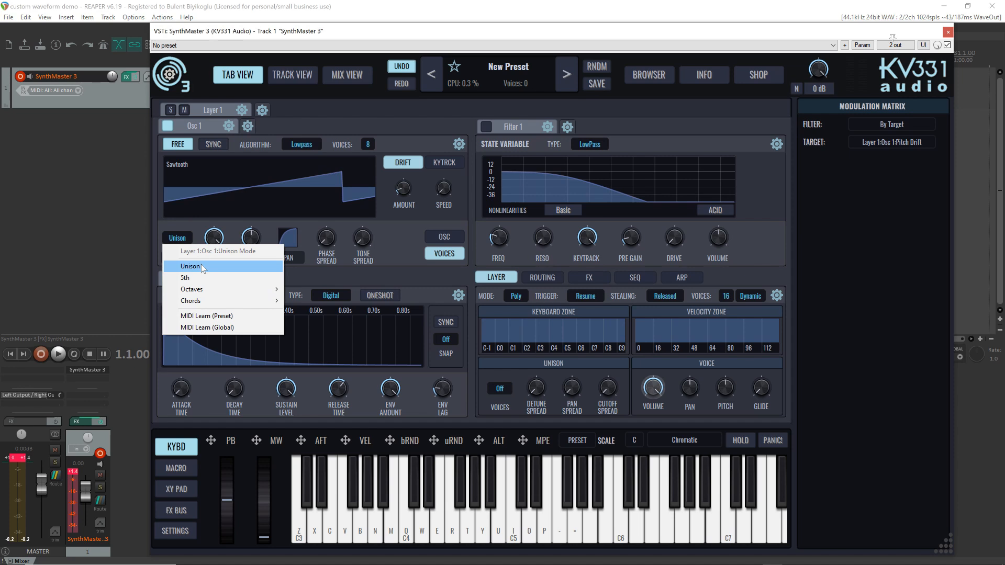
left_click(228, 224)
key("o")
key("p")
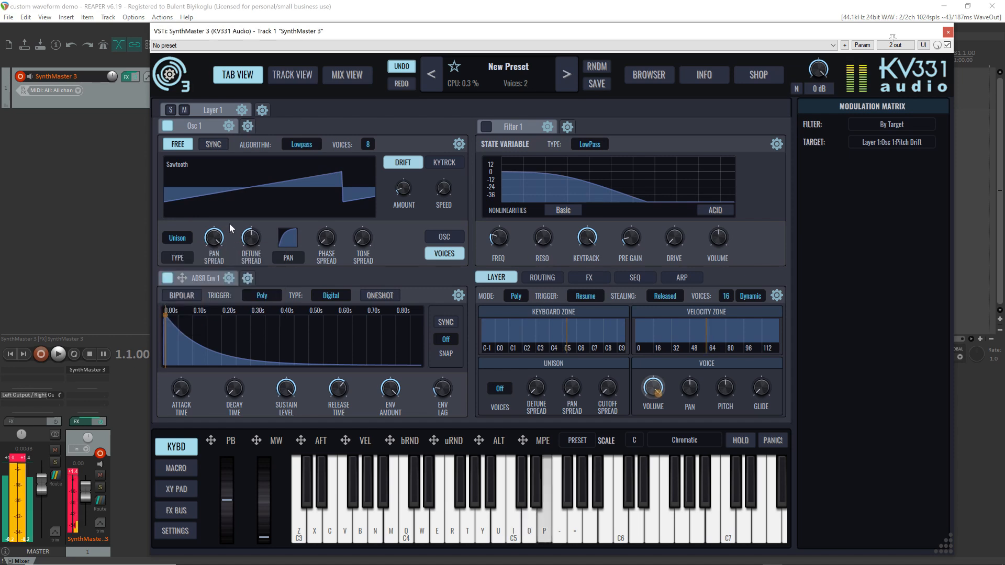
key("equal")
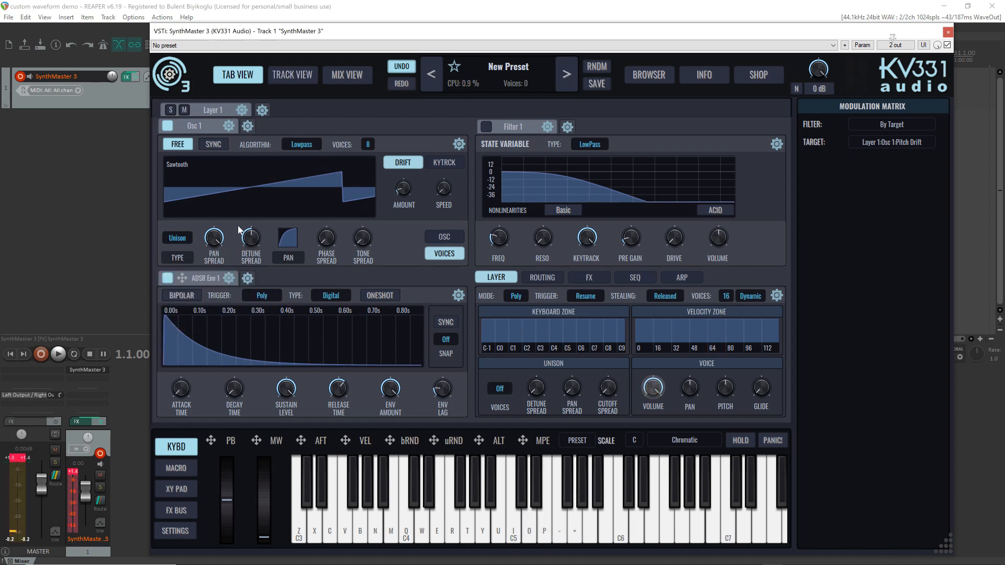
Try the 5th unison mode on Osc 1 and play a note to audition it
left_click(168, 242)
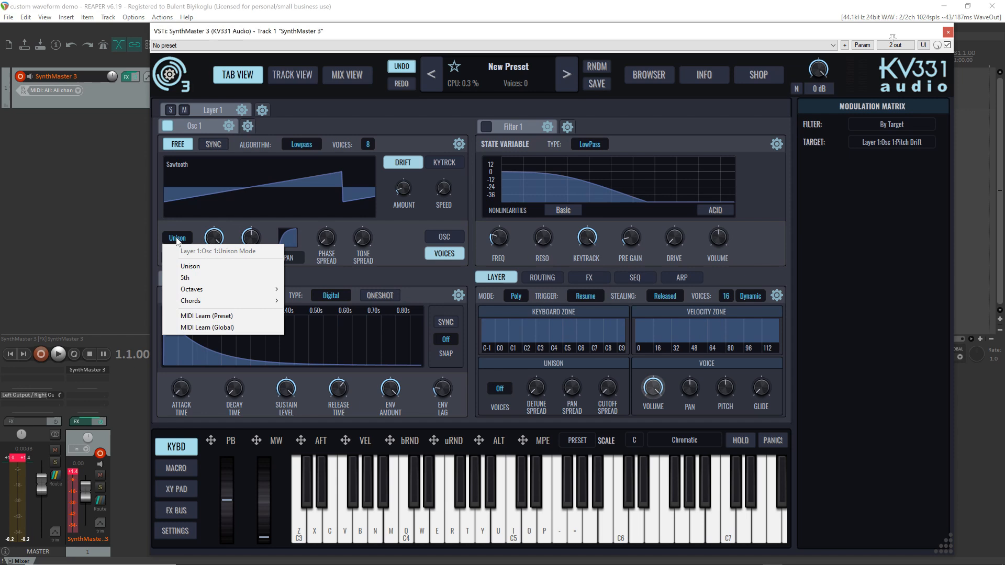
left_click(209, 278)
key("i")
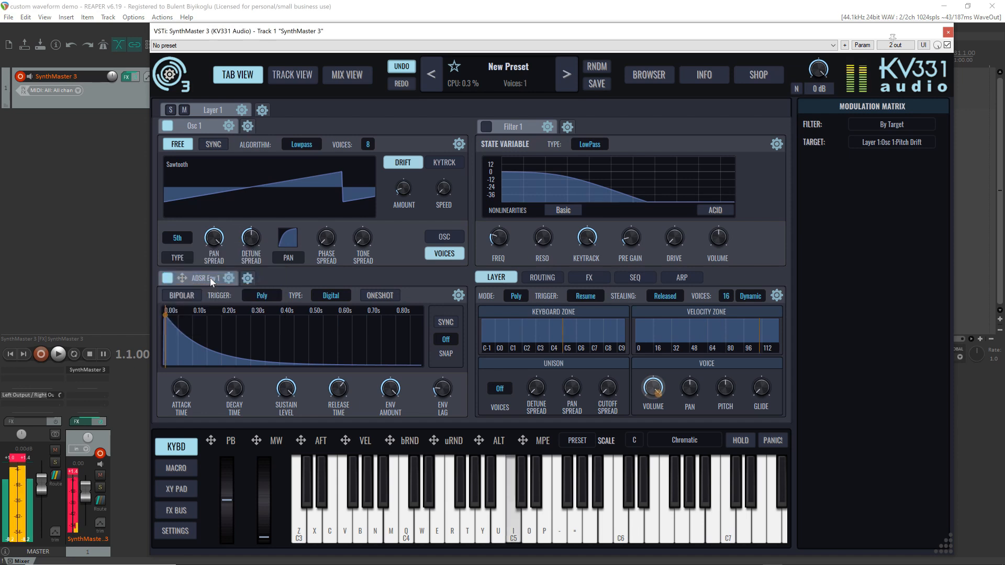
Try the 1 Octave, 2 Octave and 3 Octave unison modes on Osc 1, playing notes to audition each one
left_click(167, 242)
mouse_move(204, 287)
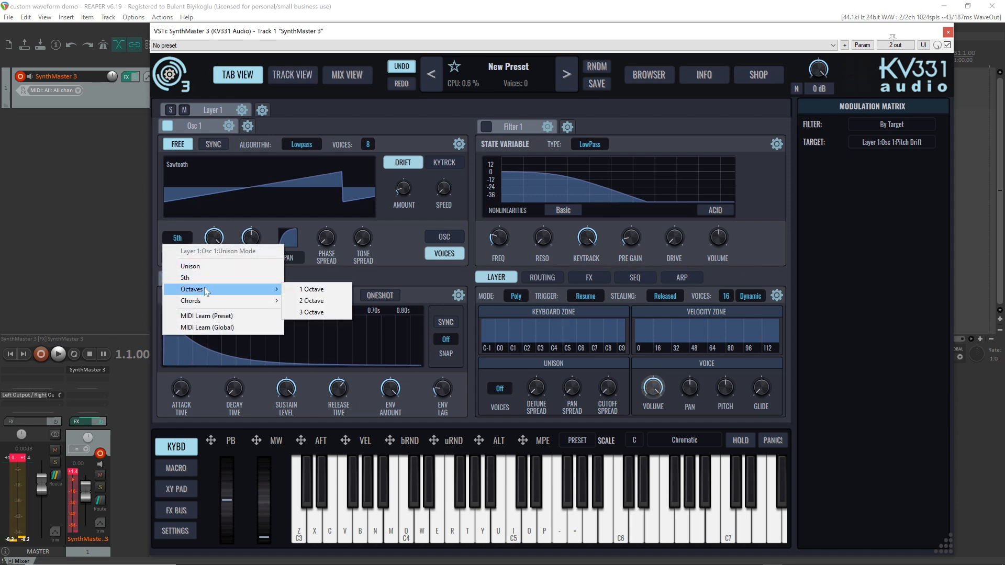
left_click(311, 289)
key("i")
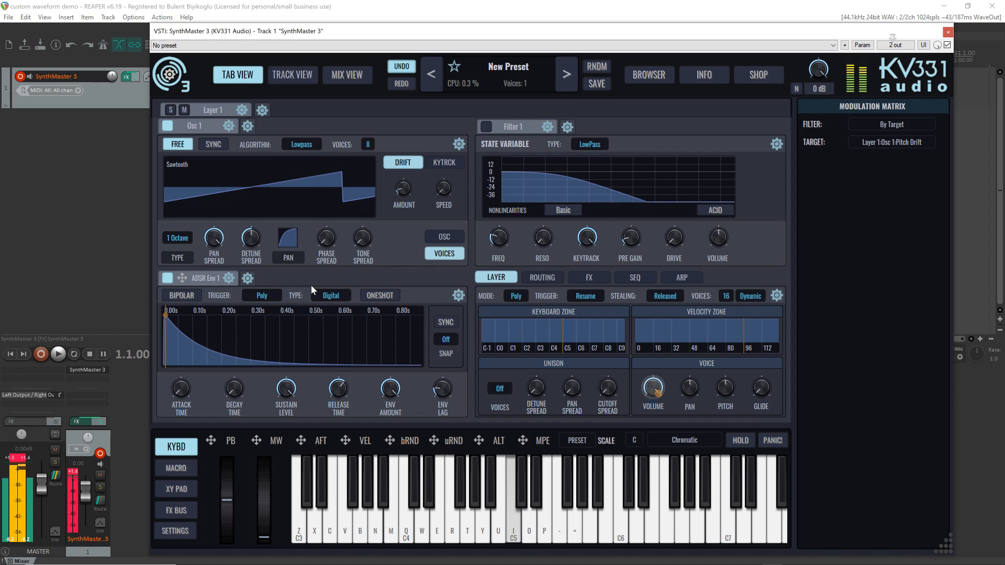
scroll(181, 240, "down", 1)
key("i")
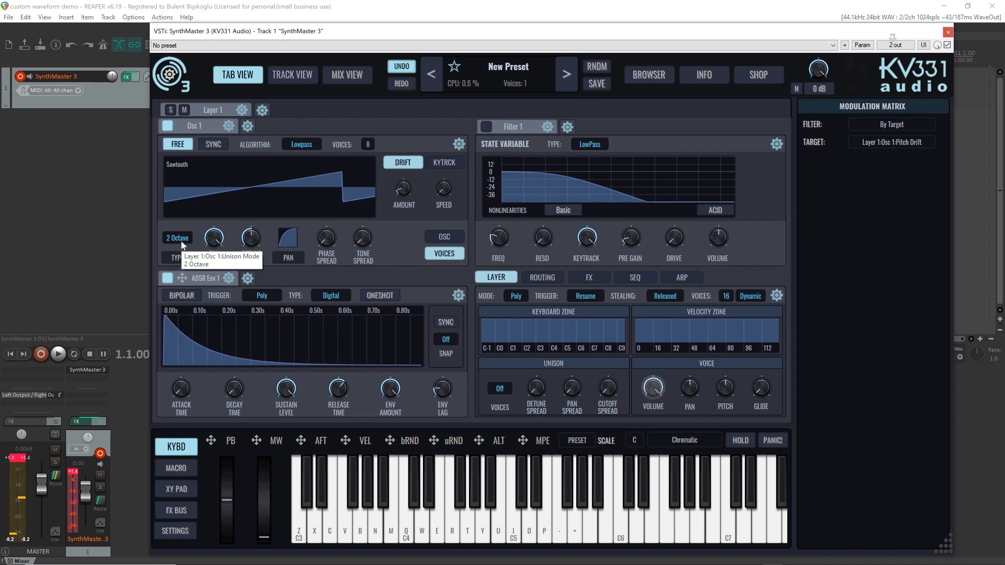
key("i")
scroll(182, 244, "down", 1)
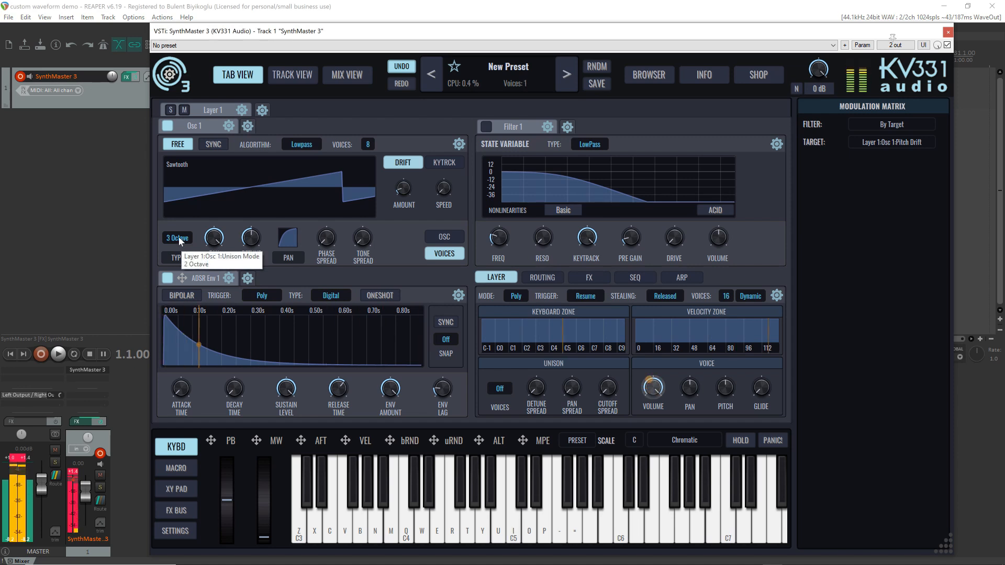
Try the Major chord unison mode on Osc 1 and audition it with a short run of different notes
right_click(178, 238)
mouse_move(216, 300)
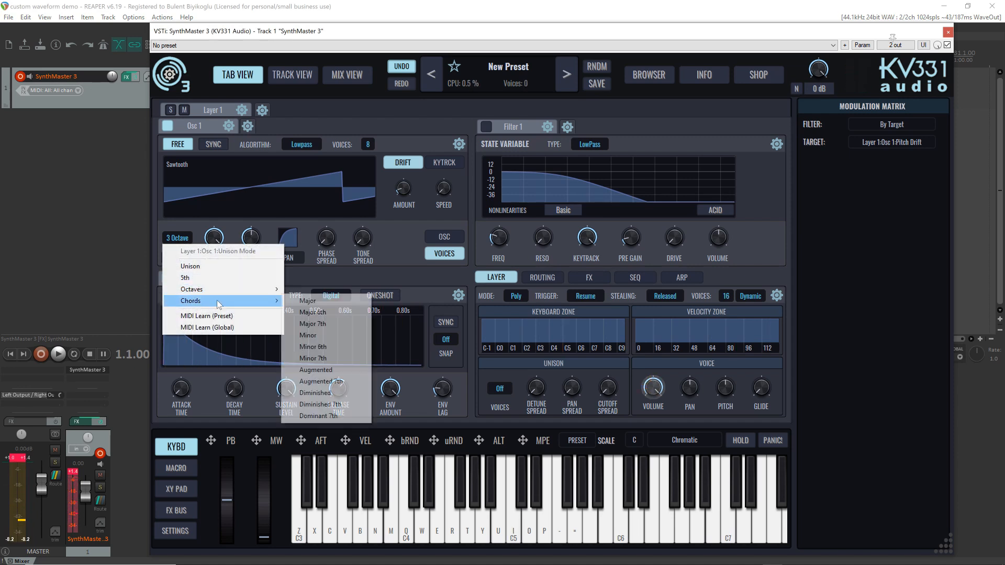
left_click(308, 301)
key("i")
key("i")
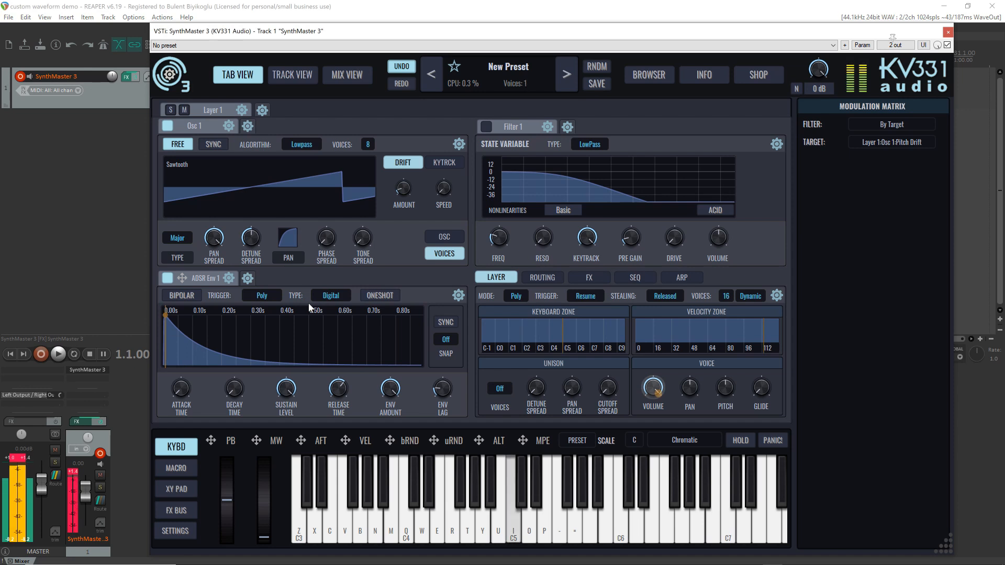
key("t")
key("t")
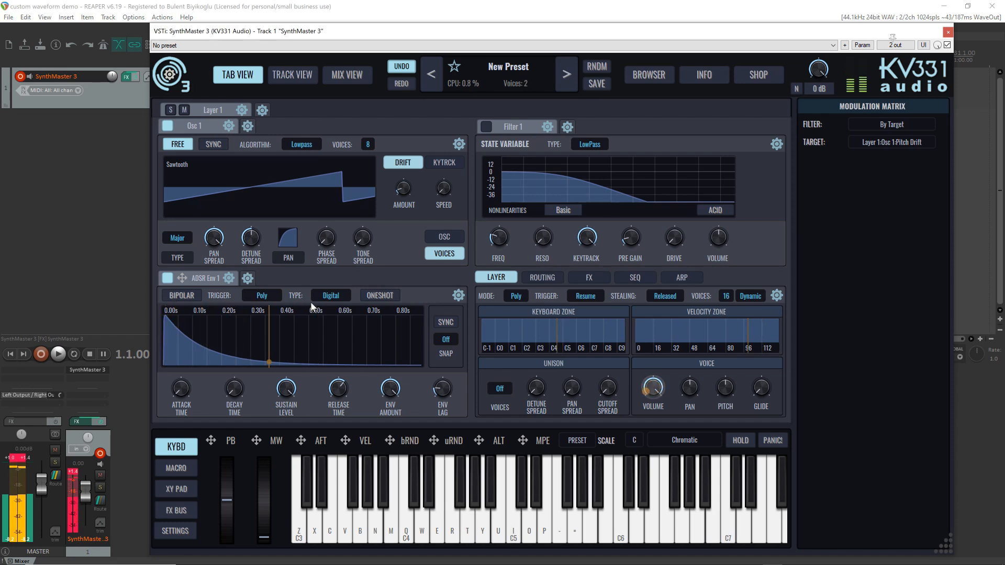
key("r")
key("r")
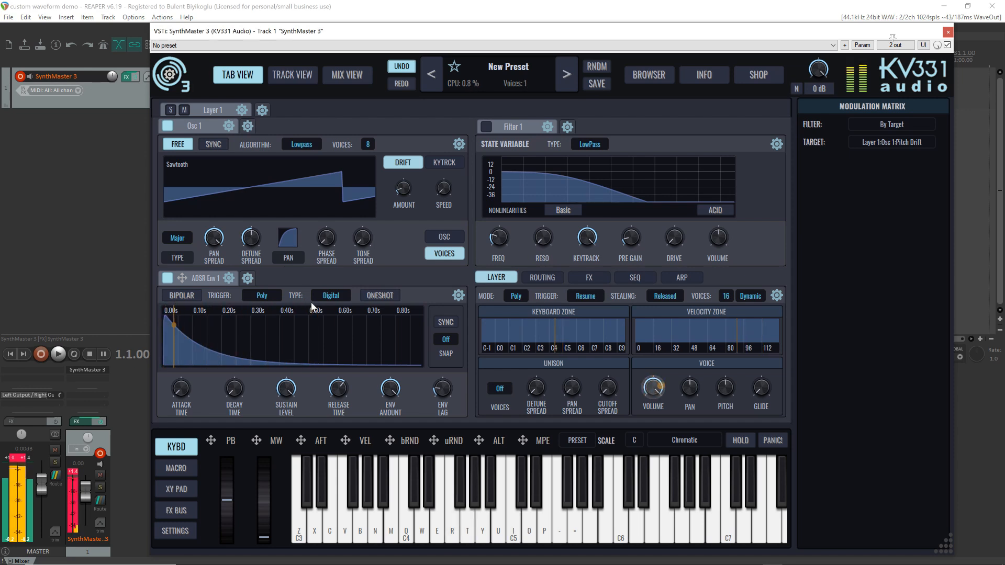
key("t")
key("t")
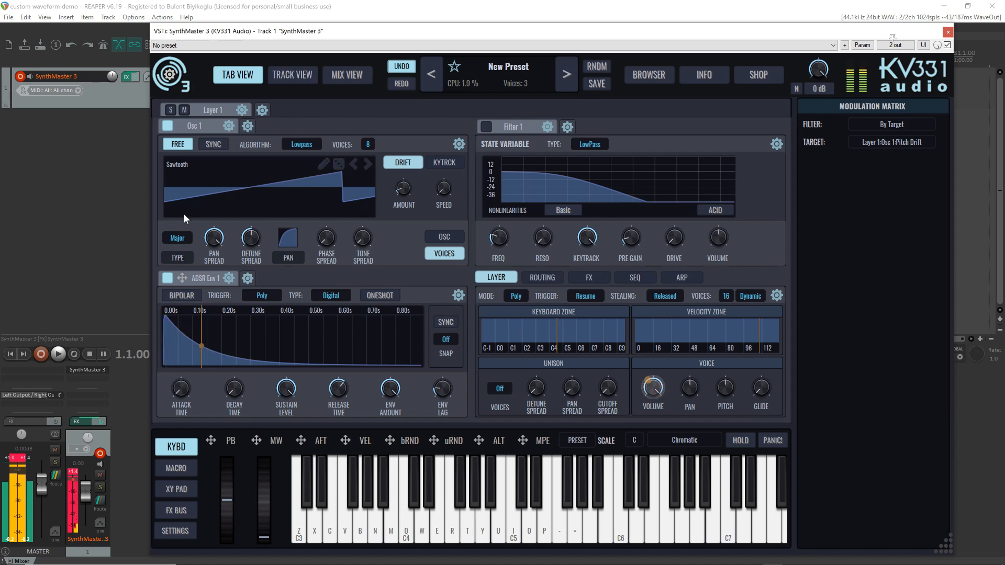
Try the Minor chord unison mode on Osc 1 and play notes to audition it
right_click(177, 238)
mouse_move(212, 299)
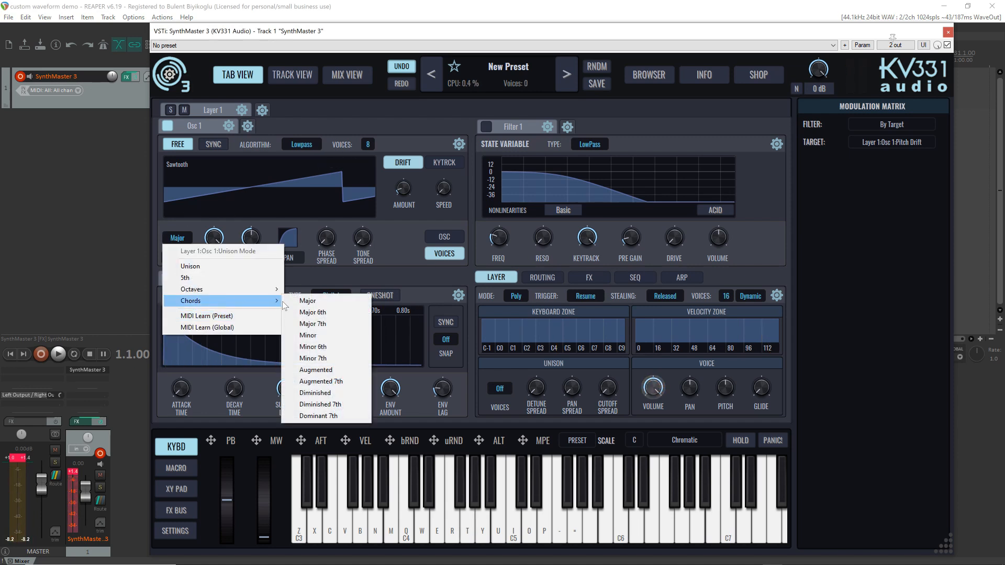
left_click(324, 336)
key("i")
key("i")
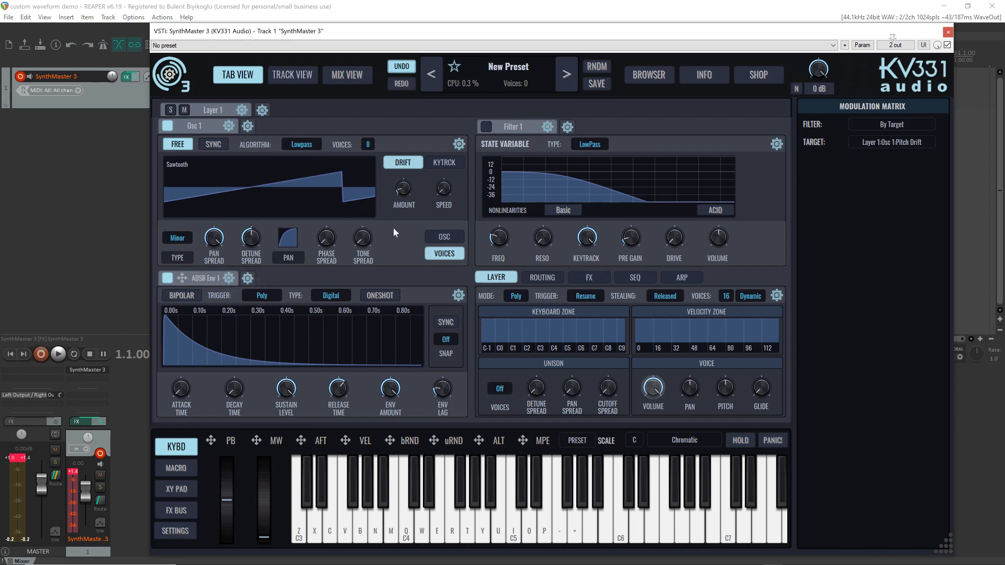
Set Osc 1's unison mode back to Unison and return to the main oscillator settings
left_click(438, 234)
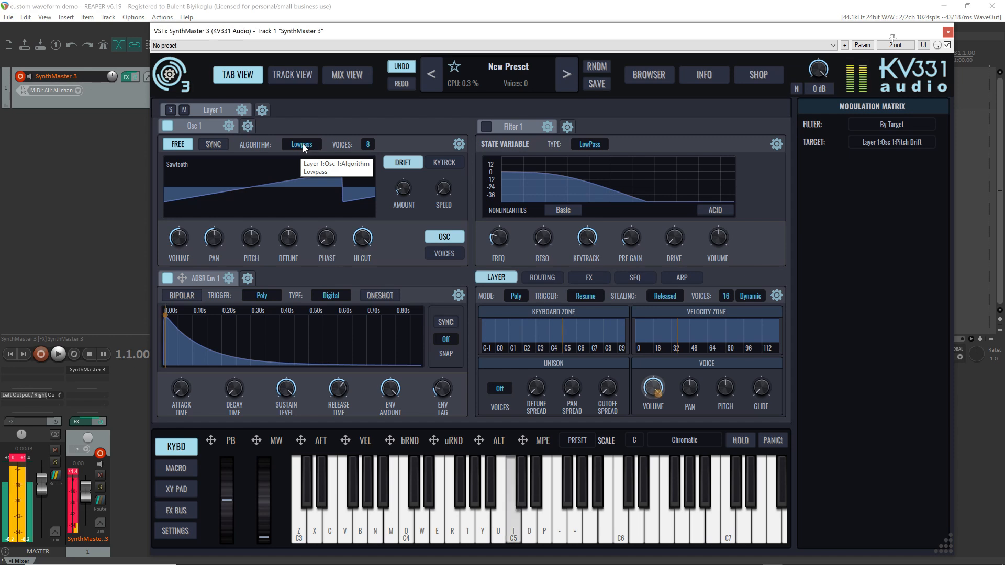
left_click(459, 254)
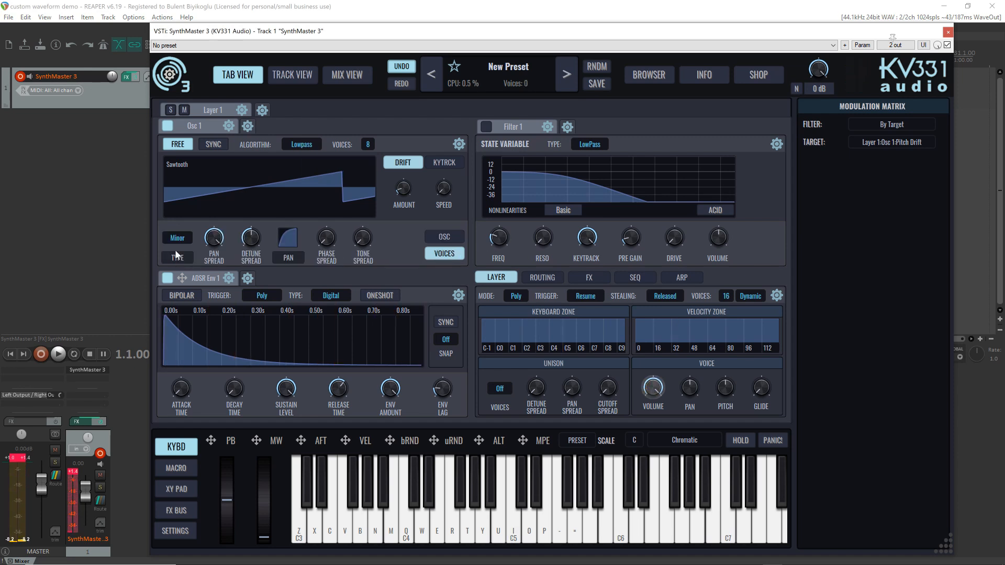
left_click(183, 238)
left_click(192, 267)
left_click(431, 238)
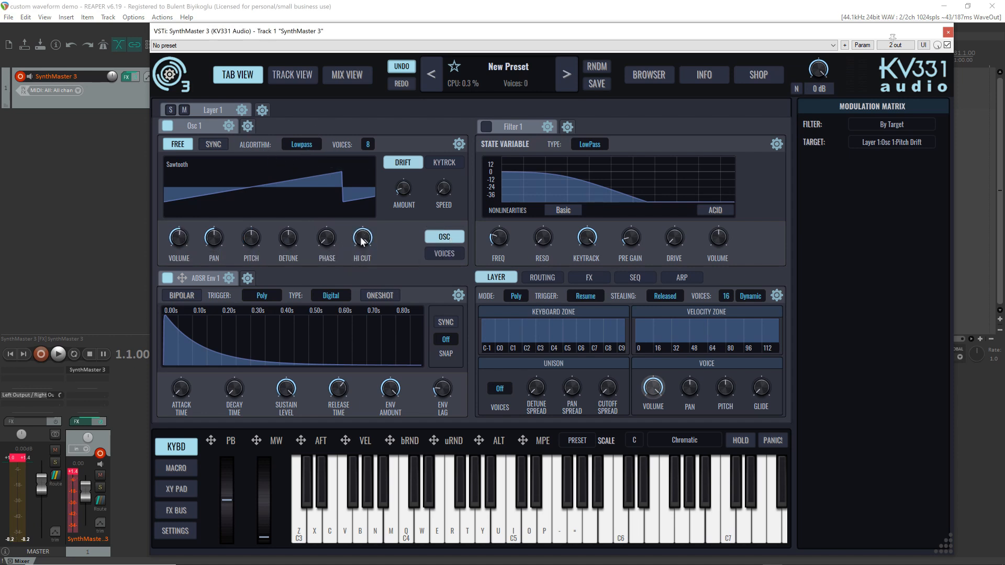
Lower Osc 1's Hi Cut to about 0.496 and play notes to audition the Lowpass algorithm
left_click_drag(360, 237, 367, 271)
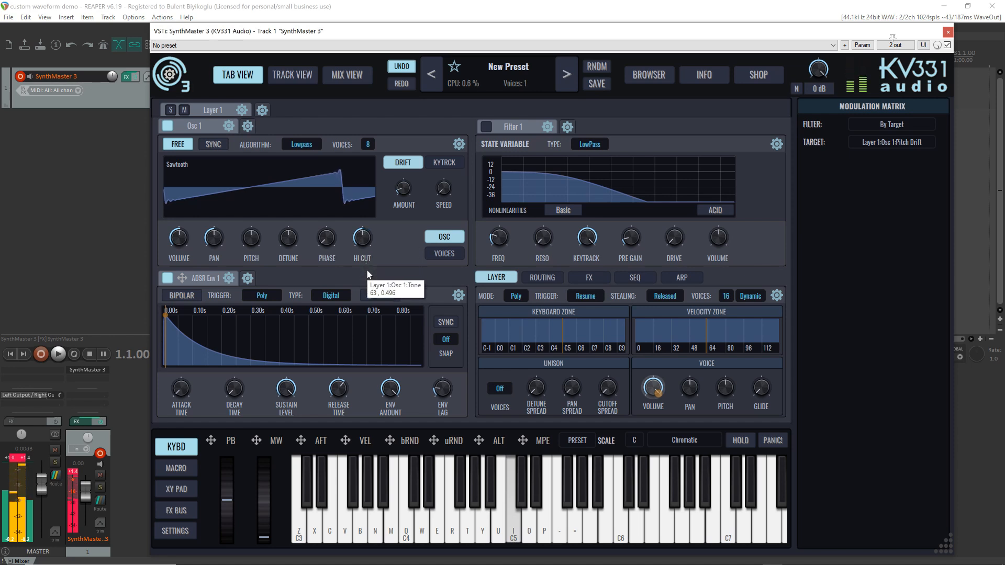
left_click(215, 175)
left_click(241, 198)
key("i")
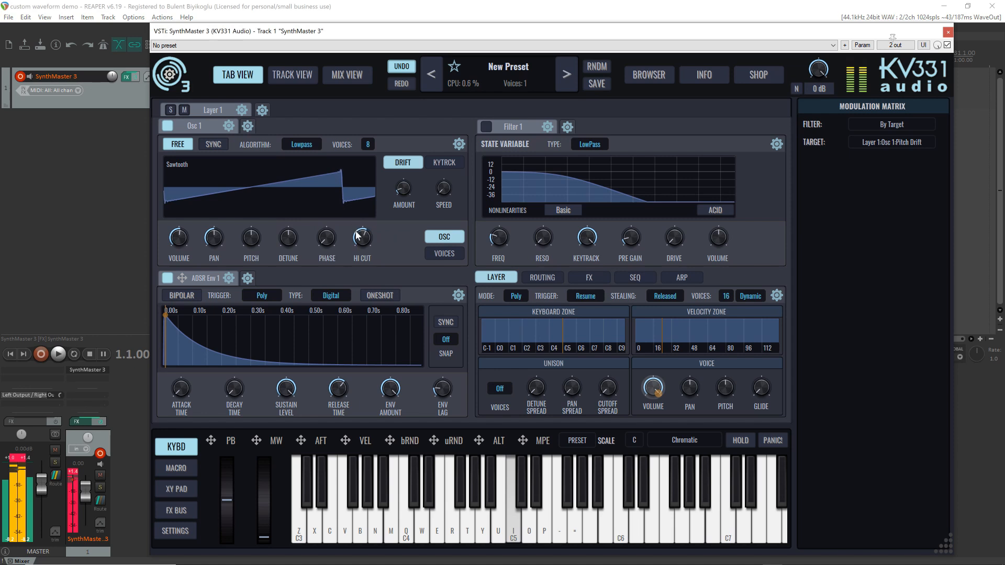
Assign the modulation wheel to Osc 1's Hi Cut and play notes to audition the filter sweep
left_click_drag(256, 441, 359, 242)
key("i")
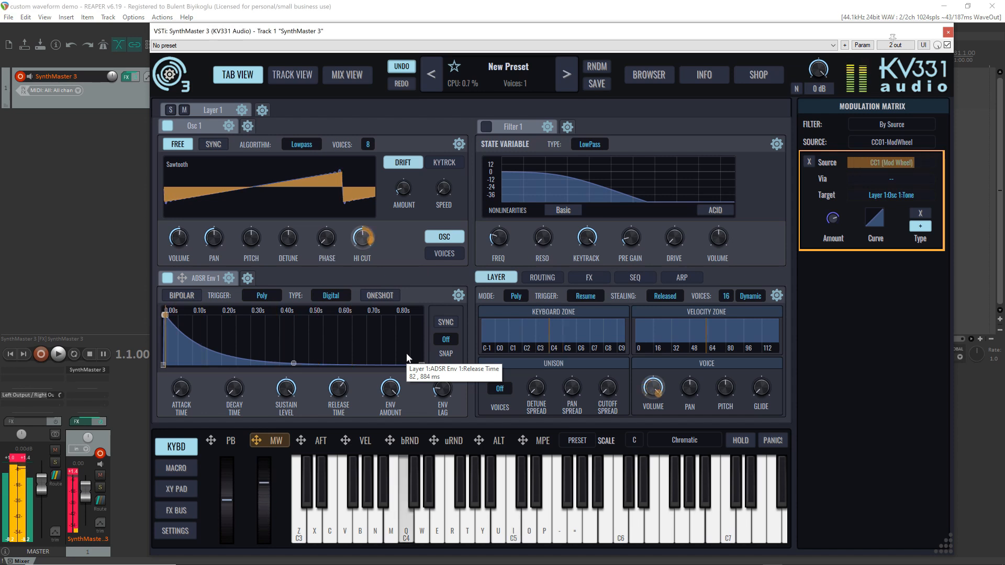
key("b")
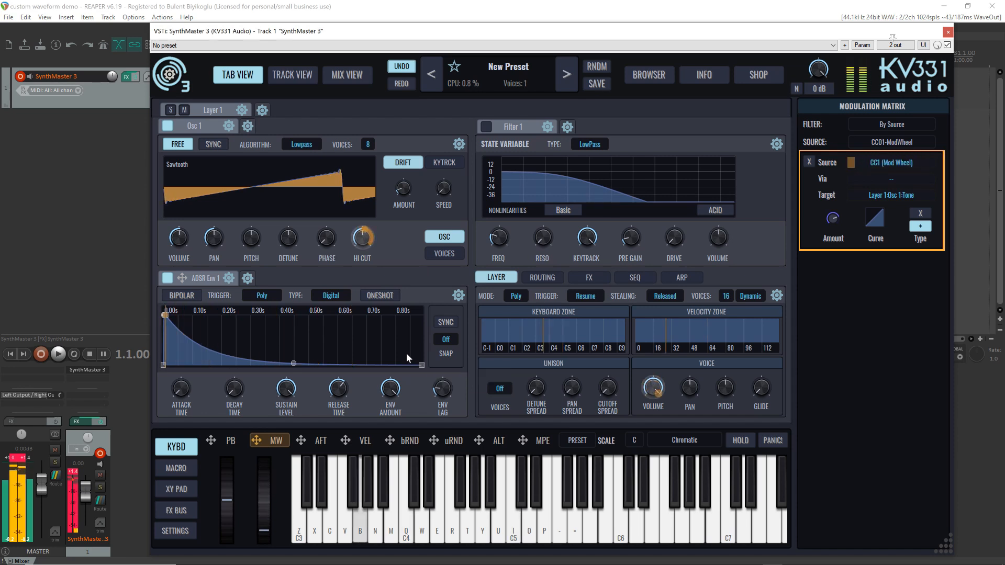
key("v")
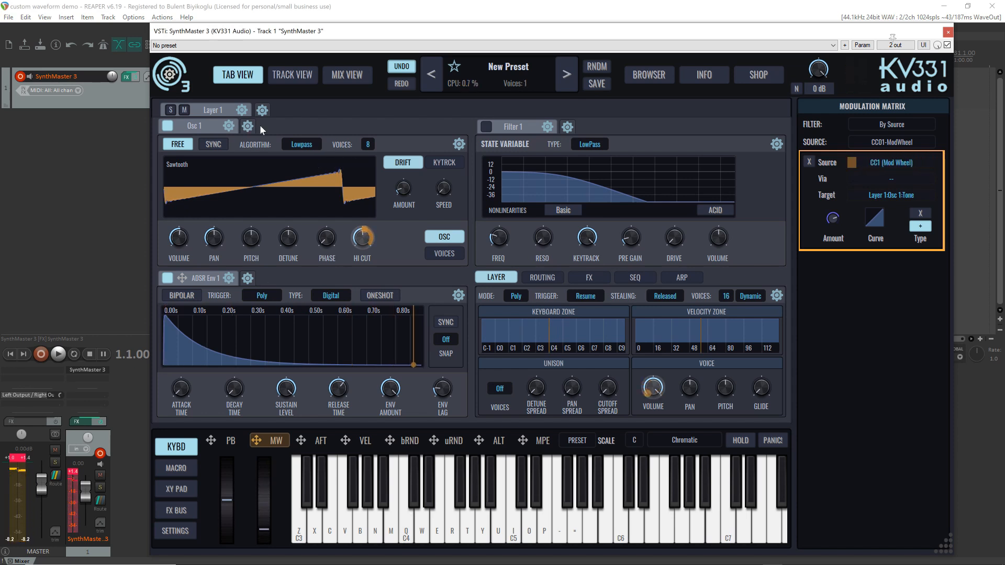
Try the Highpass spectrum algorithm on Osc 1, with Lo Cut at minimum and the mod wheel modulation at full amount
left_click(307, 146)
mouse_move(325, 177)
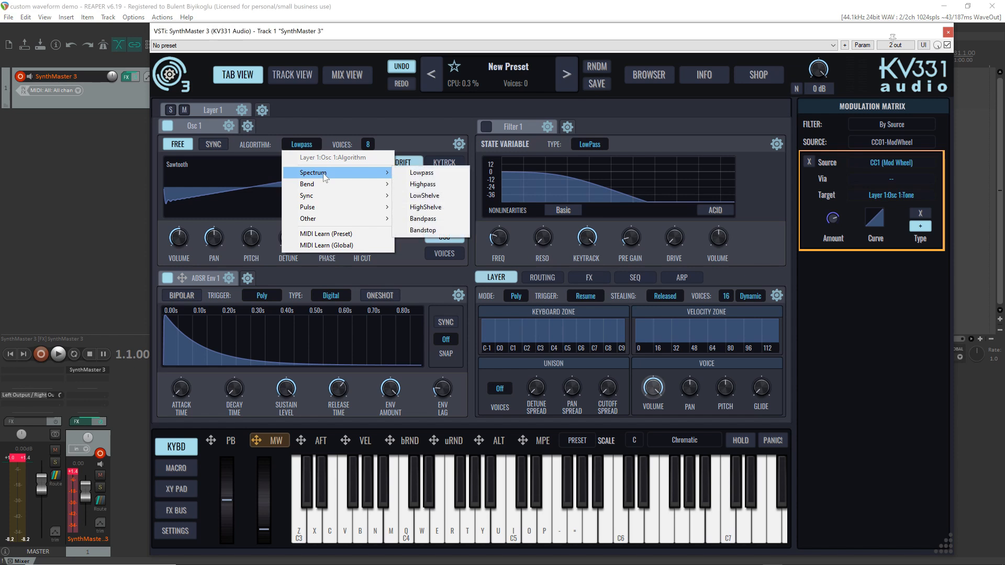
left_click(441, 184)
key("q")
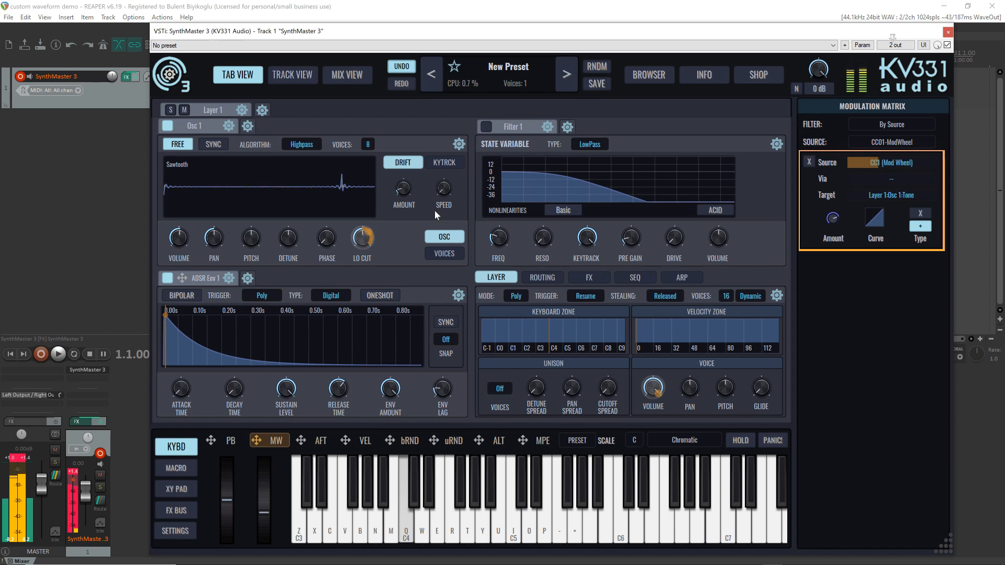
left_click_drag(365, 239, 371, 287)
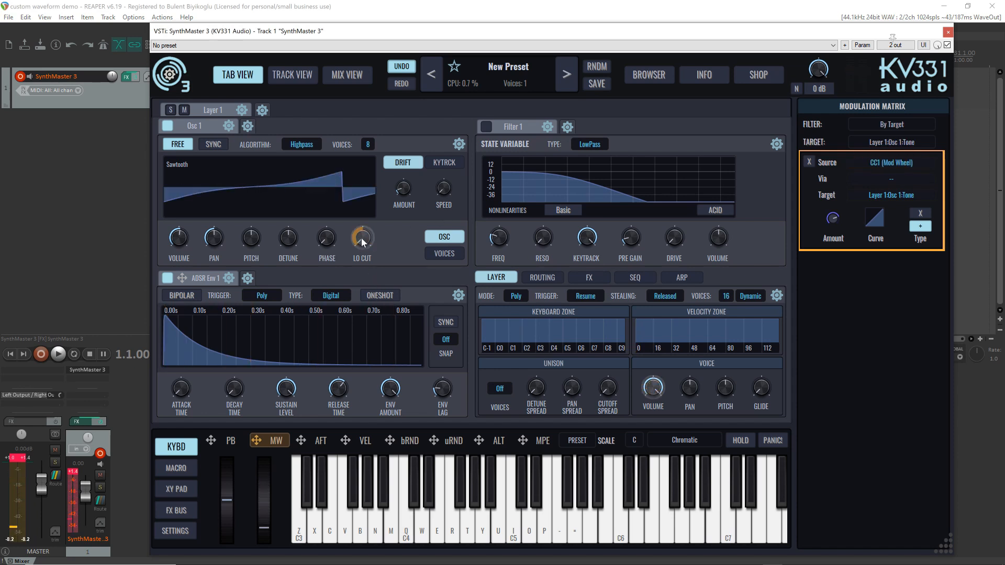
left_click_drag(361, 237, 368, 161)
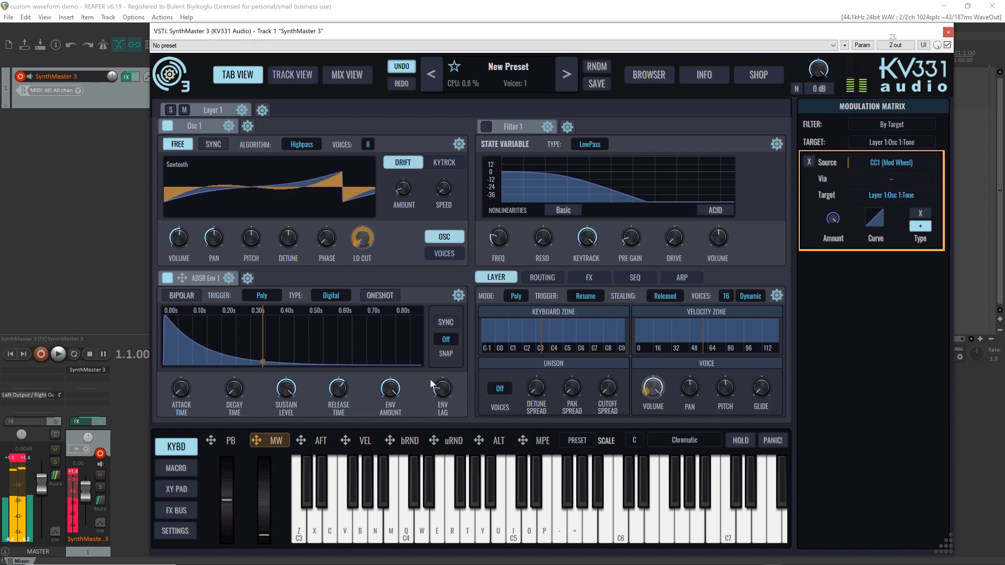
Try the Bandpass spectrum algorithm on Osc 1, setting Lo Cut to about 0.299 and playing C4 repeatedly to audition it
left_click(300, 146)
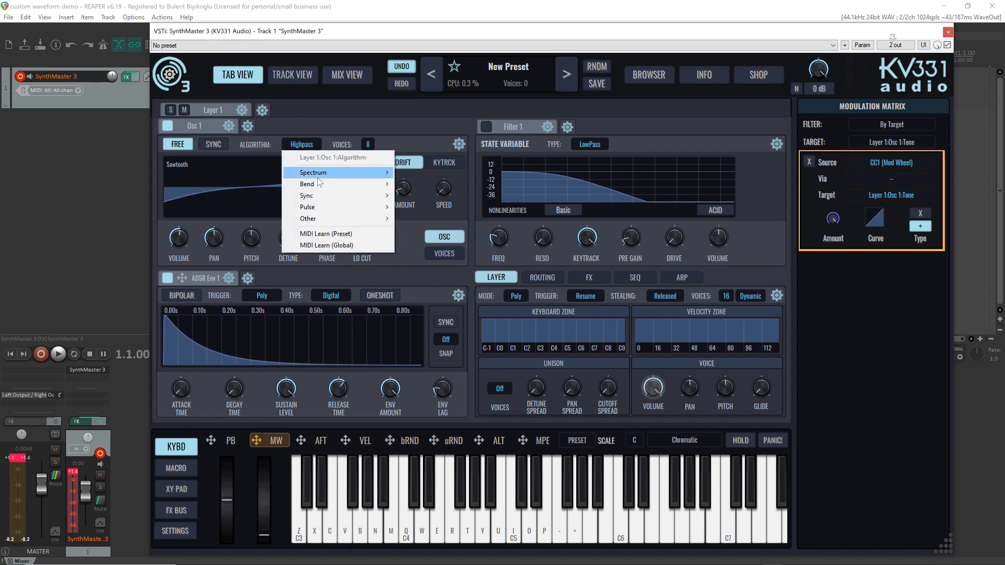
mouse_move(318, 177)
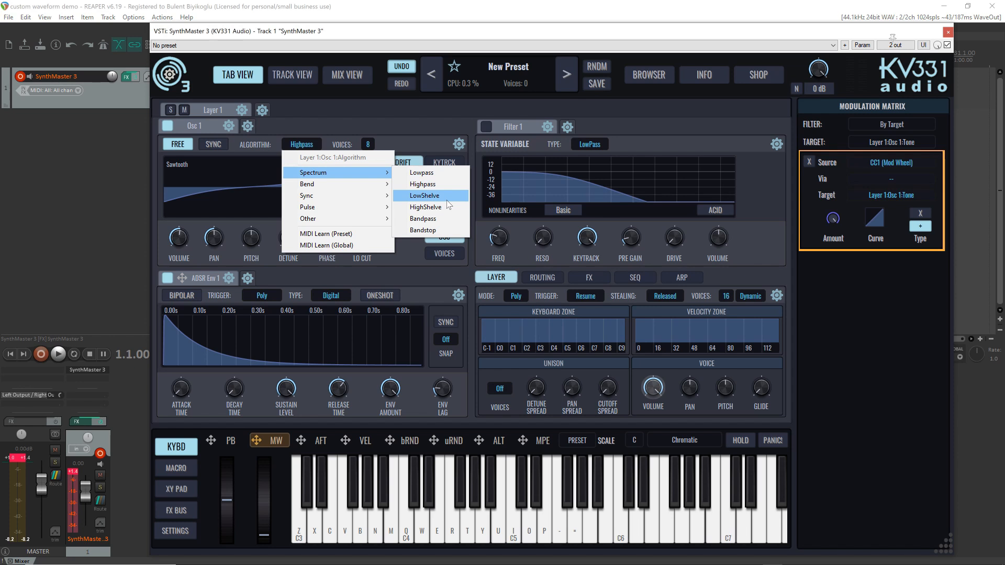
left_click(442, 223)
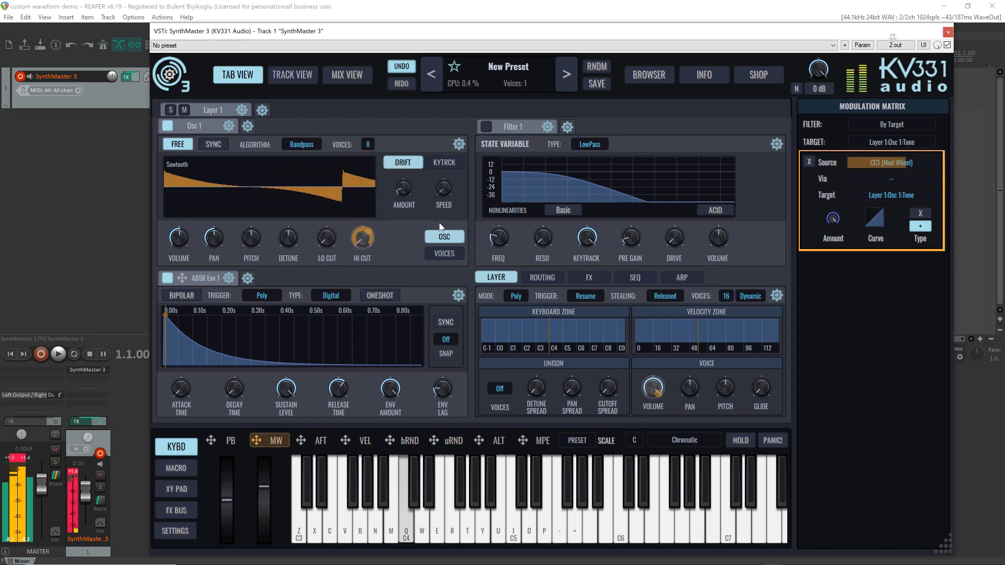
left_click_drag(327, 238, 322, 203)
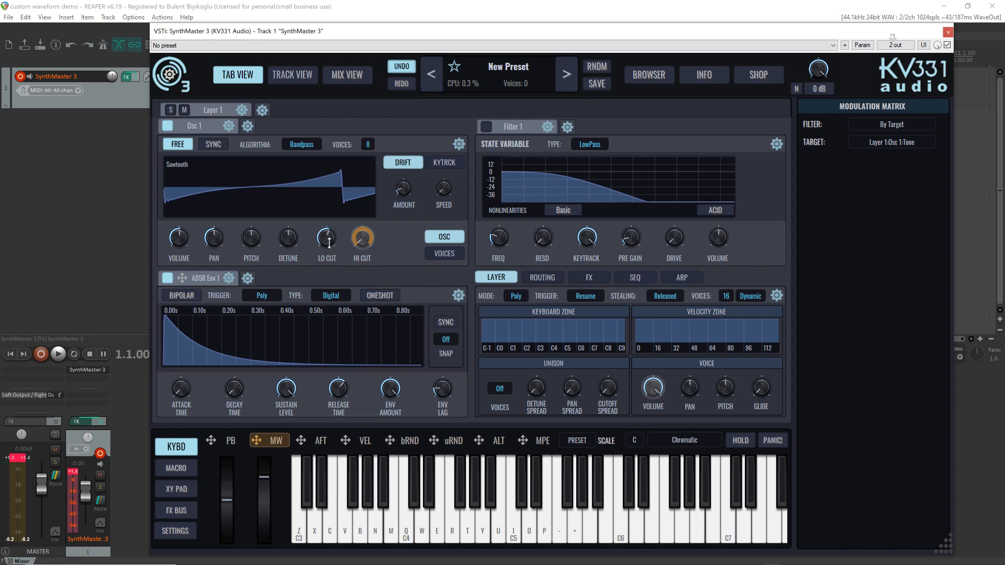
key("q")
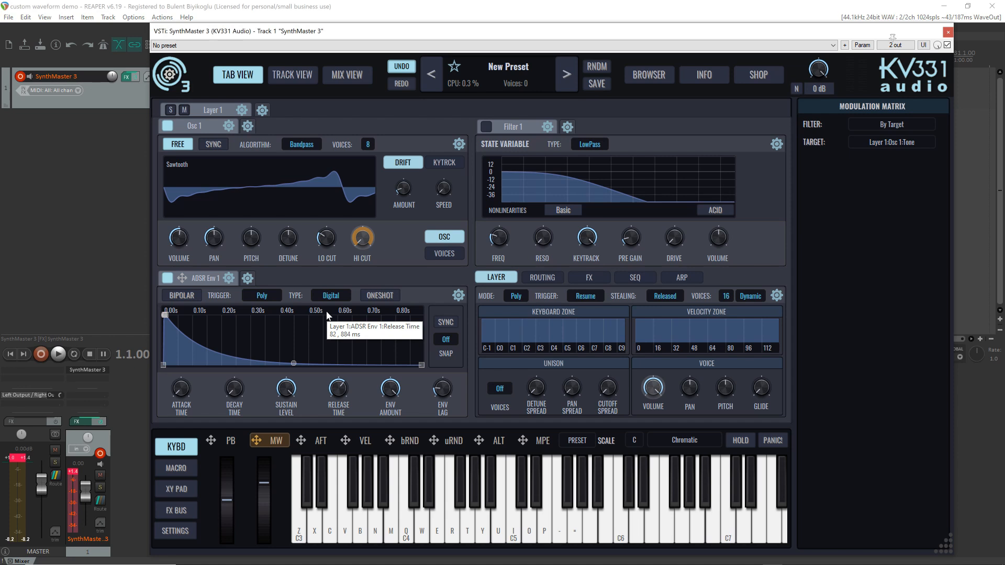
key("q")
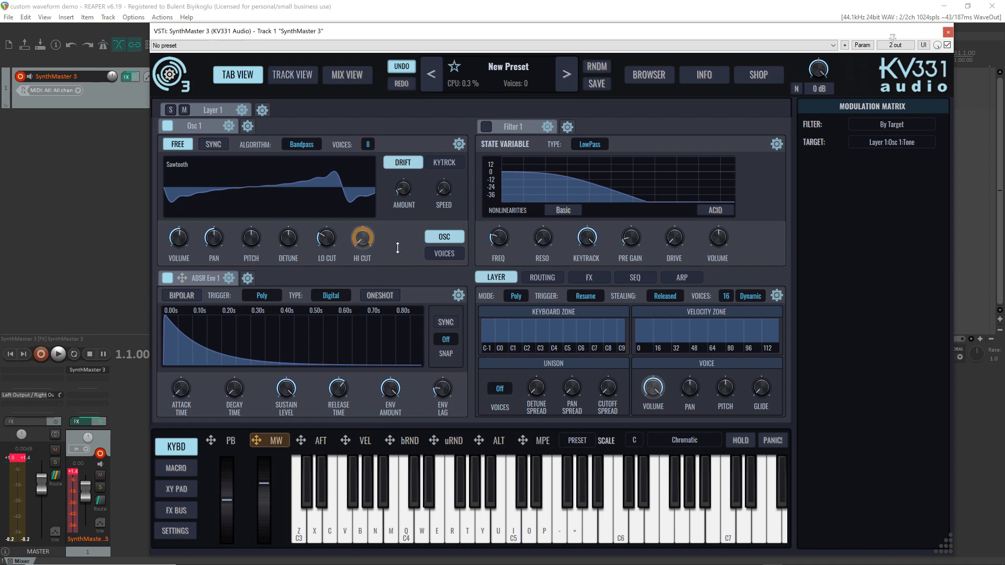
key("q")
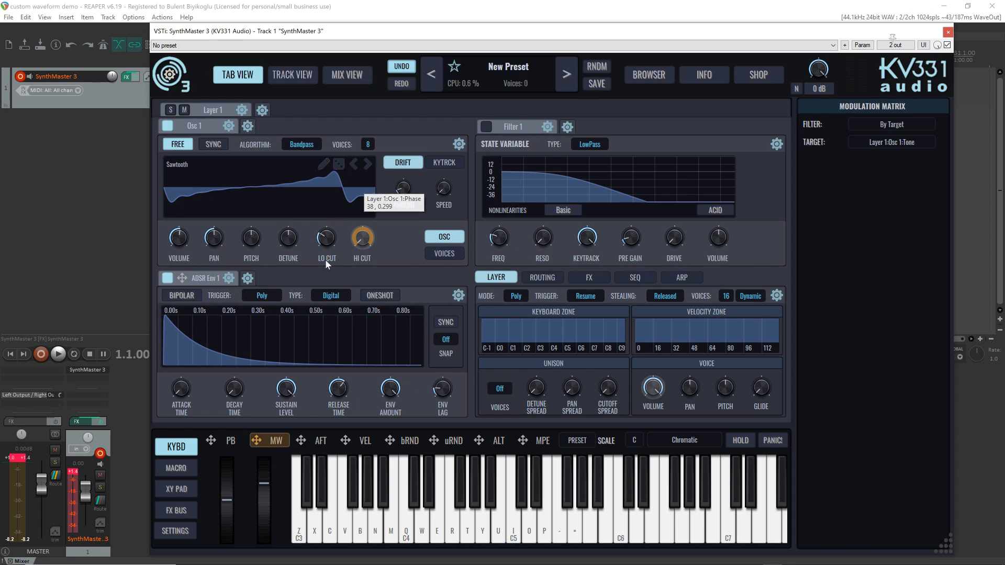
key("q")
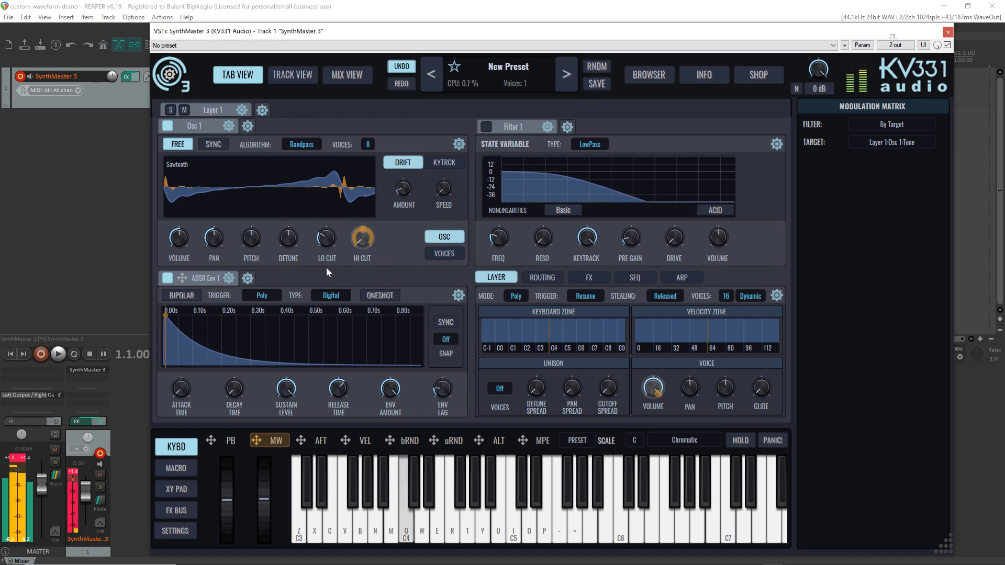
Try the Bandstop spectrum algorithm on Osc 1 and adjust its Hi Cut to about 0.52
right_click(286, 148)
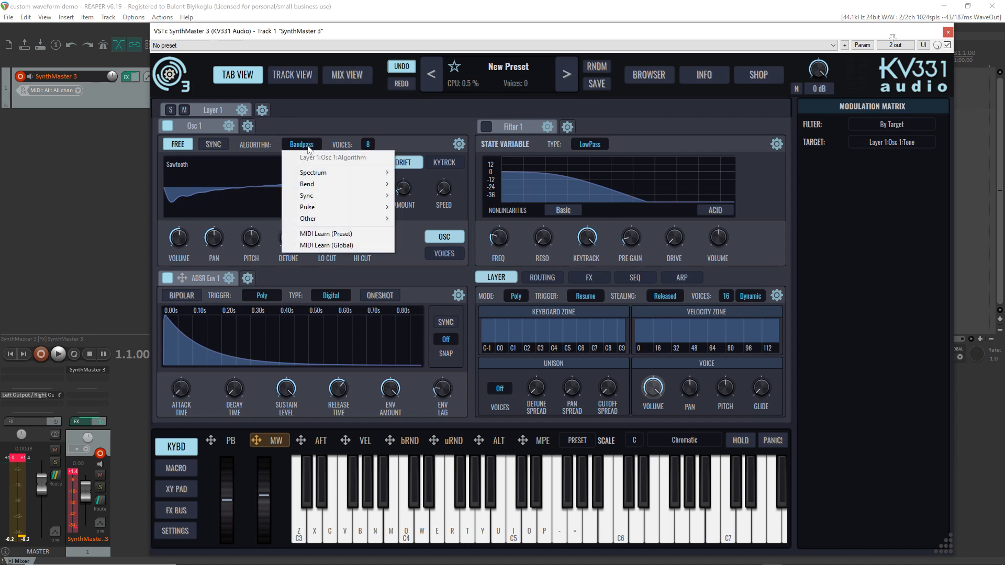
mouse_move(353, 170)
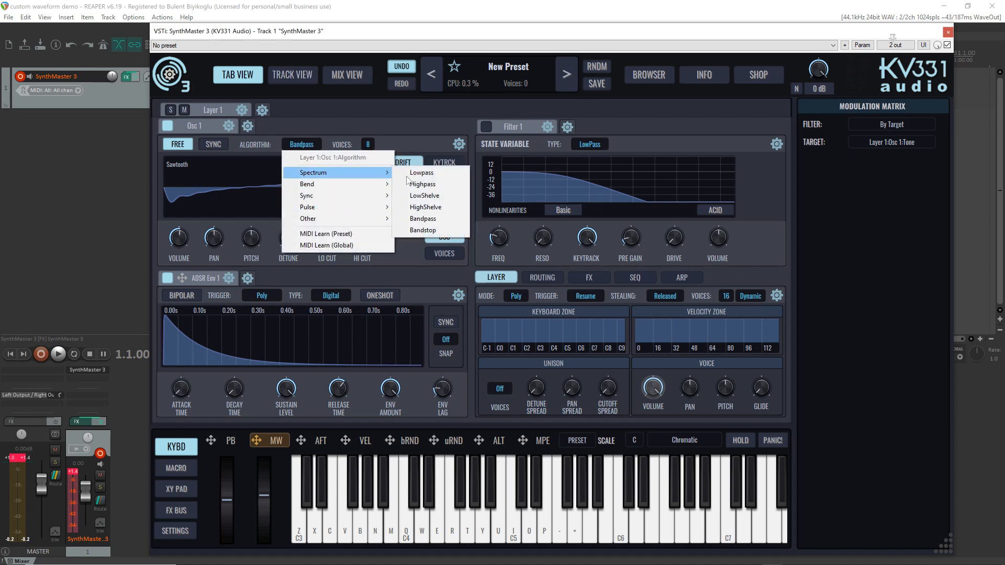
left_click(437, 231)
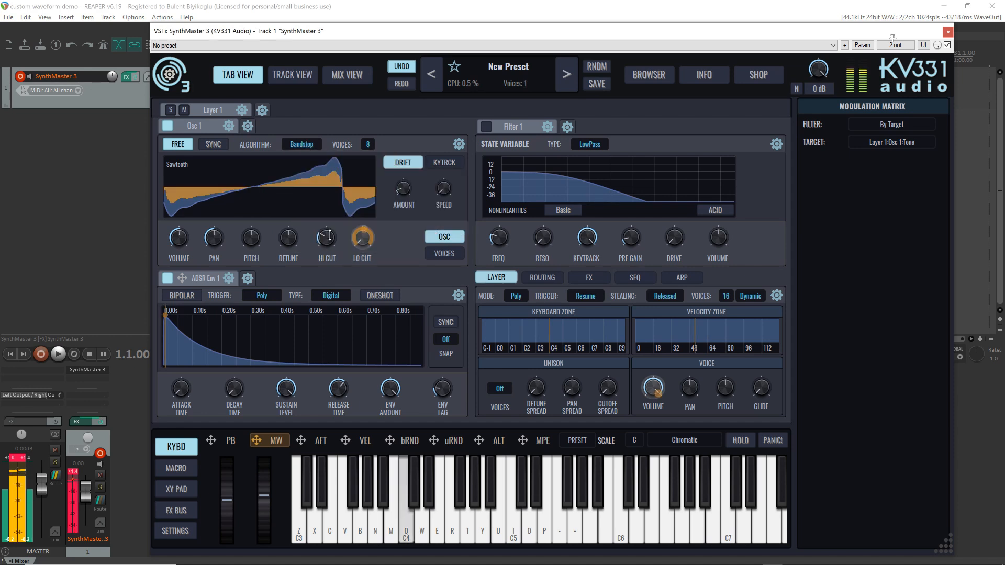
mouse_move(330, 237)
left_mouse_down()
mouse_move(325, 222)
mouse_move(321, 234)
left_mouse_up()
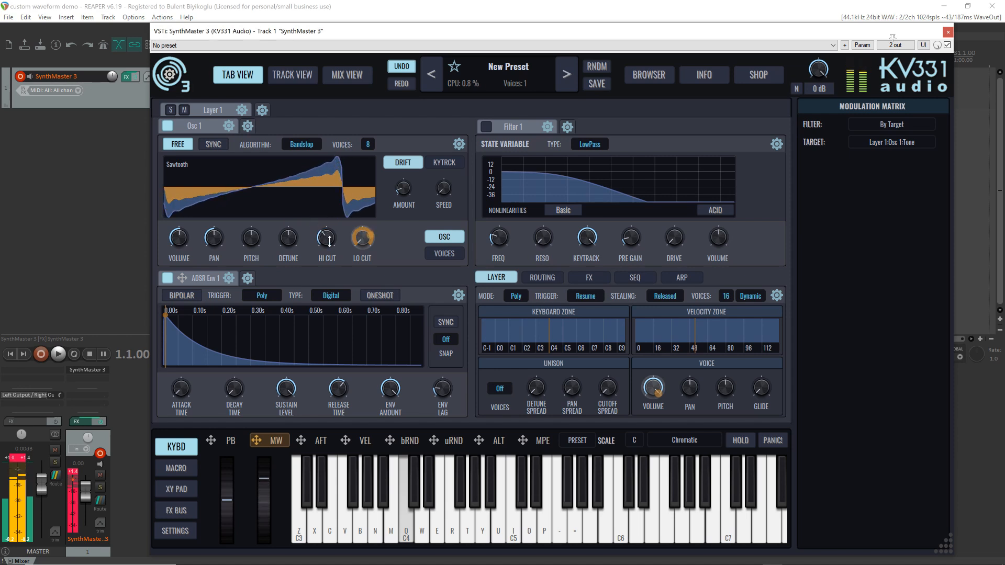
mouse_move(322, 240)
left_mouse_down()
mouse_move(331, 255)
mouse_move(323, 227)
left_mouse_up()
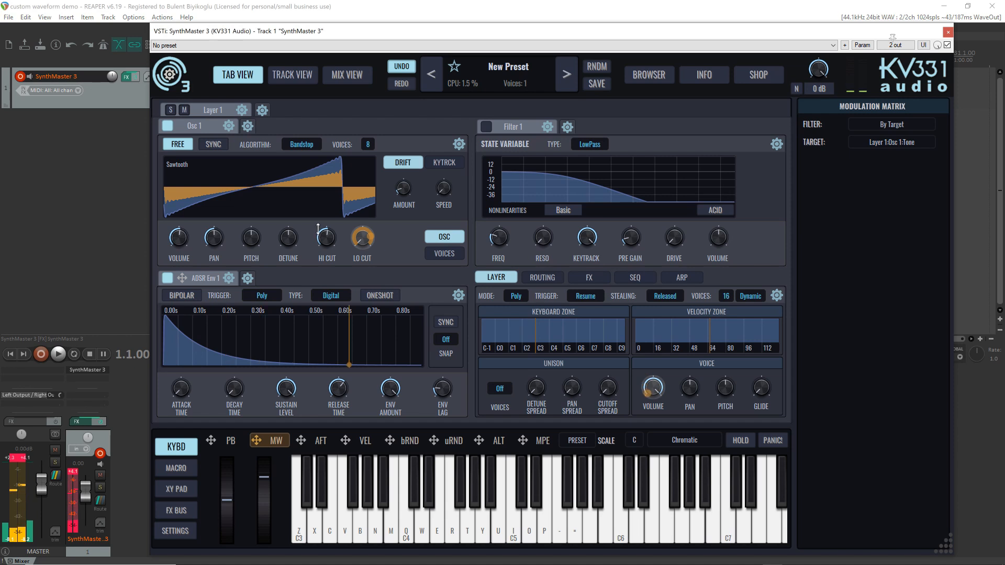
Switch Osc 1's algorithm to Bend+, clear the modulations on Hi Cut and raise Hi Cut to maximum
left_click(302, 144)
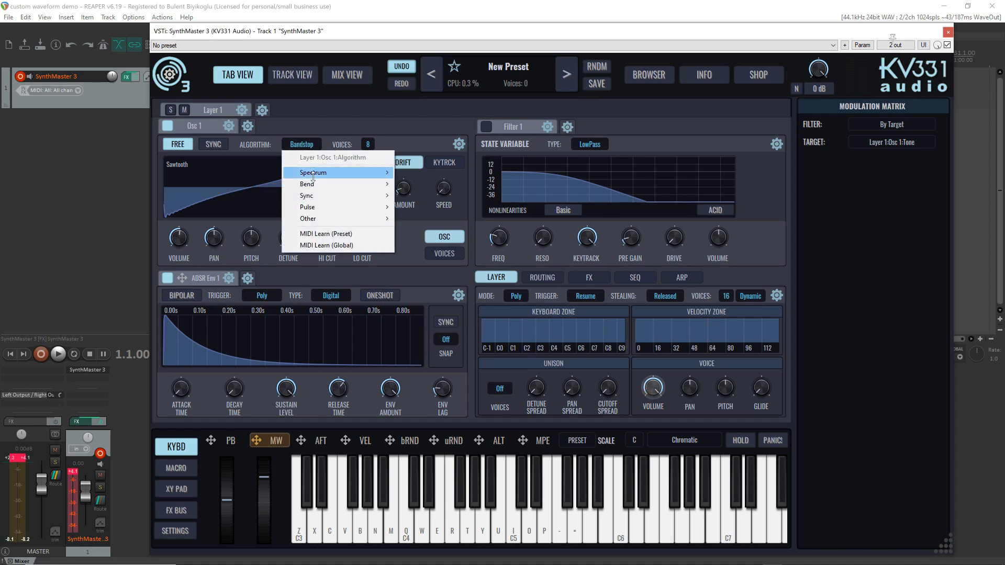
mouse_move(316, 184)
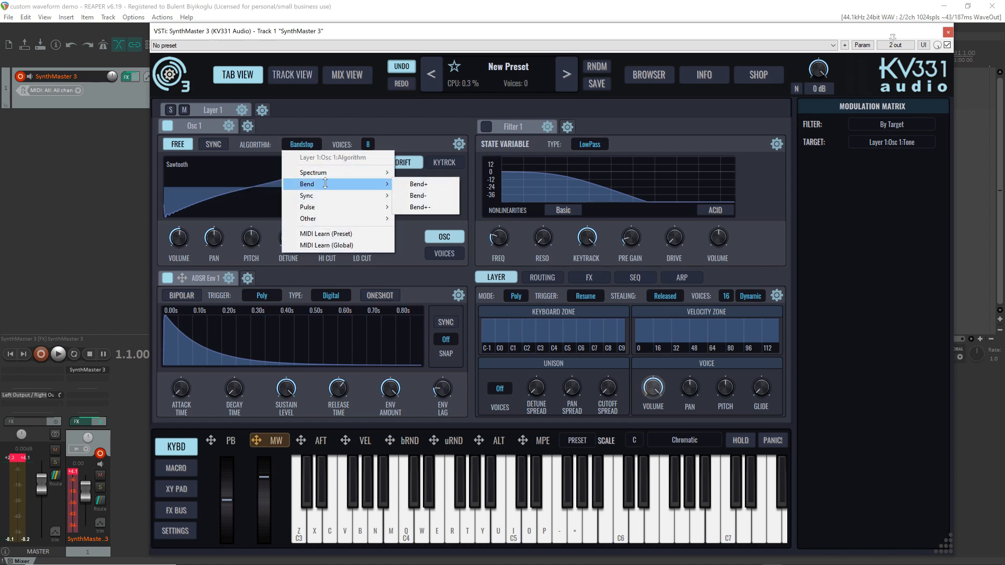
left_click(422, 184)
right_click(362, 239)
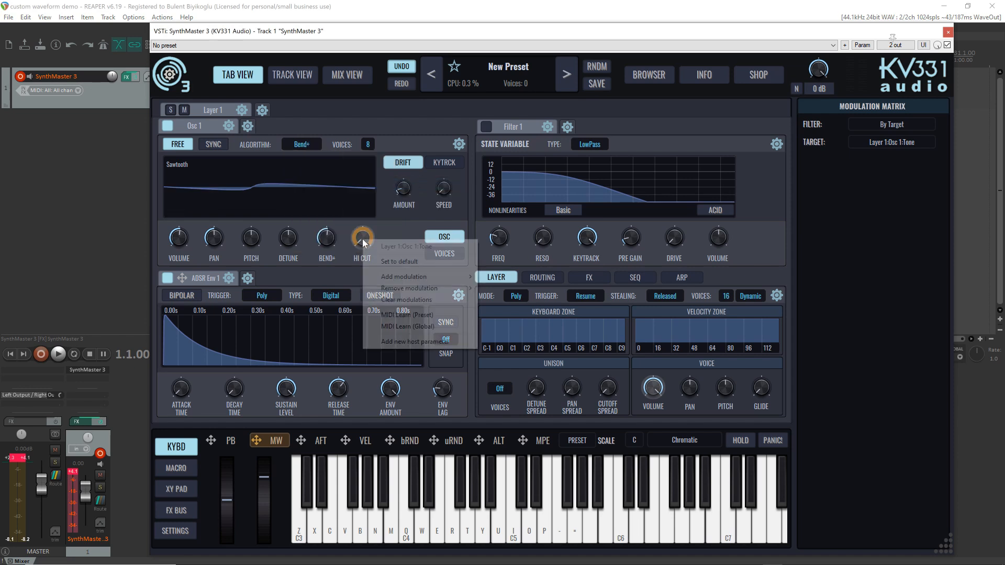
left_click(402, 301)
left_click_drag(362, 241, 363, 102)
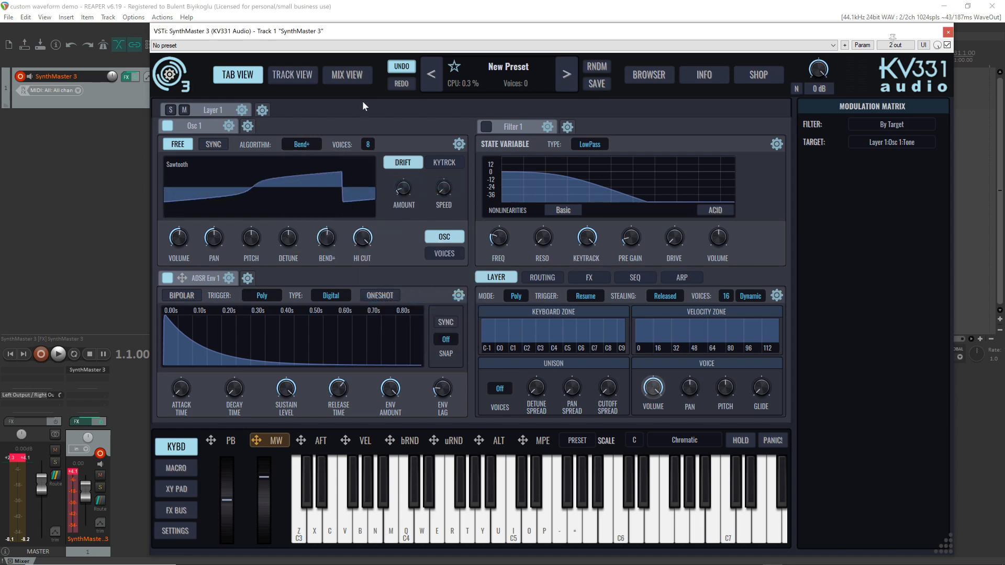
Reset Osc 1's Bend+ amount to its default and assign the modulation wheel to it
right_click(327, 241)
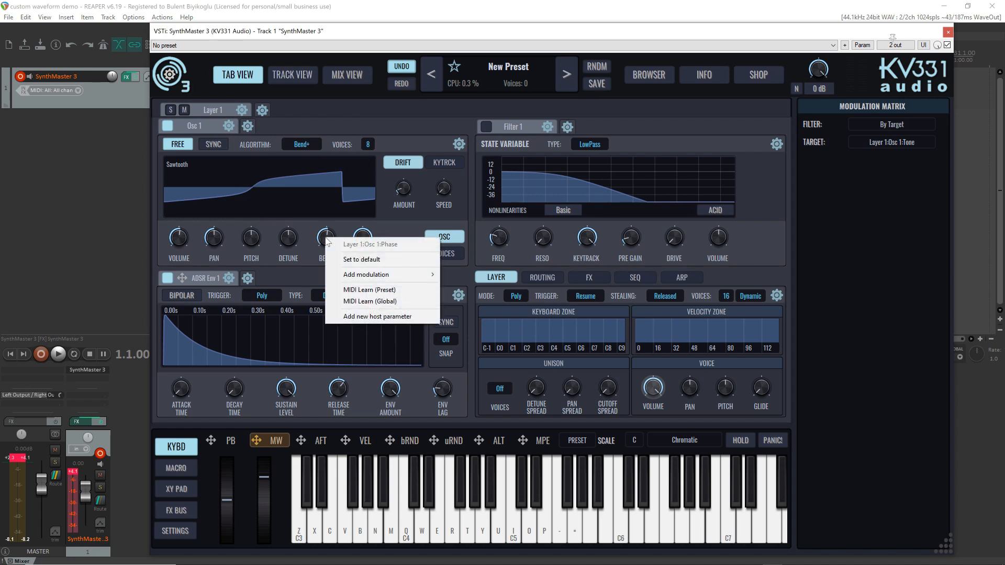
left_click(300, 224)
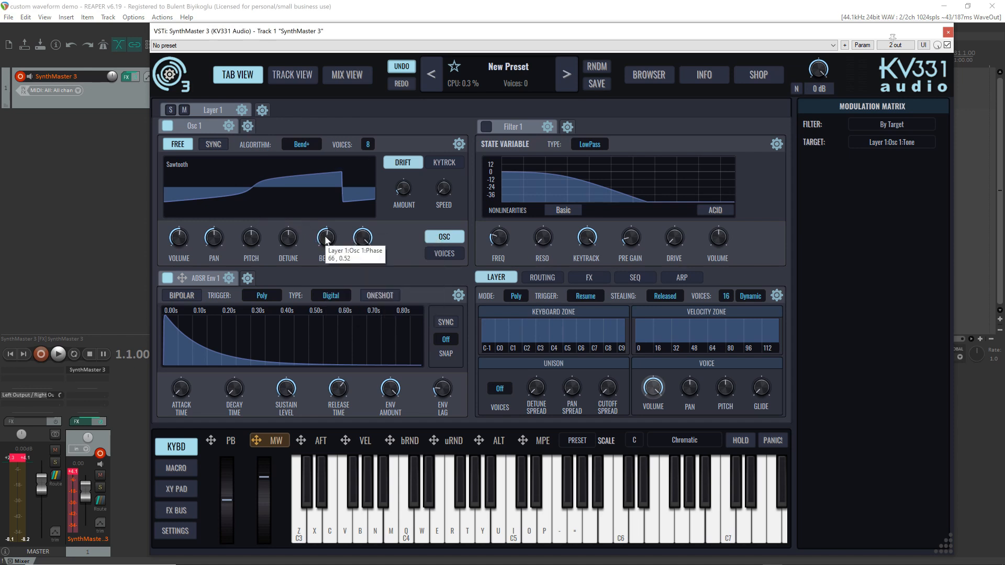
double_click(326, 240)
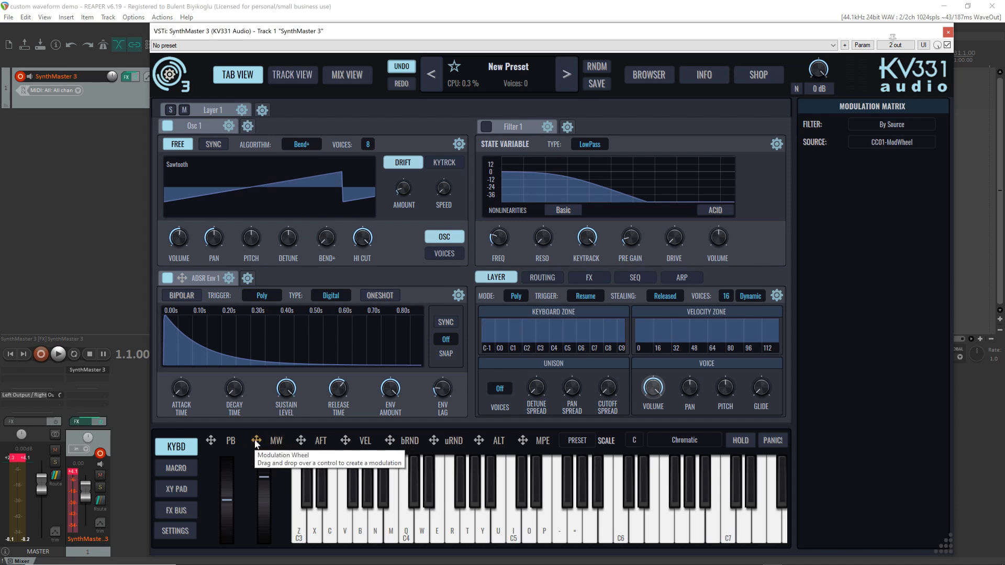
left_click_drag(265, 438, 326, 239)
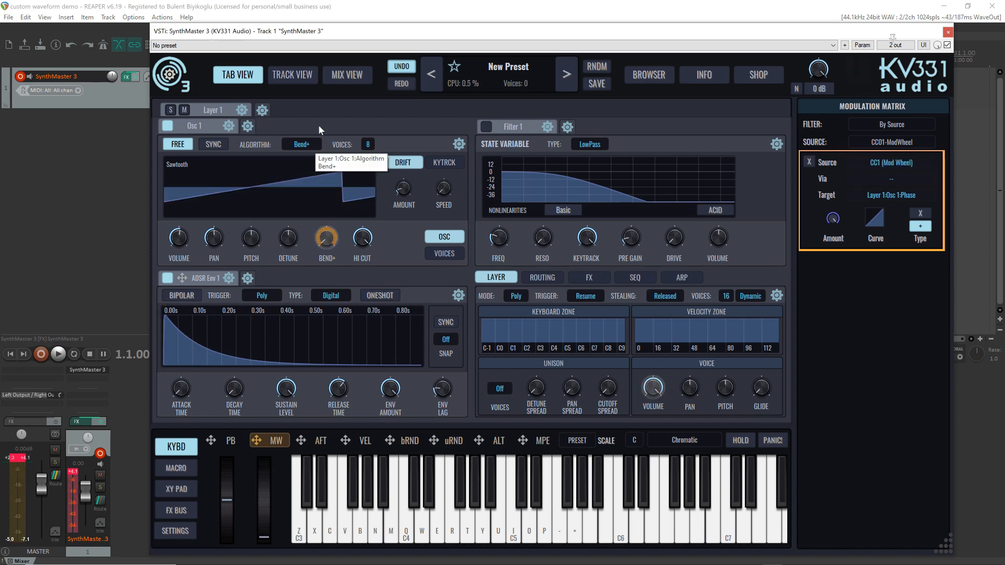
Change Osc 1's algorithm to Bend- and audition it with the modulation wheel
right_click(307, 149)
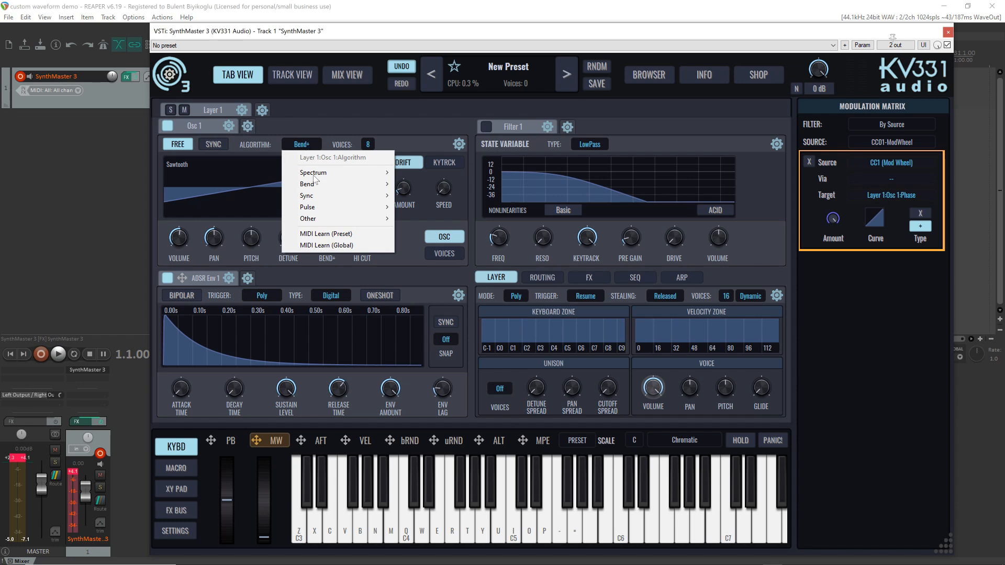
mouse_move(314, 184)
left_click(418, 196)
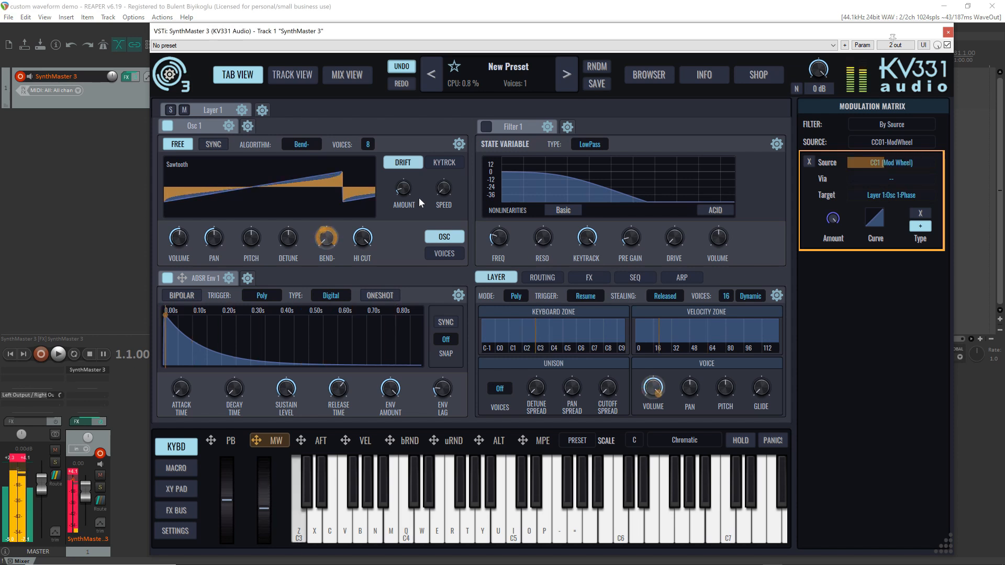
Change Osc 1's algorithm to Bend+- and audition it with the modulation wheel
left_click(296, 143)
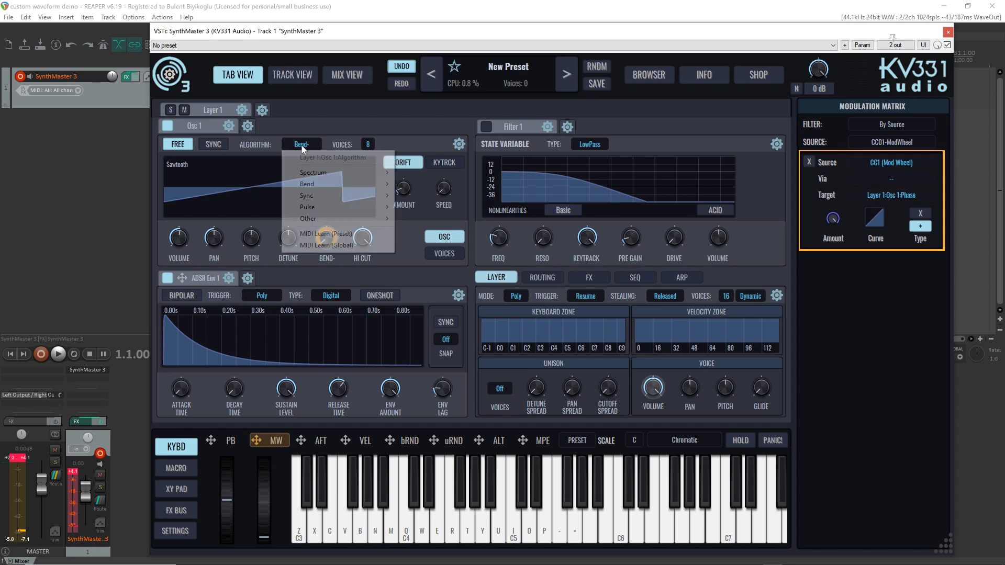
mouse_move(318, 186)
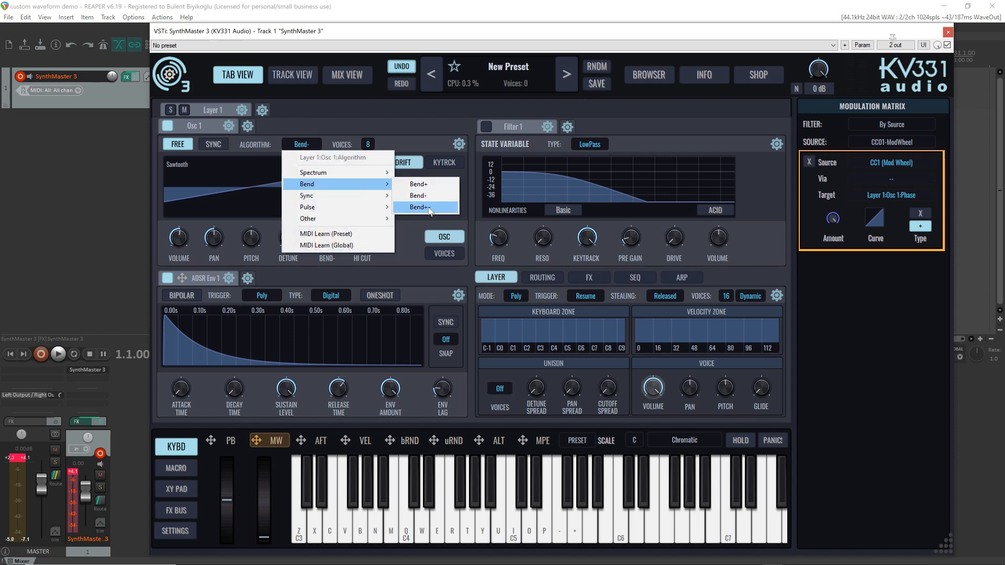
left_click(429, 207)
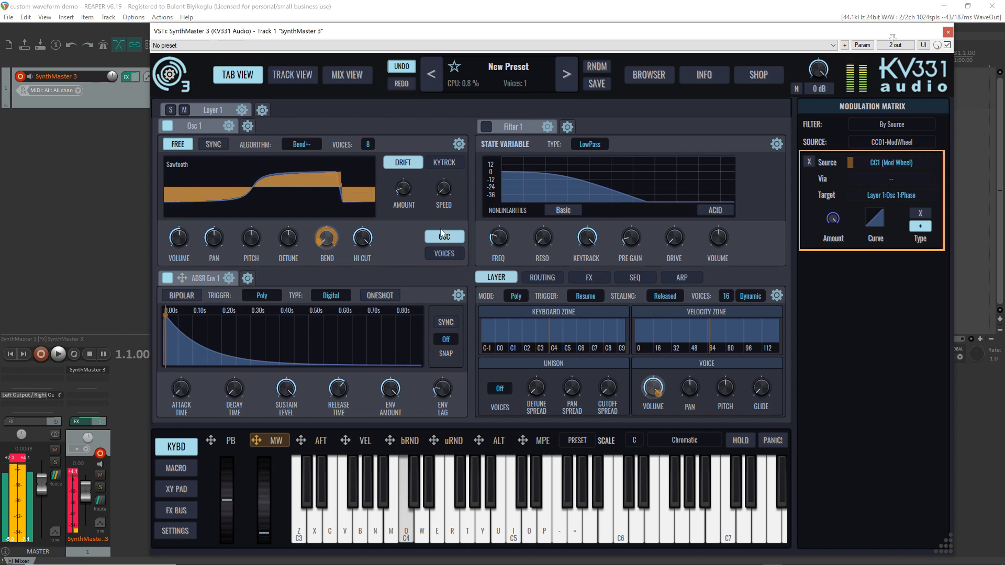
left_click(300, 144)
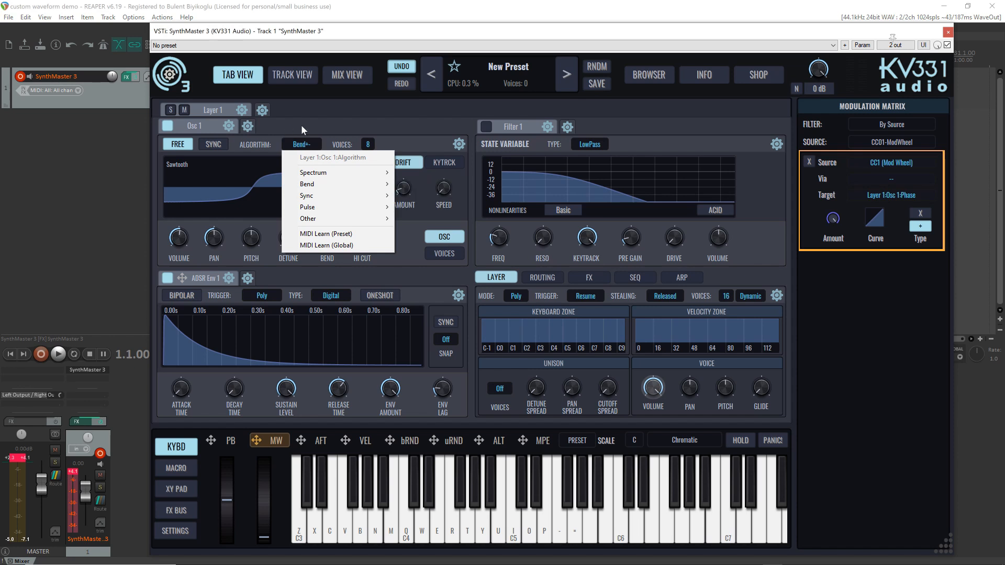
left_click(427, 144)
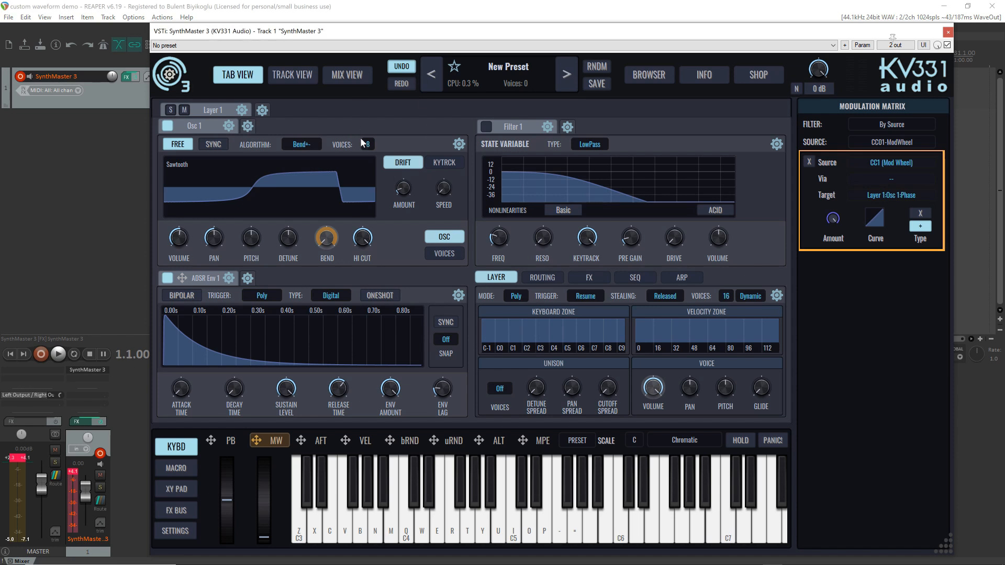
Set the global engine quality to Good in the audio engine settings and play a note
left_click(181, 533)
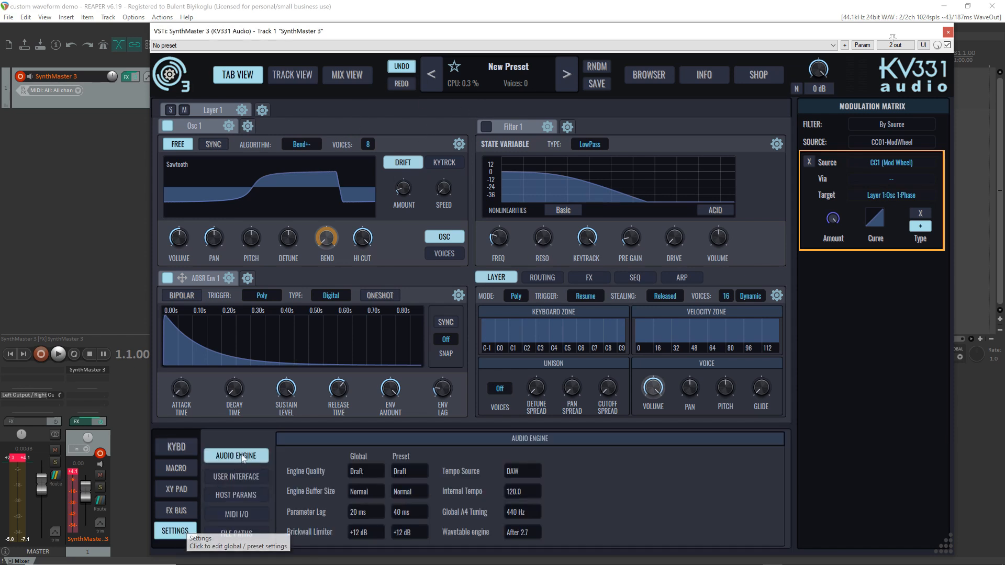
left_click(359, 475)
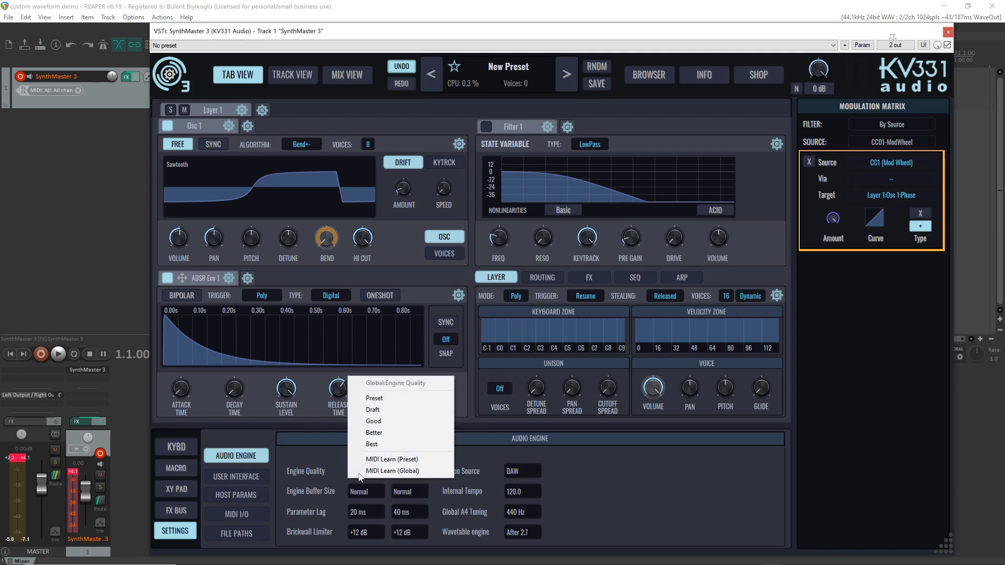
left_click(392, 420)
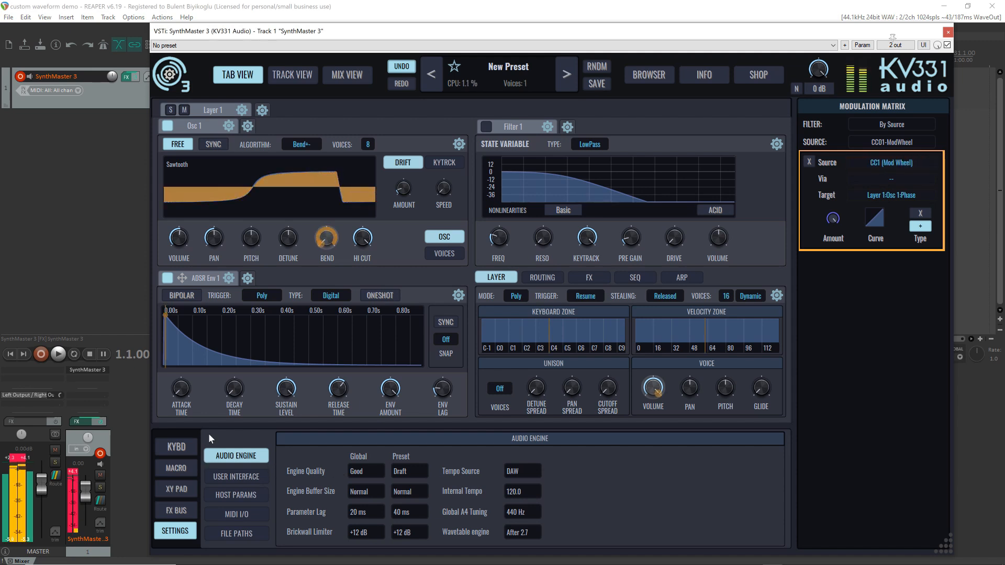
Compare the sound by switching the global engine quality to Draft, playing a note, and returning it to Good
left_click(369, 470)
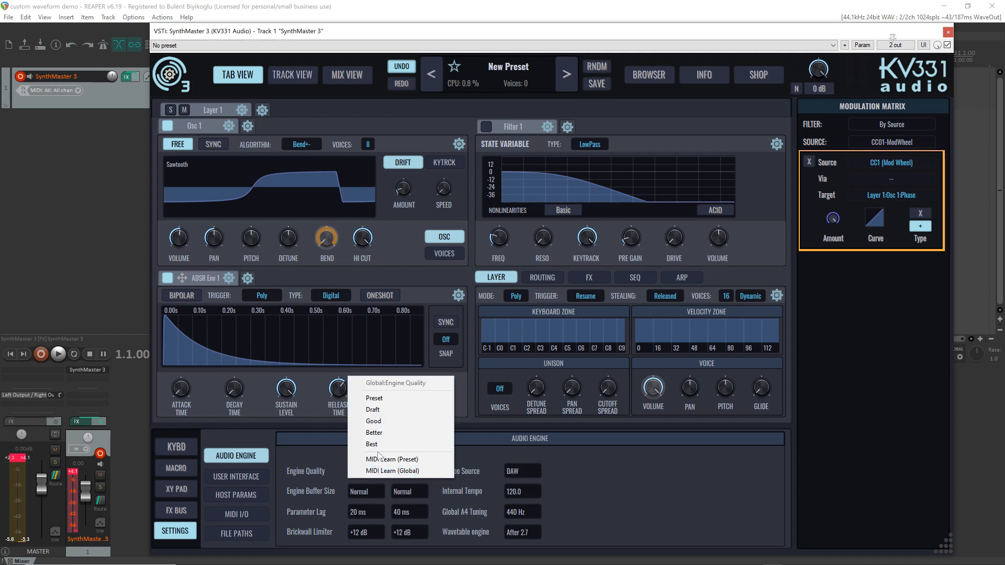
left_click(373, 409)
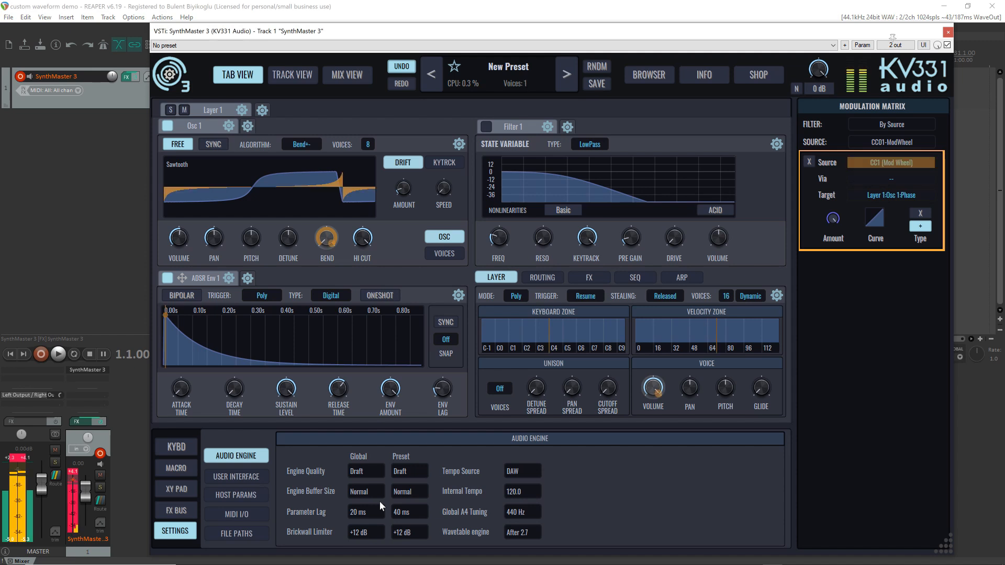
right_click(359, 471)
left_click(380, 422)
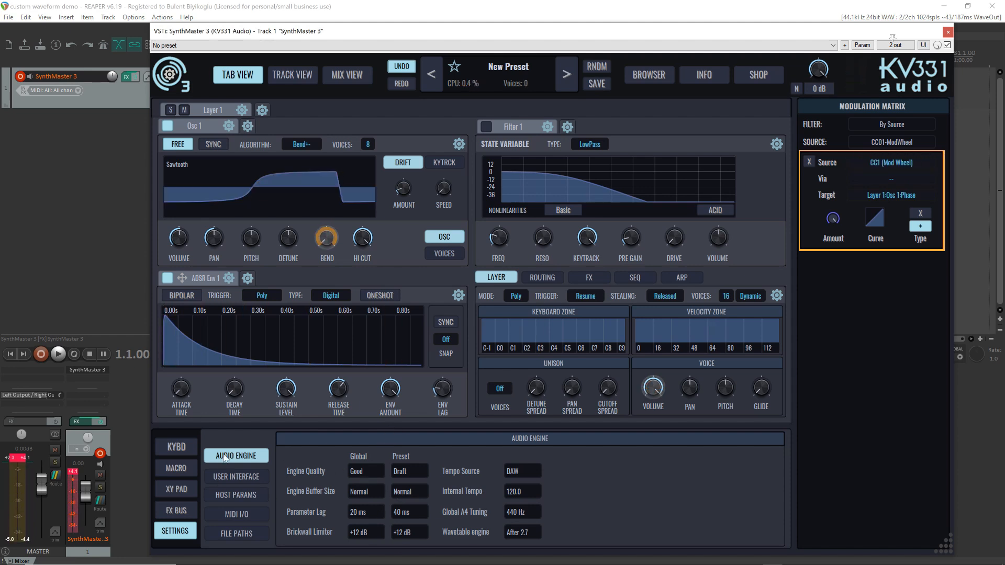
Return to the on-screen keyboard and change Osc 1's algorithm to Sync No Window
left_click(174, 448)
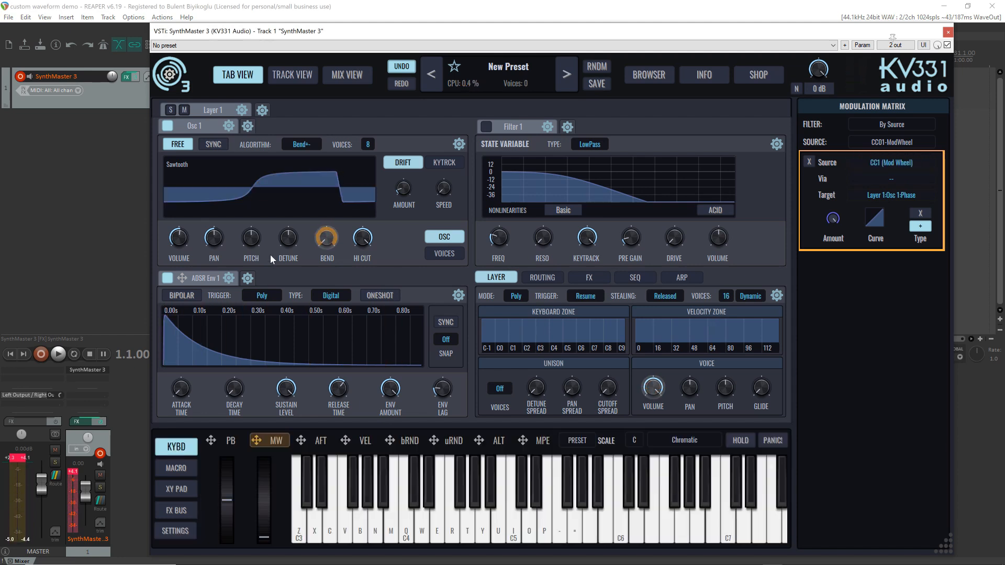
left_click(304, 145)
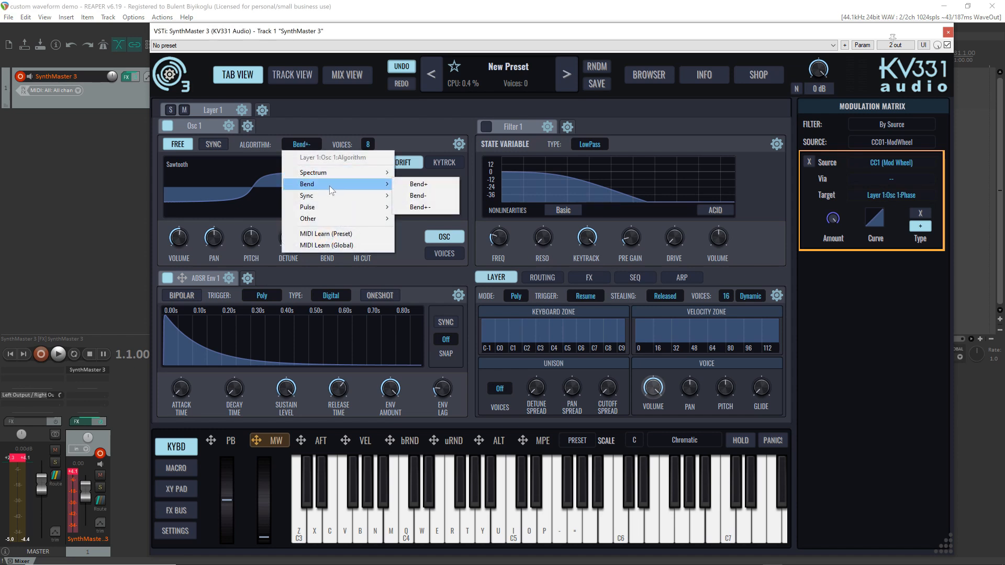
mouse_move(329, 197)
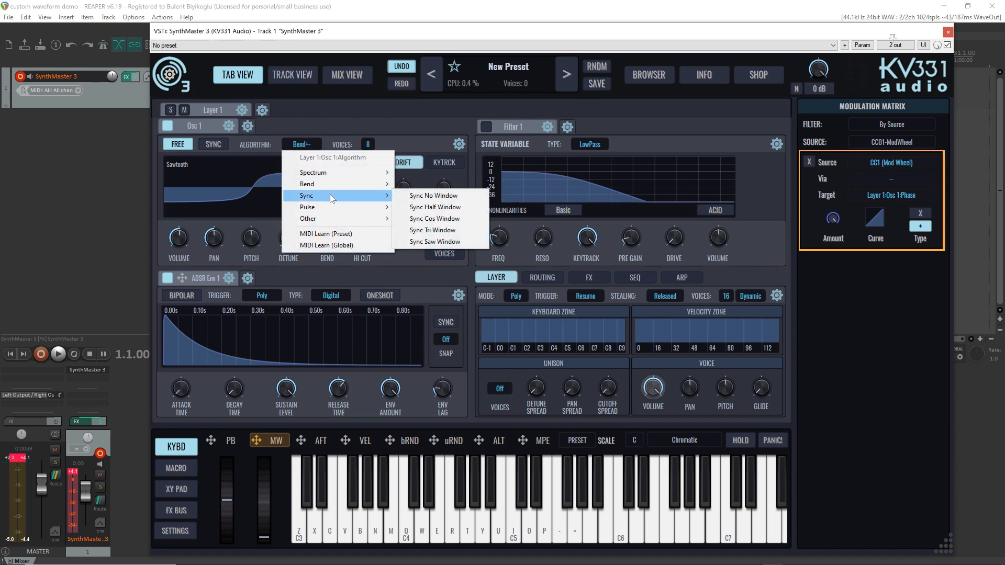
left_click(449, 196)
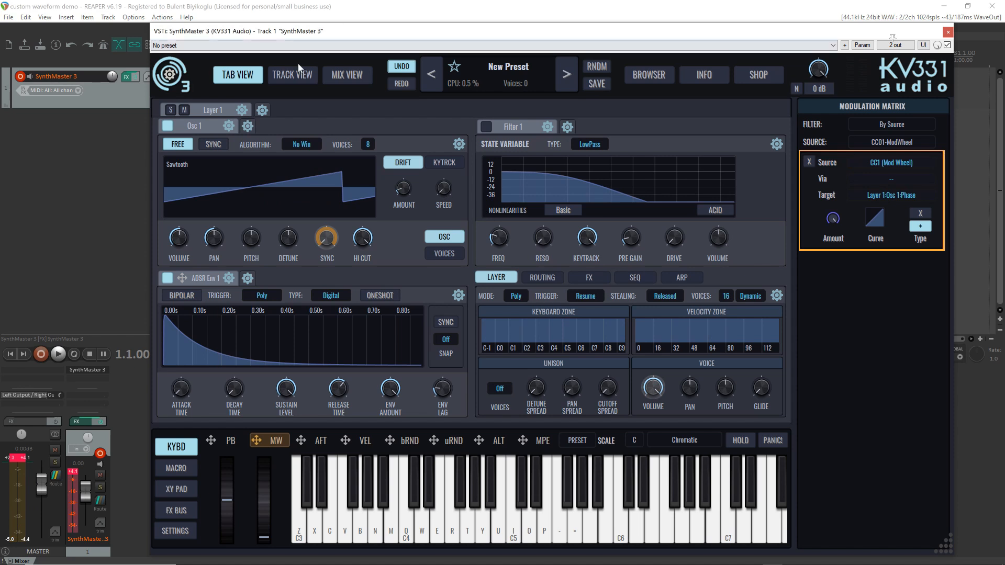
Change Osc 1's algorithm to Sync Half Window and play a low note to audition it
left_click(303, 143)
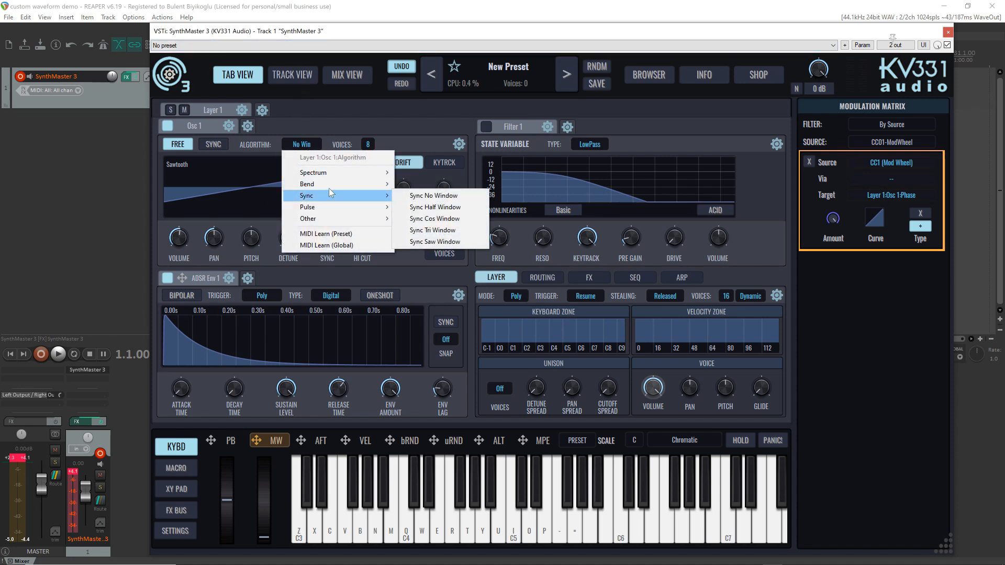
mouse_move(327, 195)
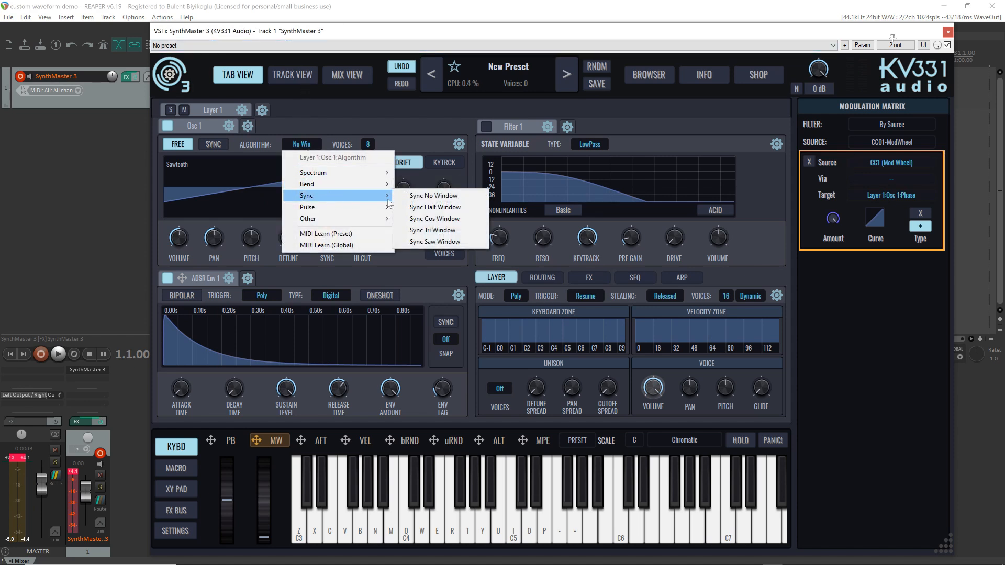
left_click(456, 207)
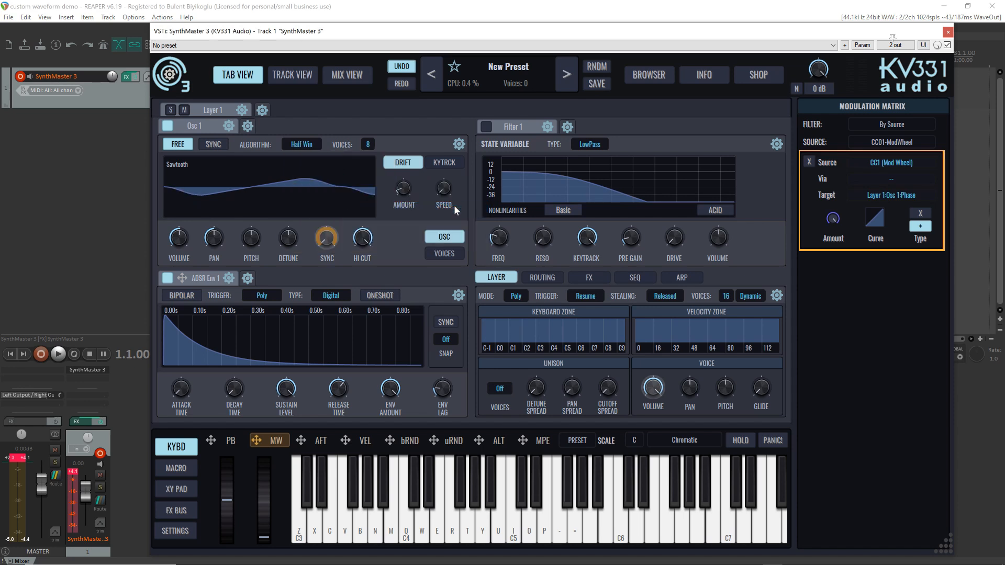
key("z")
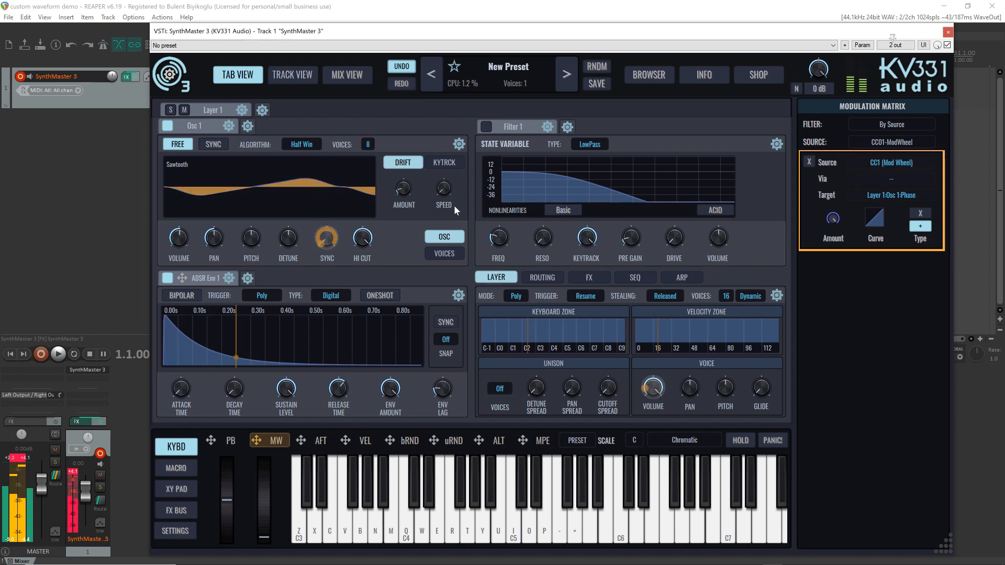
Audition Osc 1 with the Sync Cos Window algorithm and advance through the sync algorithms to Sync Saw Window
left_click(303, 147)
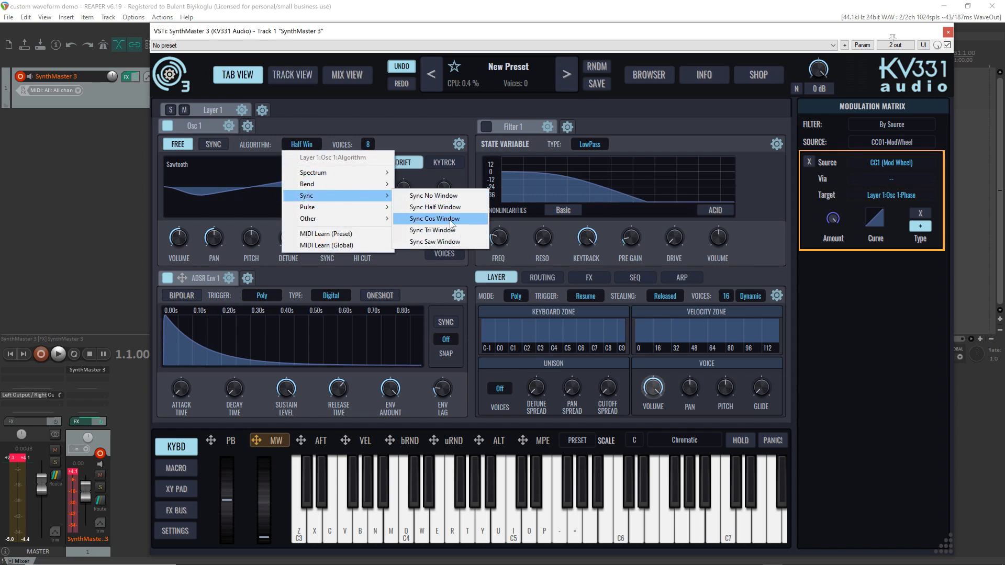
left_click(453, 220)
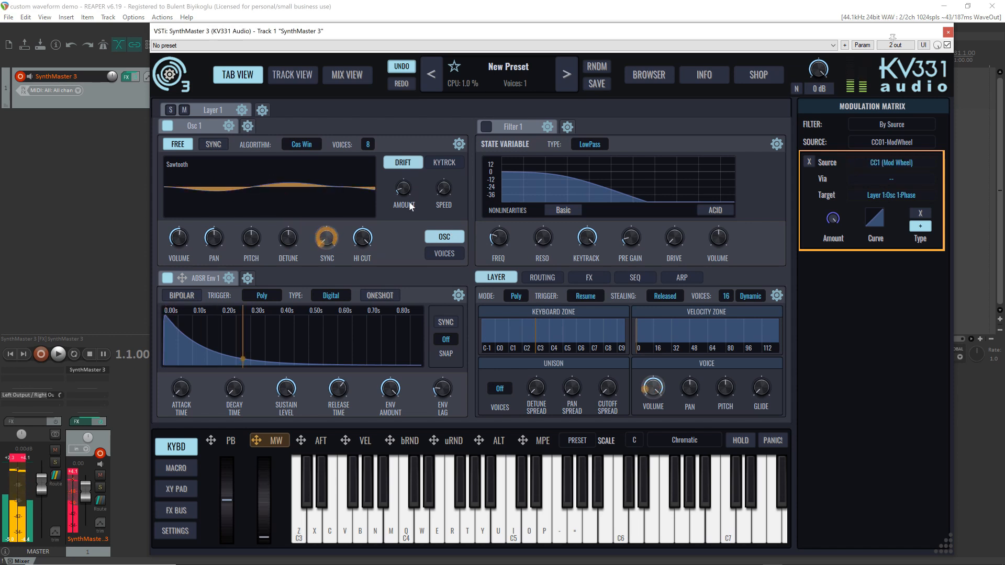
scroll(306, 144, "down", 1)
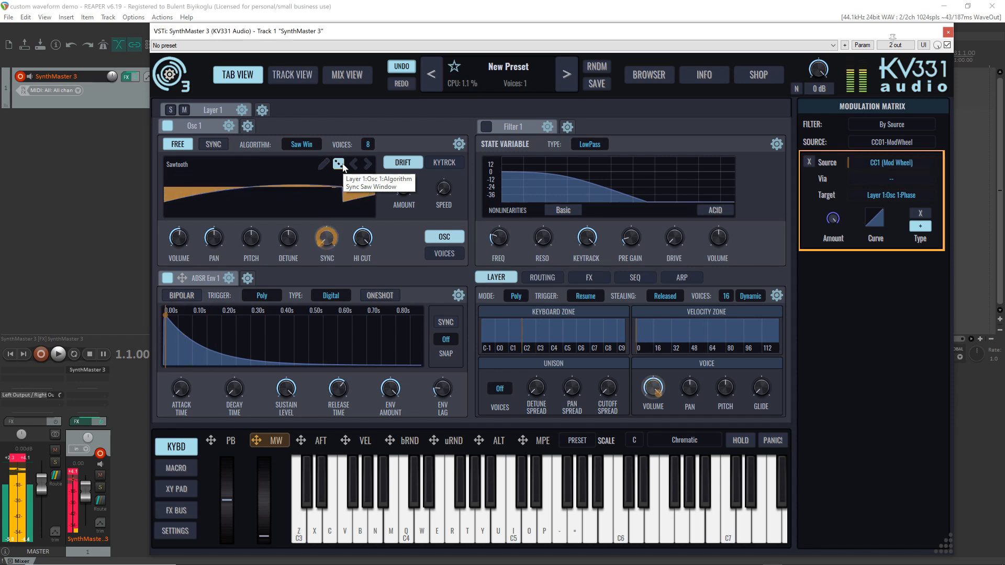
Change Osc 1's algorithm to Pulse 1 and audition its pulse width with the modulation wheel
scroll(308, 144, "down", 2)
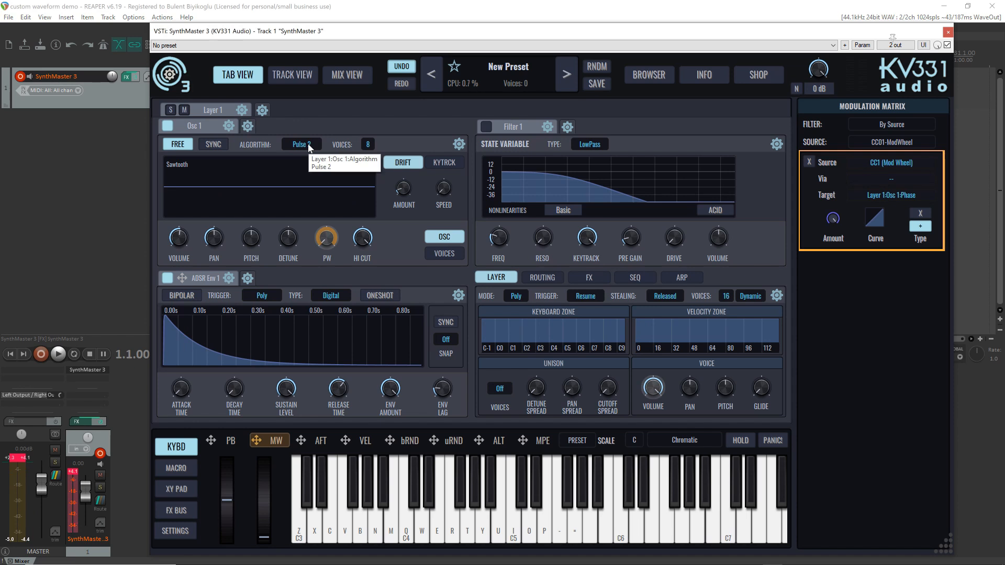
left_click(309, 146)
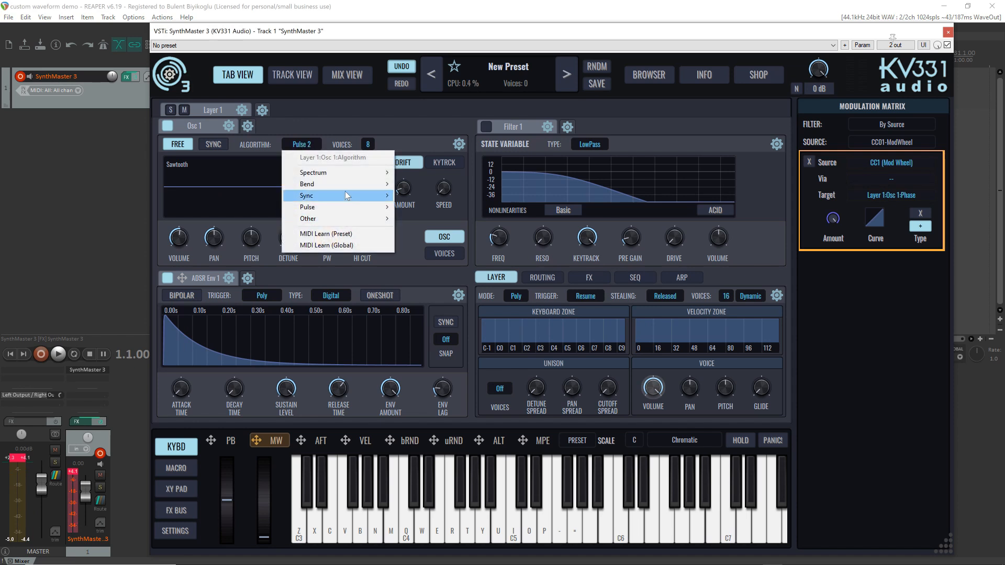
mouse_move(344, 195)
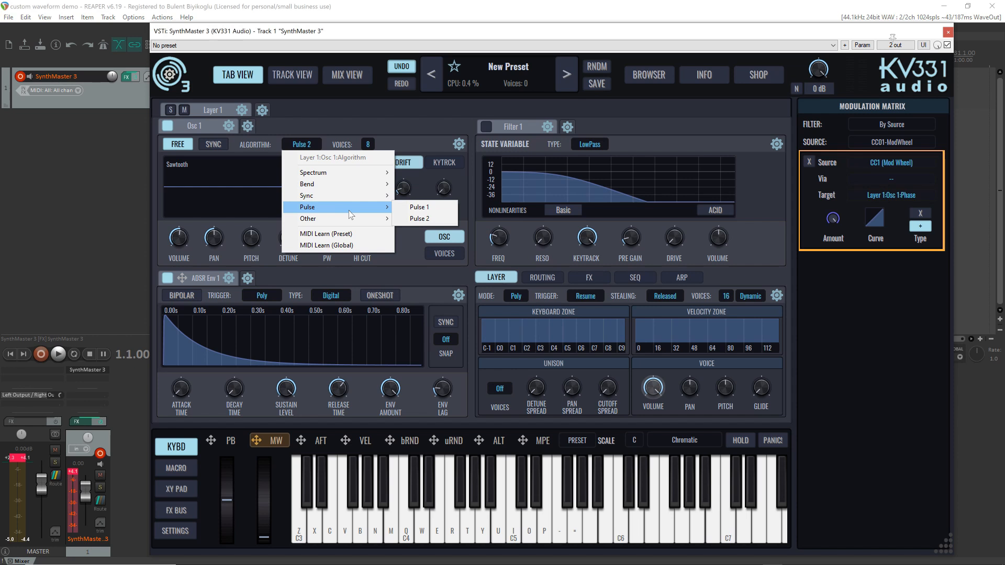
left_click(433, 208)
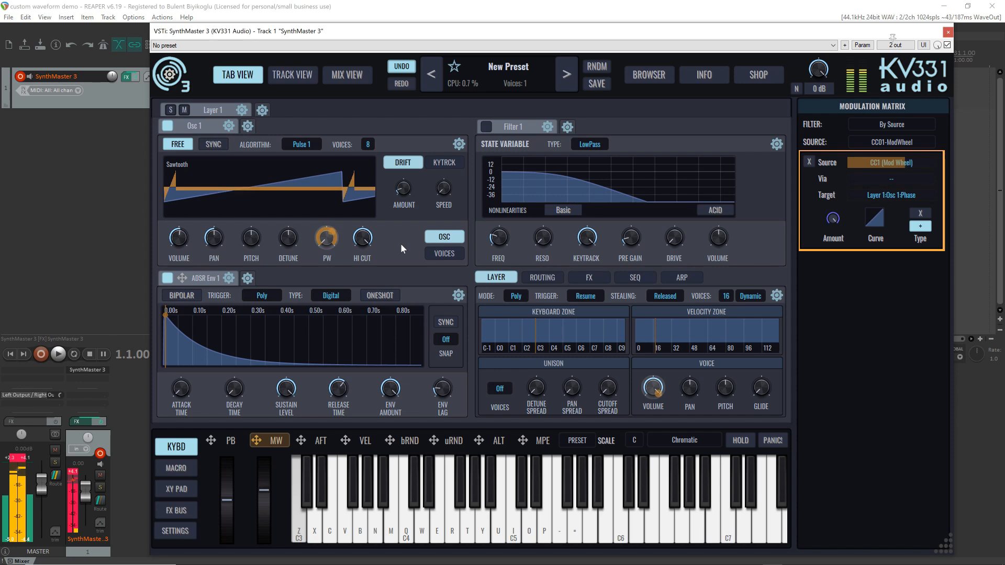
Change Osc 1's algorithm to Pulse 2, keep the Sawtooth waveform, and audition it with the modulation wheel
right_click(301, 145)
mouse_move(366, 207)
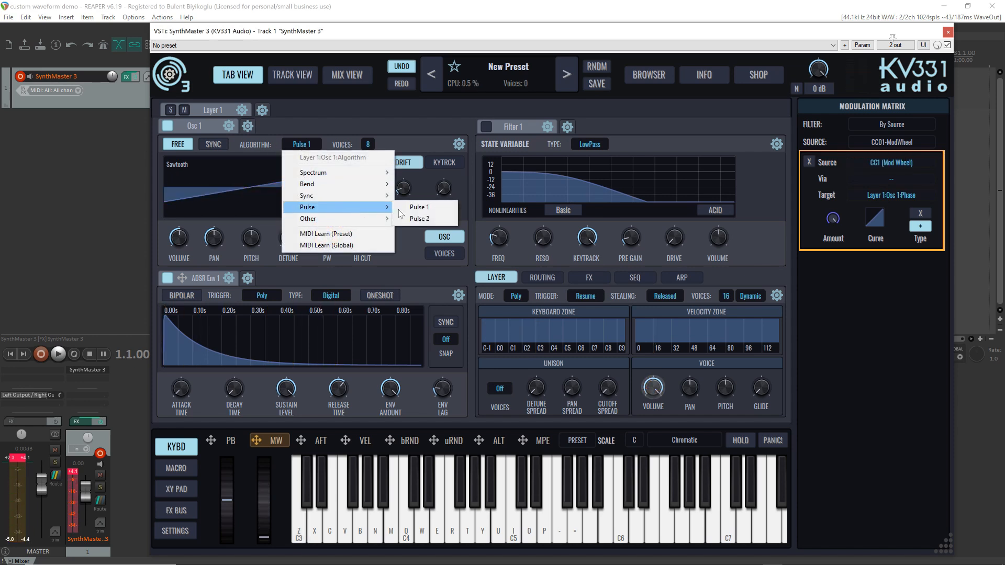
left_click(432, 219)
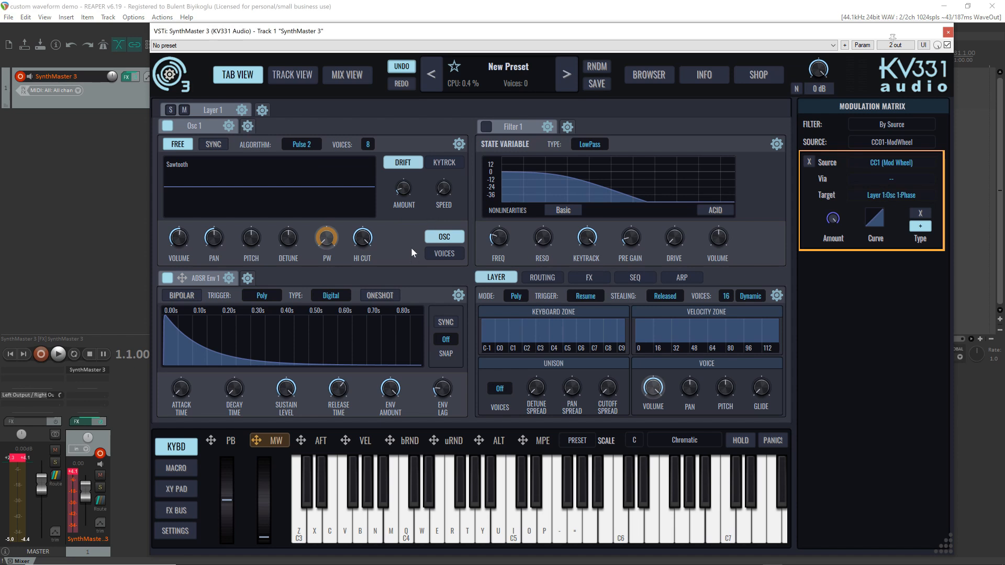
left_click(191, 184)
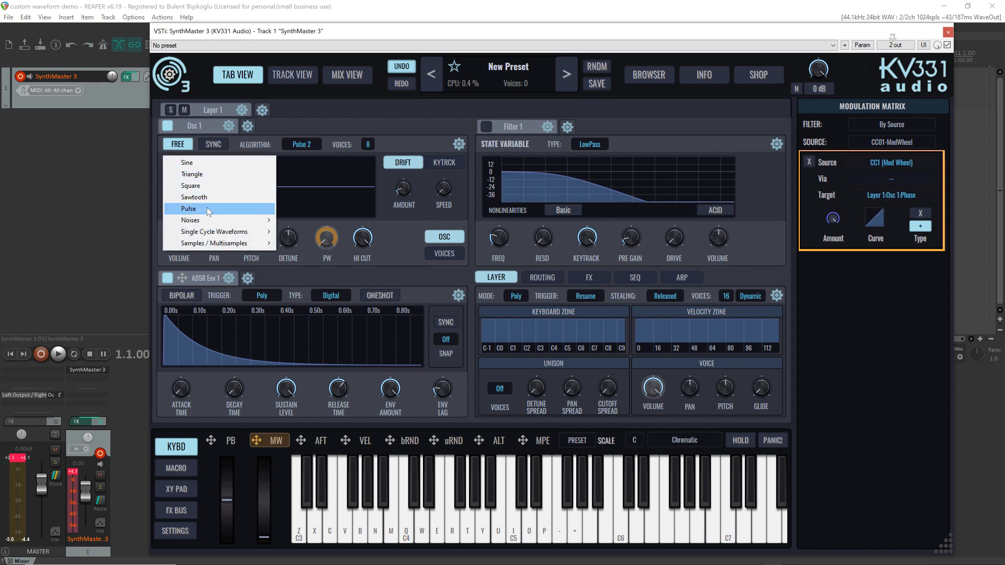
left_click(353, 115)
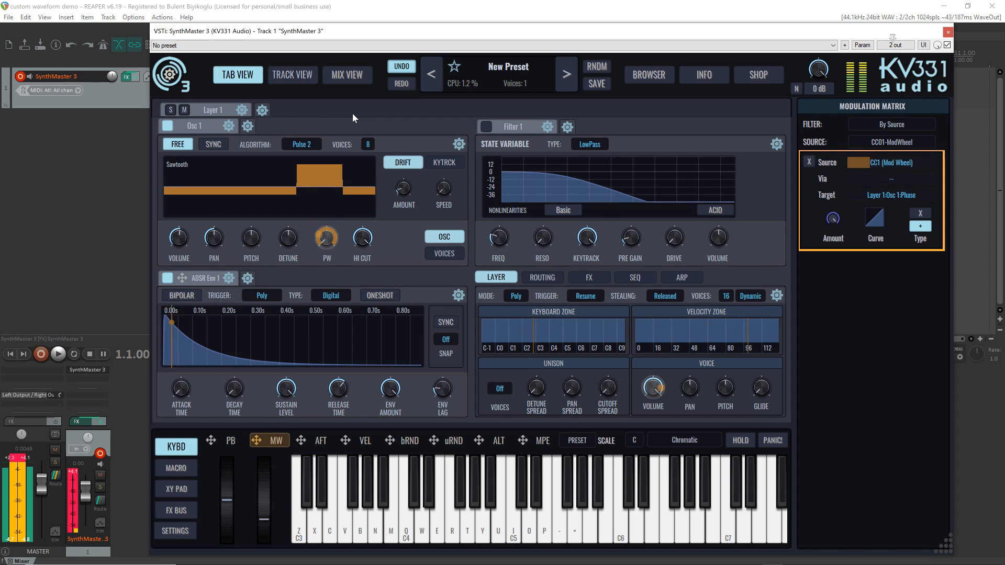
Change Osc 1's waveform to Square
left_click(190, 165)
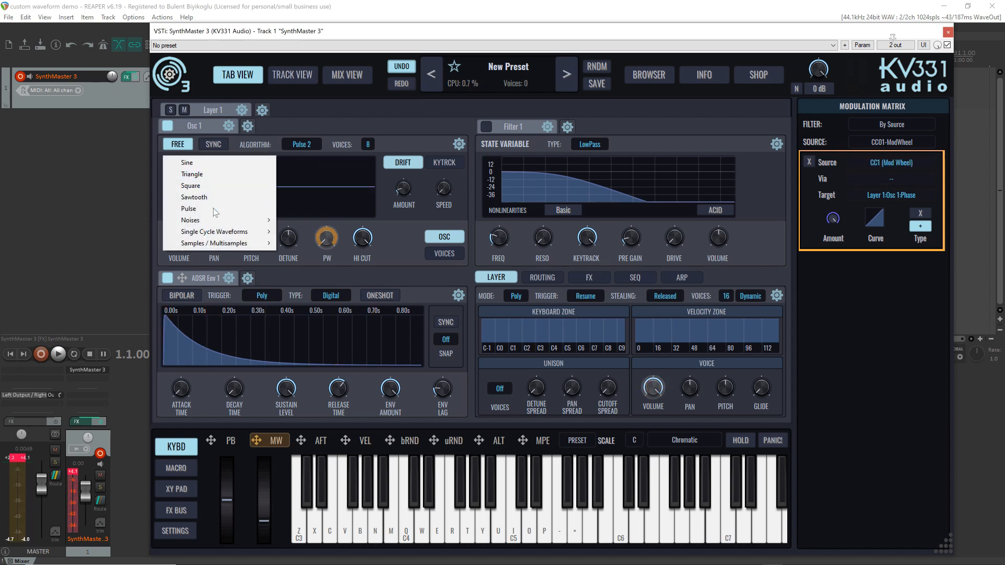
mouse_move(225, 224)
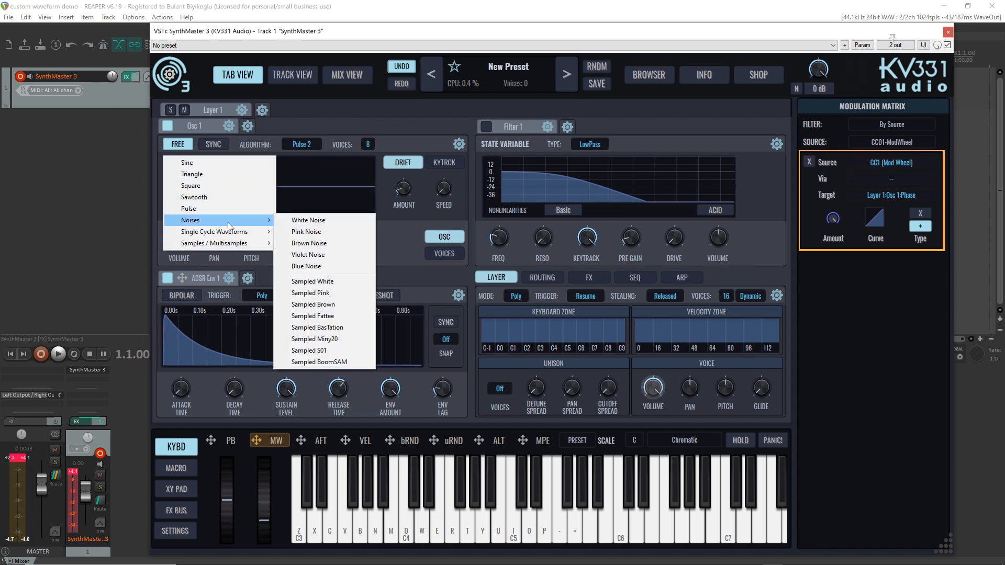
left_click(225, 186)
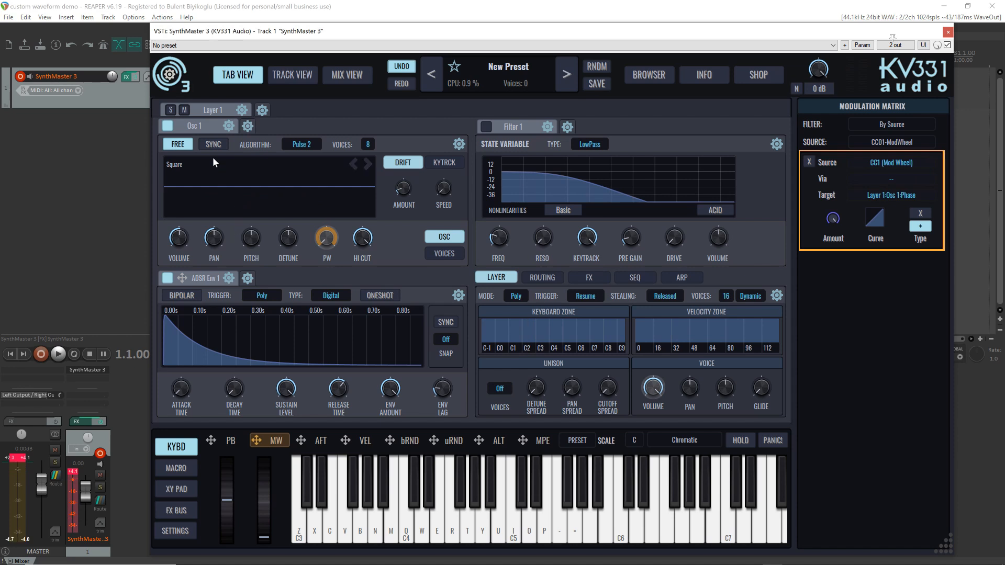
Change Osc 1's algorithm to Bit Crush
left_click(301, 145)
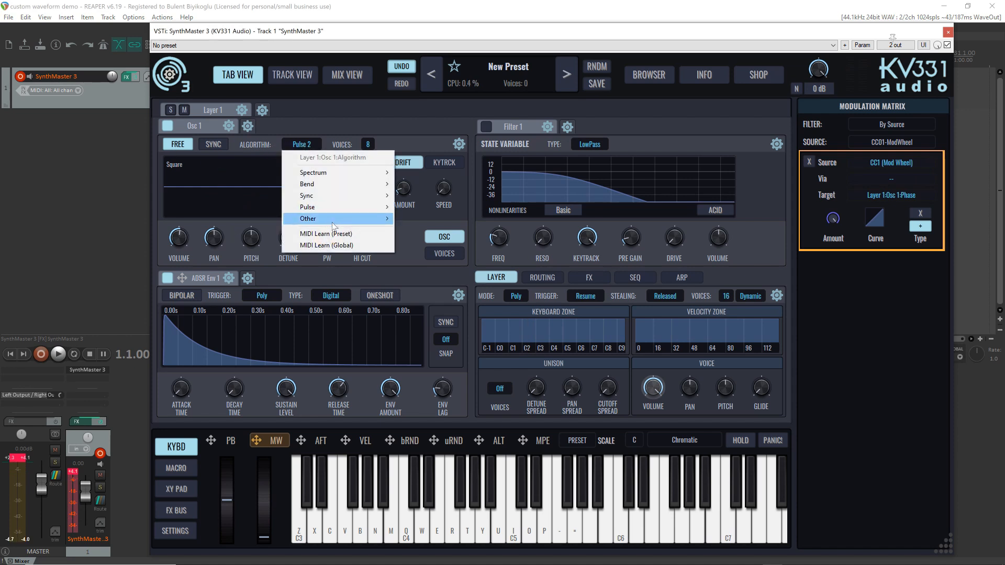
mouse_move(374, 219)
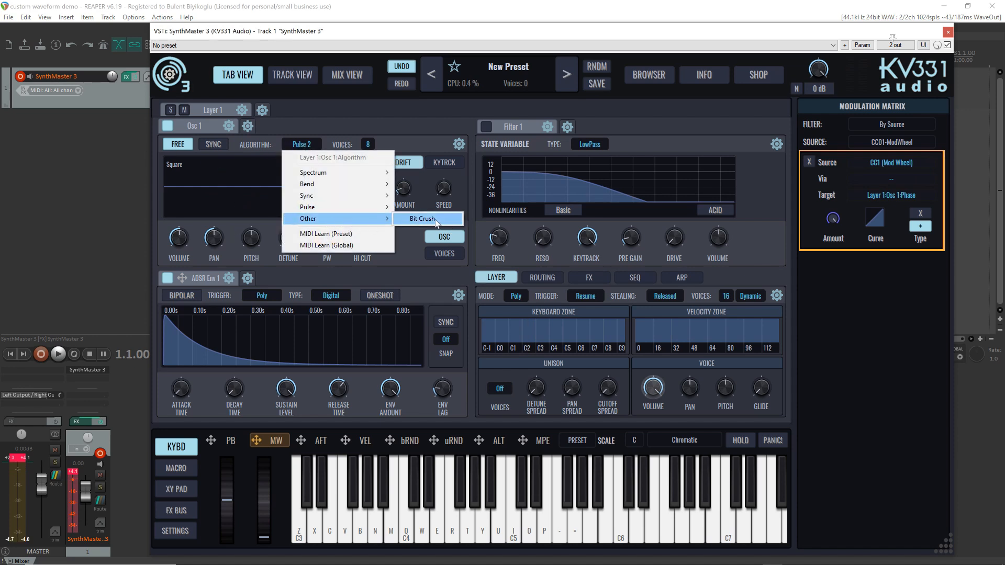
left_click(435, 220)
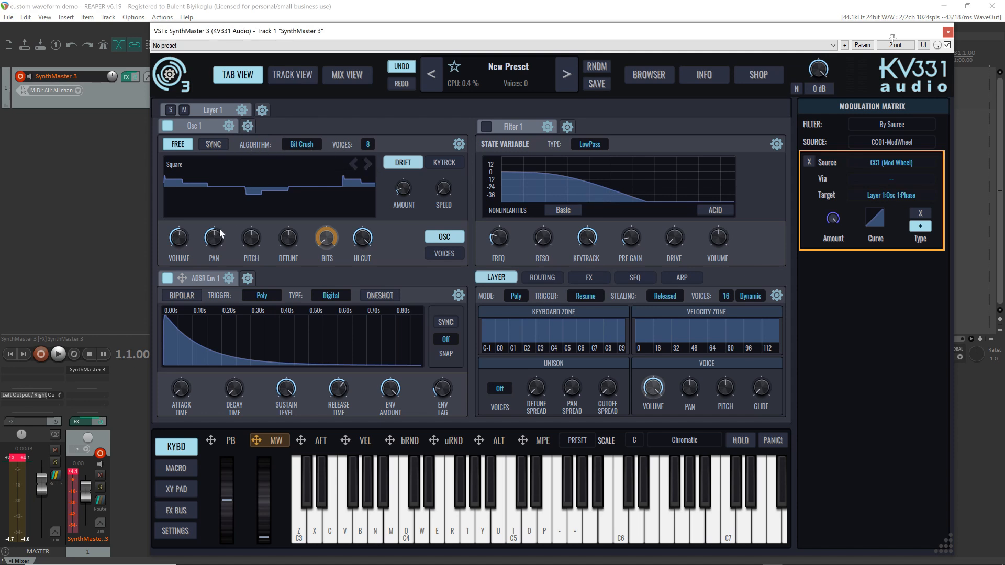
Play a C4 note and try varying Osc 1's pitch by hand
mouse_move(252, 242)
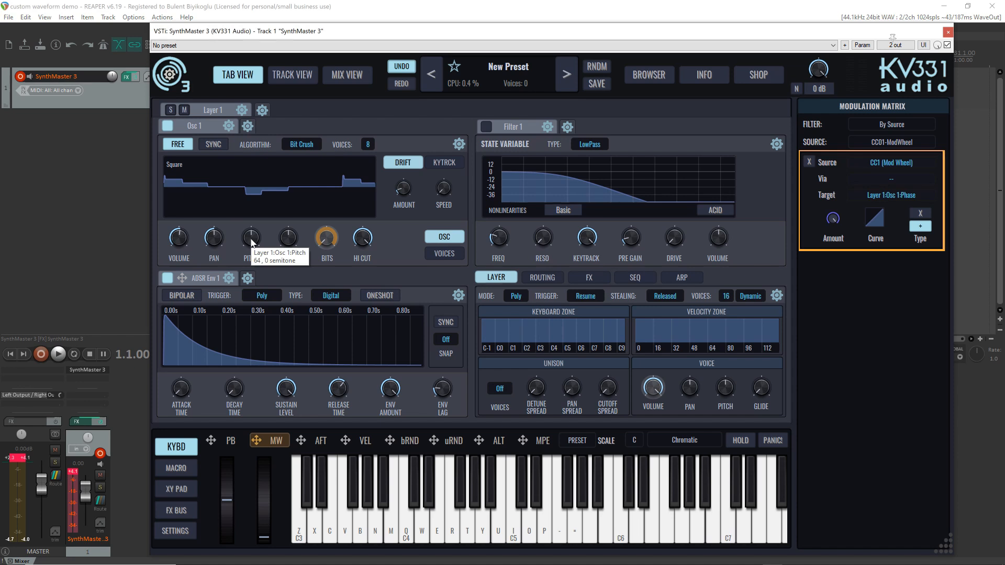
key("q")
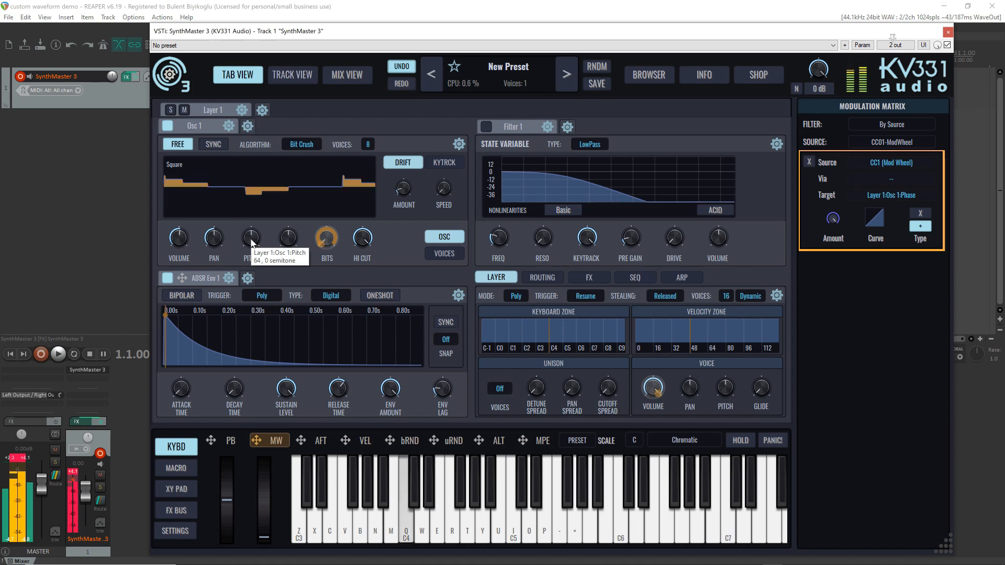
mouse_move(252, 242)
left_mouse_down()
mouse_move(245, 235)
mouse_move(249, 245)
left_mouse_up()
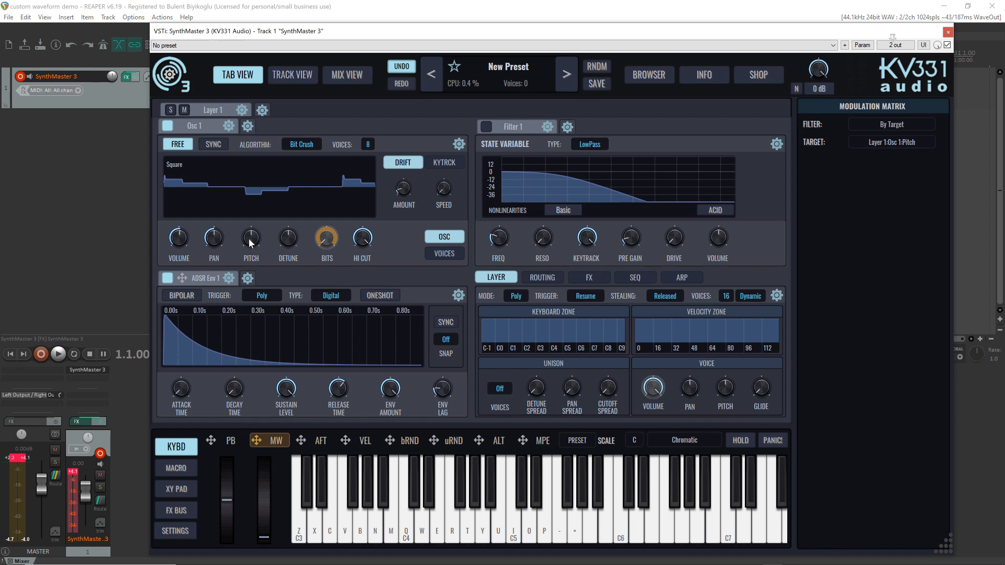
key("q")
Set Osc 1's pitch to 1 octave and 0 semitones using the preset pitch values
right_click(250, 242)
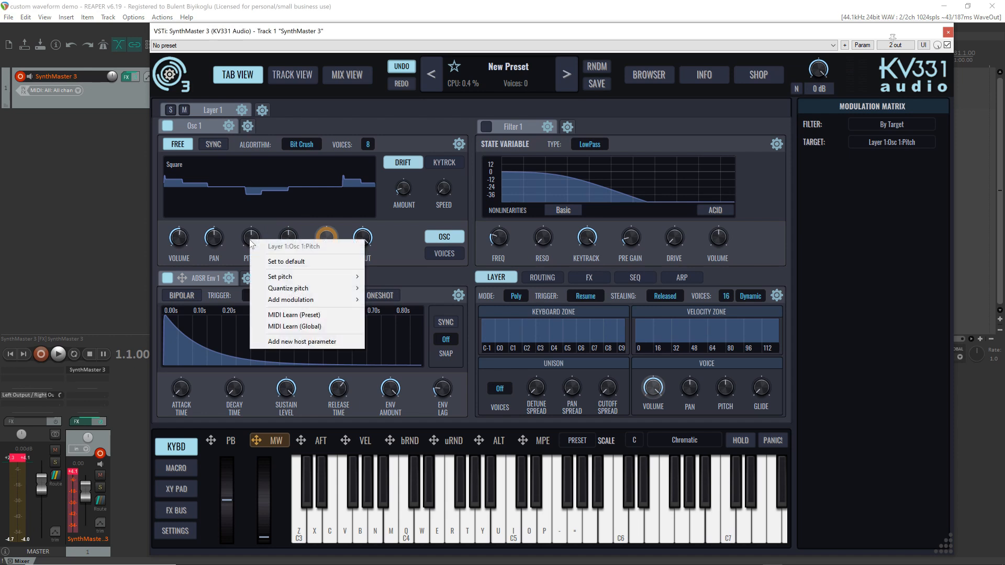
mouse_move(295, 280)
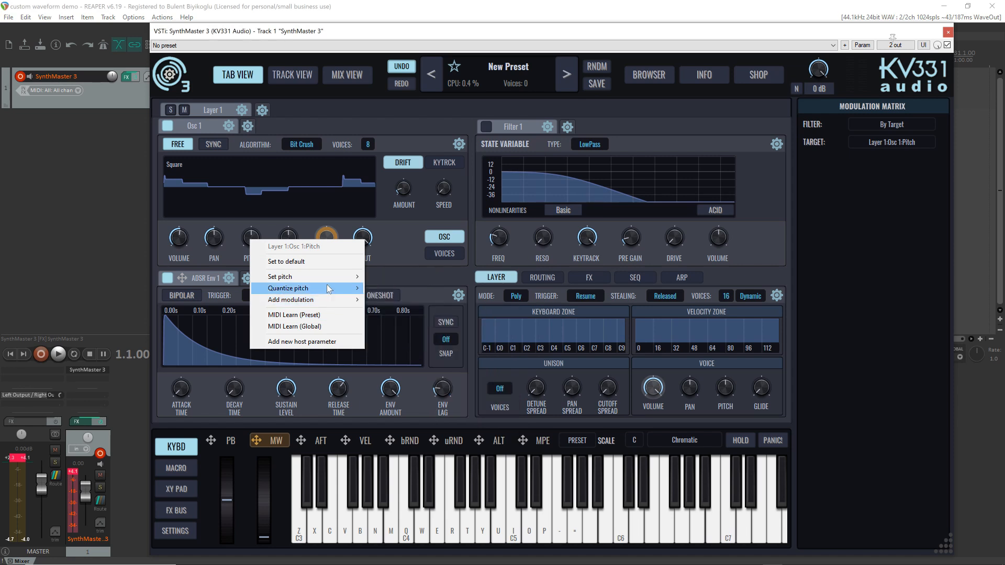
mouse_move(329, 276)
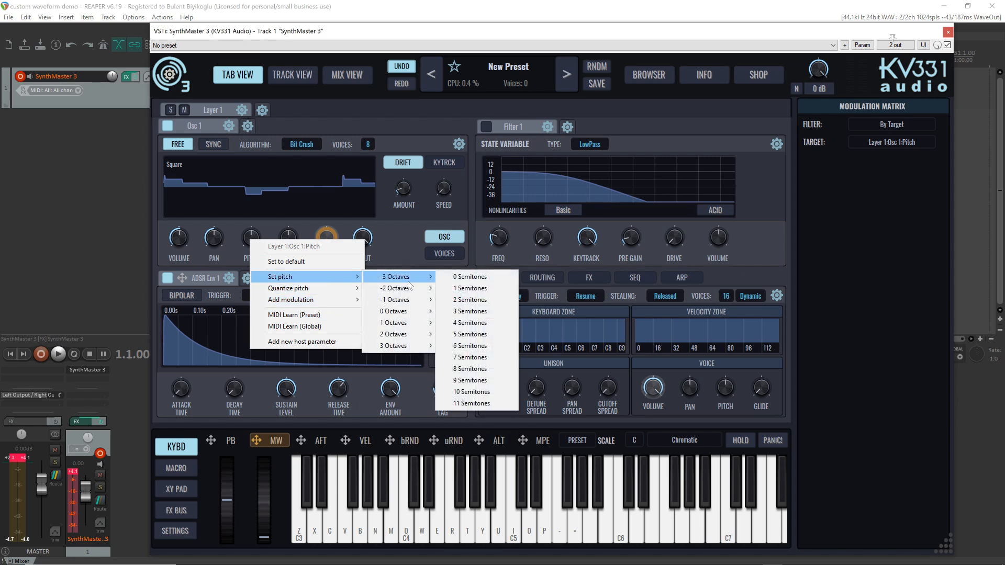
mouse_move(412, 314)
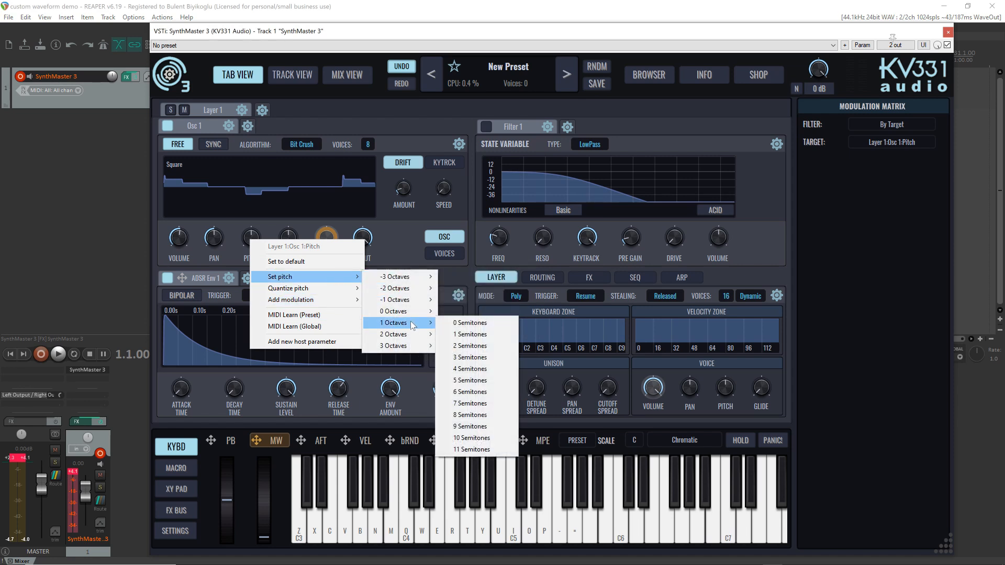
left_click(469, 323)
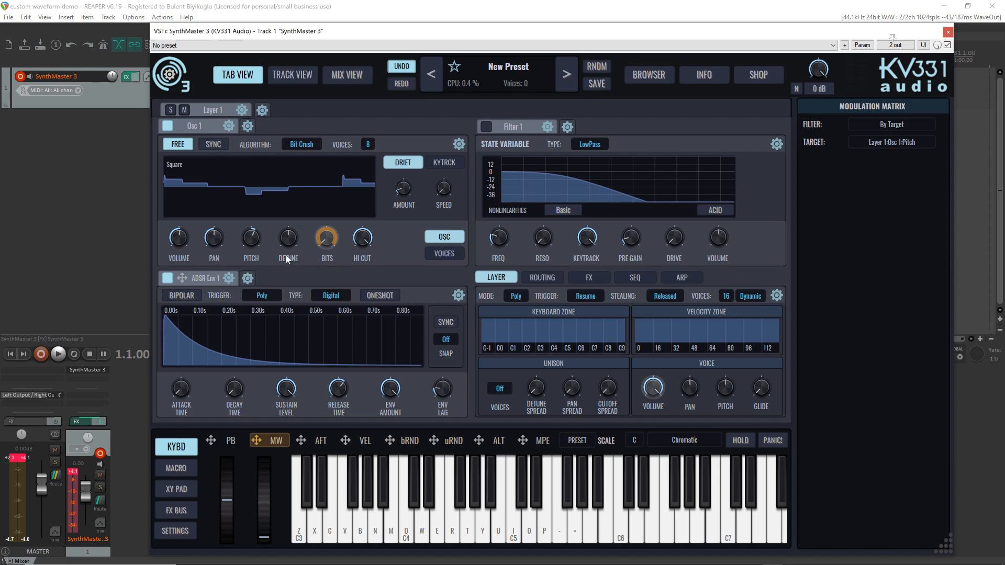
Nudge Osc 1's pitch, reset it to exactly 1 octave and 0 semitones, and audition notes in both octaves
mouse_move(250, 241)
left_mouse_down()
mouse_move(244, 233)
mouse_move(244, 243)
left_mouse_up()
right_click(251, 240)
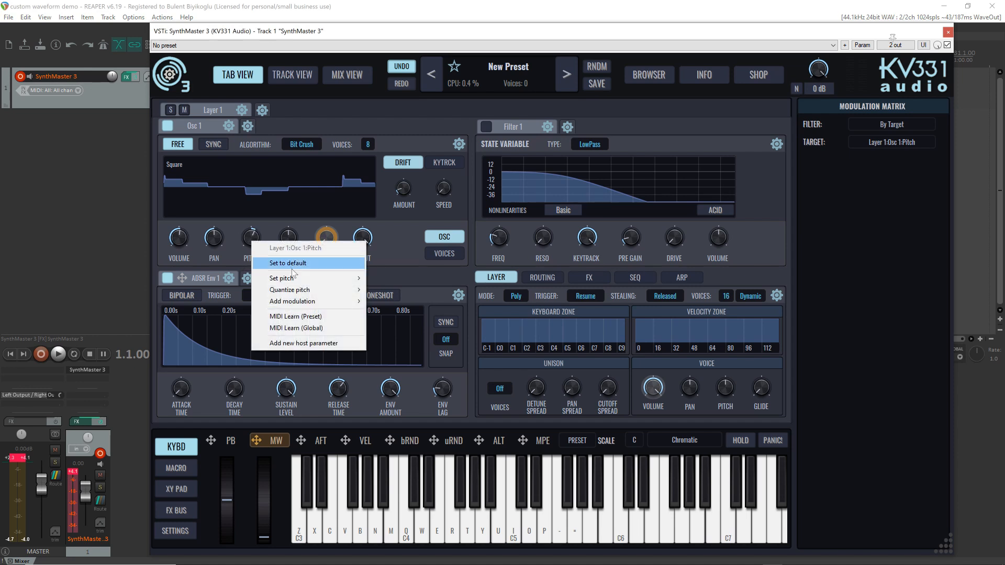
mouse_move(417, 325)
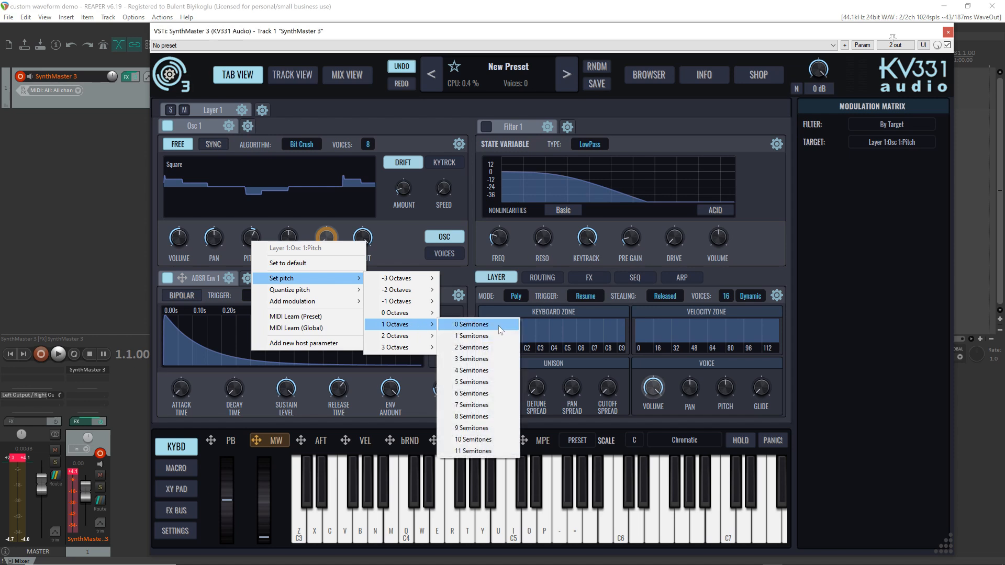
left_click(500, 325)
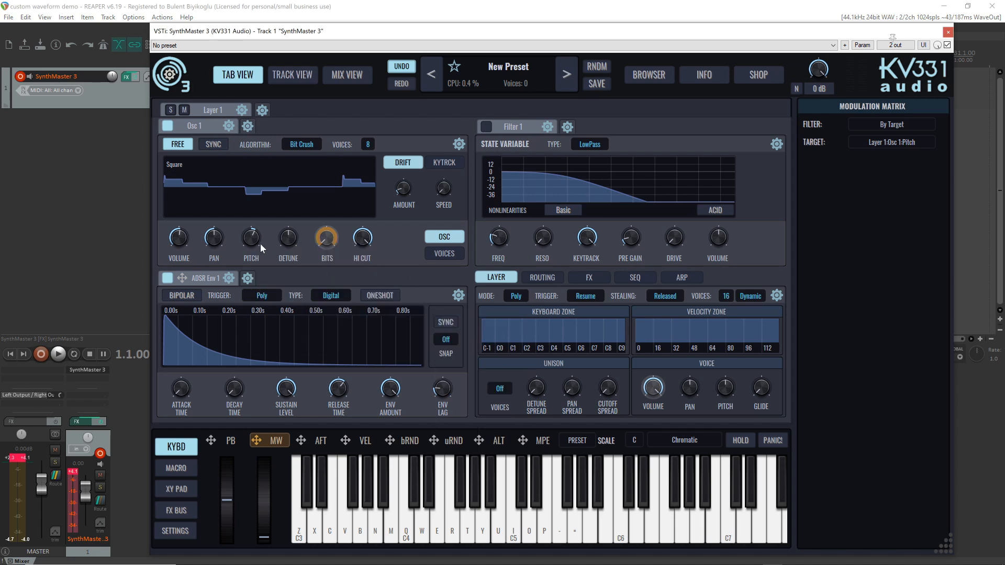
key("q")
key("q")
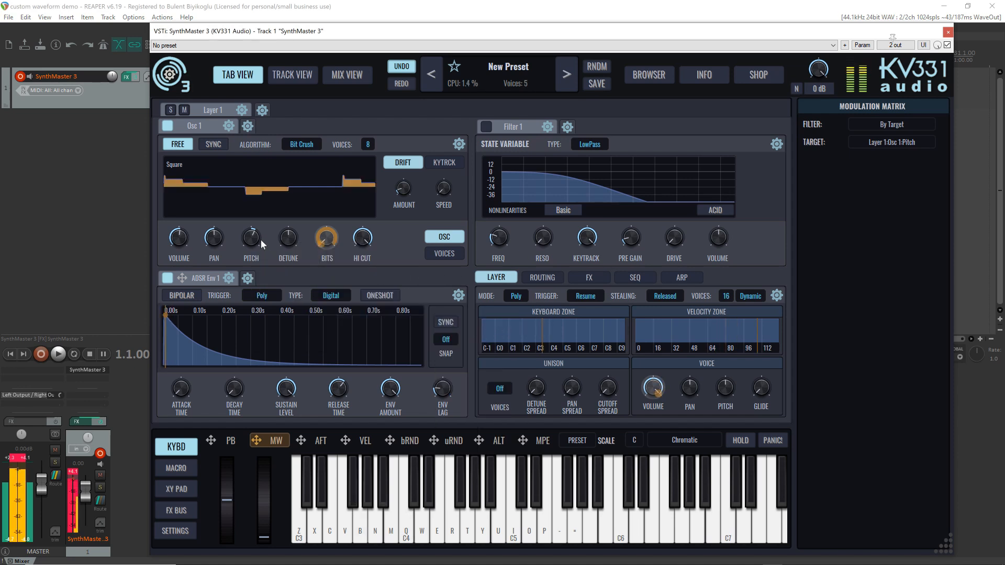
key("v")
key("z")
Add a second ADSR envelope, assign it to modulate Osc 1's pitch, and audition a note
left_click(248, 277)
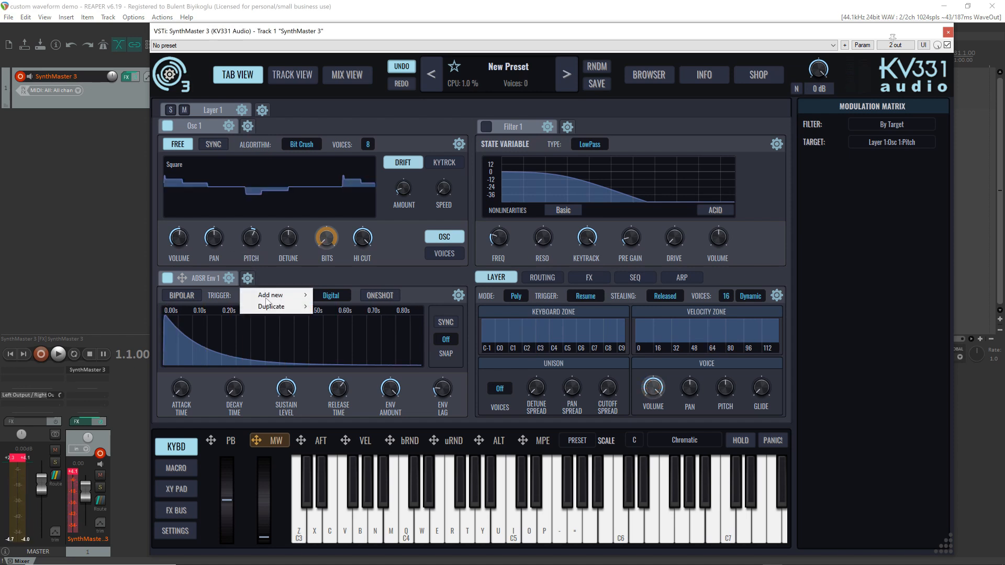
mouse_move(268, 298)
left_click(348, 295)
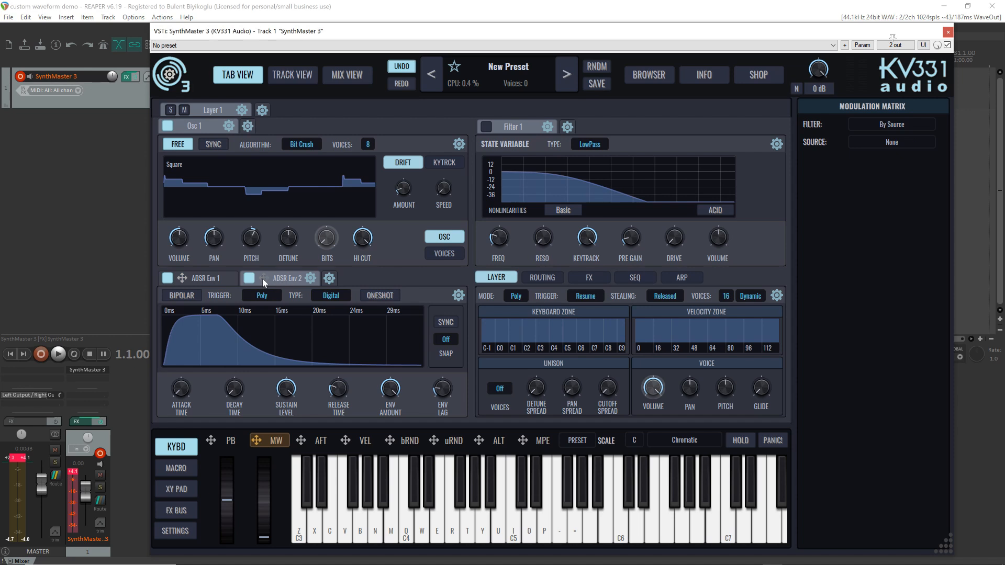
left_click_drag(262, 278, 252, 239)
left_click_drag(266, 278, 251, 240)
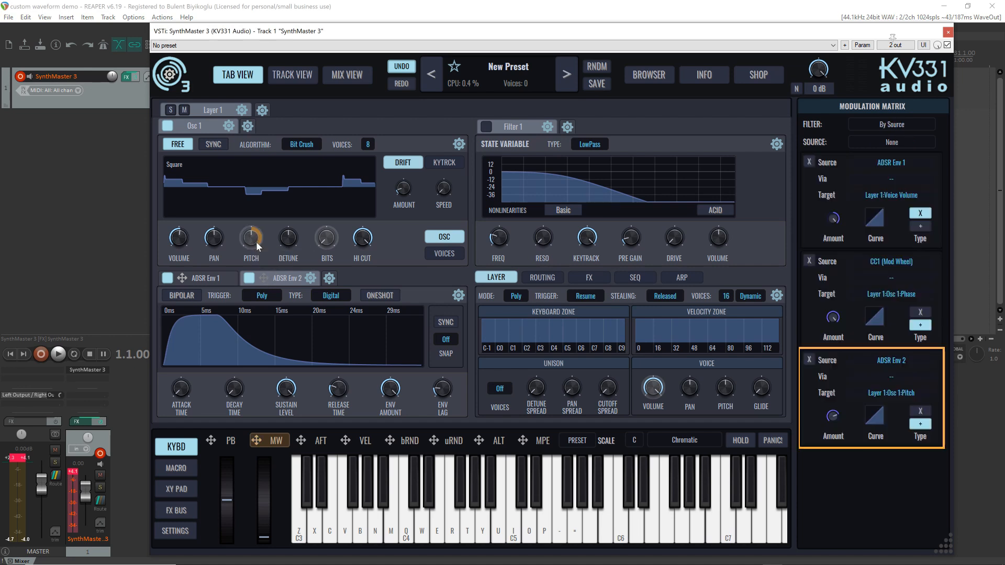
key("q")
Shape ADSR Env 2 with a minimal attack time, a longer decay time and a lower sustain level
left_click(261, 276)
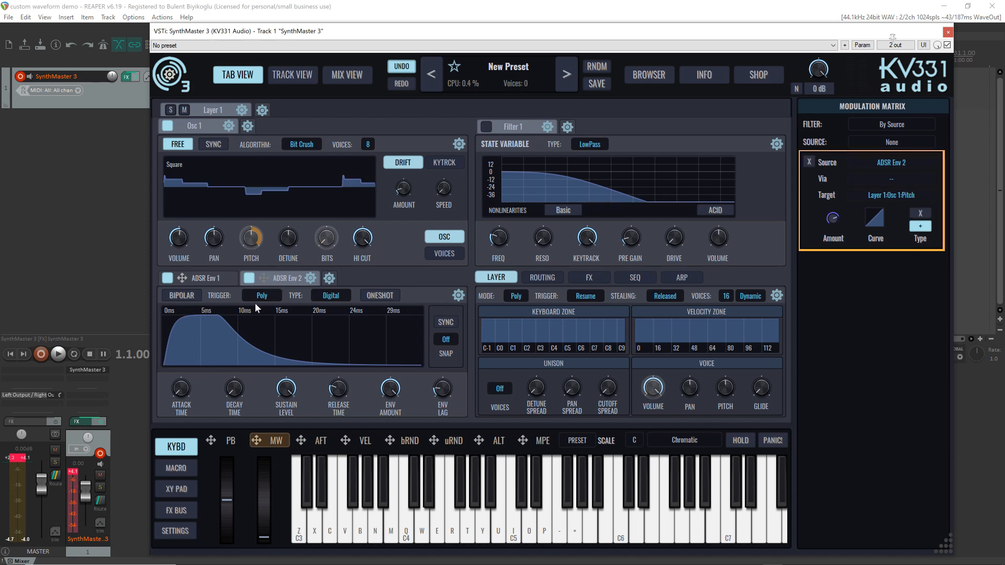
left_click(178, 388)
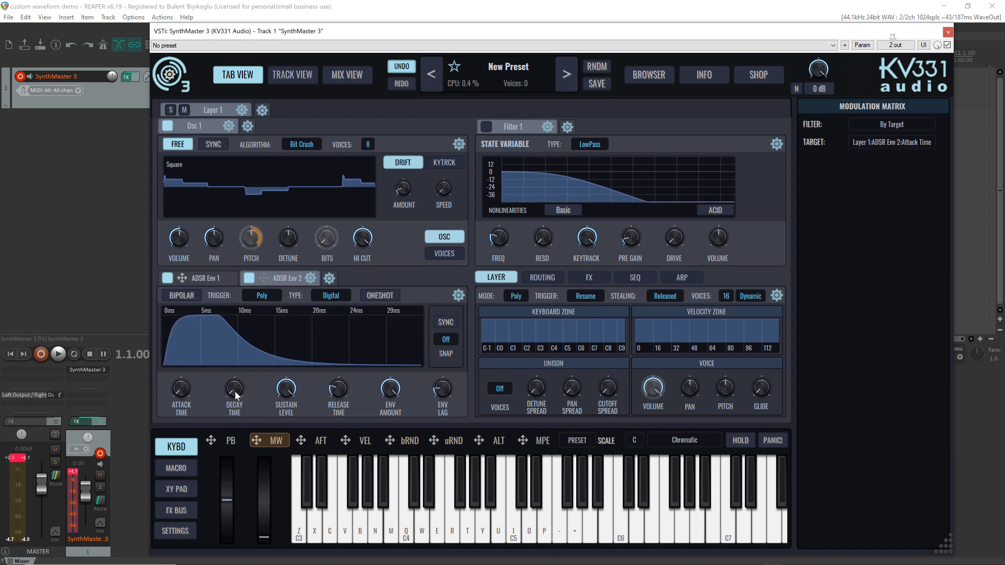
left_click_drag(235, 395, 234, 346)
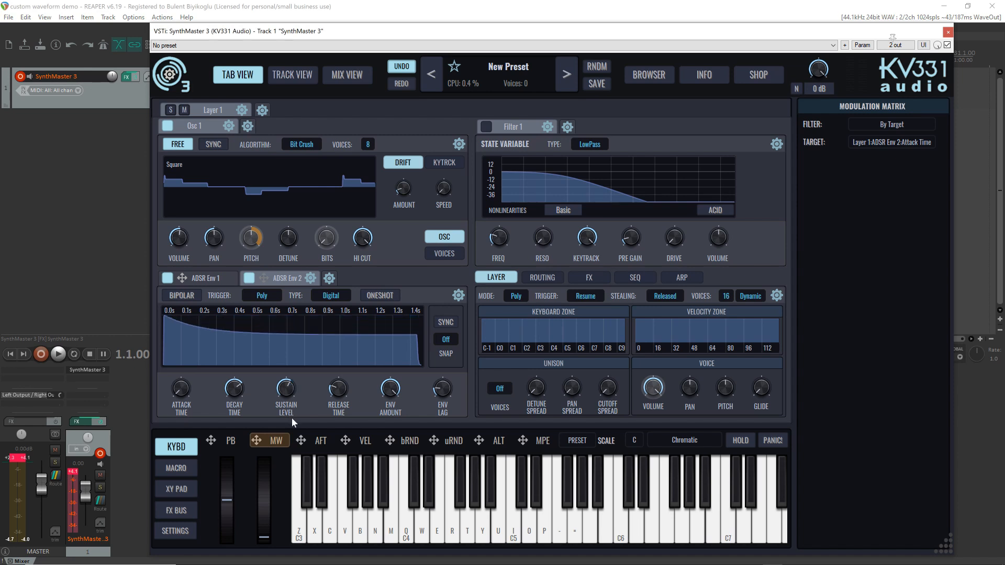
left_click_drag(291, 417, 296, 422)
Change Osc 1's algorithm to the Lowpass spectrum type
left_click(301, 144)
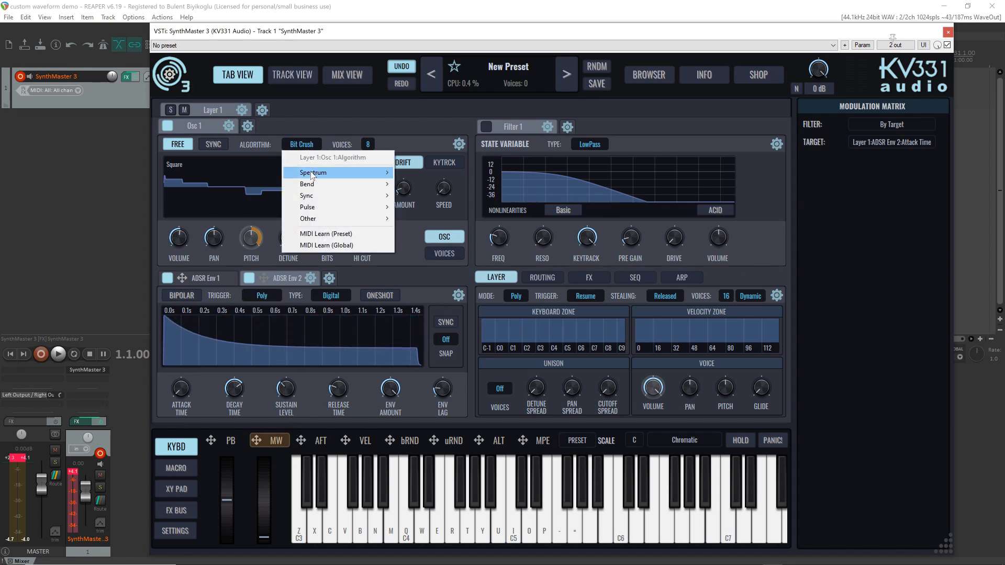
mouse_move(312, 174)
left_click(436, 171)
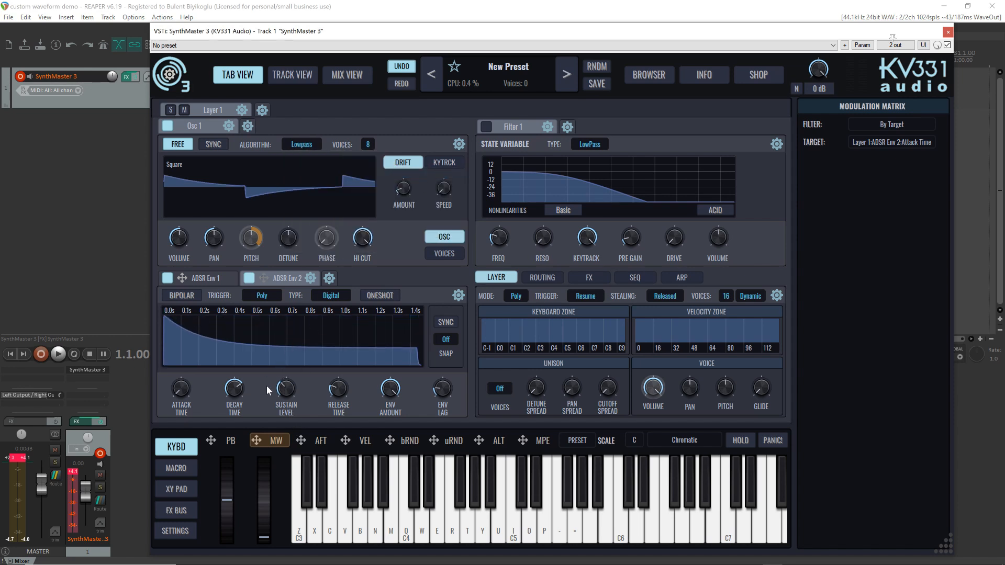
Lengthen ADSR Env 2's decay to about 4 seconds, extend its release, flatten both slopes, and audition the pitch sweep on C4
left_click_drag(235, 390, 230, 383)
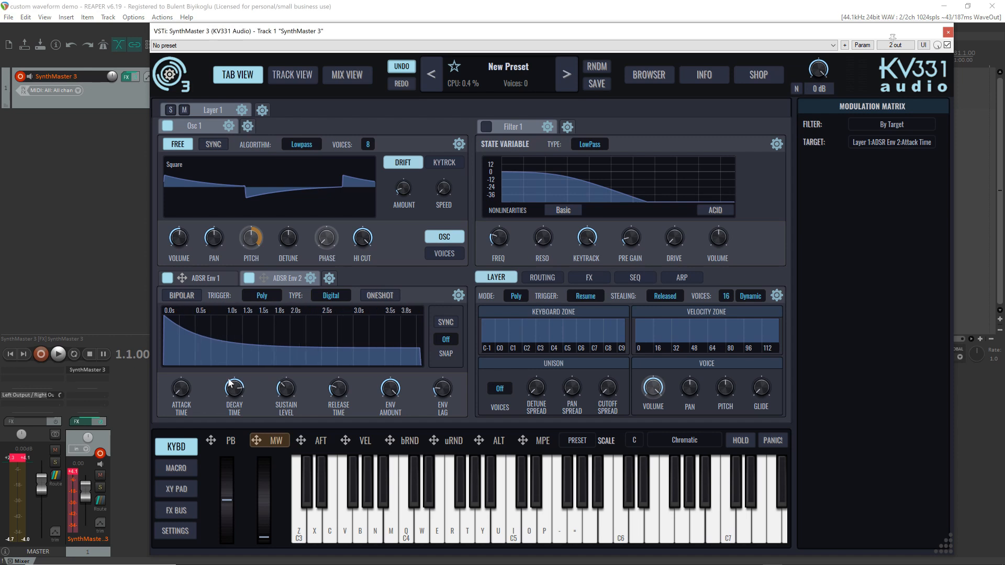
left_click_drag(344, 392, 331, 356)
left_click_drag(243, 348, 240, 336)
mouse_move(371, 365)
left_mouse_down()
mouse_move(370, 345)
mouse_move(372, 355)
left_mouse_up()
key("q")
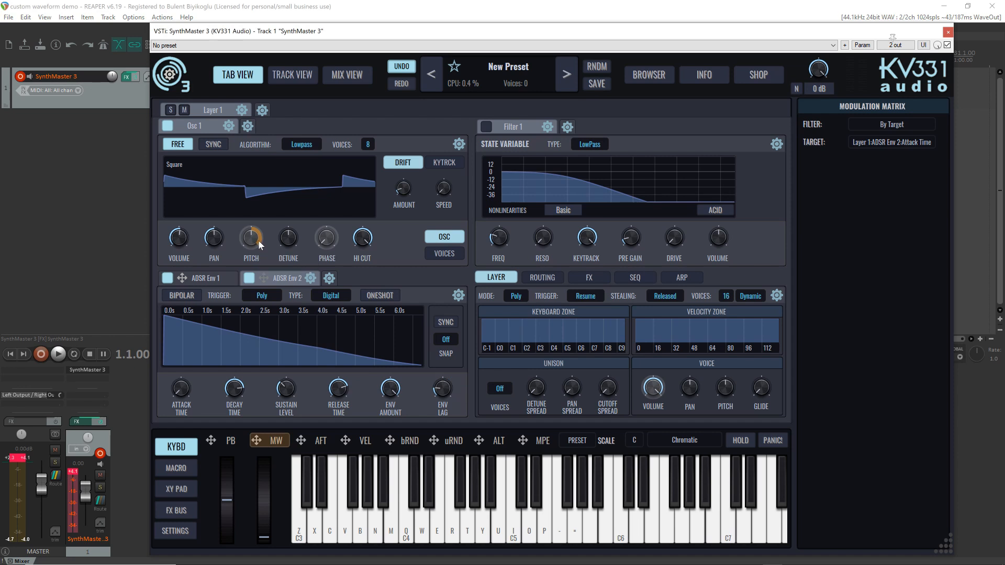
key("q")
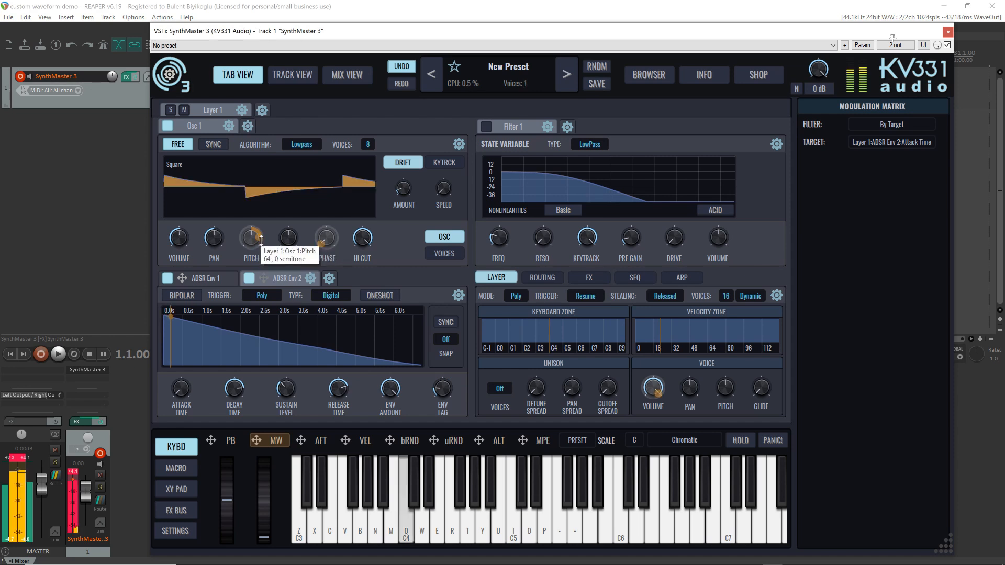
Quantize Osc 1's pitch to the Major scale
left_click(250, 244)
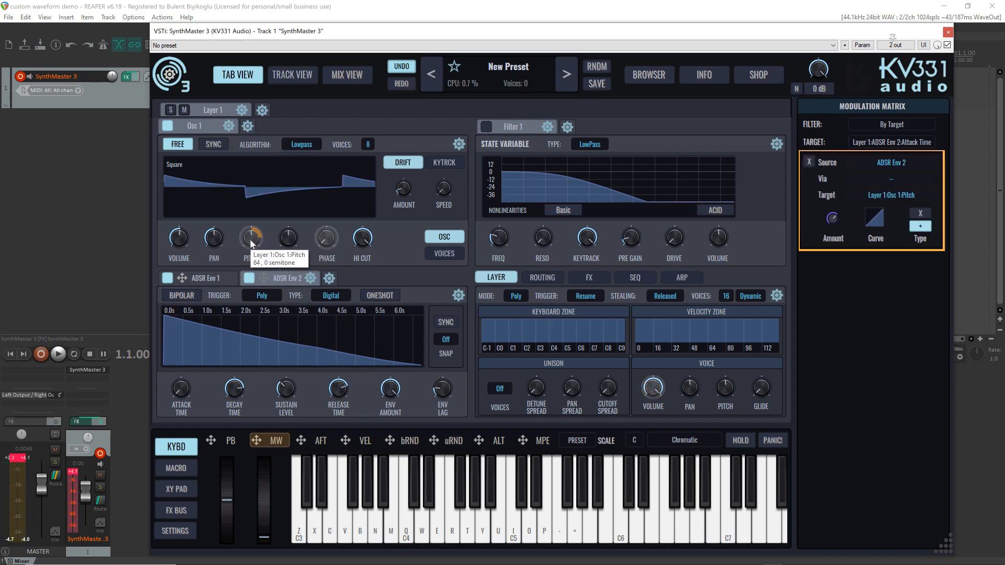
right_click(251, 243)
mouse_move(306, 303)
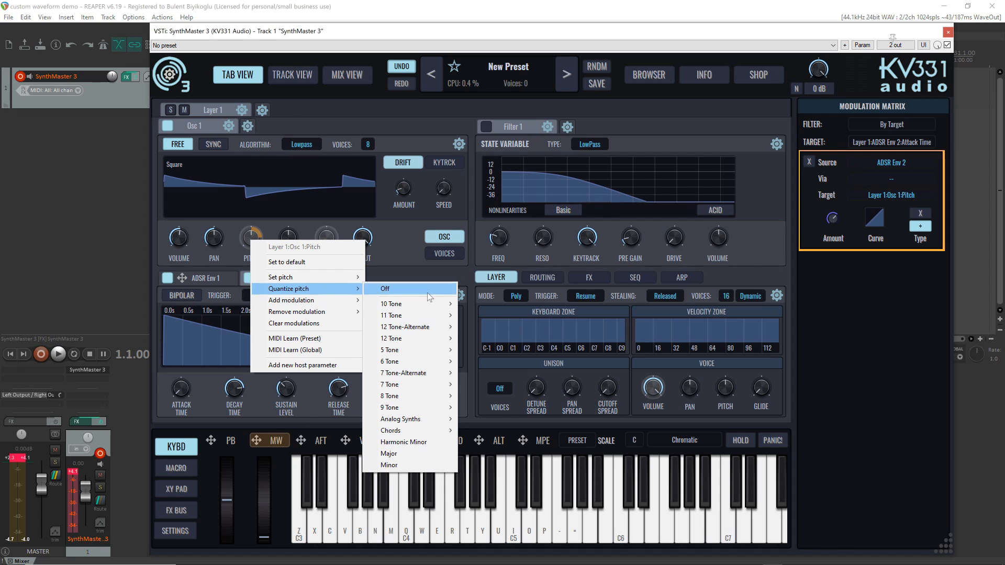
left_click(409, 453)
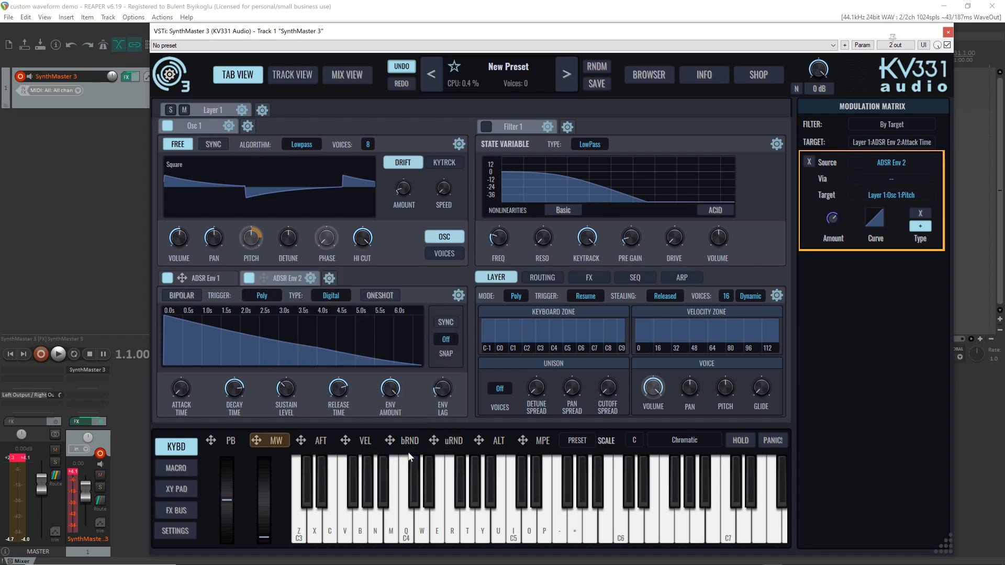
Audition the quantized pitch sweep and shorten ADSR Env 2's decay to about 1.8 seconds
left_click(406, 473)
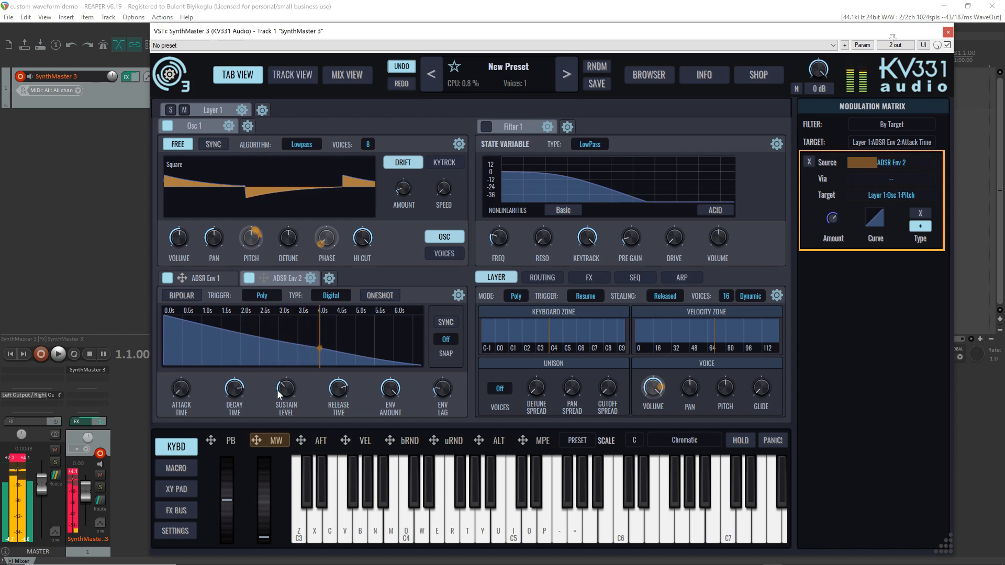
left_click_drag(235, 396, 239, 402)
key("z")
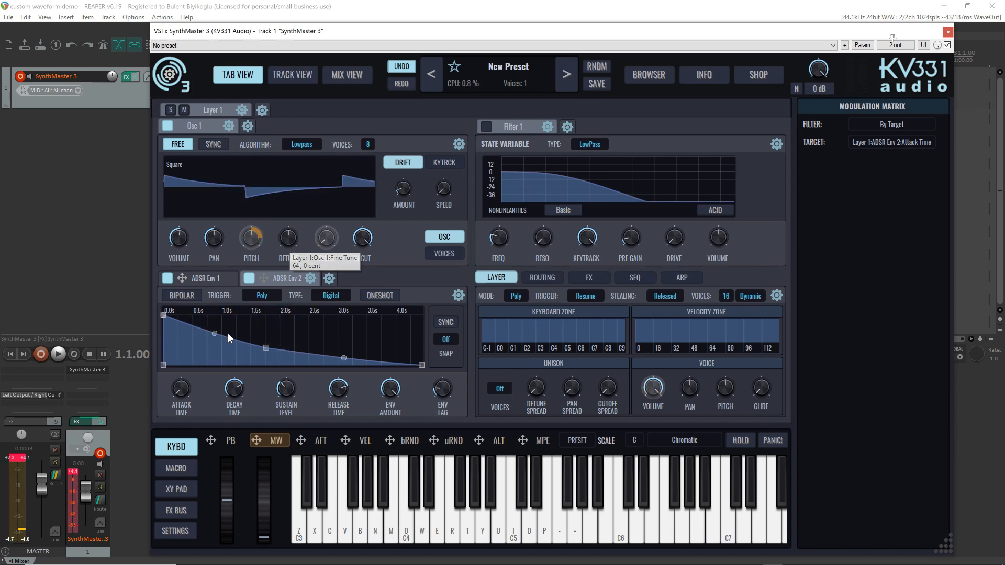
Lengthen ADSR Env 1's release to about 1.9 seconds and audition the fading notes
left_click(212, 278)
left_click_drag(335, 386, 334, 381)
key("z")
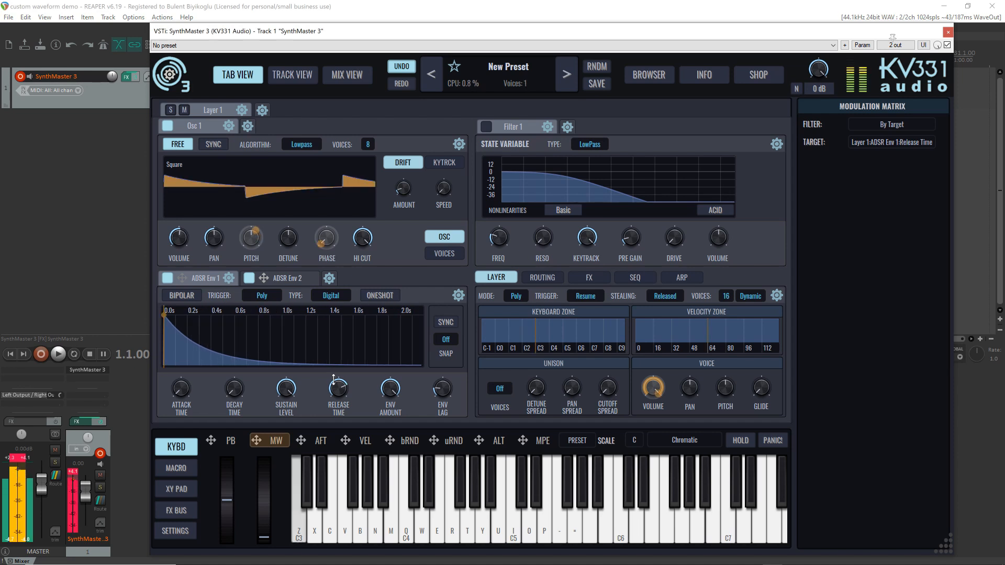
key("q")
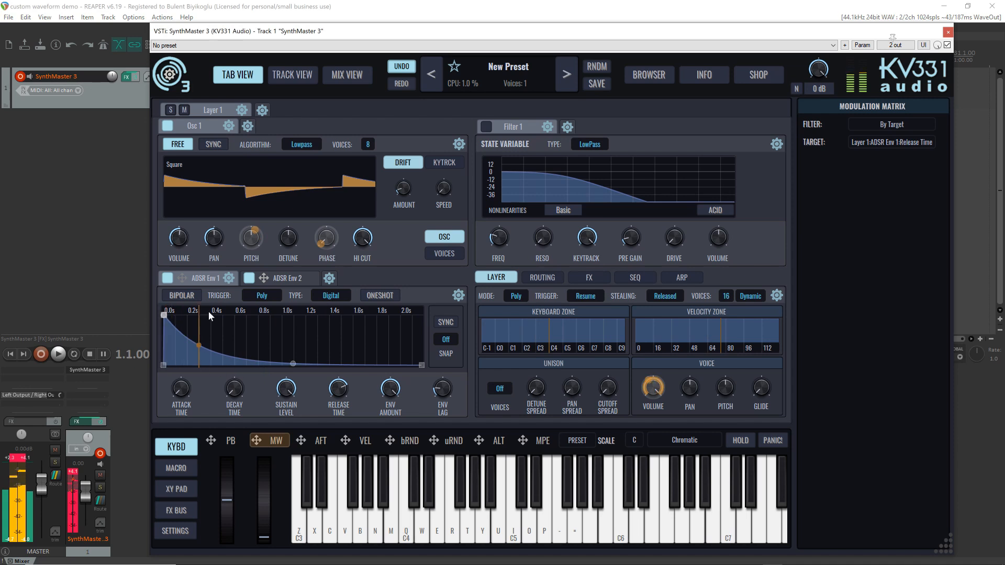
Raise ADSR Env 2's attack time to about 2.4 seconds and audition the rising and falling pitch on C3
left_click_drag(264, 278, 252, 237)
left_click(278, 278)
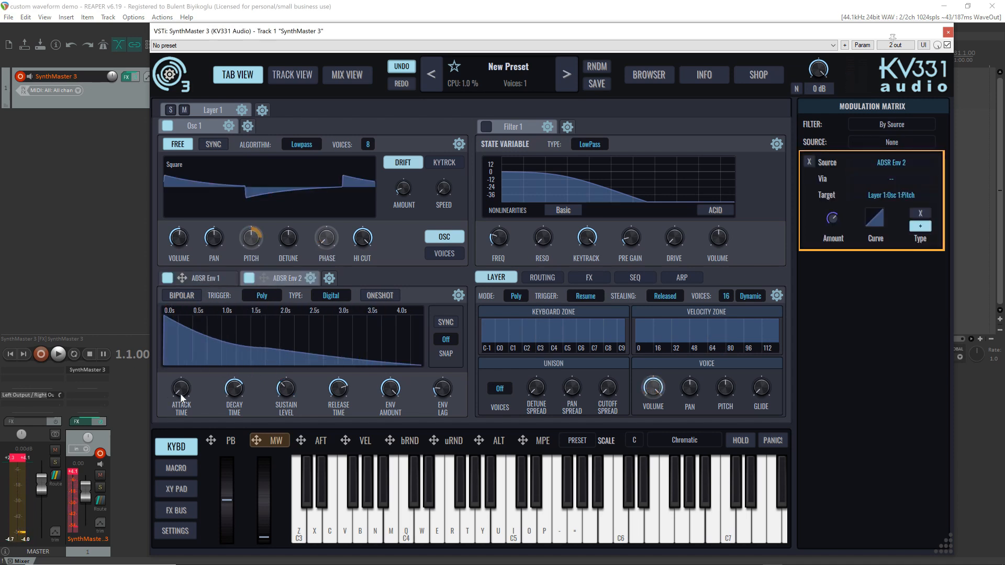
left_click_drag(180, 392, 209, 332)
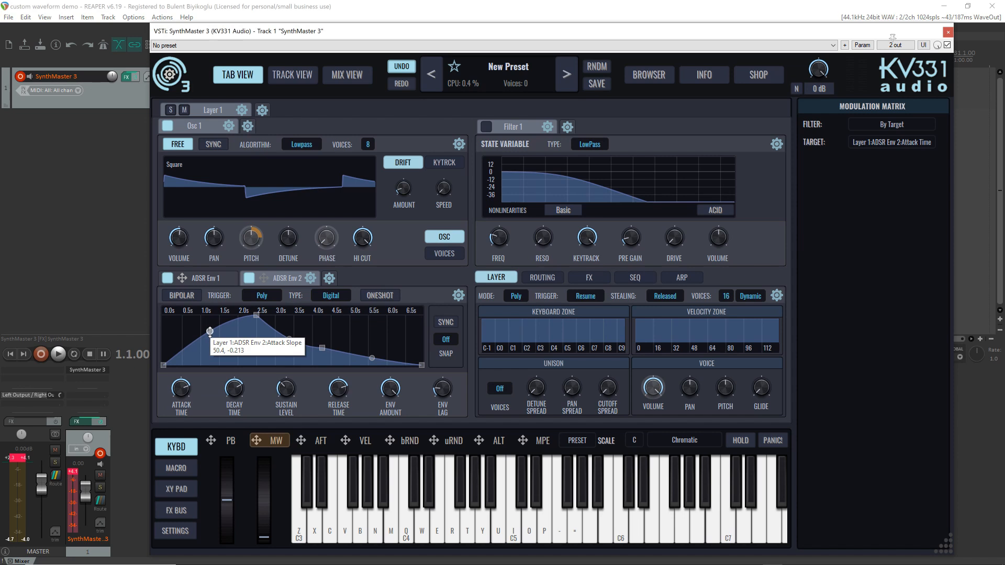
key("z")
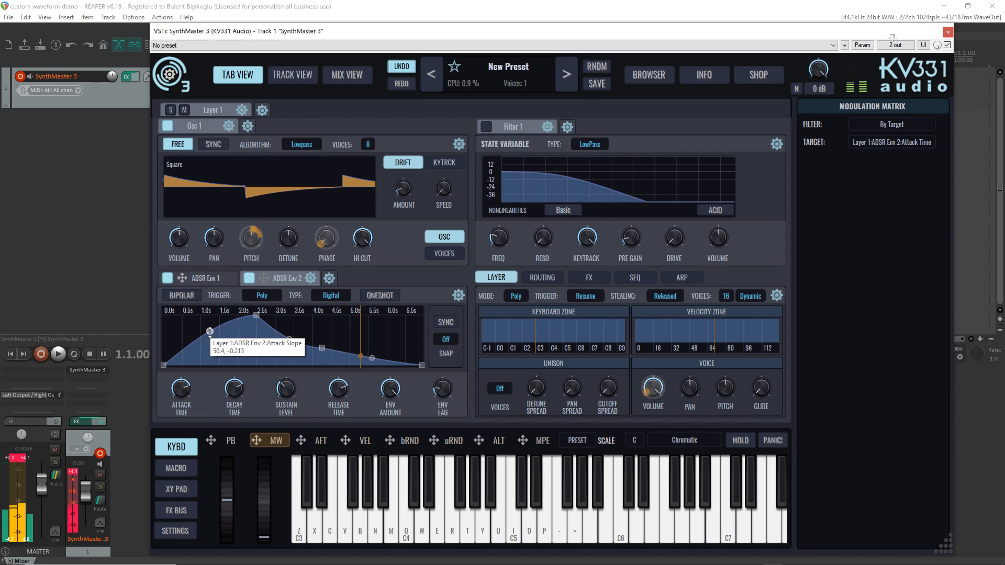
Quantize Osc 1's pitch to the Arabic scale from the 7 Tone-Alternate group and audition it on C3
right_click(252, 241)
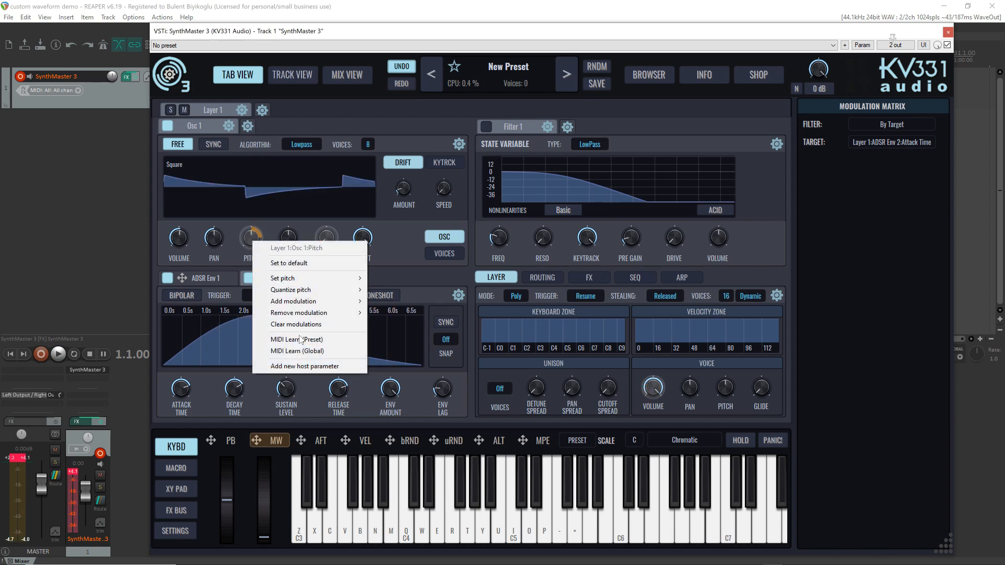
mouse_move(332, 292)
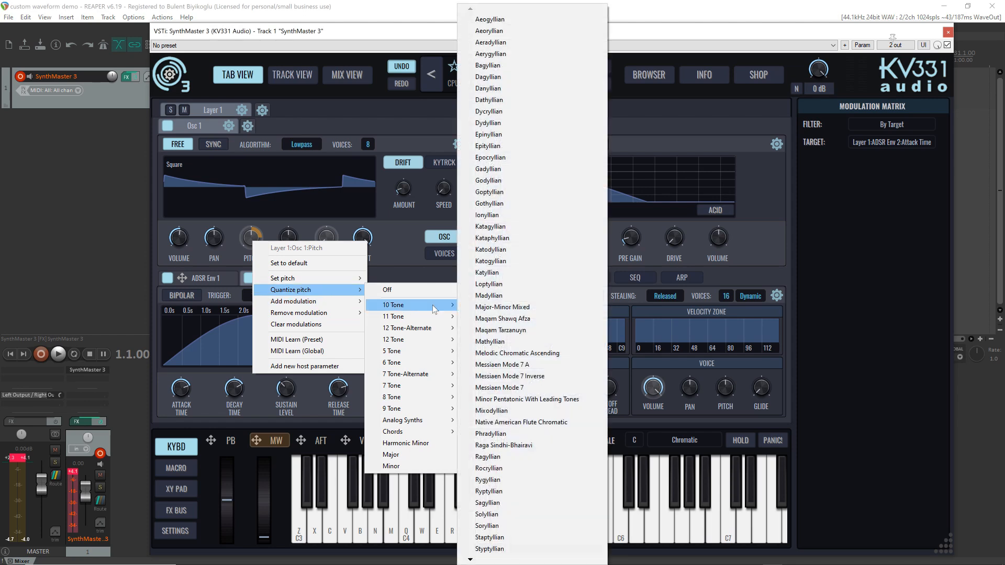
mouse_move(432, 373)
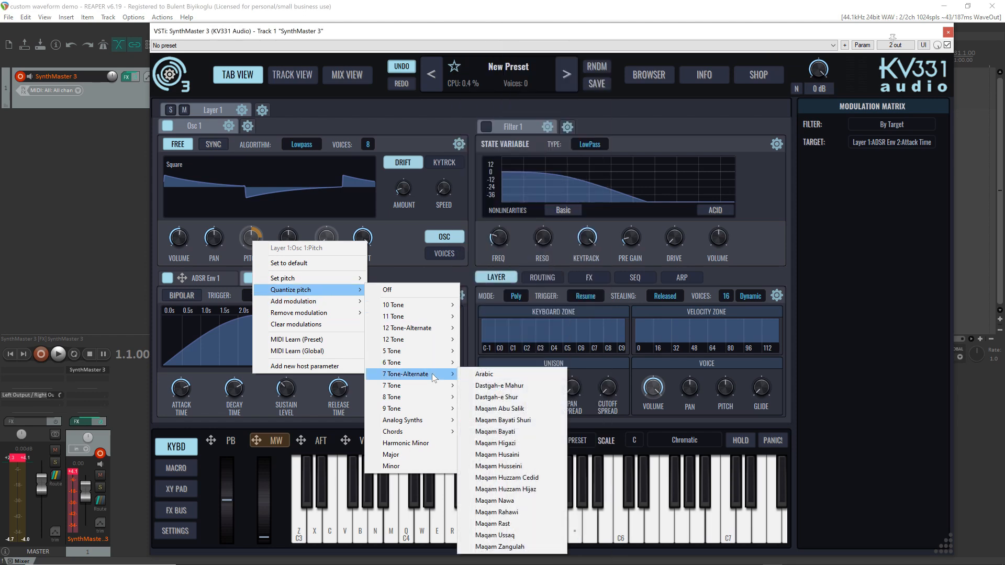
left_click(495, 374)
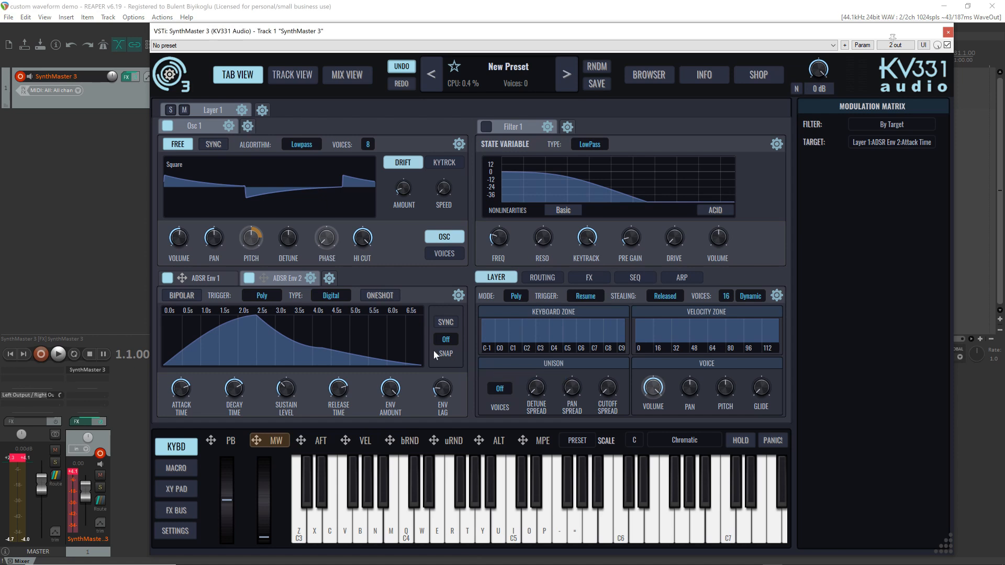
key("z")
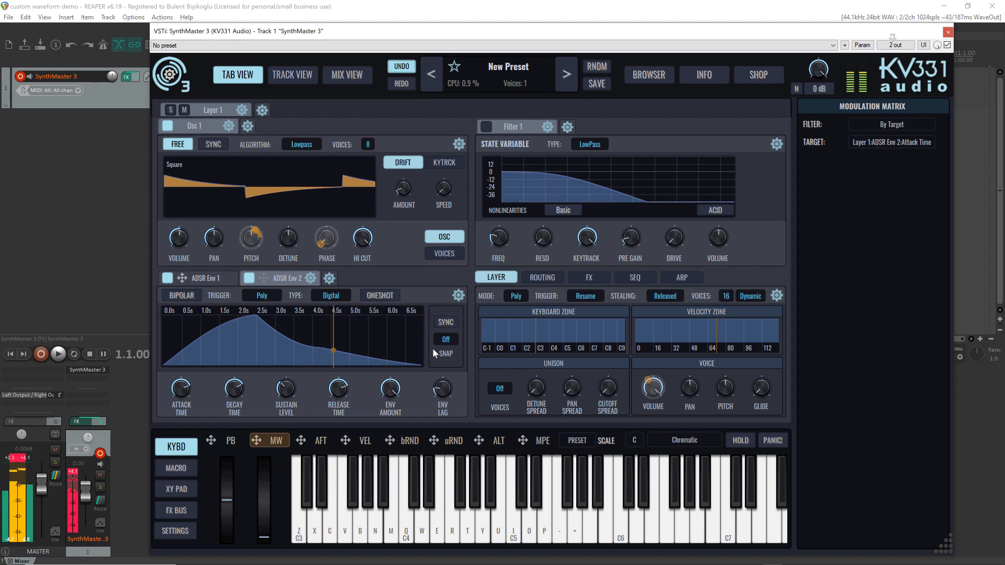
Look through the 7 Tone scales available for quantizing Osc 1's pitch
right_click(250, 239)
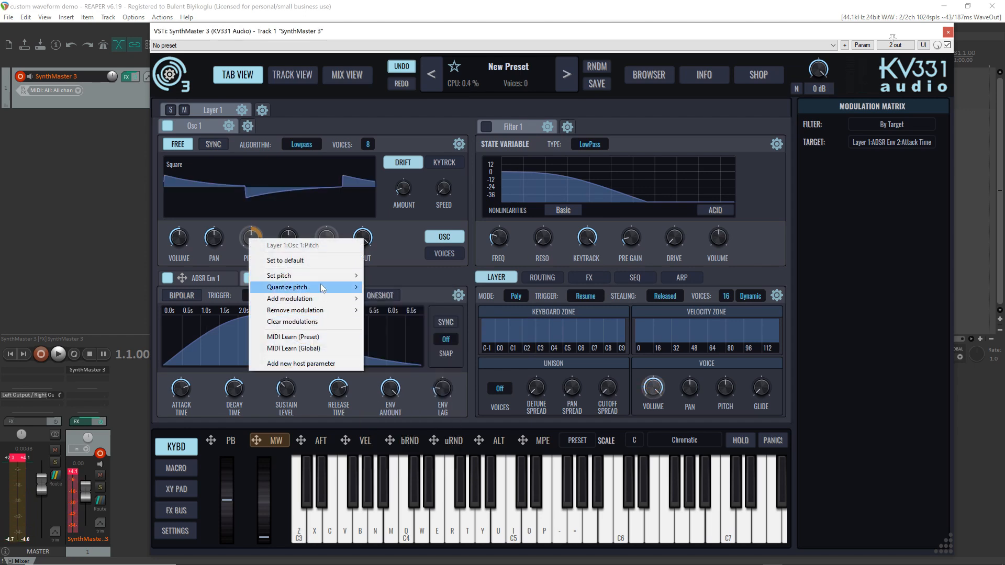
mouse_move(417, 385)
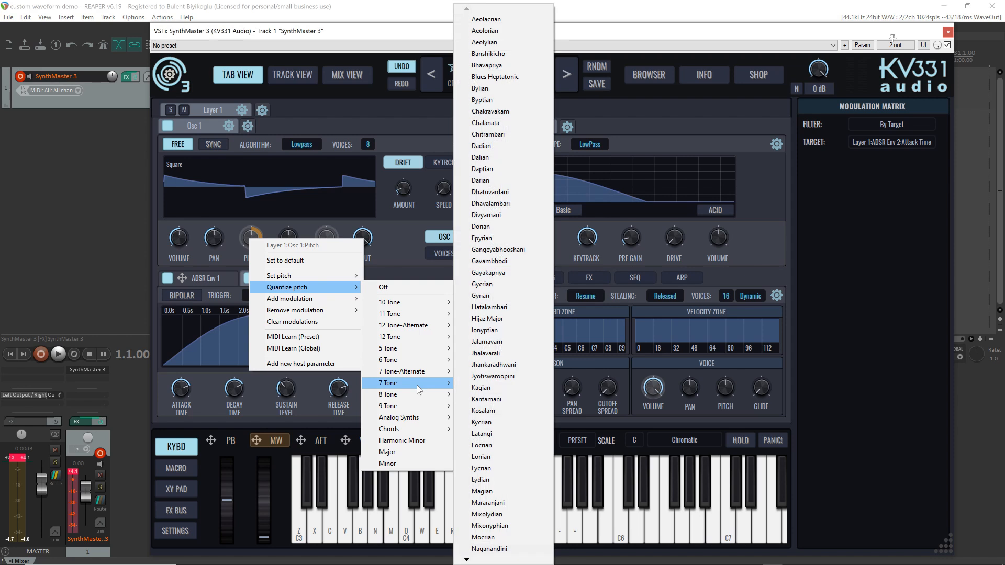
left_click(514, 109)
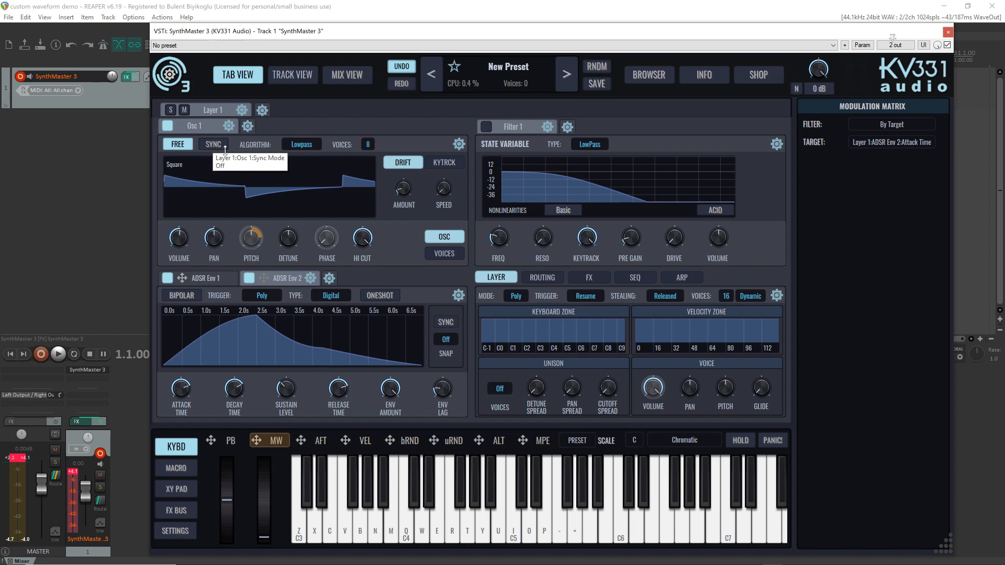
Look through the Sync algorithm variants available for Osc 1
left_click(300, 146)
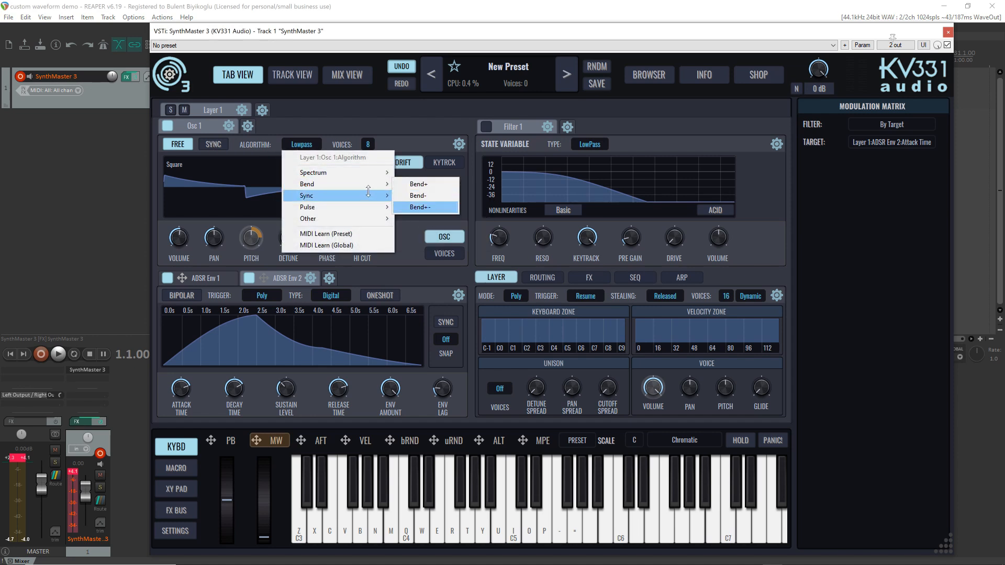
mouse_move(368, 194)
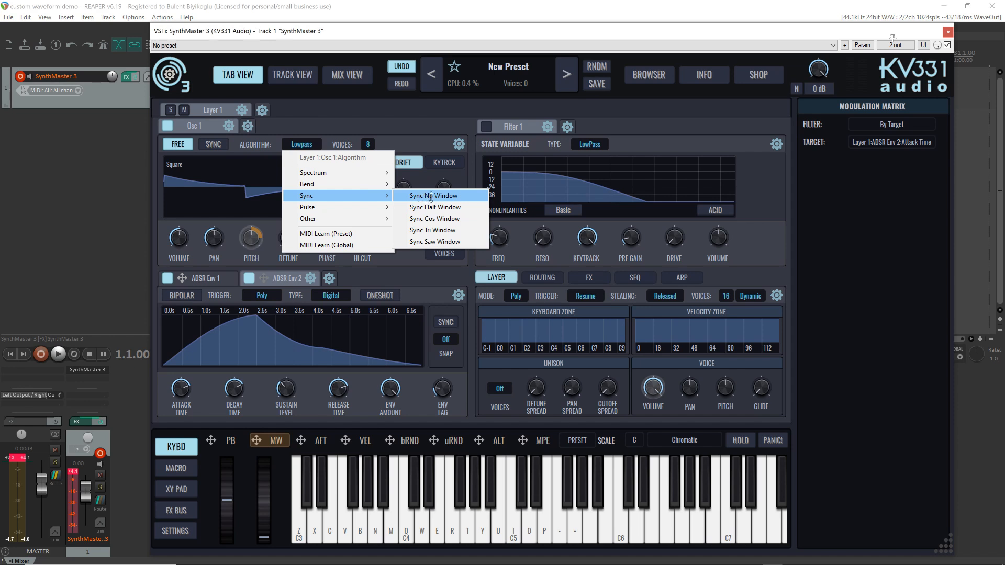
left_click(399, 122)
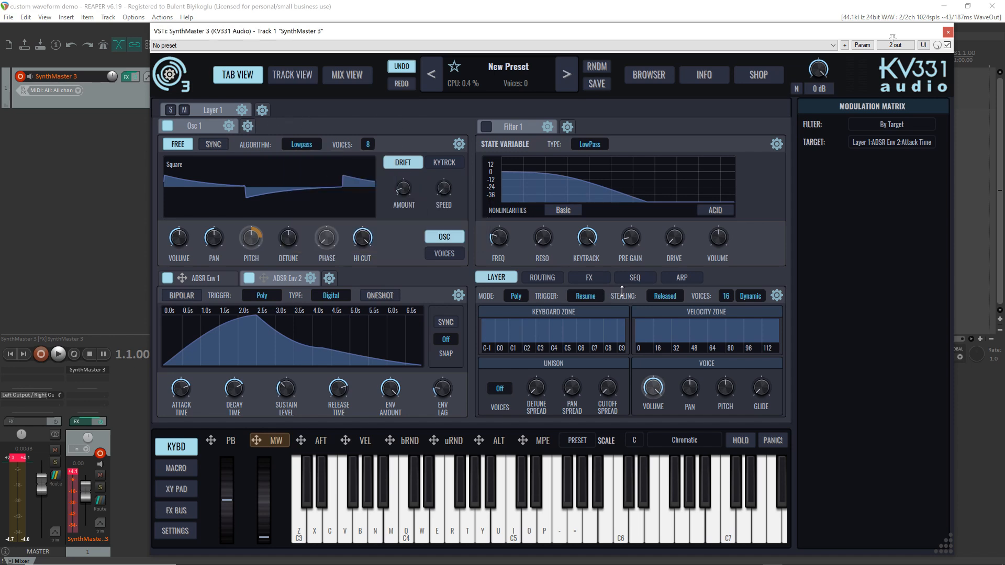
Initialize a fresh preset, discarding the current oscillator, envelope and modulation settings
left_click(547, 278)
right_click(516, 379)
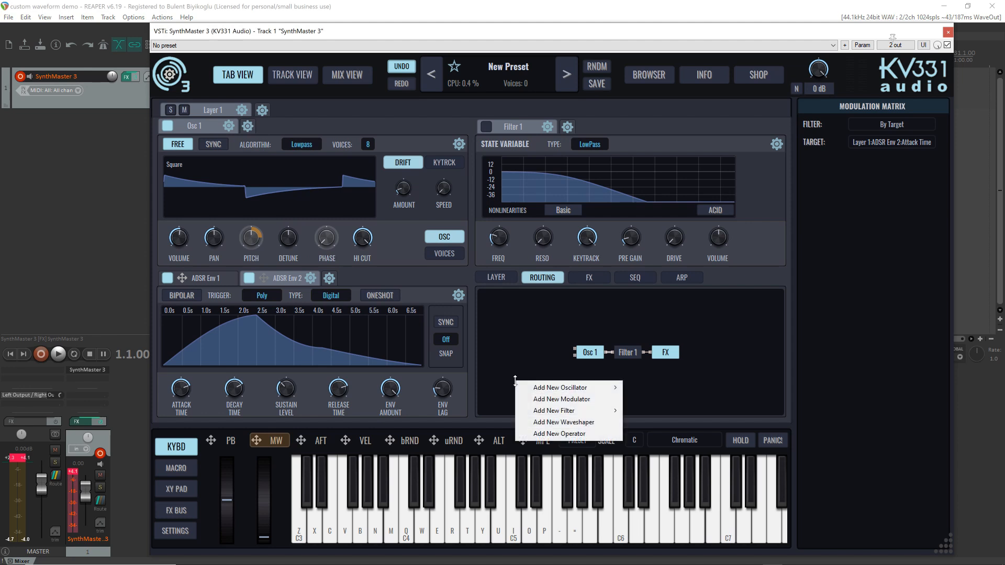
mouse_move(597, 390)
left_click(500, 67)
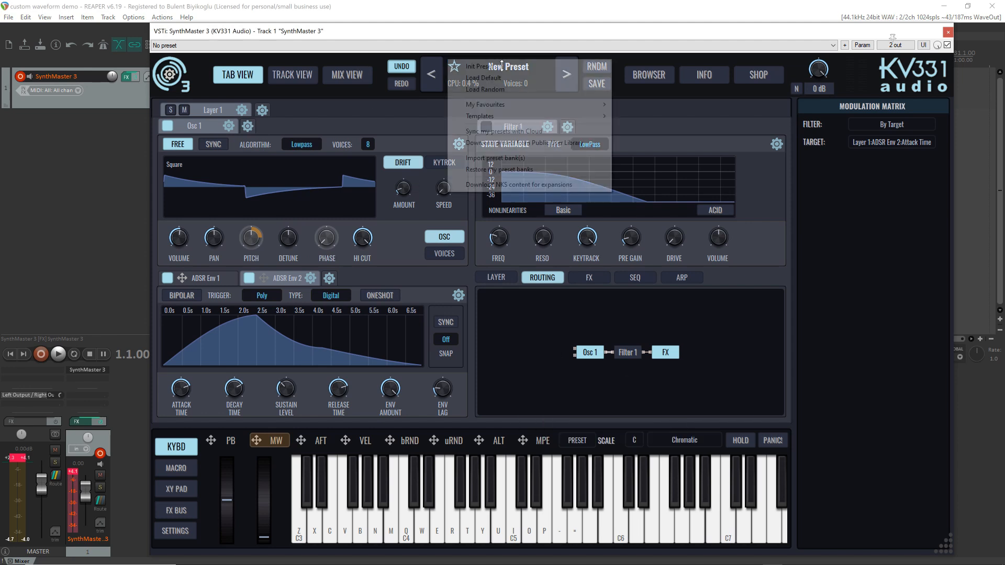
left_click(502, 68)
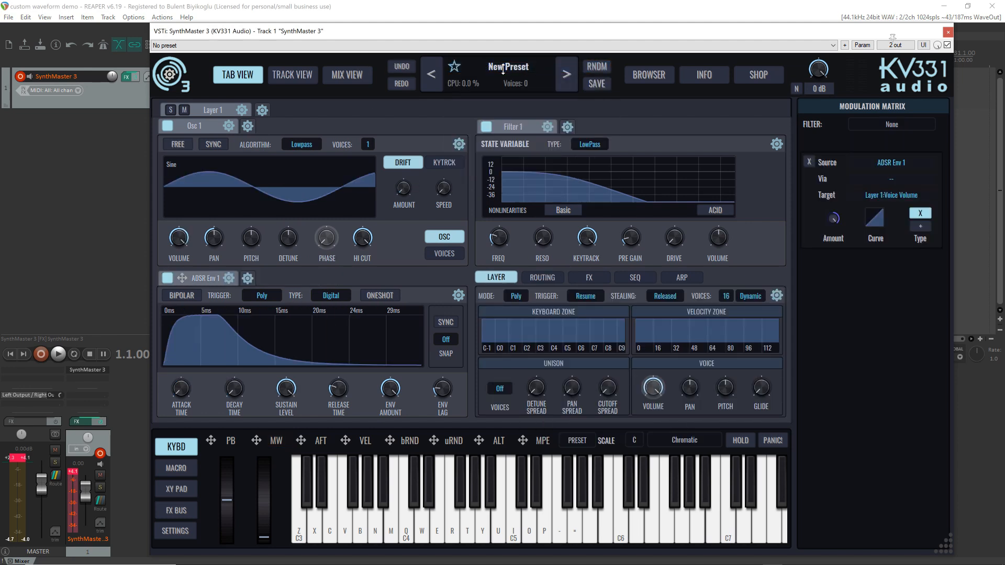
Set Osc 1's waveform to Sawtooth and add a second oscillator to the layer's routing
left_click(215, 185)
left_click(219, 198)
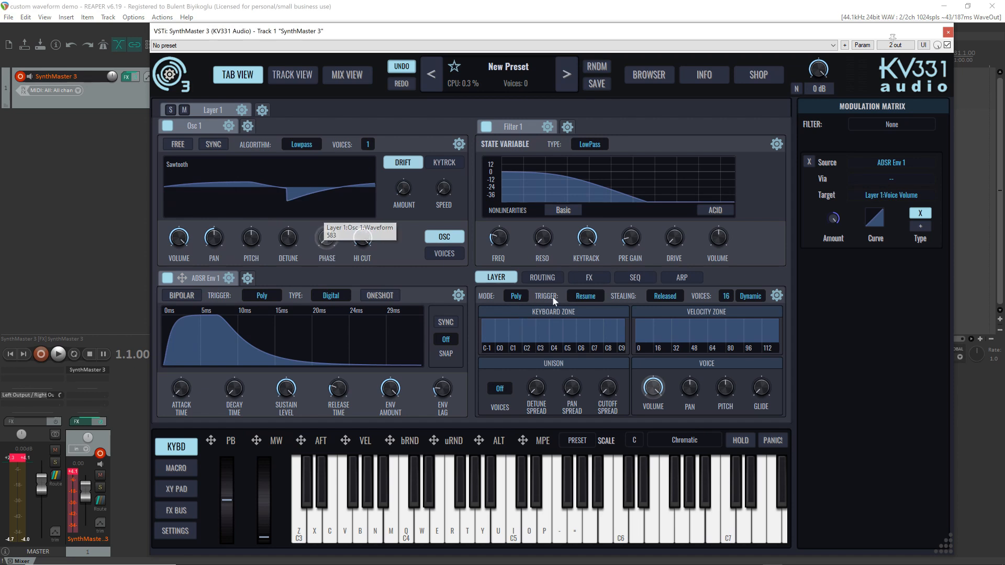
left_click(544, 278)
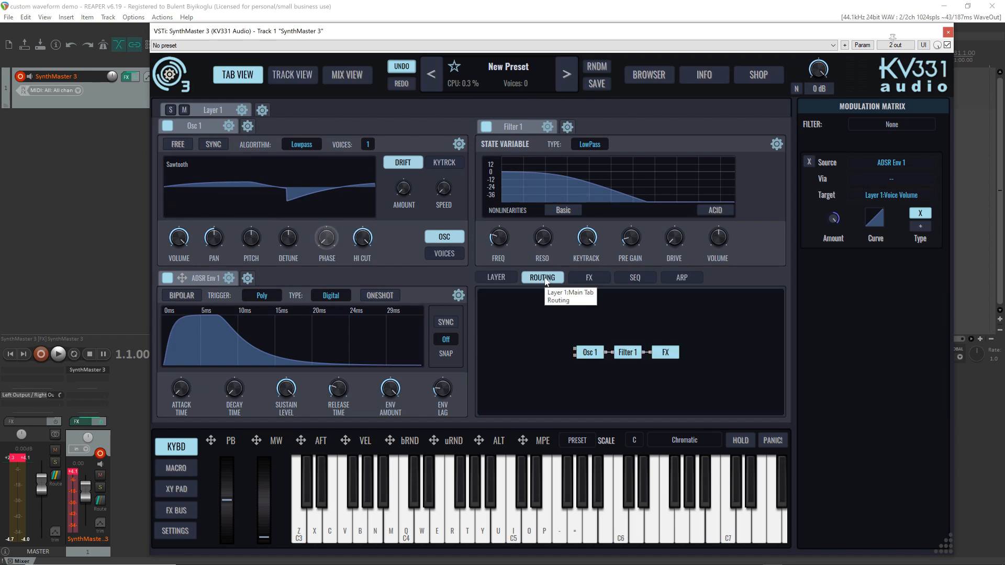
right_click(508, 327)
mouse_move(576, 332)
left_click(635, 331)
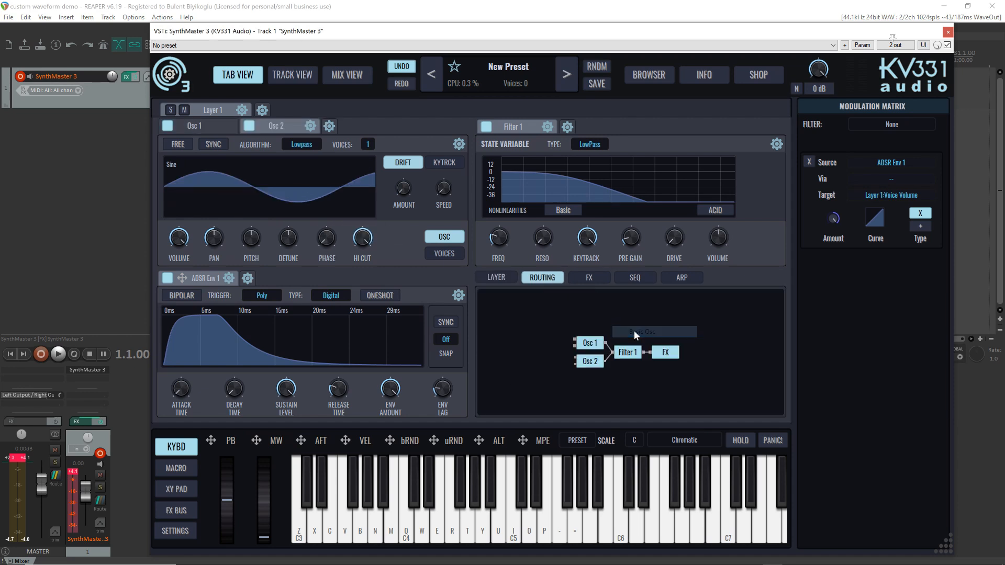
Set Osc 2's waveform to Triangle and make Osc 1 free-running
left_click(203, 160)
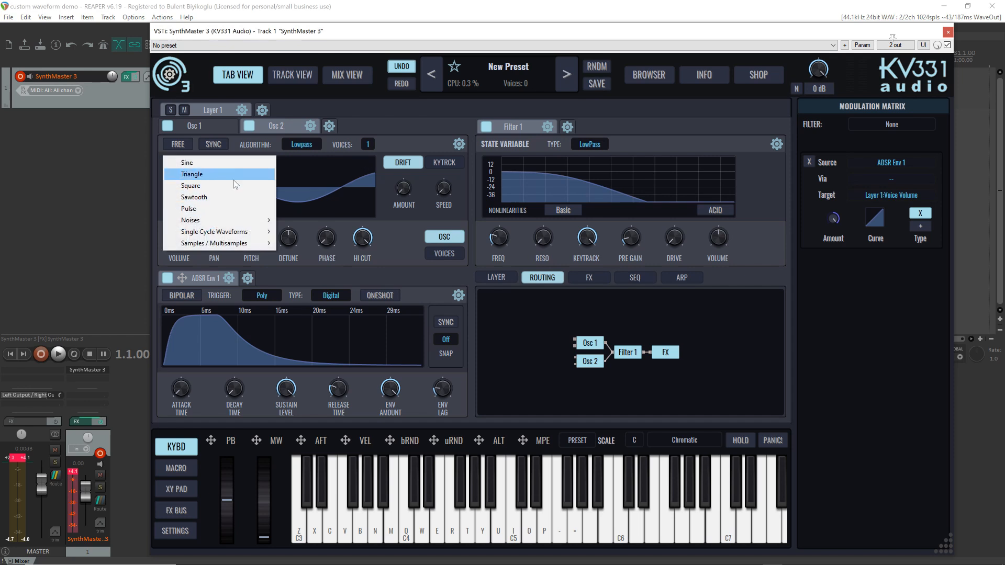
left_click(231, 174)
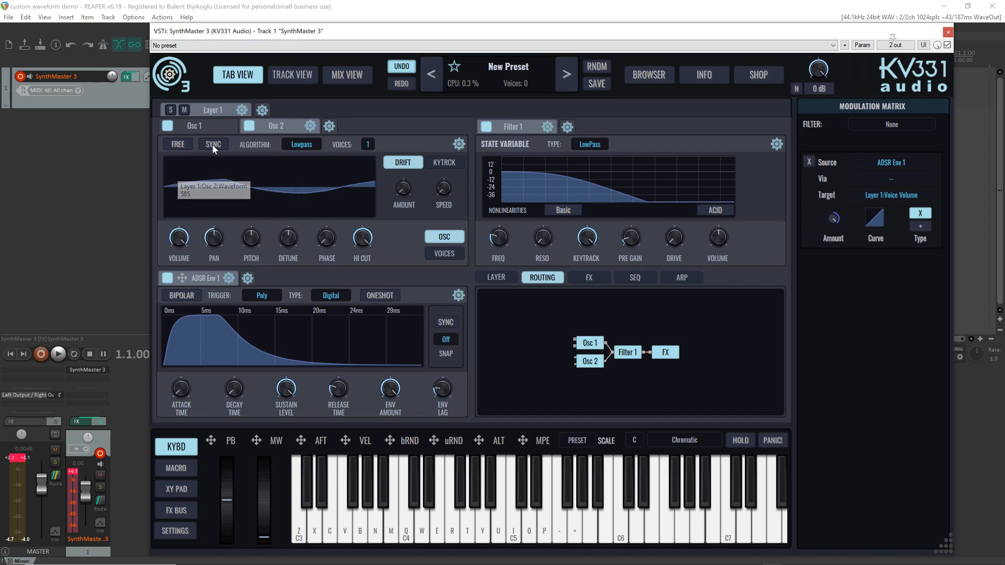
left_click(206, 126)
left_click(174, 148)
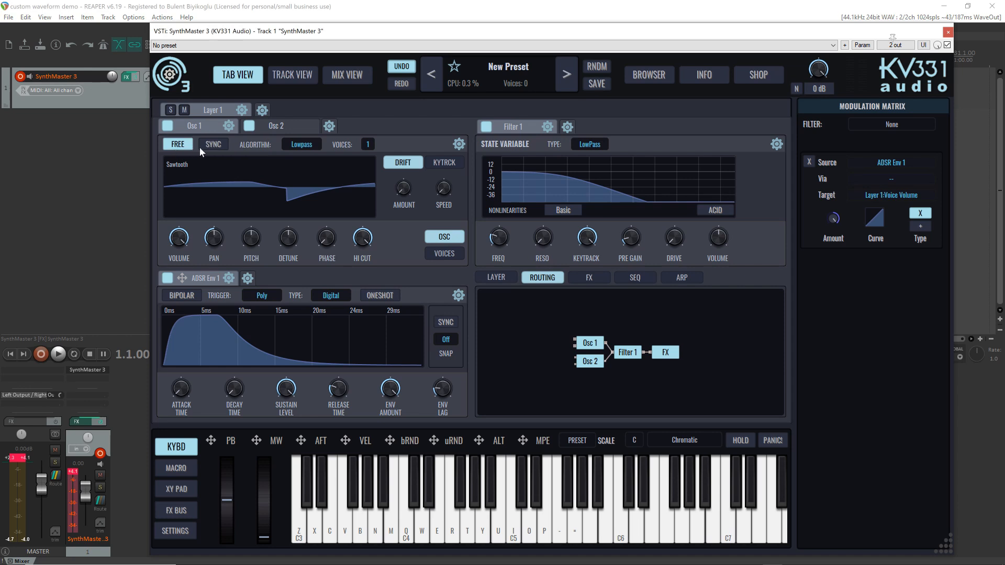
Make Osc 2 free-running and synced to the first oscillator, and set its waveform to Square
left_click(283, 125)
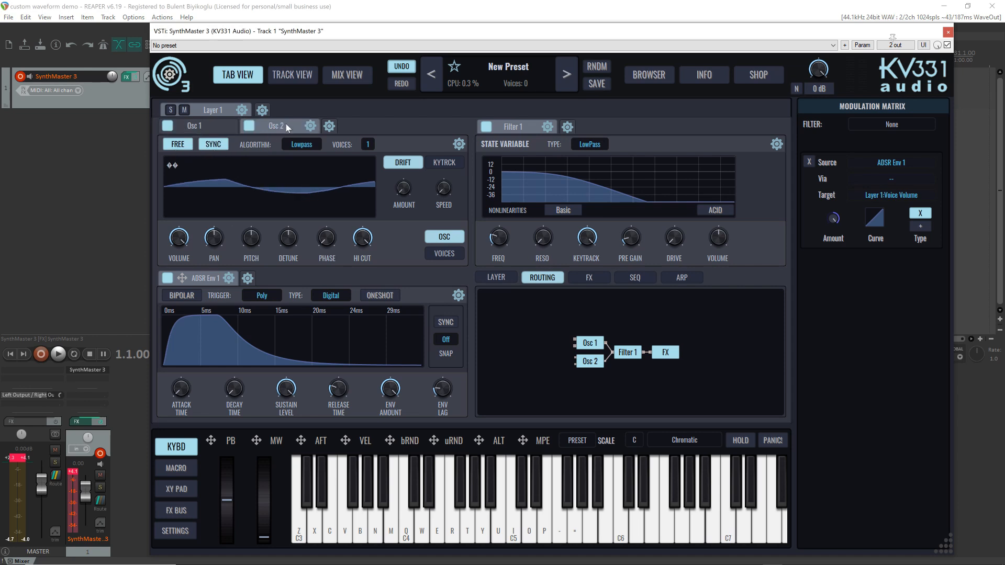
left_click(211, 129)
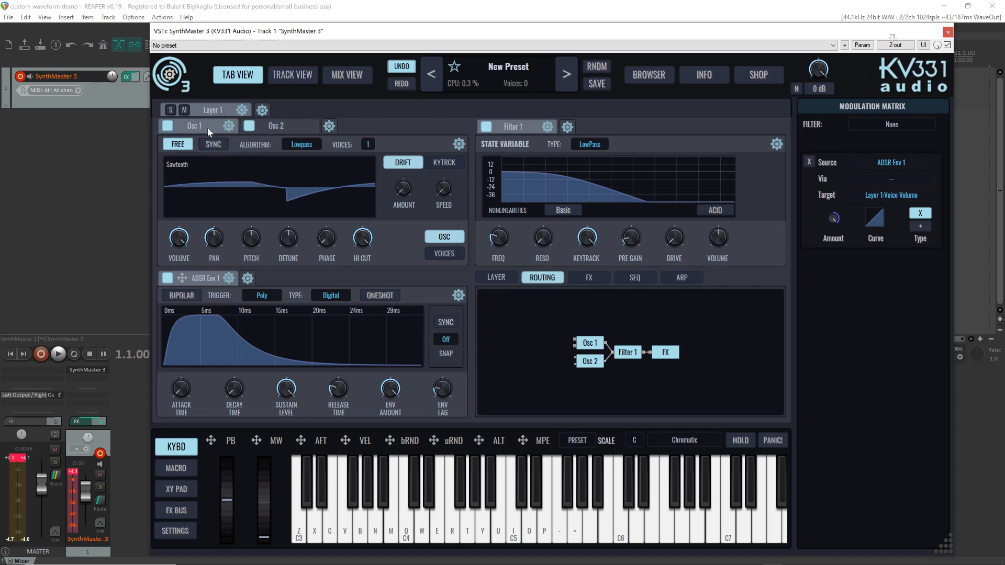
left_click(278, 130)
left_click(207, 169)
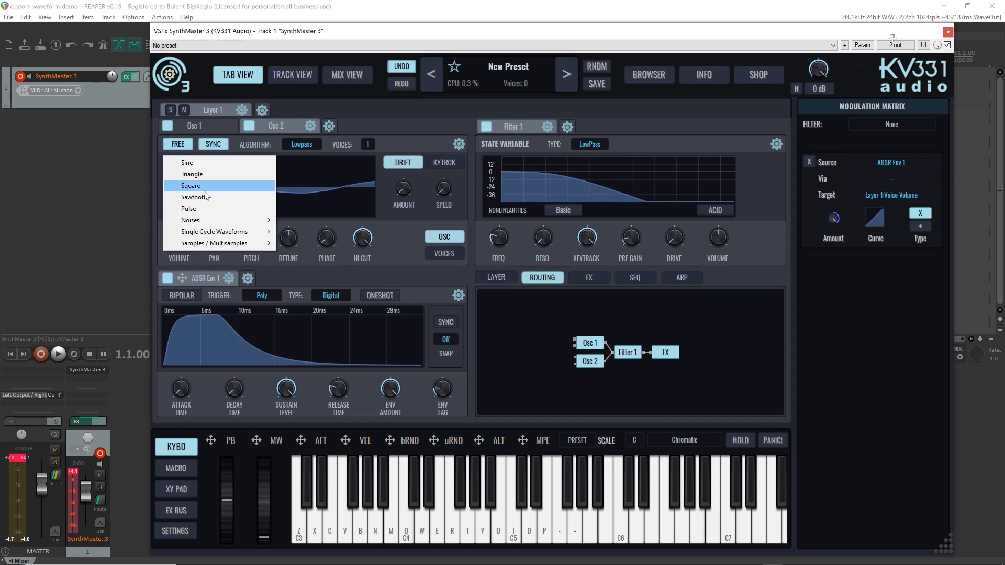
left_click(209, 186)
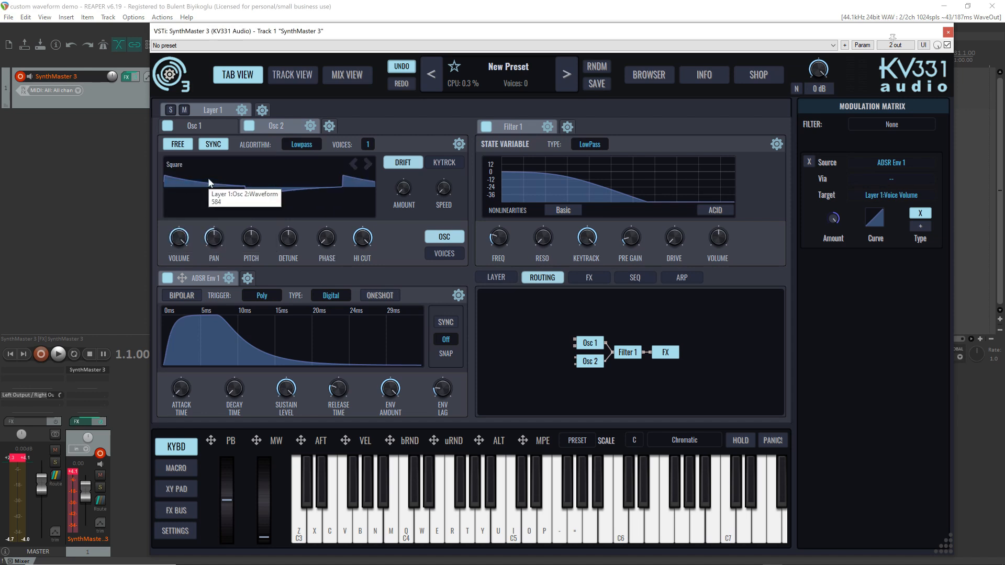
Audition the synced oscillators with an ascending and descending run of notes between C4 and C5
key("b")
key("q")
key("w")
key("e")
key("r")
key("t")
key("y")
key("u")
key("i")
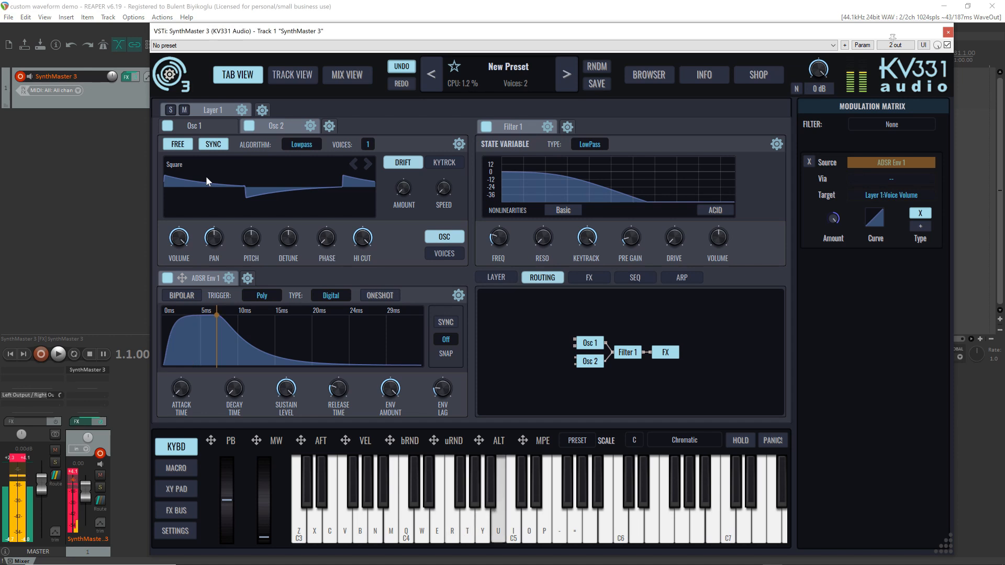
key("u")
key("y")
key("t")
key("r")
key("e")
key("w")
key("q")
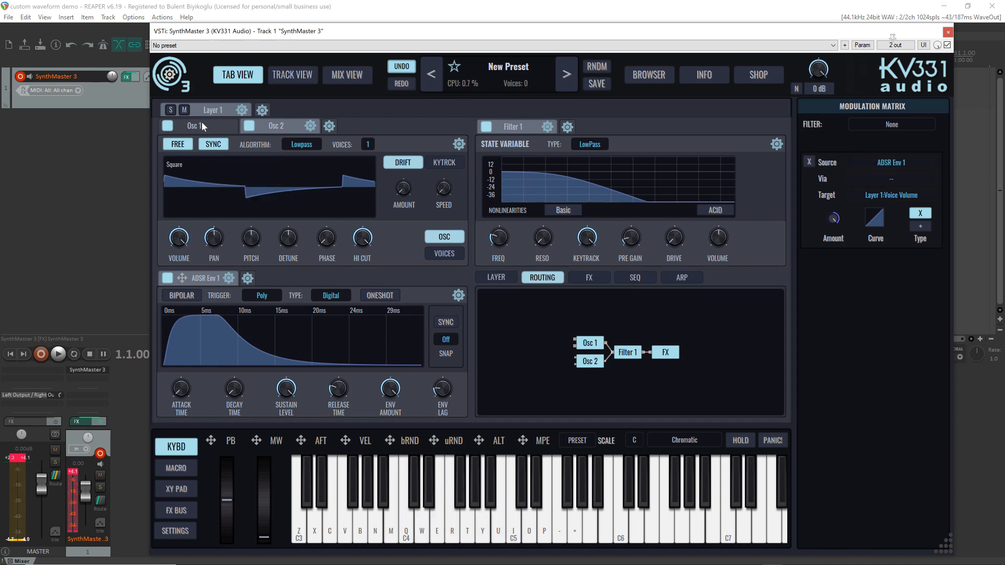
Turn off Filter 1 and audition the unfiltered synced oscillators with notes across the C3 to C5 range
left_click(486, 129)
key("q")
key("w")
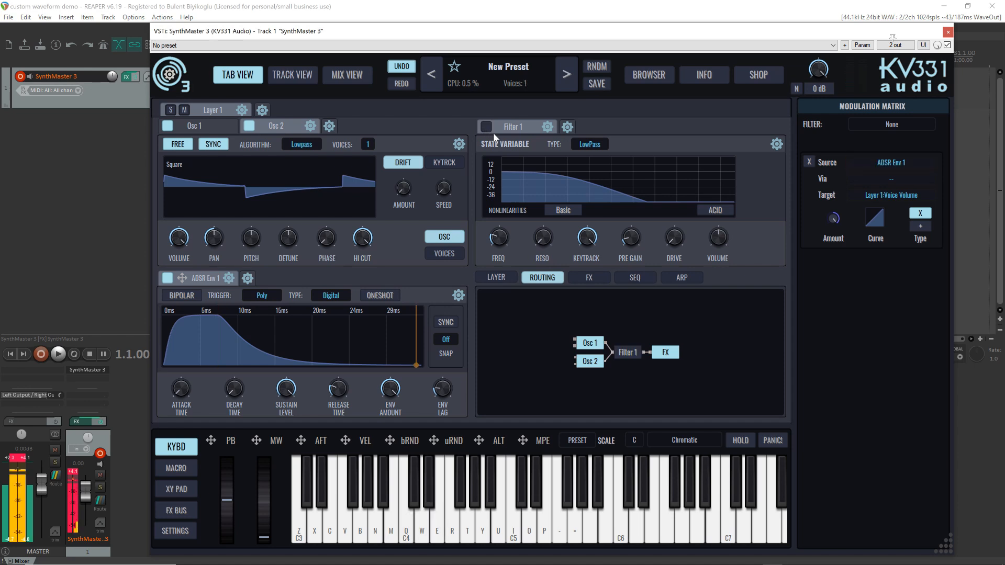
key("t")
key("u")
key("i")
key("y")
key("t")
key("r")
key("w")
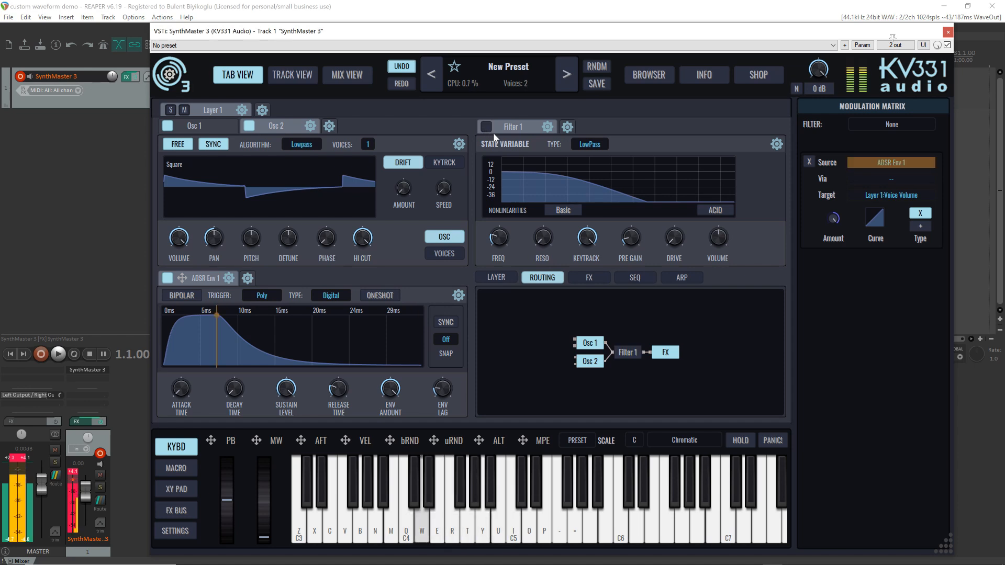
key("q")
key("q")
key("n")
key("v")
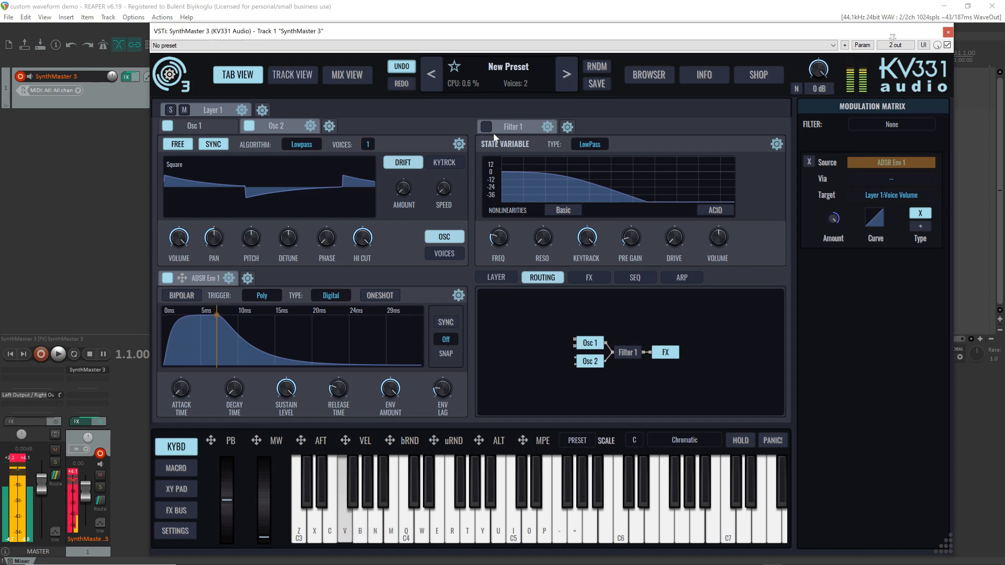
key("x")
key("z")
key("q")
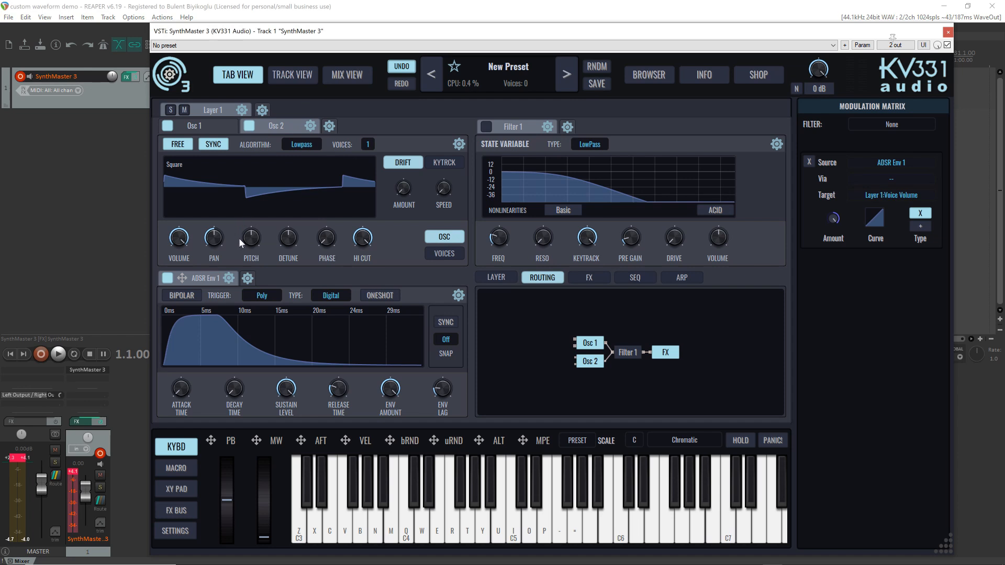
Assign the mod wheel to modulate Osc 2's pitch and audition the synced sound on C4
key("q")
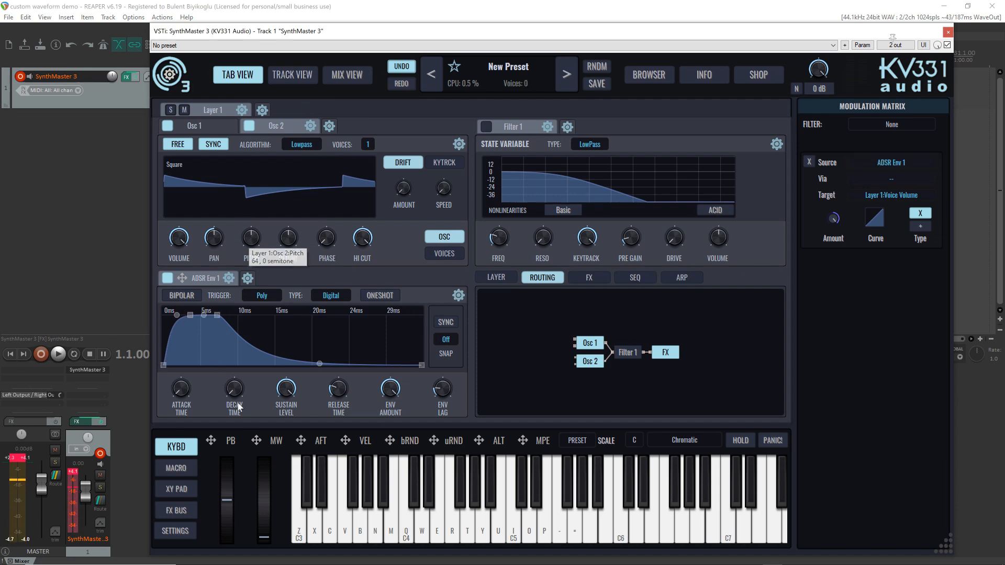
left_click(256, 441)
left_click_drag(253, 290, 251, 238)
key("q")
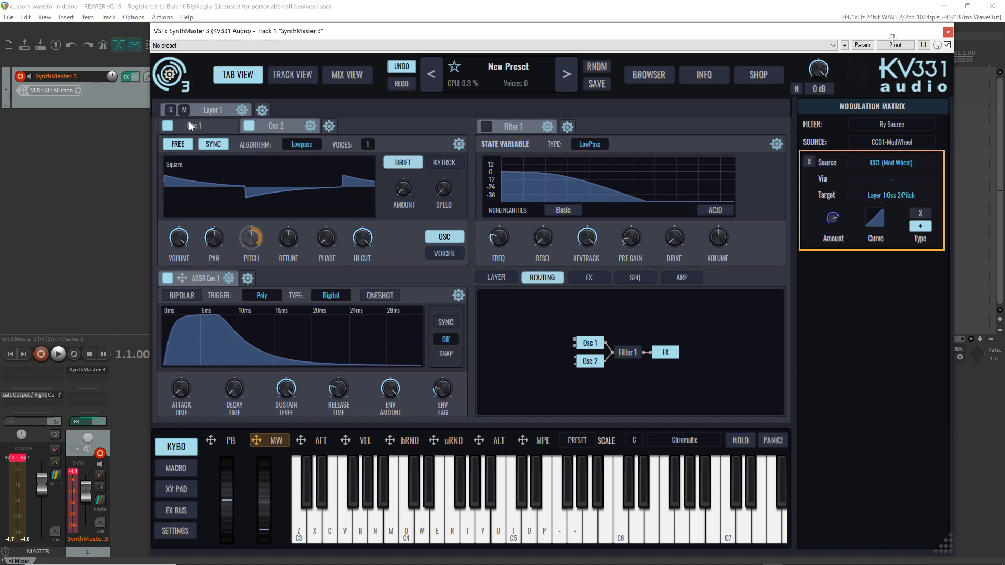
left_click(275, 127)
Set both the global and preset MIDI CC lag to 100 ms and return to the on-screen keyboard
left_click(178, 531)
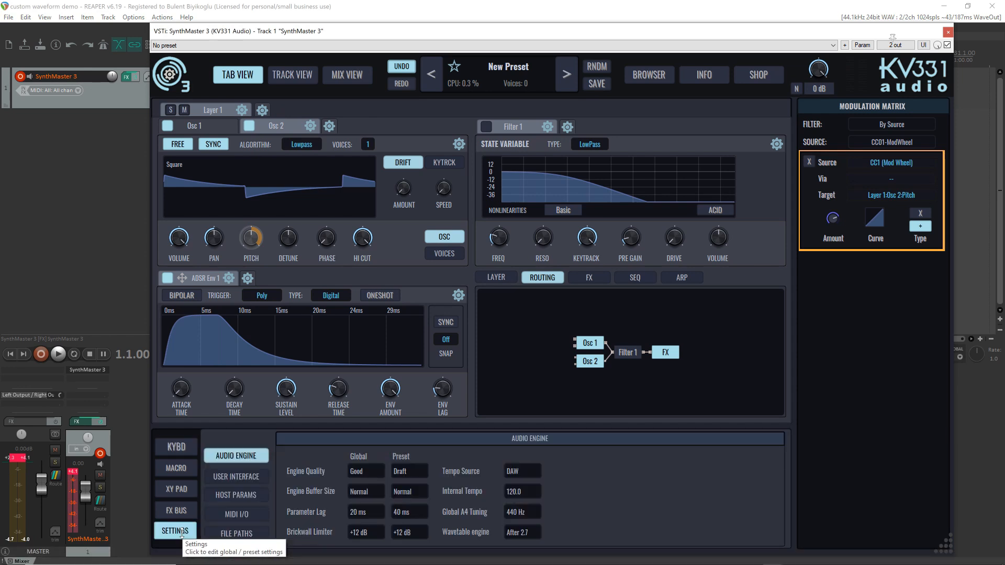
left_click(247, 515)
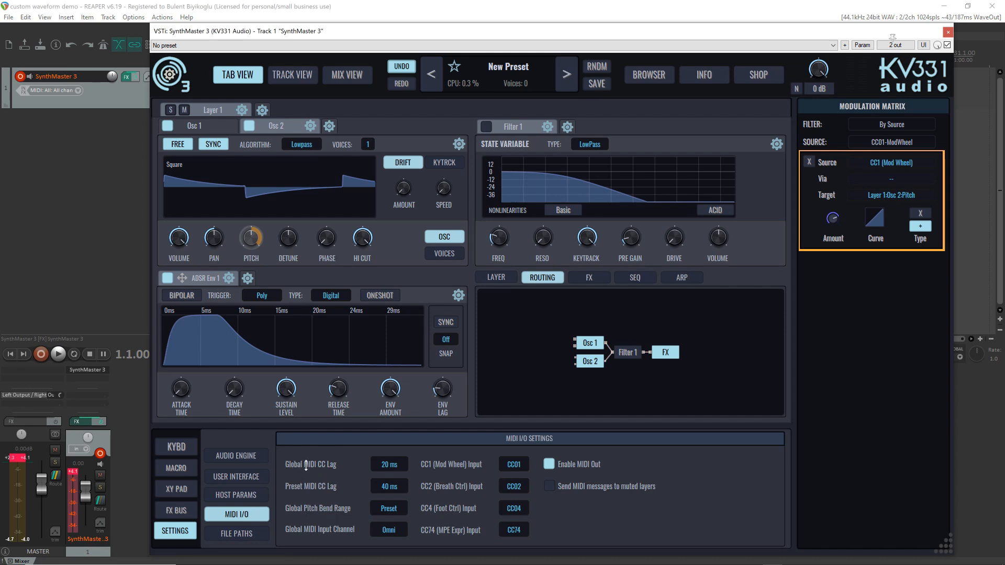
left_click(390, 464)
left_click(438, 380)
left_click(387, 489)
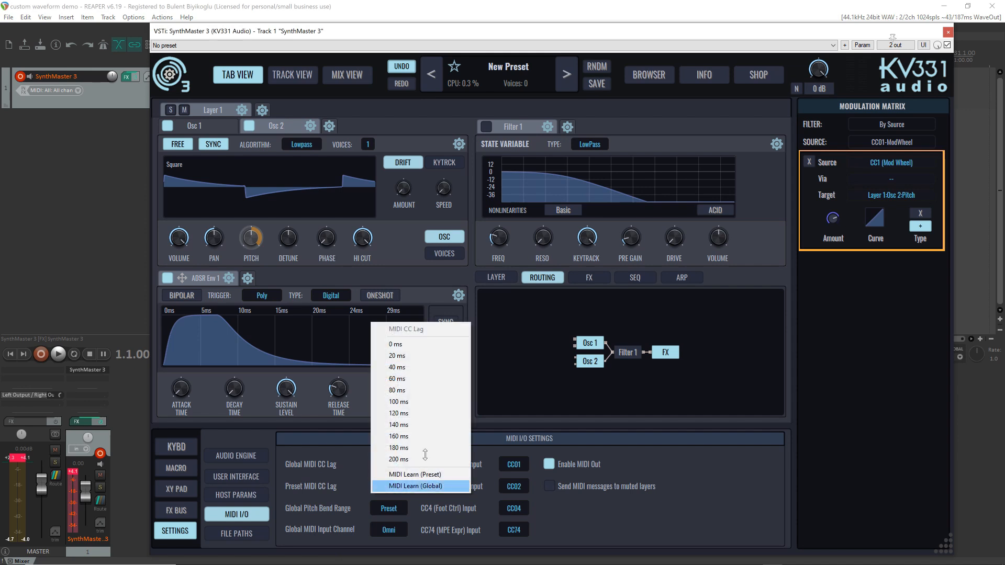
left_click(424, 402)
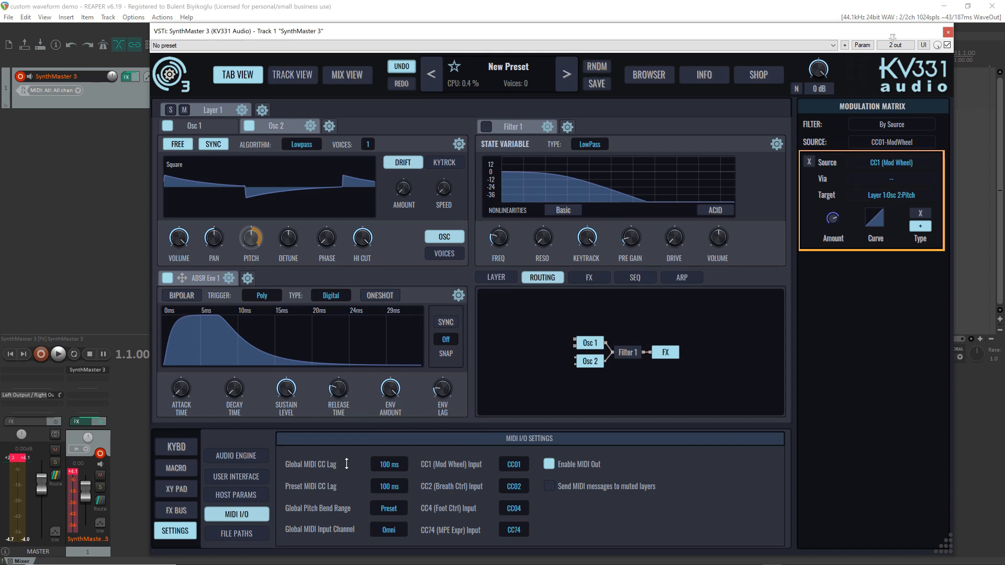
left_click(230, 456)
left_click(190, 451)
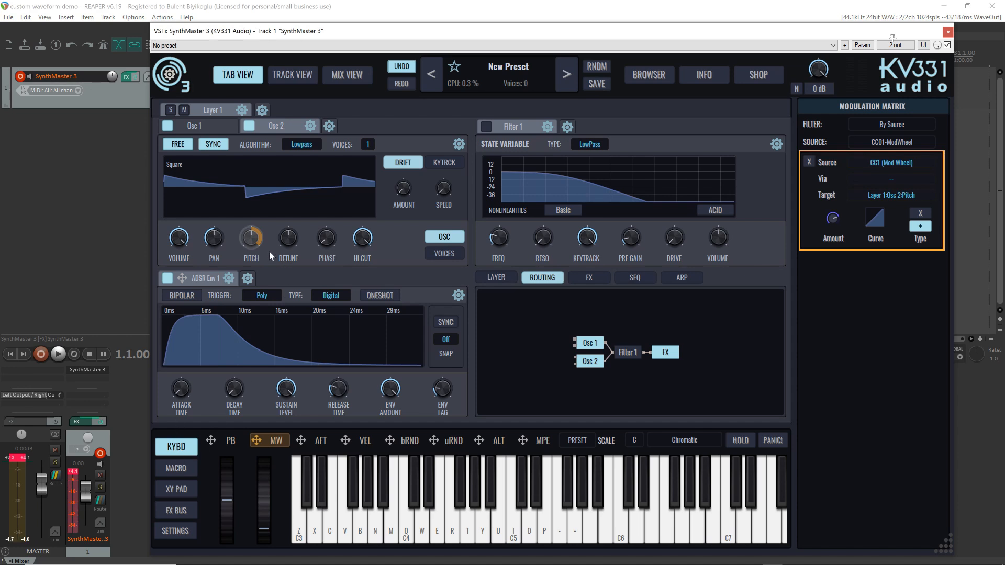
Turn off Osc 2's sync and, after viewing its key tracking settings, disable Osc 2 in the routing
left_click(178, 531)
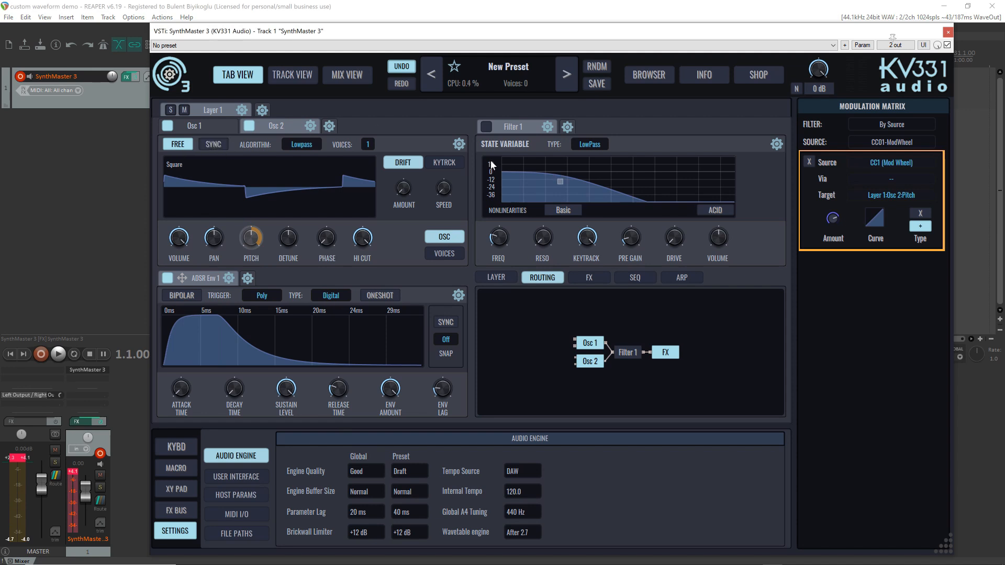
left_click(443, 164)
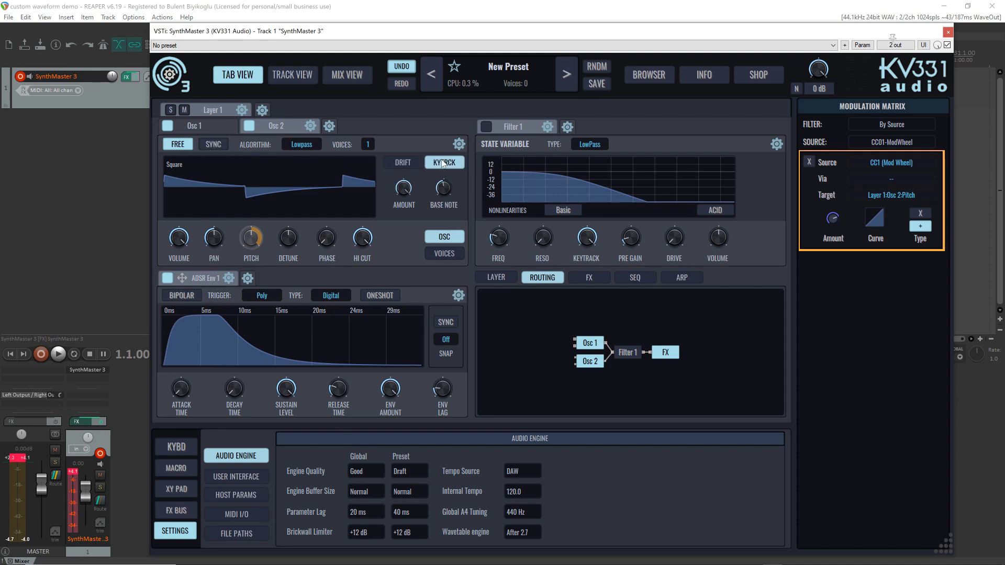
mouse_move(440, 194)
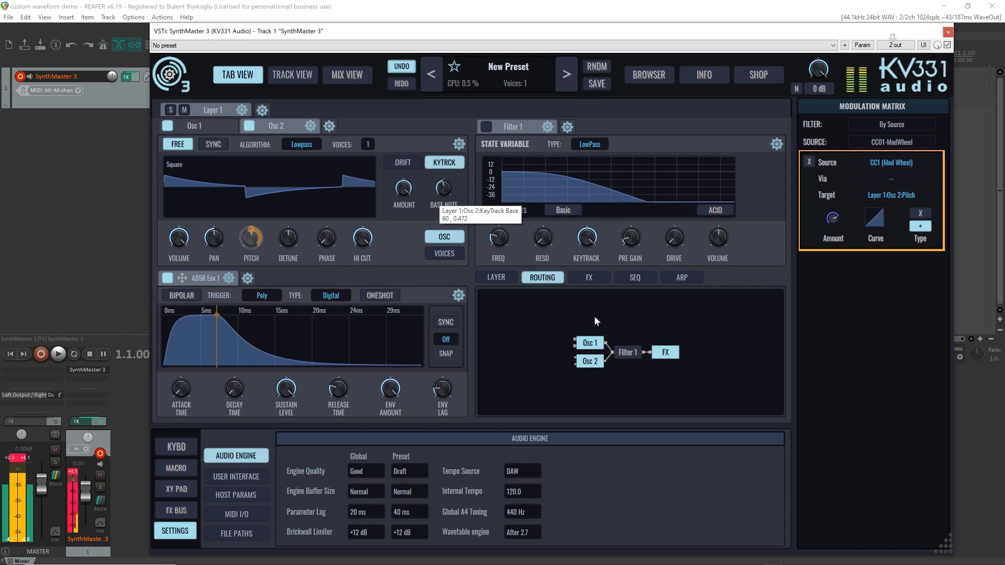
left_click(590, 362)
left_click(212, 130)
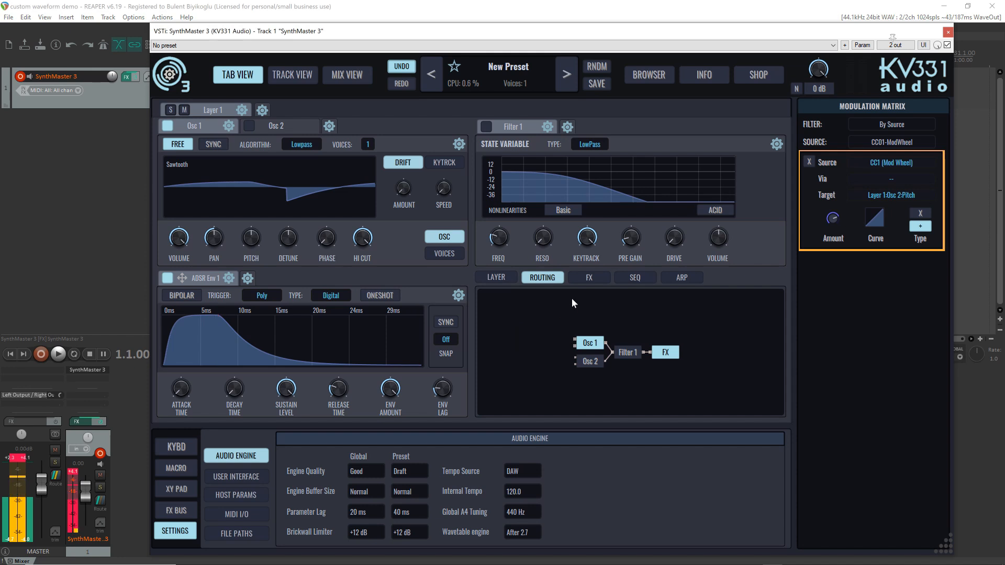
Lower Osc 1's key tracking amount and display the layer's voice and keyboard zone settings
left_click(444, 163)
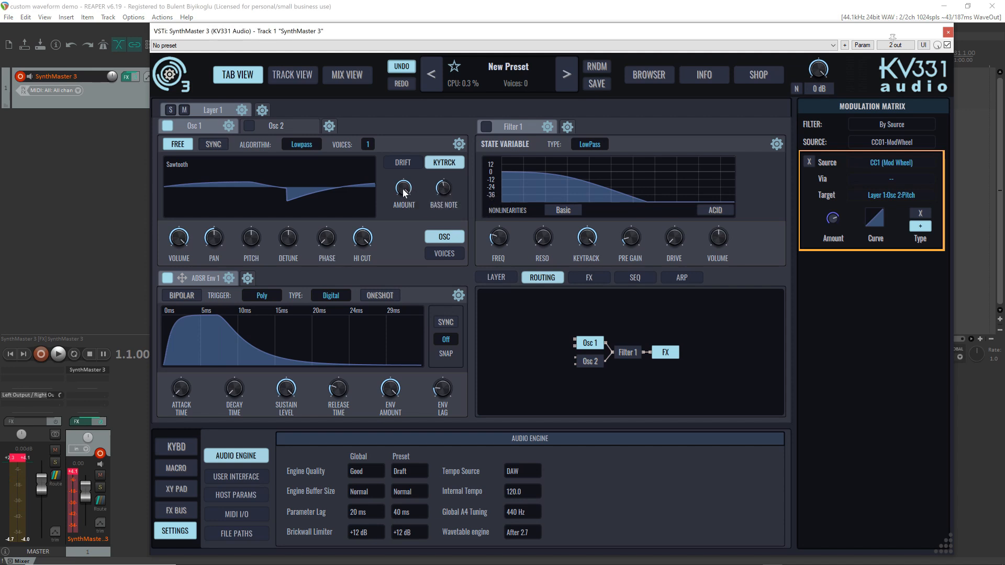
left_click_drag(407, 193, 410, 220)
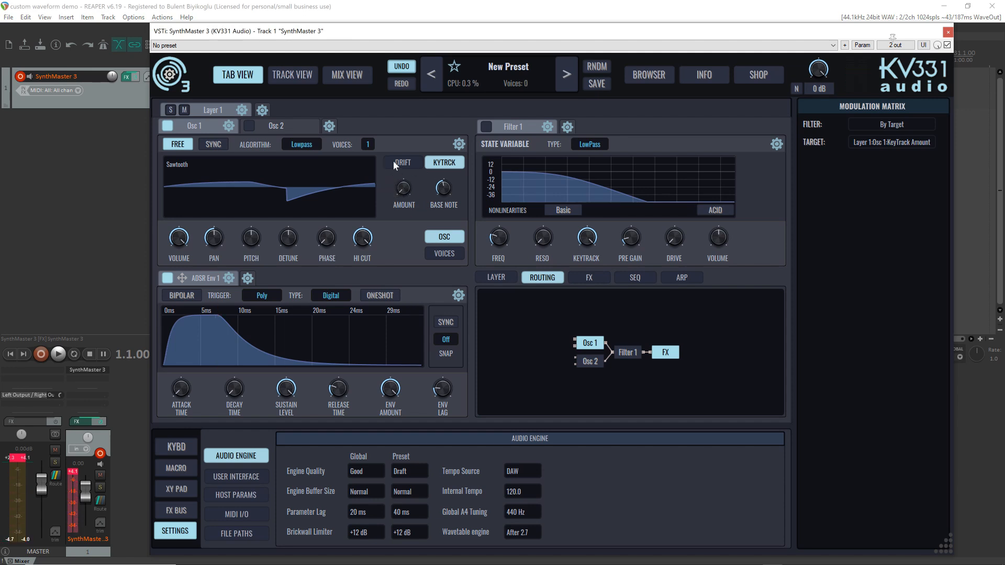
left_click(497, 278)
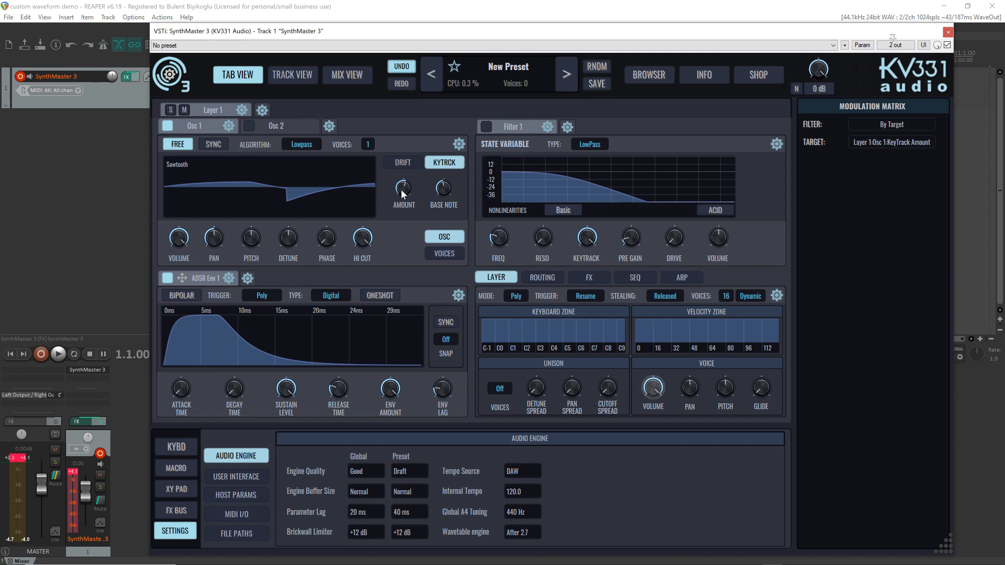
Vary Osc 1's key tracking amount and bring it back up to about 127
left_click_drag(403, 193, 410, 224)
mouse_move(396, 205)
mouse_move(412, 171)
left_click_drag(405, 191, 406, 191)
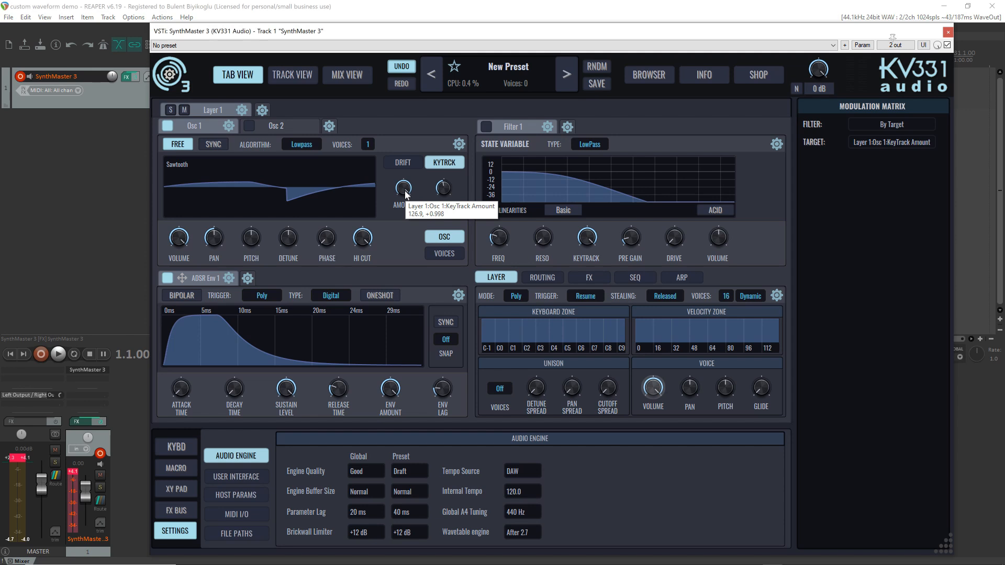
mouse_move(404, 192)
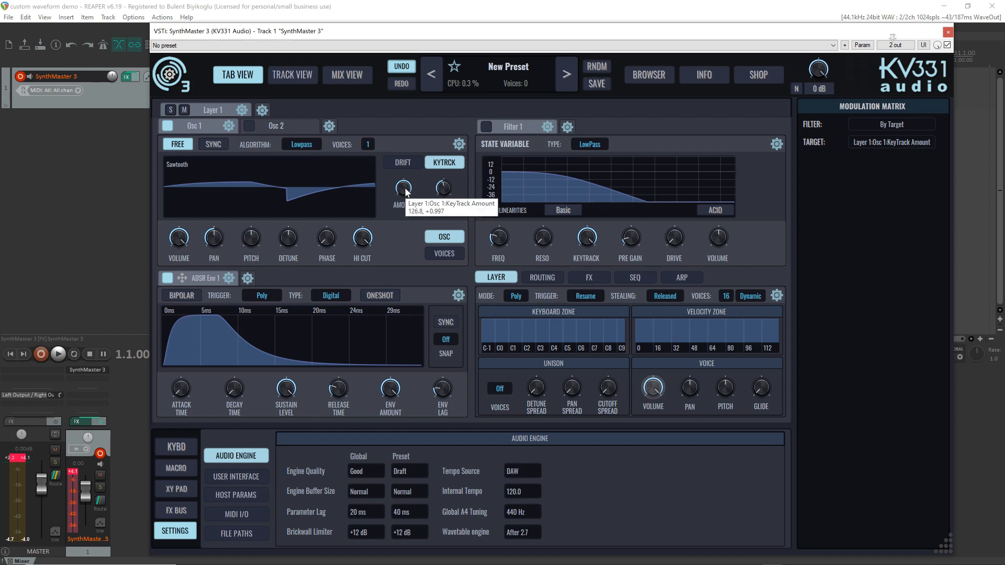
scroll(406, 191, "up", 1)
scroll(406, 192, "down", 1)
Compare Osc 1's drift and key tracking settings, switching its free-running mode off and back on
left_click(402, 164)
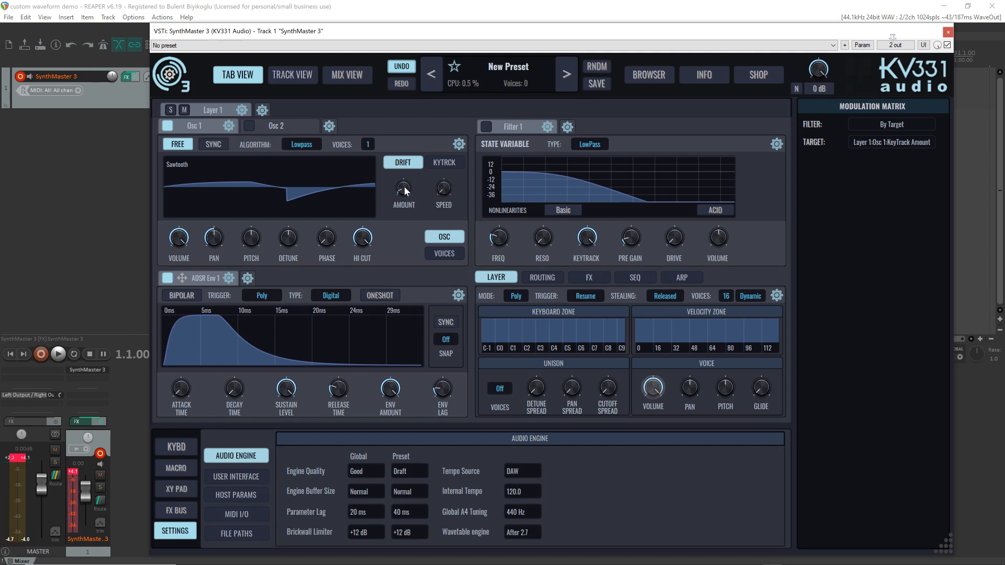
left_click(444, 162)
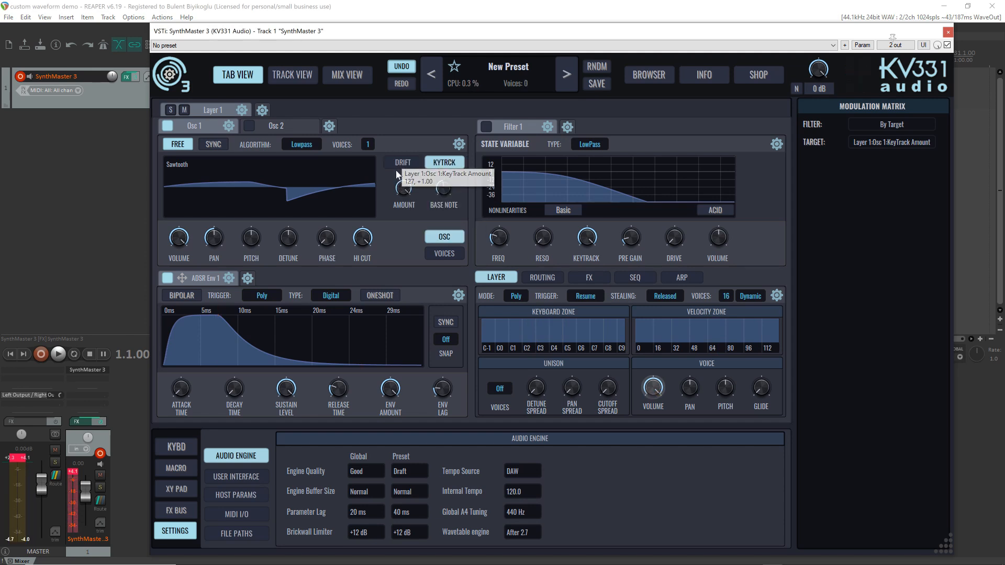
left_click(183, 147)
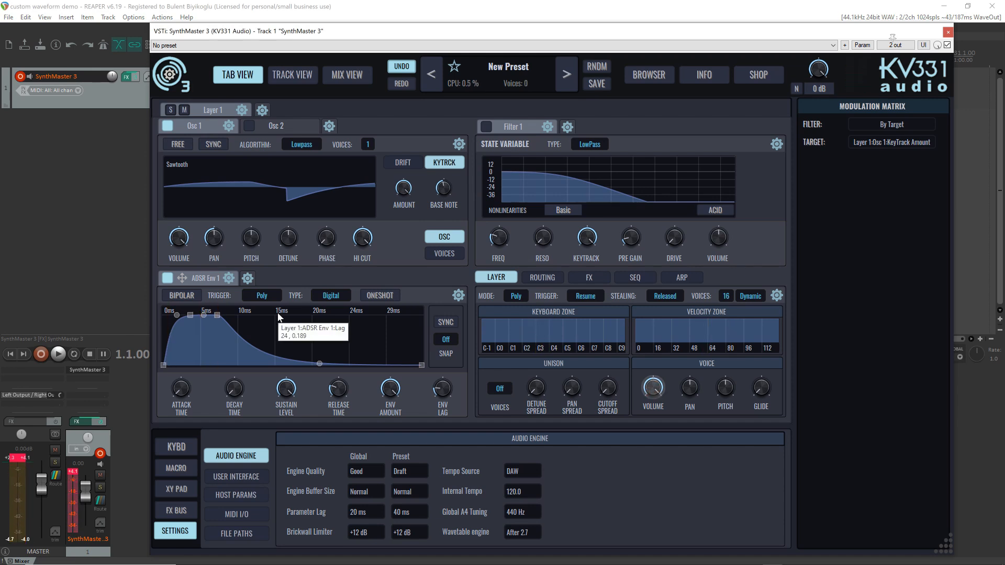
left_click(178, 145)
left_click(402, 163)
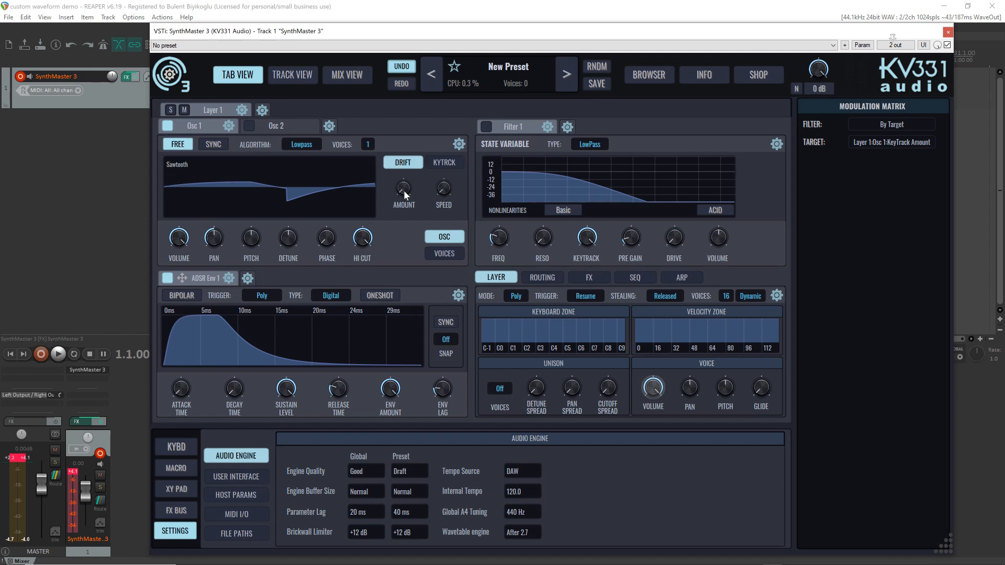
left_click(448, 163)
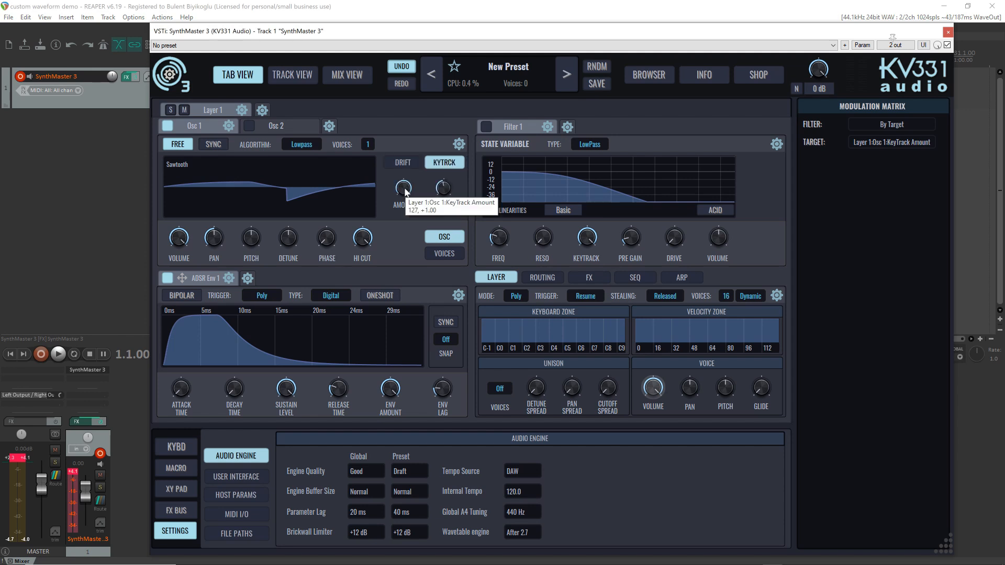
left_click_drag(405, 189, 405, 190)
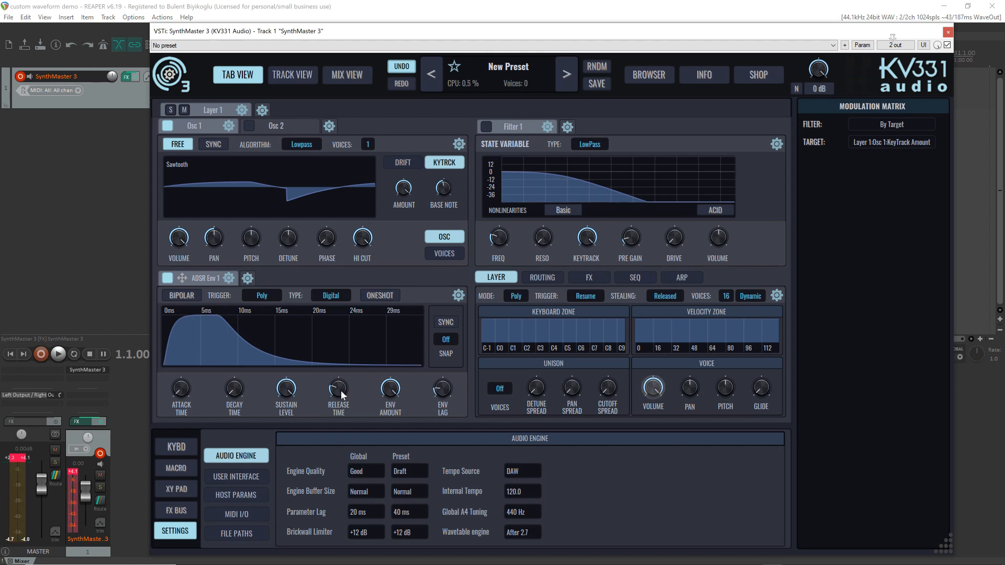
Lengthen ADSR Env 1's release time and load the factory plucked-string sample Acoustic Guitar 1-All Strings into Osc 1
left_click_drag(341, 391, 335, 354)
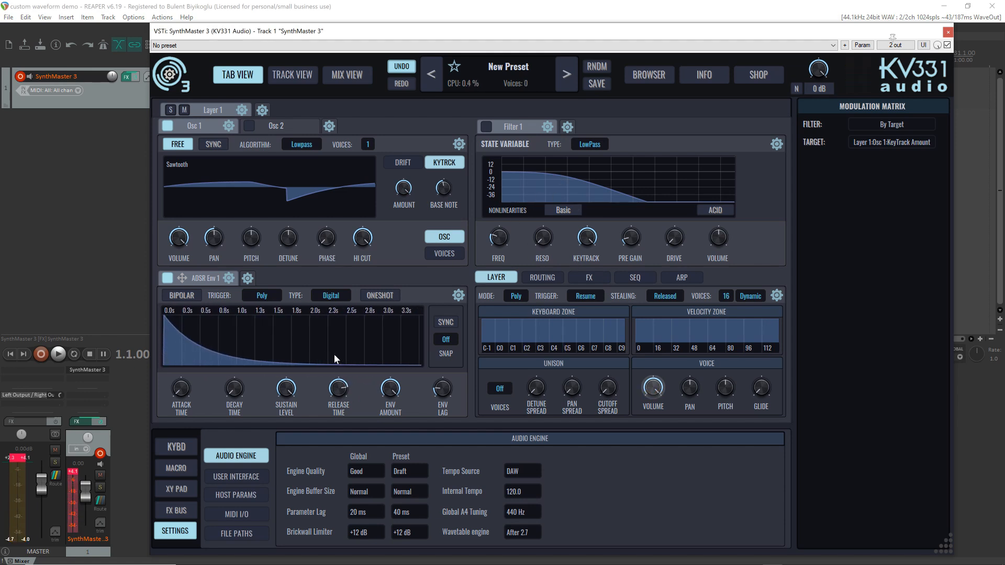
mouse_move(339, 388)
left_click(196, 172)
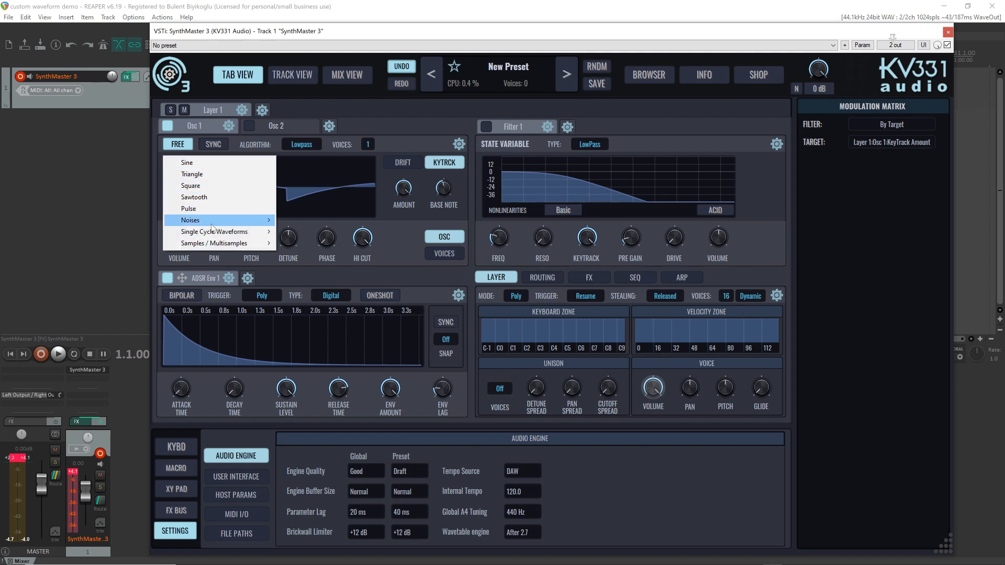
mouse_move(220, 234)
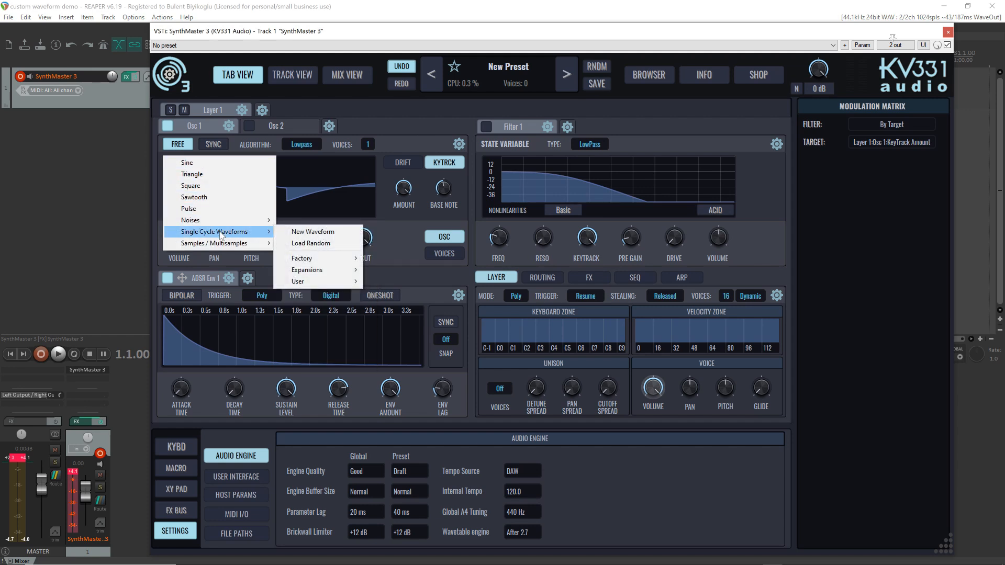
mouse_move(201, 220)
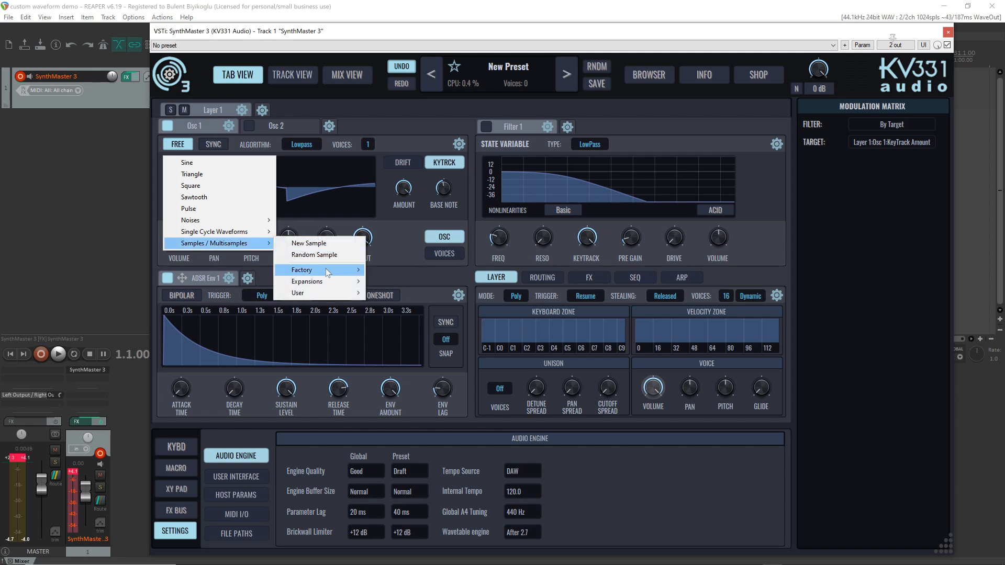
mouse_move(326, 269)
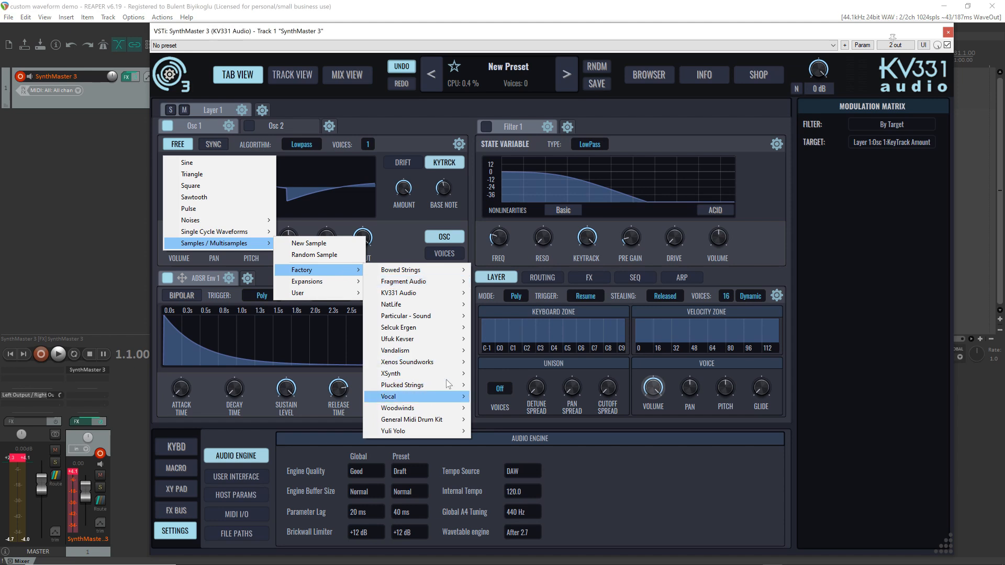
mouse_move(443, 386)
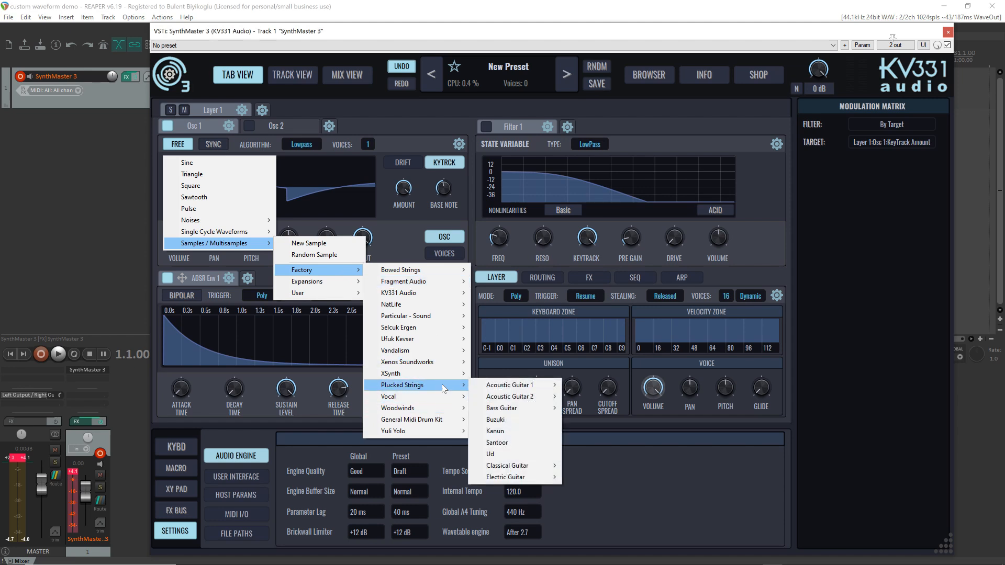
mouse_move(545, 388)
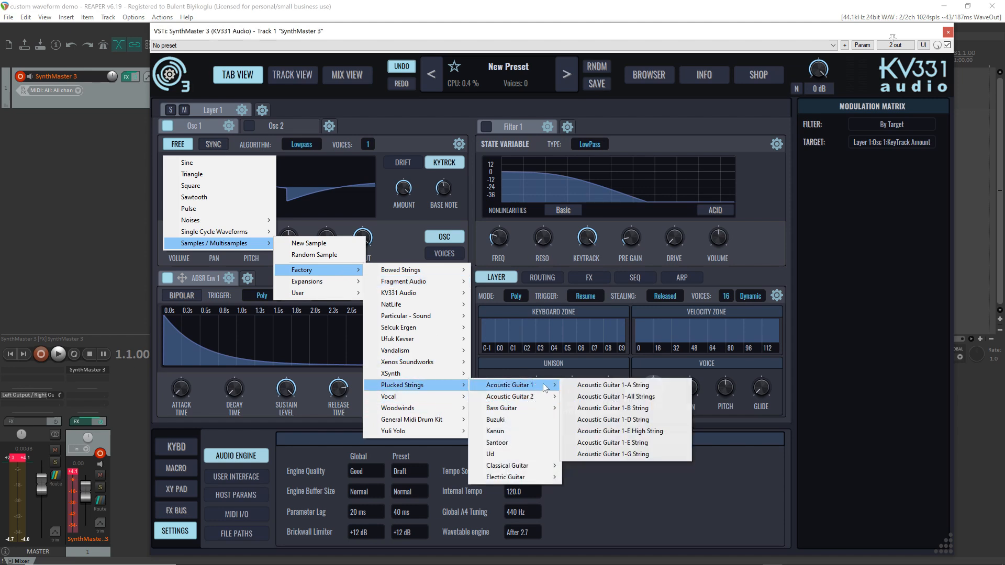
left_click(602, 397)
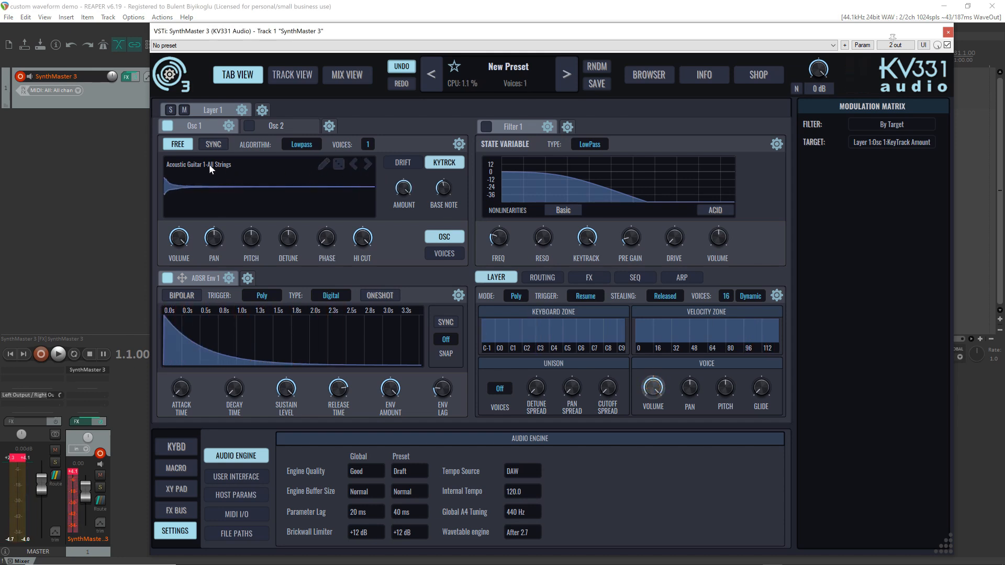
Step Osc 1 forward through the guitar samples to Acoustic Guitar 2-All Strings, auditioning them along the way
left_click(367, 164)
left_click(367, 164)
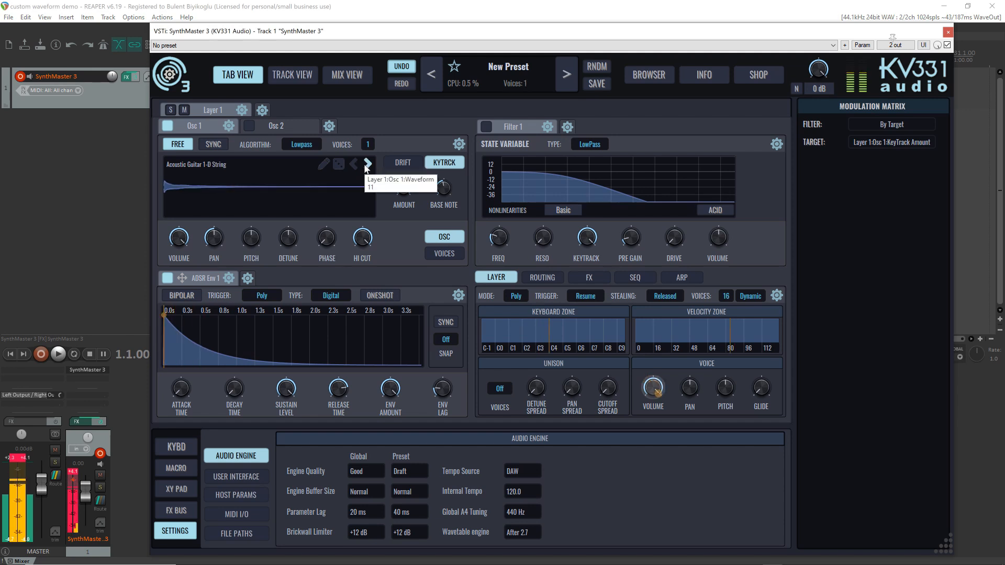
left_click(367, 164)
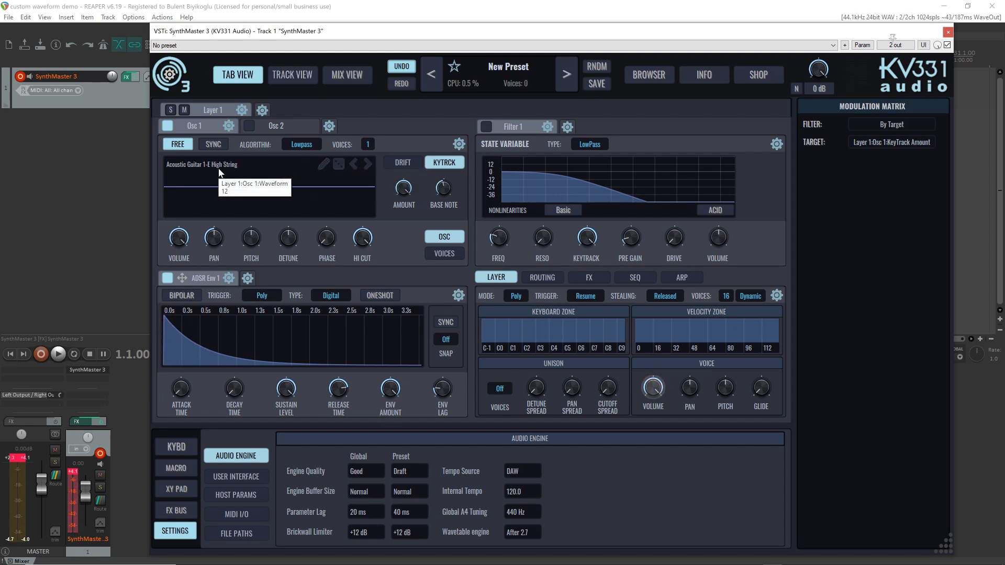
left_click(368, 165)
left_click(368, 165)
left_click(368, 166)
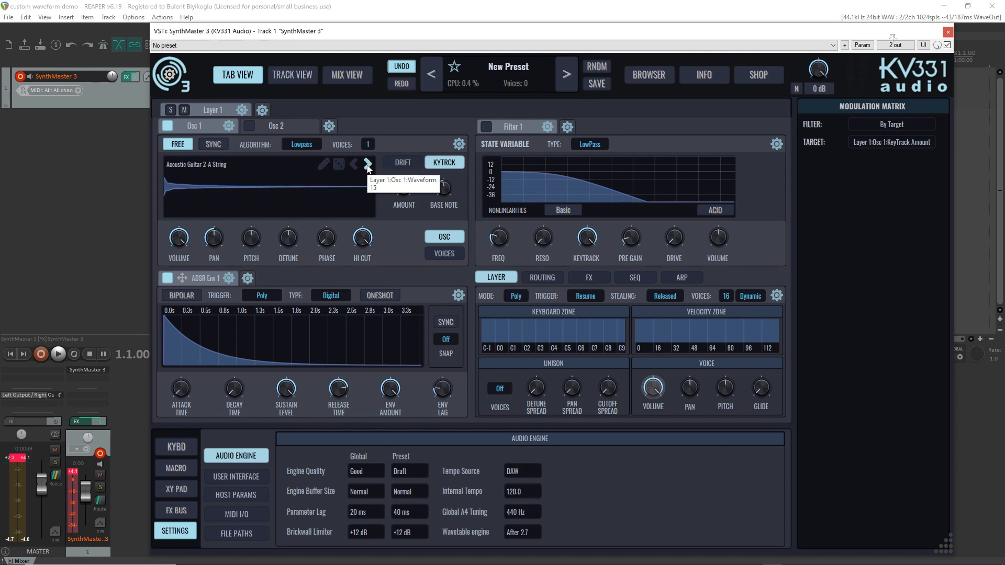
left_click(368, 166)
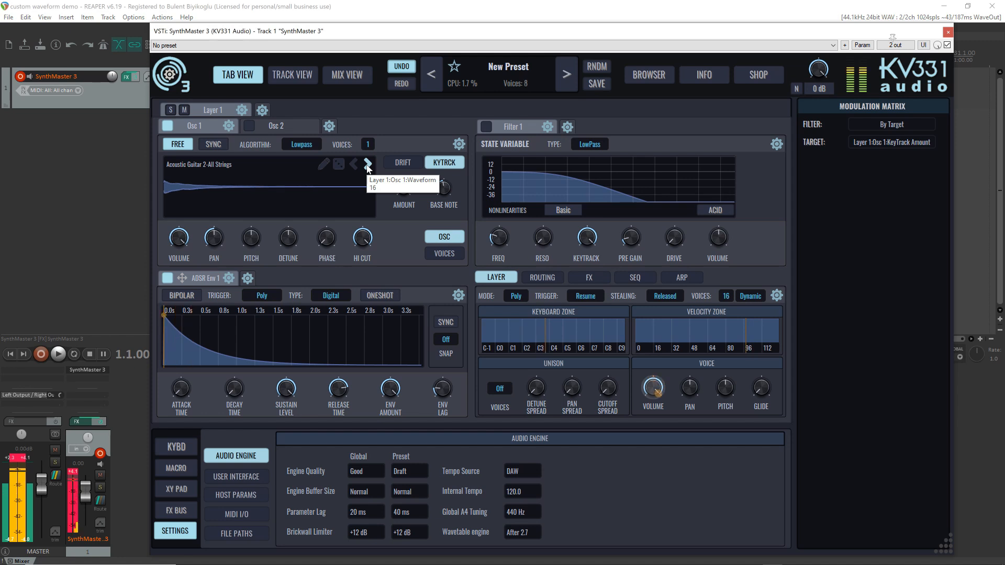
Advance Osc 1's sample to Bass Guitar-All Strings and shorten ADSR Env 1's release time
left_click(368, 166)
left_click(368, 166)
left_click(368, 167)
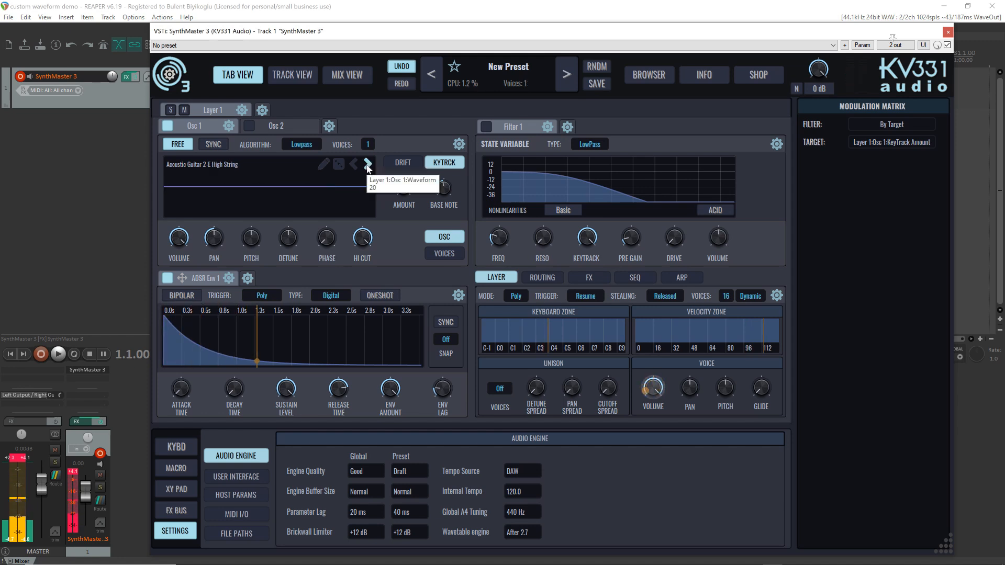
left_click(368, 167)
left_click(368, 167)
left_click(368, 166)
left_click(368, 167)
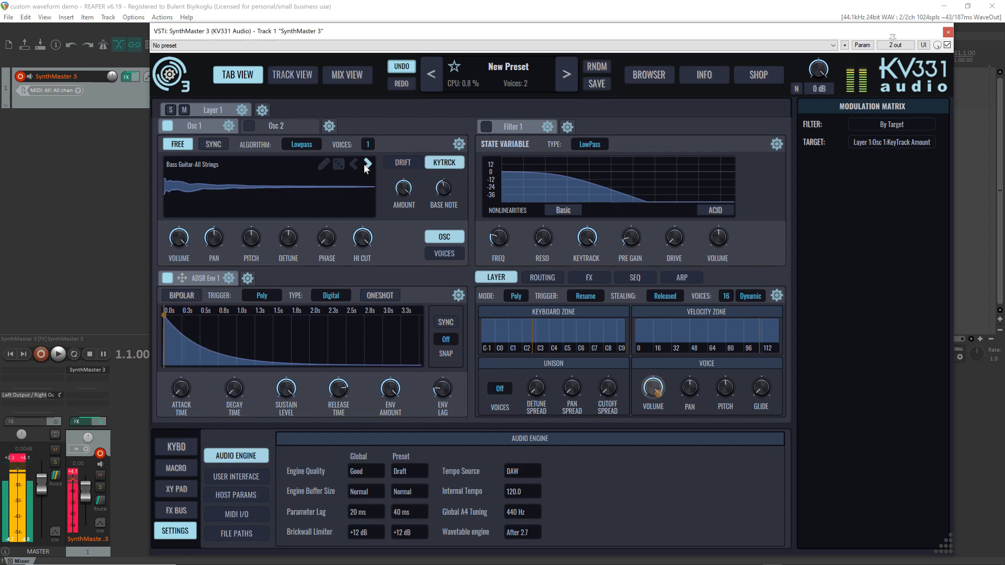
left_click_drag(340, 386, 342, 399)
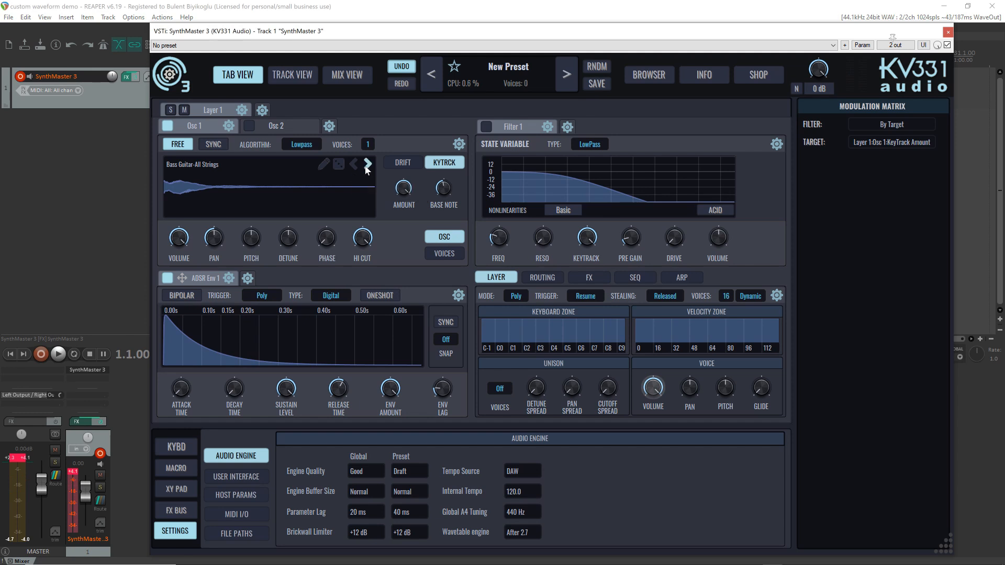
Step Osc 1's sample forward through the plucked strings to Classical Guitar-All Strings, auditioning Buzuki, Kanun, Santoor and Ud along the way
left_click(368, 165)
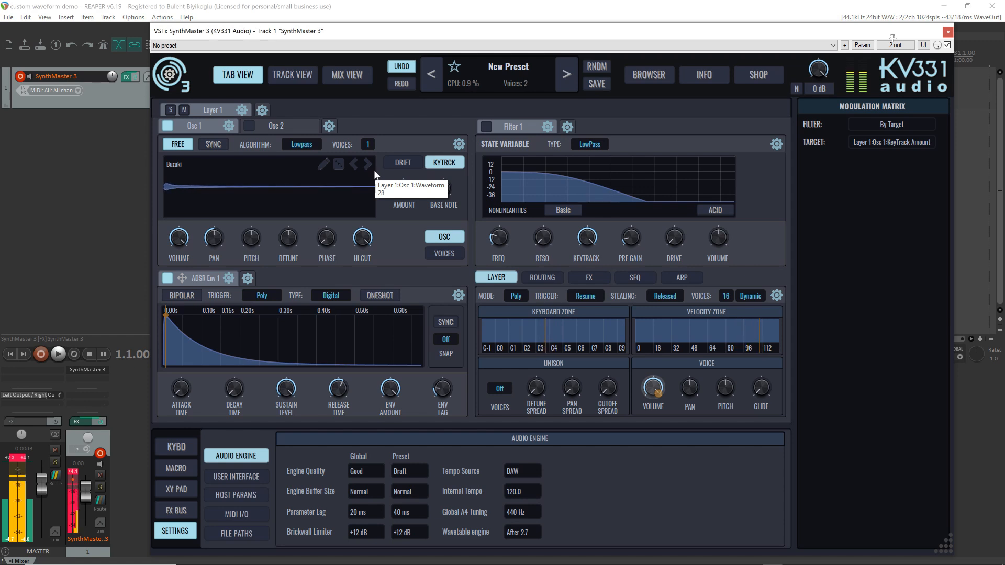
left_click(368, 165)
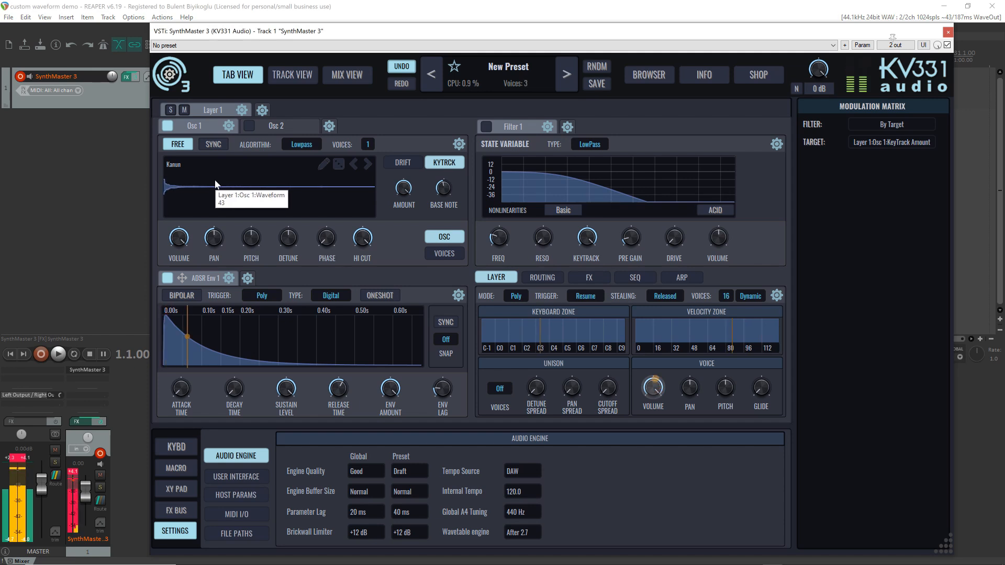
left_click(368, 166)
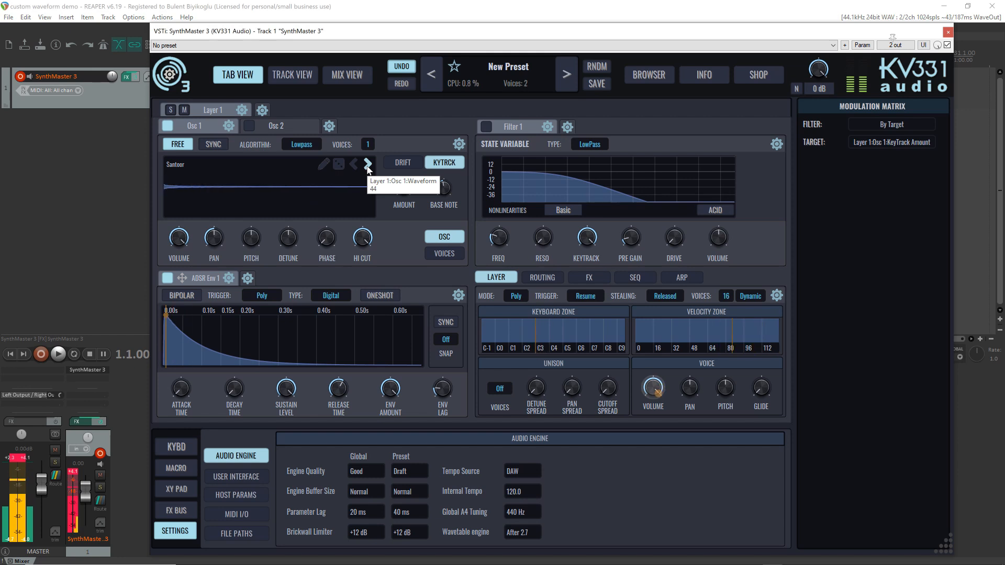
left_click(367, 165)
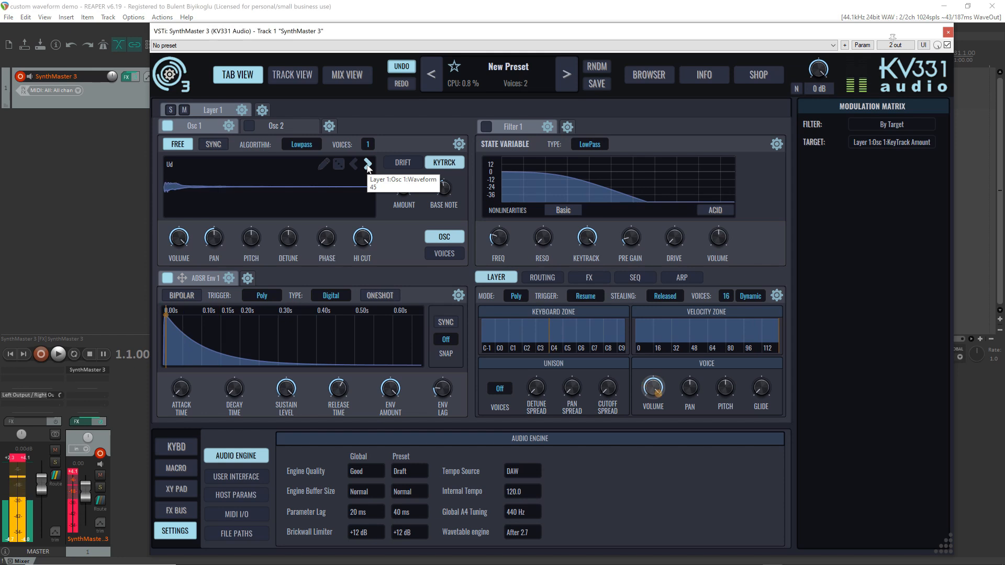
left_click(368, 165)
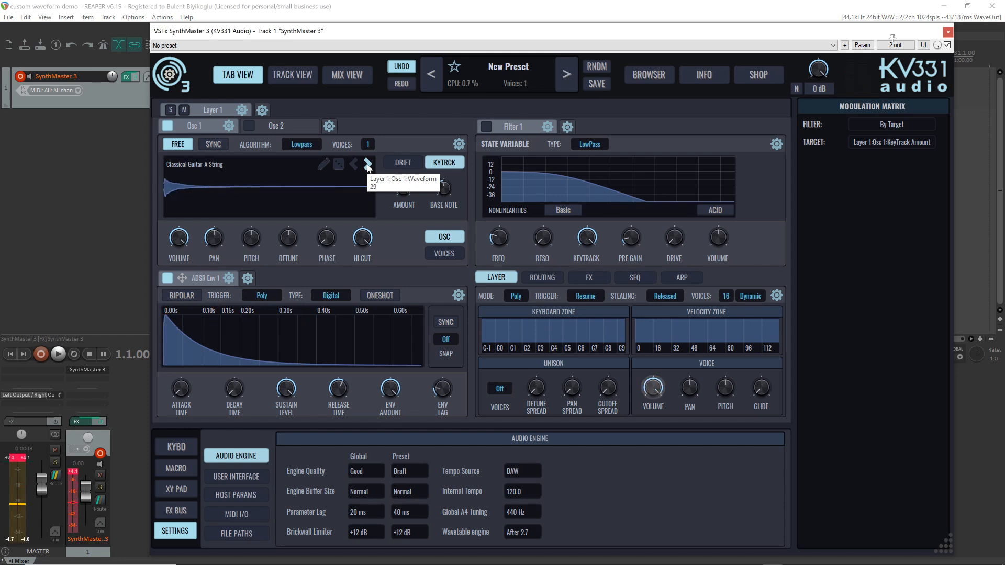
left_click(368, 165)
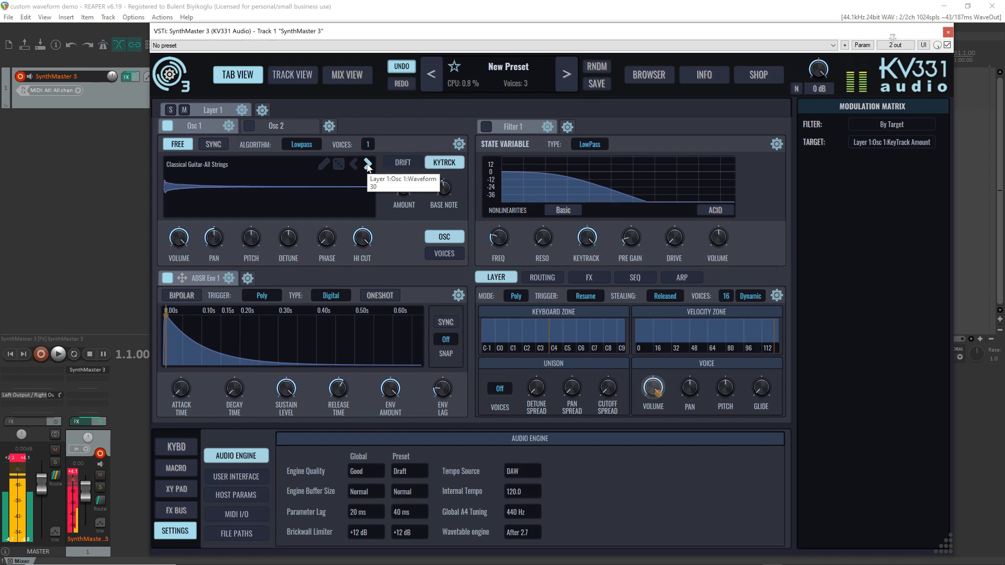
Load the factory female solo vocal sample BusraAA into Osc 1
left_click(235, 180)
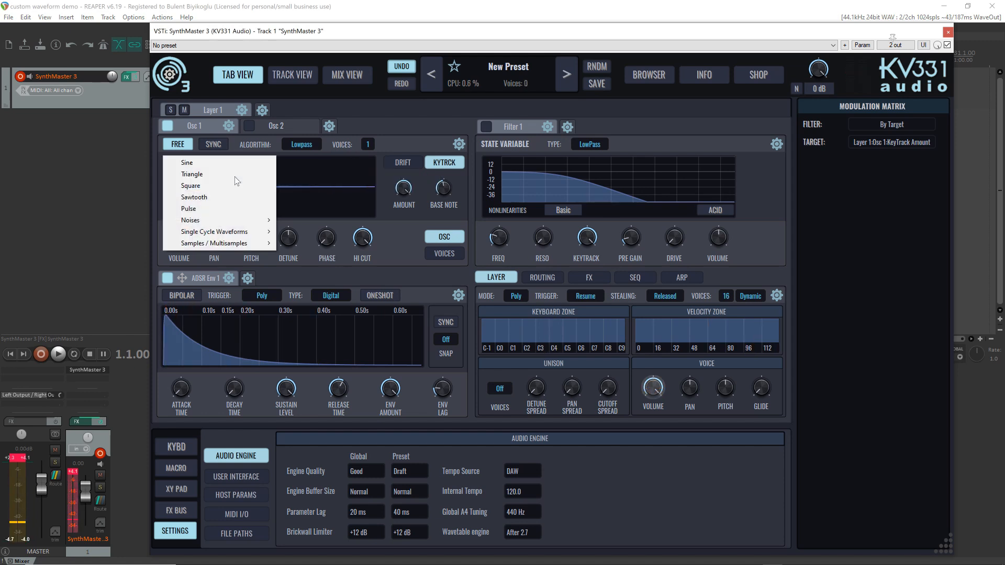
mouse_move(250, 243)
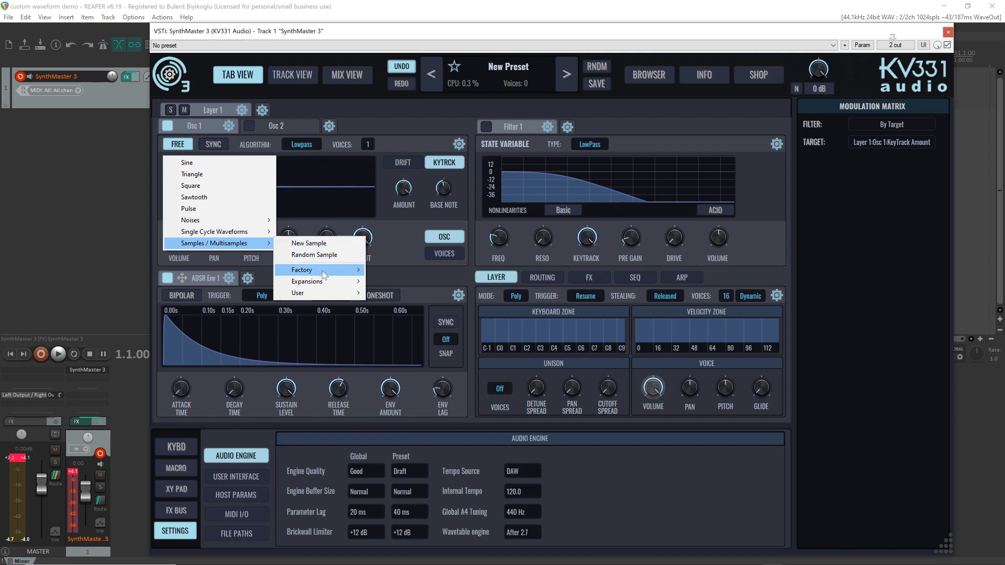
mouse_move(323, 273)
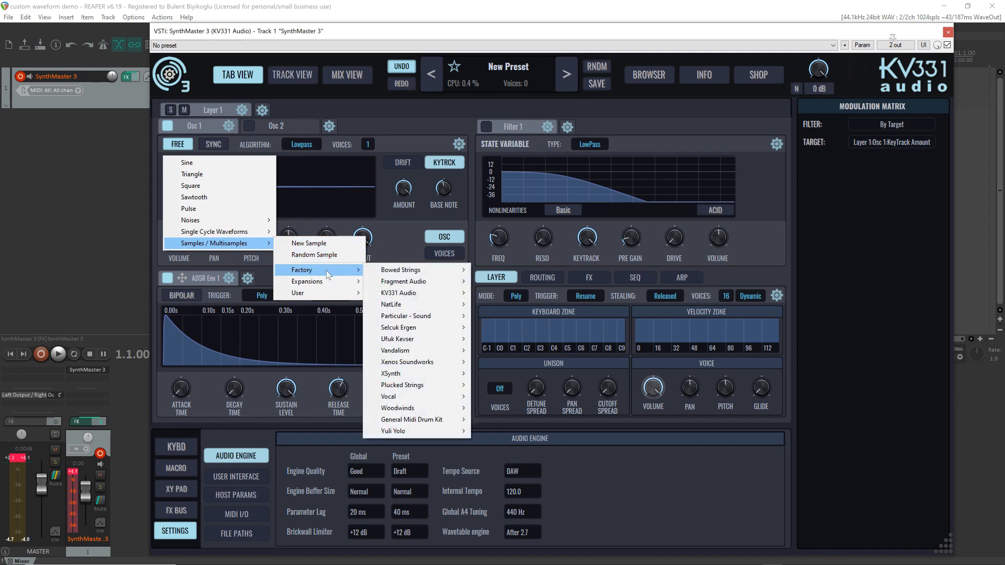
mouse_move(440, 400)
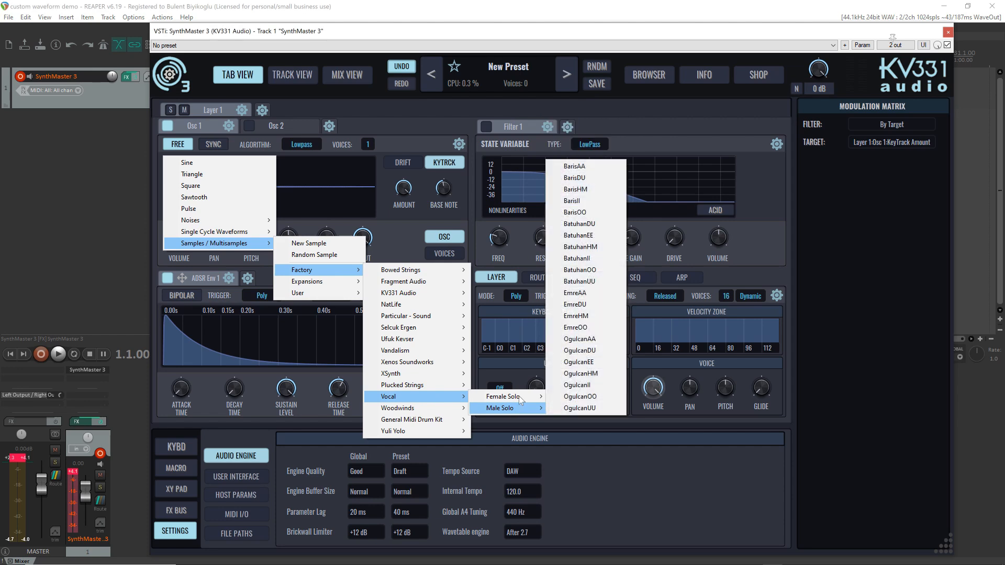
mouse_move(519, 396)
left_click(595, 117)
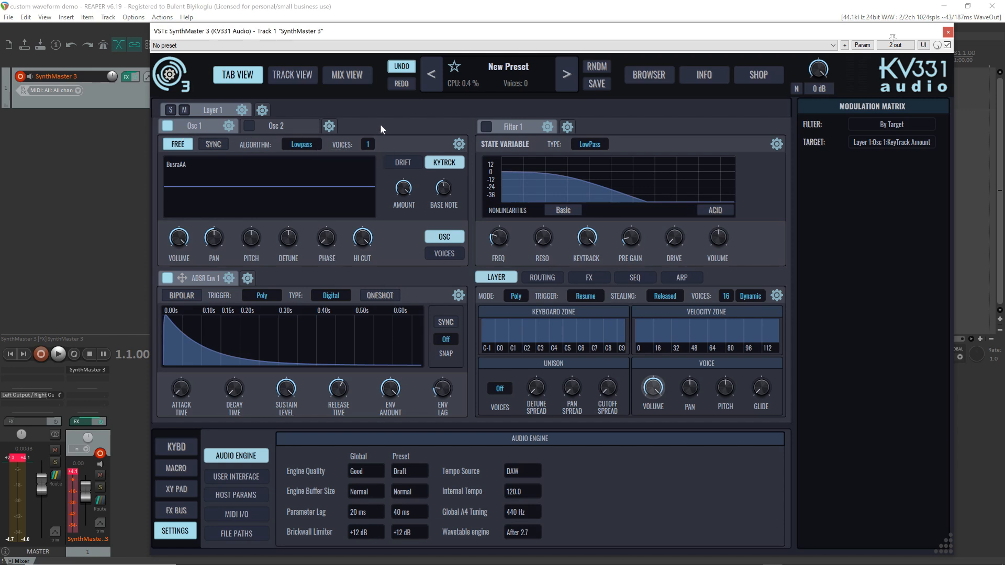
Replace Osc 1 with a Wavetable Osc and show the new oscillator's settings
mouse_move(165, 169)
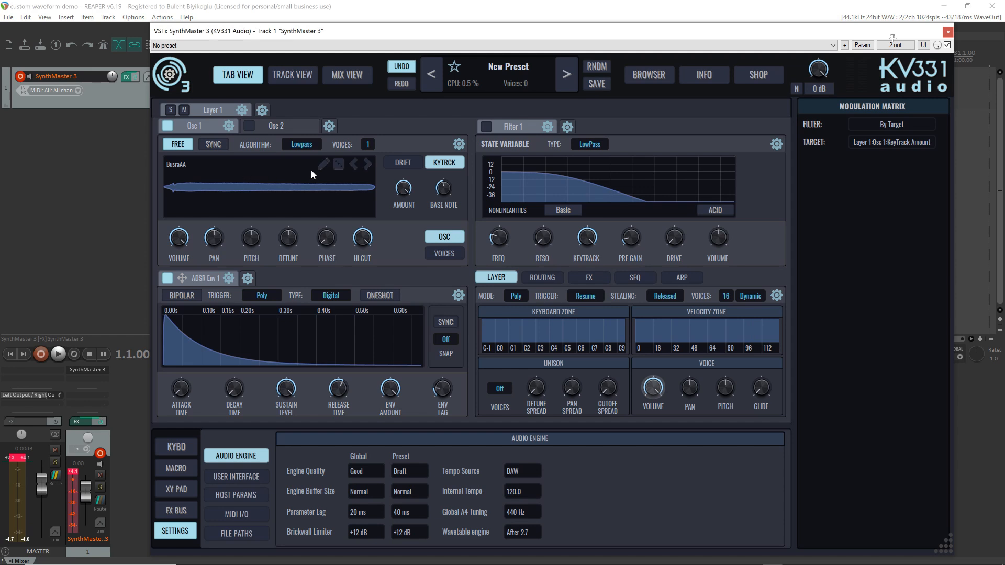
left_click(229, 127)
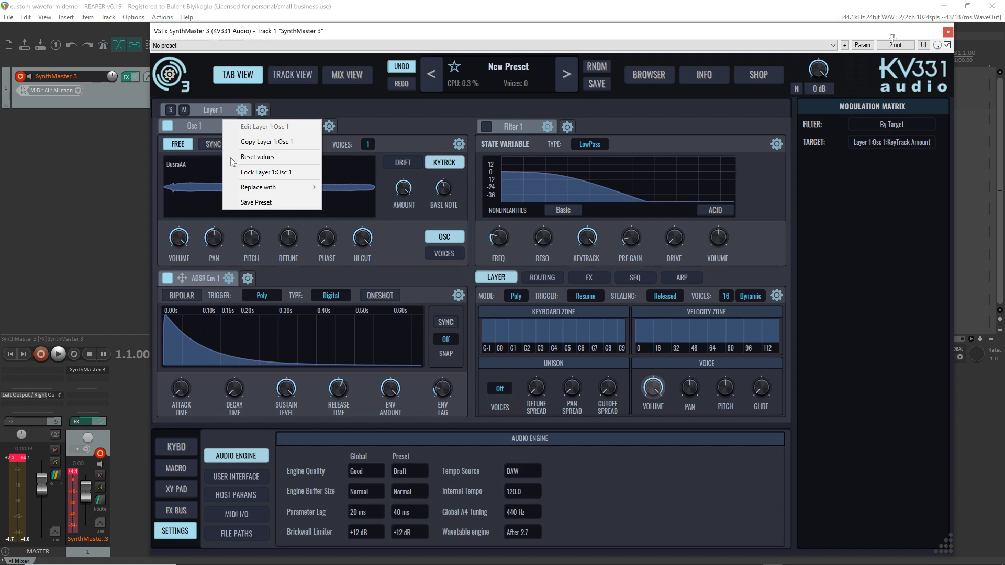
mouse_move(277, 191)
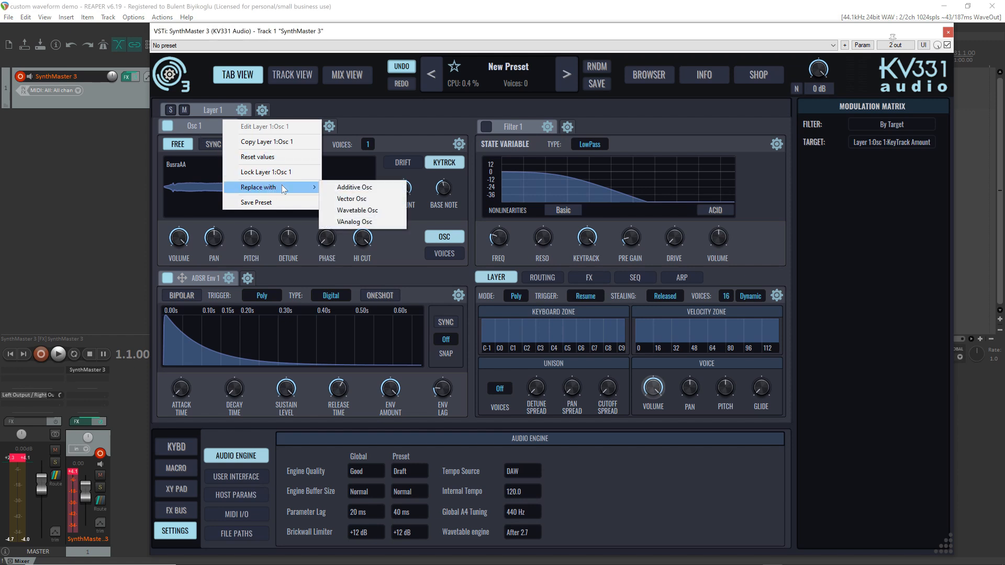
left_click(342, 211)
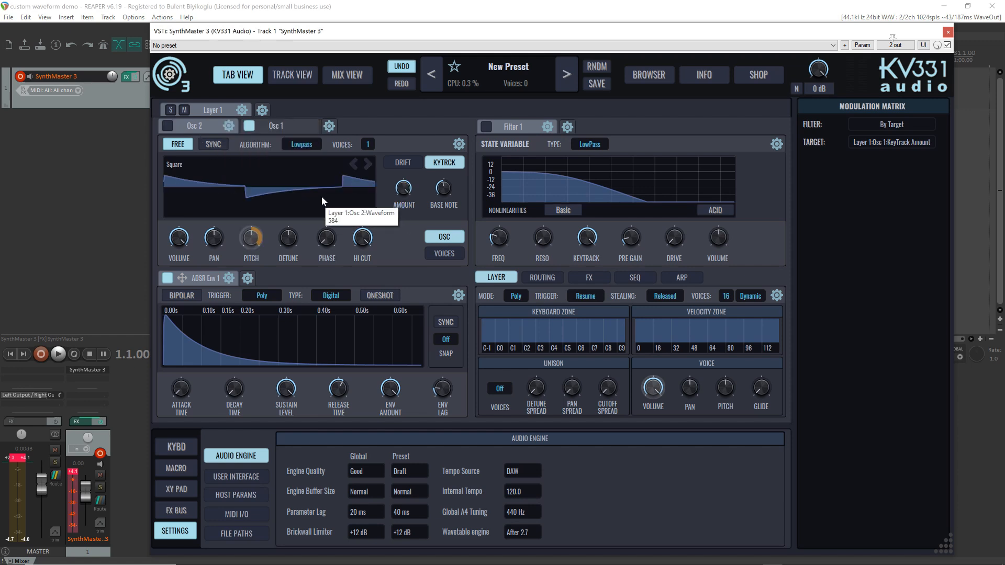
left_click(256, 125)
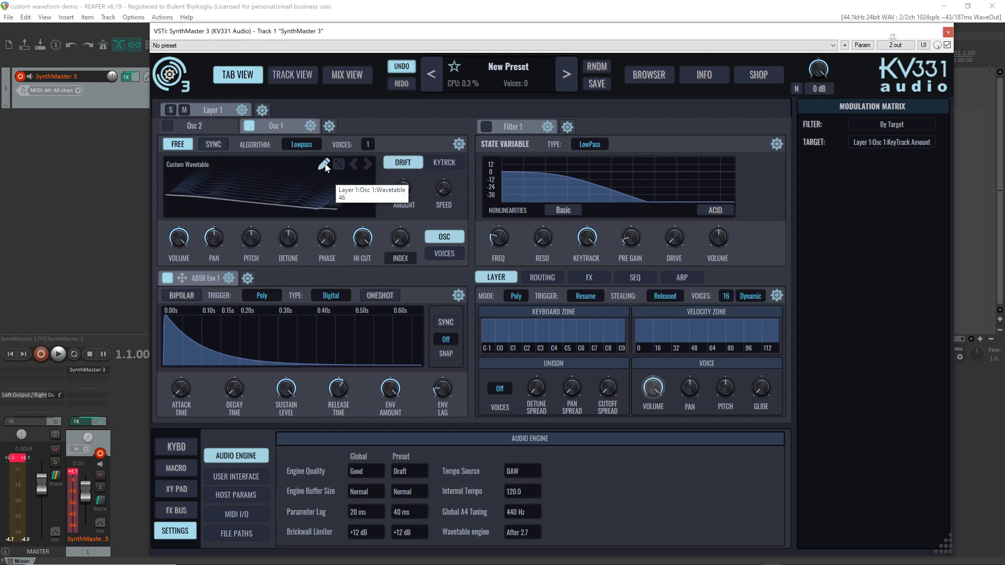
Scrub through the custom wavetable's frames in the wavetable editor and adjust the wavetable oscillator's index
left_click(324, 168)
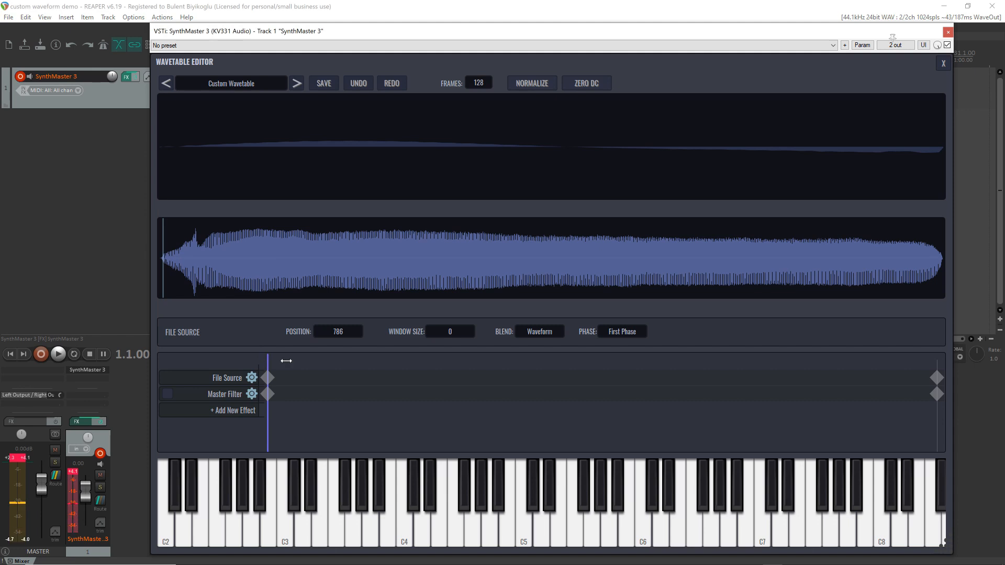
left_click_drag(285, 359, 1001, 328)
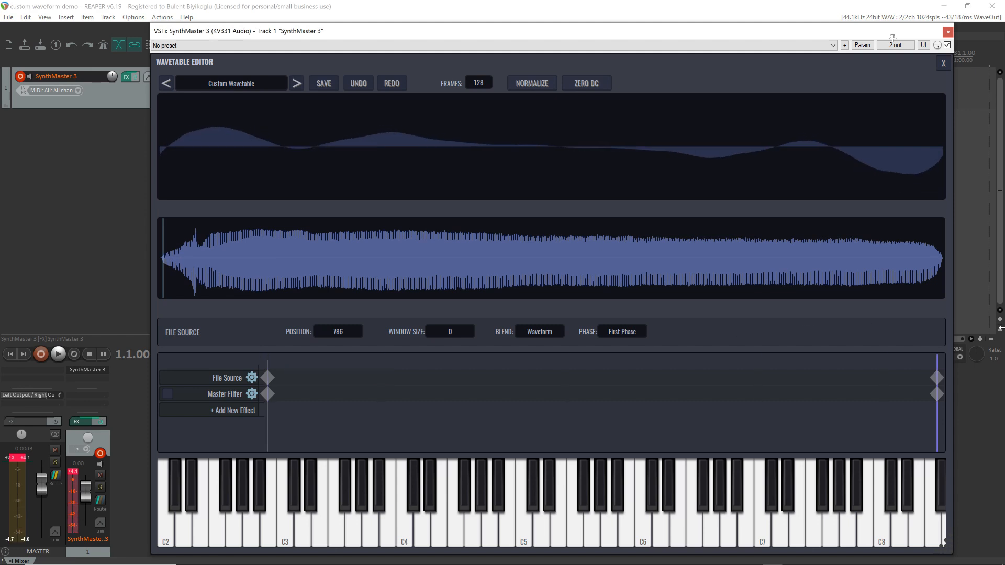
left_click(937, 376)
left_click_drag(937, 357, 554, 340)
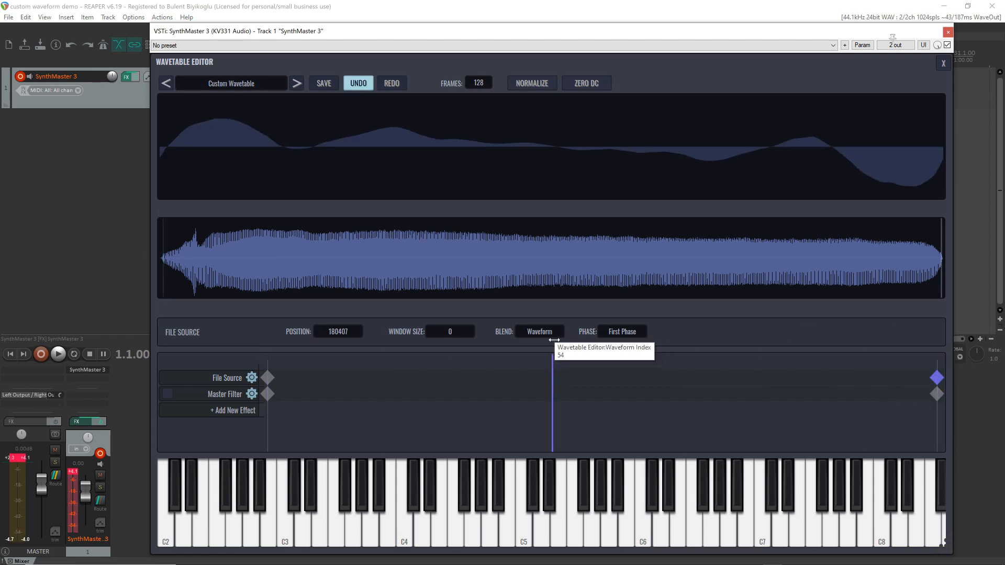
left_click(943, 65)
left_click_drag(402, 236, 398, 263)
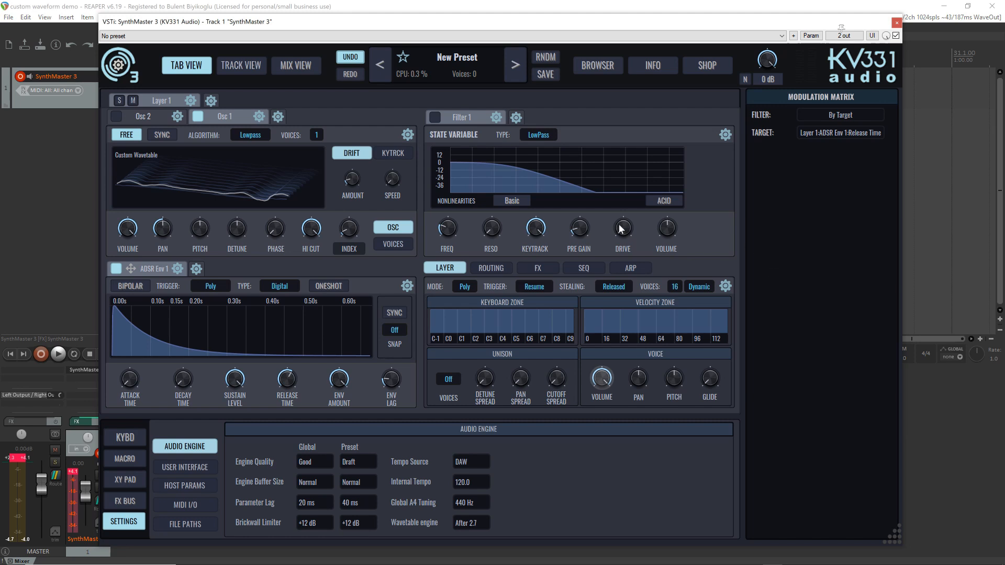
Initialize the preset, switch off Filter 1 and show the layer's signal routing
left_click(452, 58)
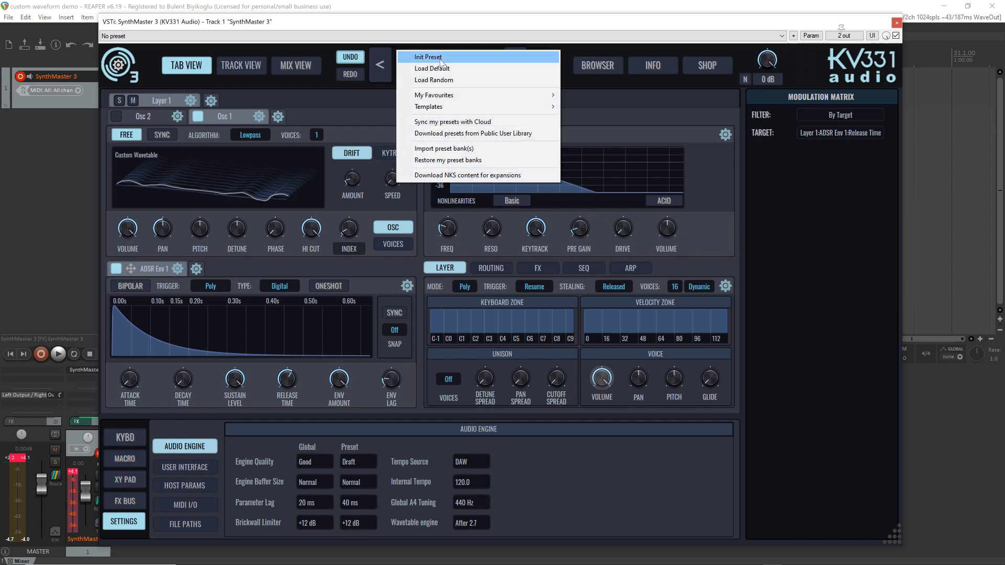
left_click(441, 59)
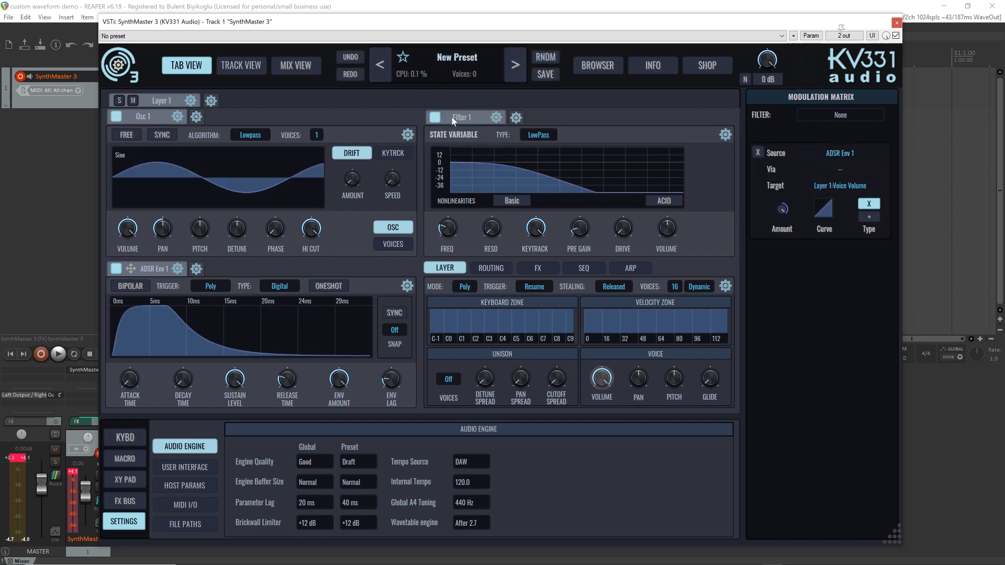
left_click(495, 270)
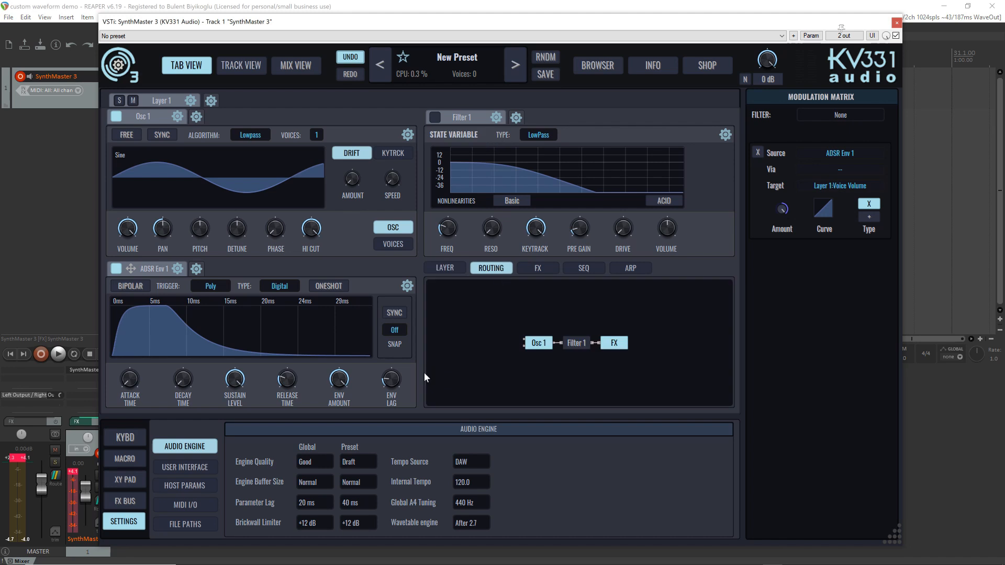
Replace Osc 1 with an Additive Osc and look through its displayable parameters, keeping Waveform selected
left_click(179, 118)
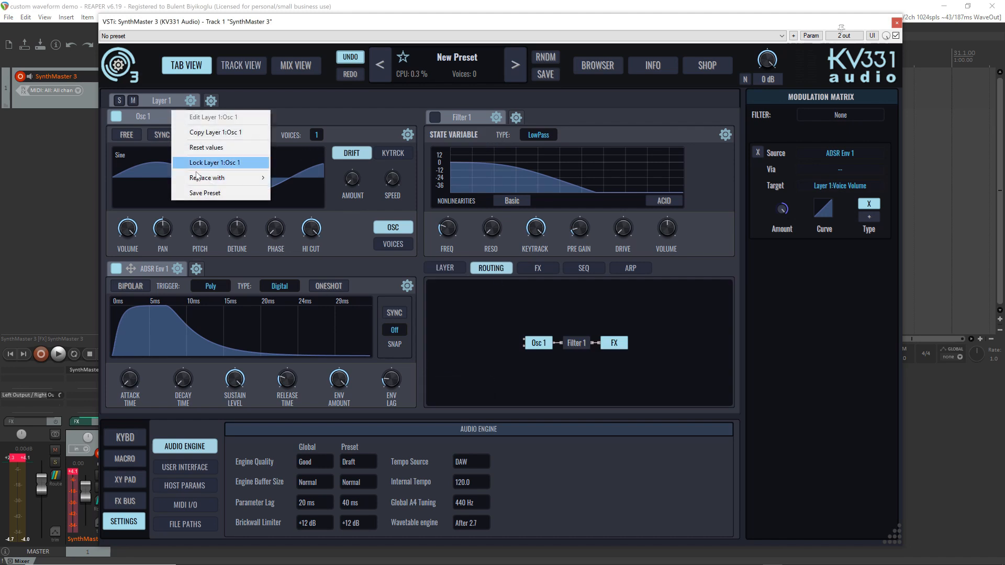
mouse_move(202, 182)
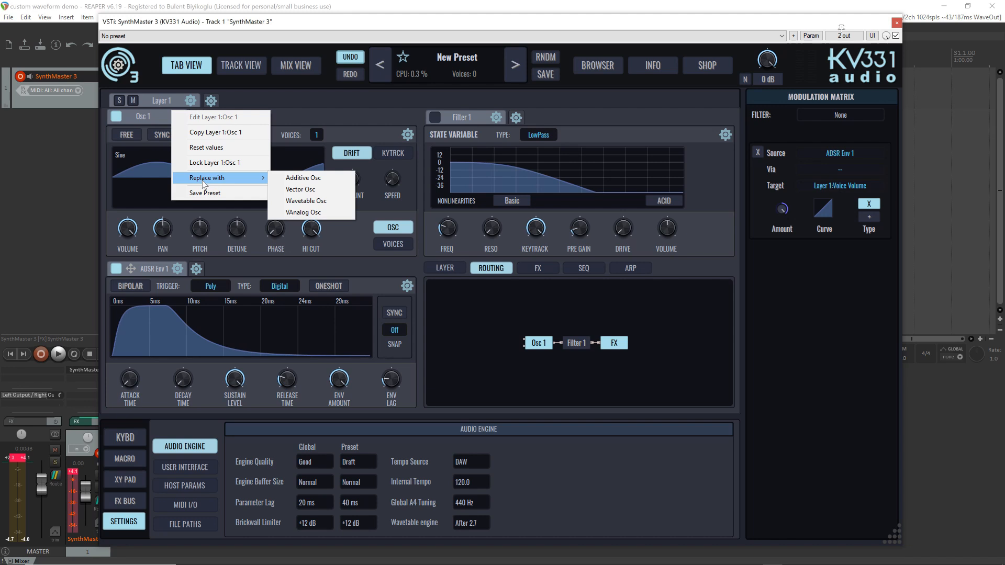
left_click(307, 181)
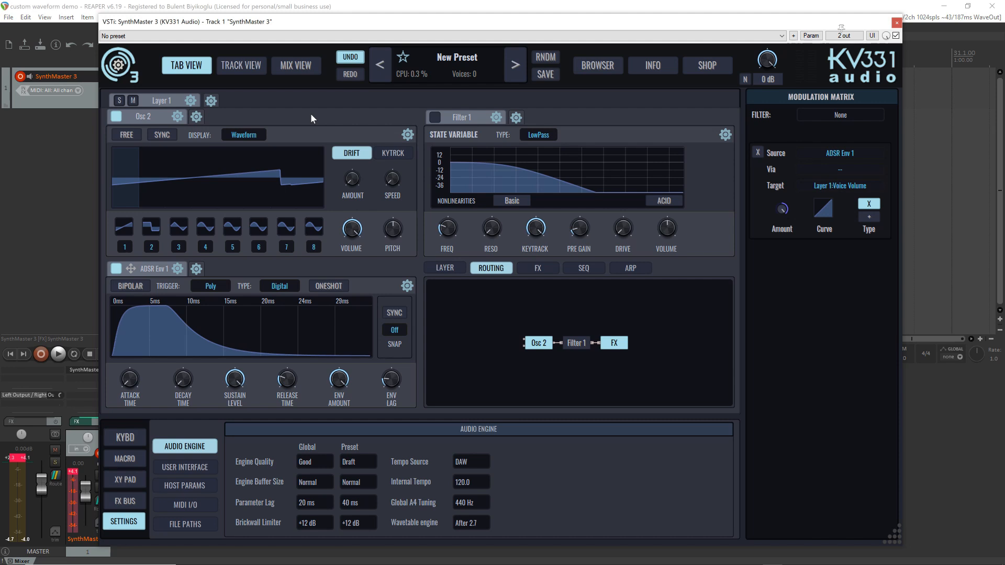
left_click(252, 135)
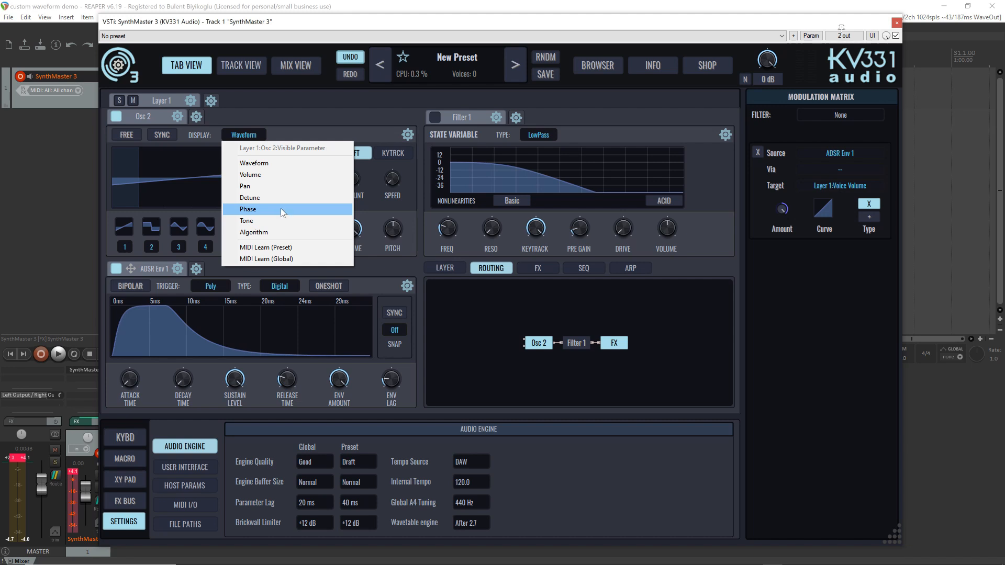
left_click(313, 115)
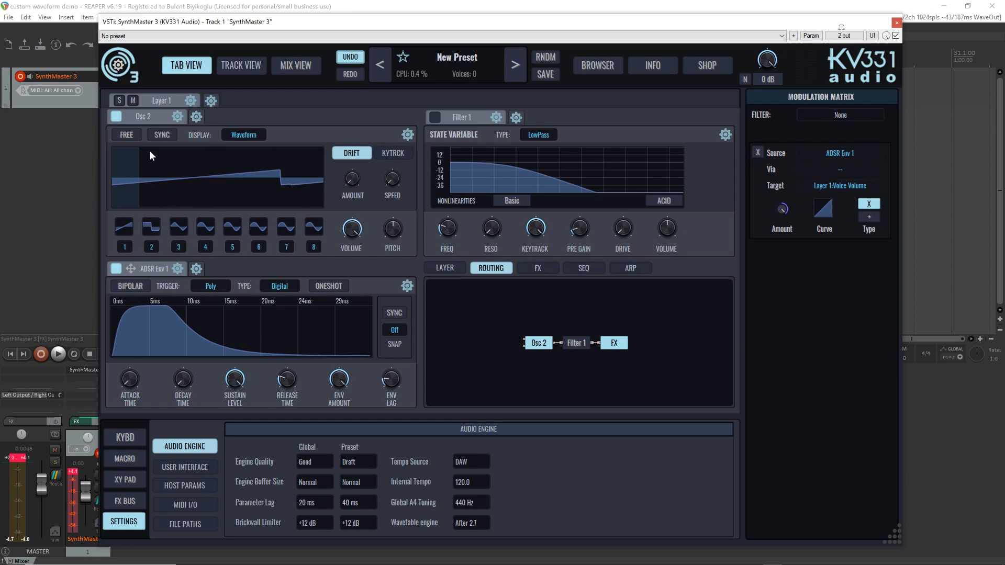
Draw volume levels for the additive oscillator's waves, keeping wave 1 at 1.00 and raising waves 2 to 8 to varied levels
left_click(135, 152)
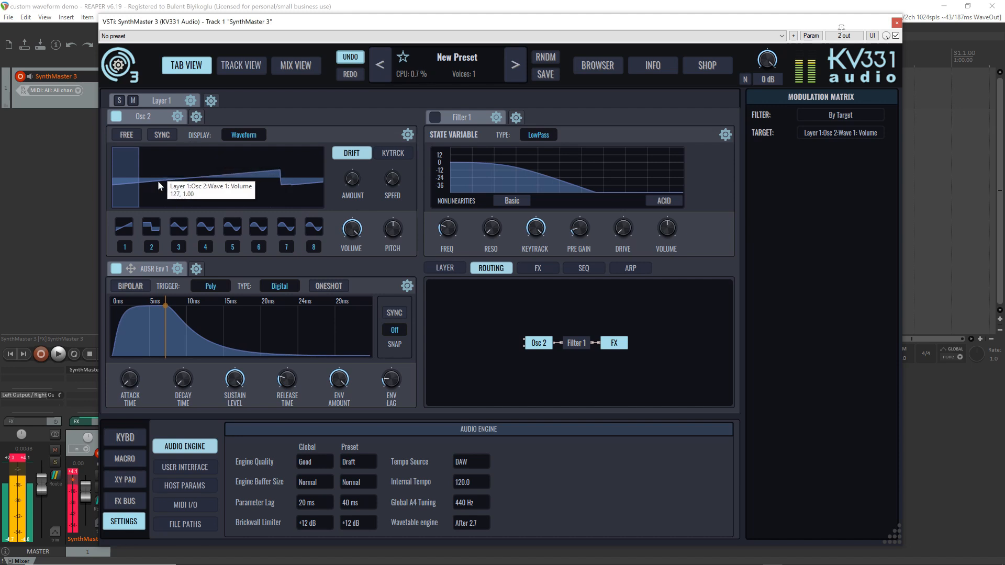
left_click(152, 158)
left_click(183, 169)
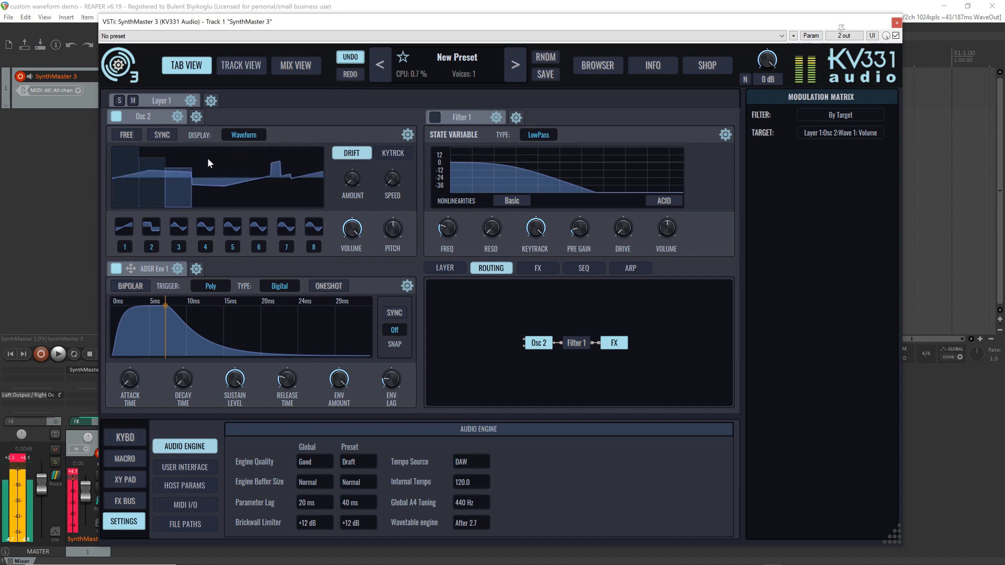
mouse_move(207, 158)
left_mouse_down()
mouse_move(224, 174)
mouse_move(253, 167)
mouse_move(273, 183)
mouse_move(311, 164)
left_mouse_up()
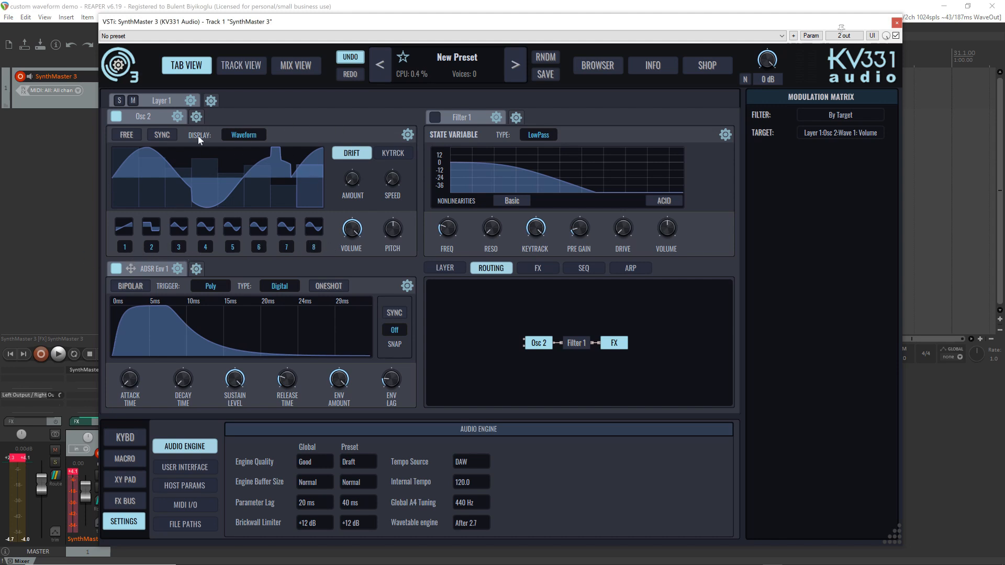
Set the additive oscillator's harmonic numbers to 6, 8, 12 and 18 for waves 5 to 8
mouse_move(170, 156)
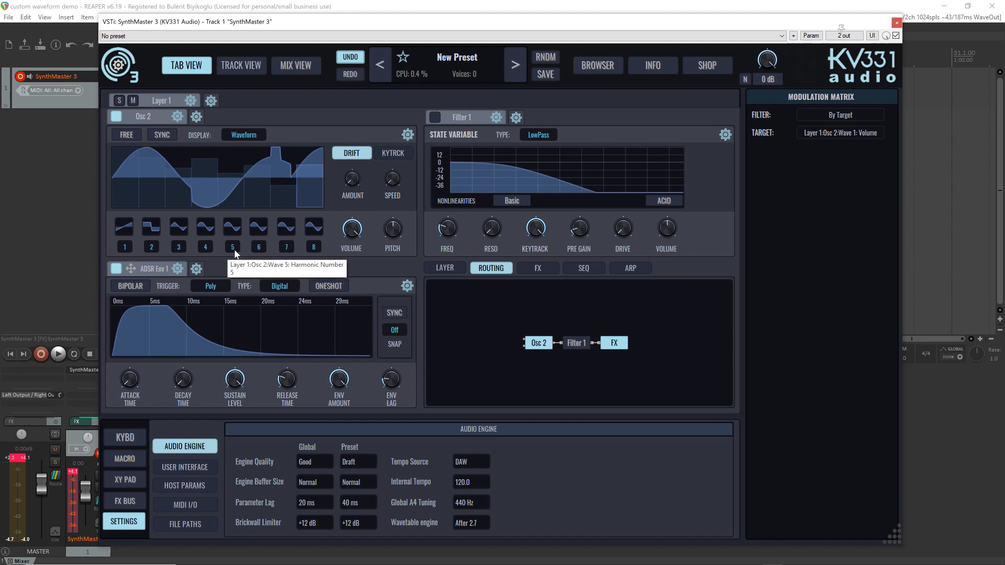
scroll(234, 249, "up", 1)
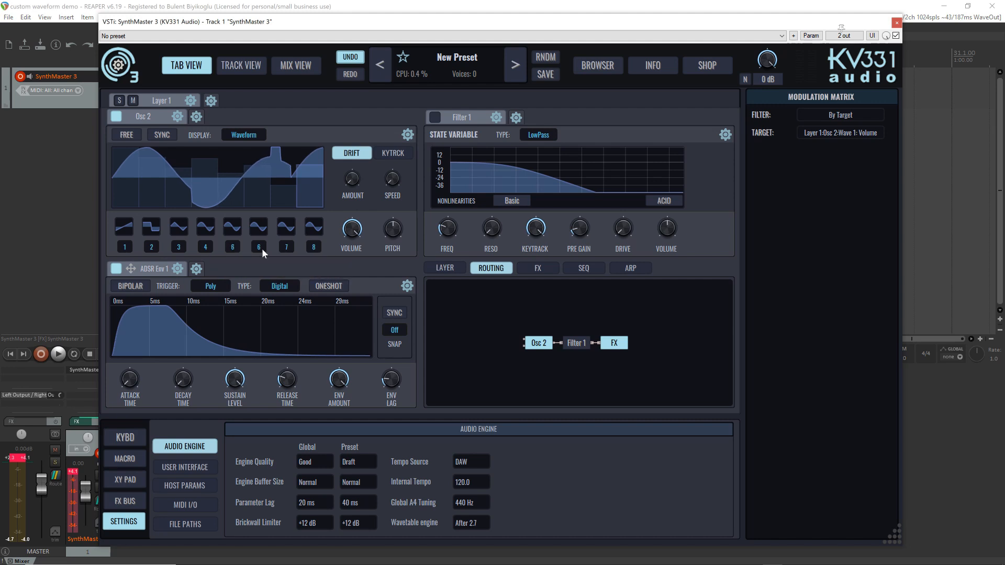
scroll(262, 248, "up", 2)
scroll(287, 249, "up", 5)
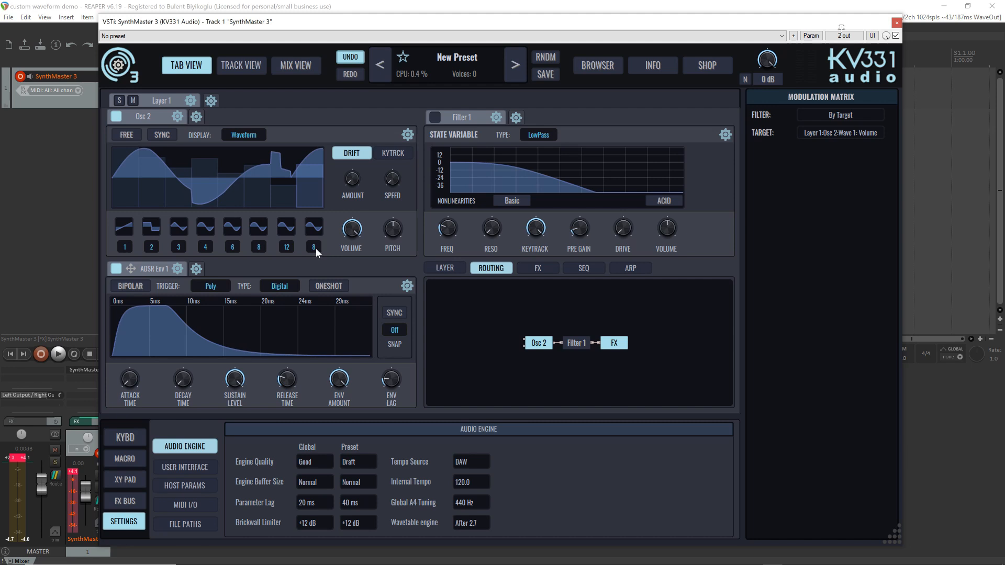
scroll(314, 249, "up", 10)
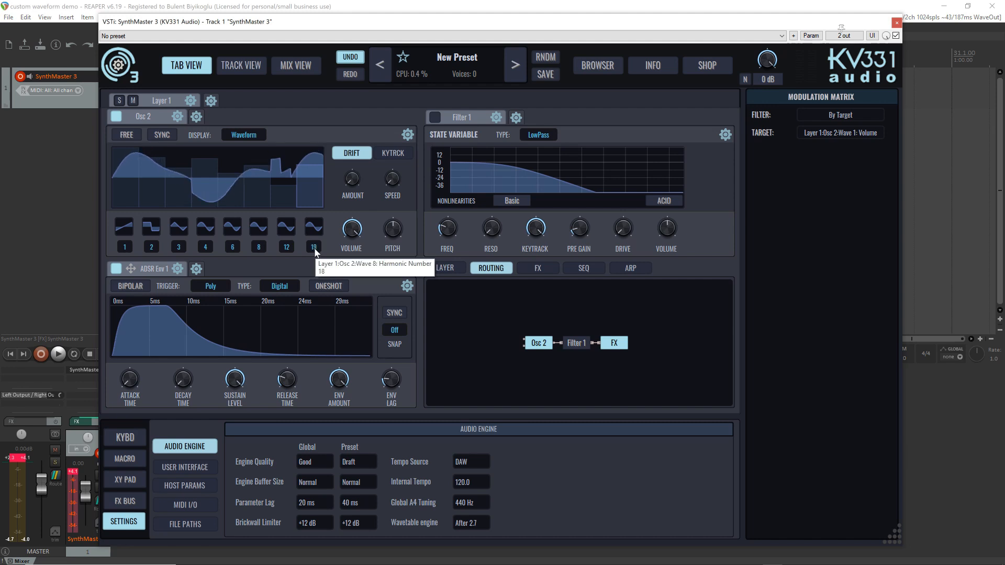
Set wave 8's harmonic number to 16 and lower the volumes of waves 2 to 8
scroll(316, 253, "up", 2)
scroll(316, 252, "up", 5)
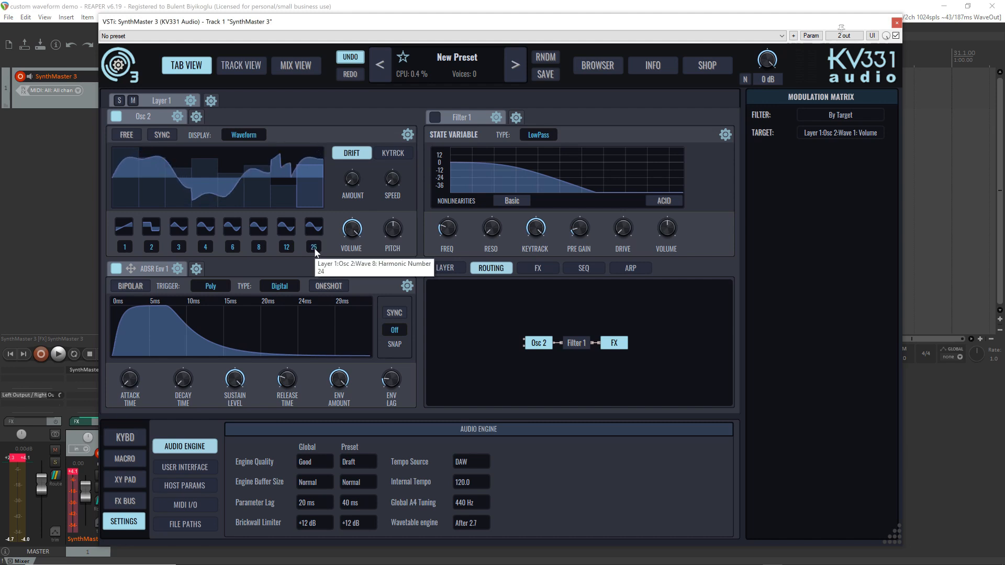
scroll(316, 252, "down", 7)
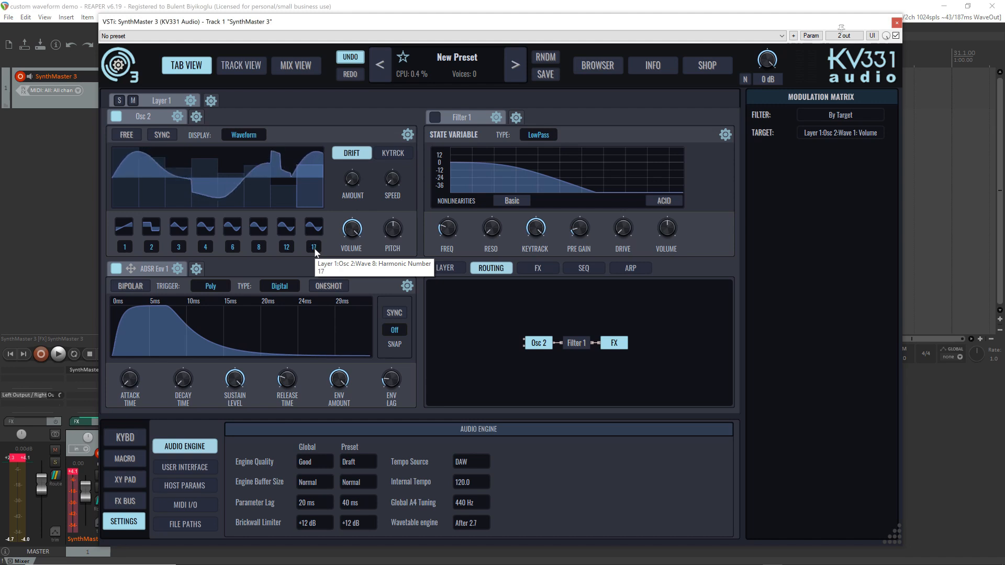
scroll(316, 252, "down", 1)
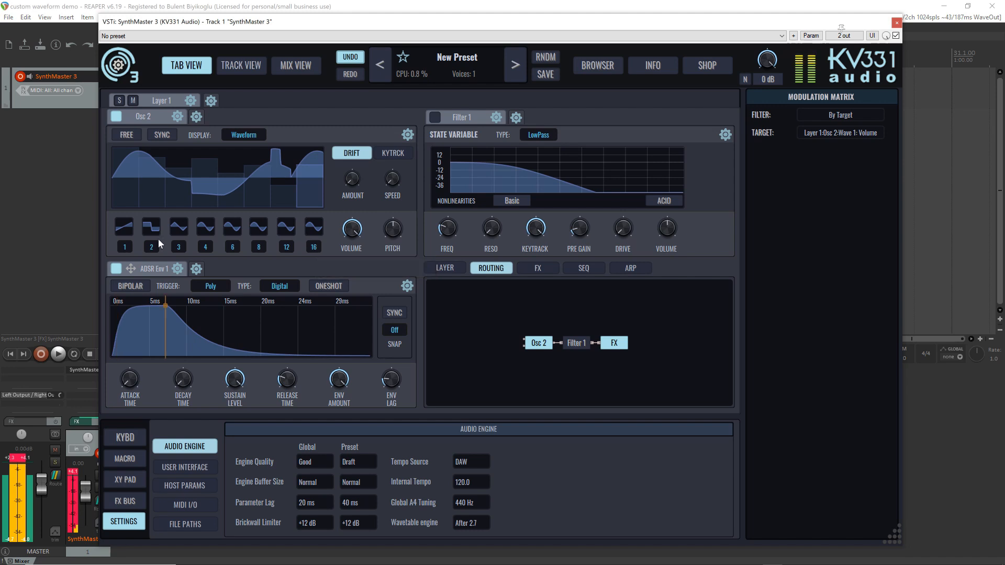
mouse_move(161, 185)
left_mouse_down()
mouse_move(274, 201)
mouse_move(266, 206)
mouse_move(264, 186)
mouse_move(281, 200)
mouse_move(320, 171)
mouse_move(309, 206)
left_mouse_up()
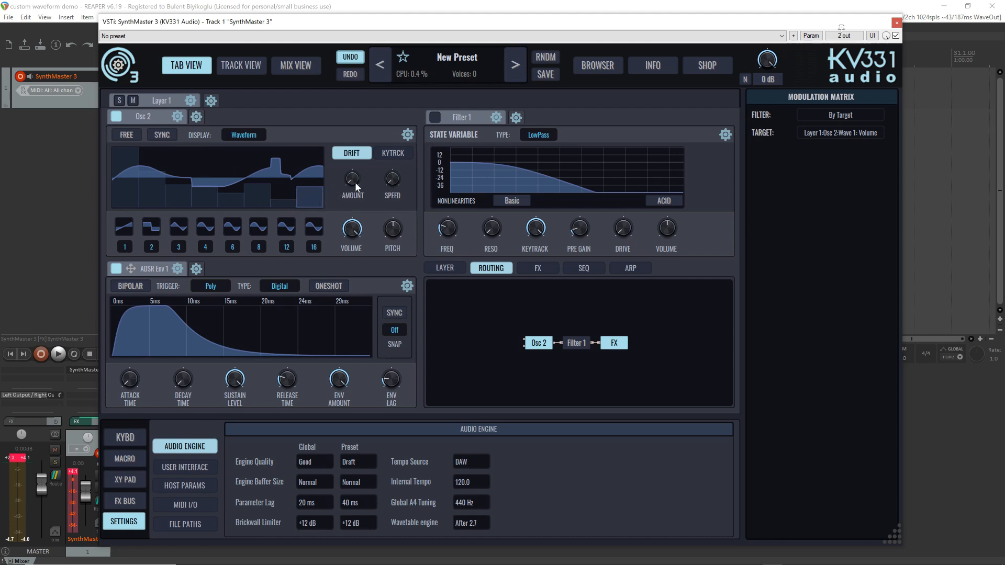
Raise the oscillator's drift amount with free running on, and show its key tracking amount and base note settings
left_click_drag(355, 182, 354, 159)
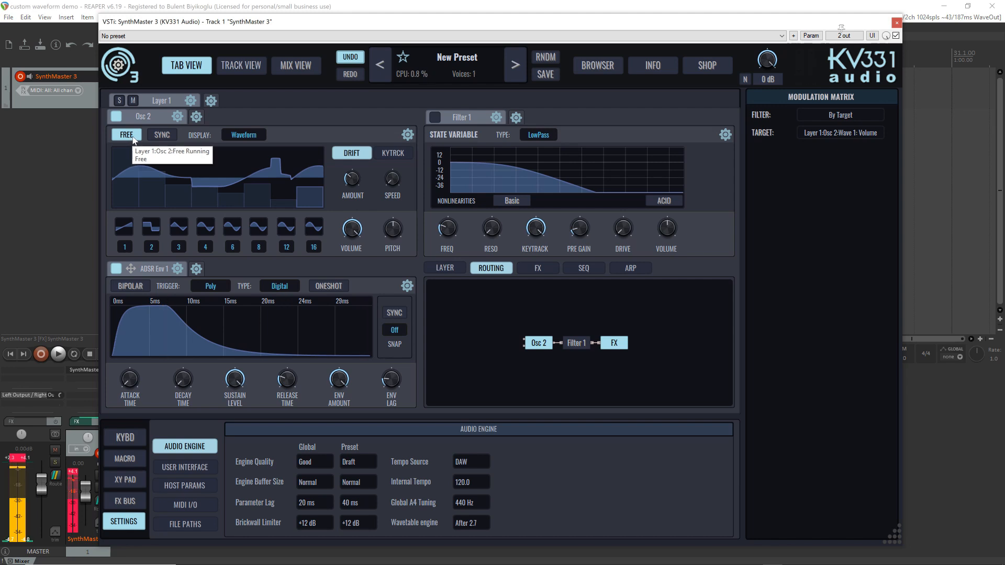
left_click(393, 153)
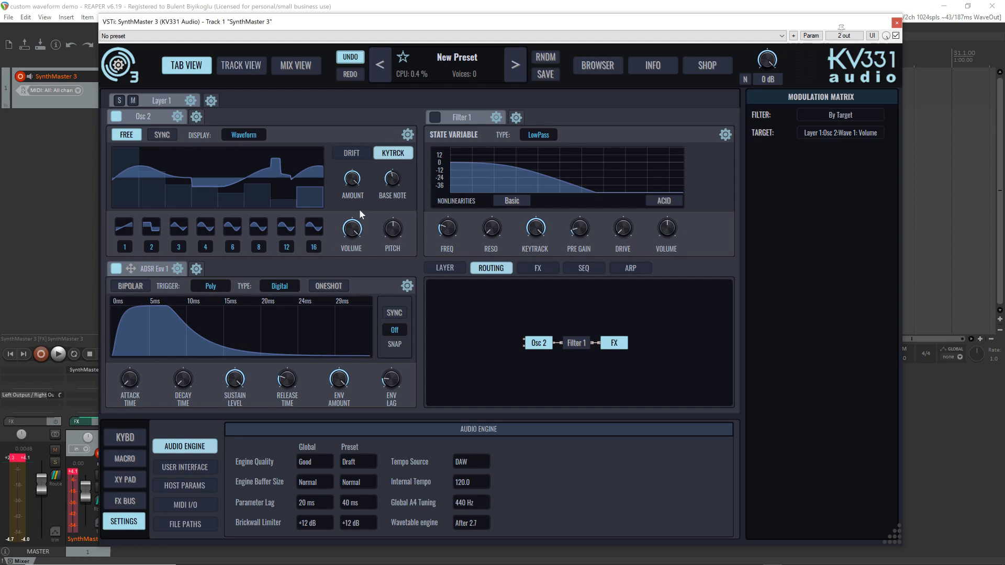
mouse_move(353, 184)
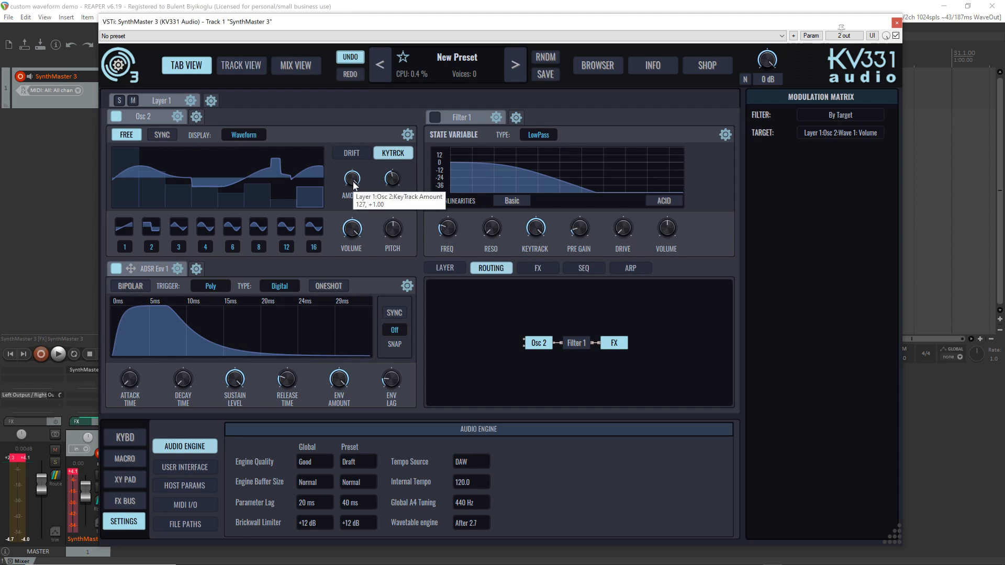
scroll(354, 185, "down", 1)
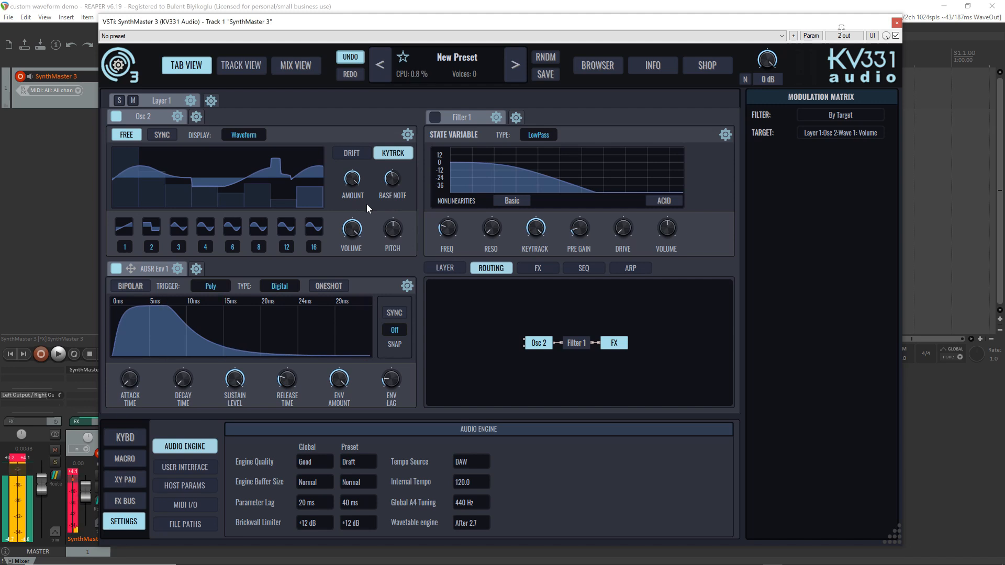
Lengthen the release time of ADSR Env 1 and change the waveforms of waves 4 and 5
left_click_drag(289, 382, 291, 357)
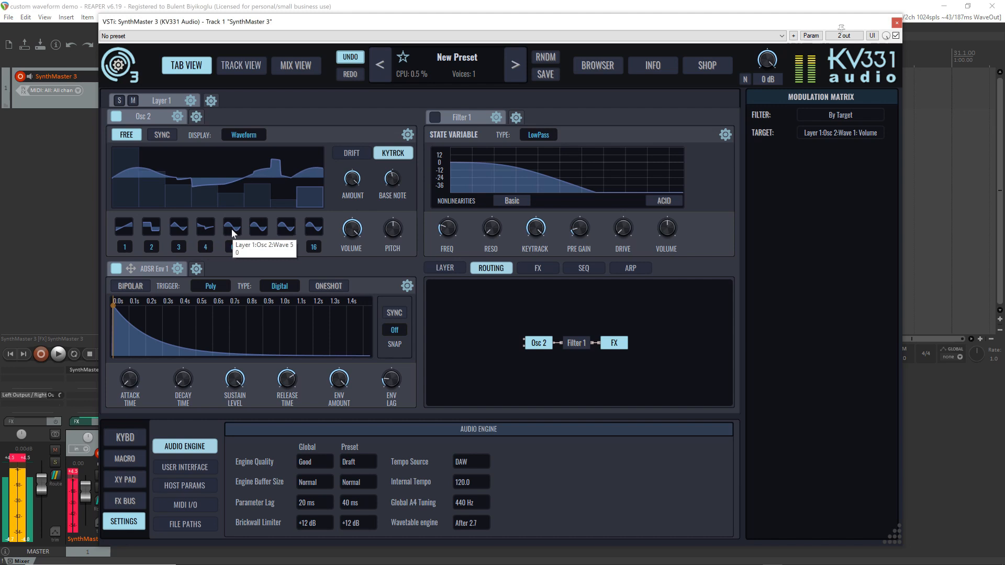
scroll(232, 232, "up", 3)
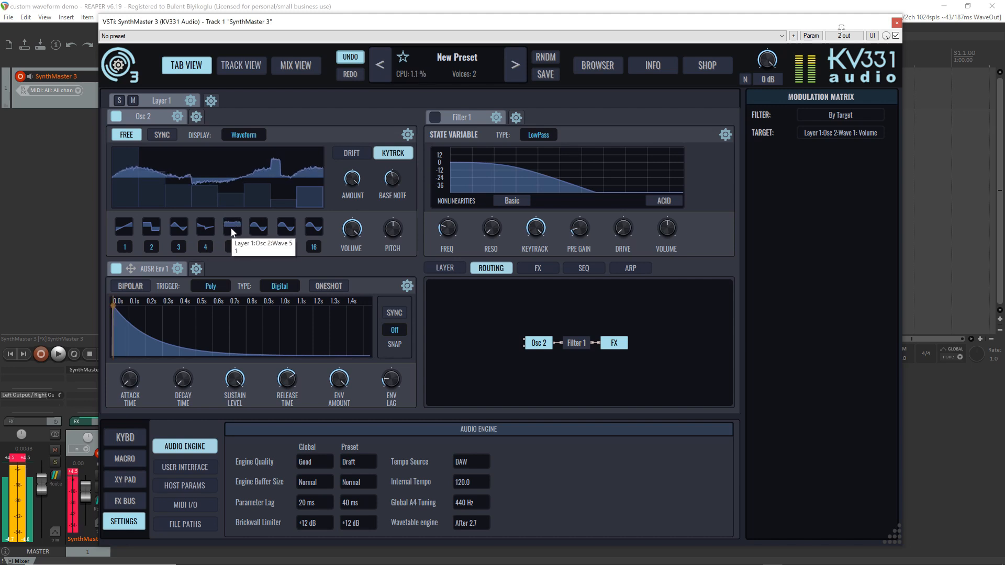
scroll(231, 229, "down", 2)
Assign the factory single cycle waveform Andremega Sawtooth from the Analog group to wave 6
left_click(256, 229)
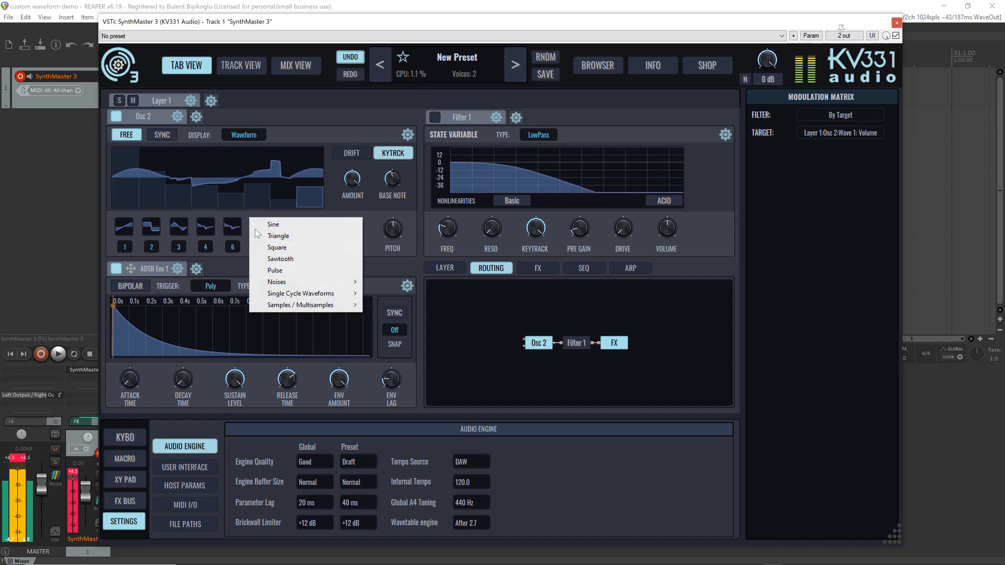
mouse_move(329, 294)
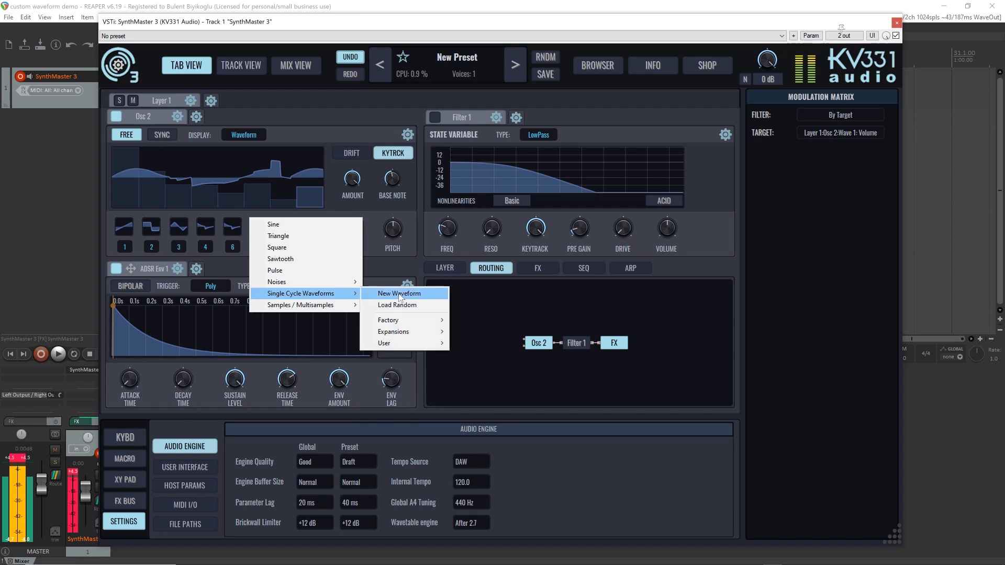
mouse_move(422, 321)
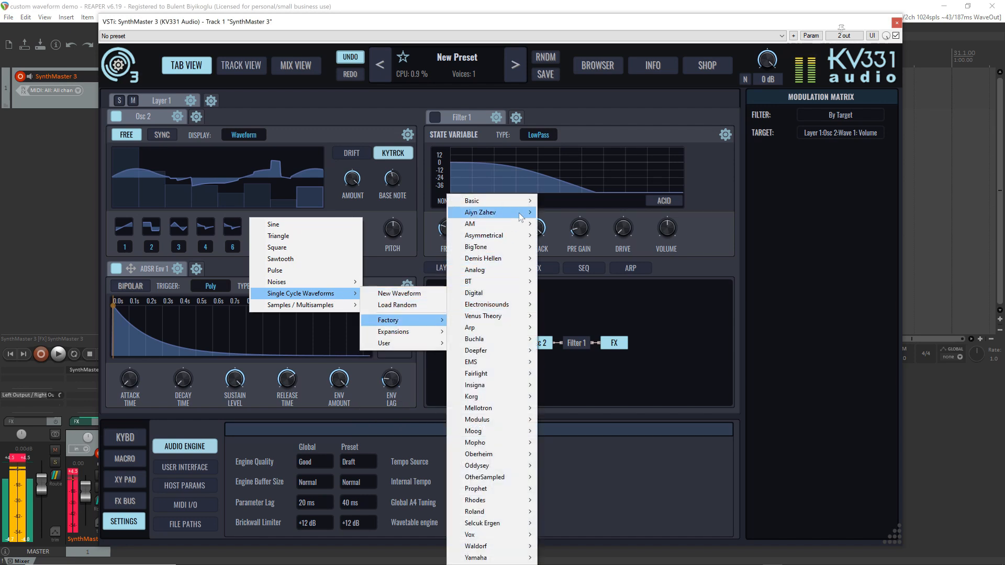
mouse_move(517, 276)
mouse_move(576, 270)
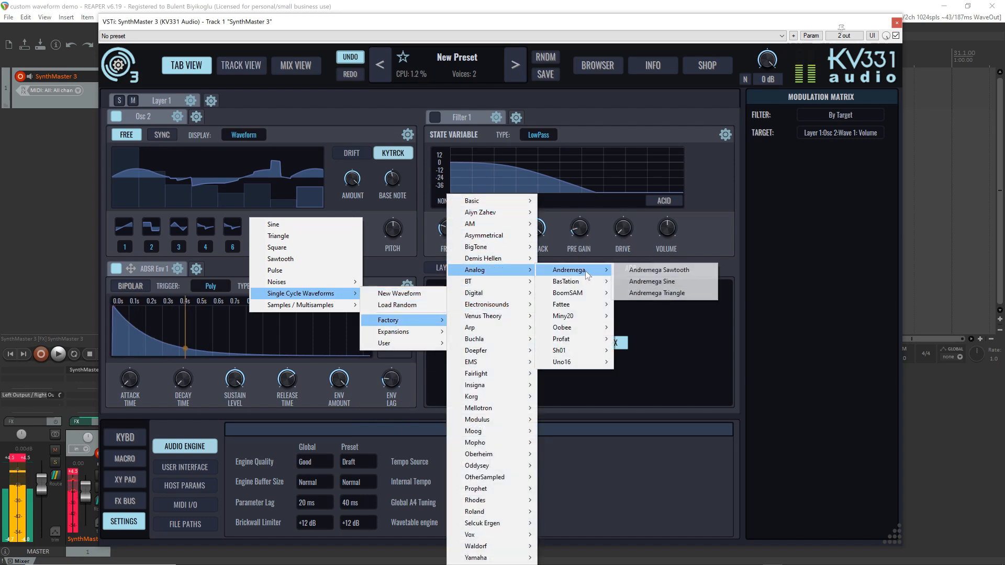
left_click(641, 271)
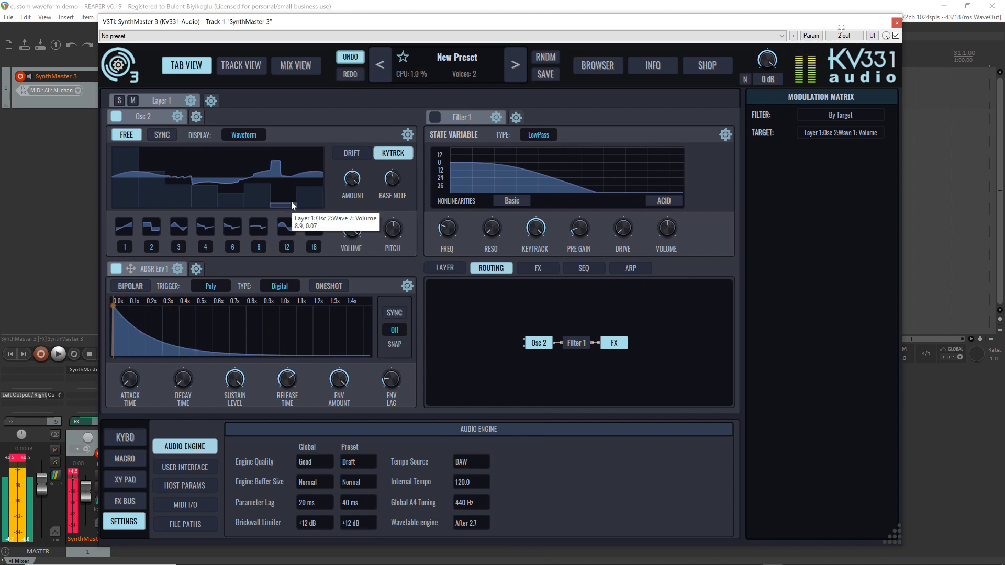
Set wave 7's waveform to White Noise, audition Pink Noise for comparison, and return to White Noise
left_click(285, 224)
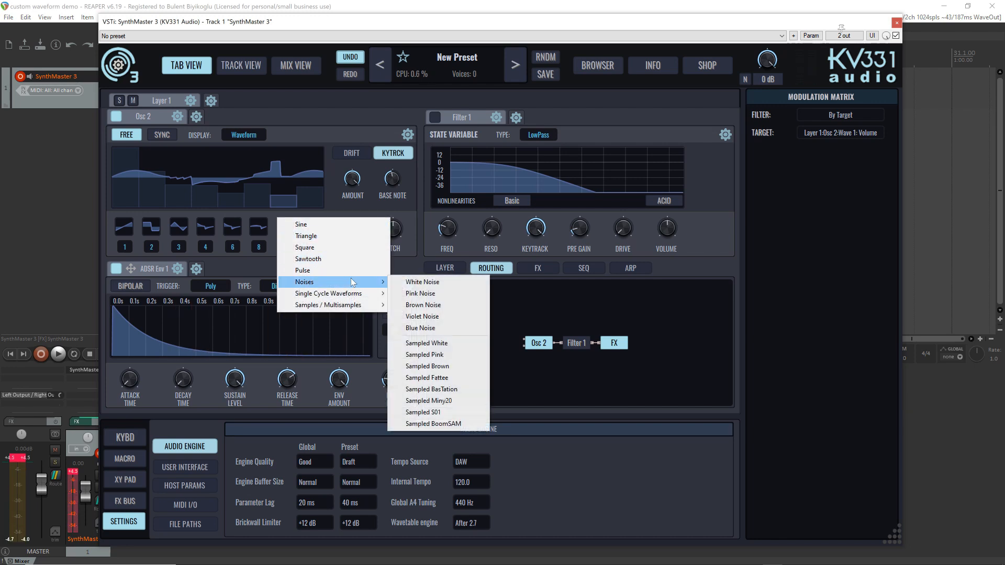
left_click(438, 283)
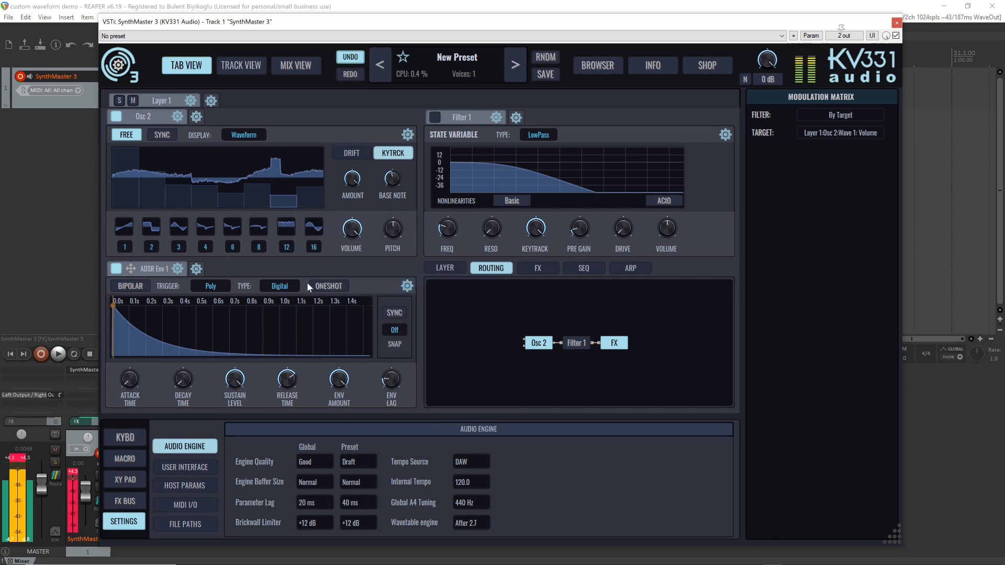
left_click(286, 231)
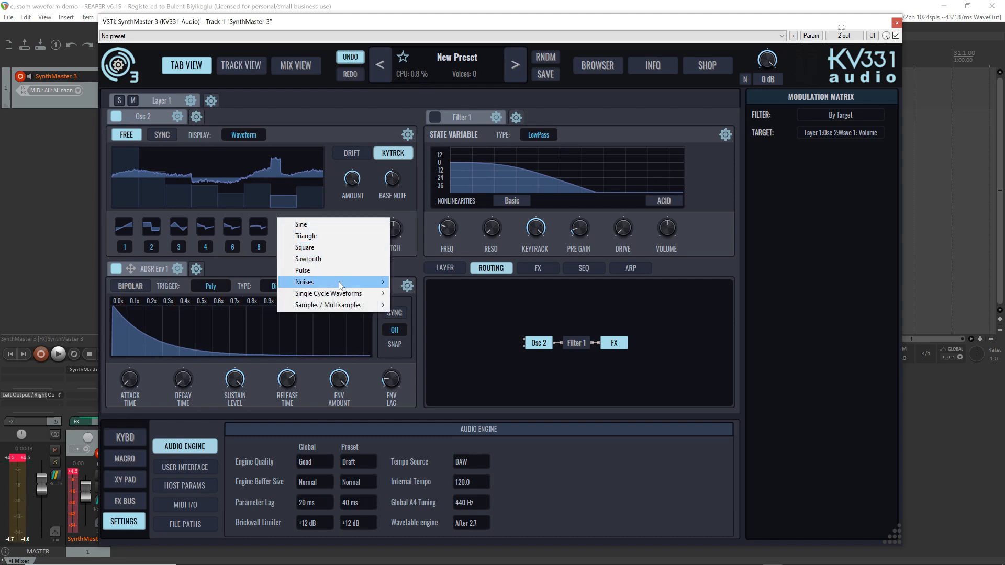
mouse_move(338, 282)
left_click(442, 294)
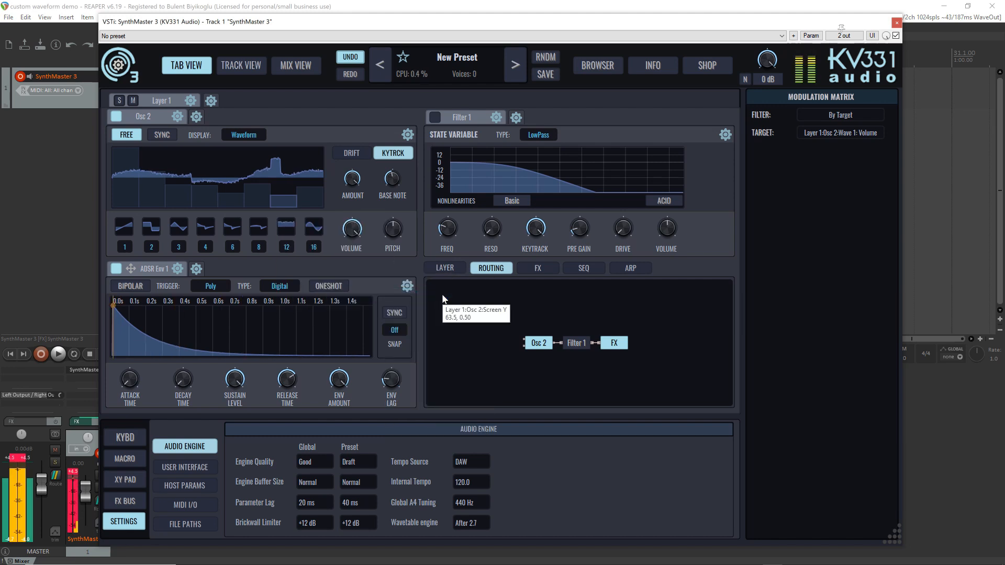
left_click(283, 227)
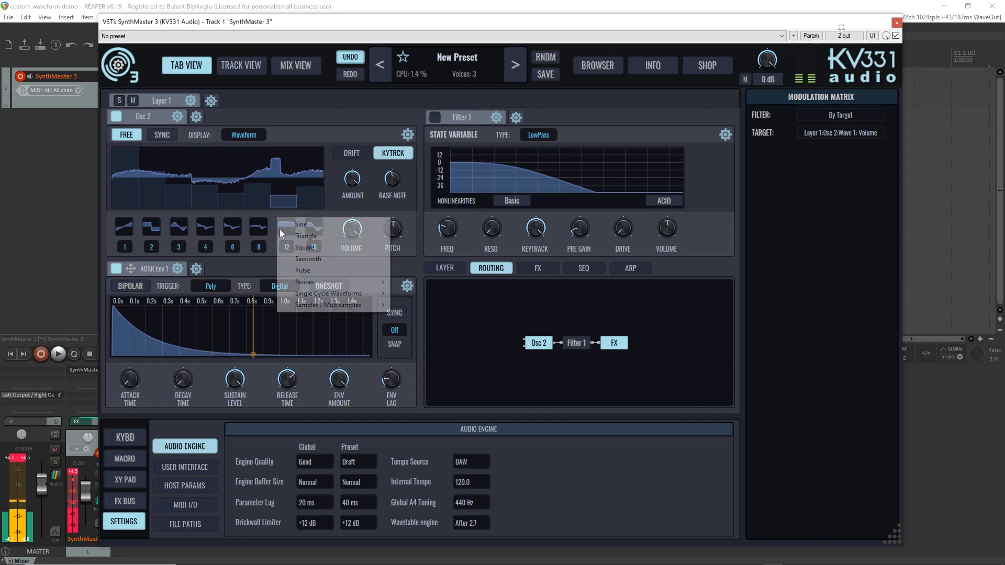
mouse_move(340, 285)
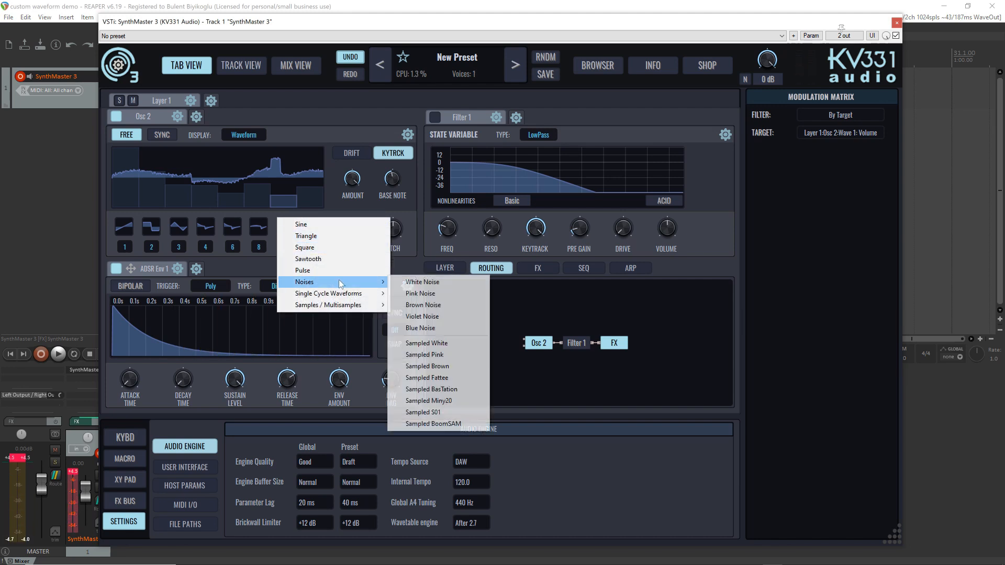
left_click(439, 282)
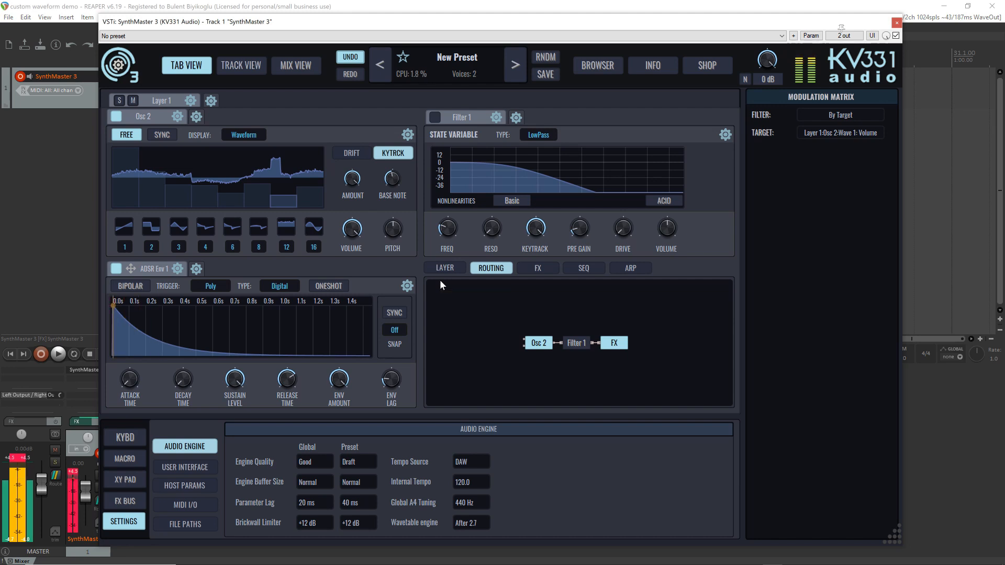
Display the waves' volume controls and assign Velocity as a modulation source for wave 7's volume
left_click(244, 135)
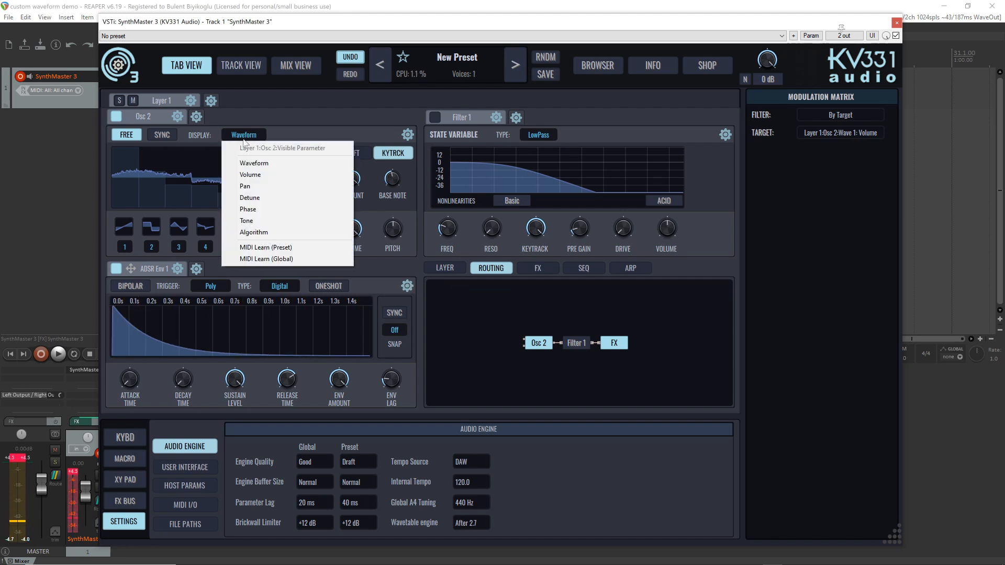
left_click(269, 174)
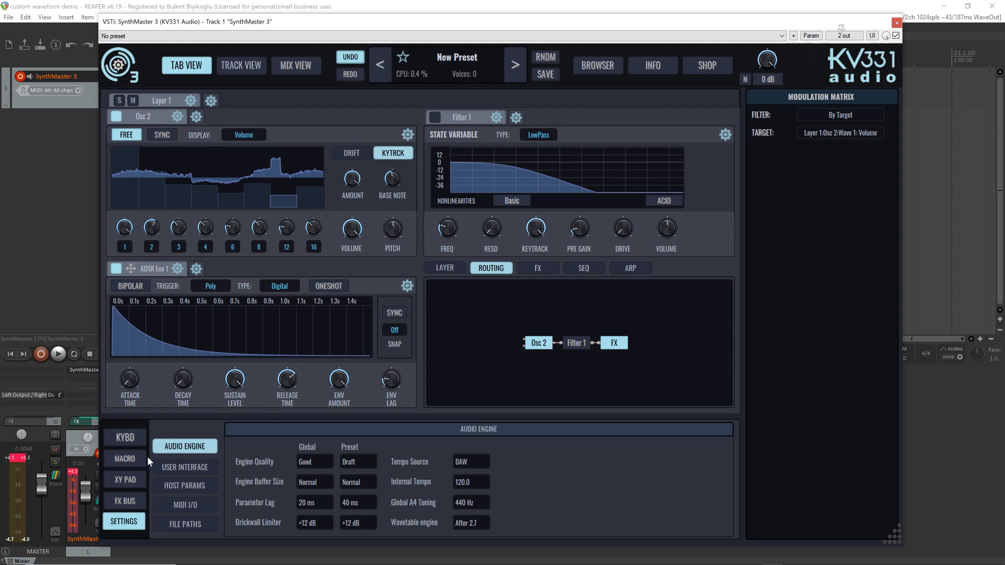
left_click(126, 438)
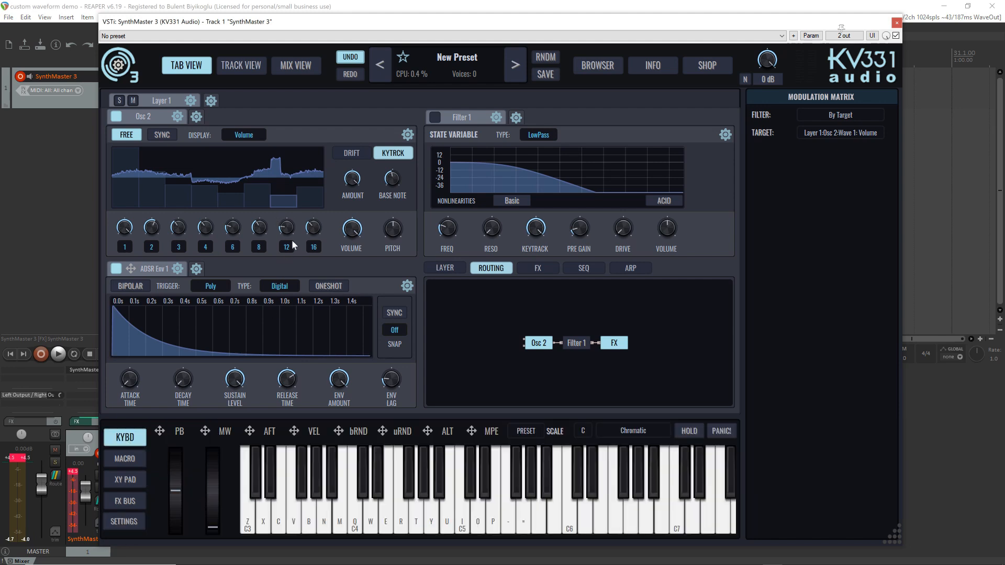
left_click(294, 432)
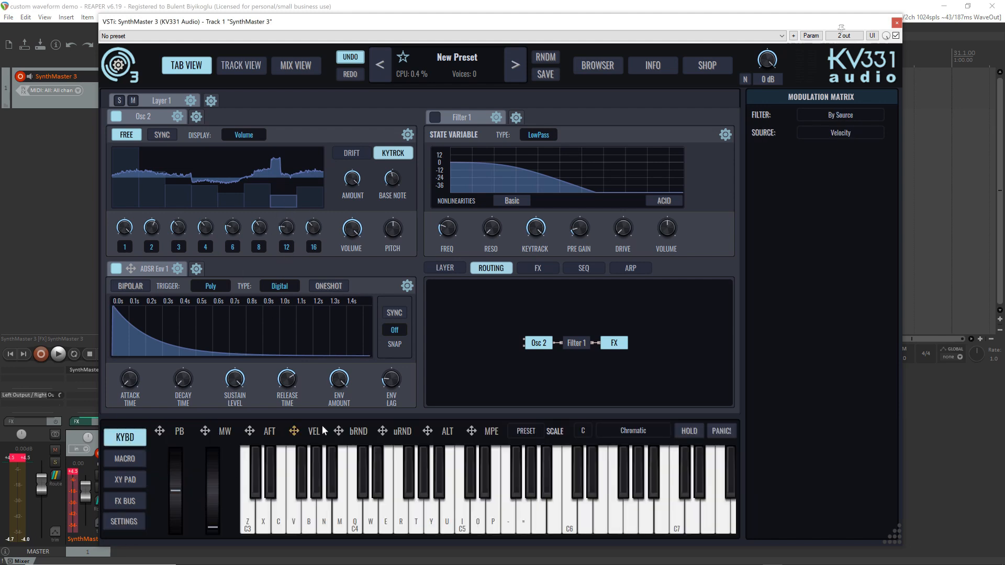
left_click_drag(286, 263, 287, 229)
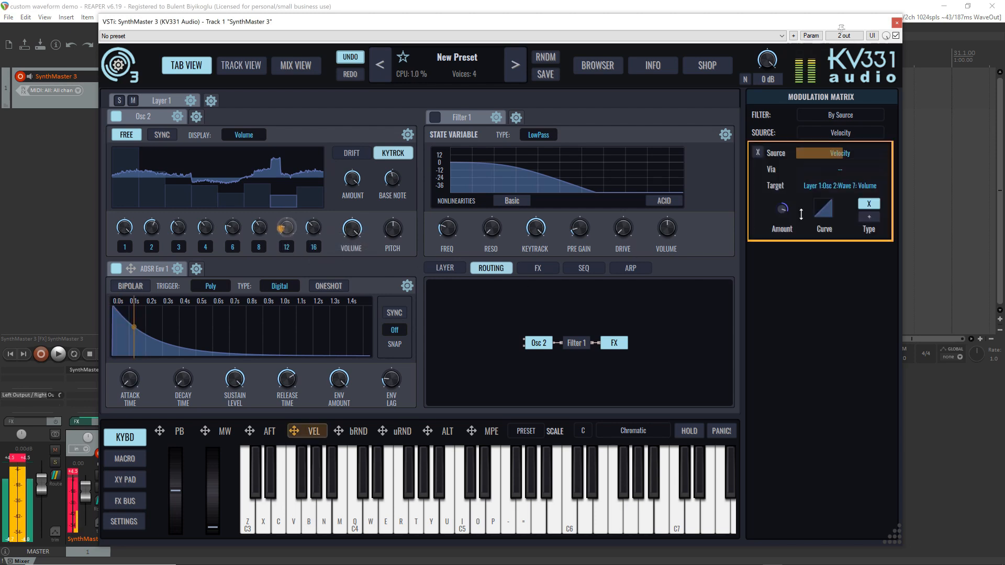
Set the velocity modulation amount to +1.00 and raise wave 7's volume to about half
left_click_drag(783, 209, 783, 193)
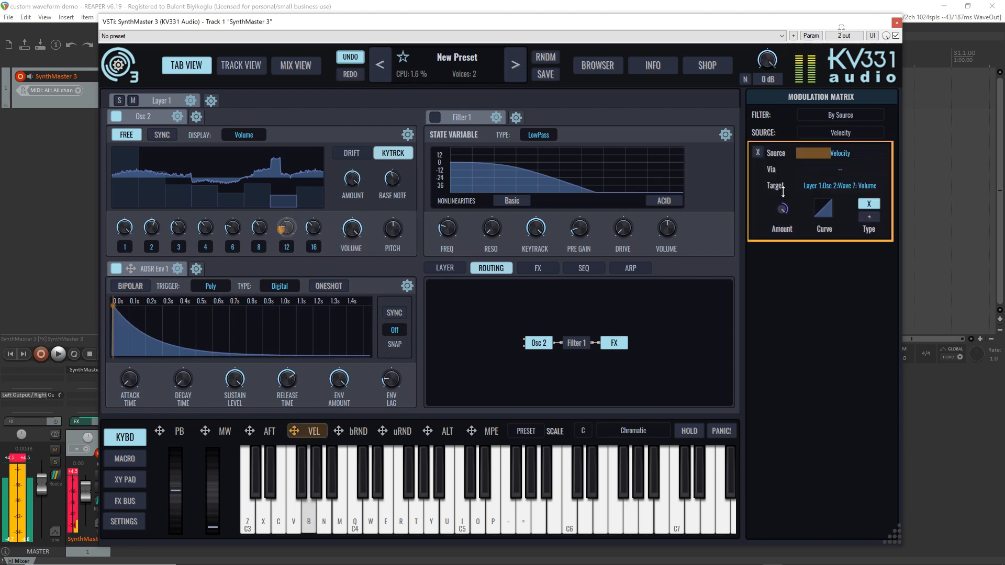
left_click(286, 227)
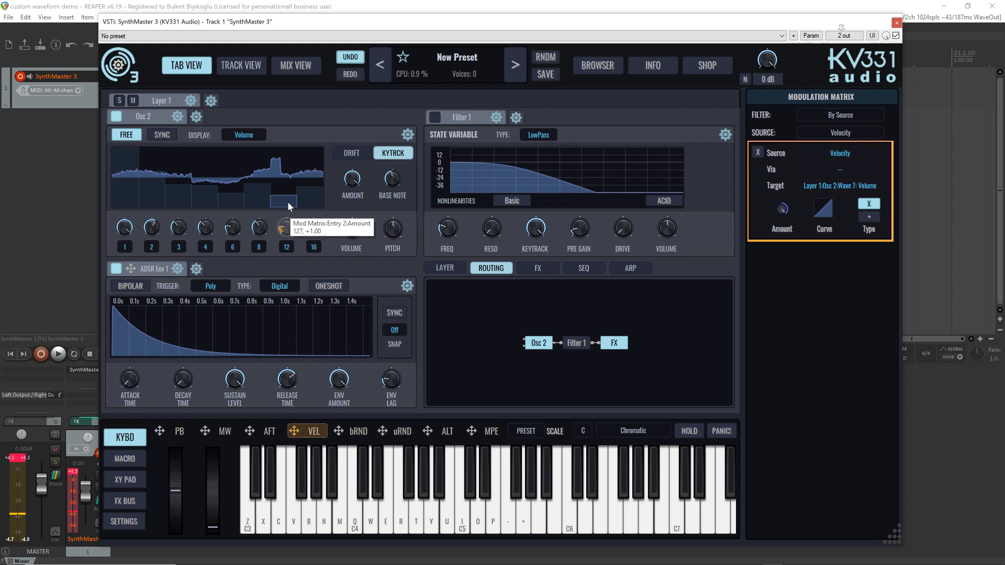
left_click_drag(294, 204, 293, 207)
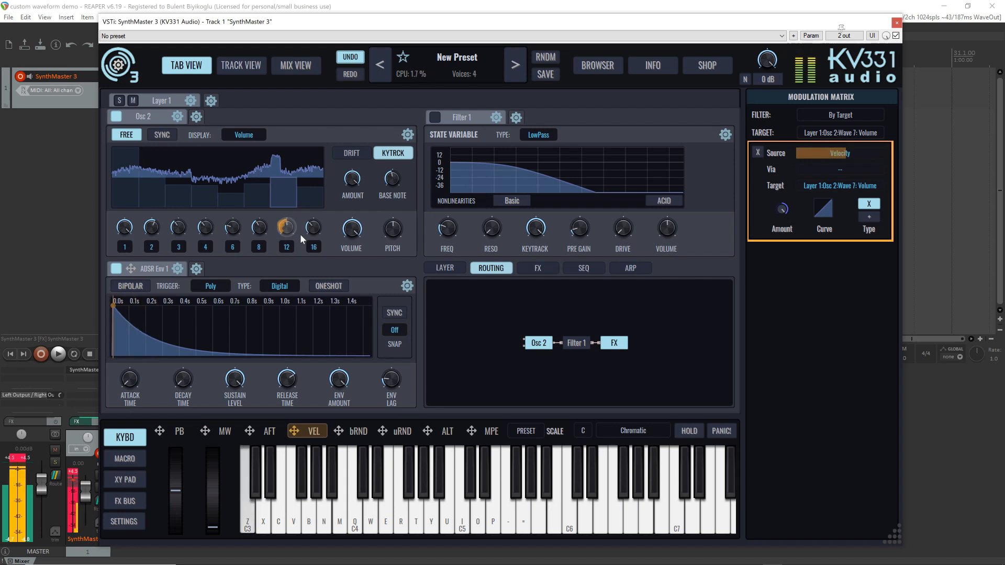
Display the waves' waveforms, try Pink Noise on wave 7, and return it to White Noise
left_click(243, 135)
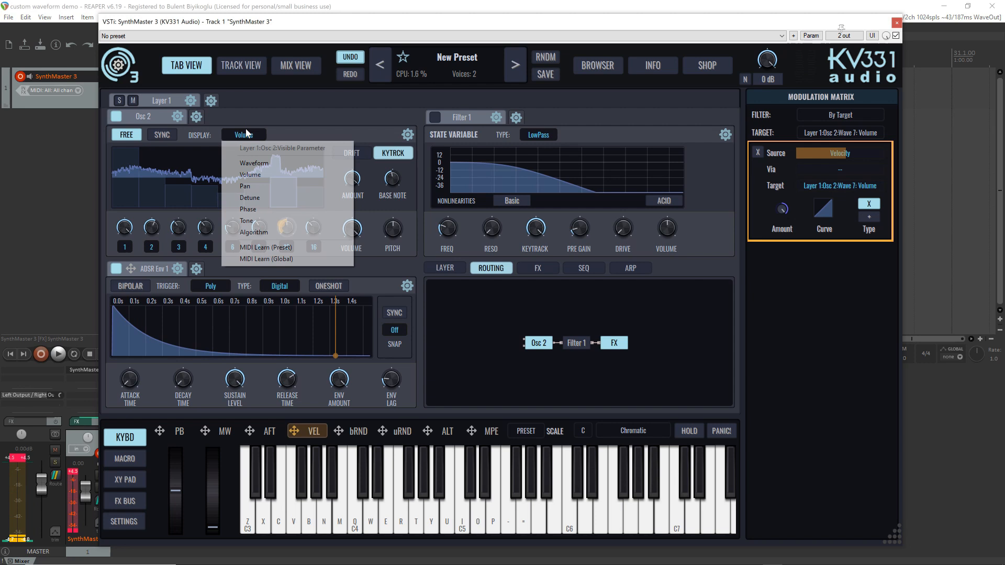
left_click(249, 164)
left_click(290, 230)
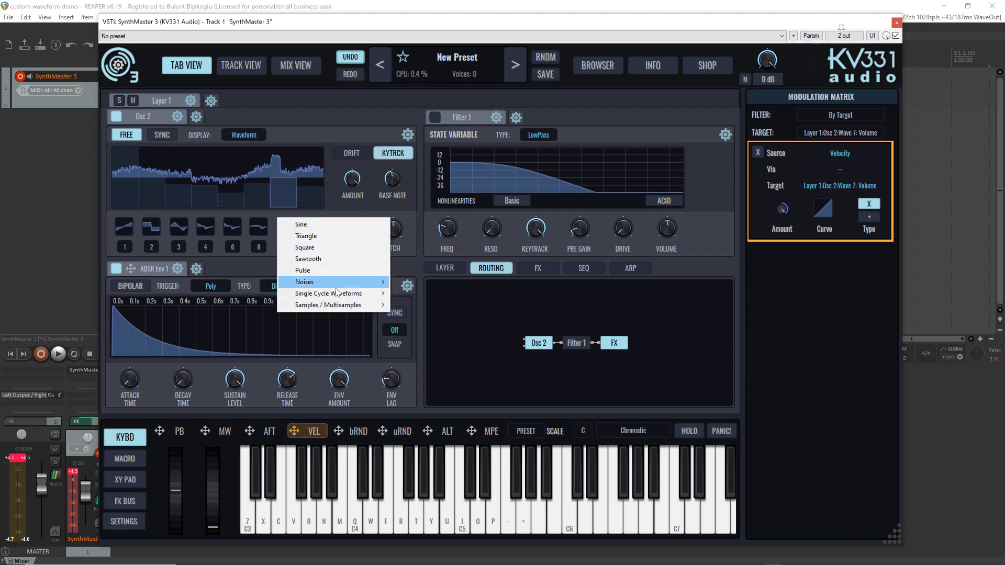
mouse_move(340, 294)
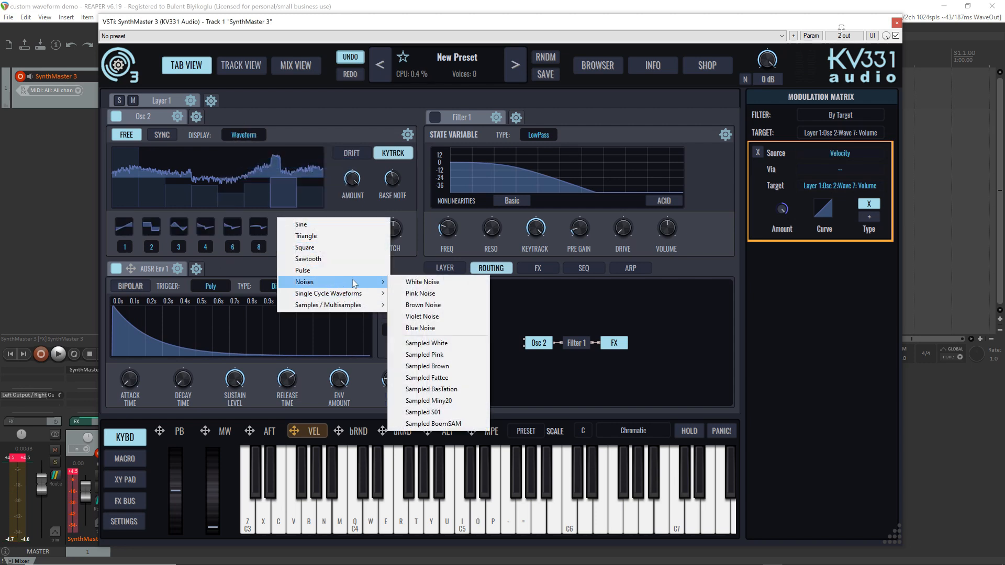
left_click(421, 291)
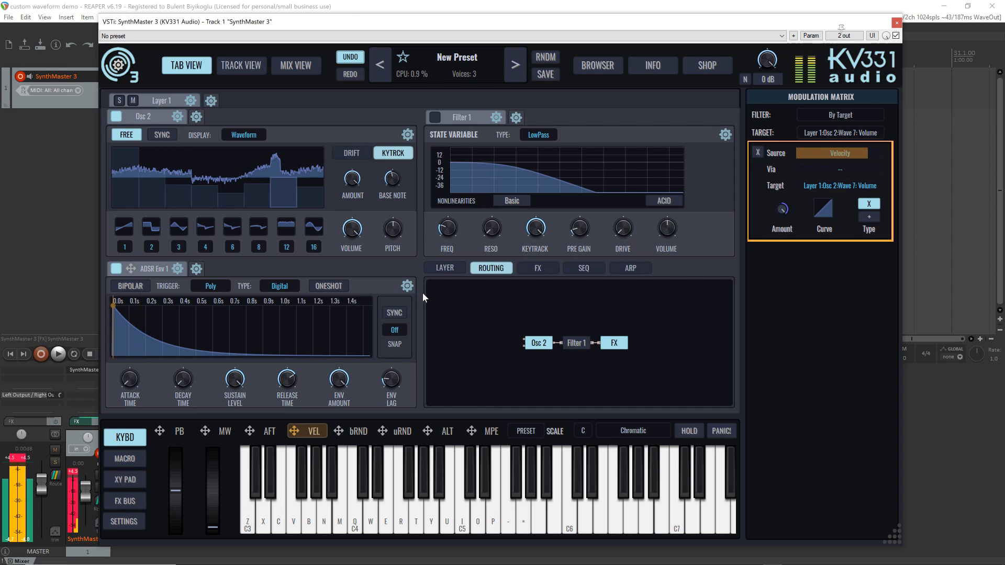
left_click(284, 225)
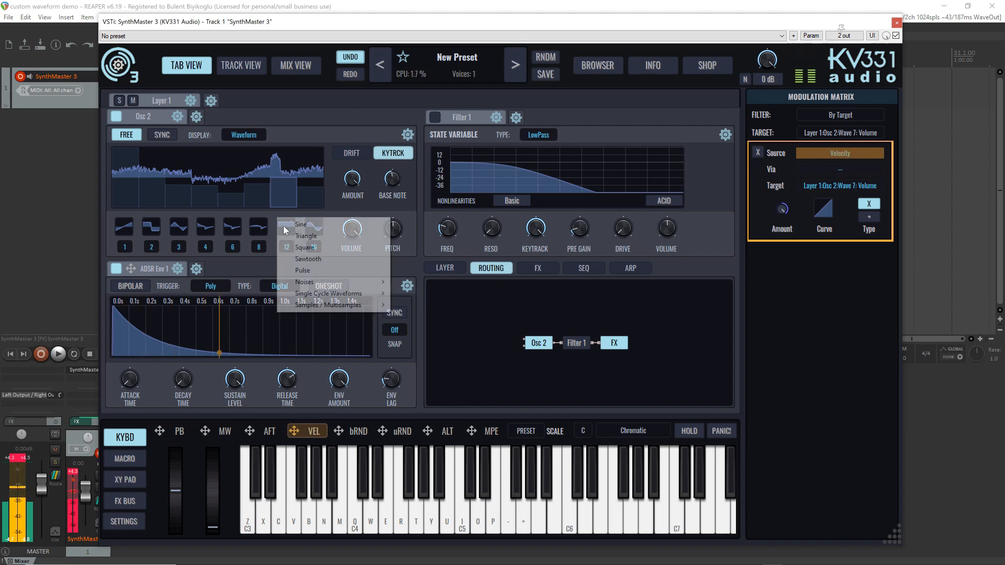
mouse_move(327, 283)
left_click(417, 284)
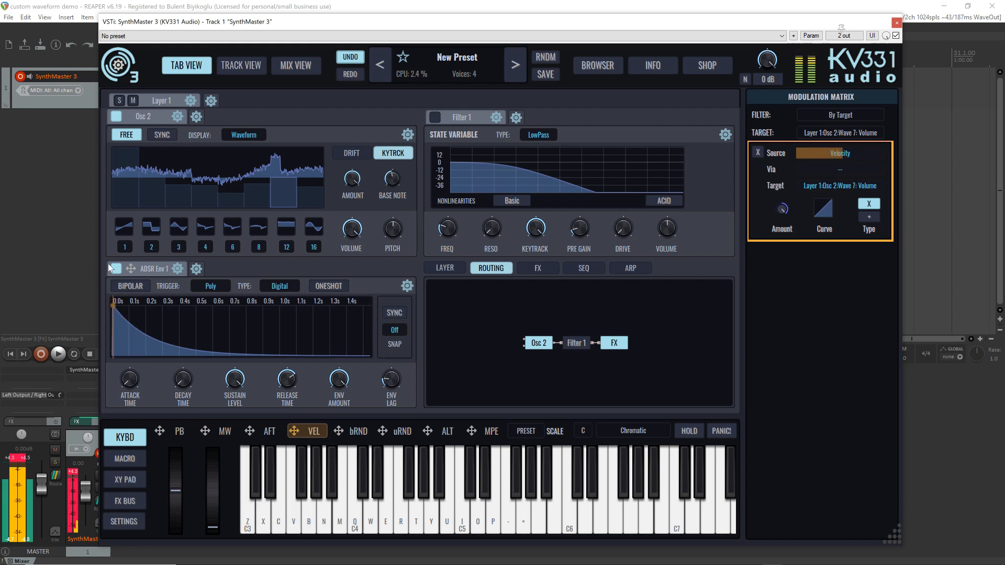
Display the waves' detune controls and slightly lower wave 1's detune
left_click(238, 137)
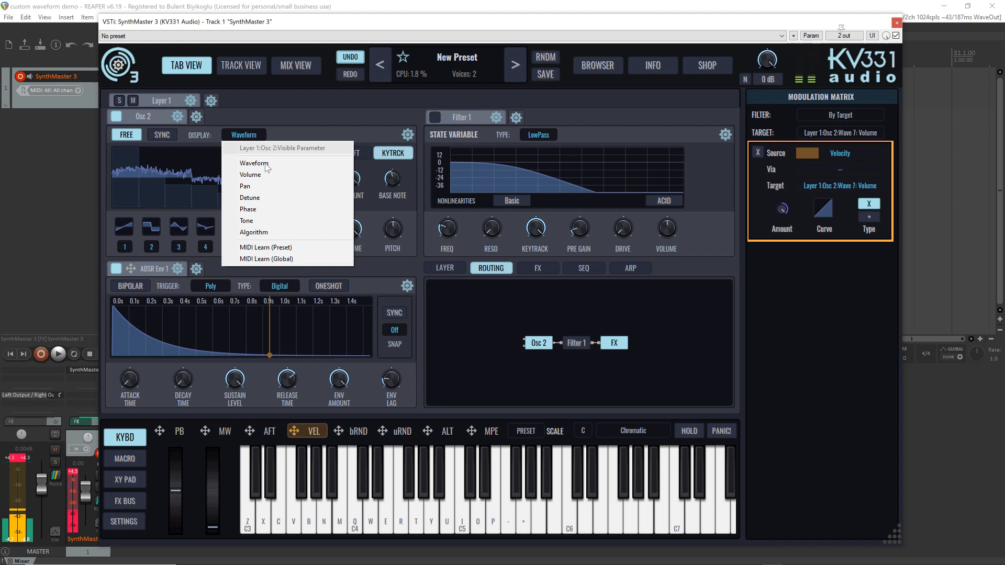
left_click(280, 198)
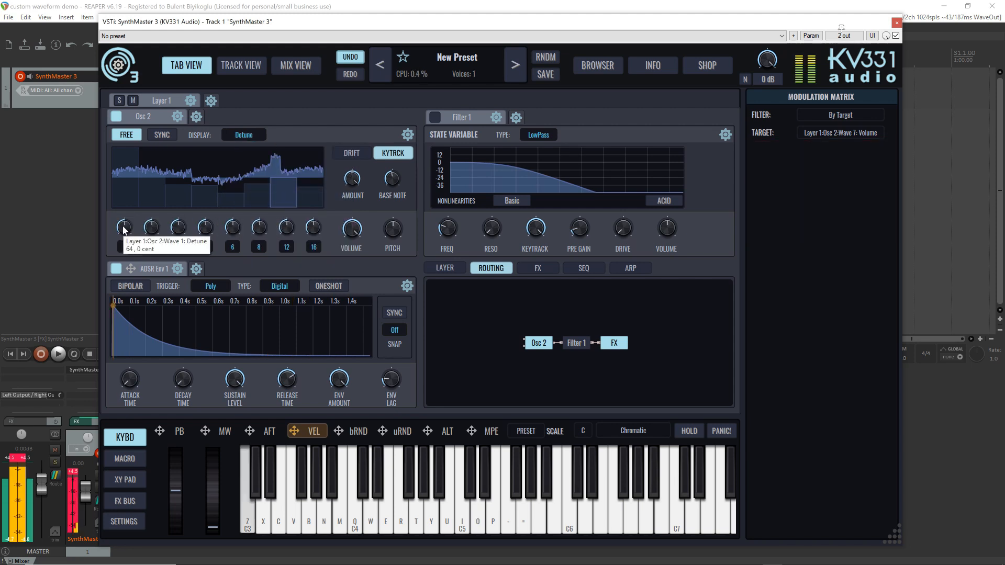
left_click_drag(124, 231, 128, 236)
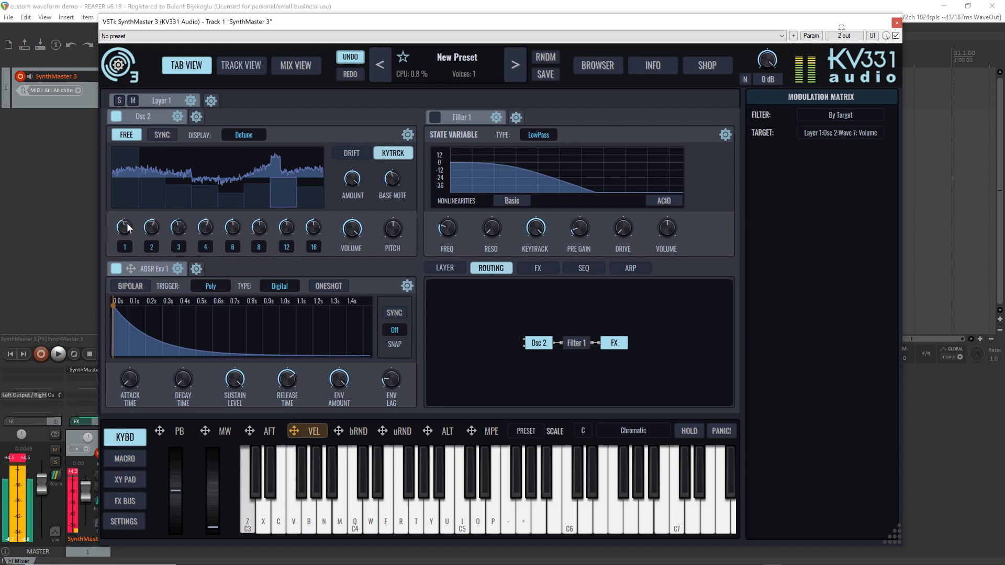
Set the harmonic number of waves 2 and 3 to the integer 1
right_click(153, 246)
mouse_move(235, 275)
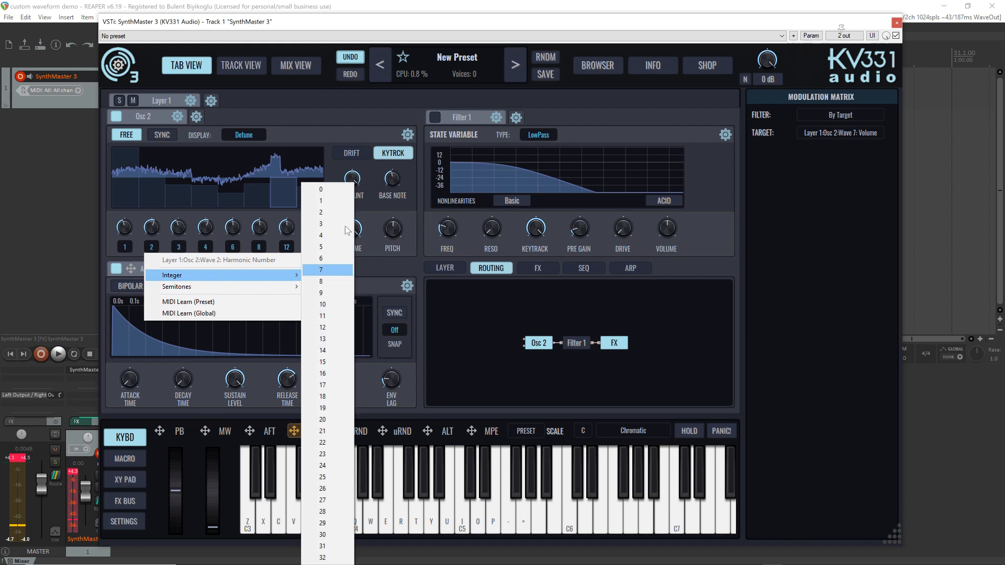
left_click(321, 201)
right_click(179, 246)
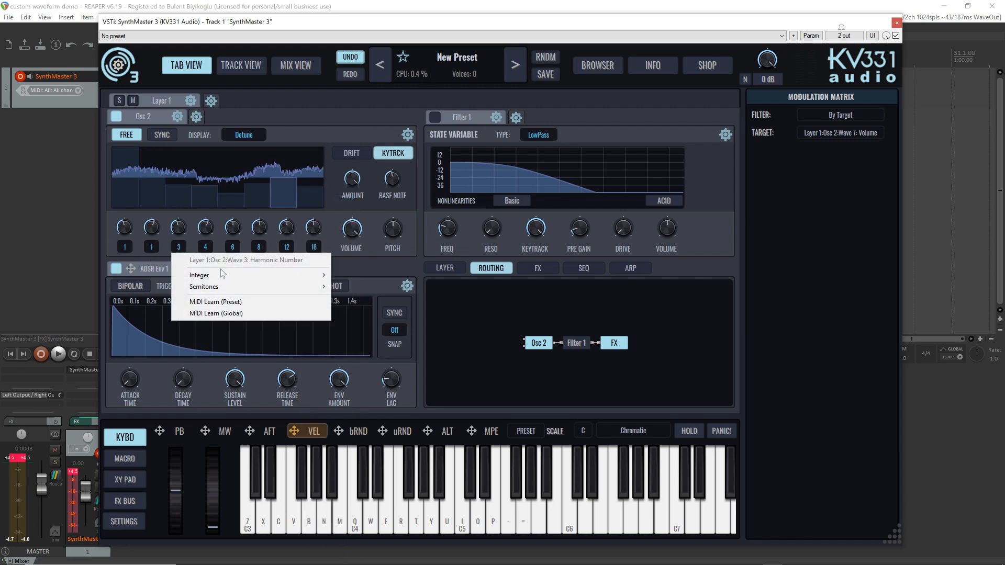
mouse_move(223, 273)
left_click(347, 200)
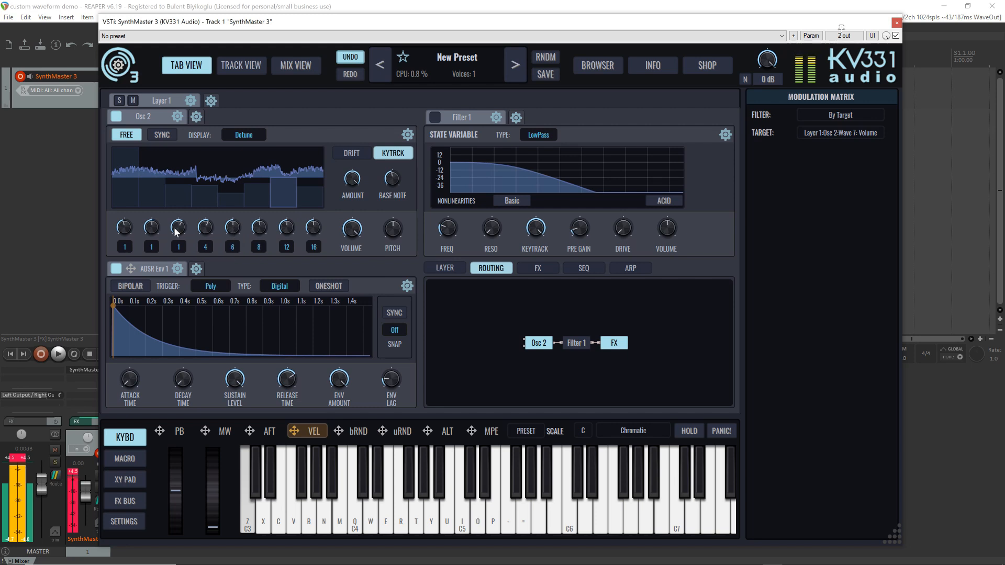
Set wave 3's detune to 15 cents, detune wave 1 downward, and play notes to audition the detuned waves
key("z")
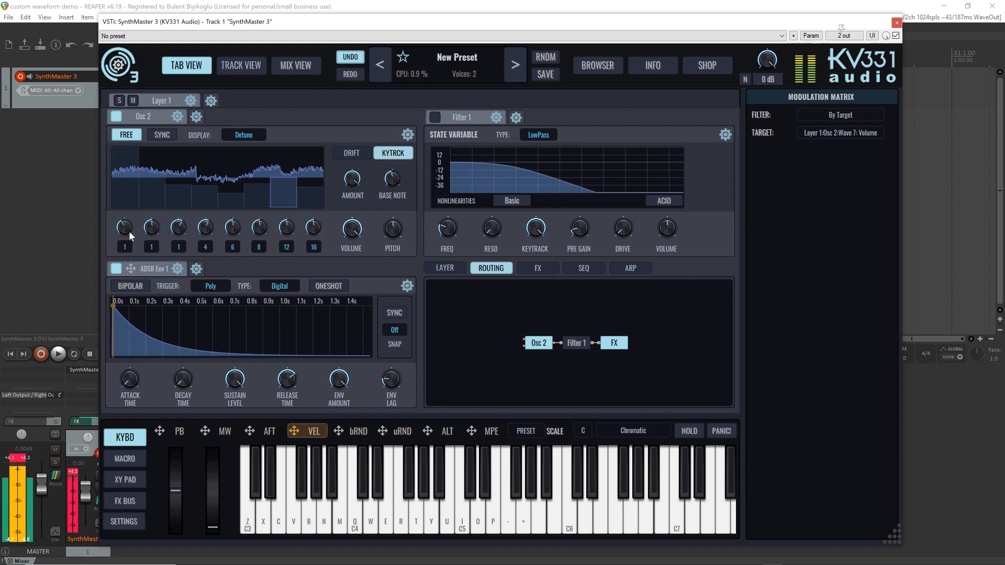
key("z")
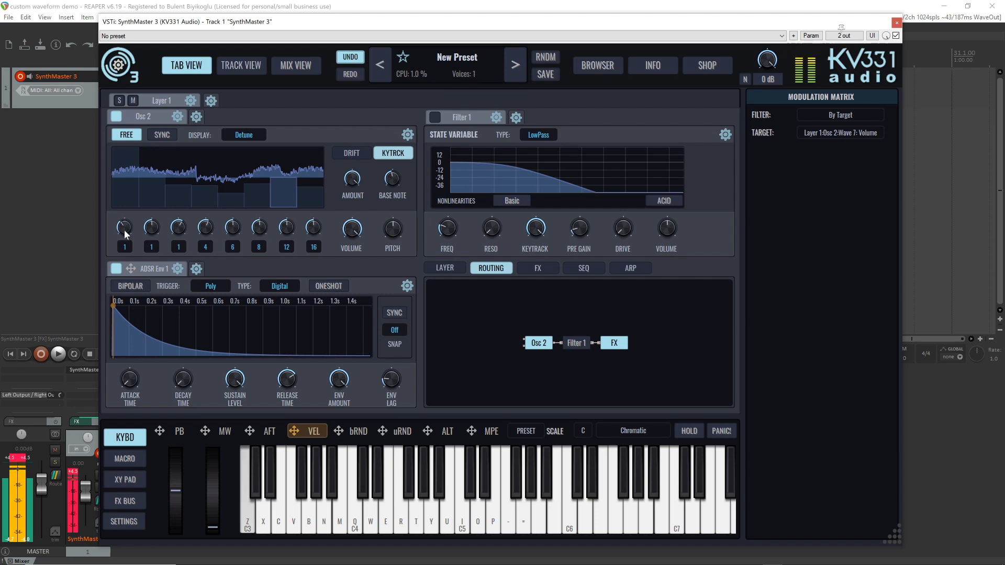
mouse_move(177, 231)
key("z")
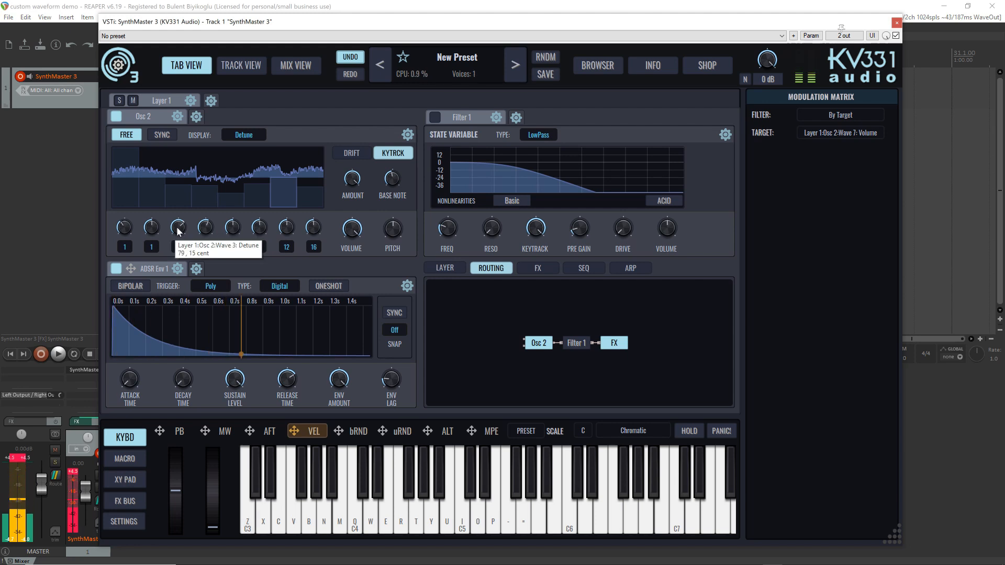
key("i")
key("t")
key("r")
key("q")
key("q")
key("q")
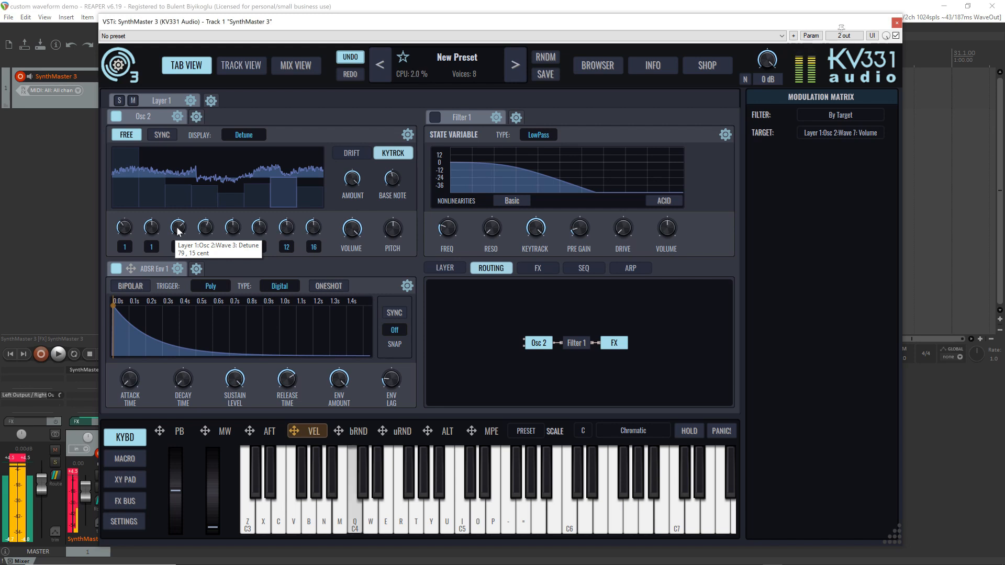
key("b")
key("v")
key("z")
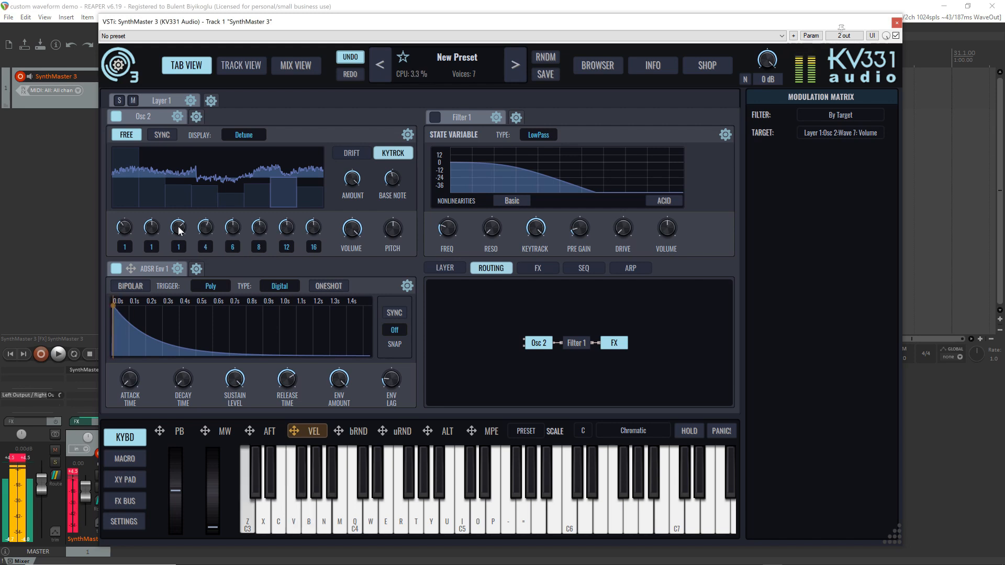
Look through the waves' Phase, Tone and Algorithm settings and return the oscillator display to Waveform
left_click(244, 135)
left_click(268, 206)
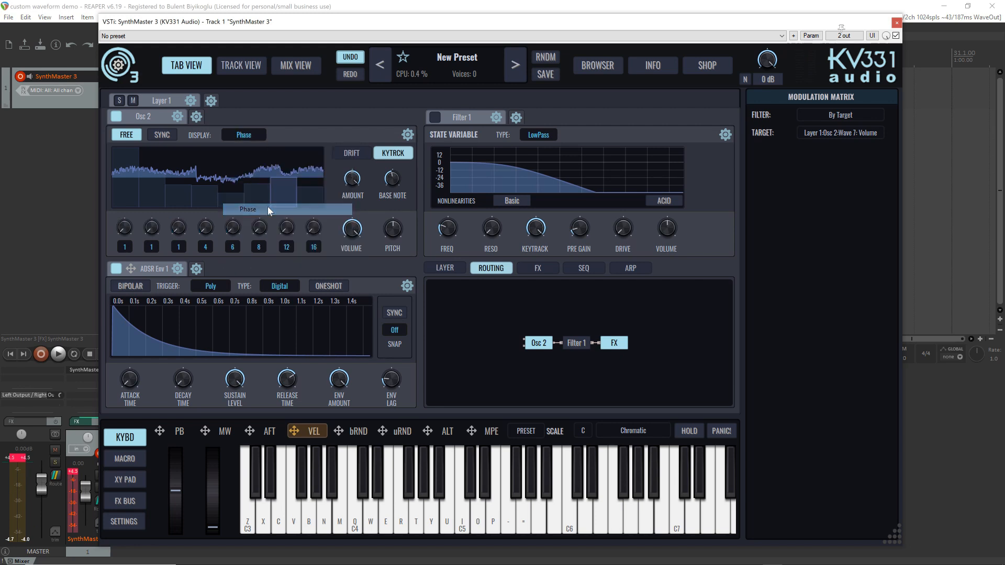
left_click(244, 135)
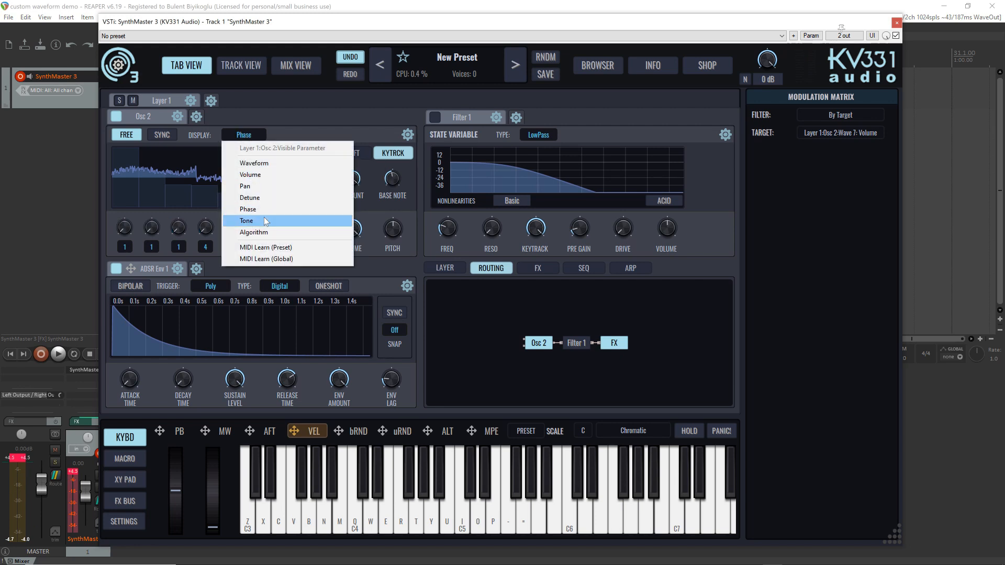
left_click(268, 221)
left_click(253, 136)
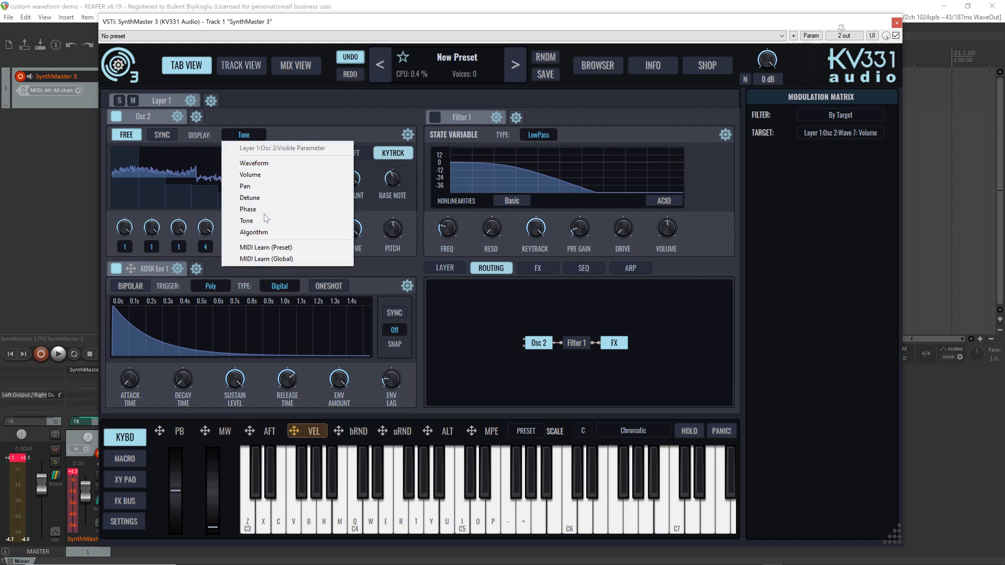
left_click(274, 231)
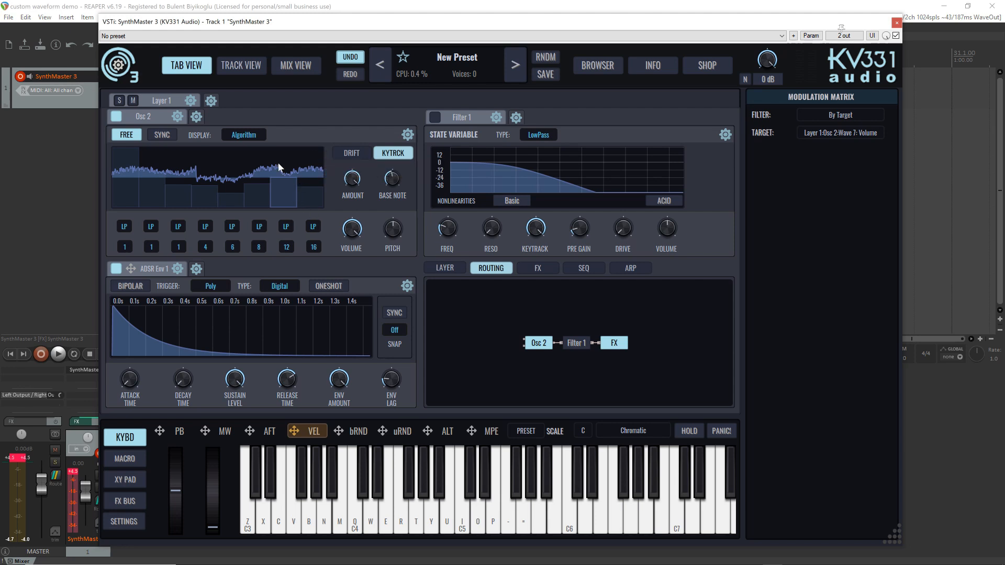
left_click(243, 134)
left_click(246, 163)
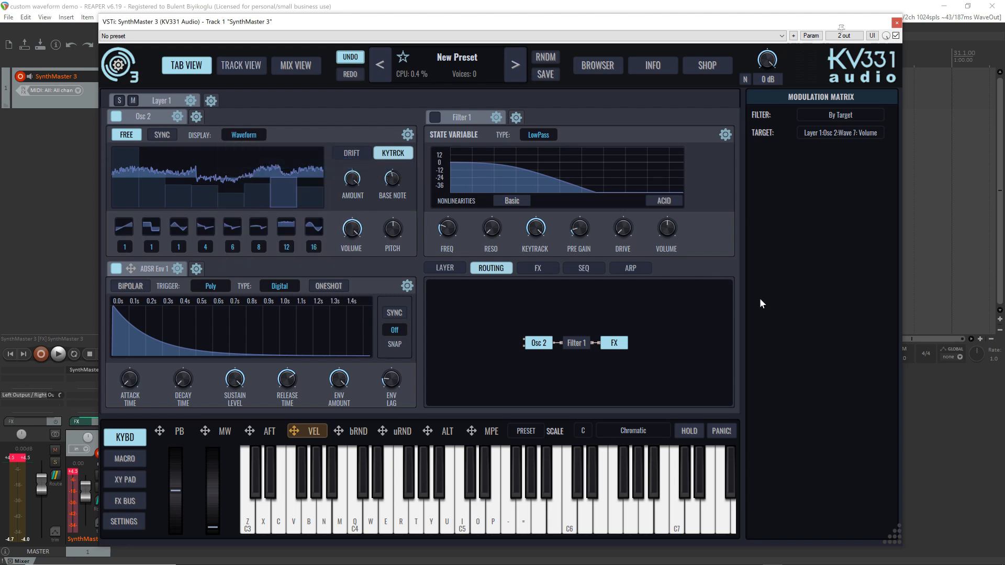
Browse the factory sample and multisample categories available for wave 8 without choosing one
left_click(313, 245)
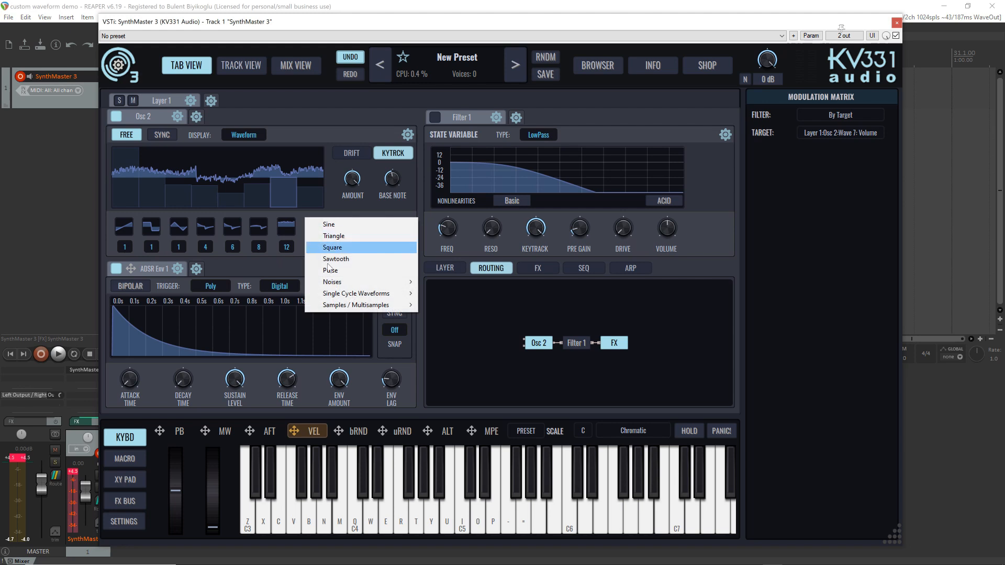
mouse_move(359, 309)
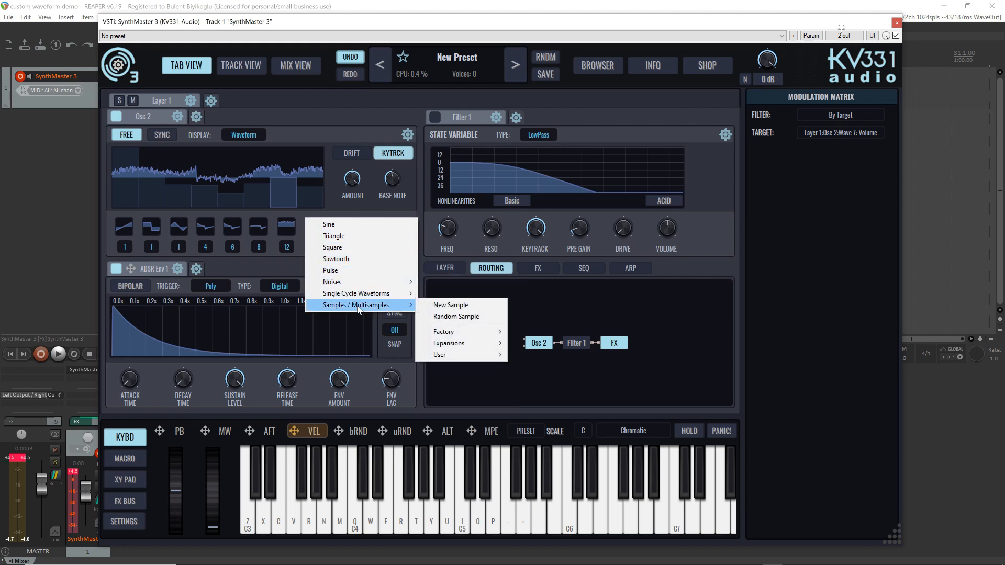
mouse_move(466, 335)
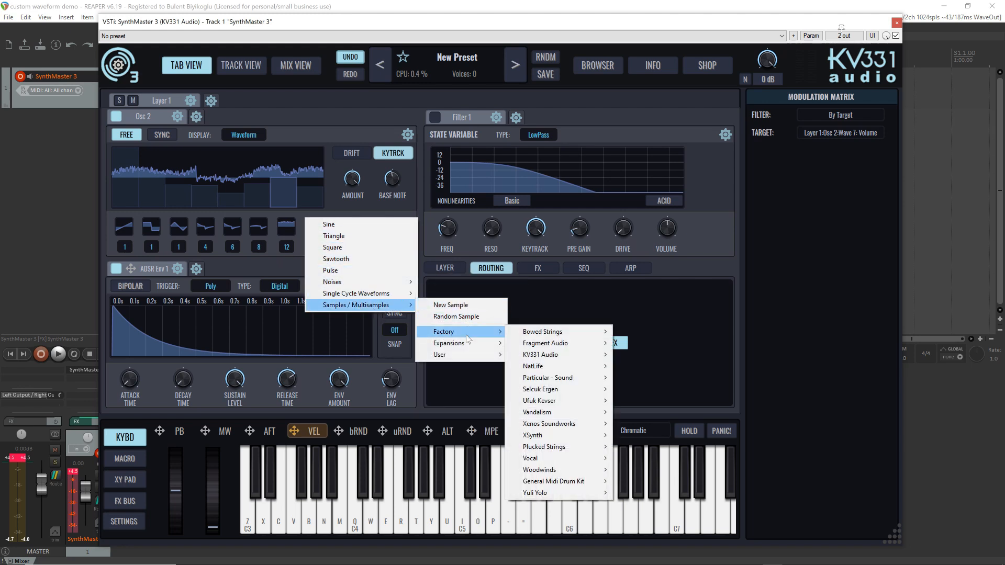
left_click(348, 135)
Play an ascending run of notes to audition the additive oscillator
key("z")
key("x")
key("c")
key("v")
key("b")
key("n")
key("m")
key("q")
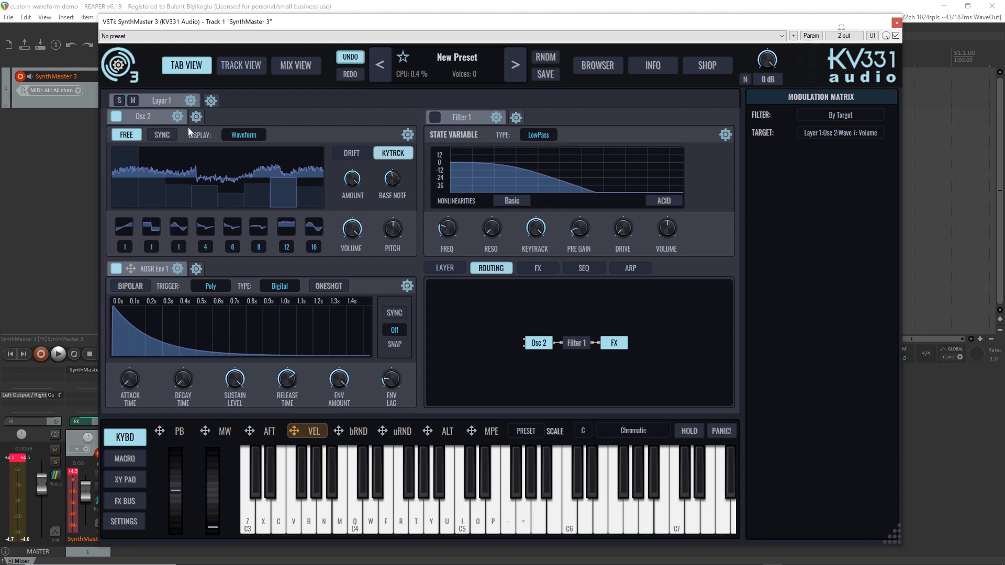
Replace Osc 2 with a Wavetable Osc
left_click(178, 117)
mouse_move(209, 180)
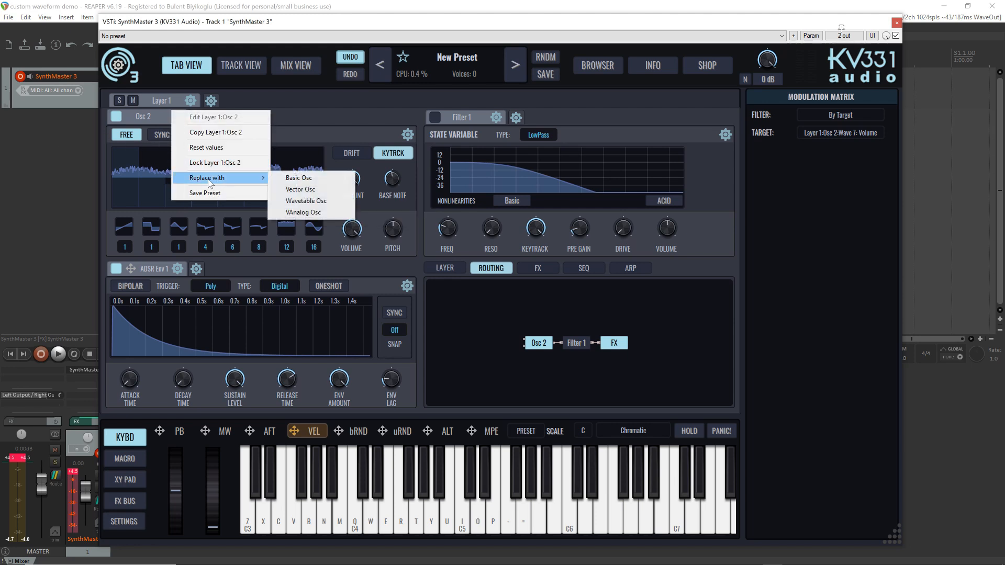
left_click(300, 203)
Audition the custom wavetable by playing notes and sweeping Osc 2's Index
key("q")
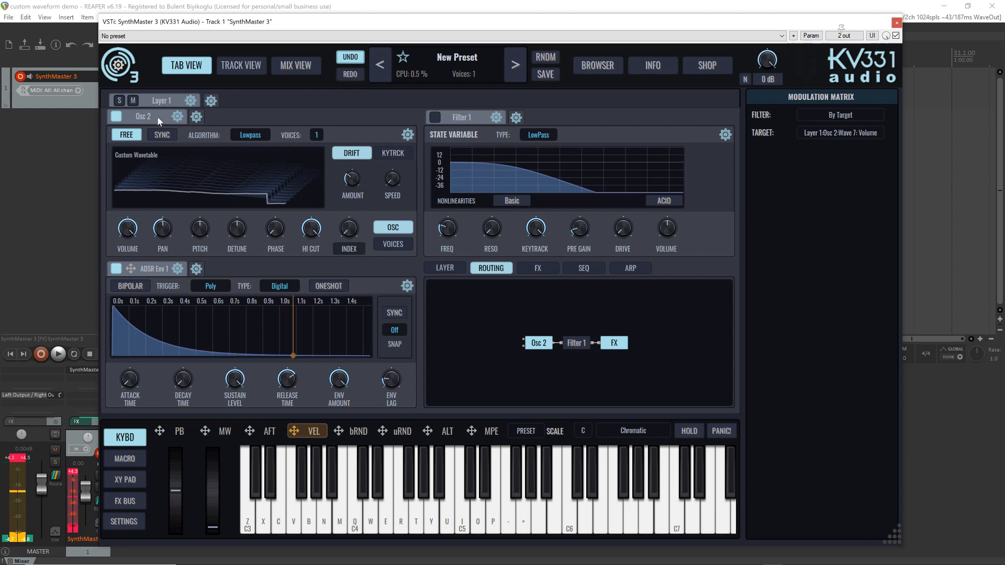
key("n")
key("c")
key("x")
key("z")
mouse_move(250, 165)
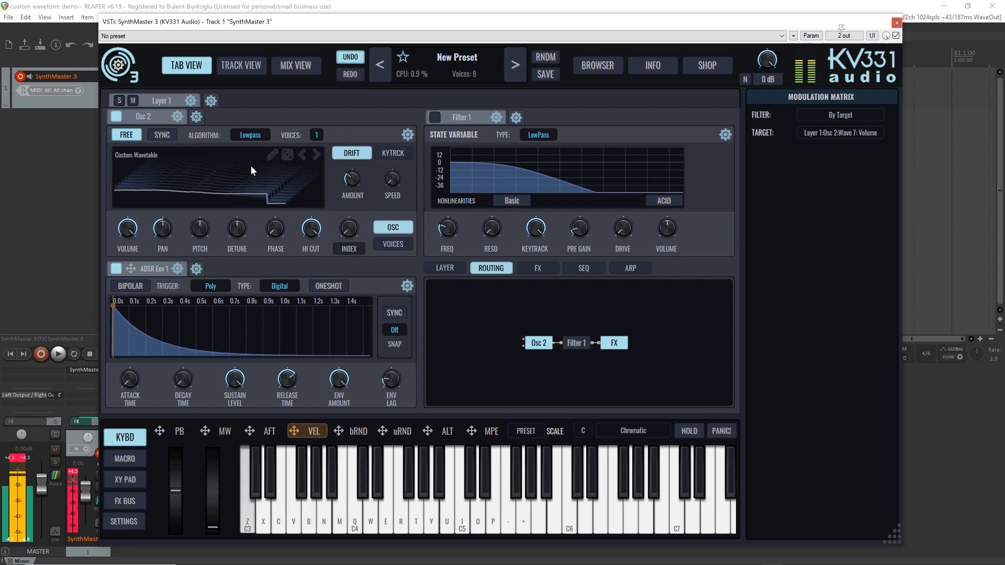
left_click_drag(353, 230, 316, 186)
key("i")
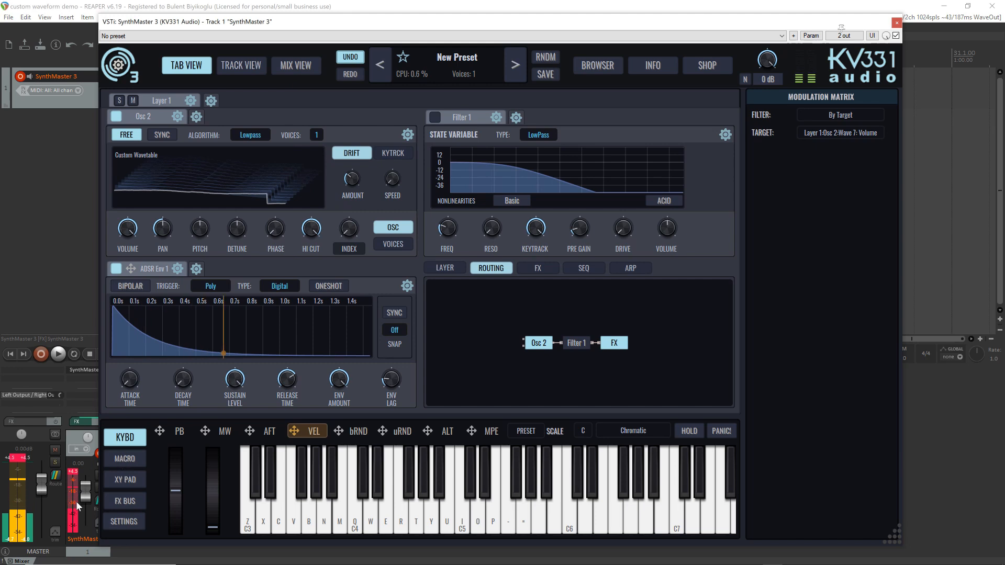
Inspect the custom wavetable in the wavetable editor by scrubbing its waveform index to 63 and back, then close the editor
left_click(272, 155)
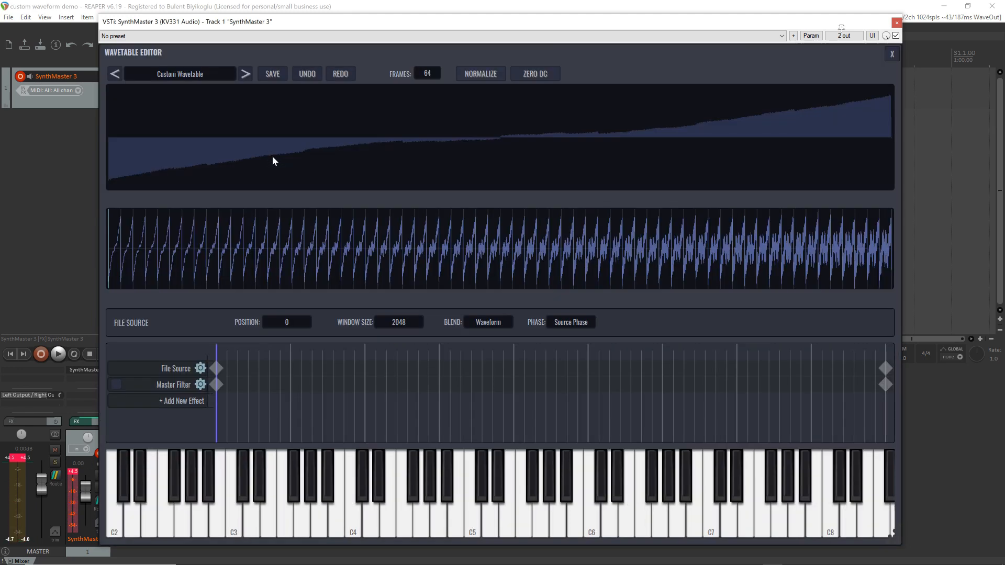
left_click(218, 368)
left_click_drag(218, 353, 892, 351)
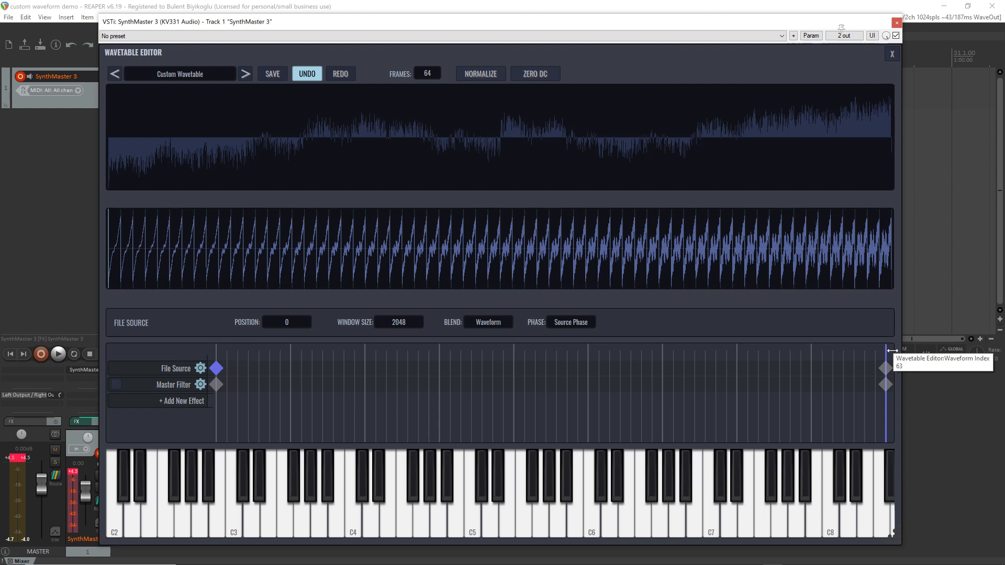
left_click_drag(892, 350, 217, 350)
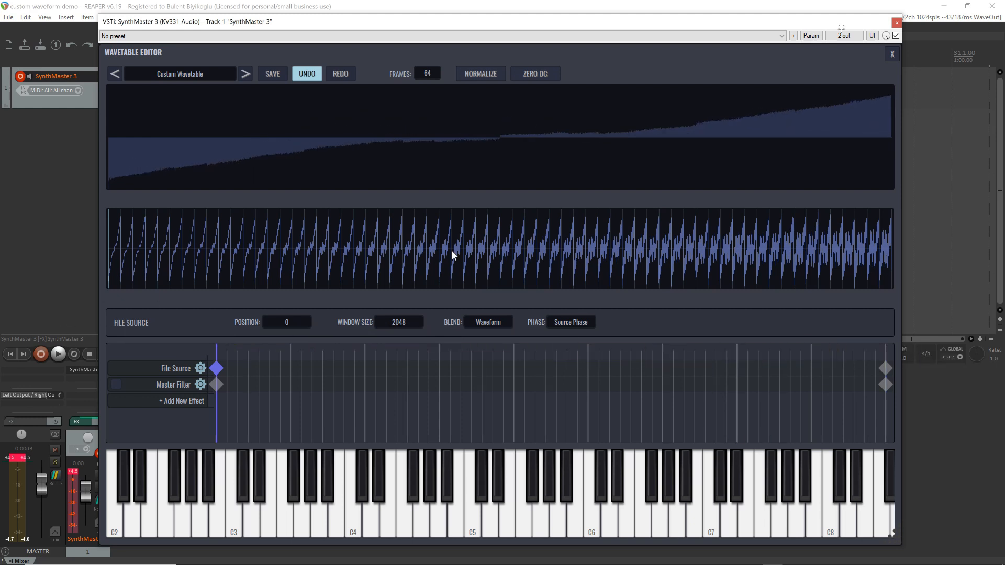
left_click(891, 53)
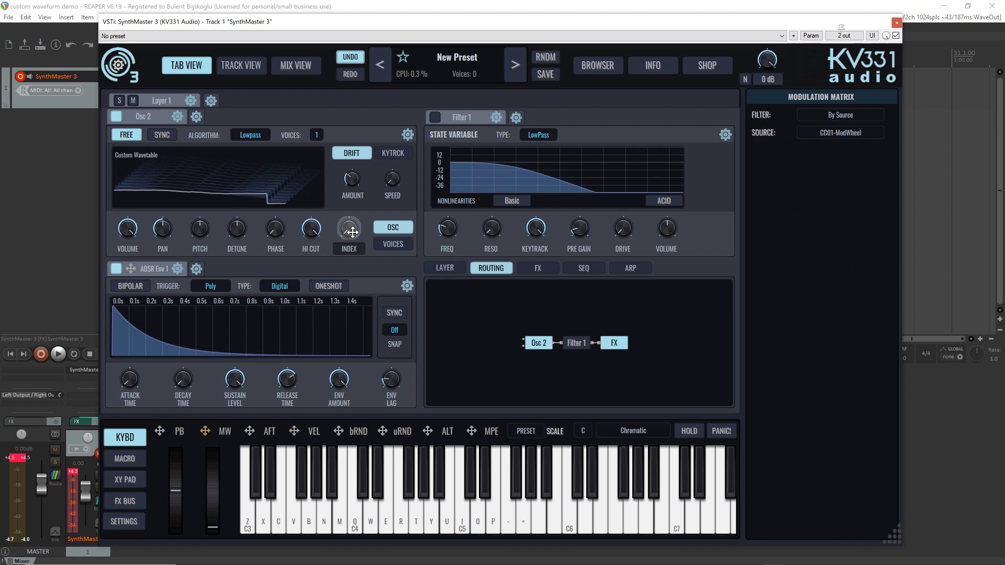
Assign the mod wheel as a modulation source for Osc 2's wavetable Index and raise the modulation amount
left_click_drag(352, 231, 358, 200)
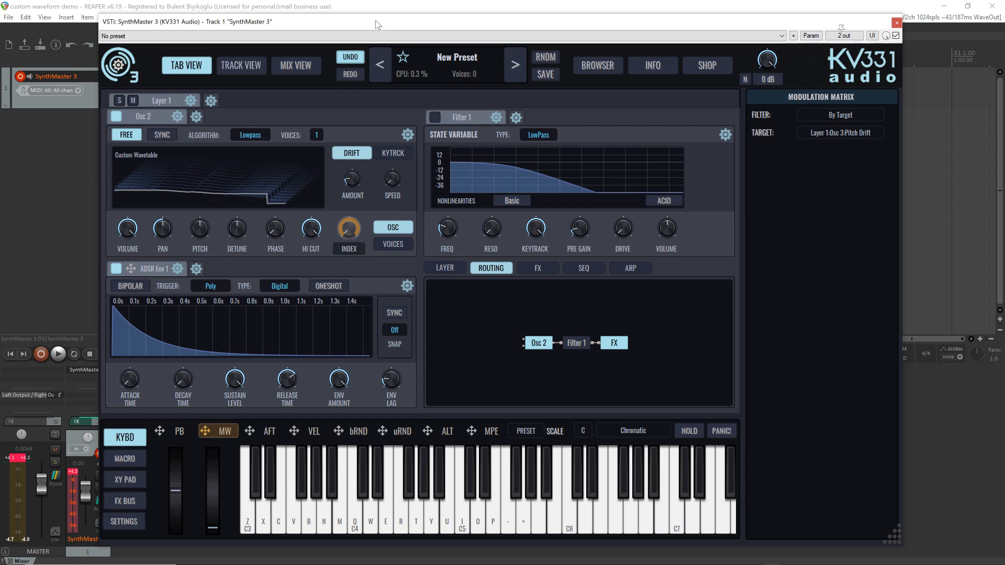
Initialize the preset and switch off Filter 1
left_click(434, 58)
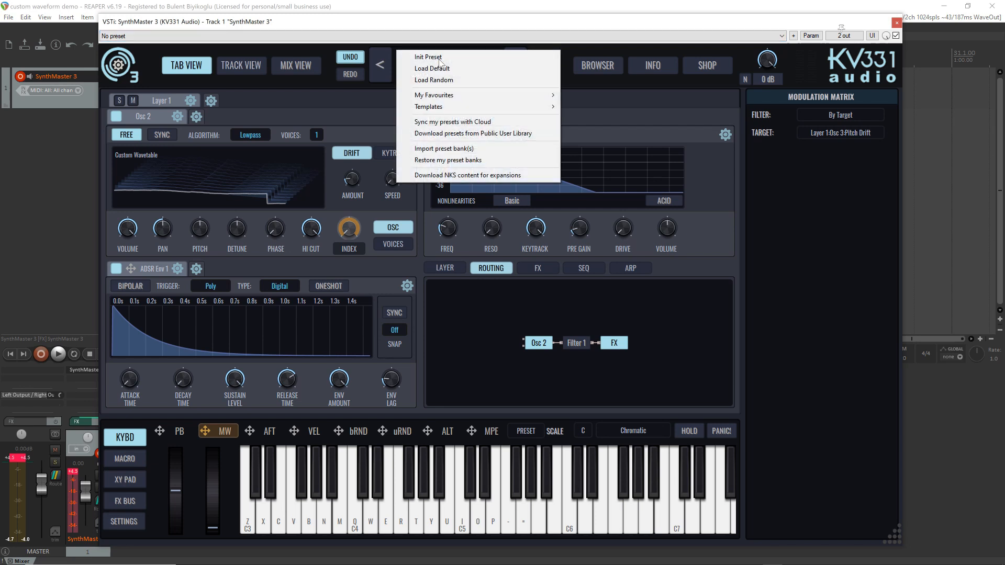
left_click(433, 57)
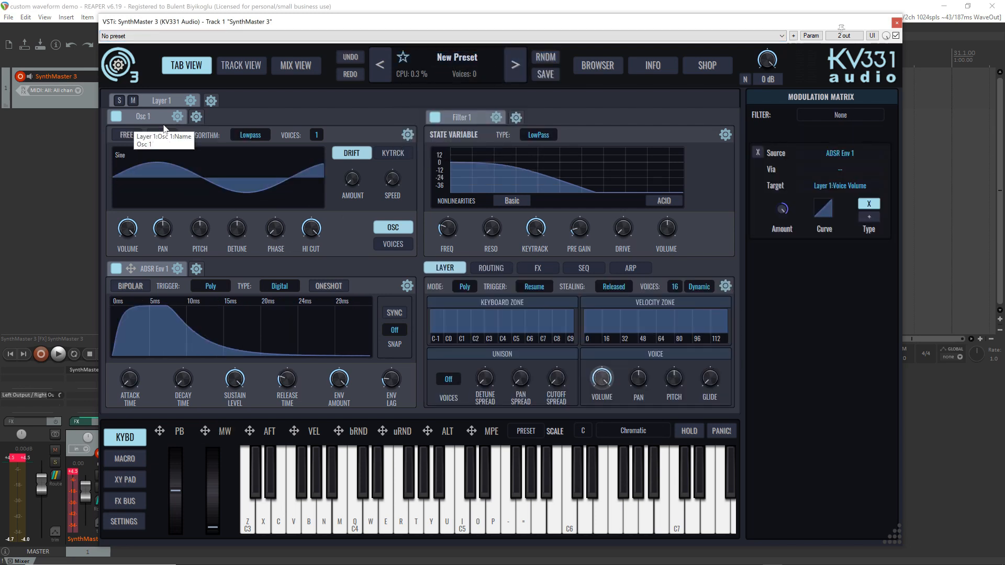
left_click(434, 117)
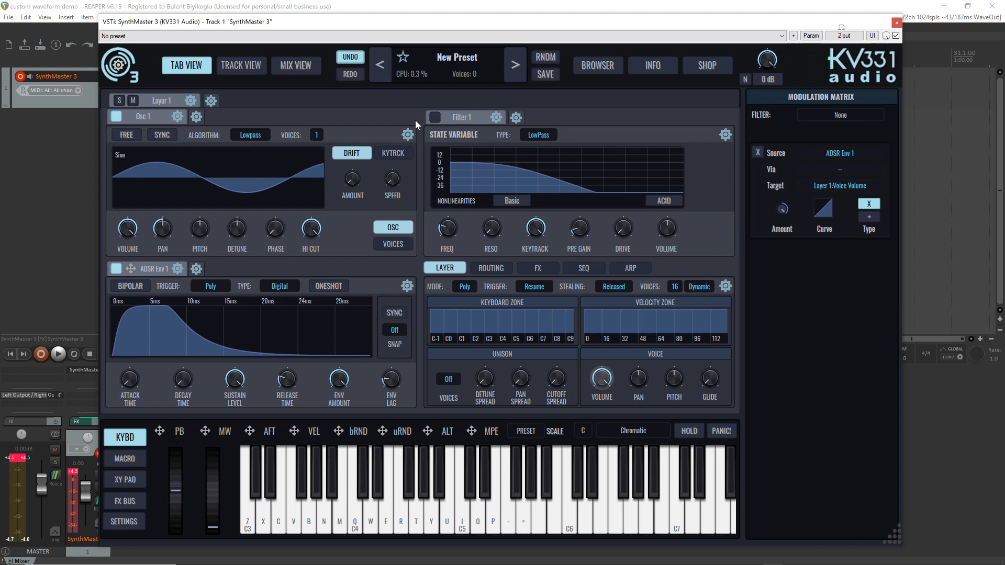
Replace Osc 1 in Layer 1 with a Vector Osc
left_click(177, 117)
mouse_move(204, 181)
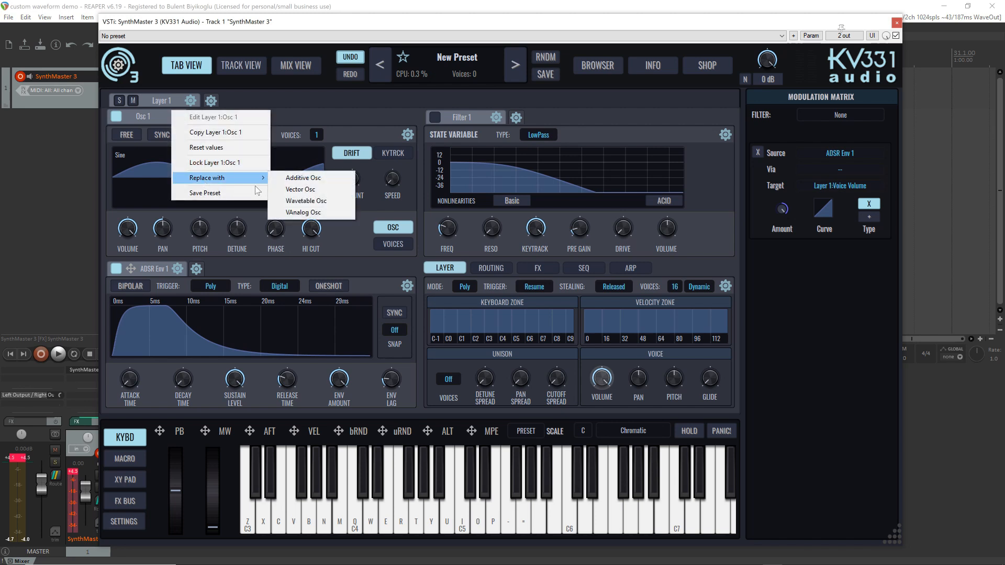
left_click(340, 191)
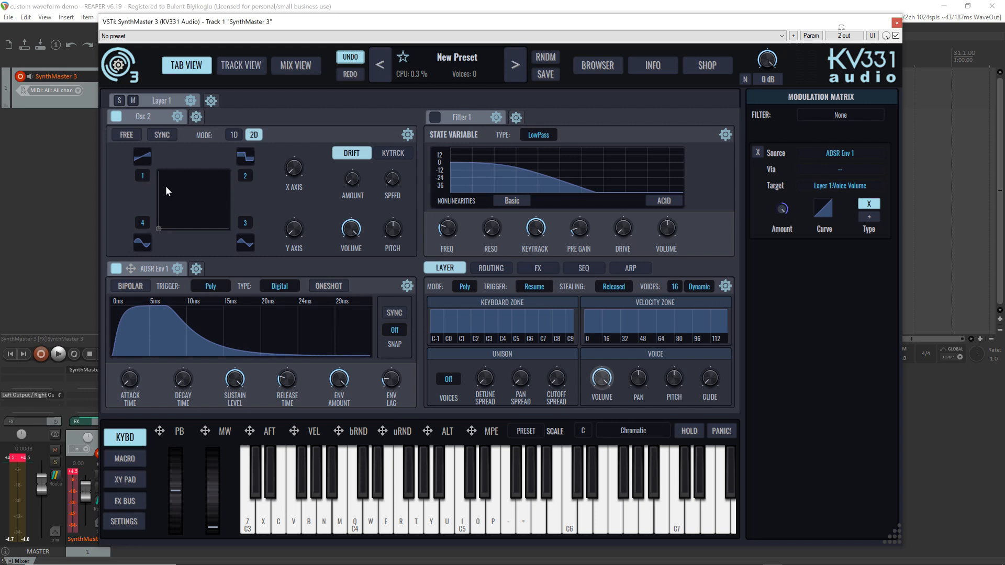
Set the vector oscillator to 1D mode and move its XY point around between the four waves, leaving it low and slightly off centre
left_click(232, 135)
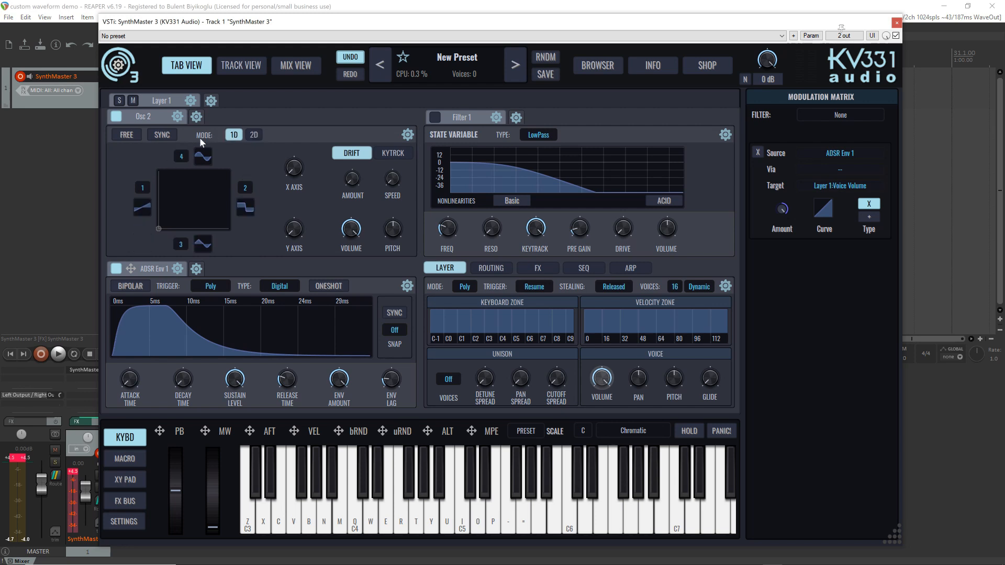
left_click_drag(159, 229, 198, 202)
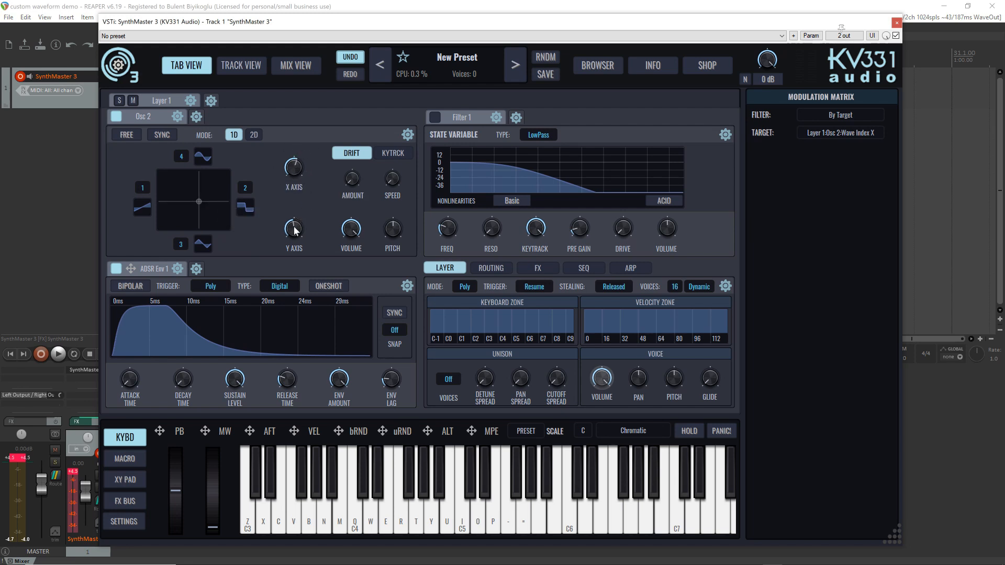
left_click_drag(198, 201, 222, 197)
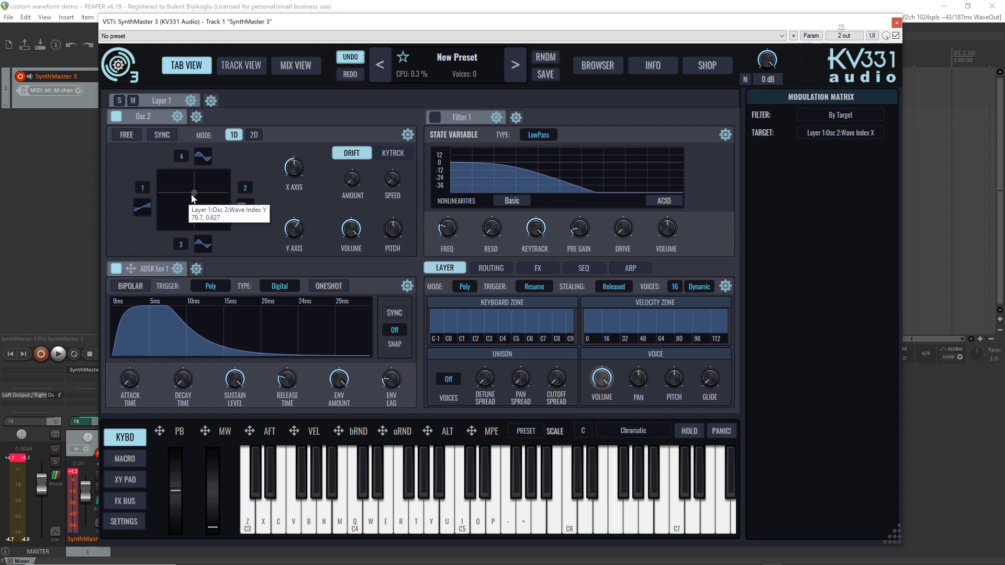
left_click_drag(195, 190, 226, 191)
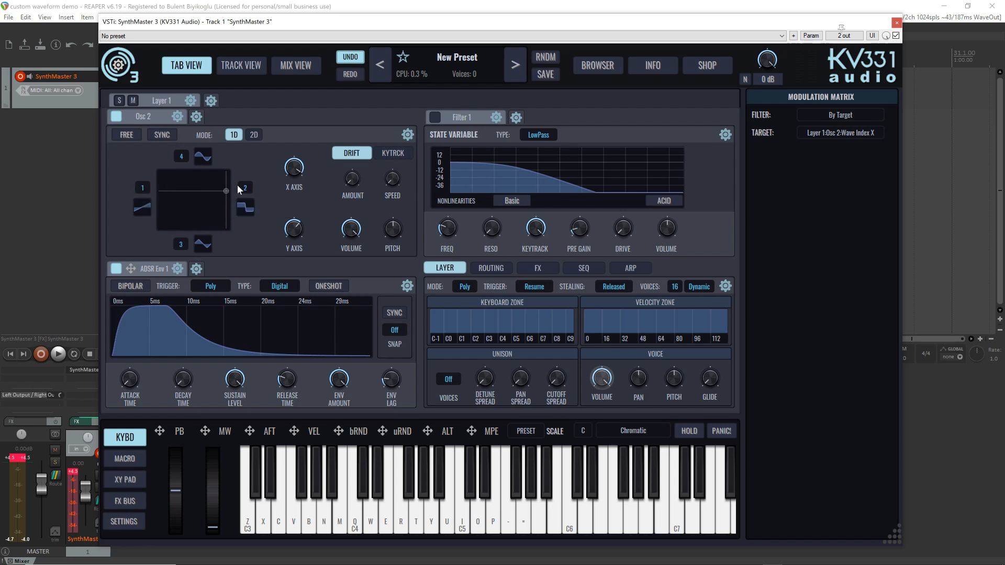
left_click_drag(229, 191, 187, 218)
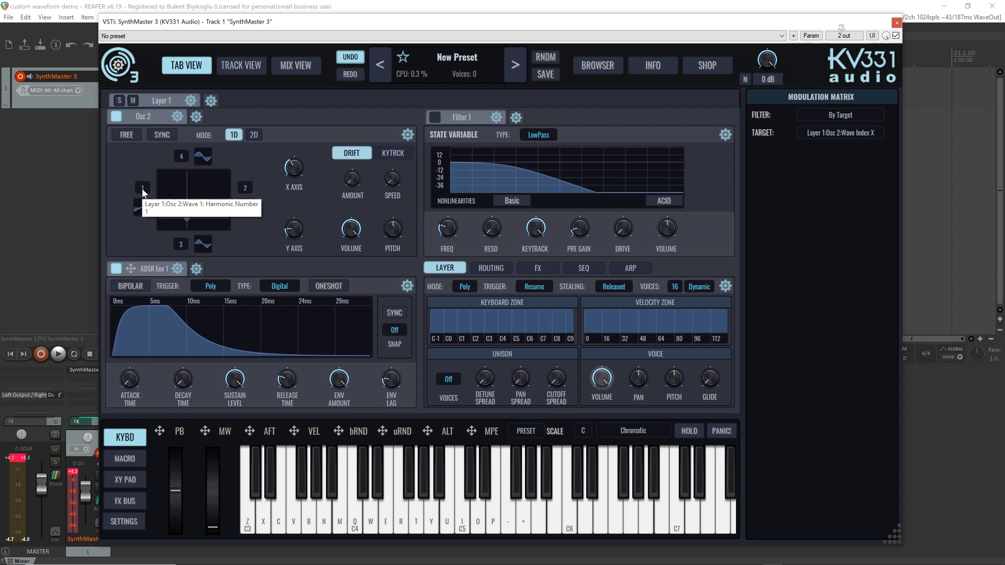
Set Osc 2's integer harmonic numbers to 2 for Wave 4, 2 for Wave 3 and 1 for Wave 2
right_click(181, 160)
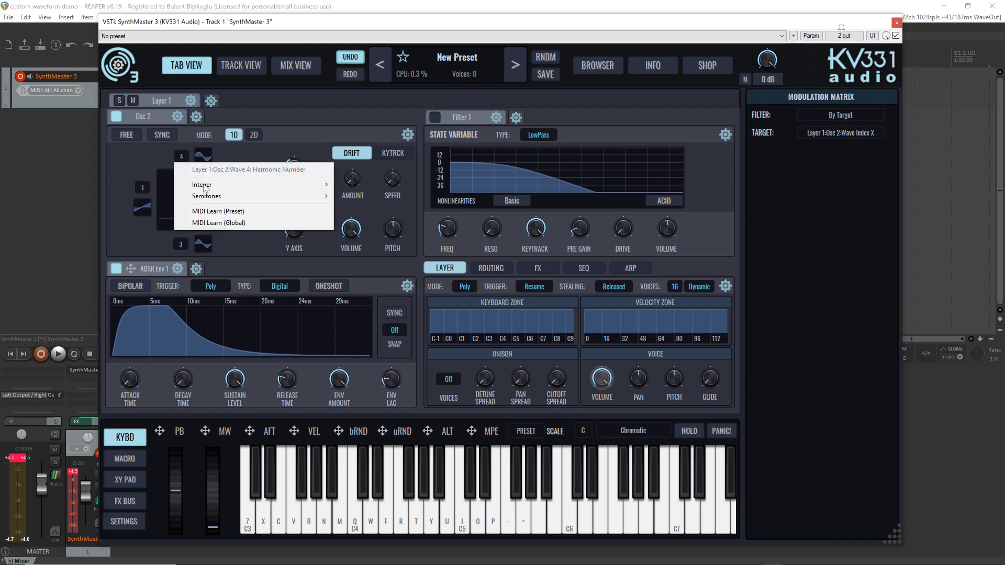
mouse_move(205, 186)
left_click(373, 208)
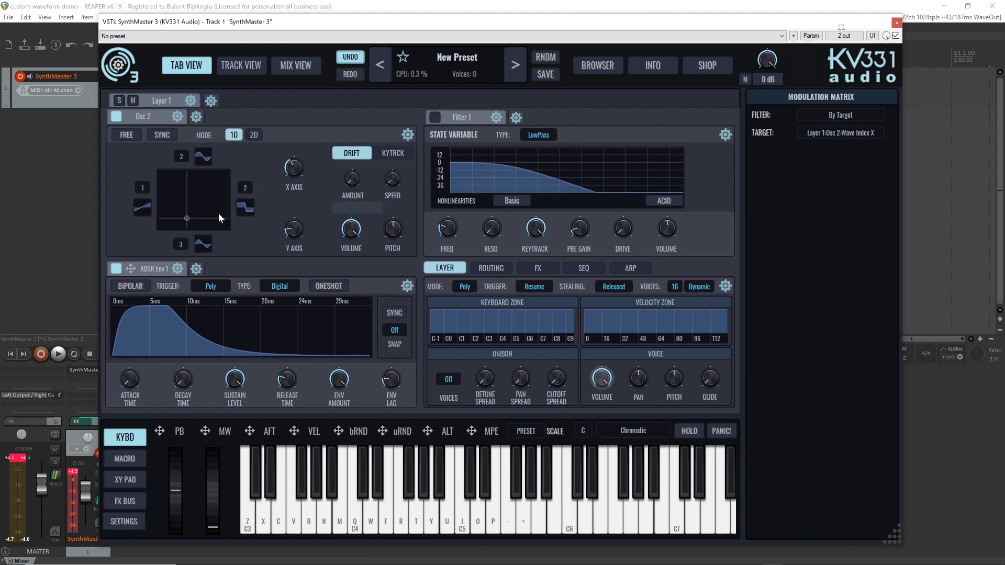
right_click(187, 246)
mouse_move(314, 273)
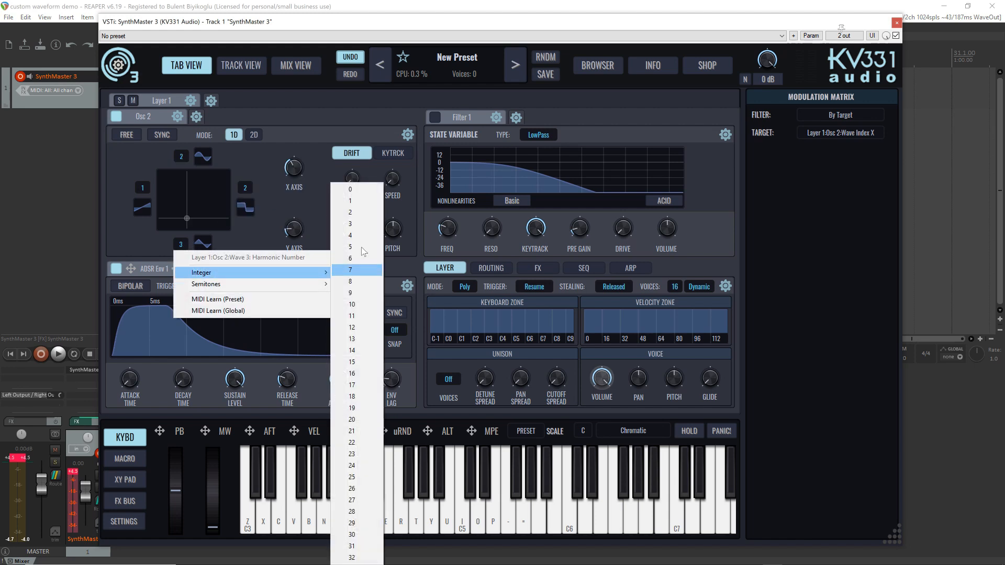
left_click(361, 214)
right_click(237, 193)
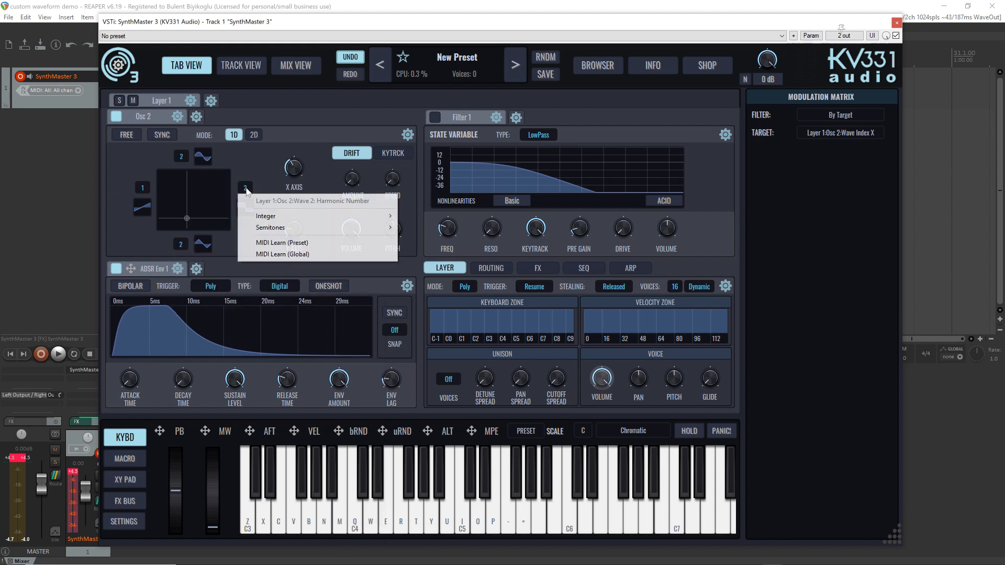
mouse_move(280, 219)
left_click(439, 200)
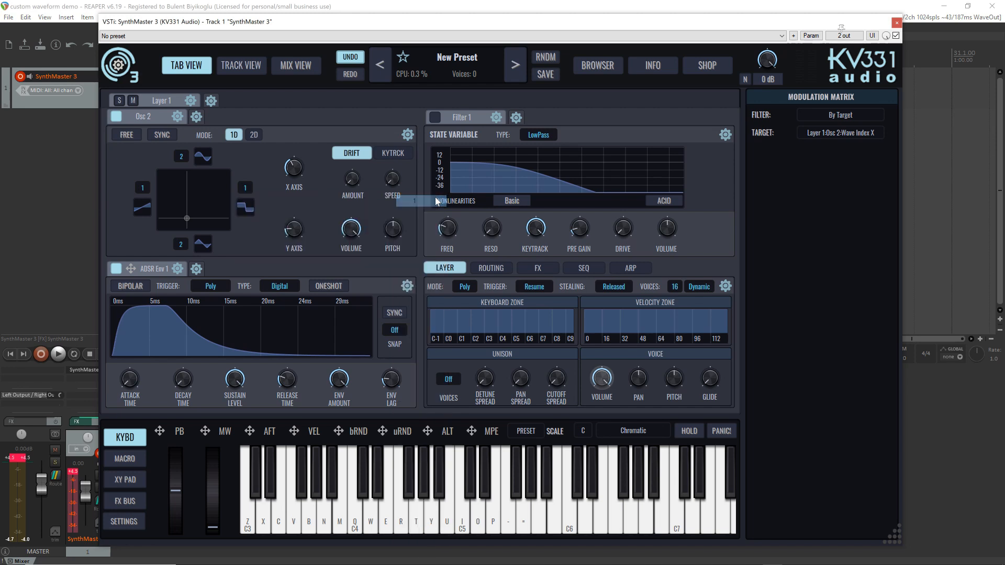
Audition the vector oscillator by playing notes while moving its XY point to the Wave 1 end of the X axis
key("q")
key("q")
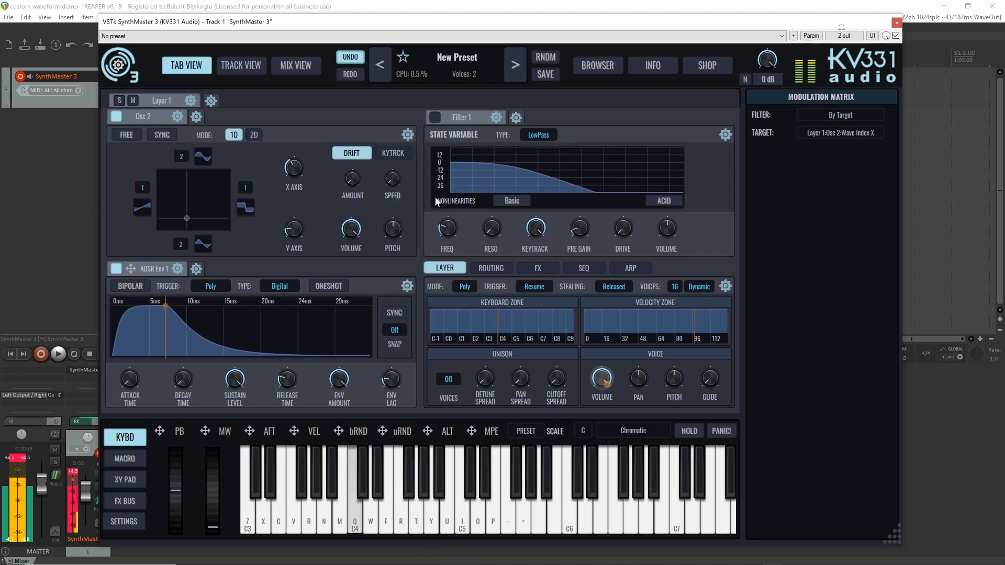
key("b")
left_click_drag(187, 219, 153, 213)
key("q")
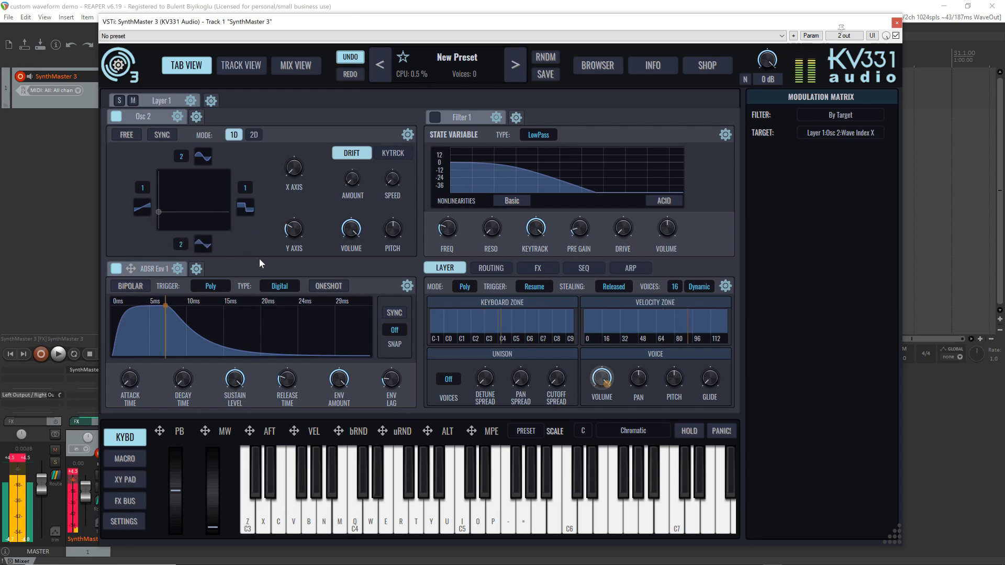
key("v")
key("z")
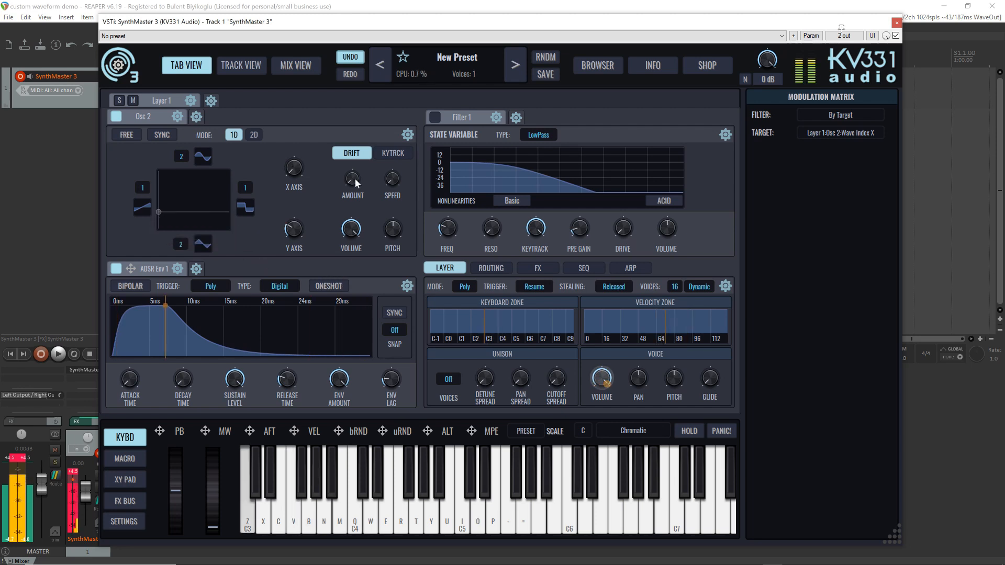
Show Osc 2's key tracking settings, enable its Free mode, and audition it with ADSR Env 1's release time set to 1.54 s
left_click(391, 156)
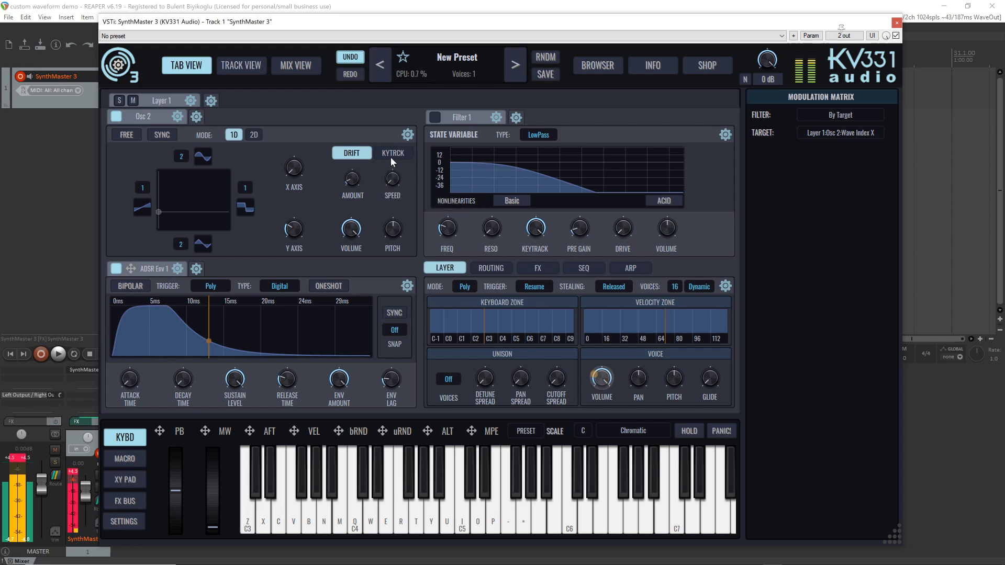
mouse_move(351, 184)
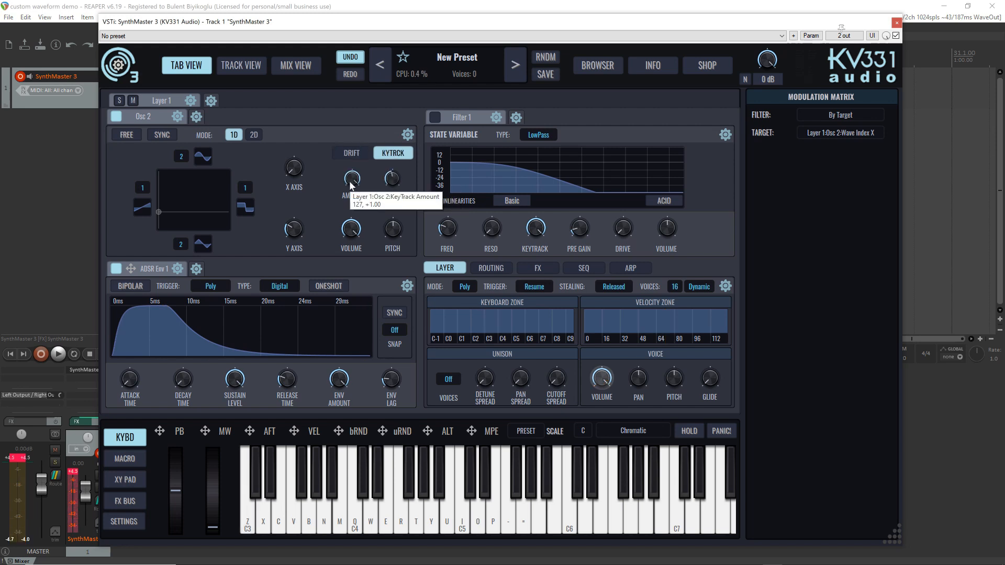
left_click(125, 135)
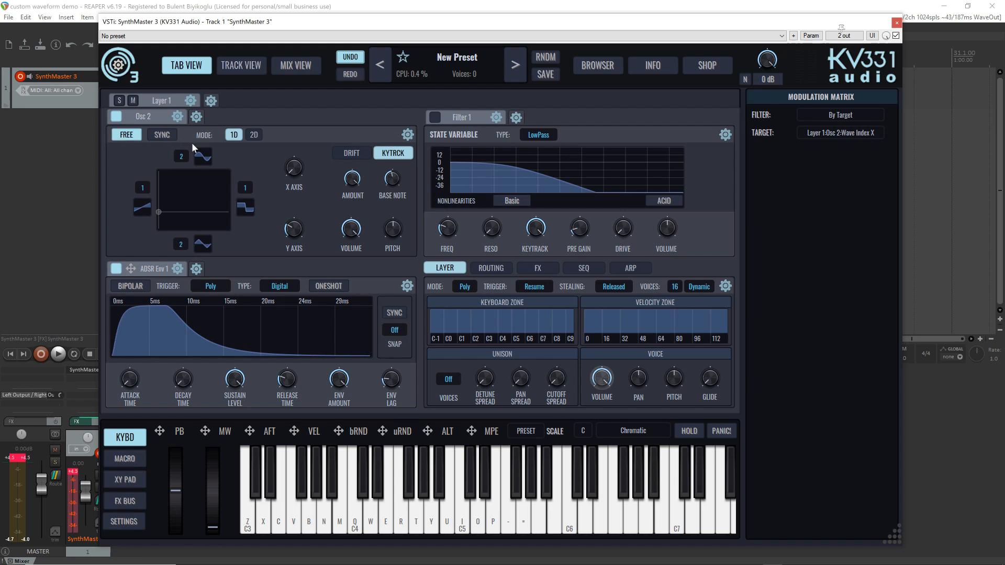
key("z")
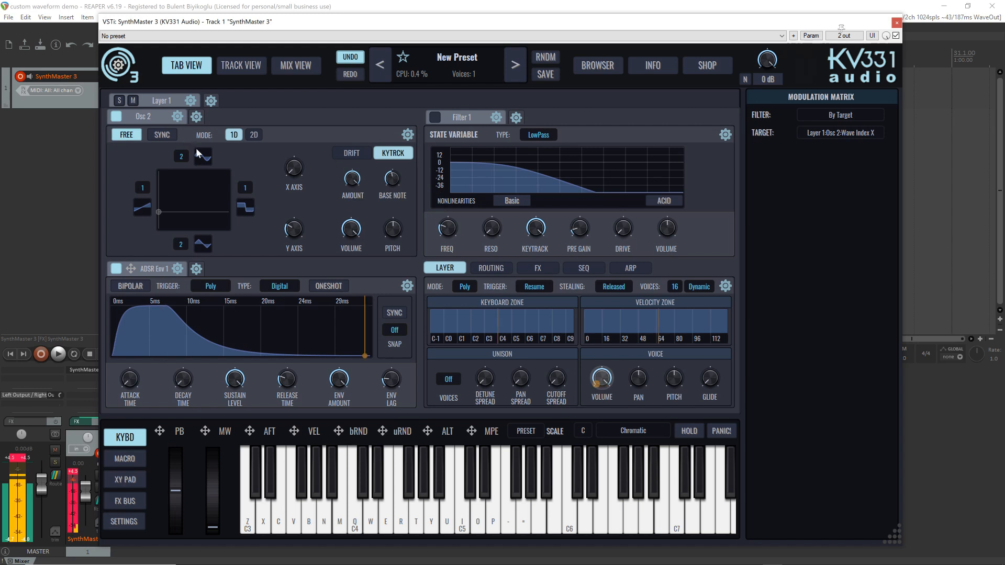
Switch the vector oscillator to 2D mode and move the XY point between its four corner waves, ending near the centre
left_click(254, 136)
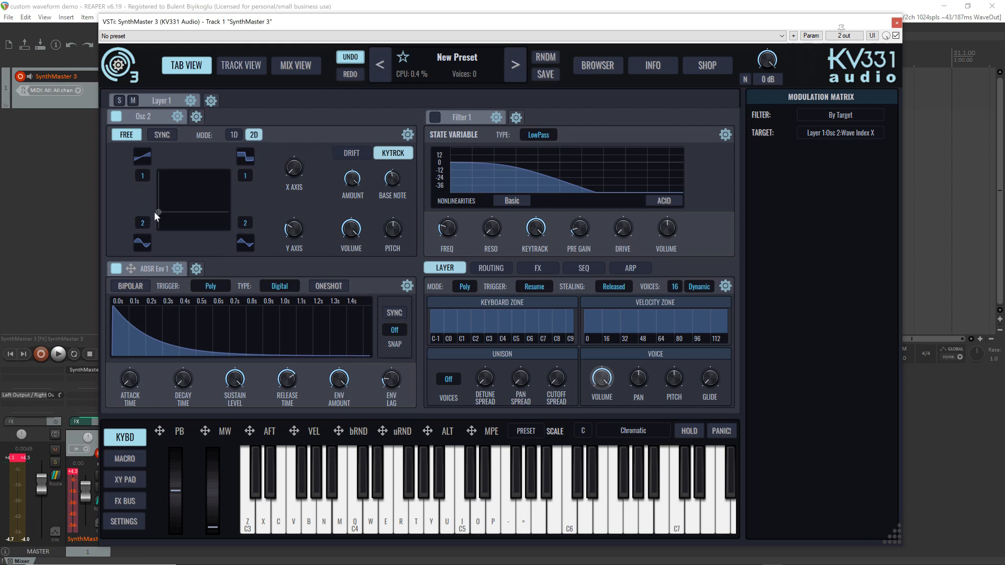
left_click_drag(154, 212, 175, 180)
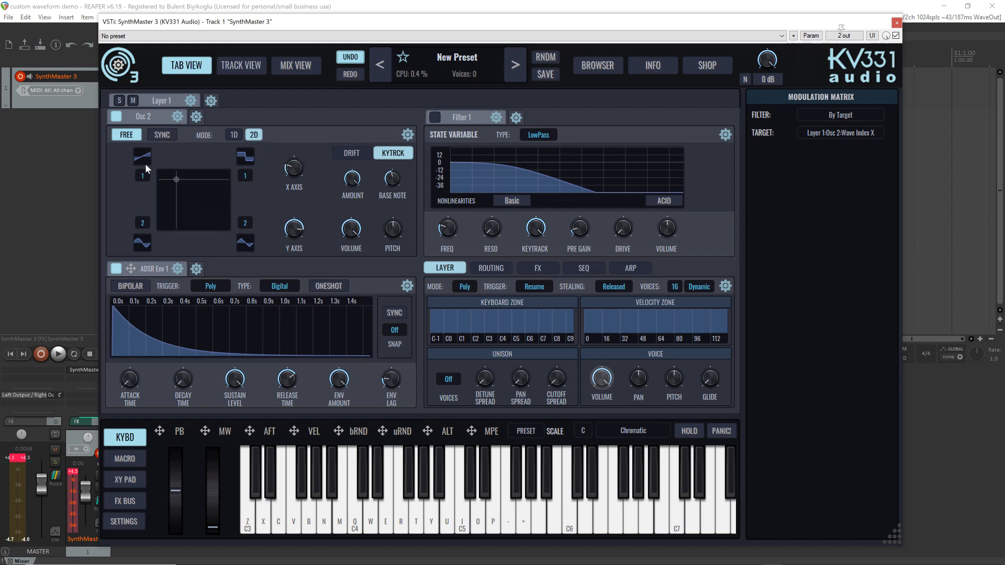
left_click_drag(175, 179, 157, 207)
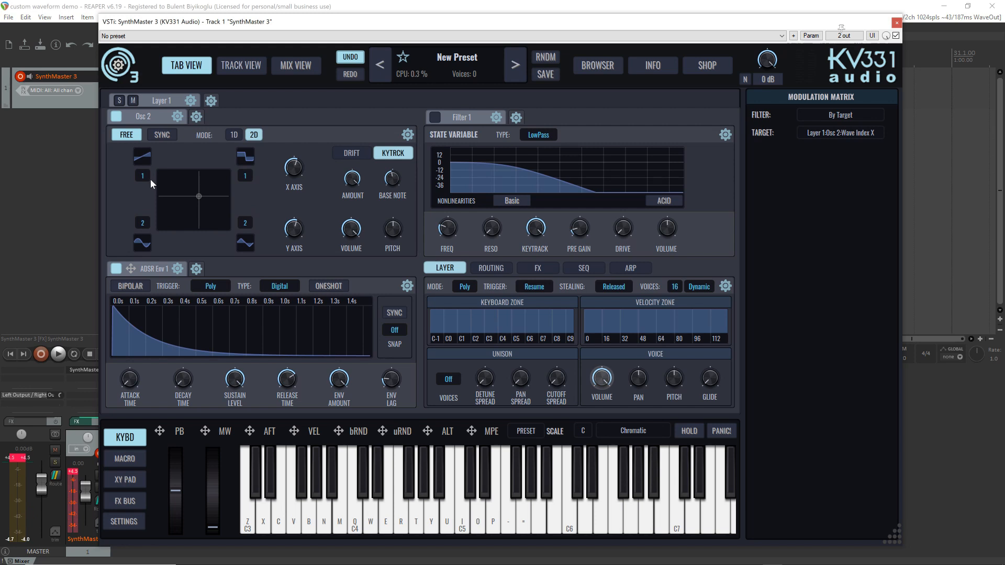
Replace the vector oscillator in Osc 2 with a Wavetable Osc
left_click(179, 117)
mouse_move(212, 178)
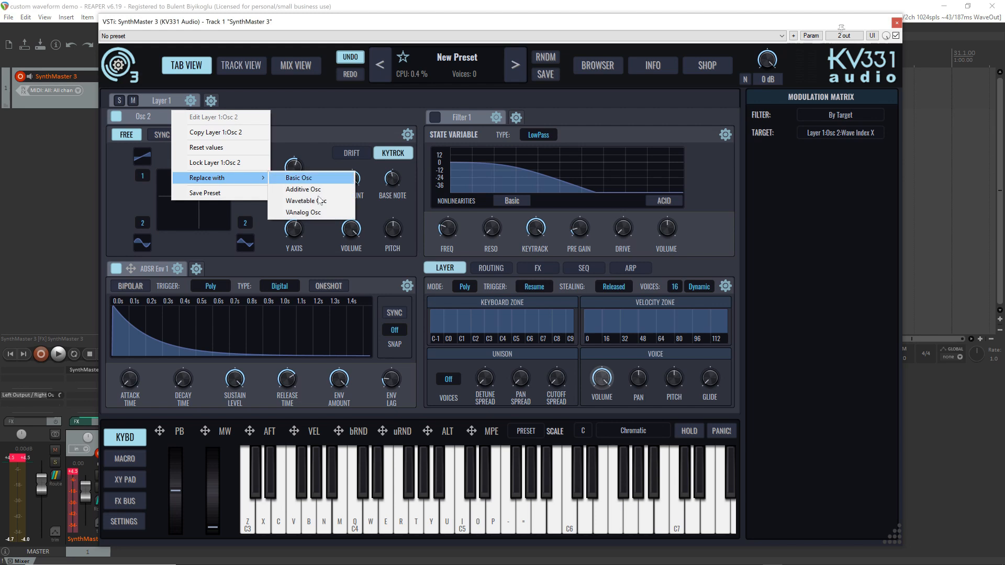
left_click(335, 199)
Audition the wavetable converted from the vector oscillator by playing notes while sweeping Osc 2's Index
key("q")
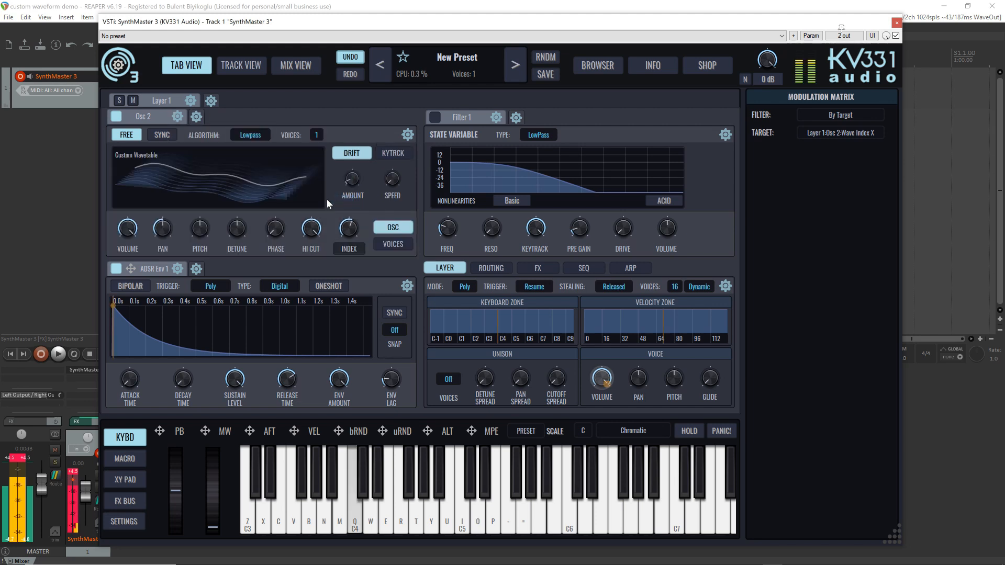
key("n")
key("b")
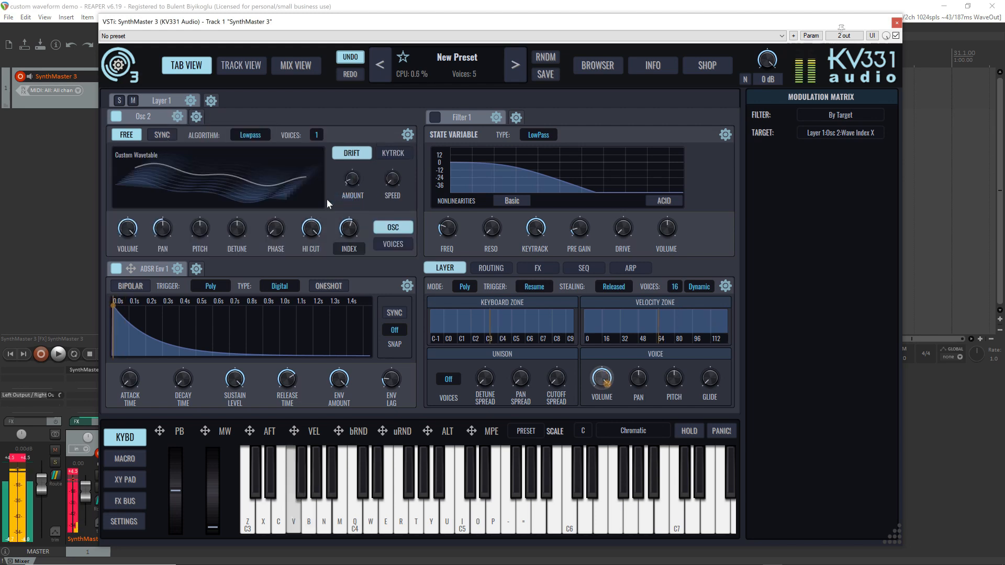
key("z")
mouse_move(316, 178)
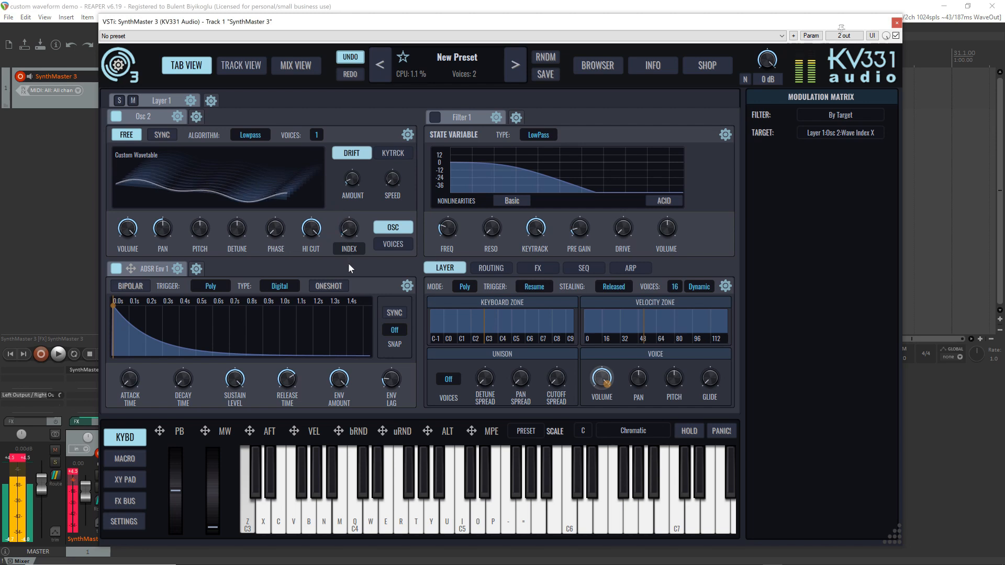
left_click_drag(346, 176, 343, 241)
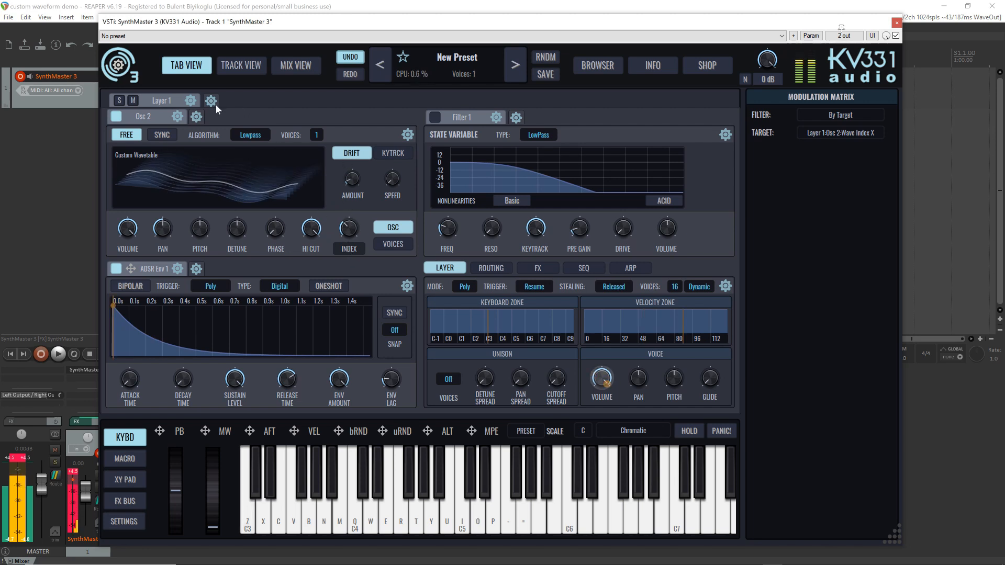
key("z")
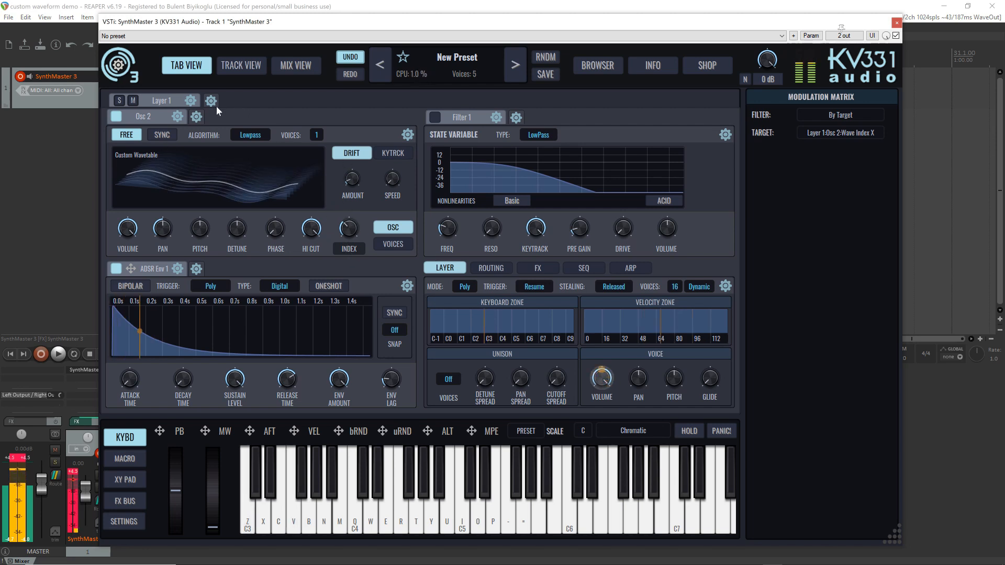
Examine the converted wavetable in the wavetable editor at its first frame while playing a note, then close the editor
left_click(276, 158)
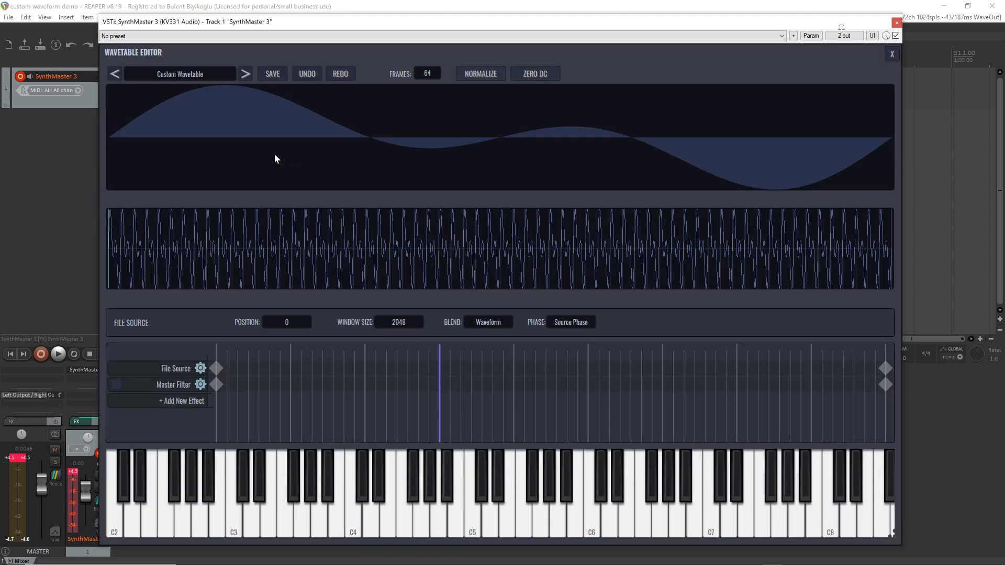
key("z")
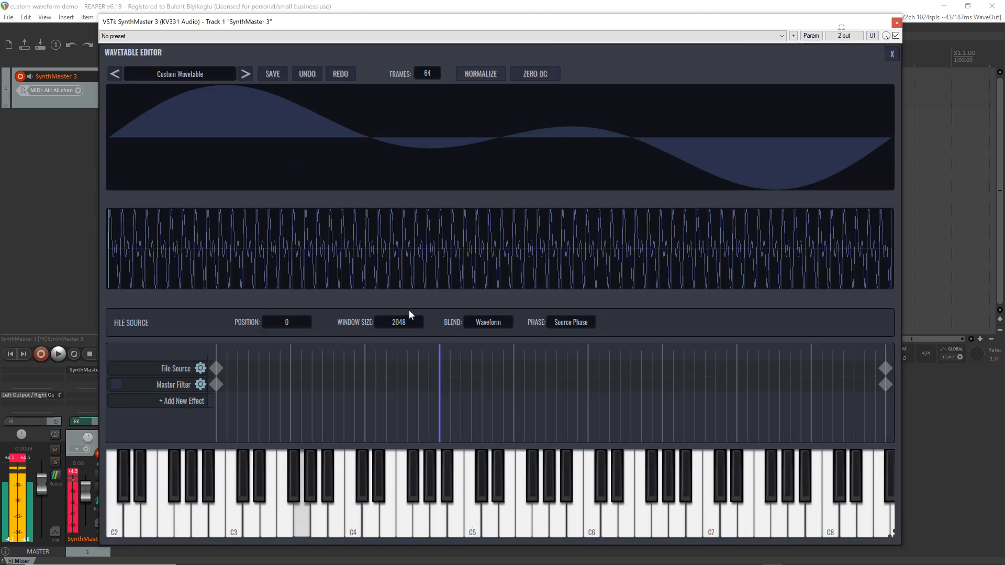
left_click(892, 54)
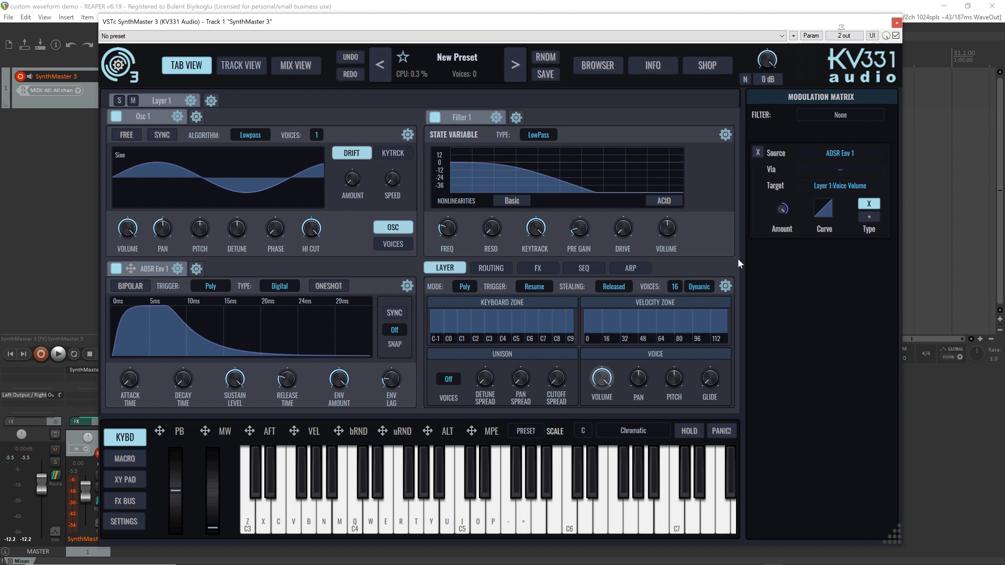
Switch off Filter 1 in the freshly initialized preset
left_click(435, 117)
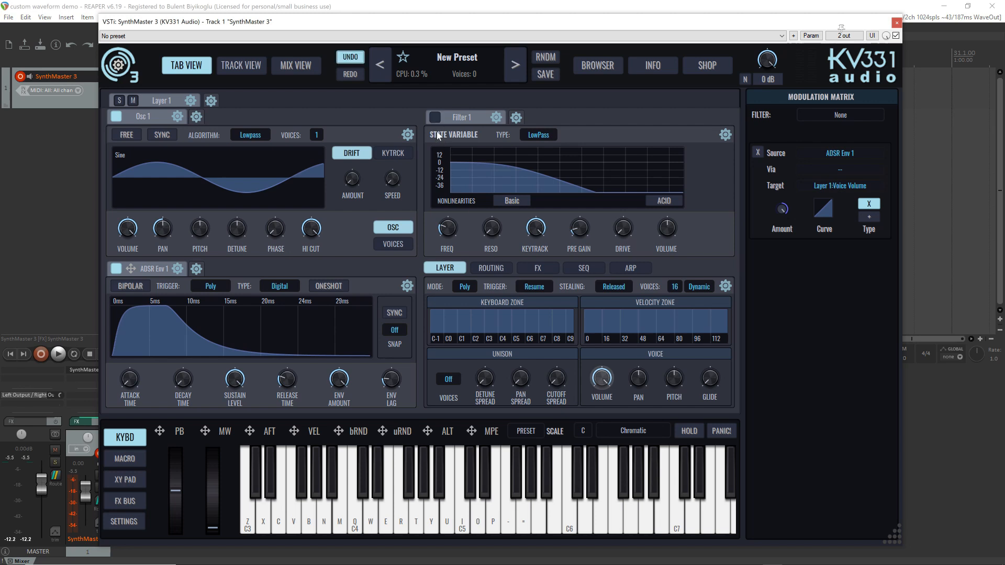
Replace the oscillator in Osc 1 with a Wavetable Osc
left_click(179, 117)
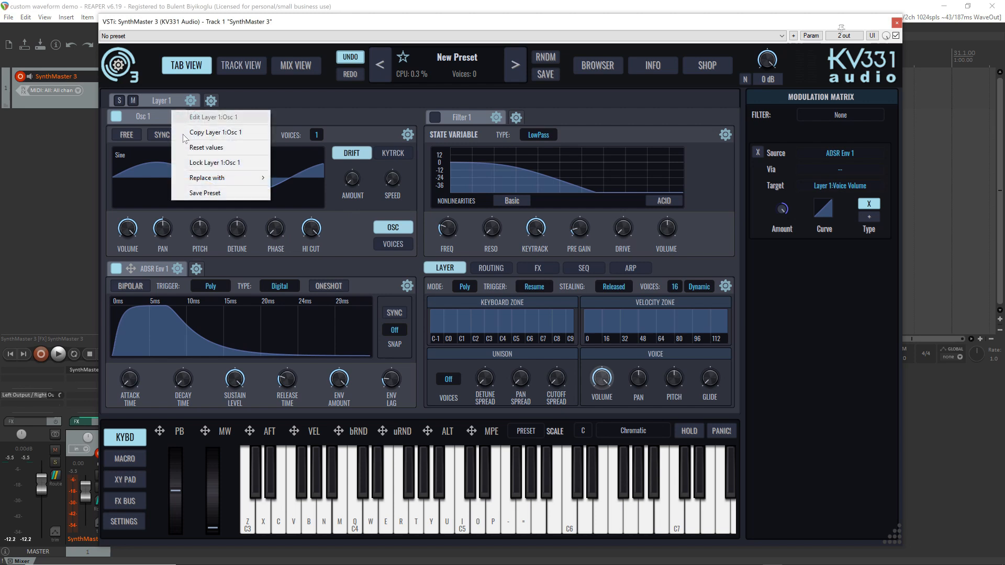
mouse_move(205, 178)
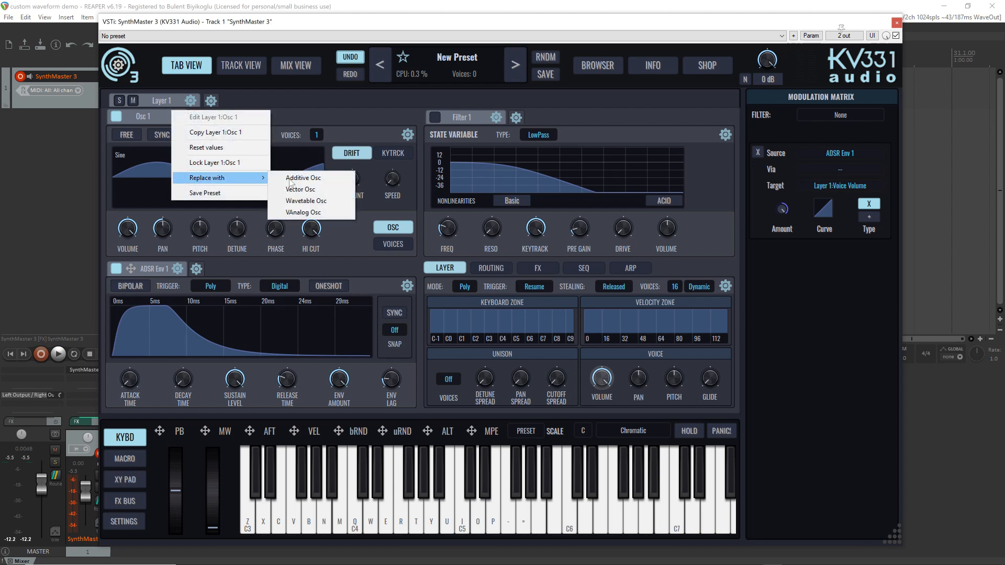
left_click(336, 201)
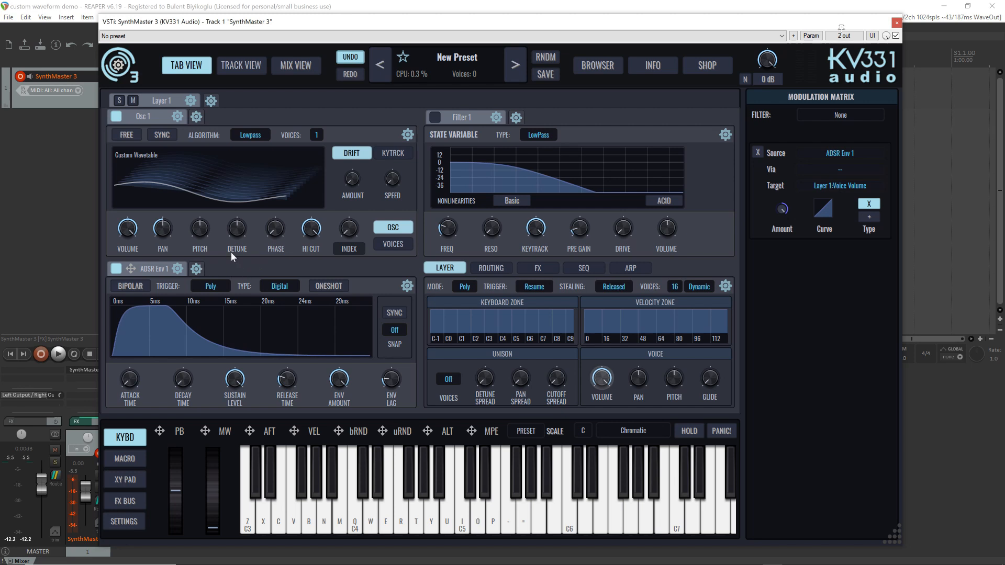
Assign the mod wheel as a modulation source for Osc 1's wavetable Index
left_click(350, 230)
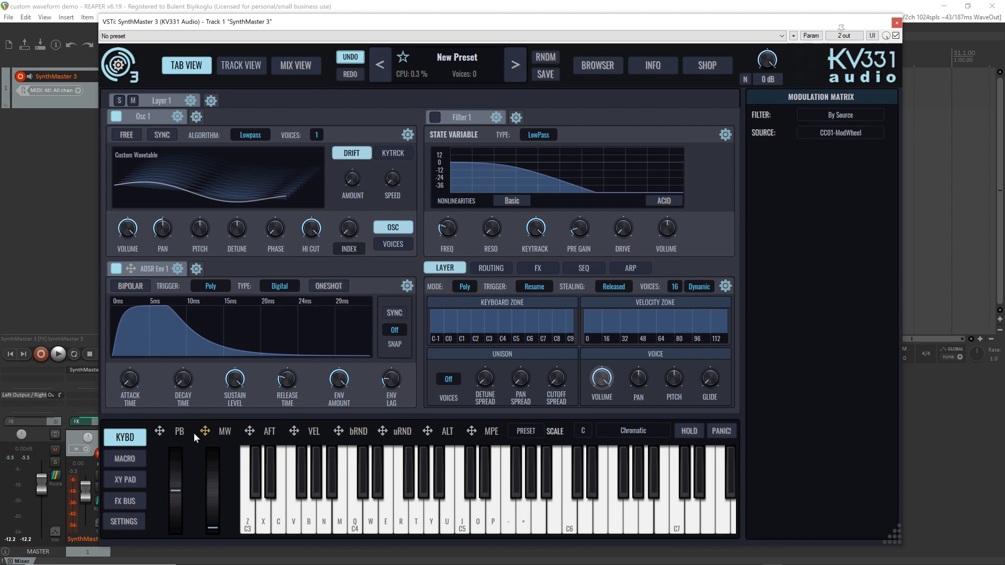
left_click_drag(205, 428, 348, 234)
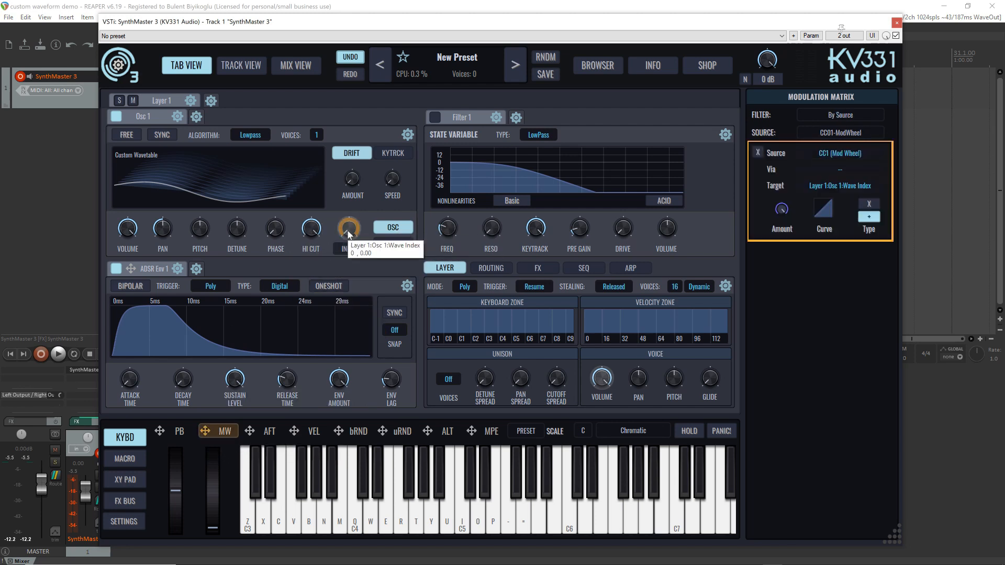
Load the factory Basic wavetable Pulse I into Osc 1 and audition the following wavetables up to Pulse IV
mouse_move(184, 180)
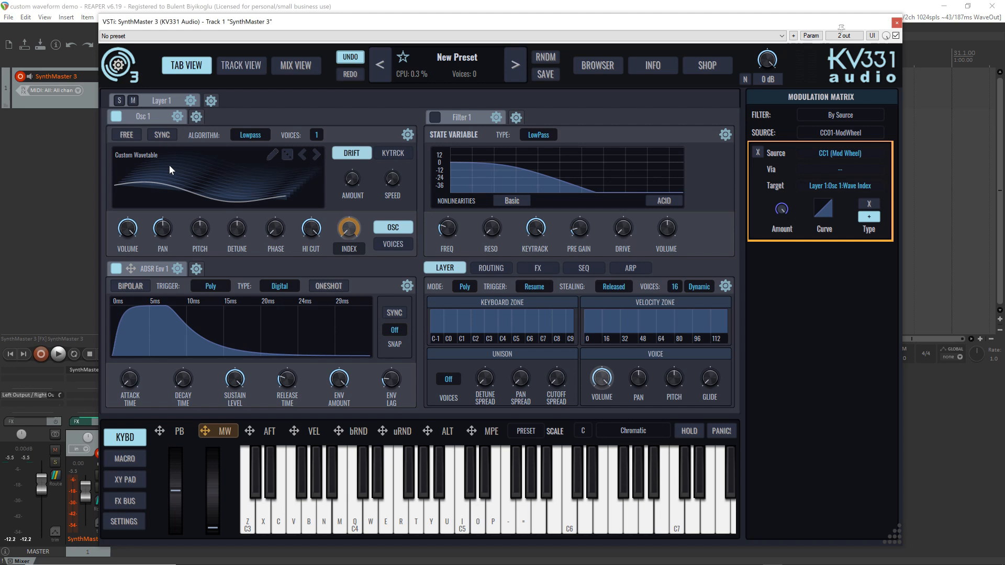
left_click(169, 170)
mouse_move(172, 186)
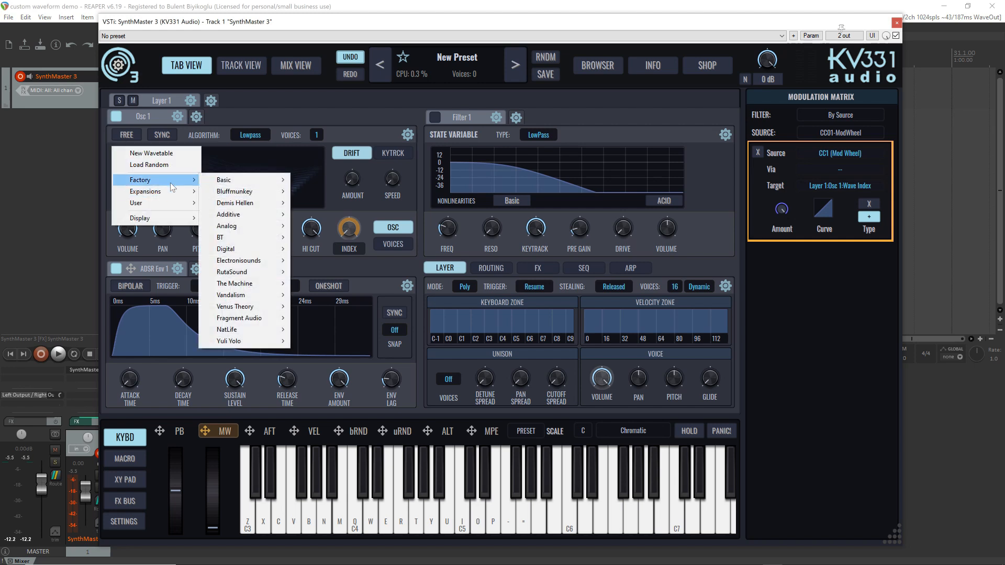
mouse_move(260, 175)
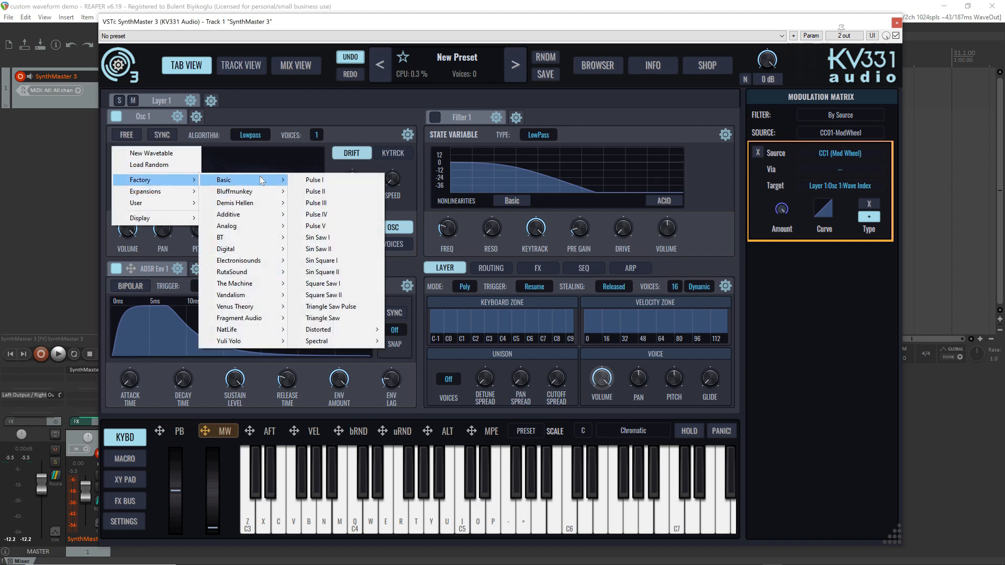
left_click(349, 181)
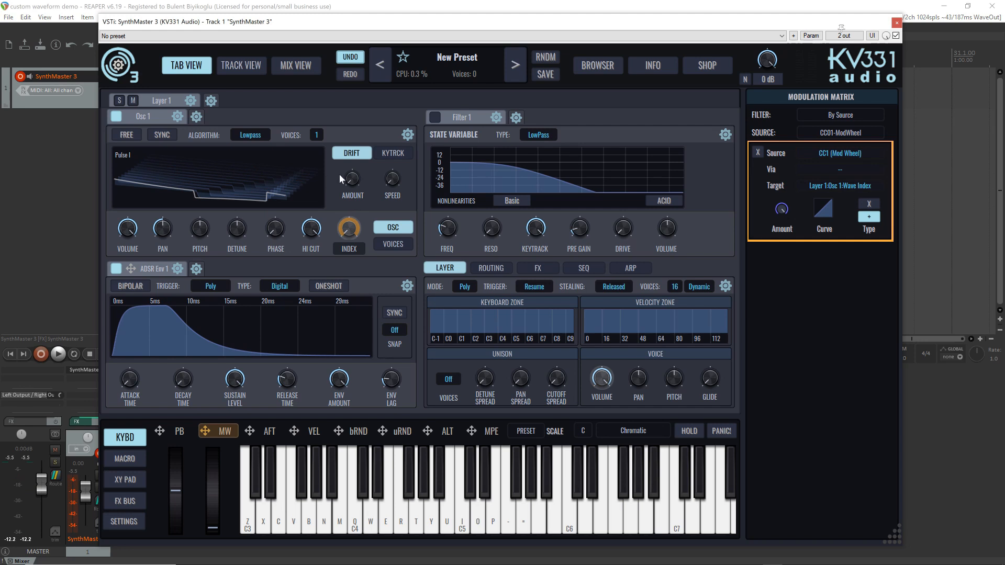
left_click(316, 155)
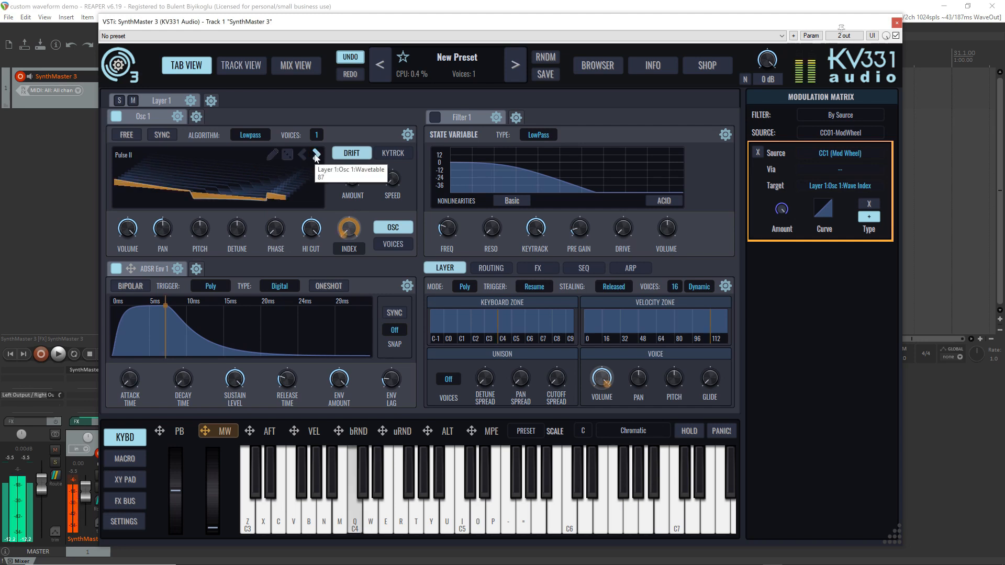
left_click(316, 155)
left_click(316, 156)
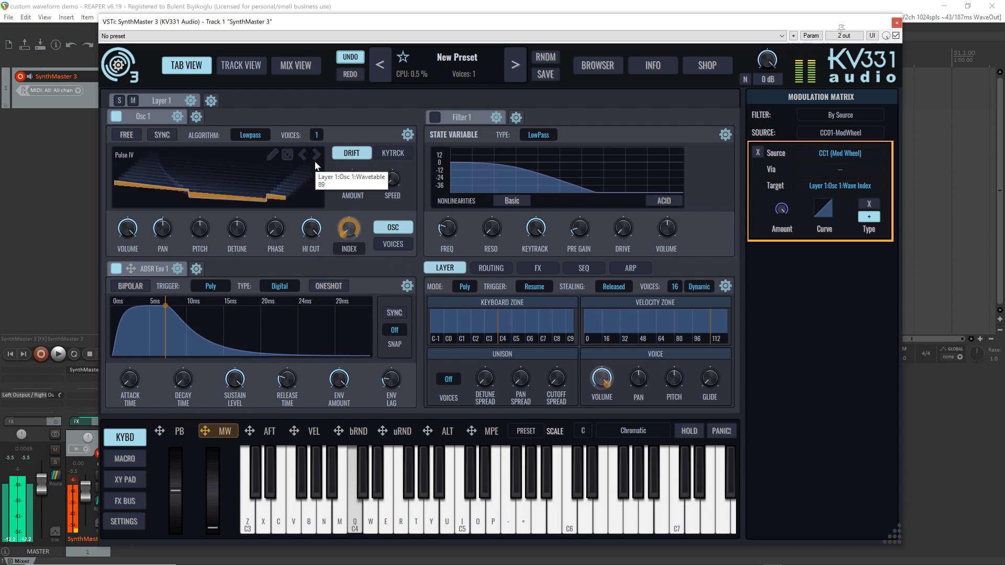
Load random wavetables into Osc 1, auditioning each with the mod wheel, and end on JakobFormant07
left_click(288, 155)
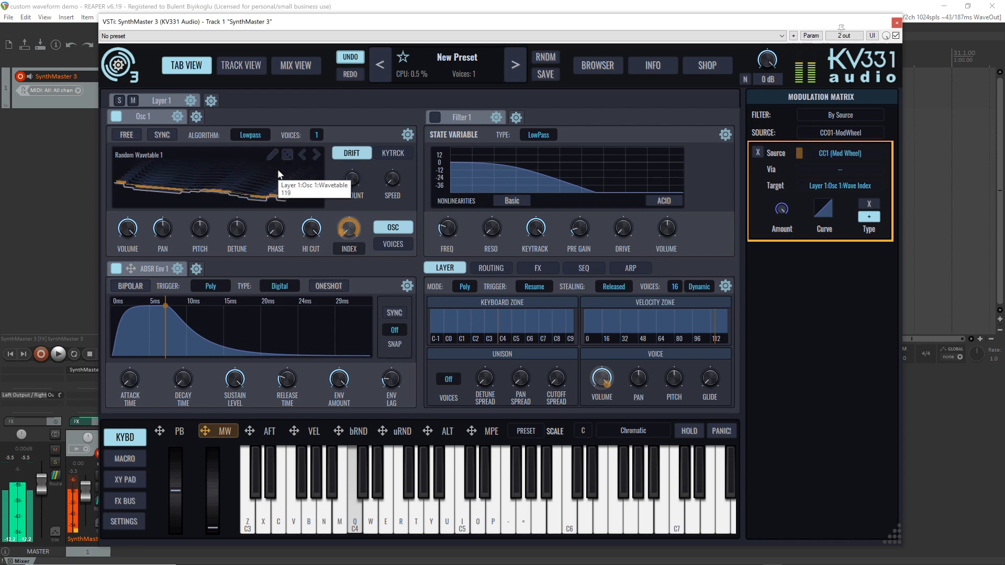
left_click(285, 157)
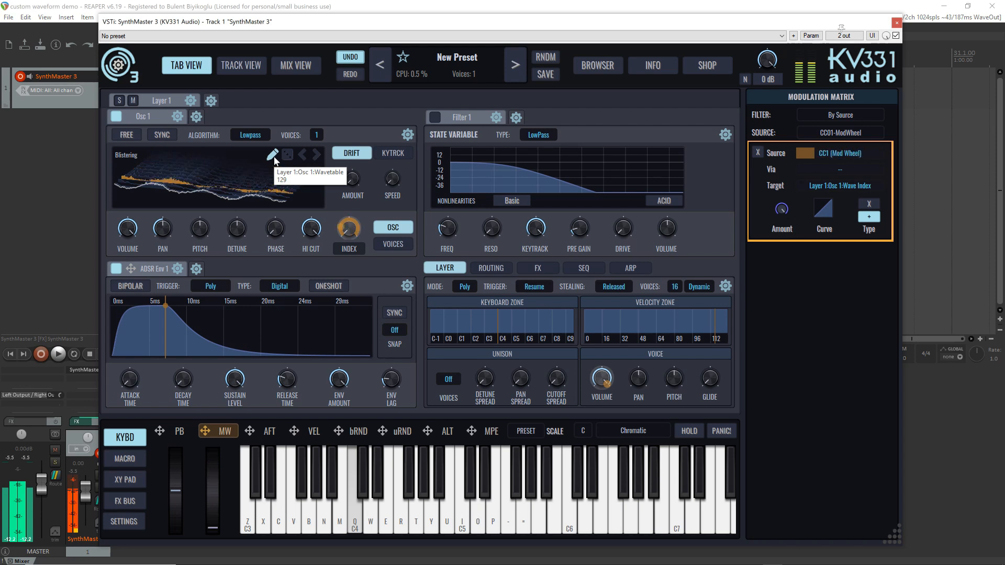
left_click(286, 156)
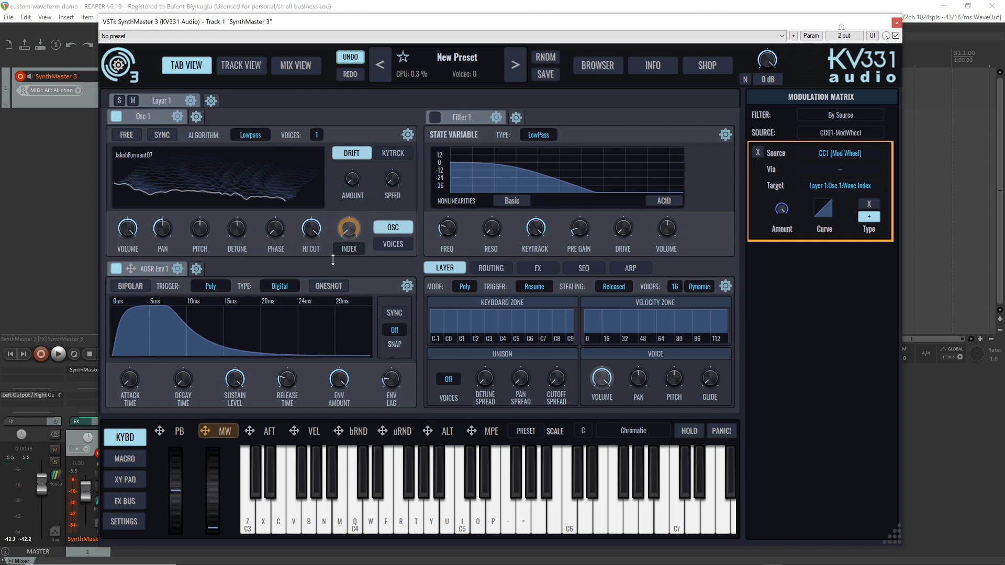
Swap Osc 1's Index control for the XFADE setting and audition the wavetable with a note
right_click(348, 249)
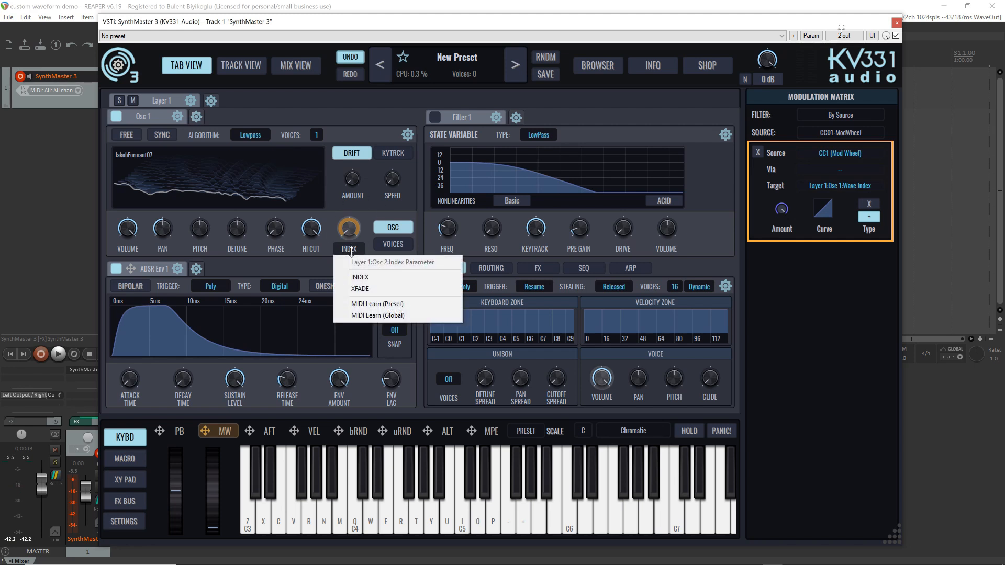
left_click(374, 289)
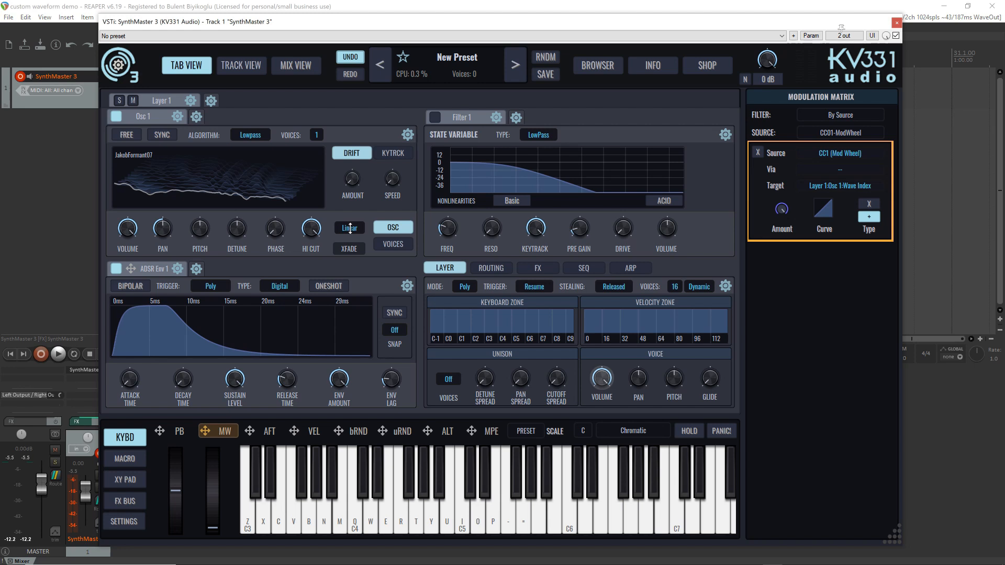
key("q")
Set Osc 1's crossfade to Off, play a note to compare the sound, and restore it to Linear
left_click(354, 228)
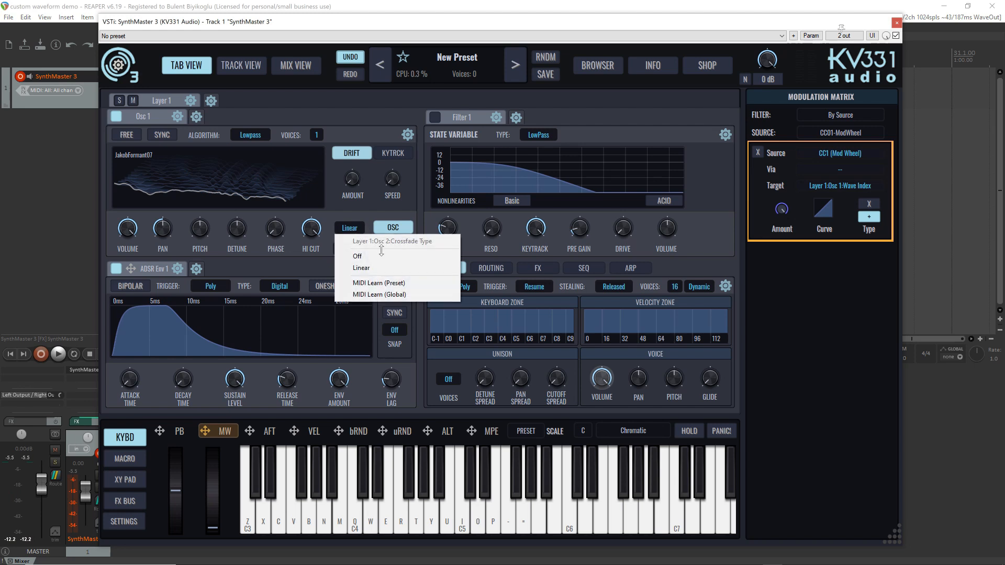
left_click(361, 251)
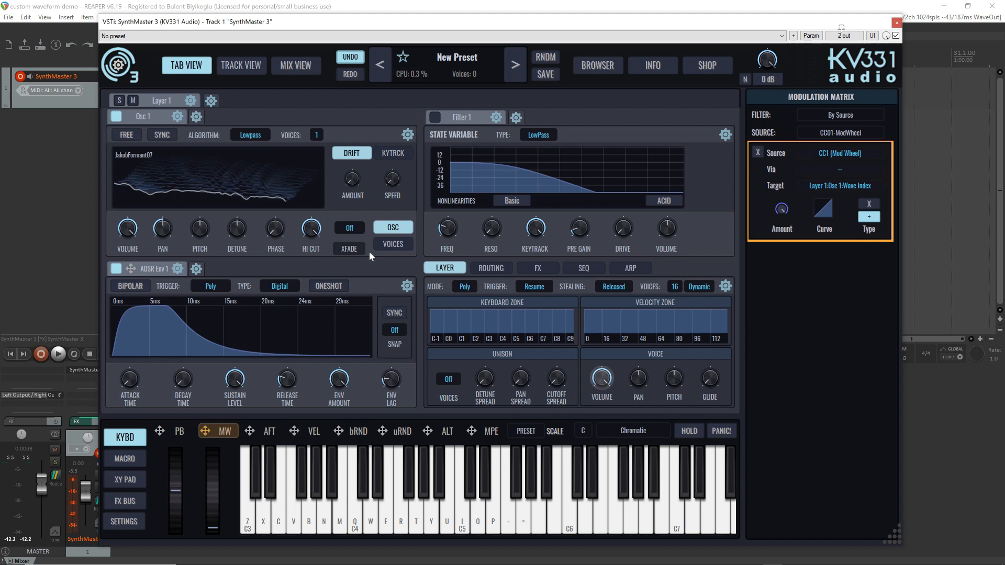
key("q")
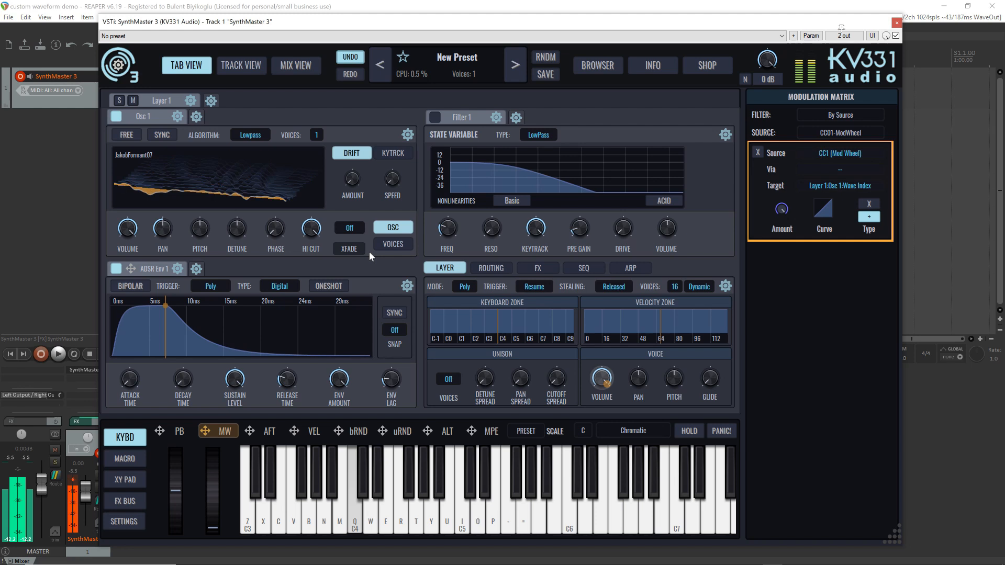
left_click(362, 230)
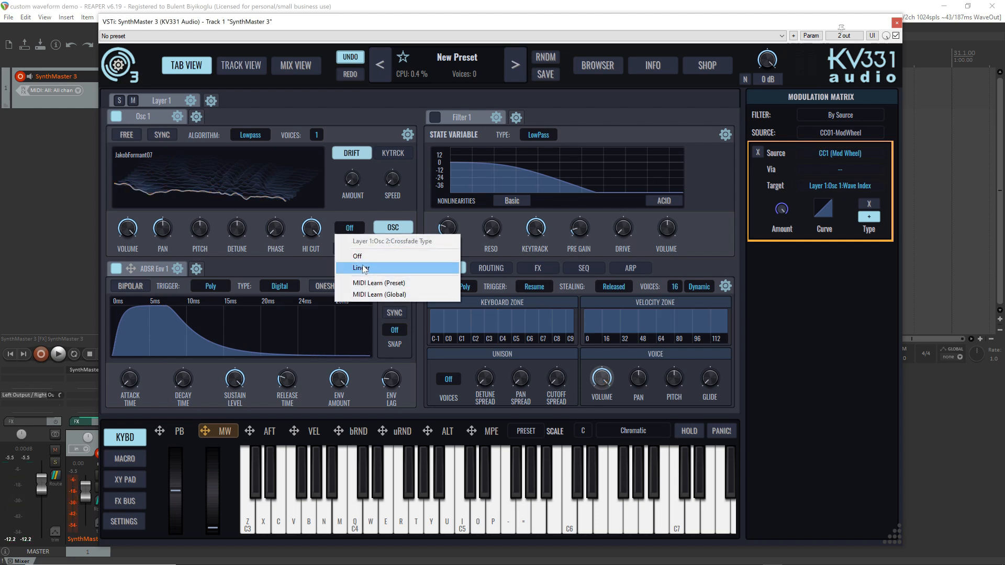
left_click(365, 269)
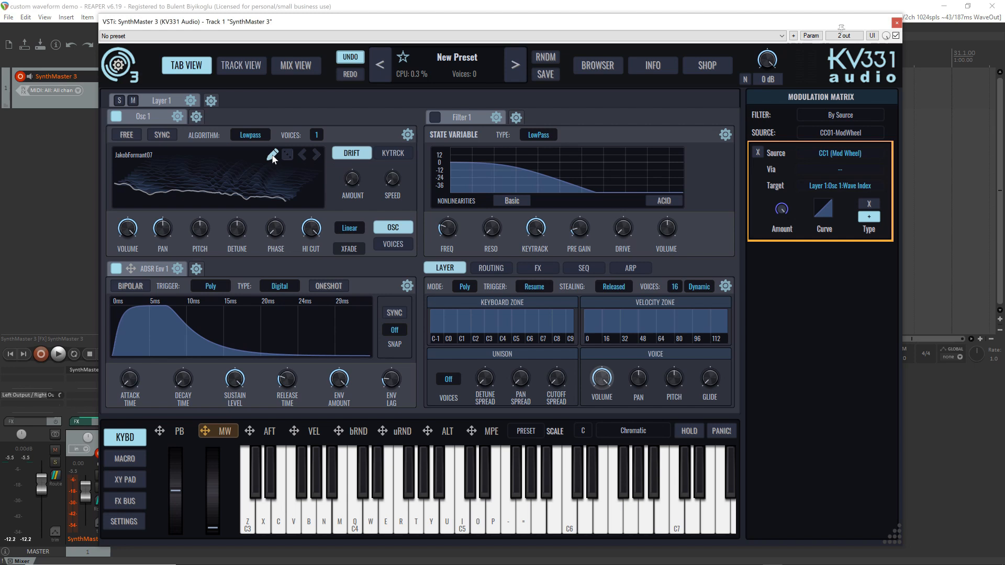
Open JakobFormant07 in the wavetable editor, select the File Source's first keyframe, and scrub through the frames
left_click(272, 155)
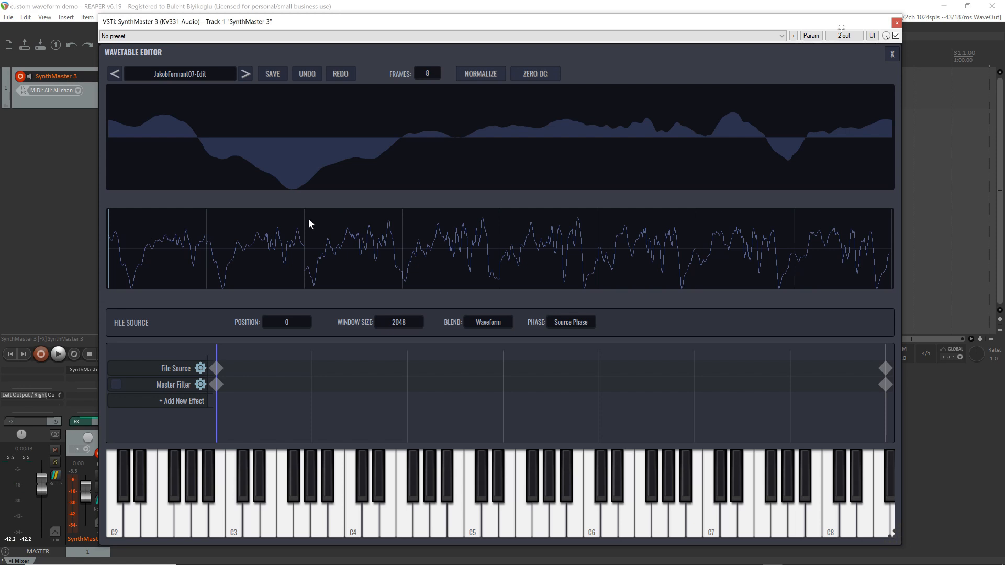
left_click(216, 368)
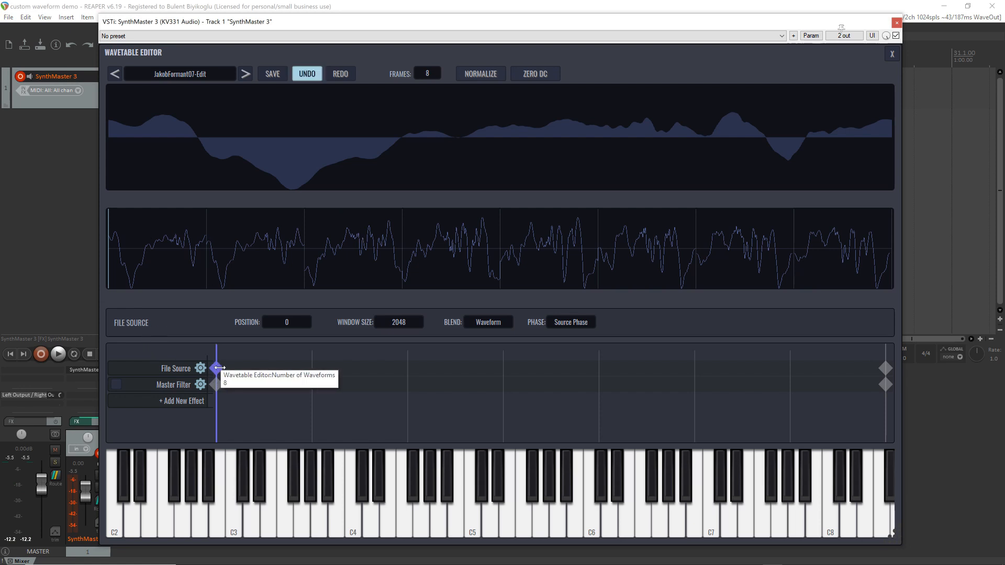
left_click_drag(271, 355, 209, 388)
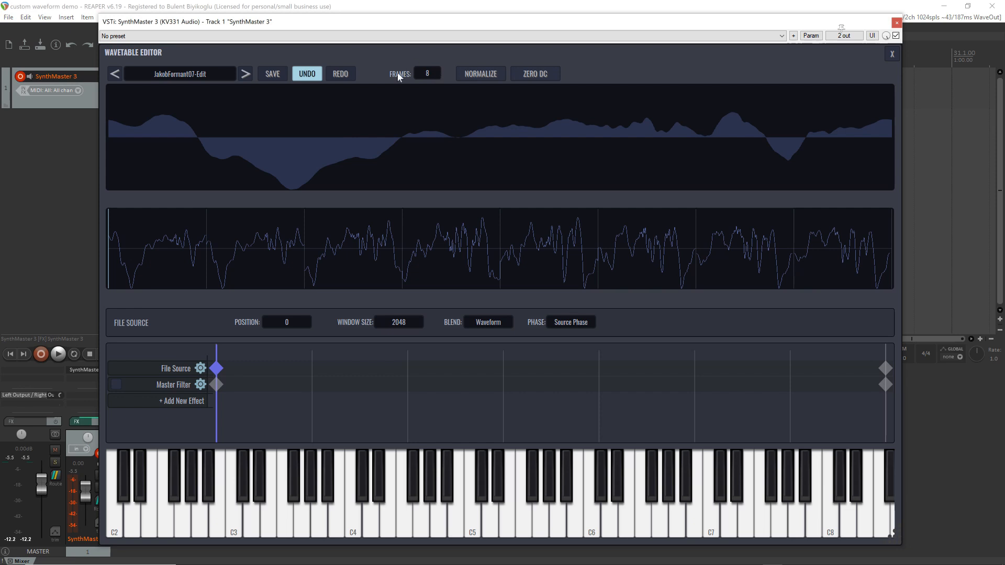
Set the wavetable's number of frames to 128 and audition it while sweeping the waveform index, ending at the first frame
left_click(429, 76)
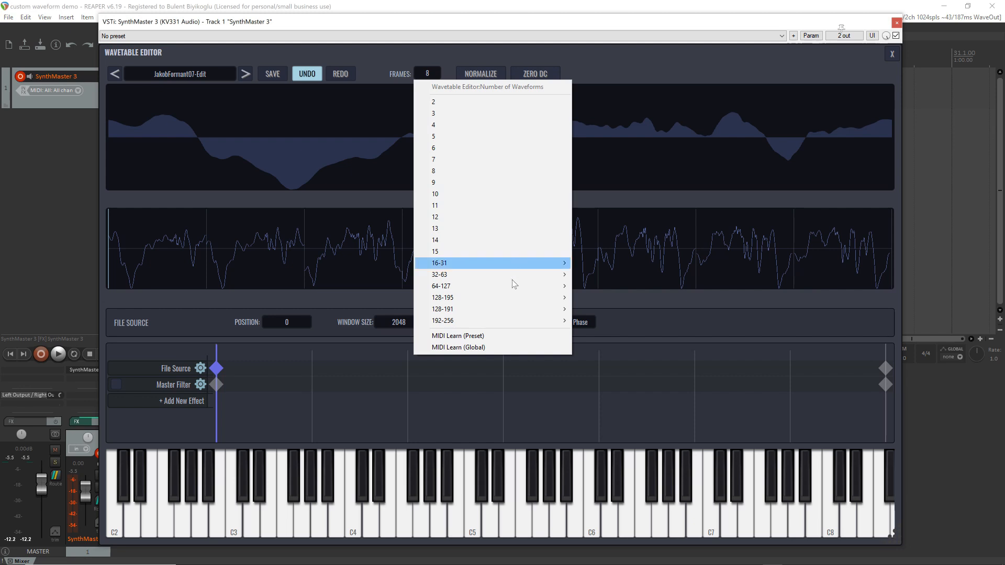
mouse_move(512, 288)
mouse_move(512, 304)
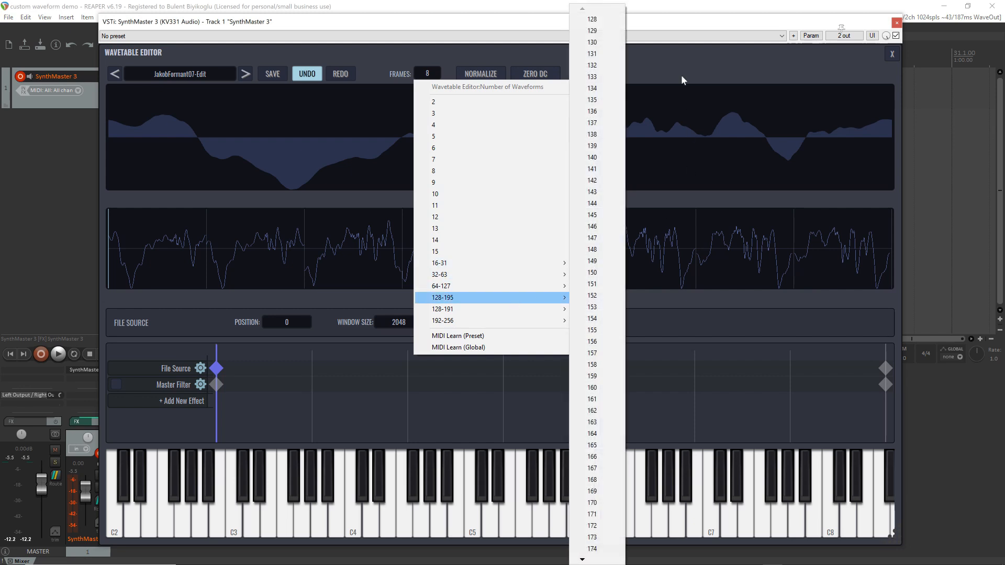
left_click(601, 21)
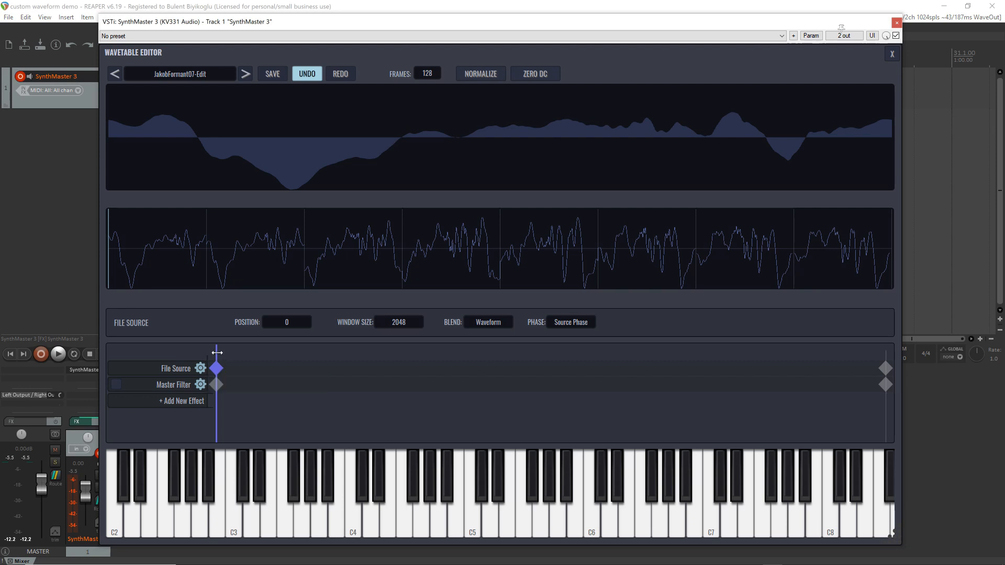
left_click_drag(217, 353, 101, 352)
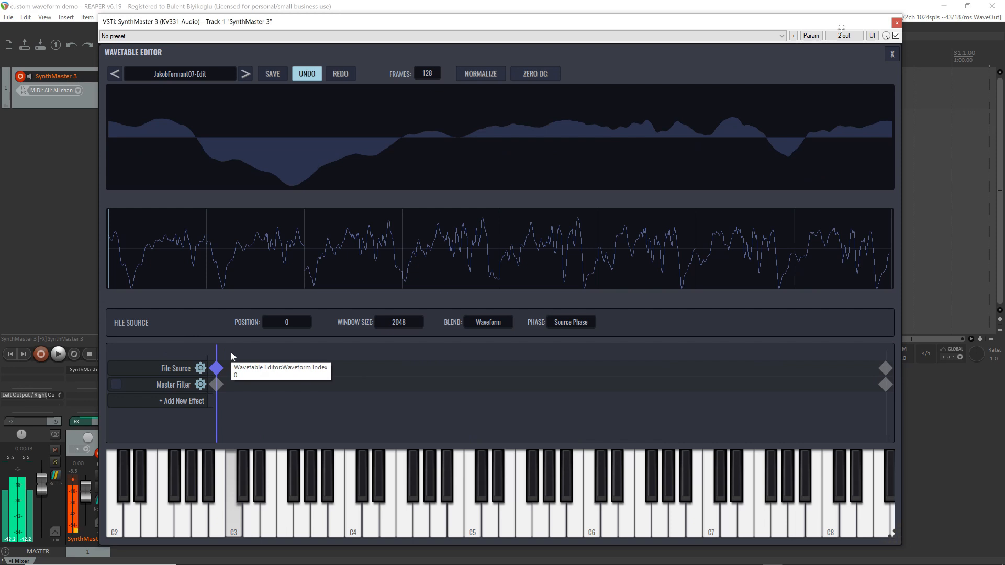
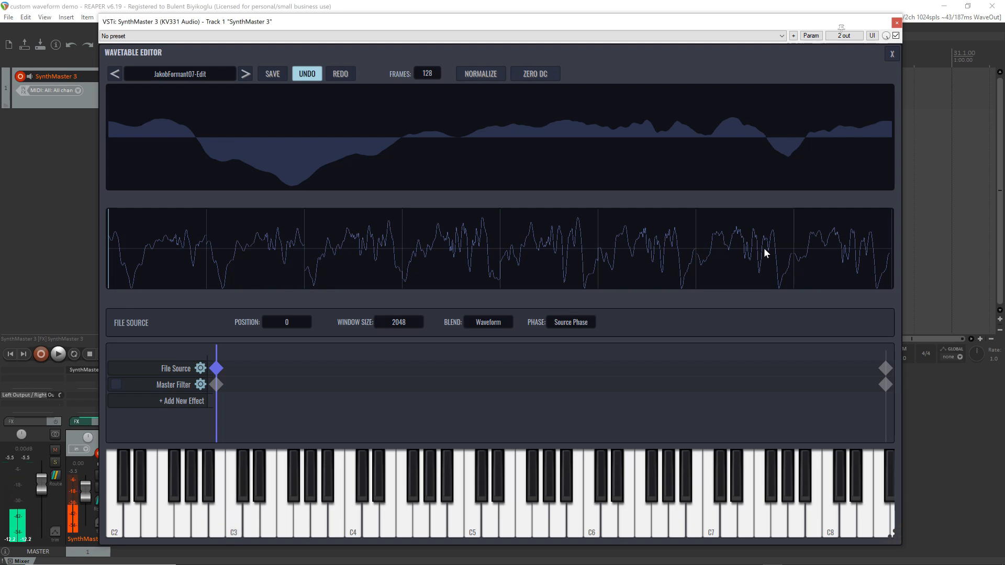
Compare the Spectral and Waveform blend modes of the File Source by playing notes, ending with Blend set to Spectral
left_click(489, 323)
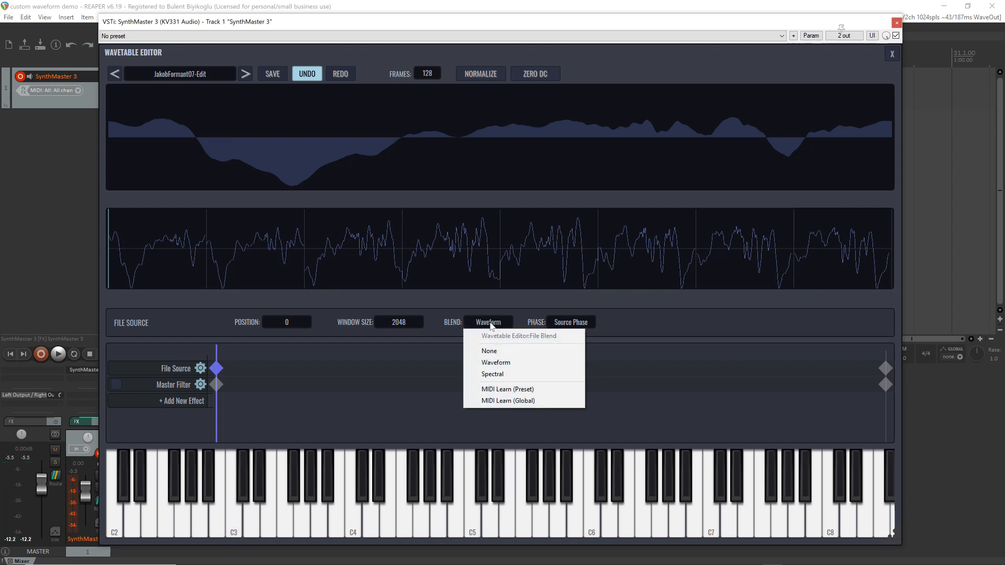
left_click(498, 374)
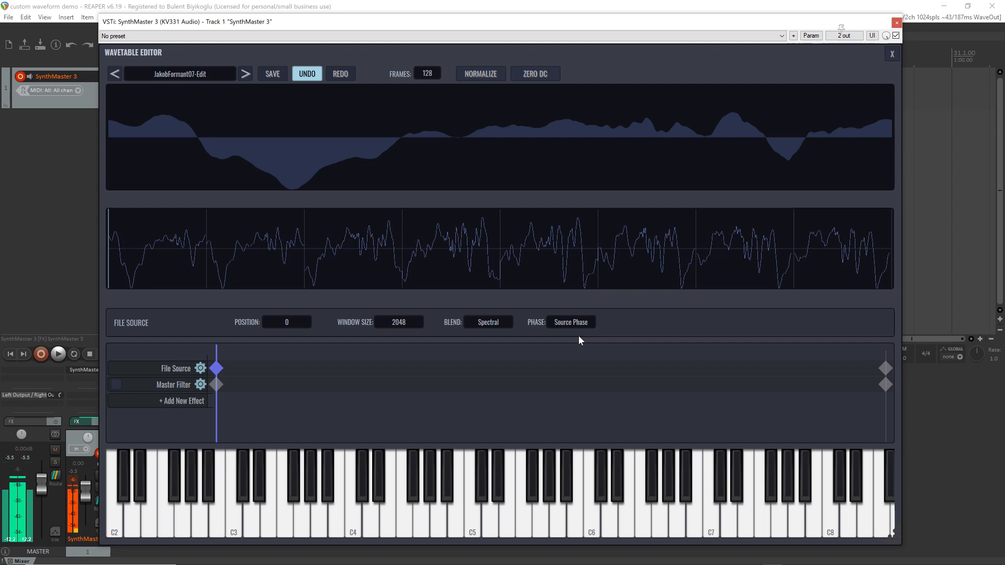
left_click(476, 321)
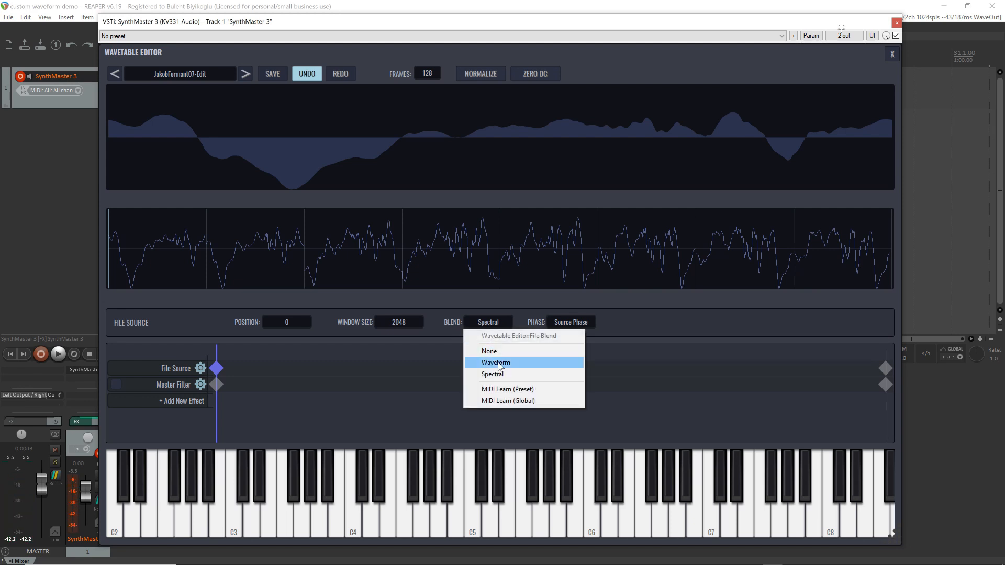
left_click(496, 362)
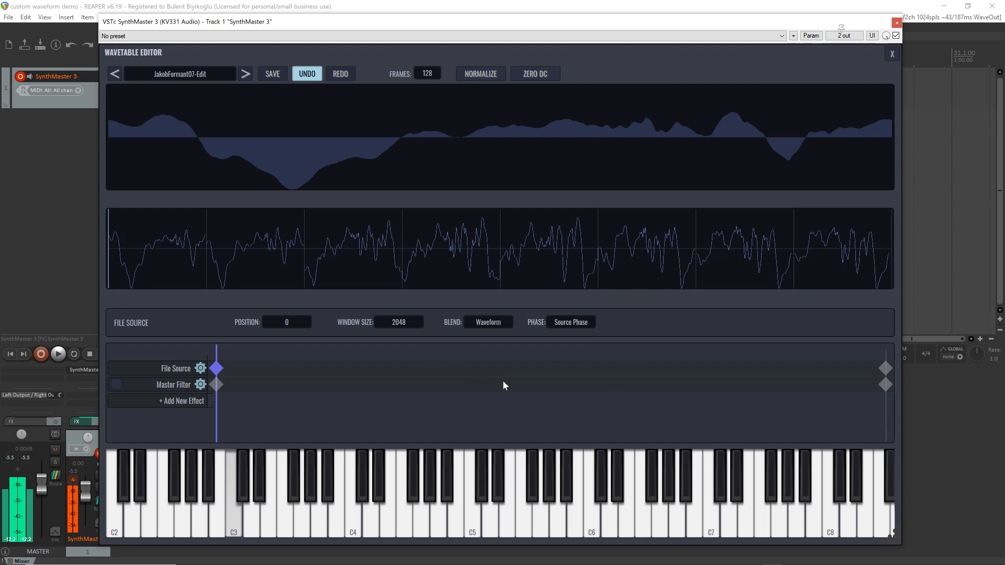
left_click(487, 322)
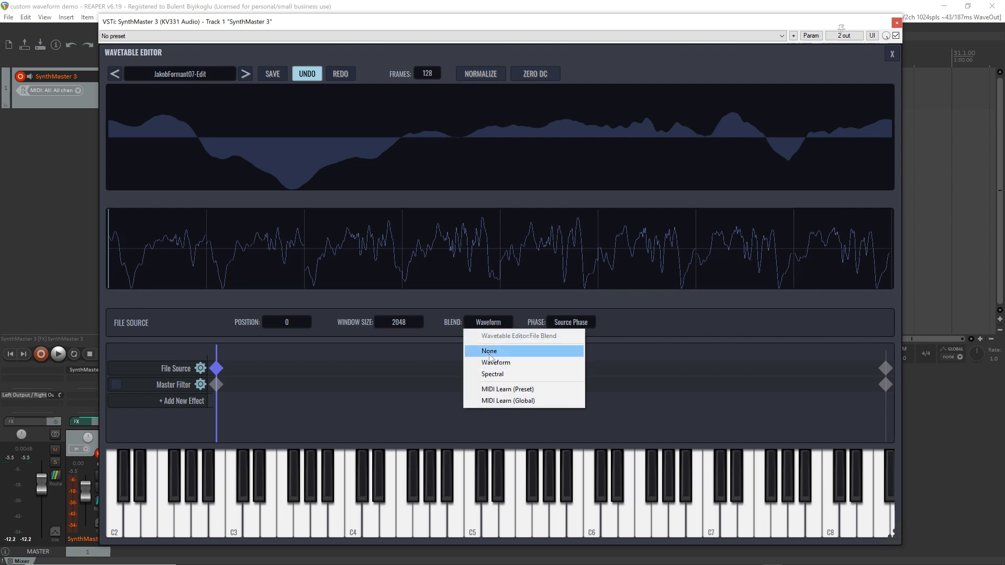
left_click(496, 374)
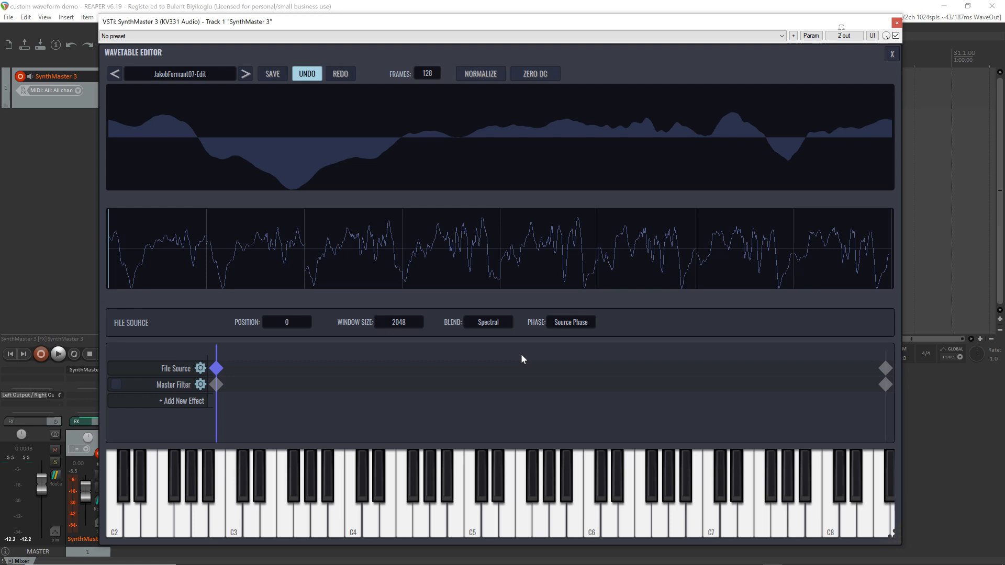
Audition the File Source with Zero Phase, and set its phase blend to First Phase
left_click(570, 323)
left_click(579, 351)
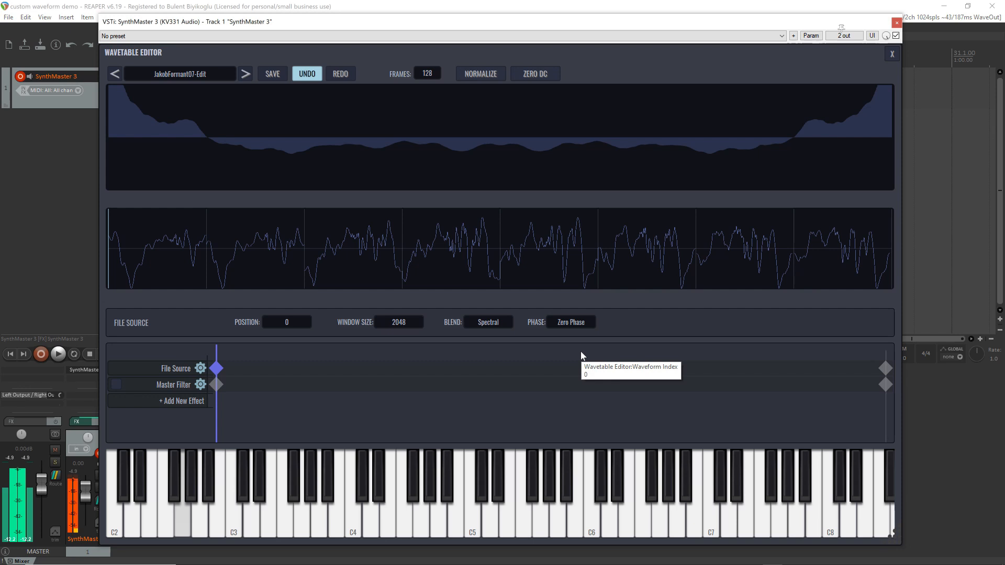
left_click(564, 321)
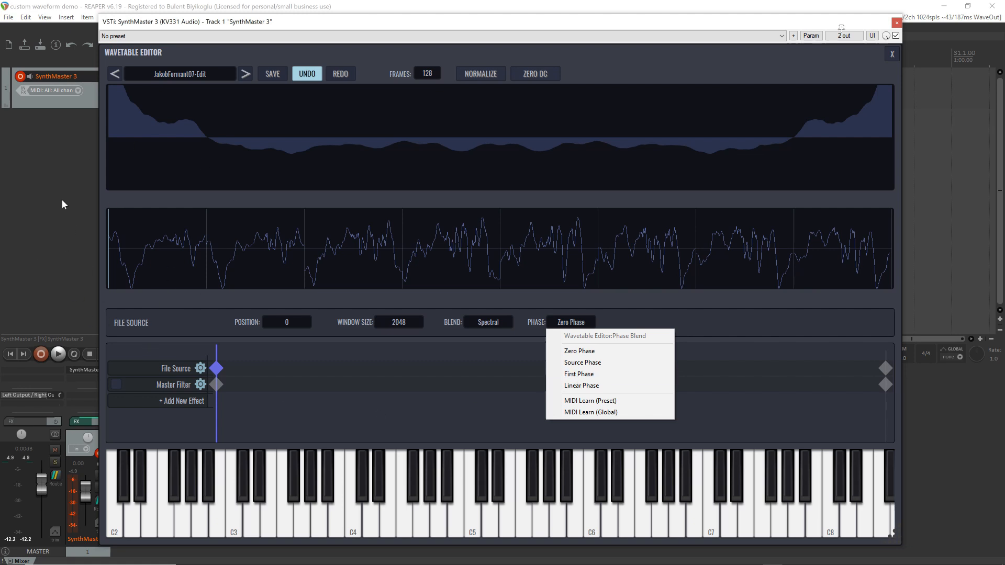
left_click(592, 375)
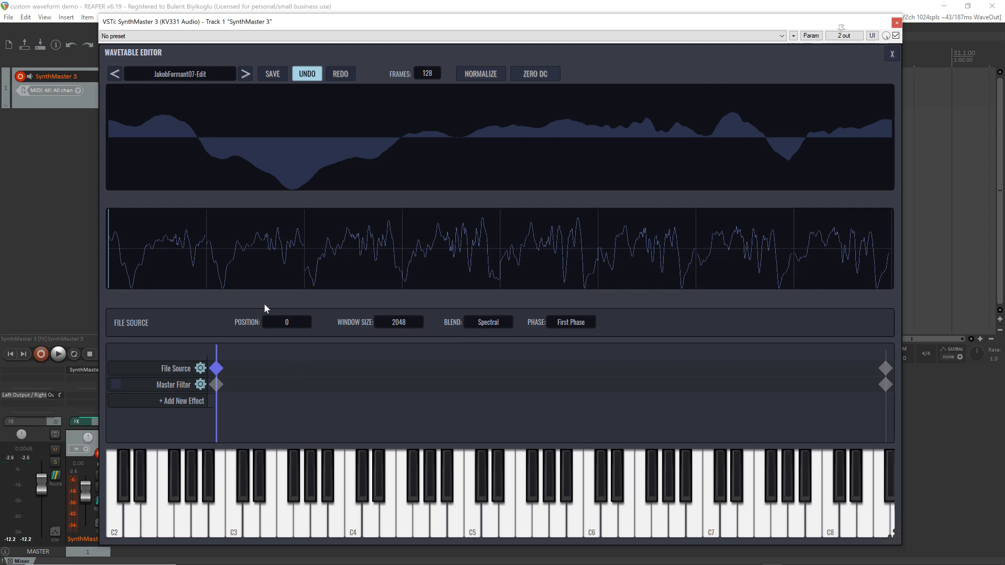
Turn on Normalize and Zero DC, and save the wavetable as JakobFormant07-Edit.smwt in the SynthMaster3 Waveforms folder
left_click(480, 77)
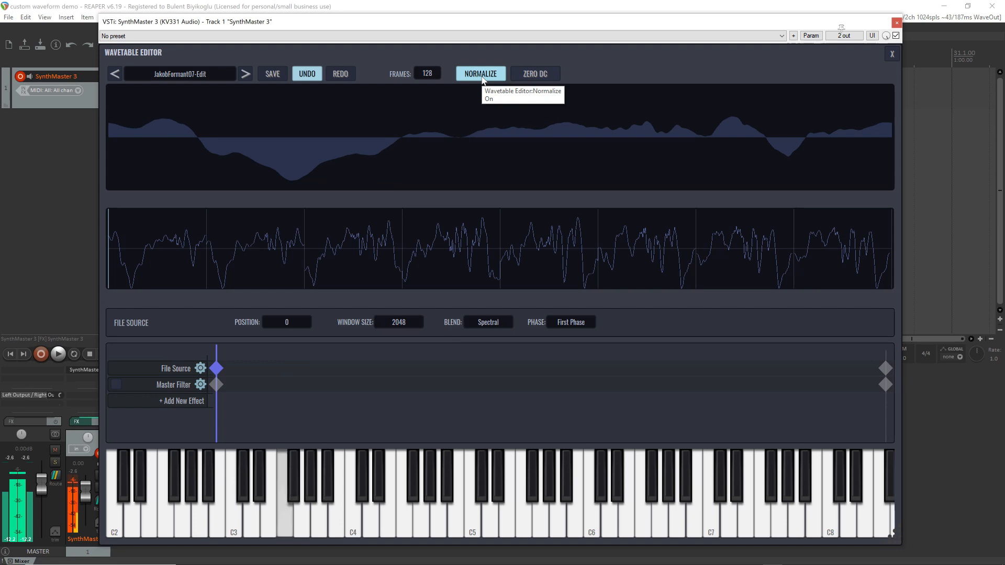
left_click(538, 74)
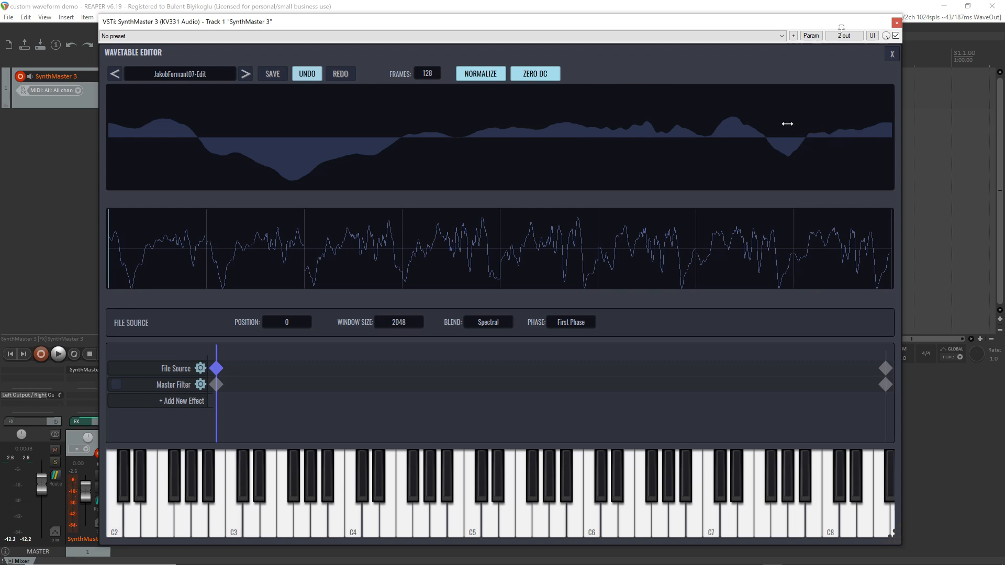
left_click(274, 73)
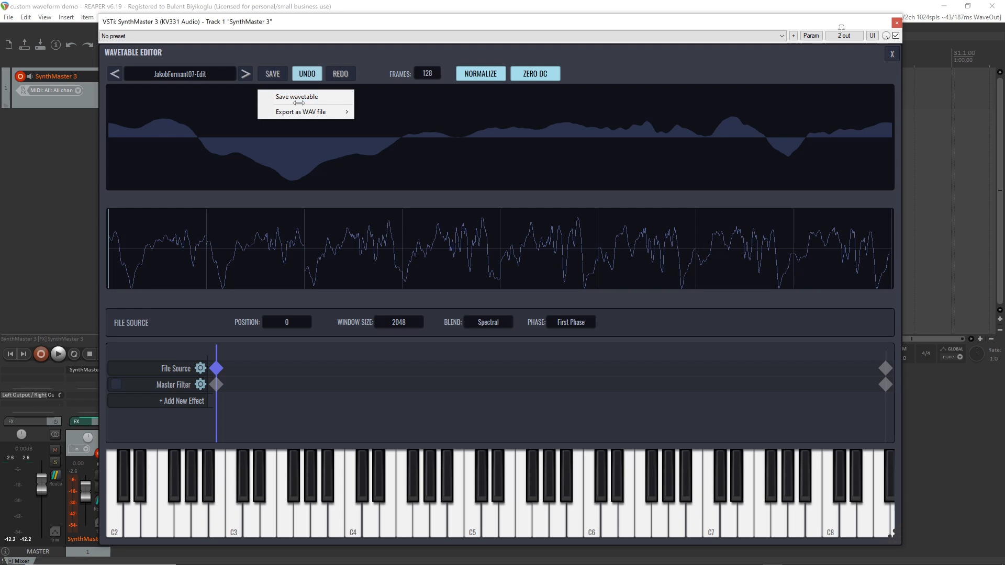
mouse_move(303, 115)
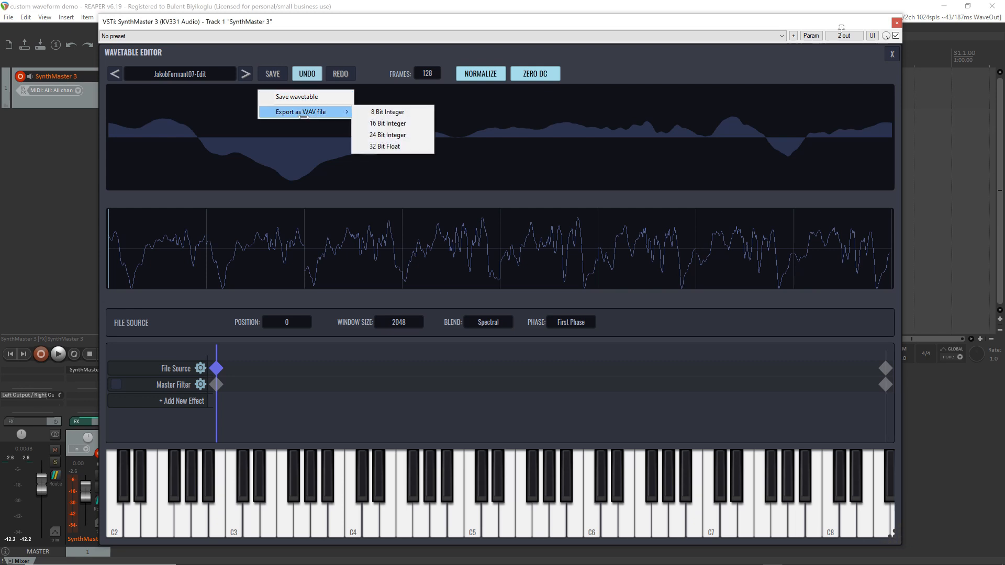
left_click(297, 99)
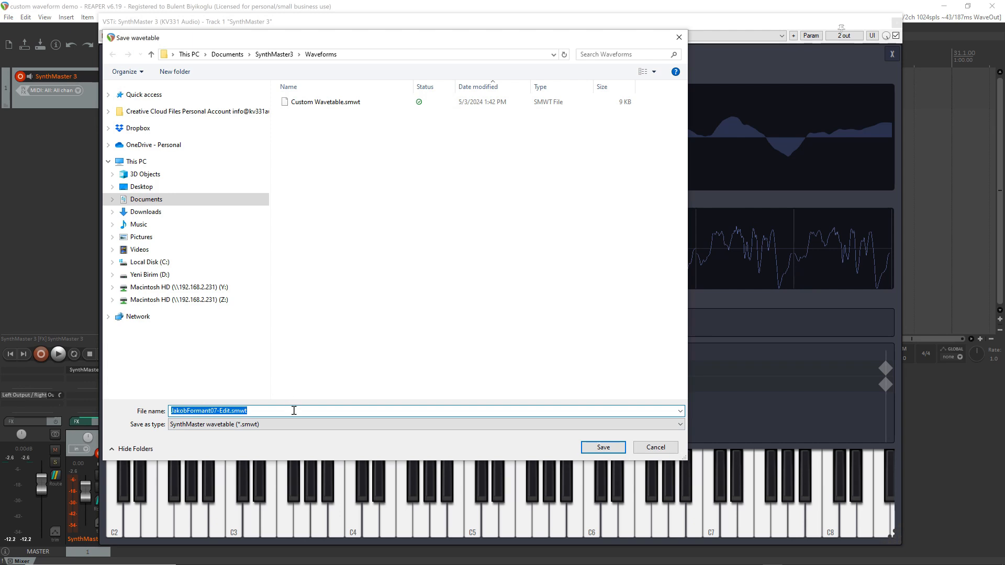
left_click(603, 448)
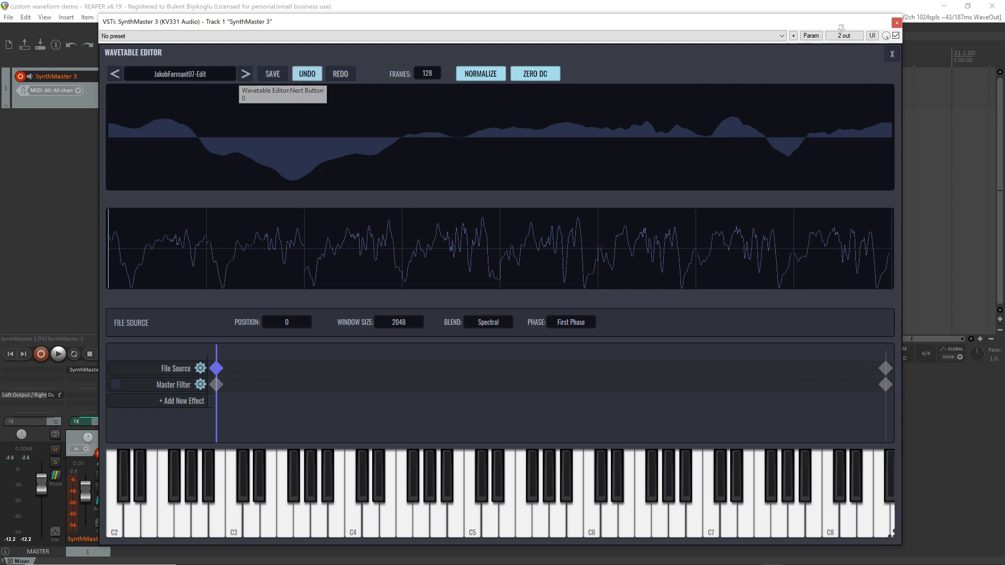
Switch to File Explorer, open the Waveforms folder on drive D, and arrange its narrowed window beside the wavetable editor
mouse_move(794, 554)
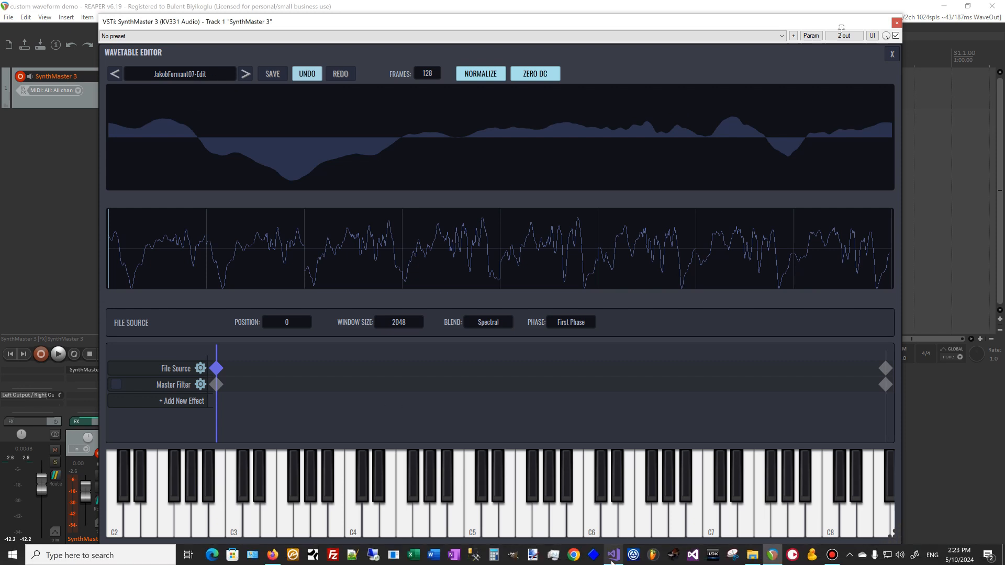
left_click(752, 555)
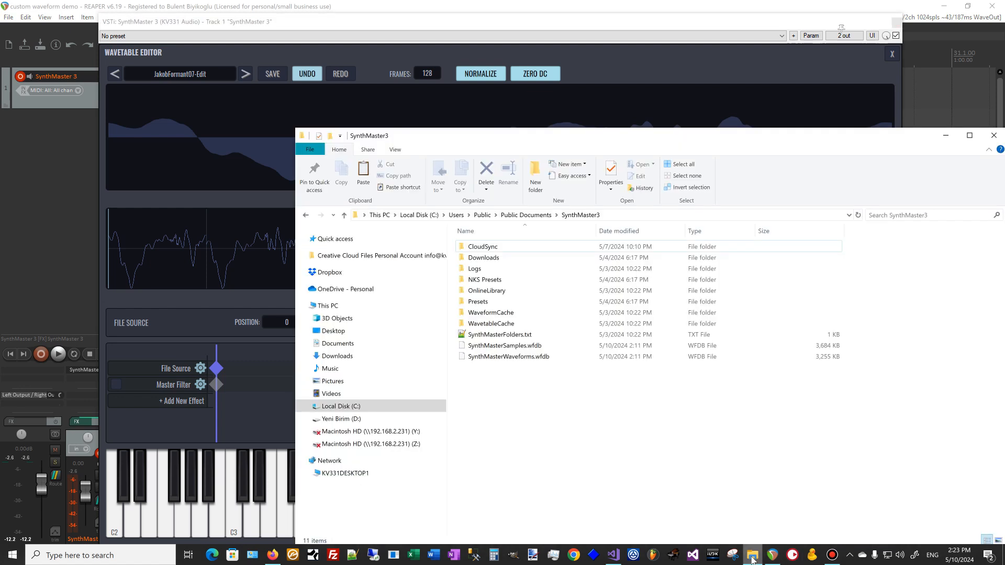
left_click(341, 419)
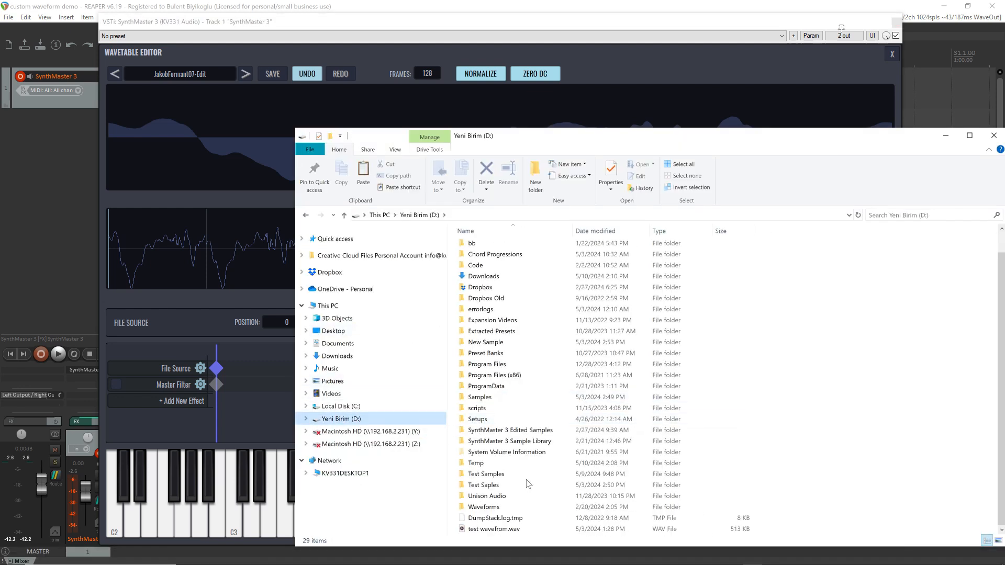
left_click(493, 509)
double_click(494, 509)
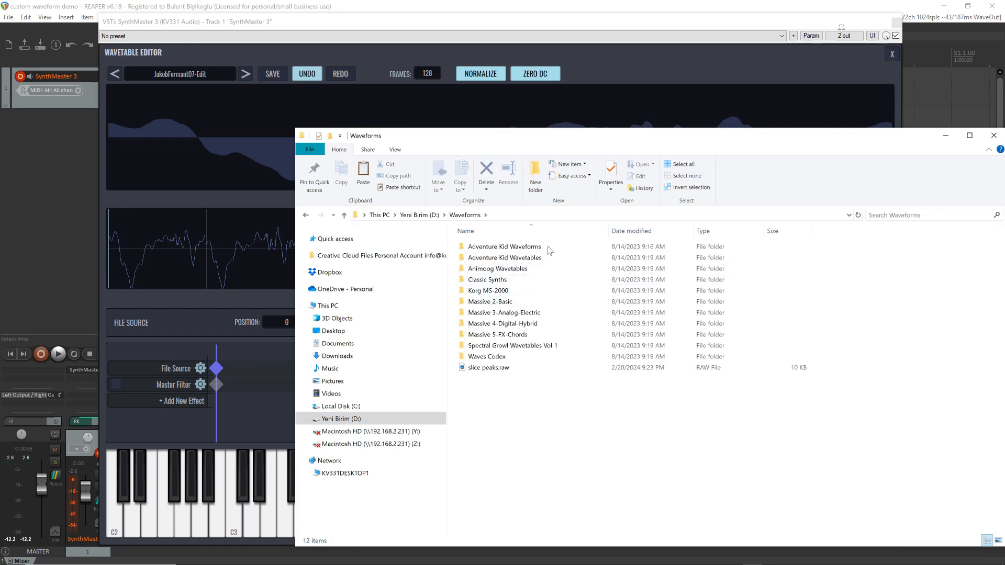
left_click_drag(547, 138, 350, 108)
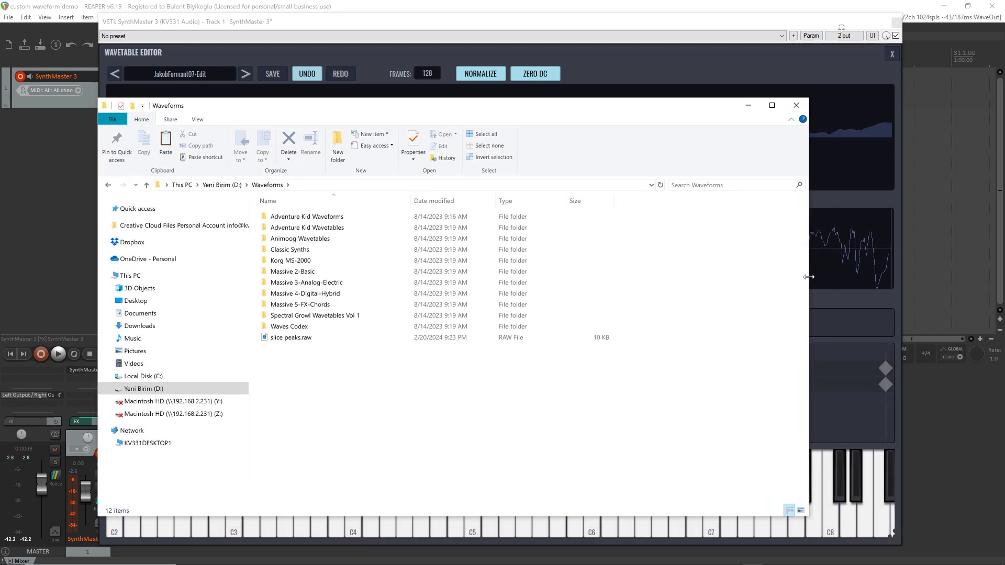
left_click_drag(808, 277, 626, 273)
left_click_drag(385, 108, 818, 92)
Load the Waves Codex folder into the wavetable editor from File Explorer, and minimize the Explorer window
left_click_drag(731, 316, 279, 159)
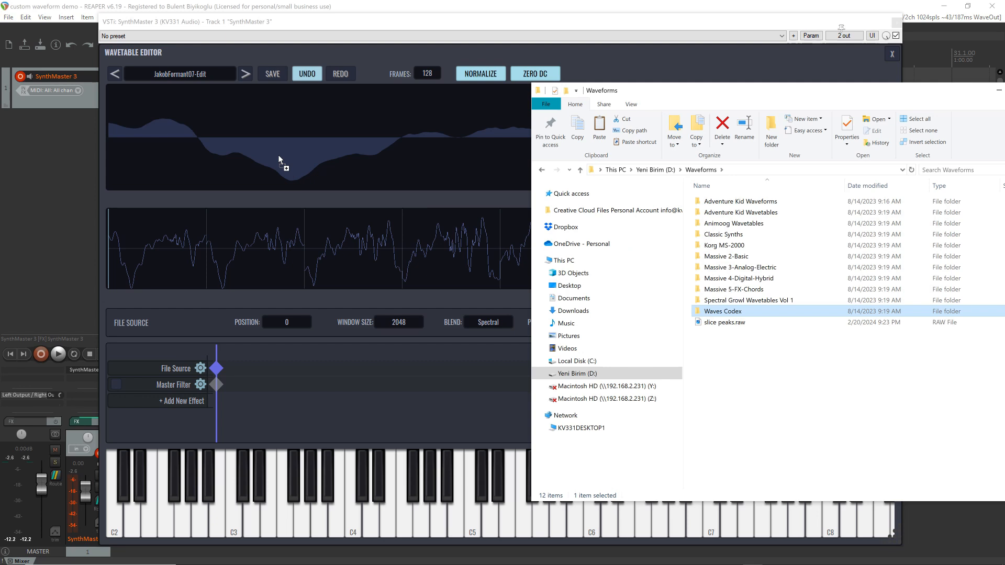
left_click_drag(278, 155, 278, 155)
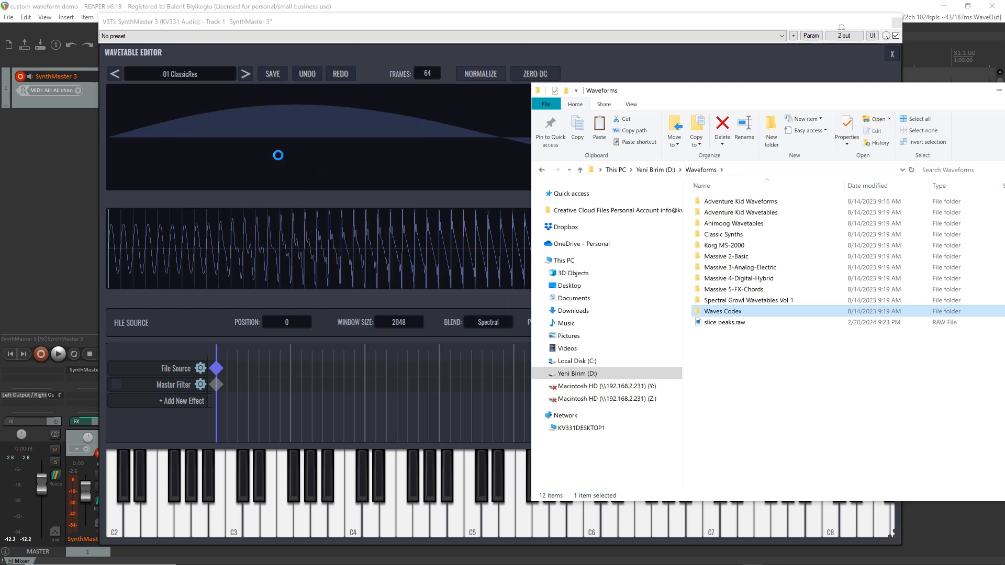
left_click(999, 90)
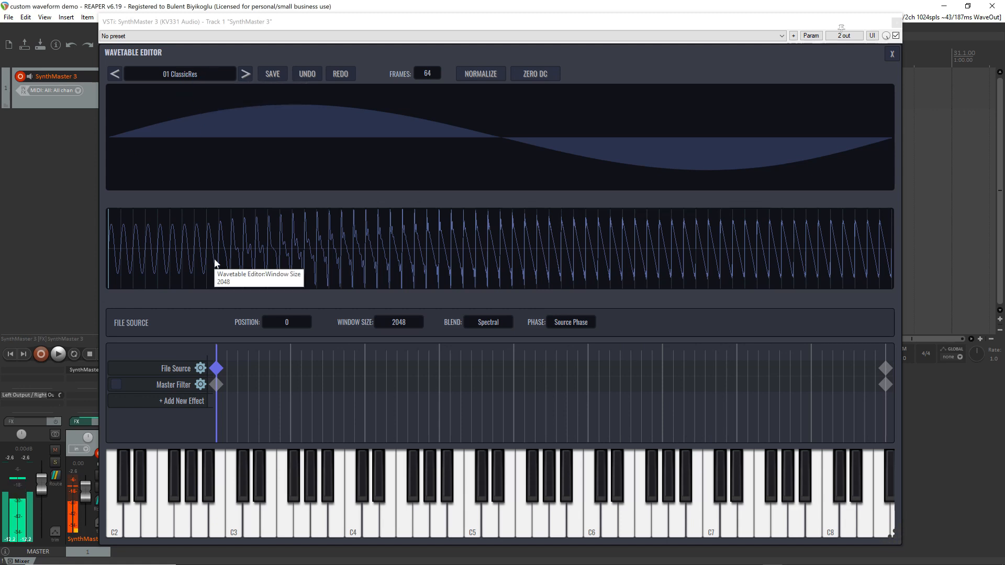
Browse the list of user wavetables, and audition the successive wavetables from 01 ClassicRes through 04 PlasticNoRes
left_click(174, 73)
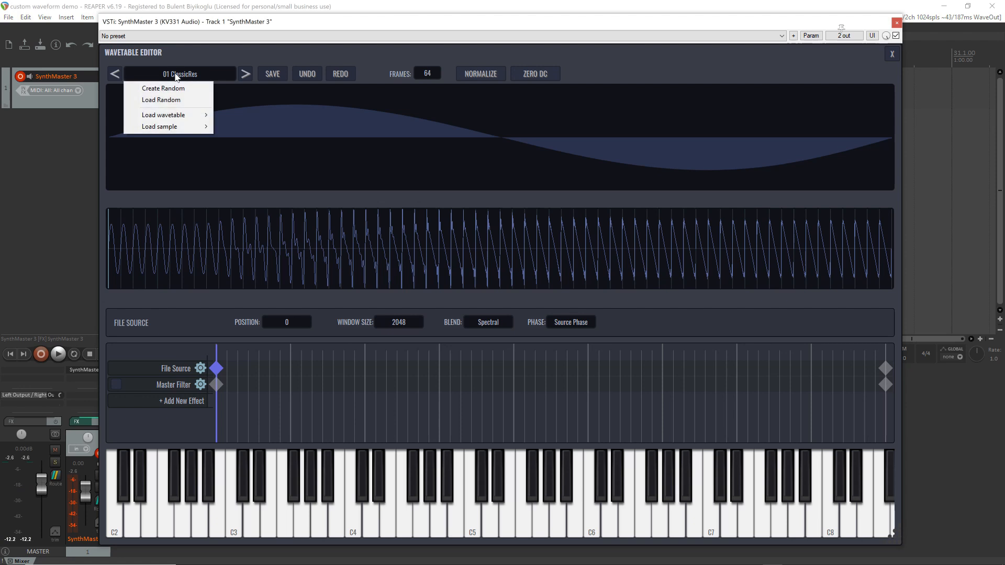
mouse_move(178, 119)
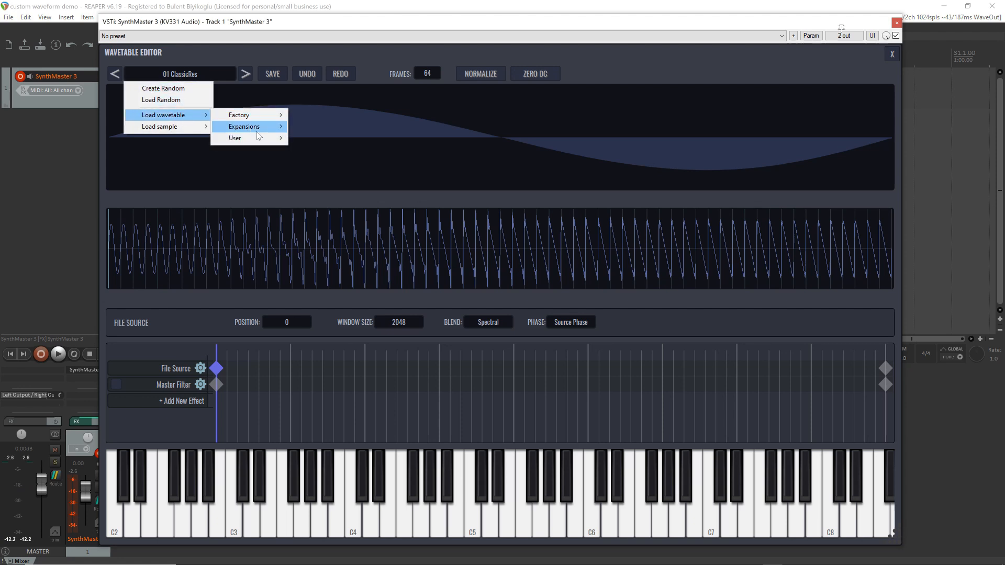
mouse_move(261, 141)
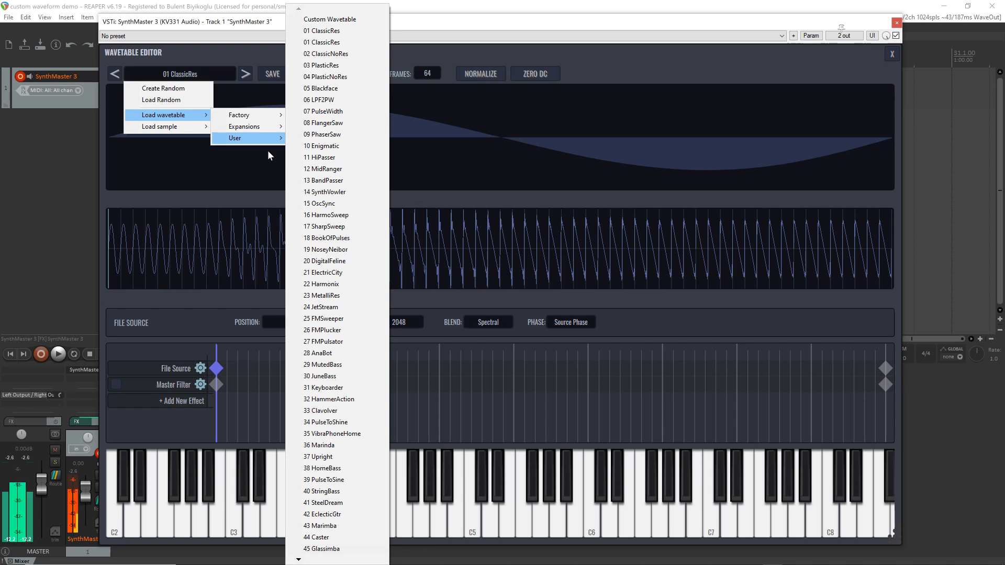
left_click(333, 20)
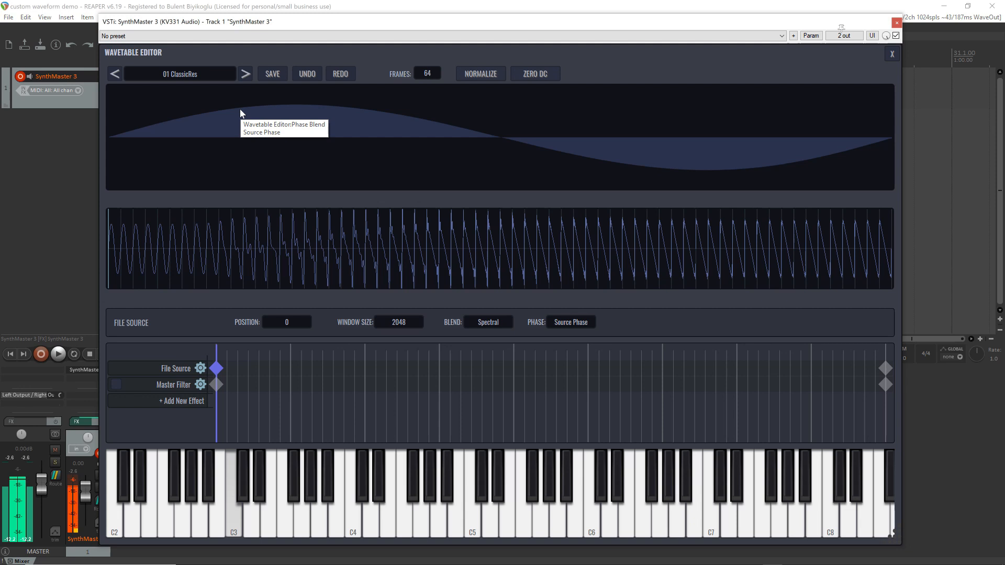
left_click(245, 73)
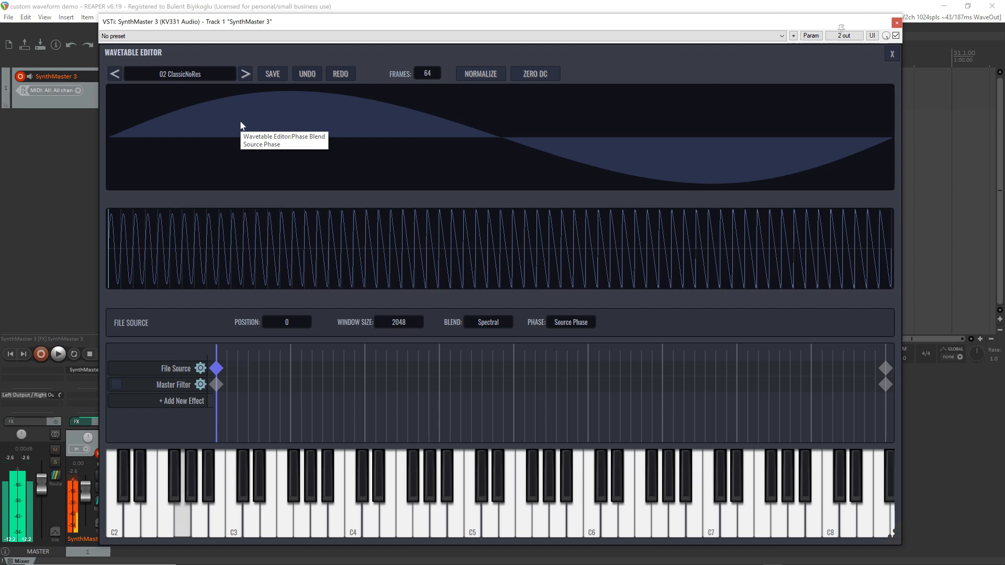
left_click(246, 76)
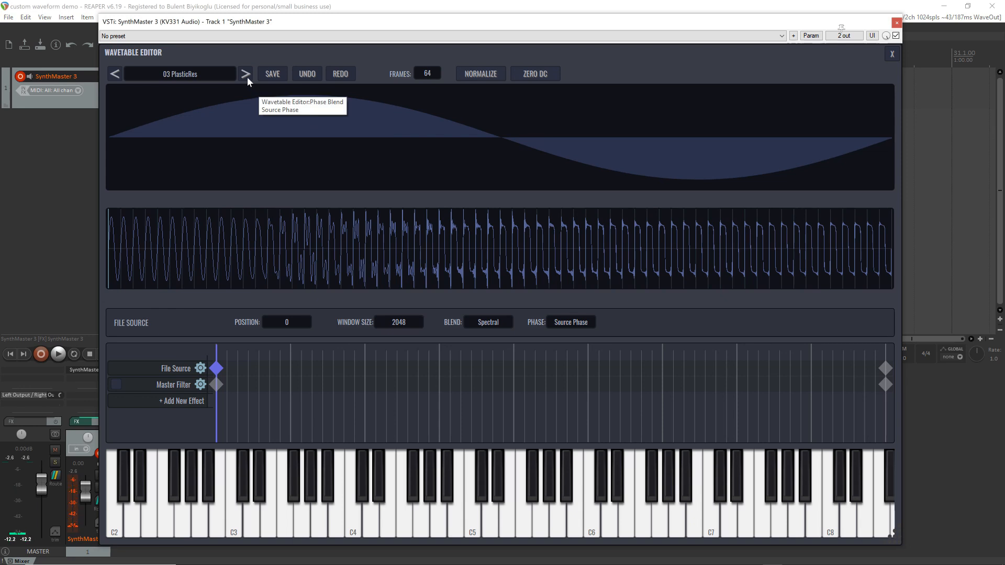
left_click(247, 76)
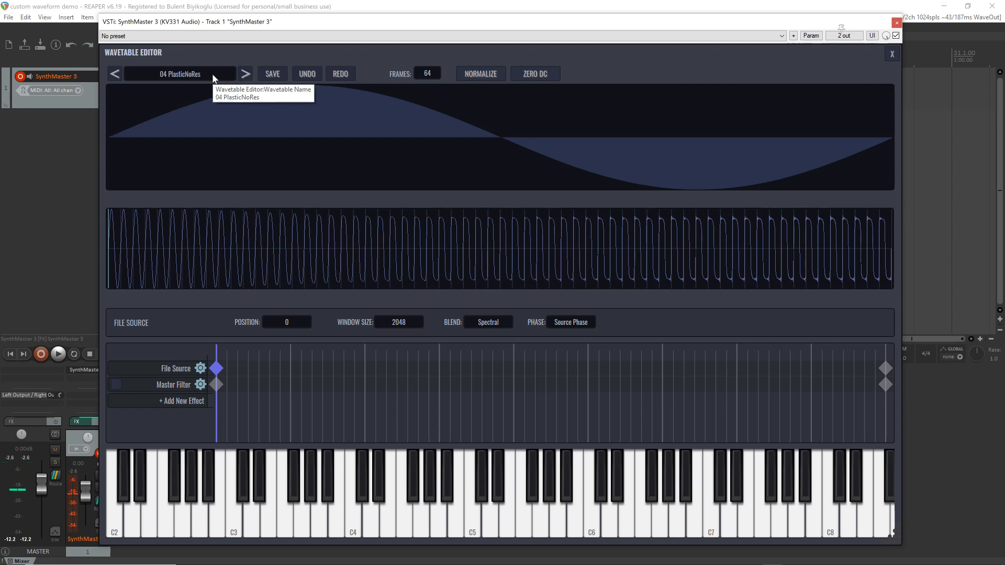
Load the user wavetable 22 Harmonix, audition it, and advance through the following wavetables to 25 FMSweeper
left_click(228, 76)
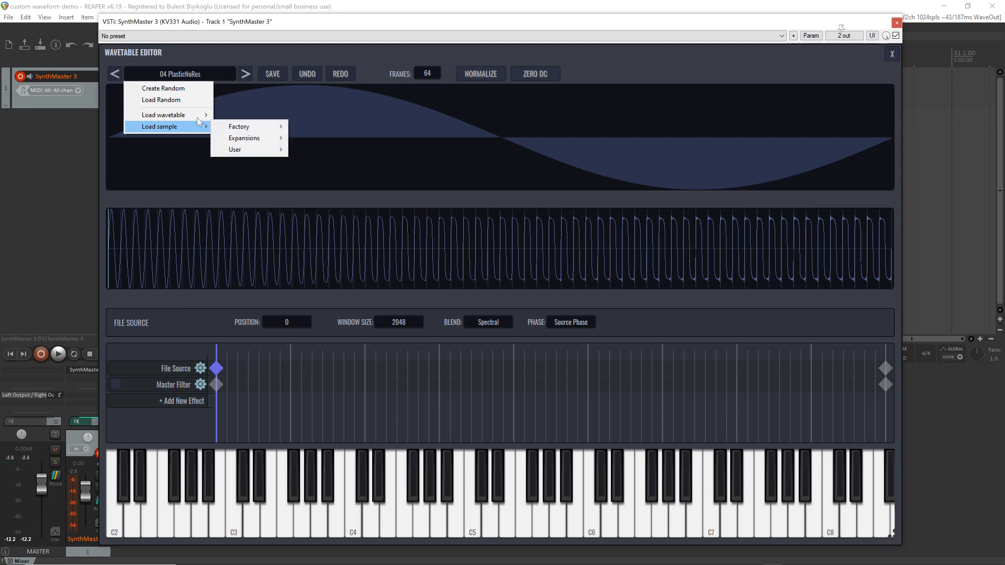
mouse_move(198, 116)
mouse_move(252, 142)
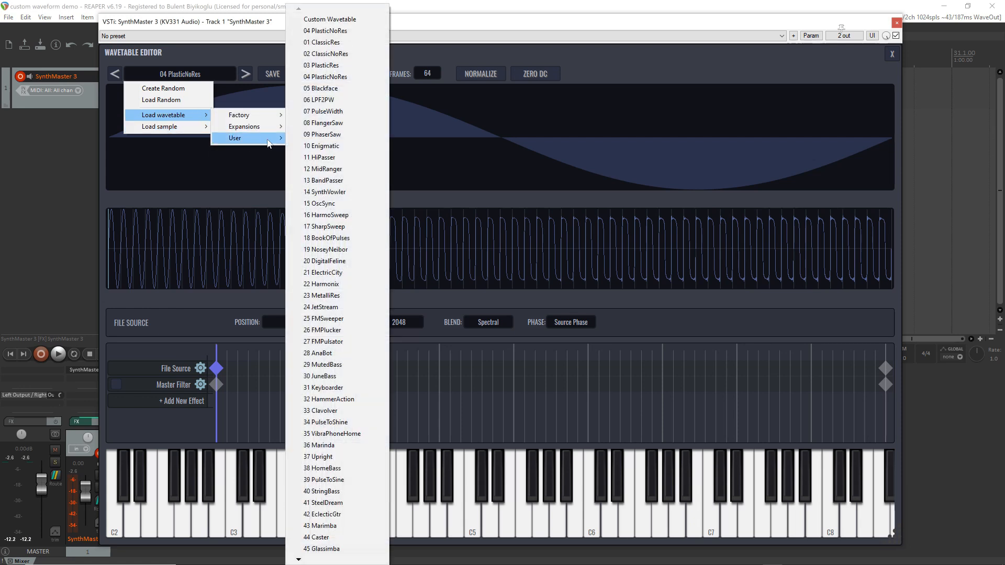
left_click(341, 285)
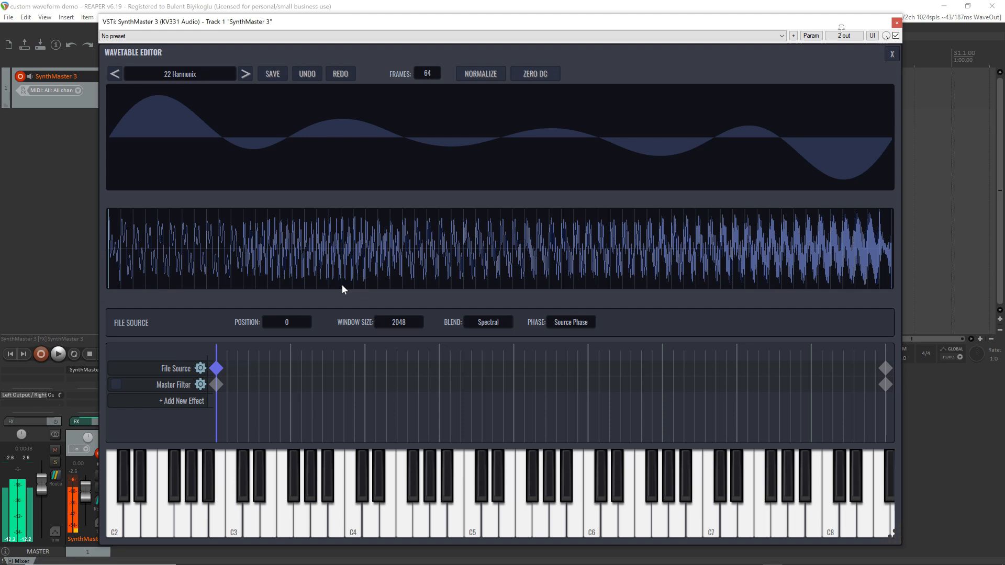
left_click(246, 74)
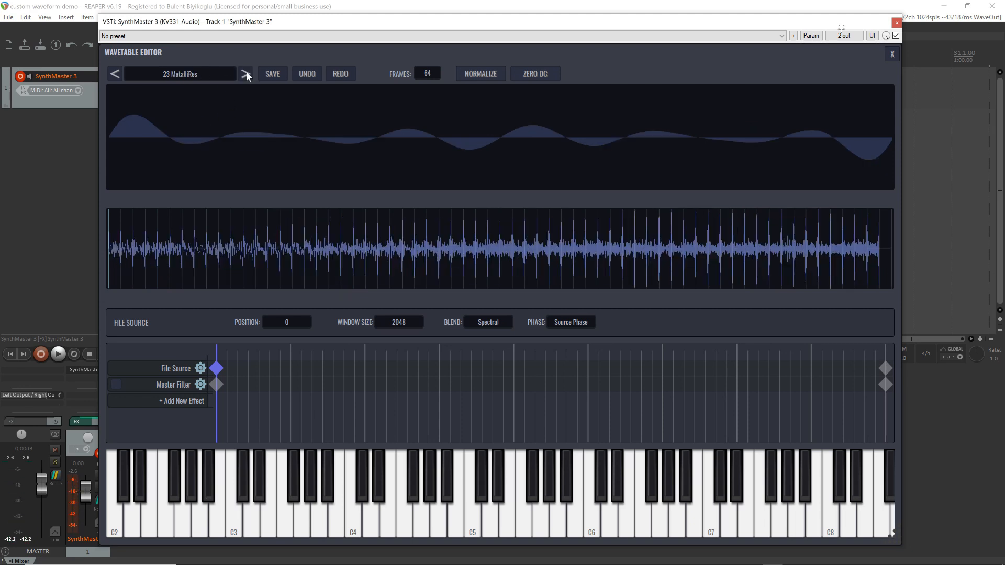
left_click(245, 74)
left_click(245, 74)
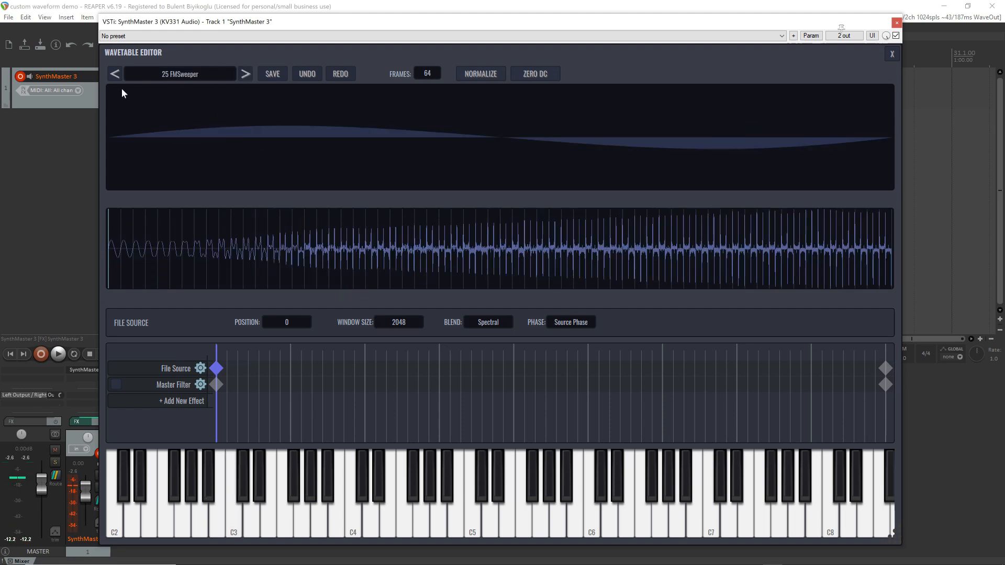
Audition the neighbouring user wavetables 24 JetStream, 26 FMPlucker and 25 FMSweeper for comparison
left_click(114, 75)
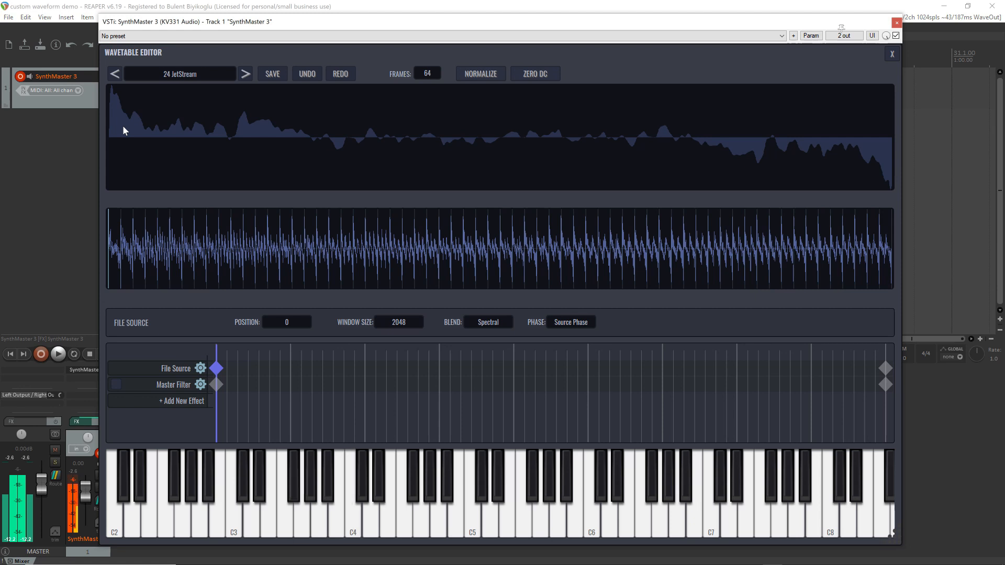
left_click(243, 73)
left_click(242, 73)
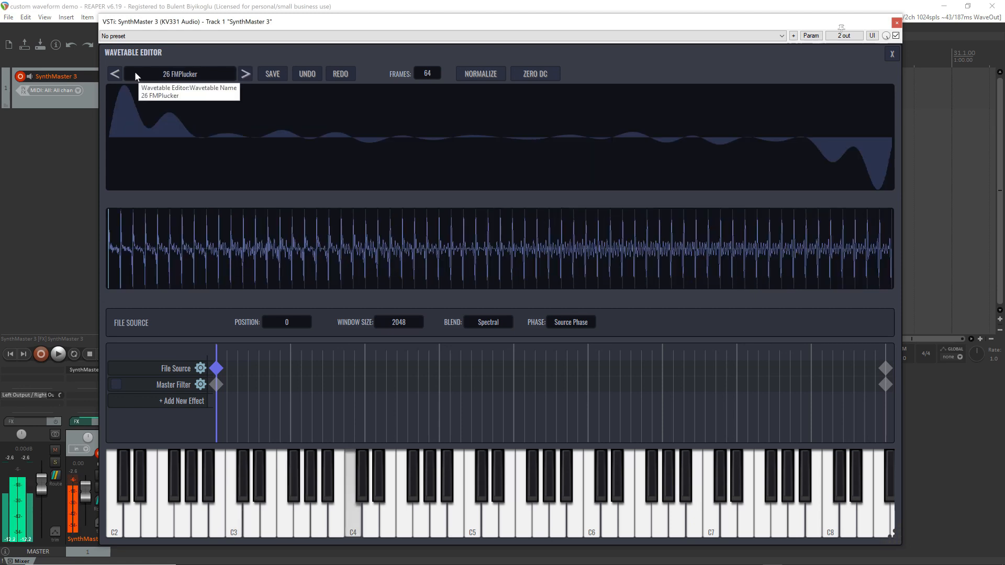
left_click(114, 73)
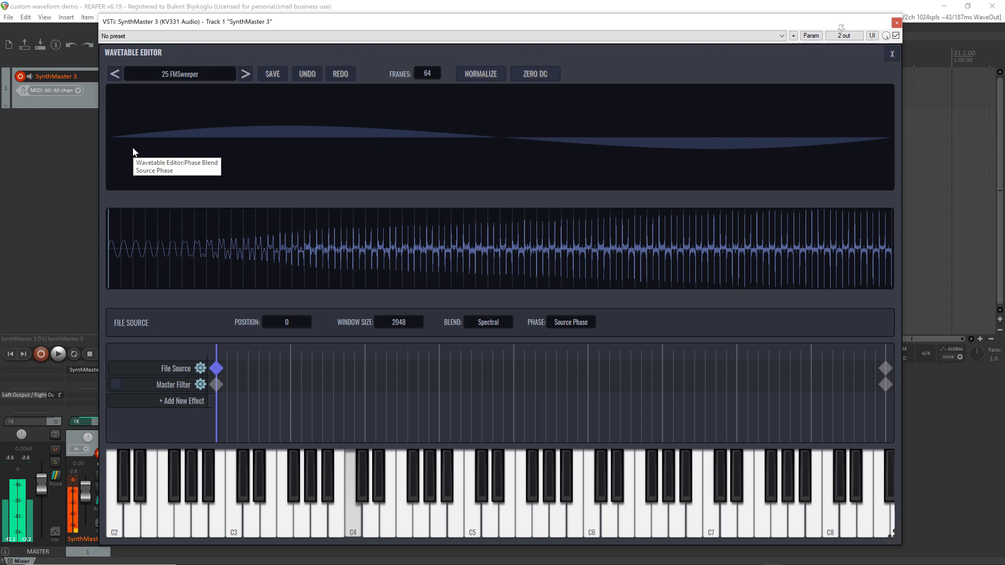
Advance through the user wavetables from 26 FMPlucker past 28 AnaBot, and load 30 JuneBass
left_click(244, 74)
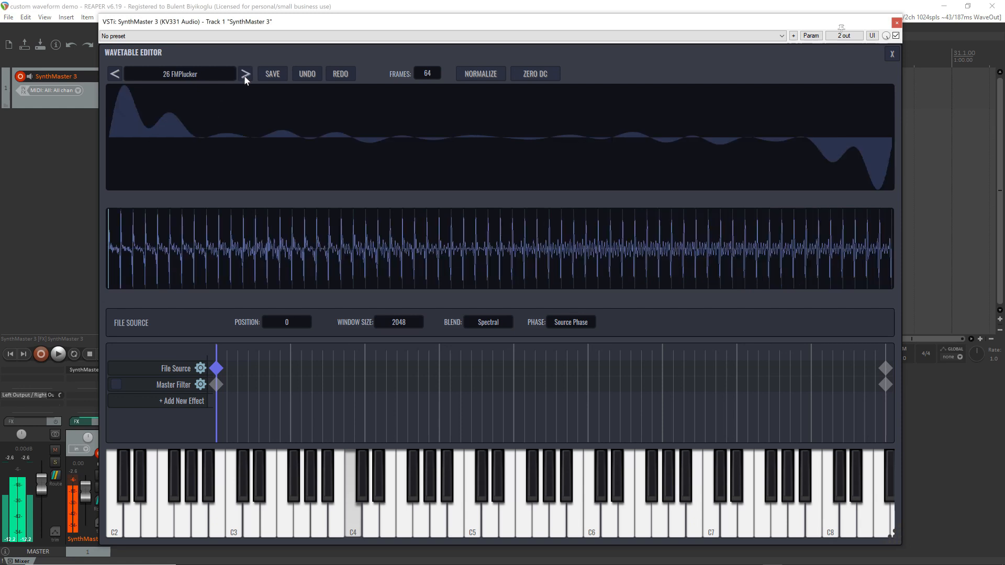
left_click(244, 75)
left_click(244, 75)
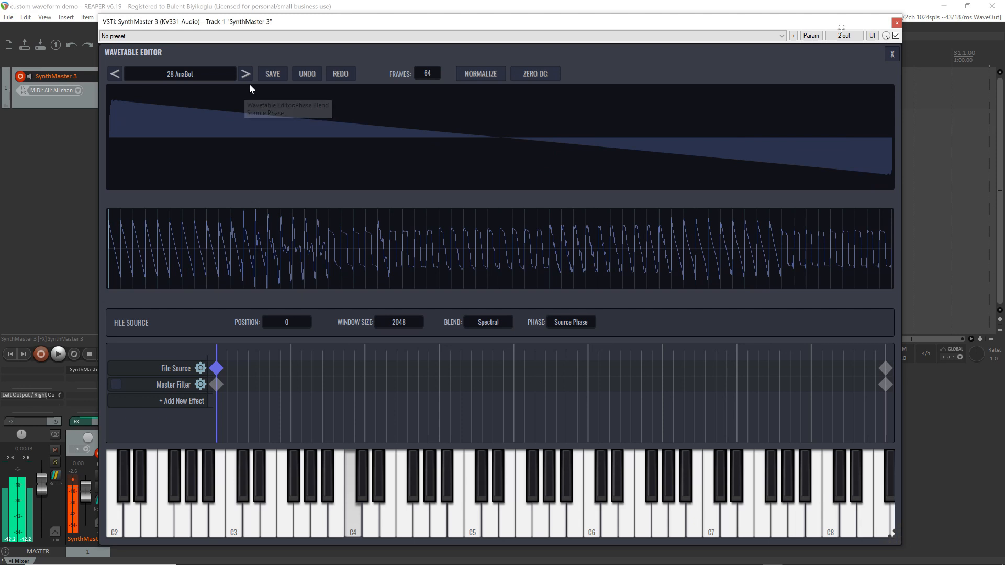
left_click(242, 73)
left_click(242, 74)
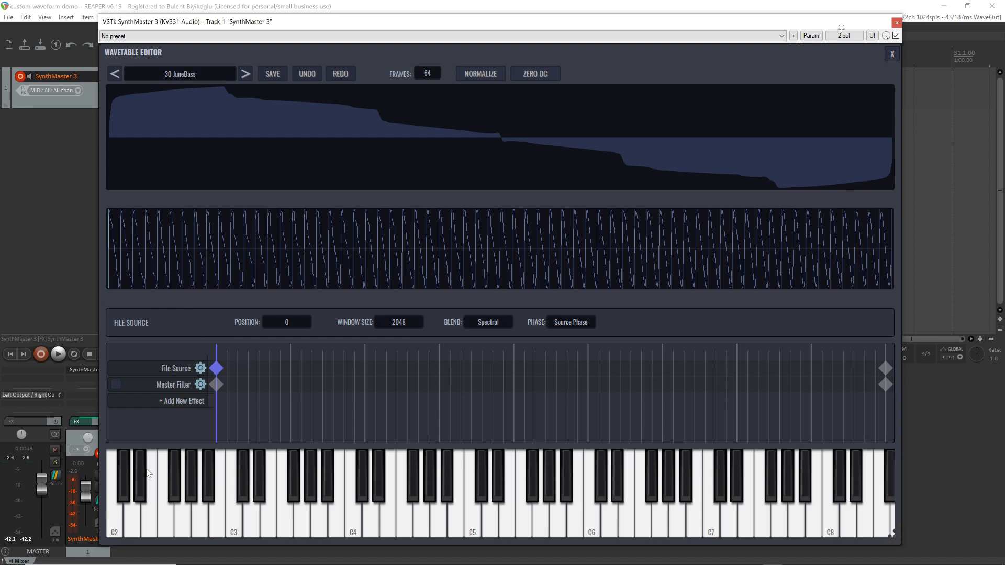
Add a Waveshaper effect to the 30 JuneBass wavetable, and compare its settings at the first and last keyframes
left_click(183, 401)
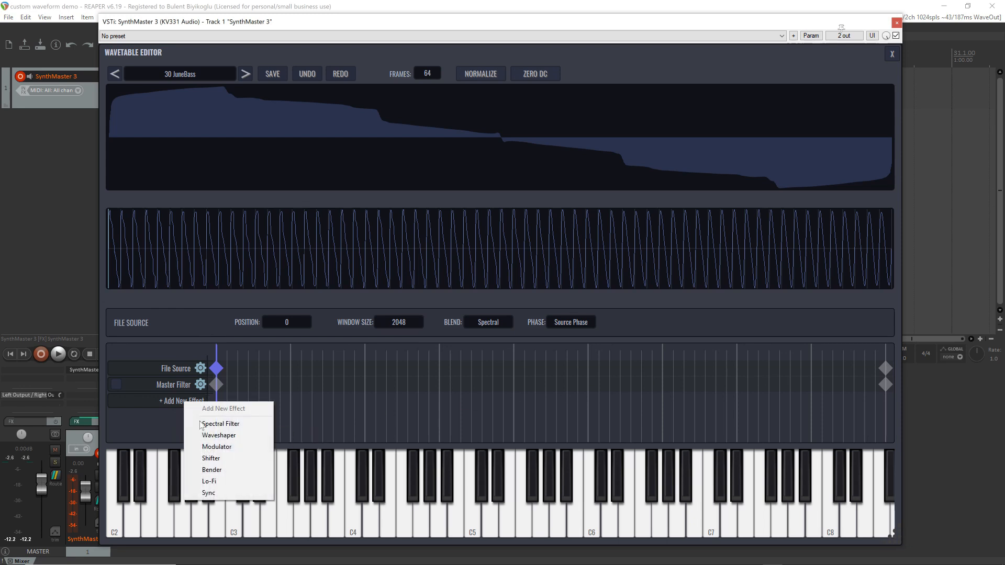
left_click(223, 437)
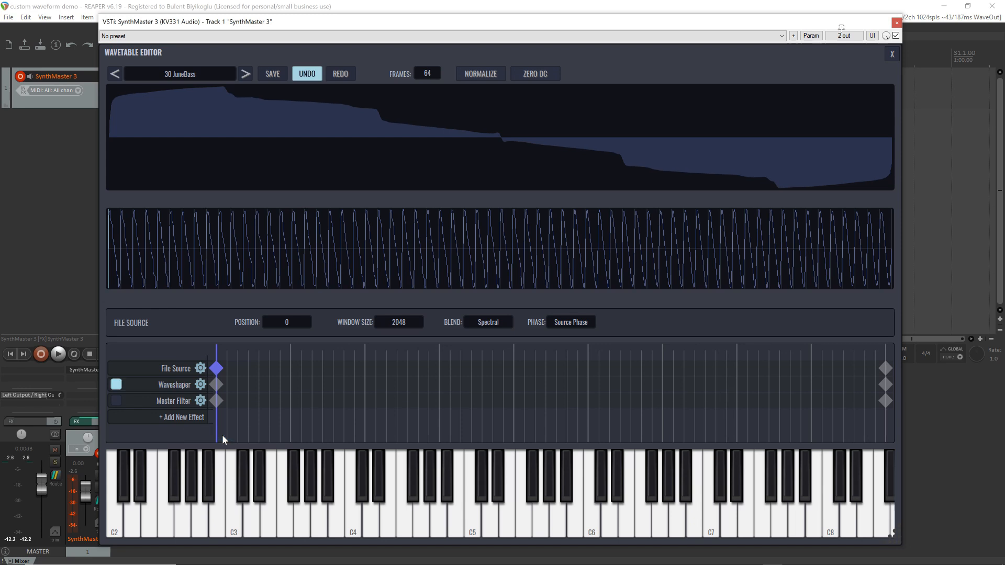
left_click(216, 385)
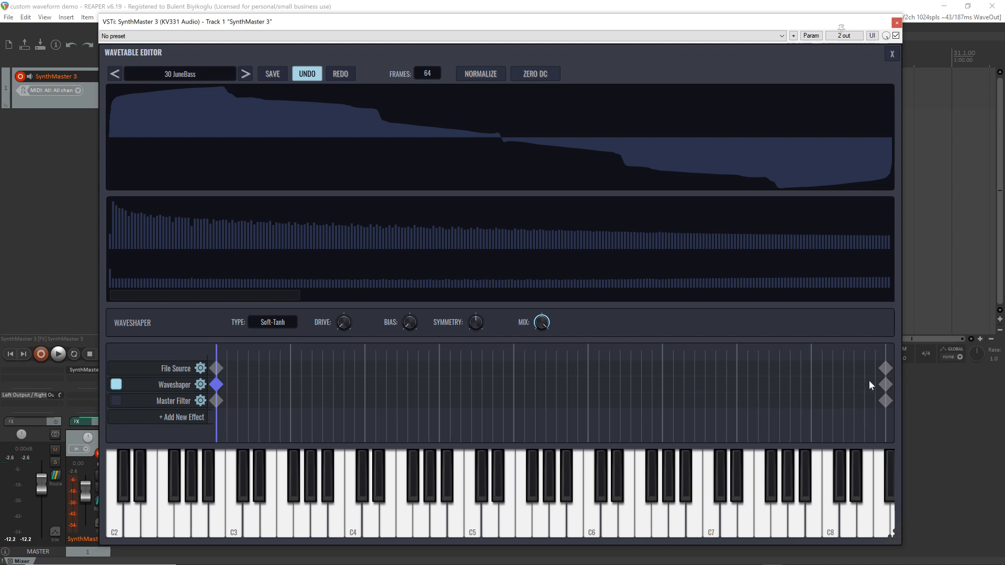
left_click(886, 385)
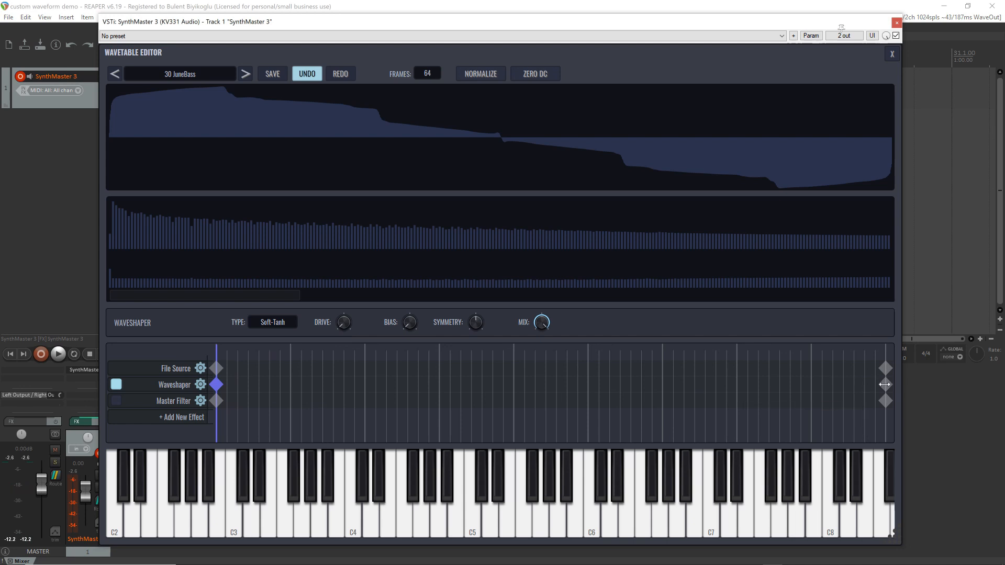
left_click(215, 385)
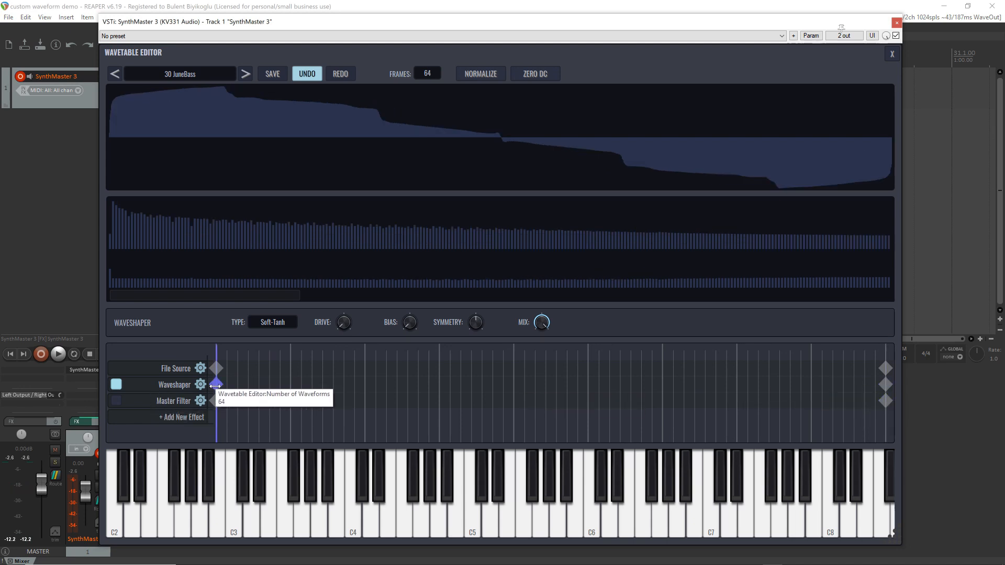
left_click(885, 385)
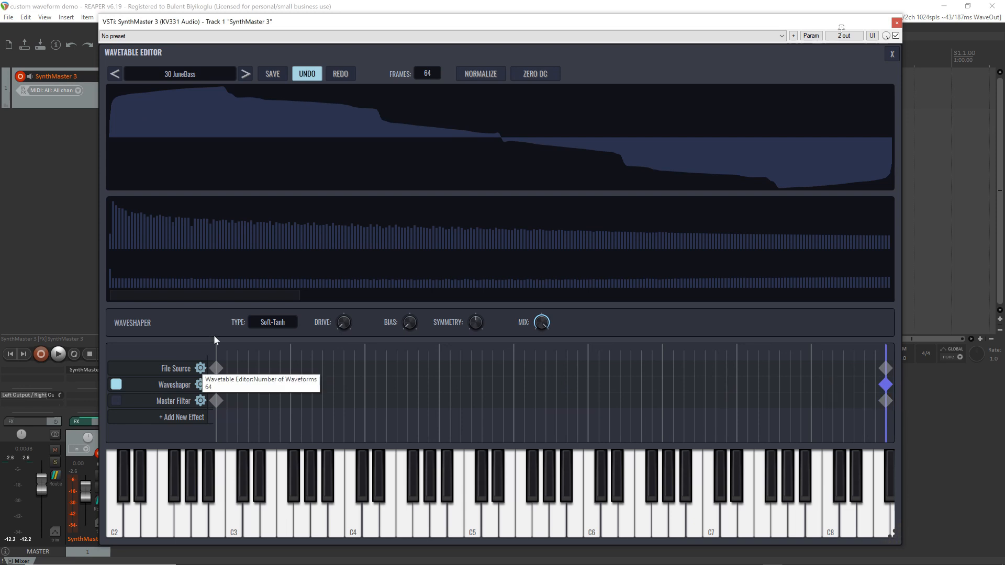
Turn the Waveshaper mix fully down at the first keyframe, raise the drive with about half mix at the last, and sweep through the frames
left_click(214, 385)
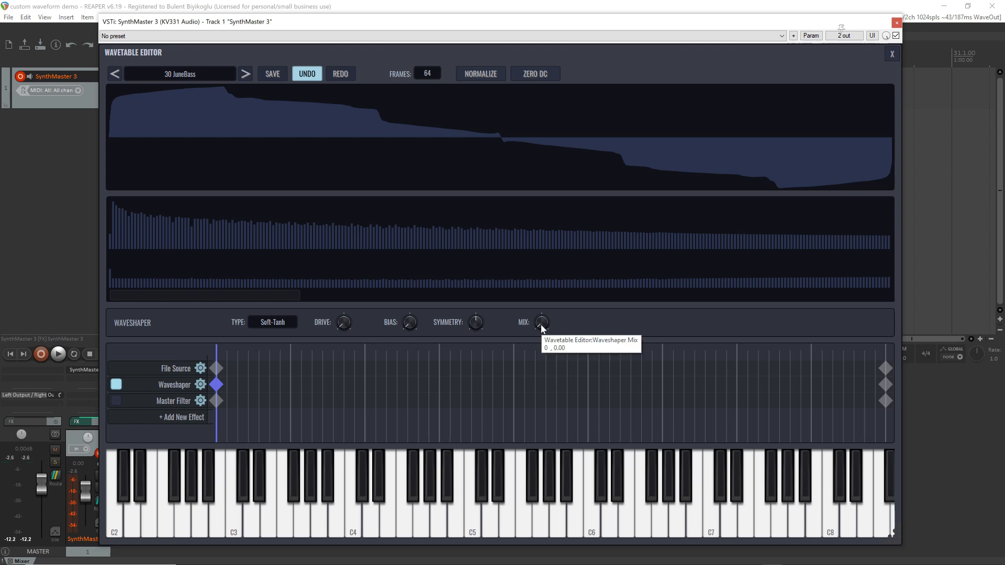
left_click(886, 385)
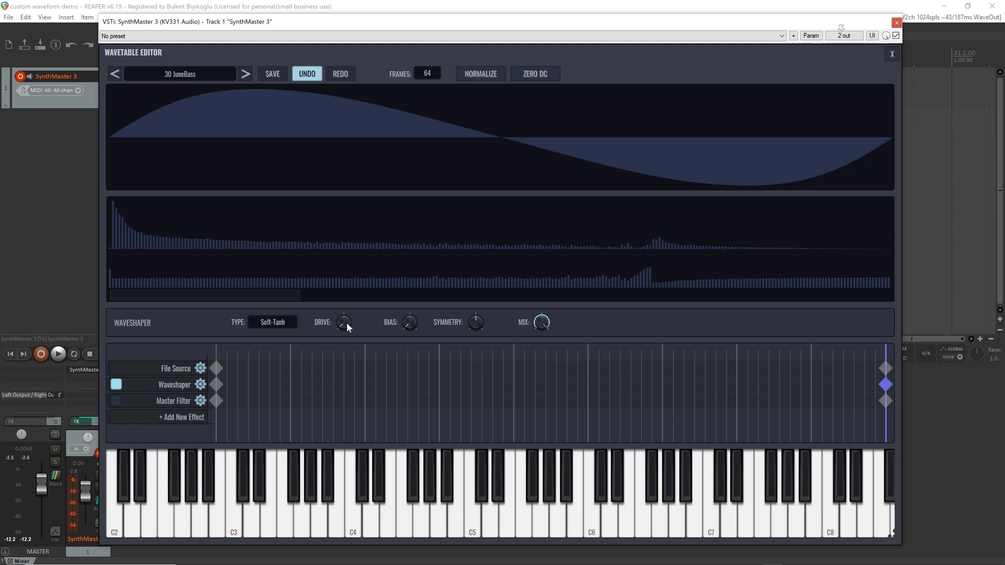
left_click_drag(344, 281, 343, 275)
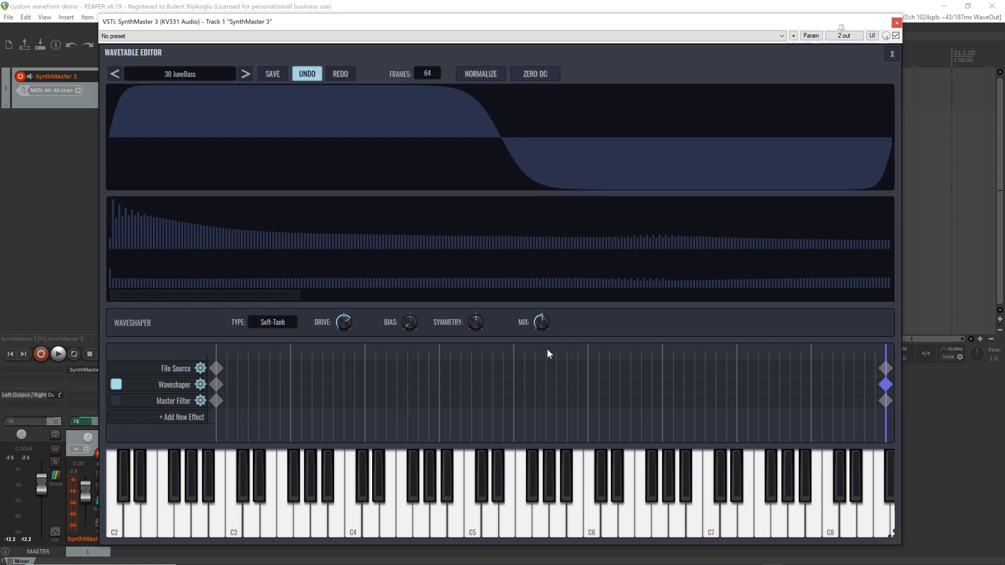
left_click_drag(547, 352, 548, 348)
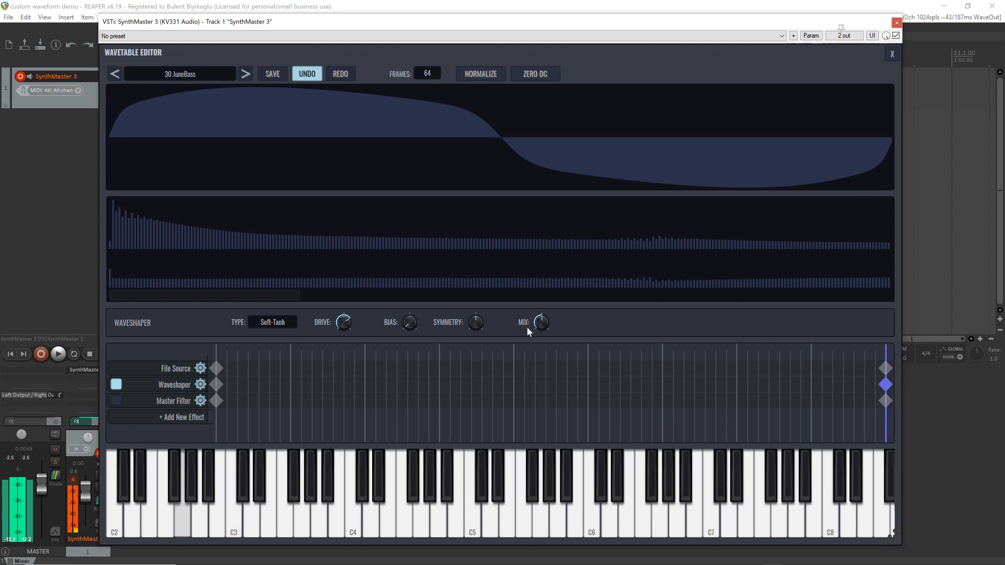
left_click_drag(885, 362, 125, 386)
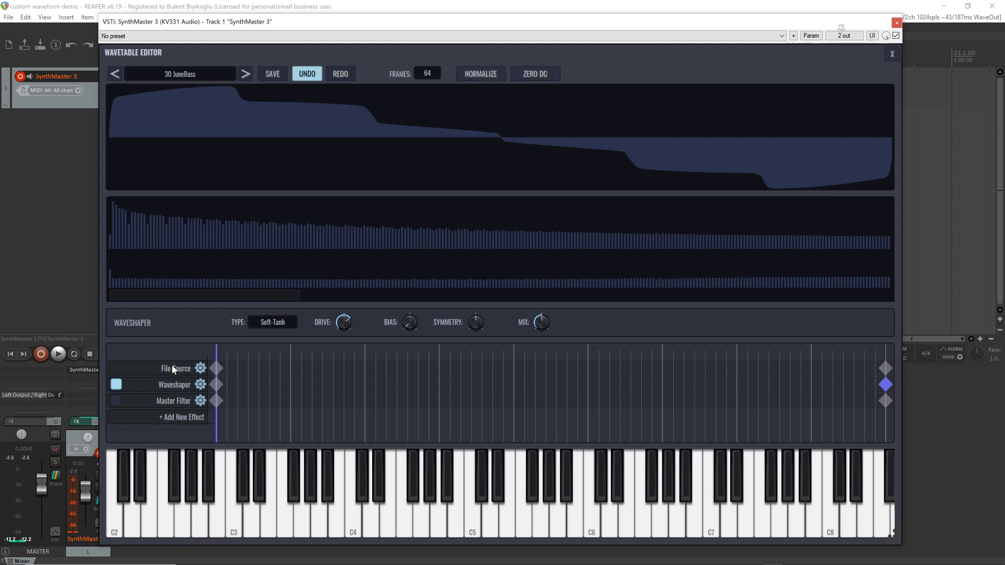
Try the Soft-ATan and Heavy waveshaper types, sweeping through the frames to audition them
left_click(275, 322)
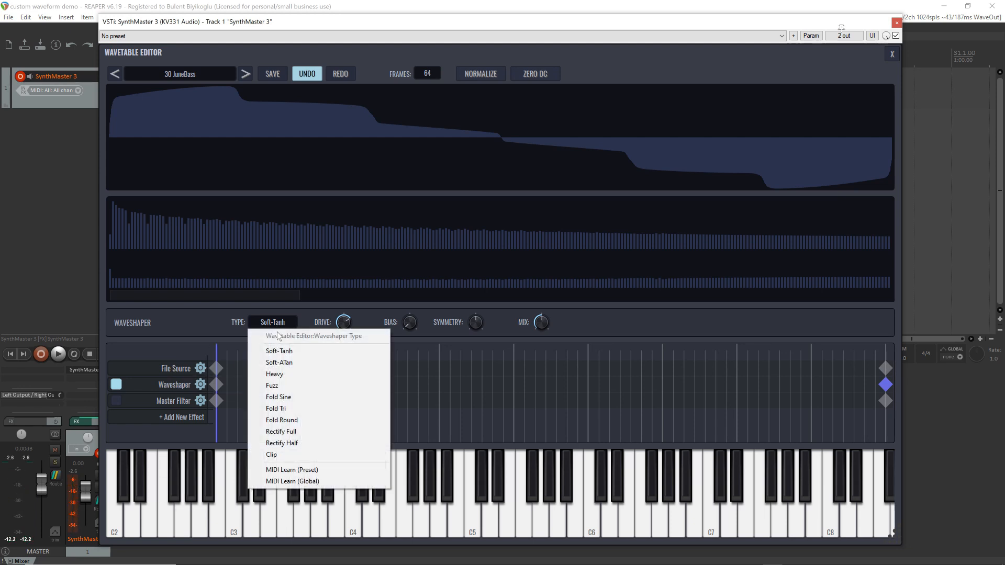
left_click(294, 363)
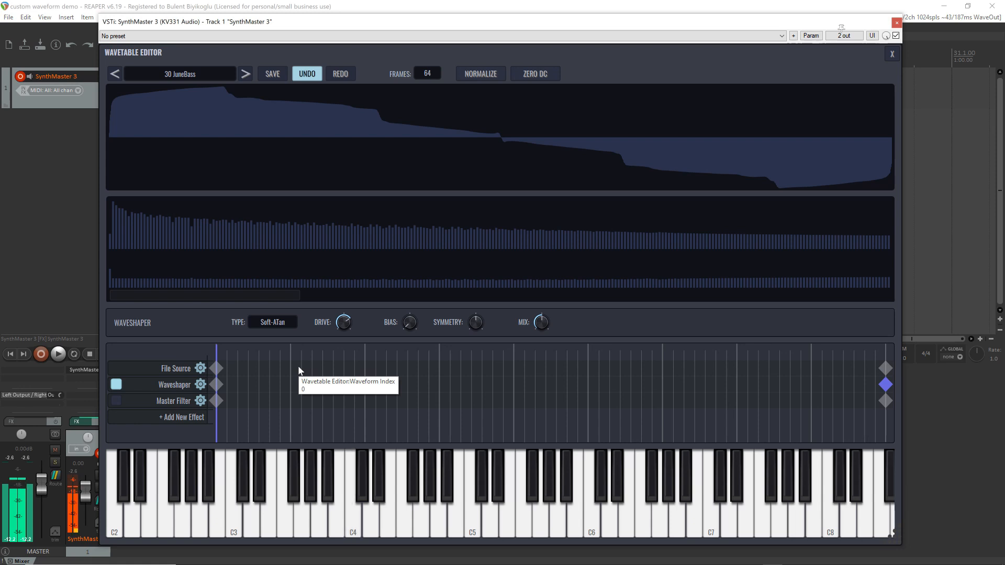
left_click(273, 321)
left_click(295, 374)
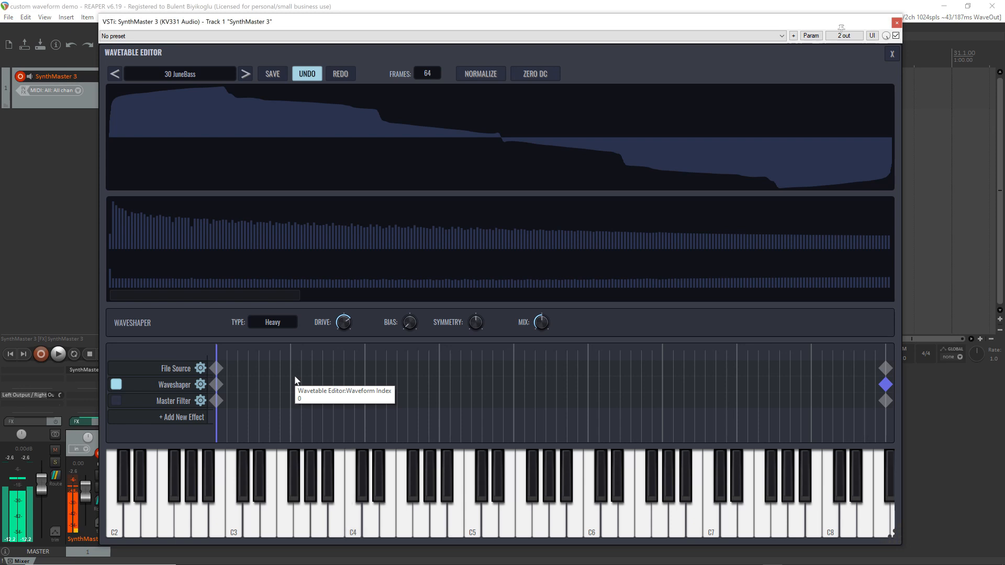
left_click_drag(217, 355, 8, 372)
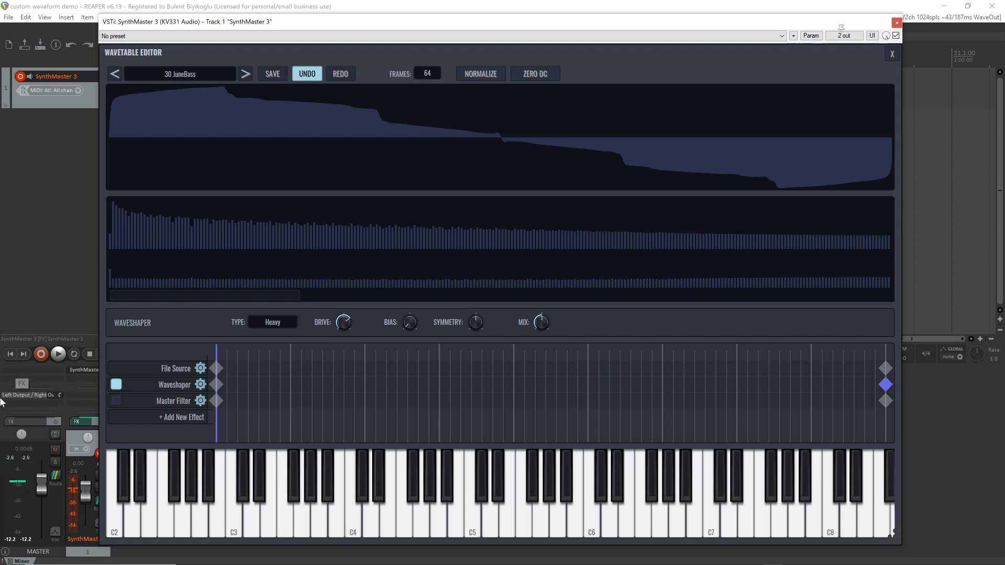
Audition the Fuzz waveshaper type with the last keyframe's mix raised to full, and switch the type to Fold Sine
left_click(281, 323)
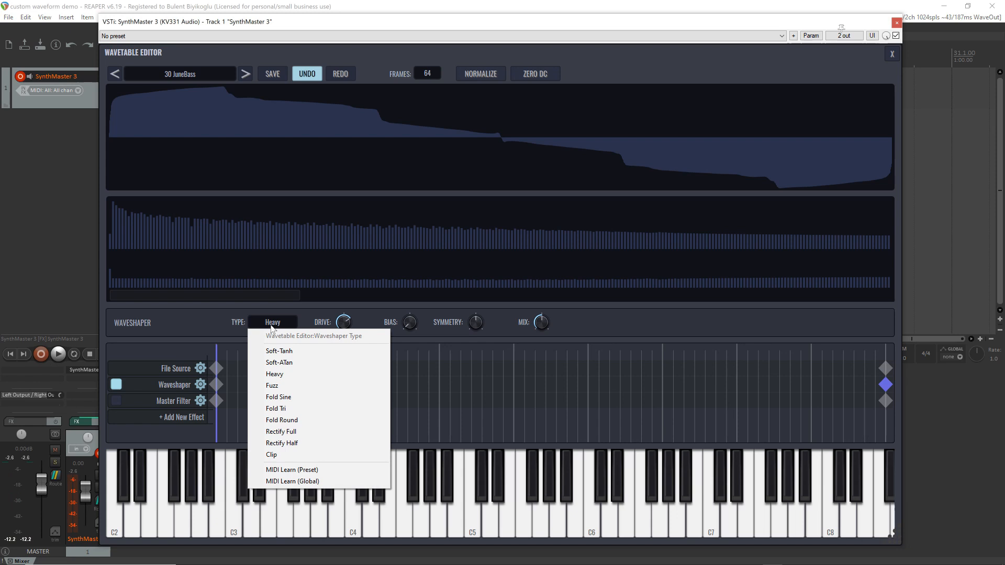
left_click(302, 388)
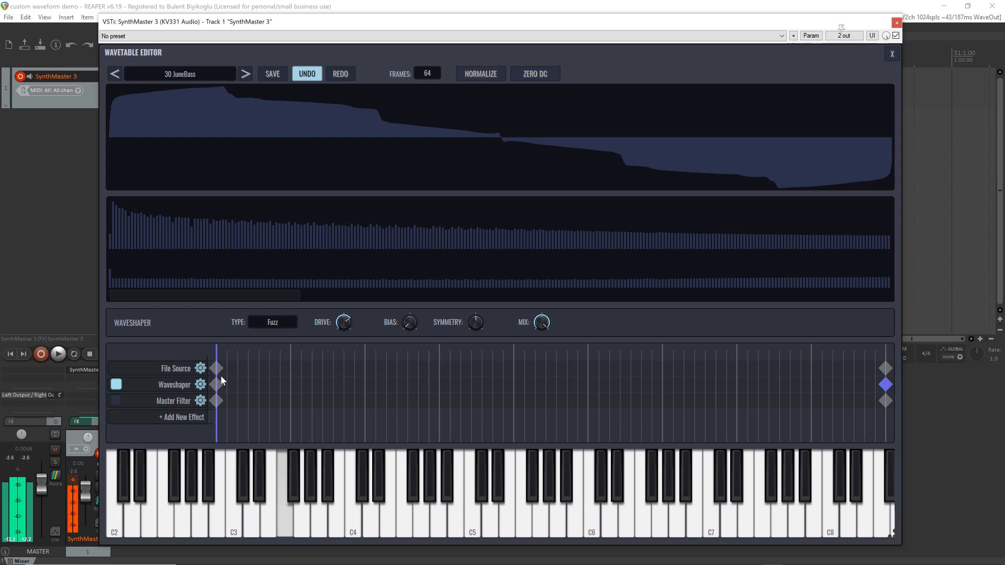
left_click(280, 324)
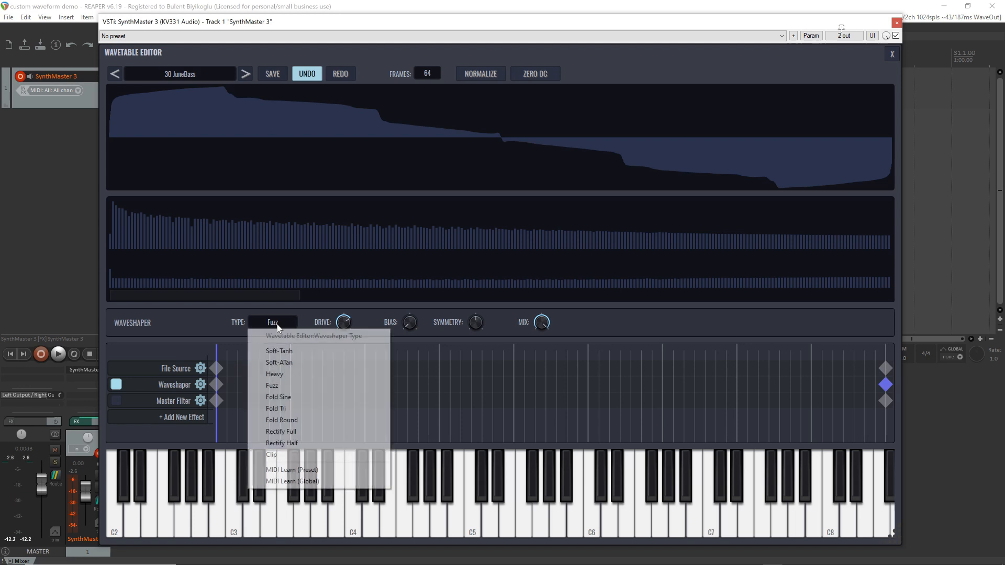
left_click(310, 399)
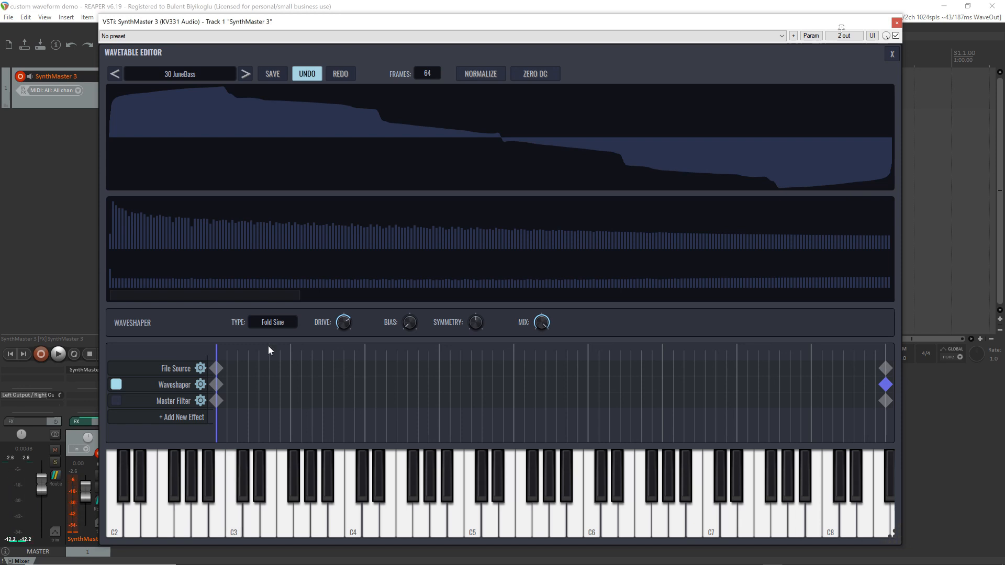
Try the Fold Tri and Fold Round waveshaper types on the wavetable
left_click(272, 322)
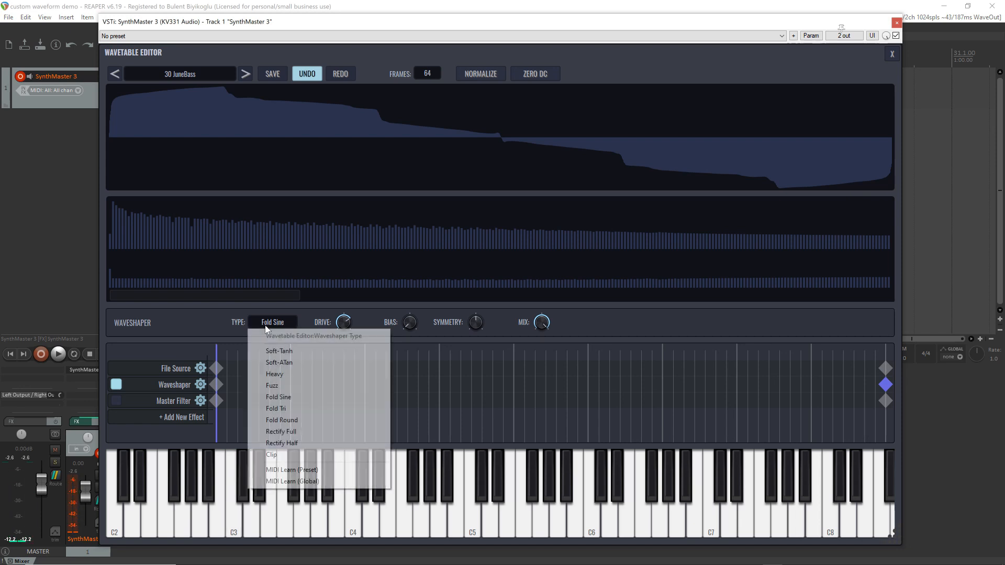
left_click(312, 409)
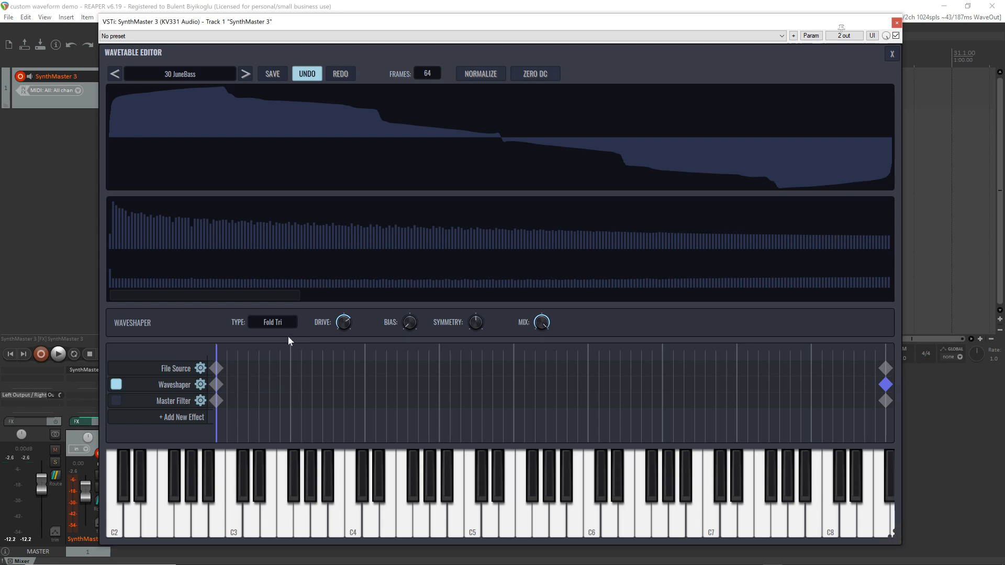
left_click(278, 322)
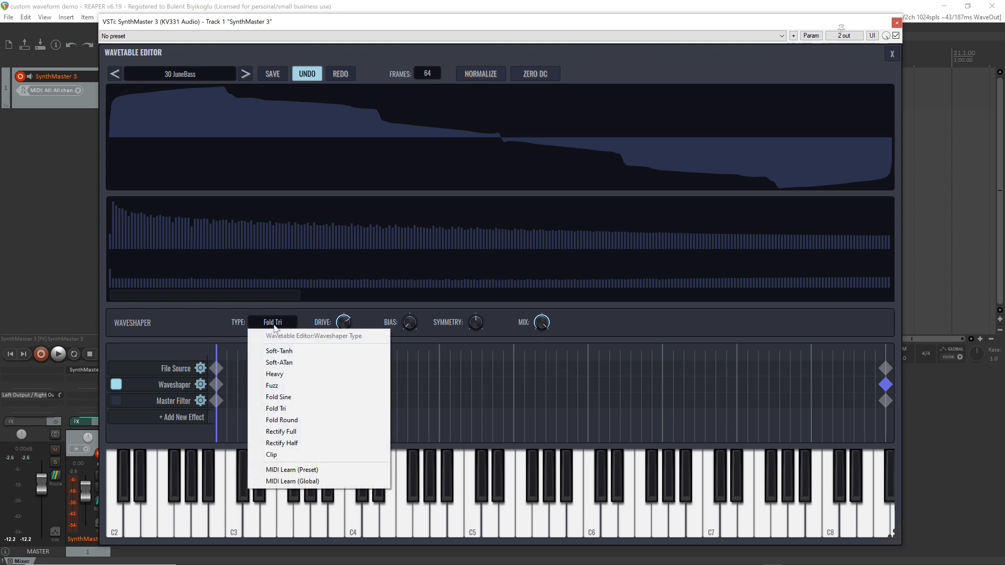
left_click(316, 422)
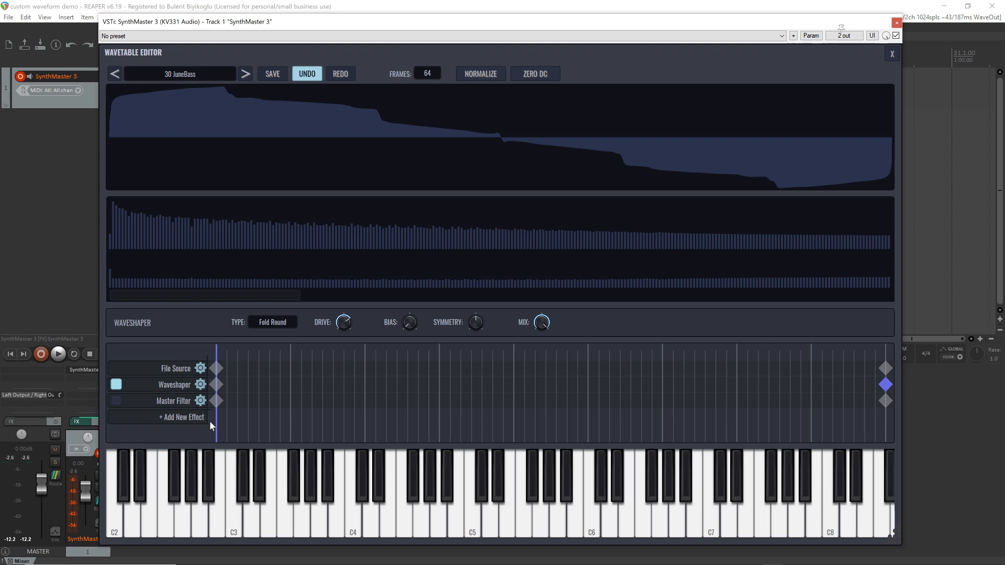
Try the Rectify Full and Rectify Half waveshaper types on the wavetable
left_click(273, 323)
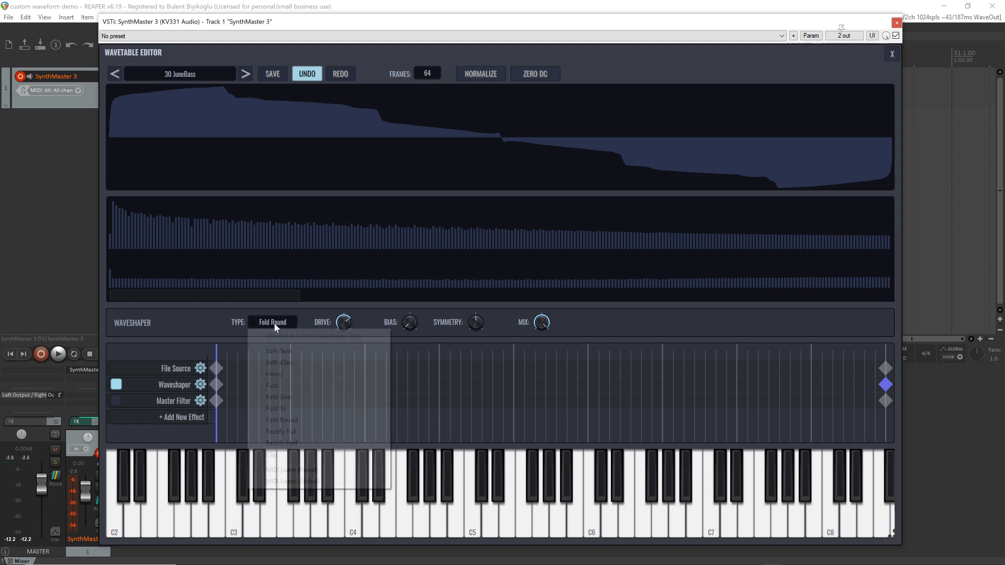
left_click(313, 431)
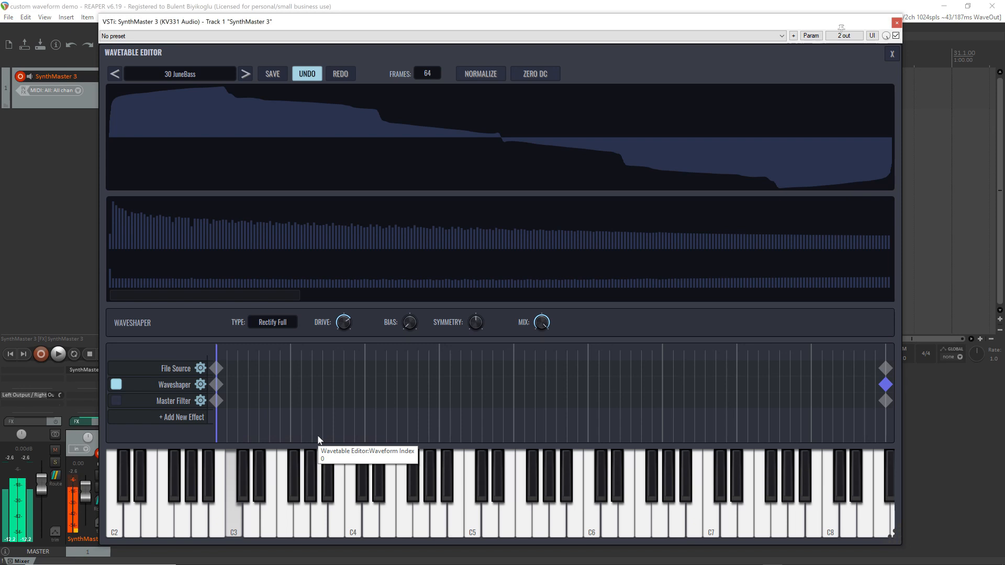
left_click(300, 323)
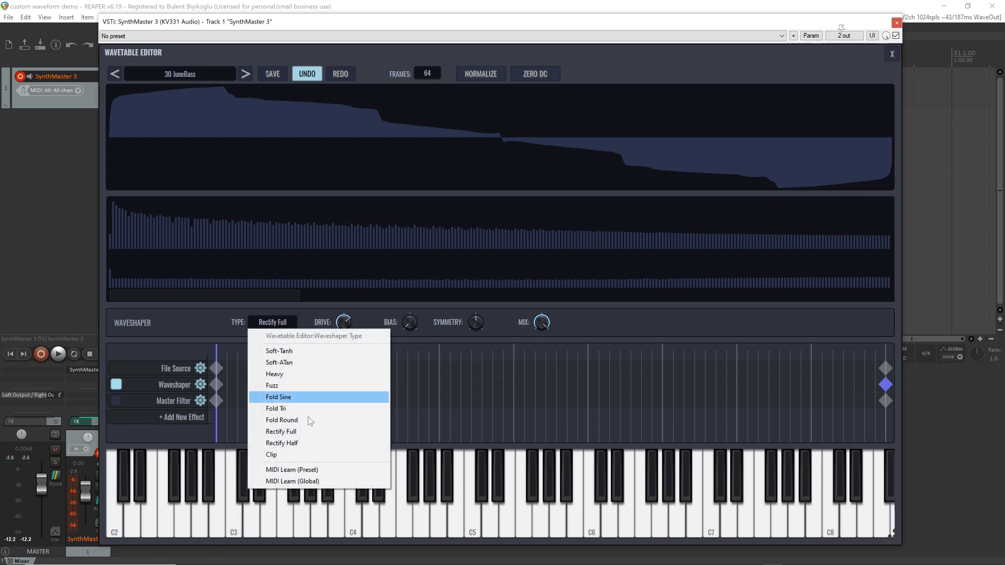
left_click(309, 443)
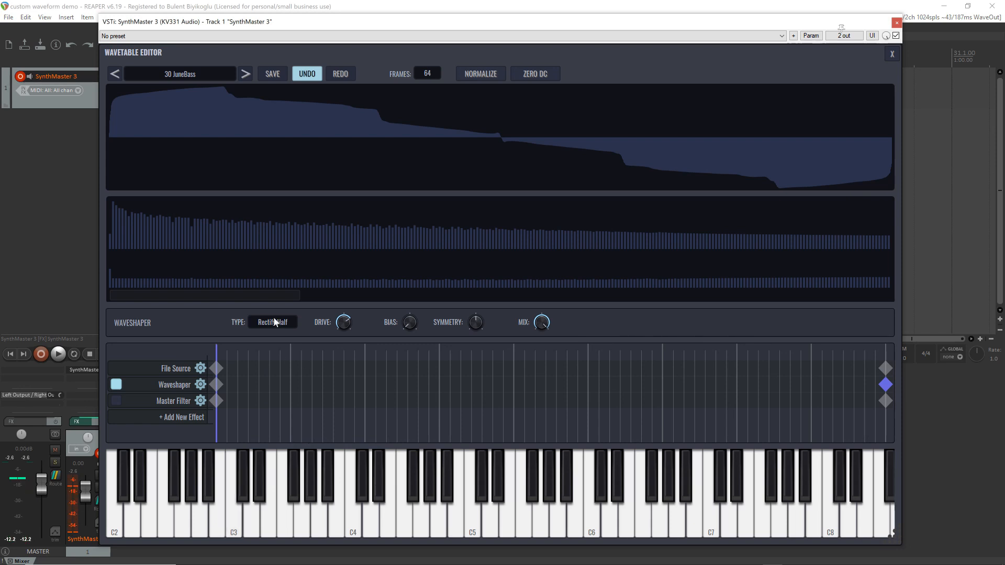
Set the waveshaper type to Clip, and raise the drive further
left_click(276, 324)
left_click(290, 455)
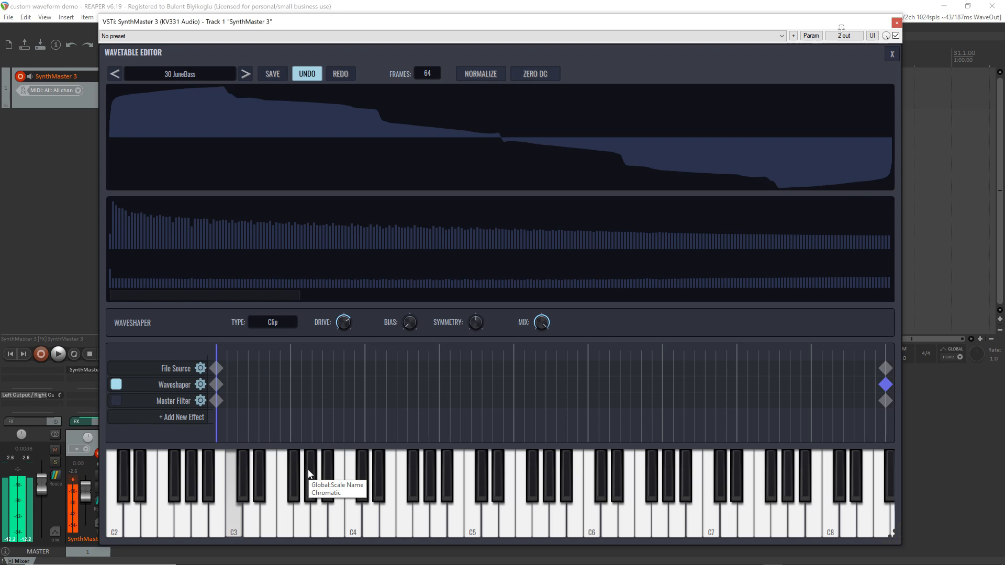
left_click_drag(342, 318, 341, 312)
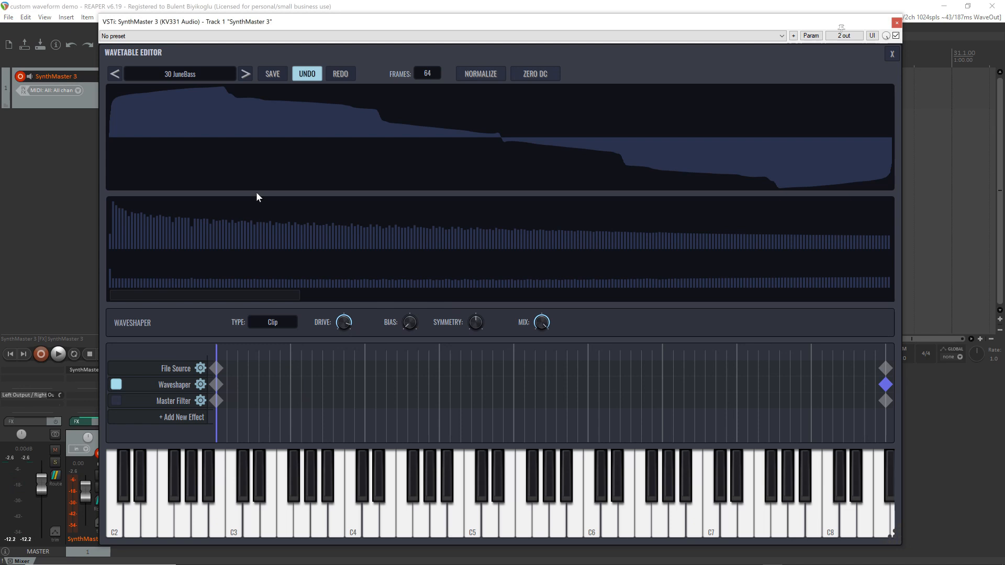
Load the user wavetable 26 FMPlucker into the wavetable editor
left_click(191, 74)
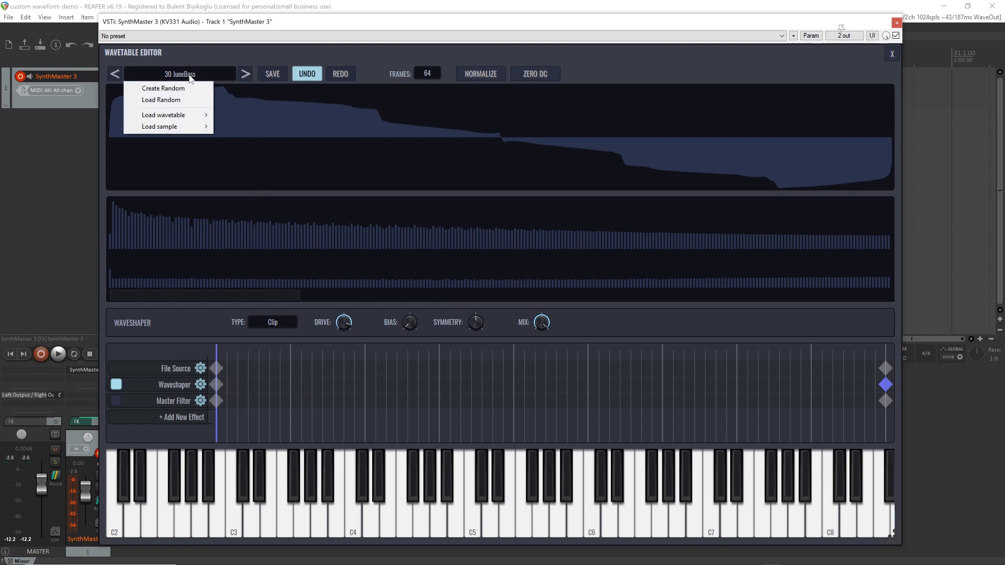
mouse_move(194, 116)
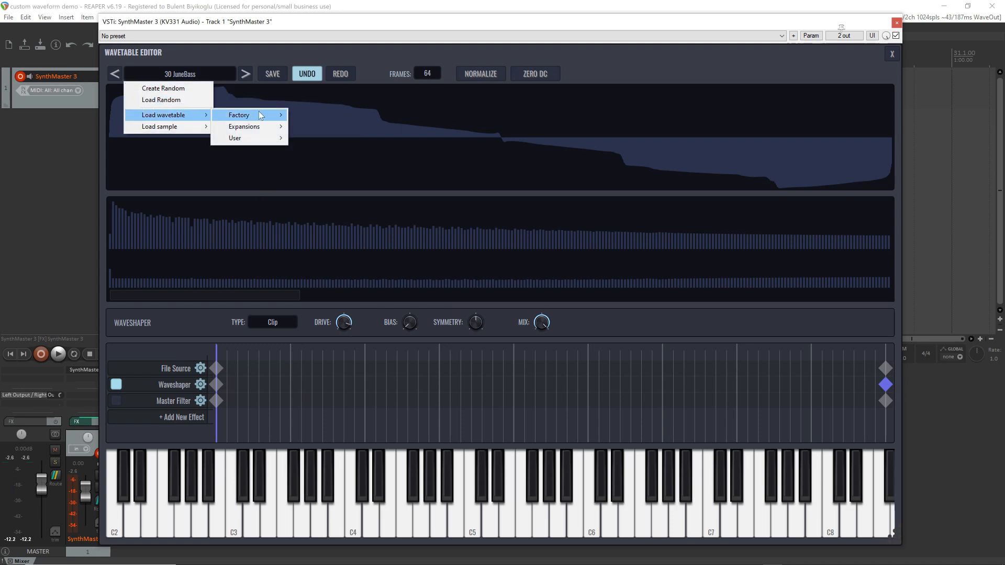
mouse_move(267, 138)
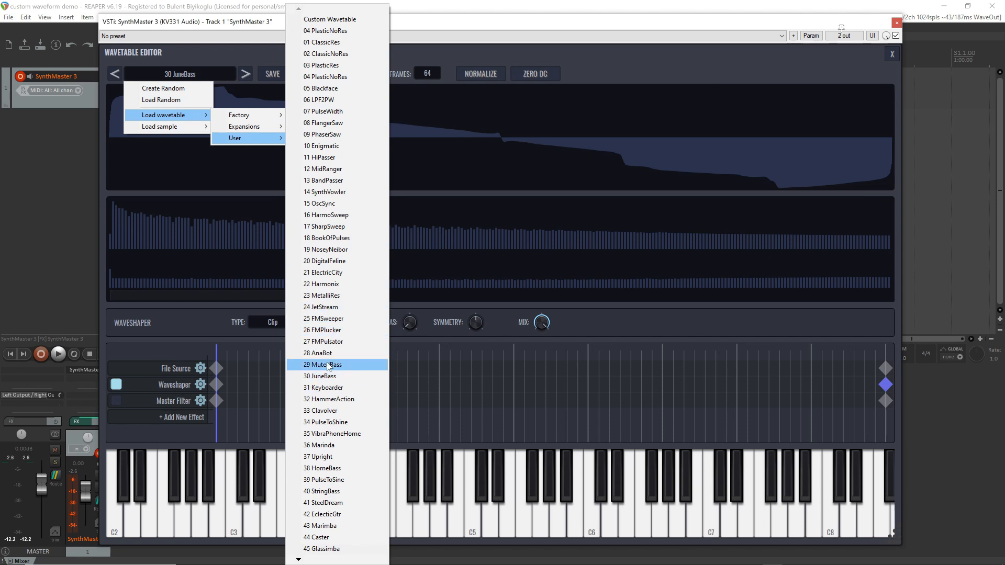
left_click(335, 331)
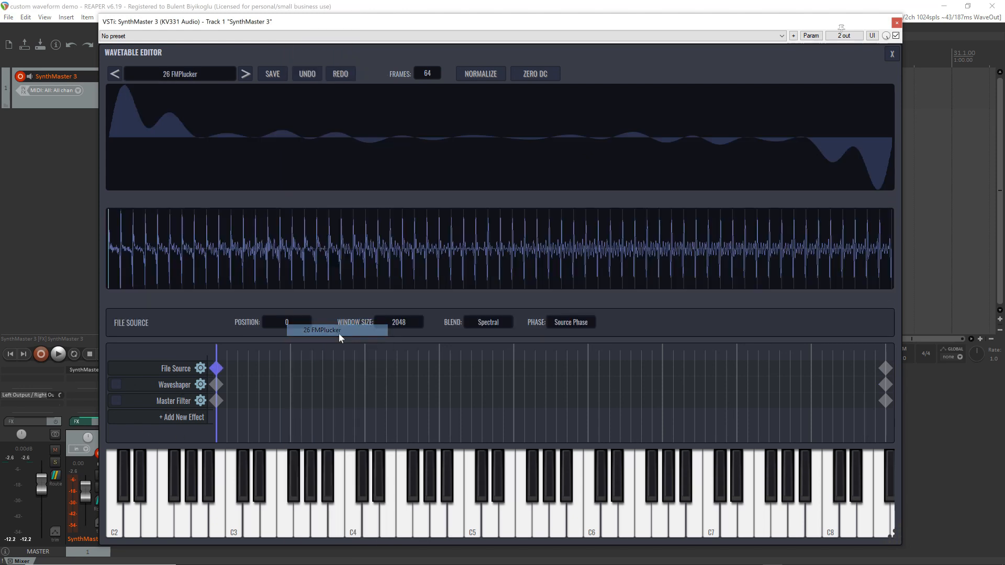
Compare the wavetable with the Waveshaper enabled and bypassed, selecting the Waveshaper's first keyframe
left_click(116, 386)
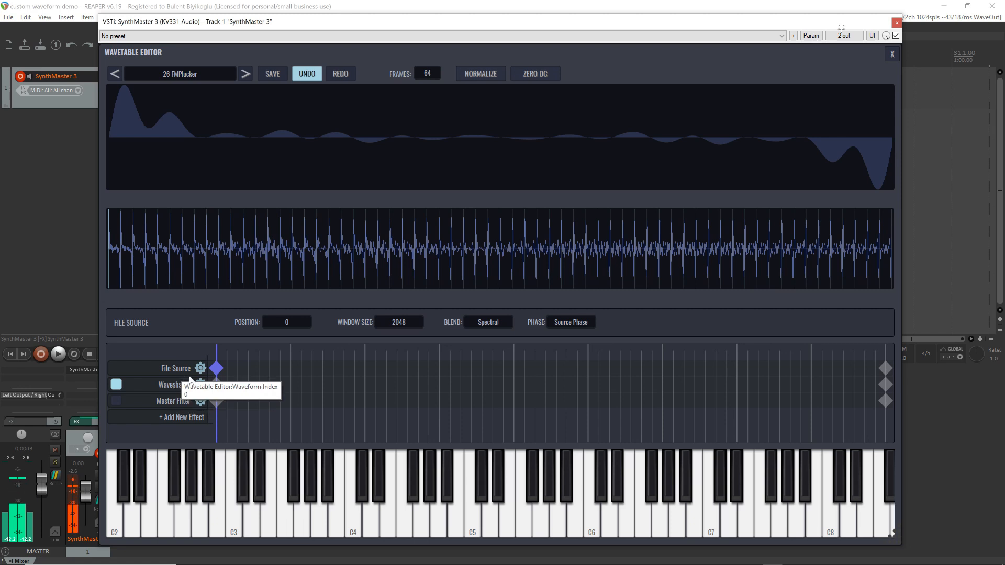
left_click(215, 385)
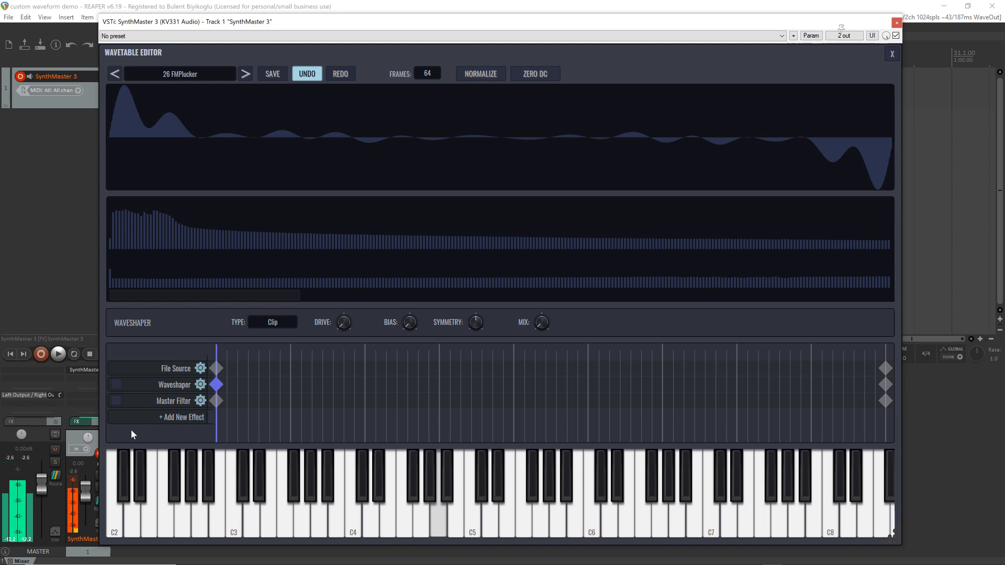
left_click(116, 384)
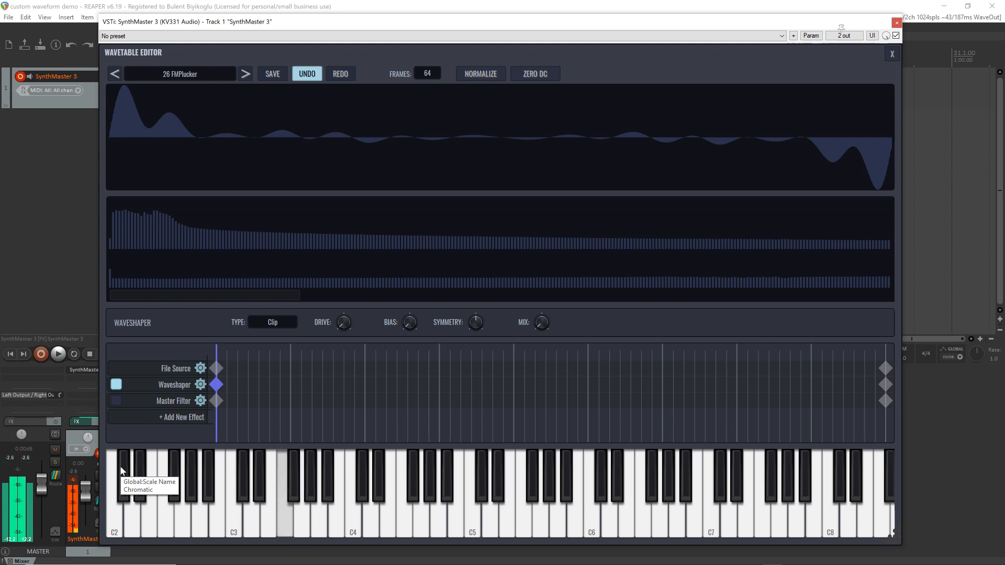
Add a Modulator effect to the wavetable, select its first keyframe and review the available modulation types
left_click(184, 419)
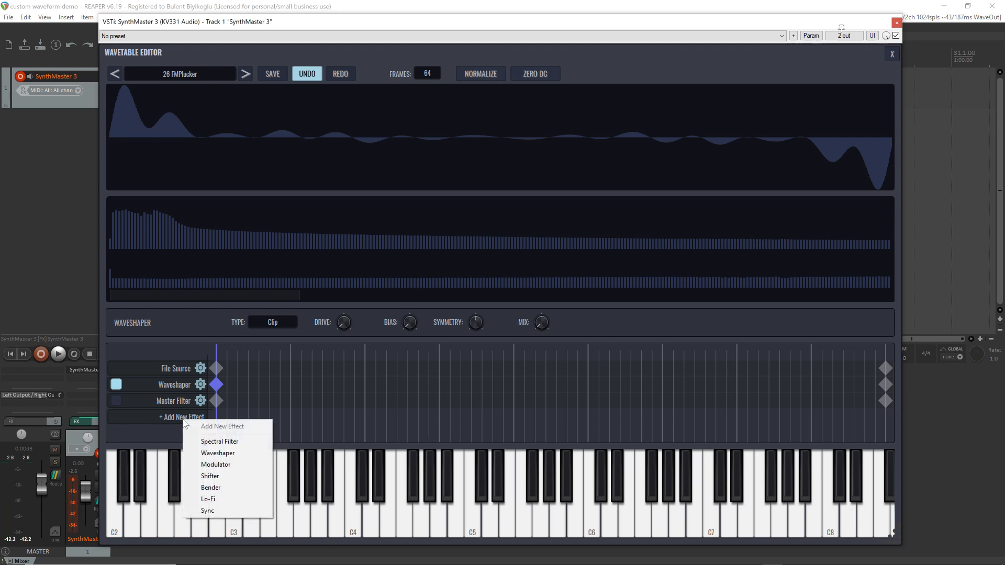
left_click(231, 466)
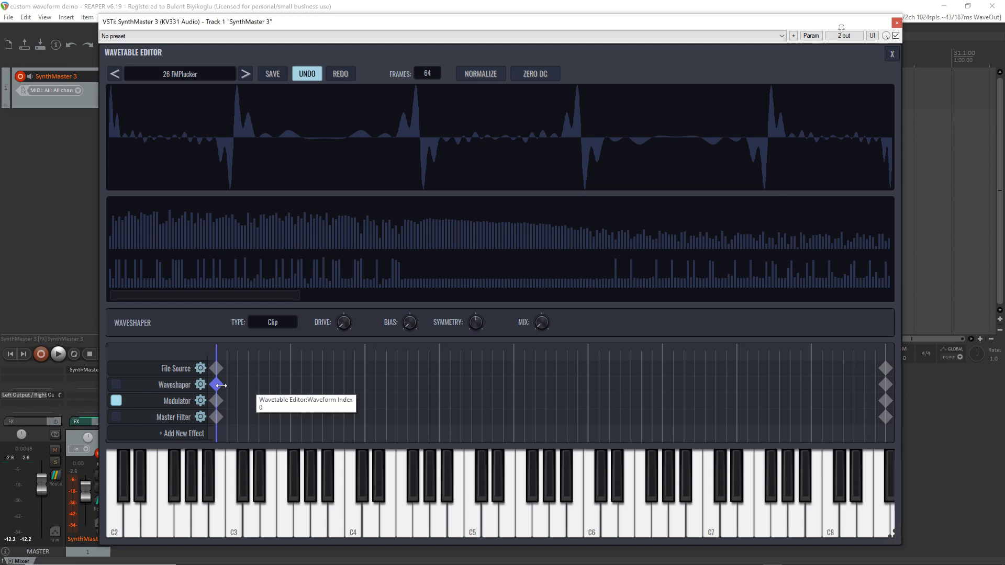
left_click(216, 401)
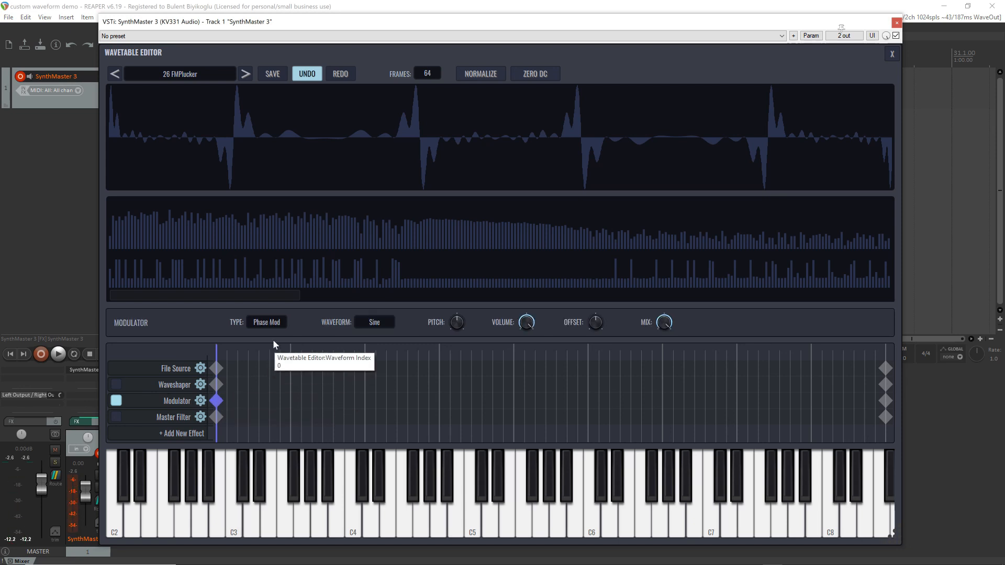
left_click(266, 323)
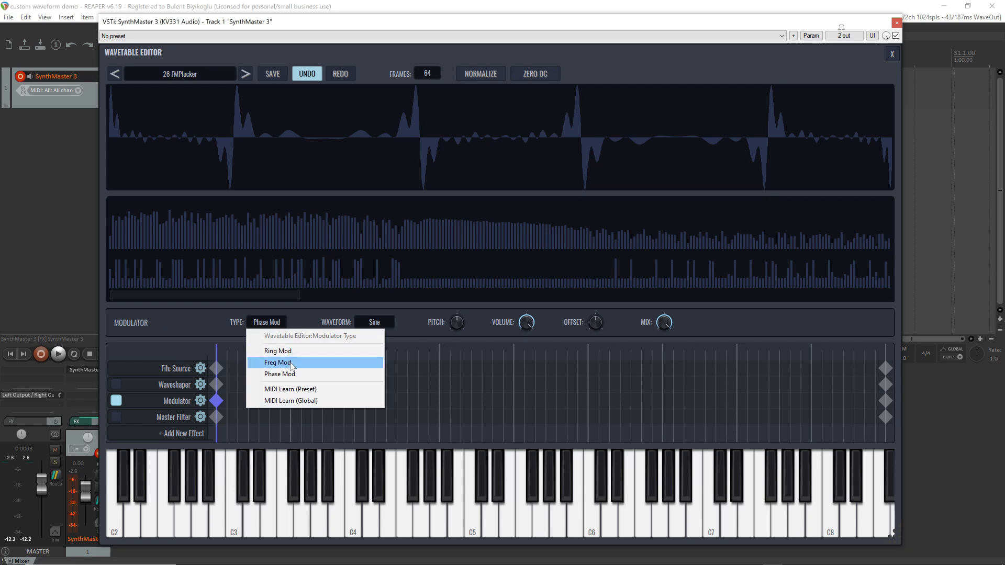
left_click(188, 320)
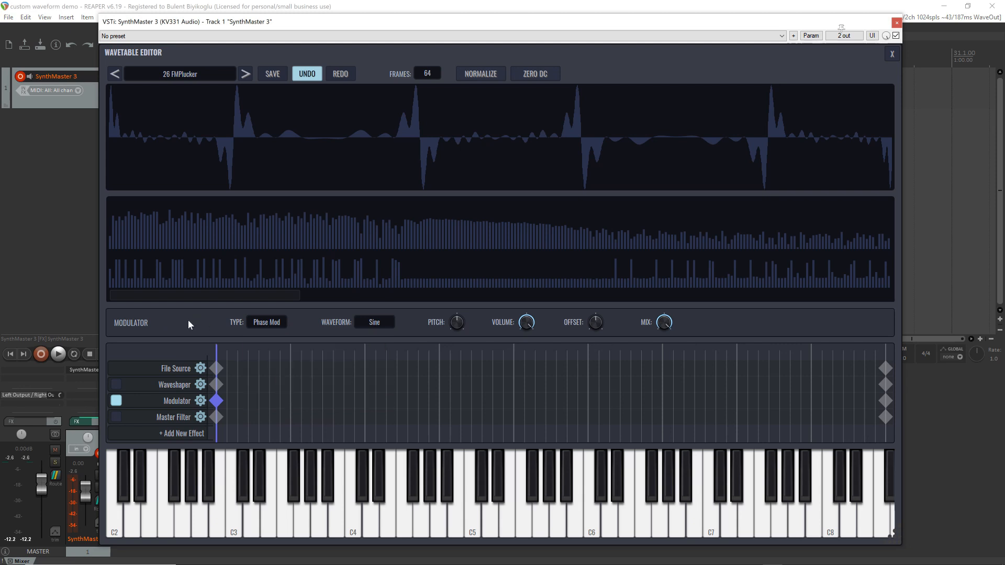
Inspect the file source waveform up close, and compare the wavetable with the Modulator bypassed and enabled
left_click(217, 369)
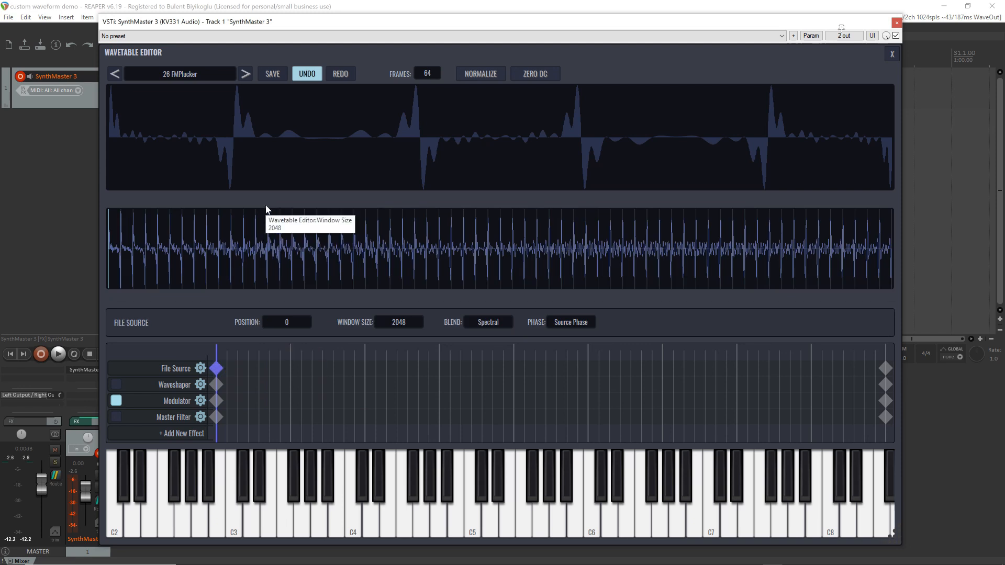
scroll(143, 259, "up", 6)
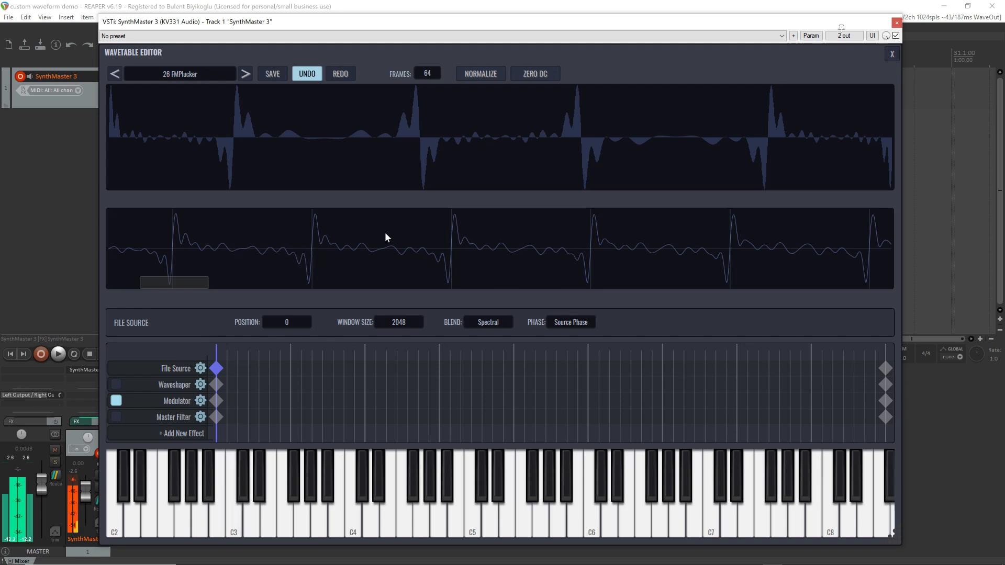
left_click(216, 401)
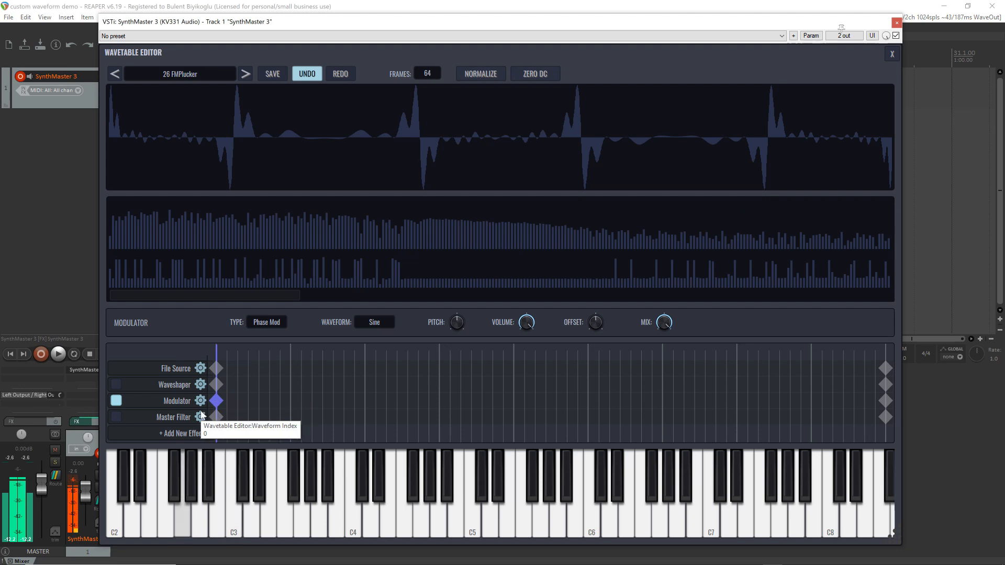
left_click(117, 401)
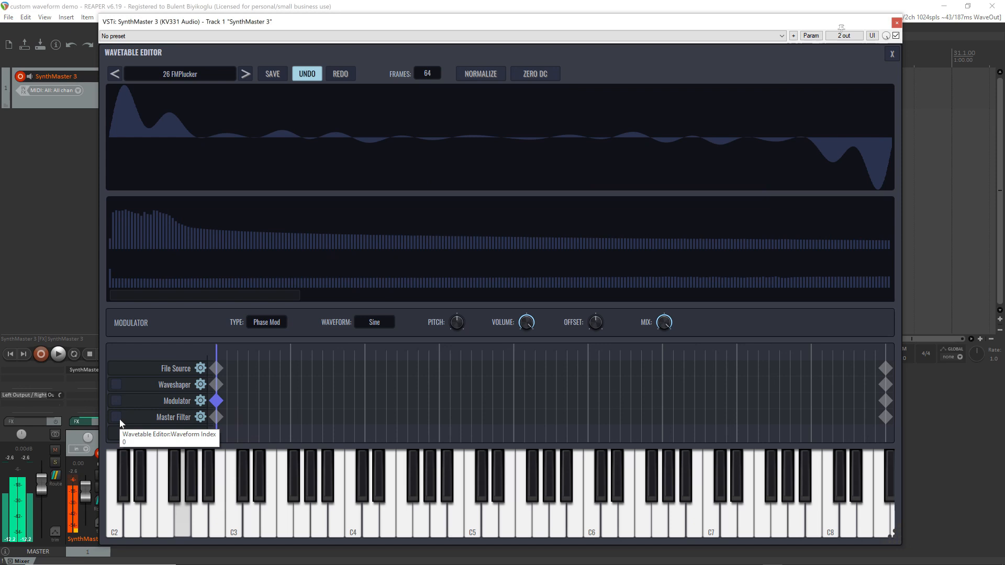
left_click(116, 401)
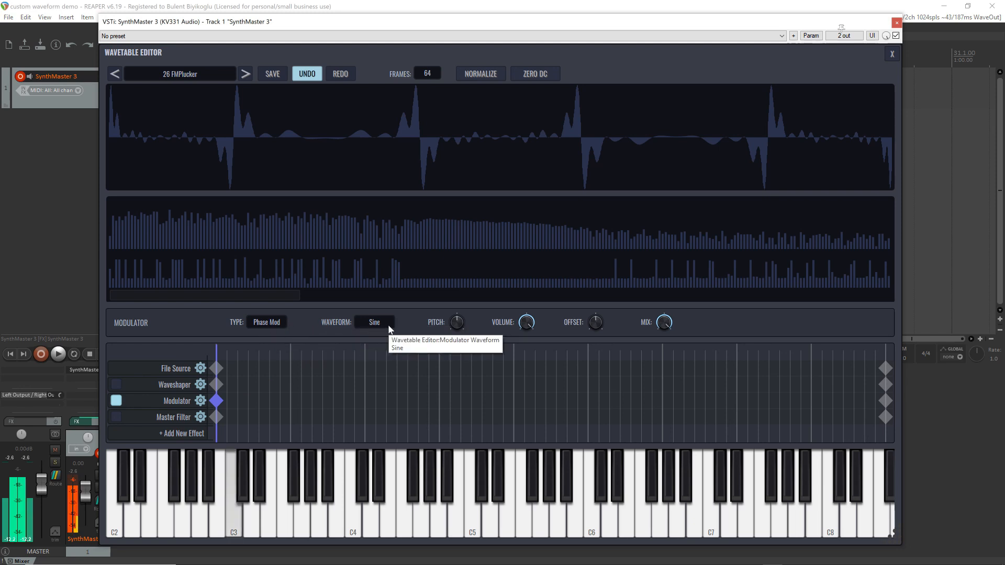
Try the Triangle, Square, Saw Up and Saw Down modulator waveforms, and return the waveform to Sine
left_click(375, 322)
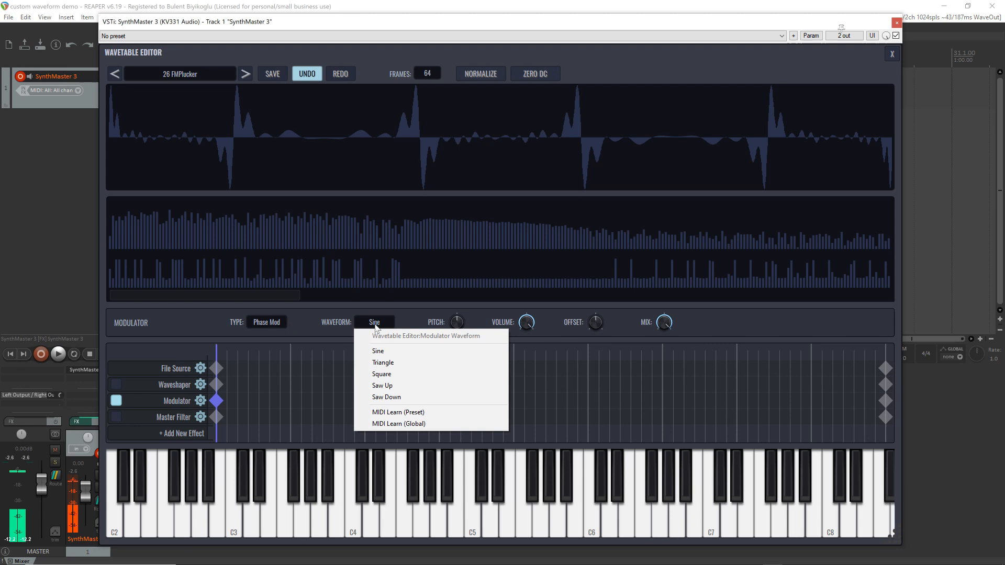
left_click(385, 362)
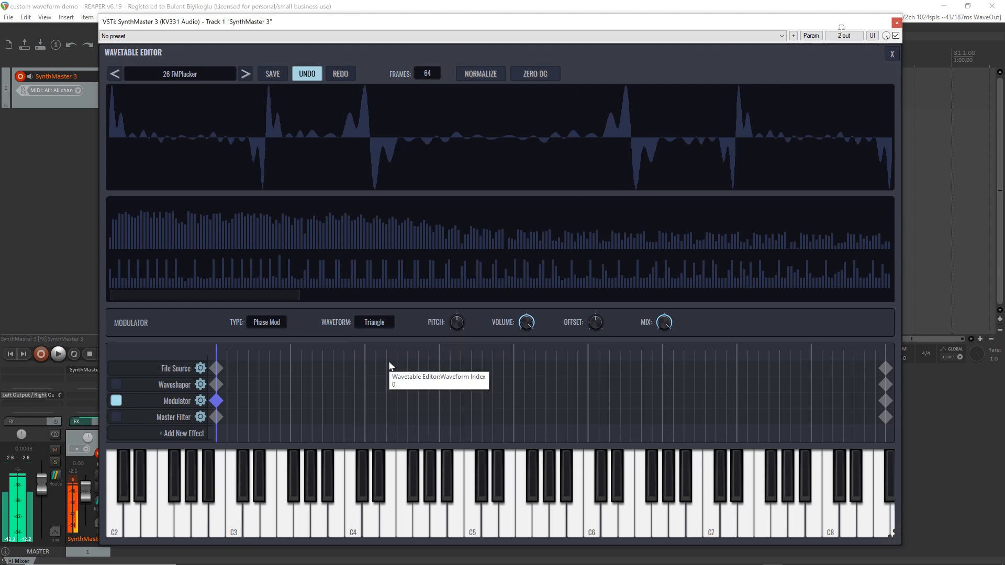
left_click(376, 321)
left_click(387, 376)
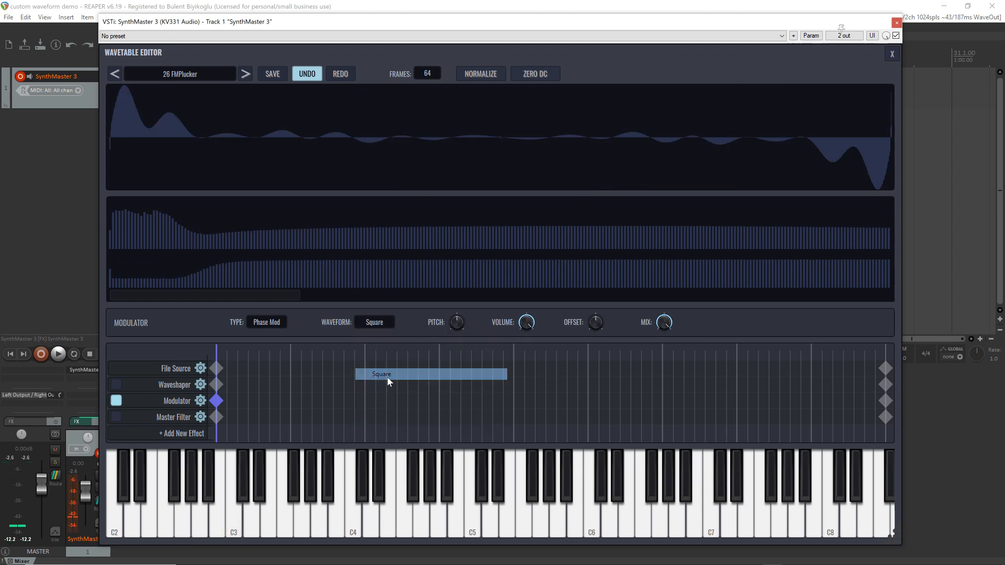
left_click(377, 322)
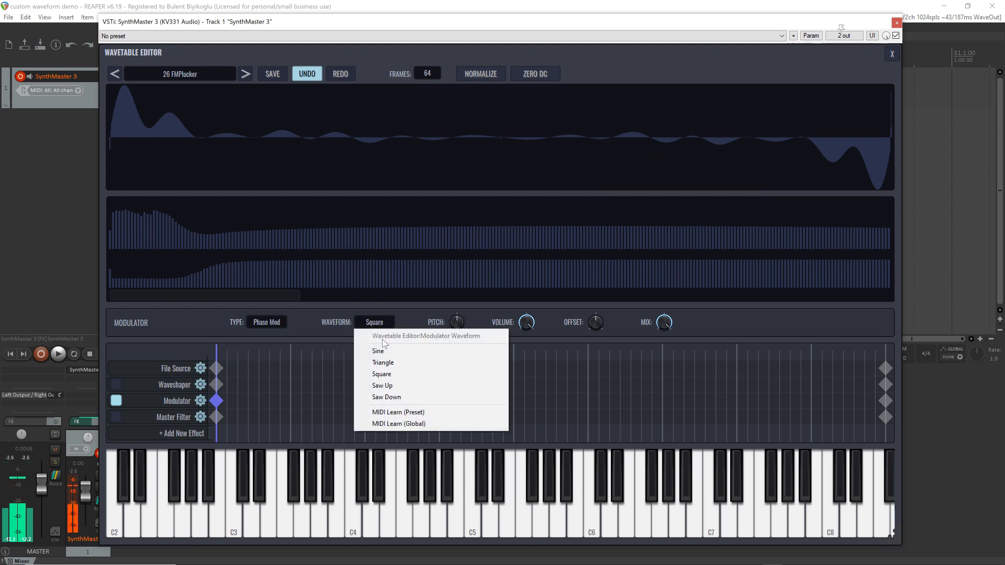
left_click(393, 385)
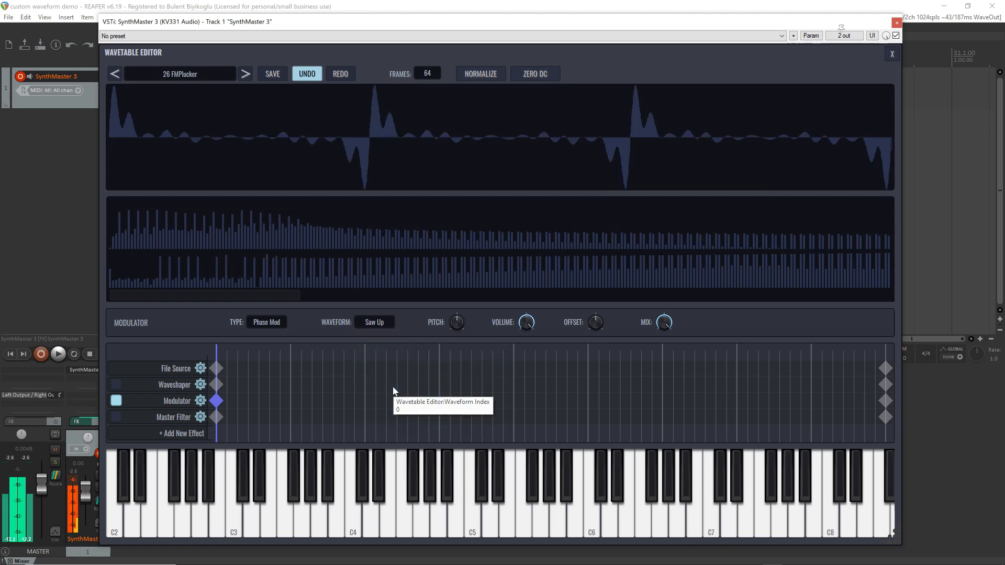
left_click(374, 322)
left_click(386, 397)
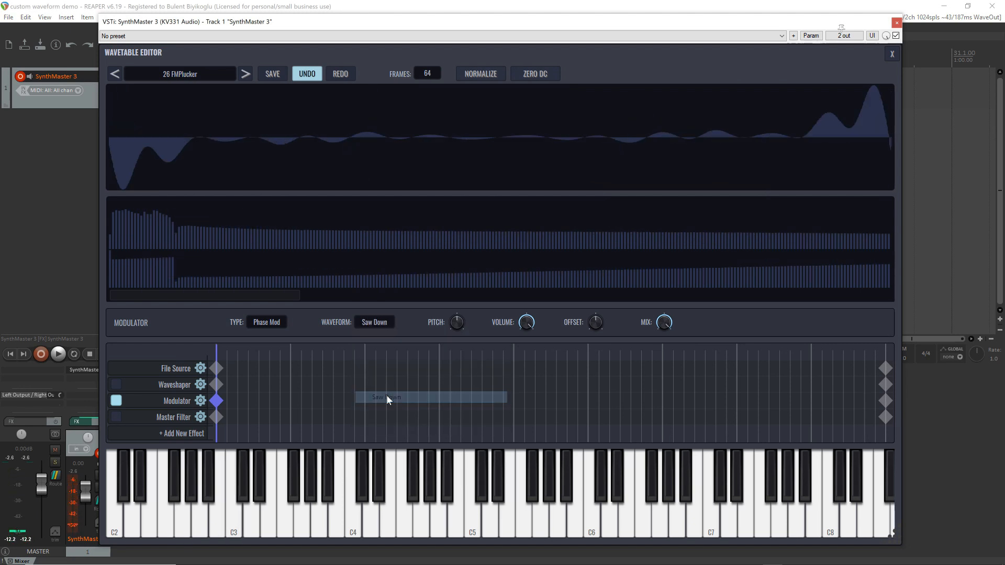
left_click(372, 323)
left_click(383, 355)
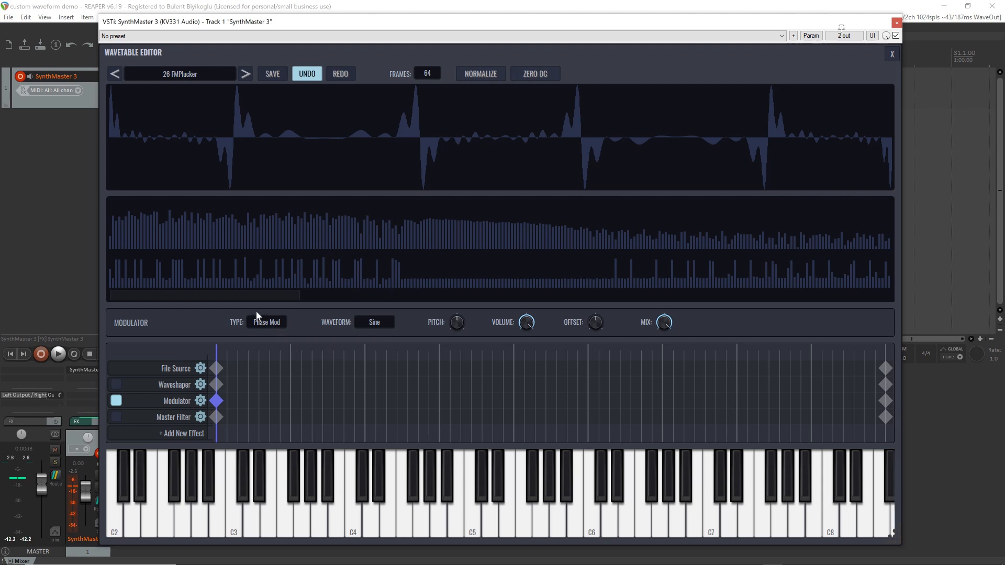
Set the modulator type to Ring Mod, and raise the first keyframe's offset to +1.00
left_click(267, 322)
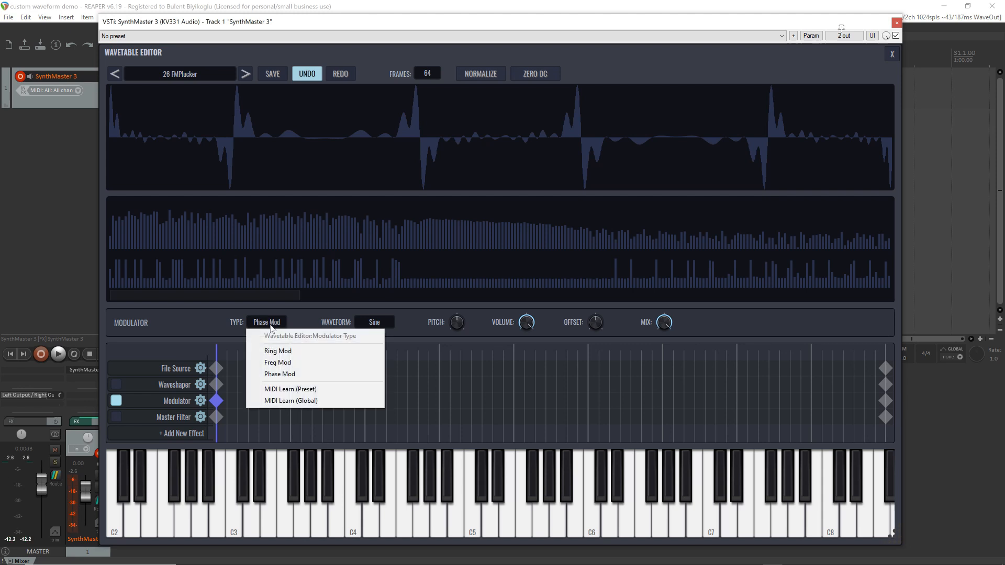
left_click(274, 350)
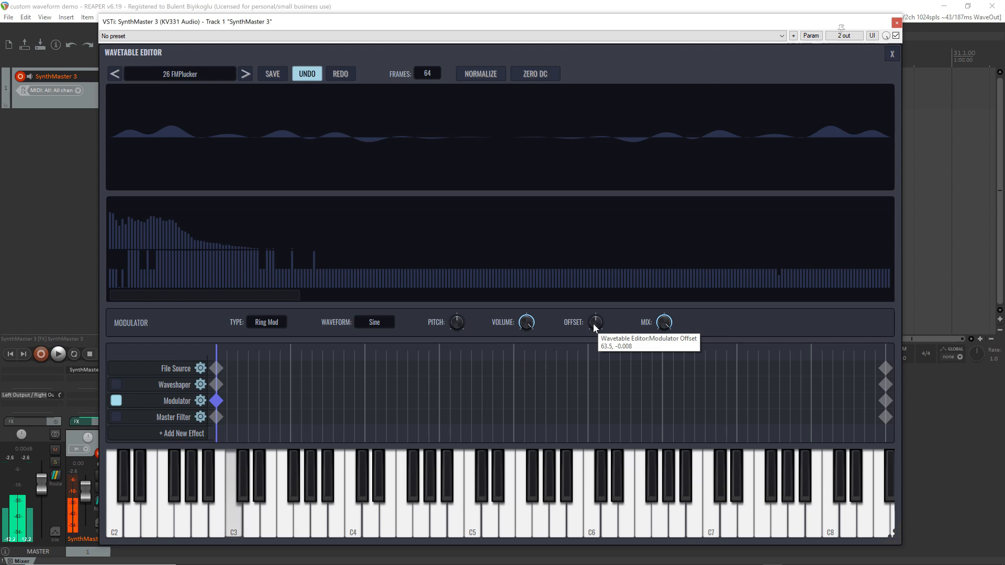
left_click_drag(595, 326, 599, 275)
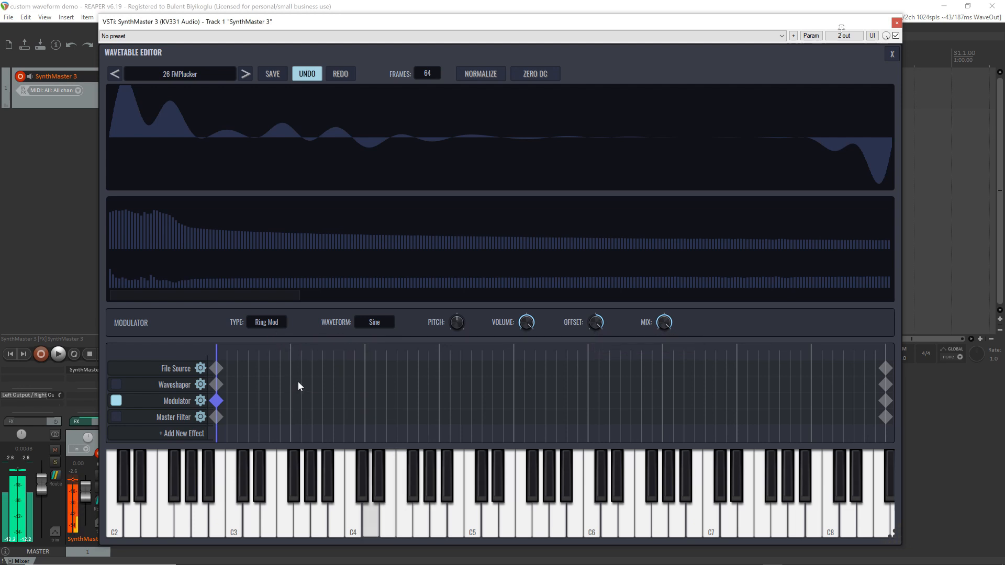
Go to waveform index 63, select the Modulator's last keyframe, and raise its pitch slightly and its offset
left_click_drag(230, 351, 928, 363)
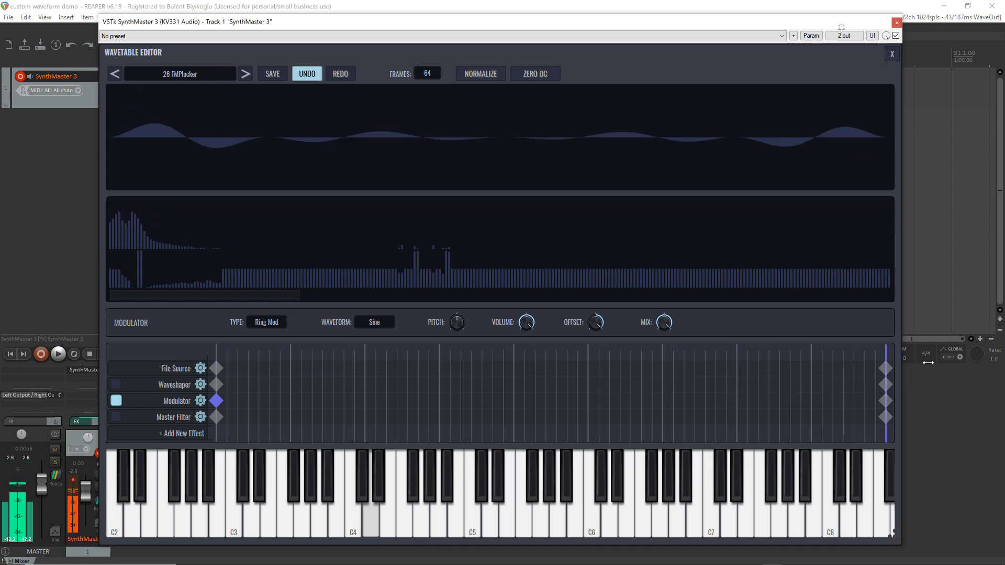
left_click(886, 401)
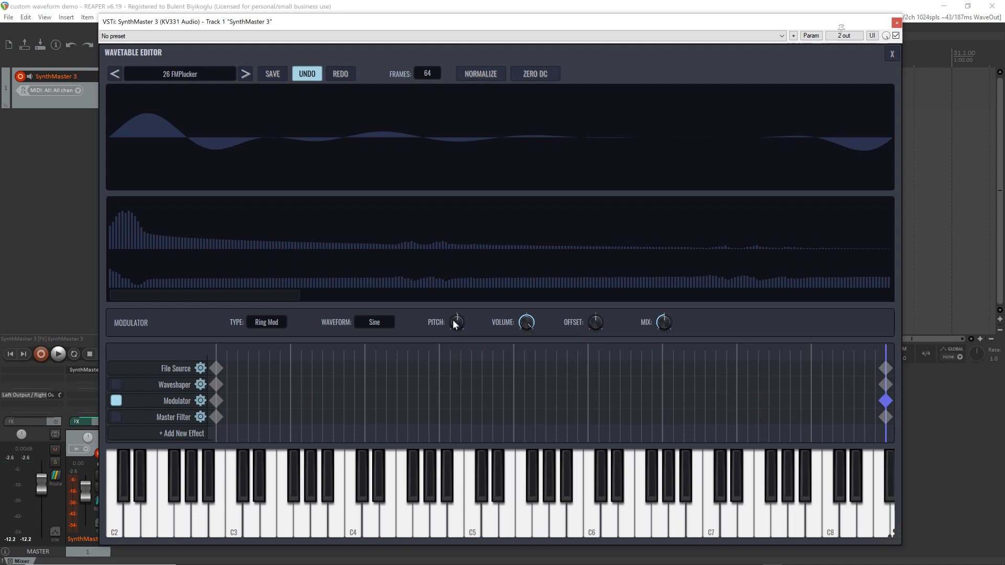
left_click_drag(455, 320, 458, 323)
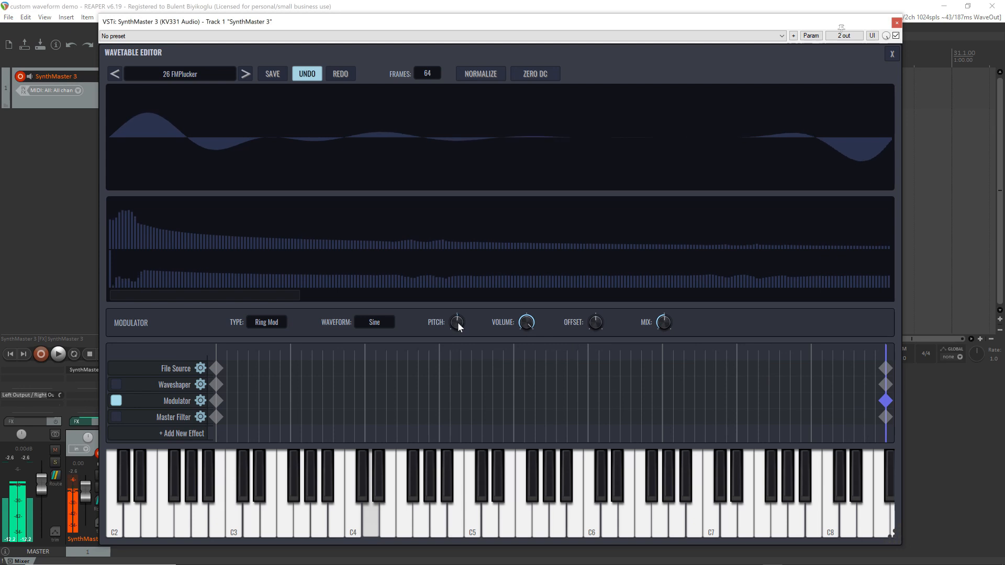
scroll(458, 323, "down", 3)
scroll(458, 323, "down", 3)
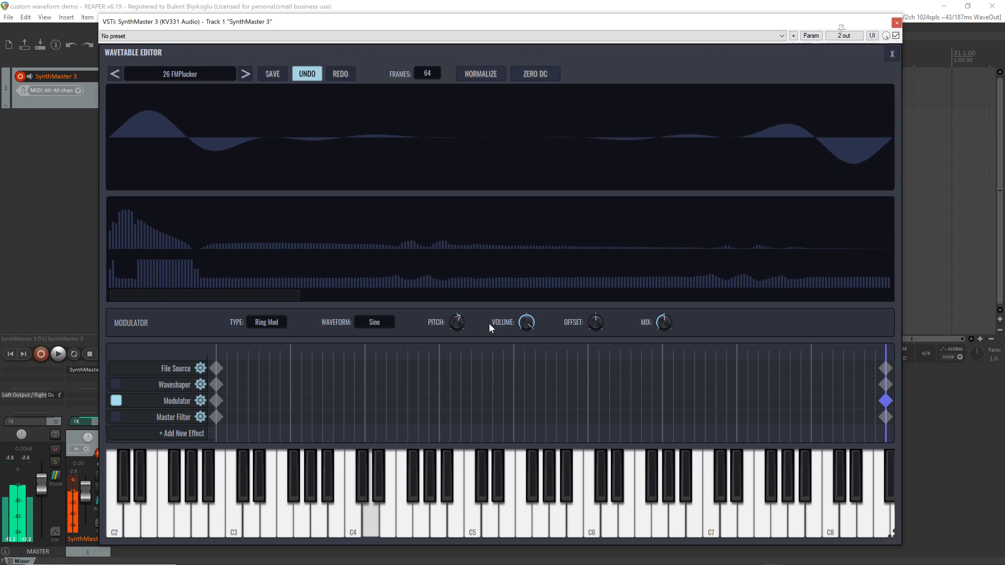
scroll(597, 311, "up", 2)
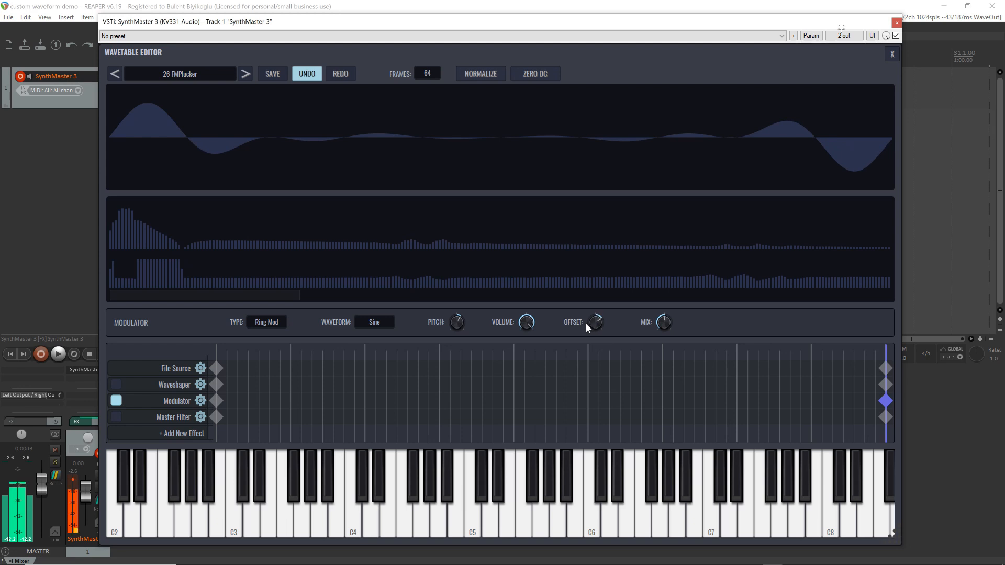
Lower the offset of the Modulator's first keyframe to the centre, and reduce its mix to about half
left_click(217, 404)
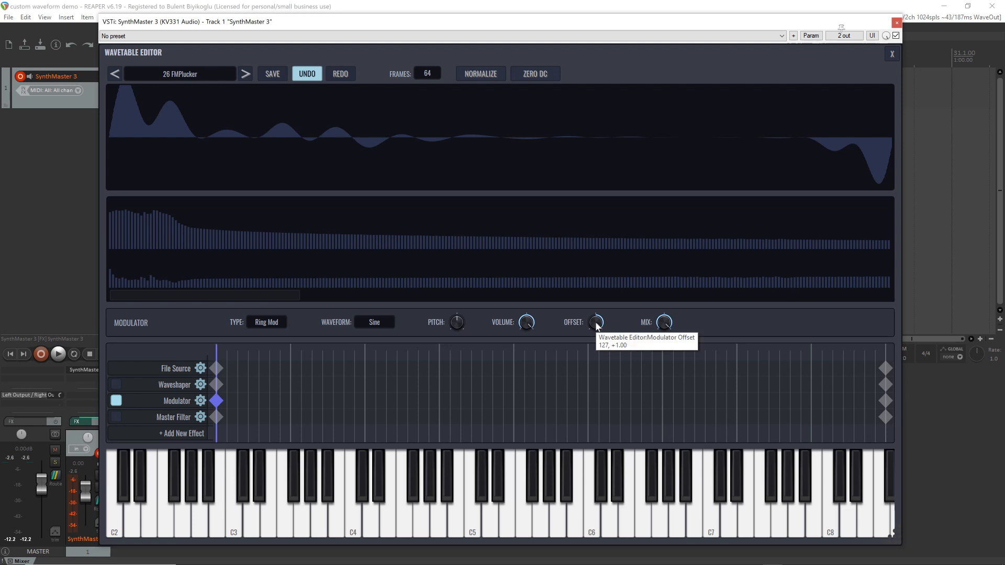
scroll(598, 325, "down", 2)
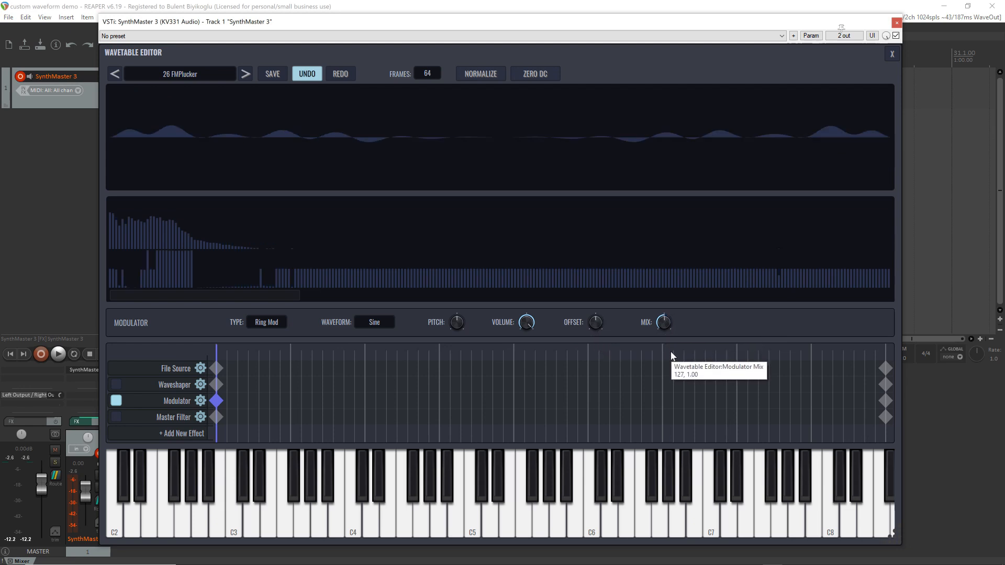
scroll(673, 356, "down", 1)
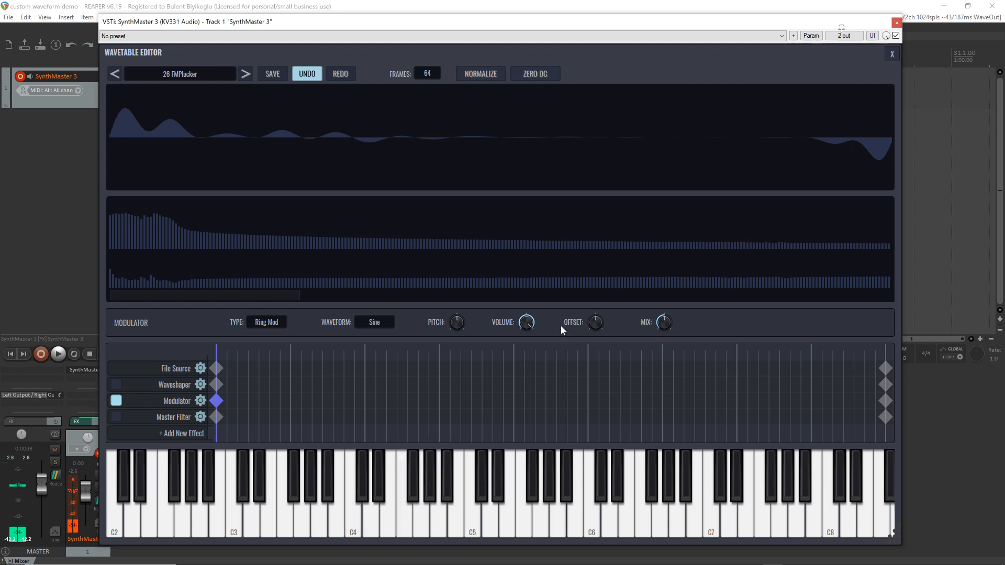
Try the Freq Mod modulator type, and set the modulator type to Phase Mod
left_click(268, 323)
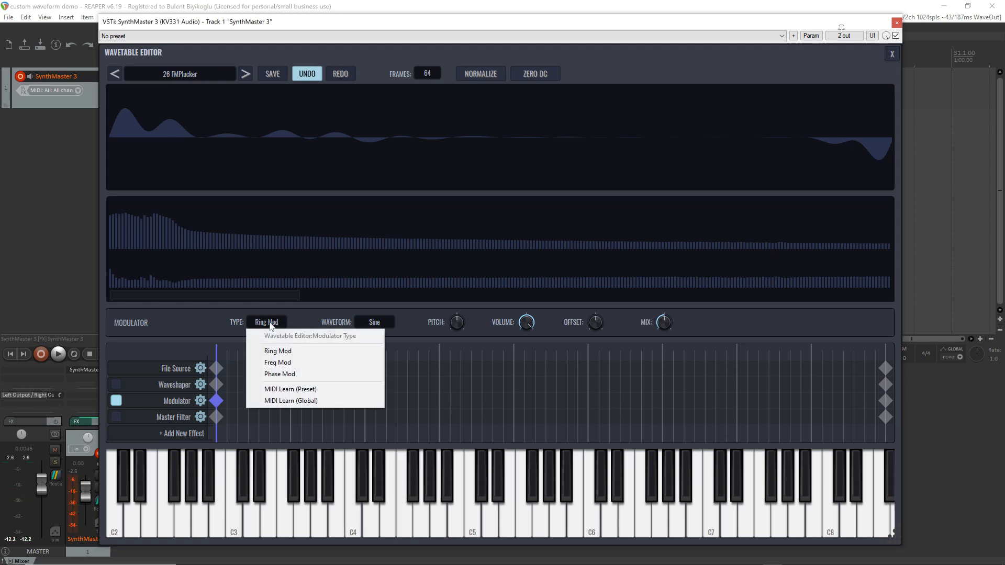
left_click(282, 363)
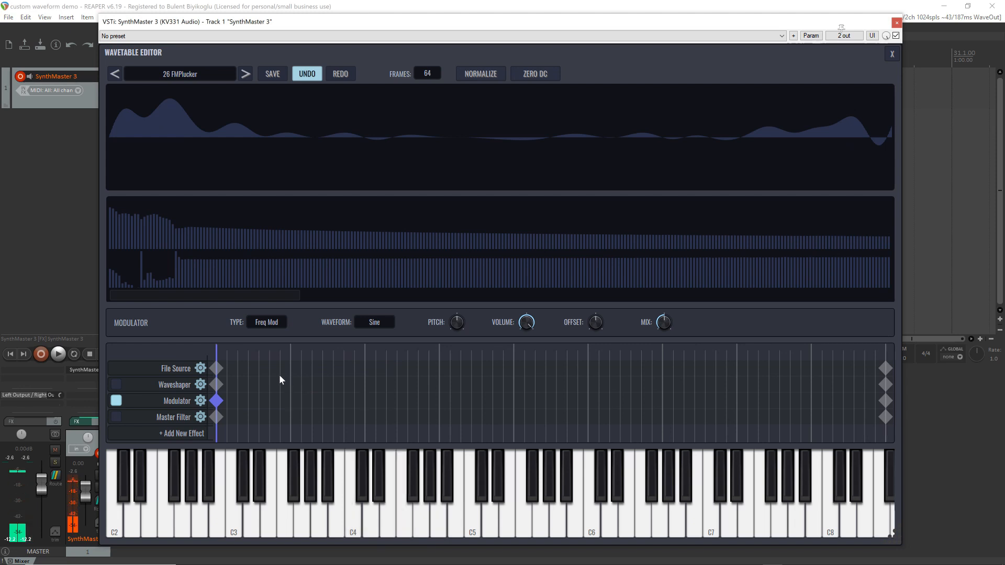
left_click(261, 324)
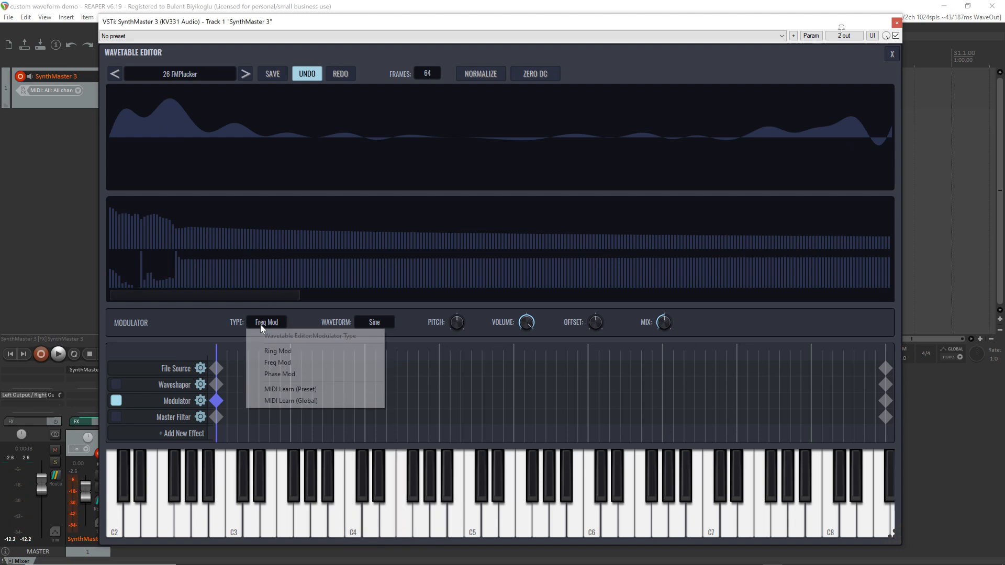
left_click(281, 374)
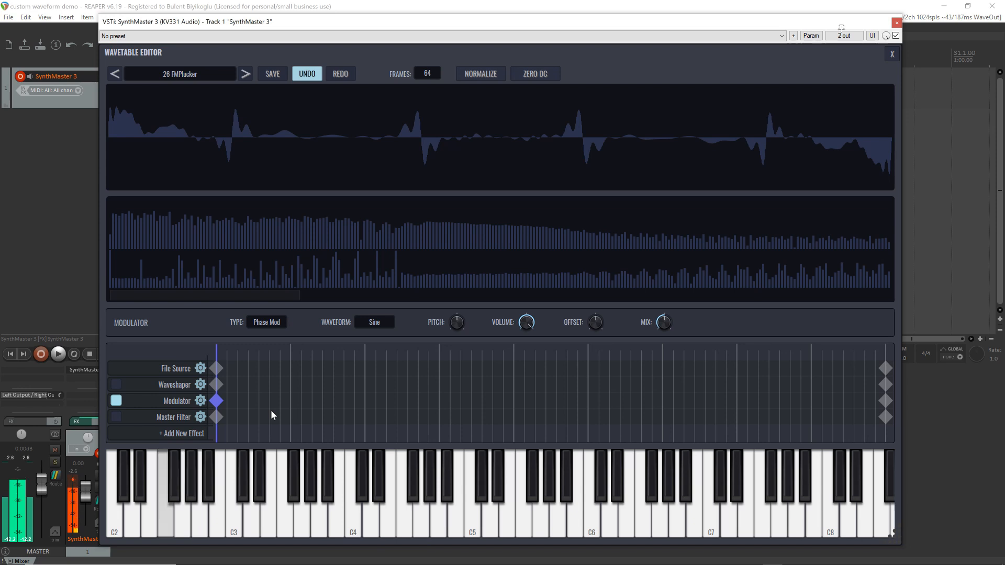
Increase the wavetable's number of frames to 128
left_click(411, 74)
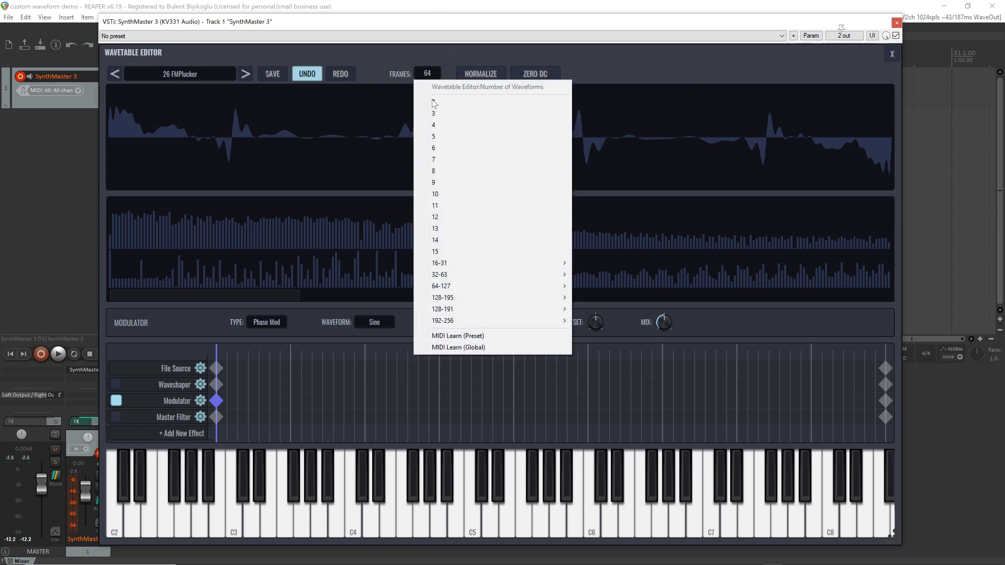
mouse_move(510, 297)
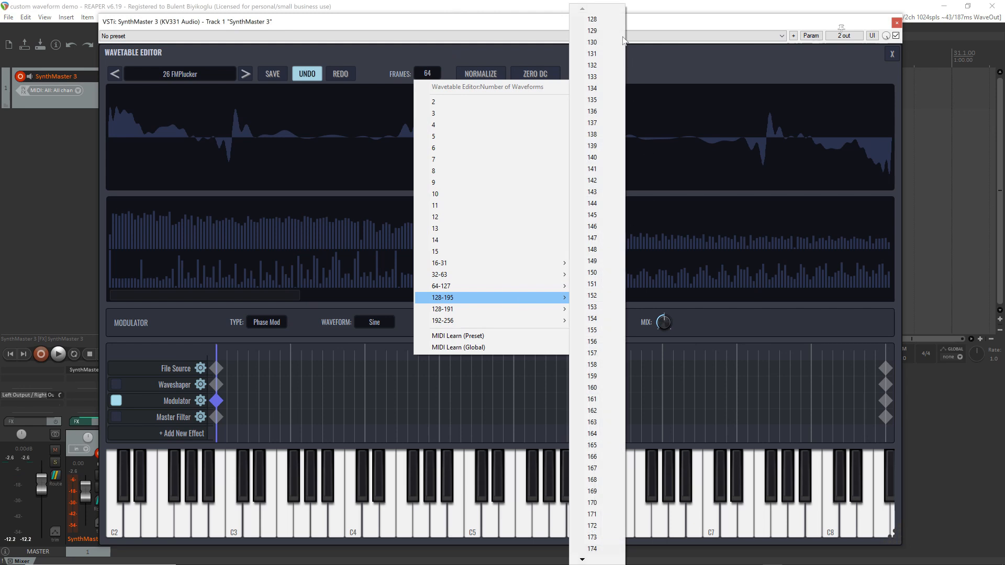
left_click(600, 20)
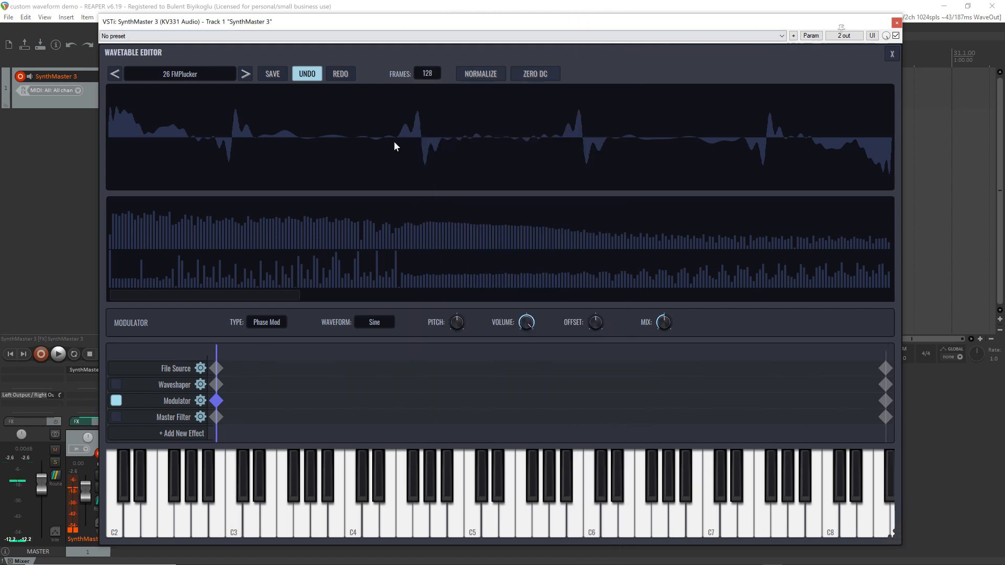
Select the File Source's first keyframe and set its phase blend to First Phase
left_click(216, 368)
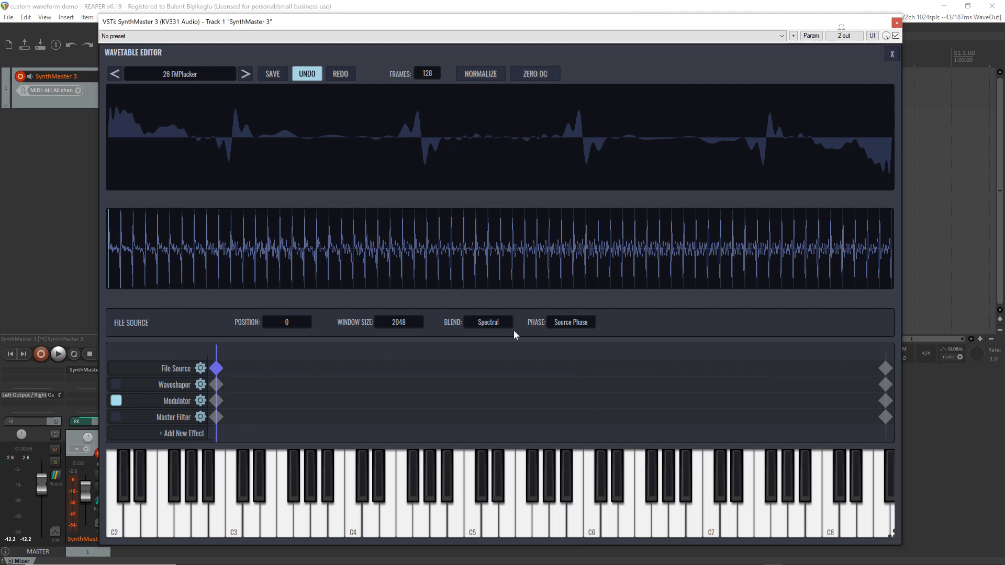
left_click(562, 325)
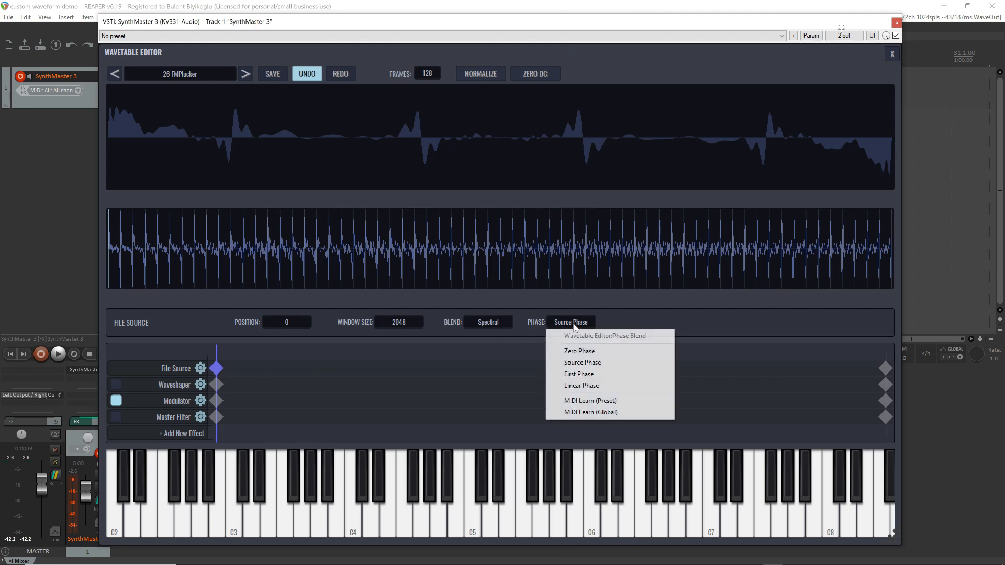
left_click(588, 372)
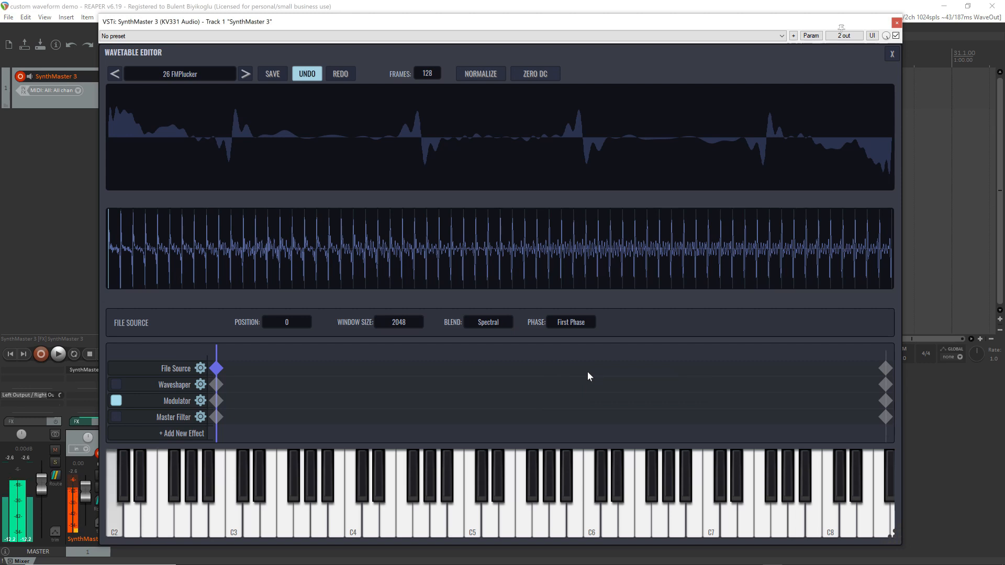
Save the wavetable as 26 FMPlucker.smwt in the SynthMaster3 Waveforms folder
left_click(272, 74)
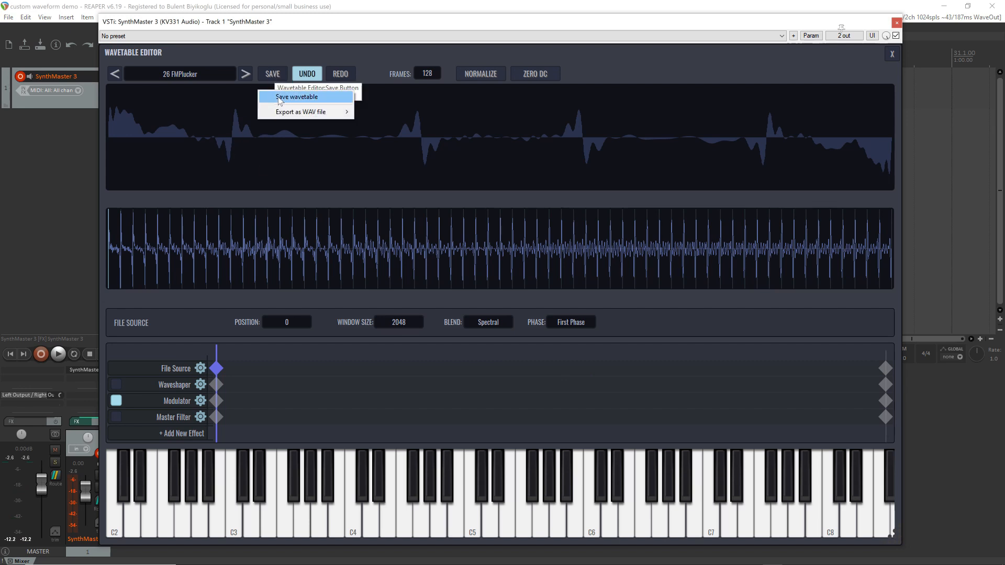
left_click(297, 97)
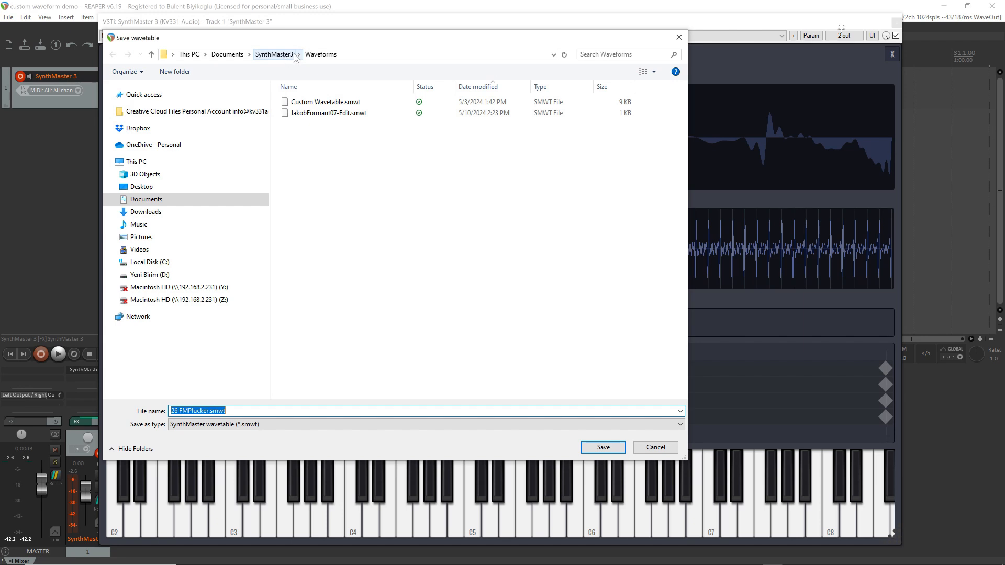
left_click(615, 447)
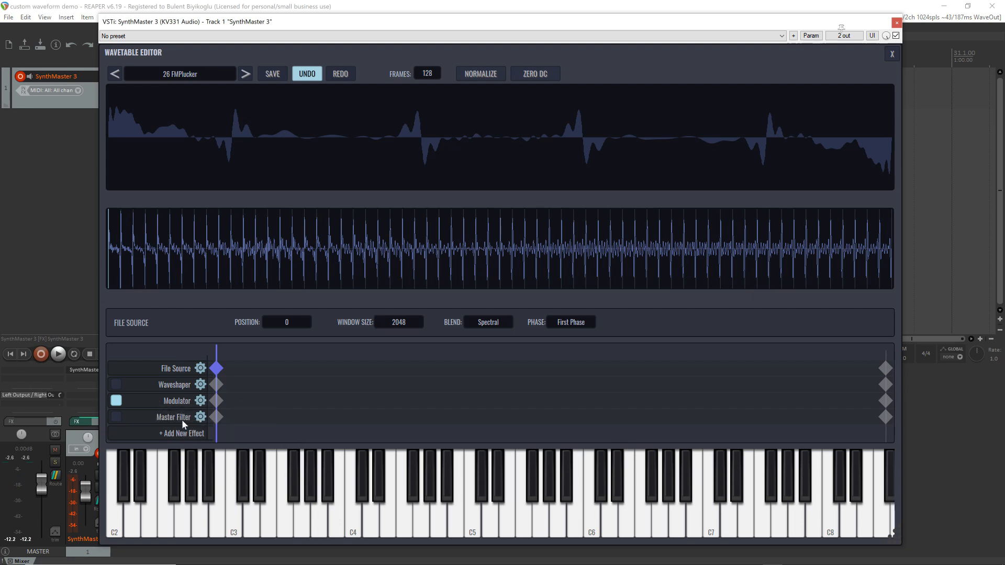
Shape the Master Filter's segmented curve at the first keyframe with six alternating peaks and dips, and check the last keyframe's curve
left_click(216, 418)
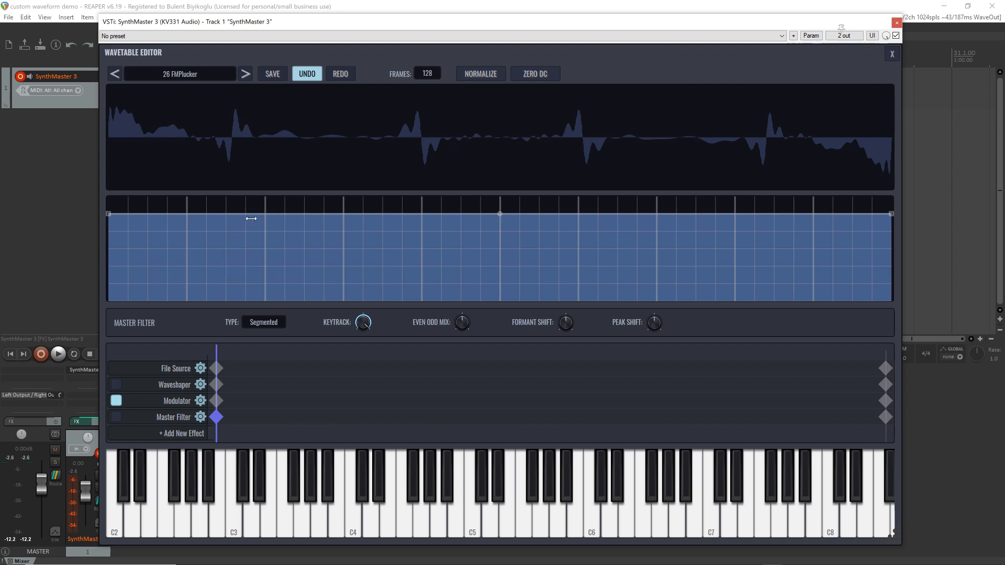
left_click_drag(277, 209, 290, 207)
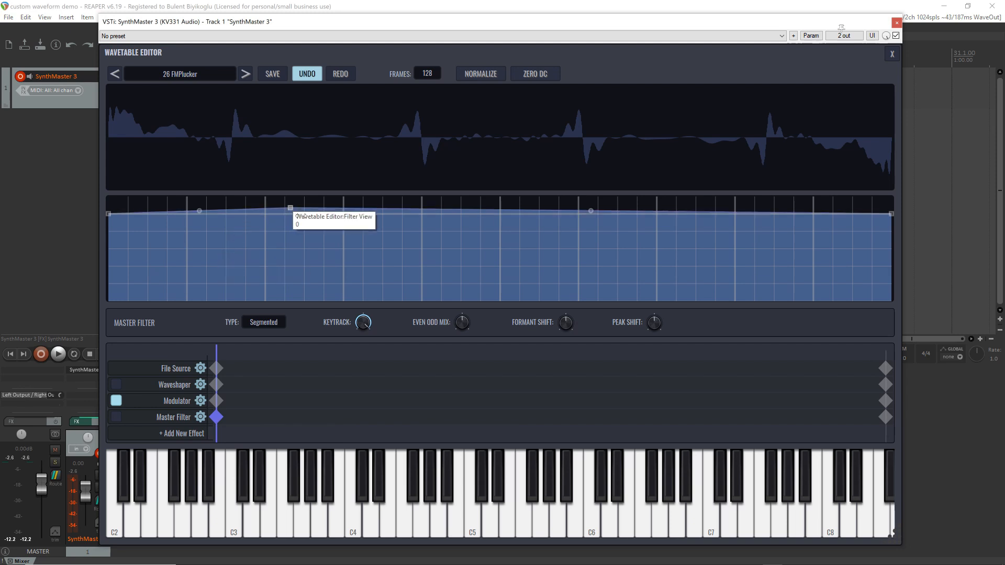
left_click(399, 246)
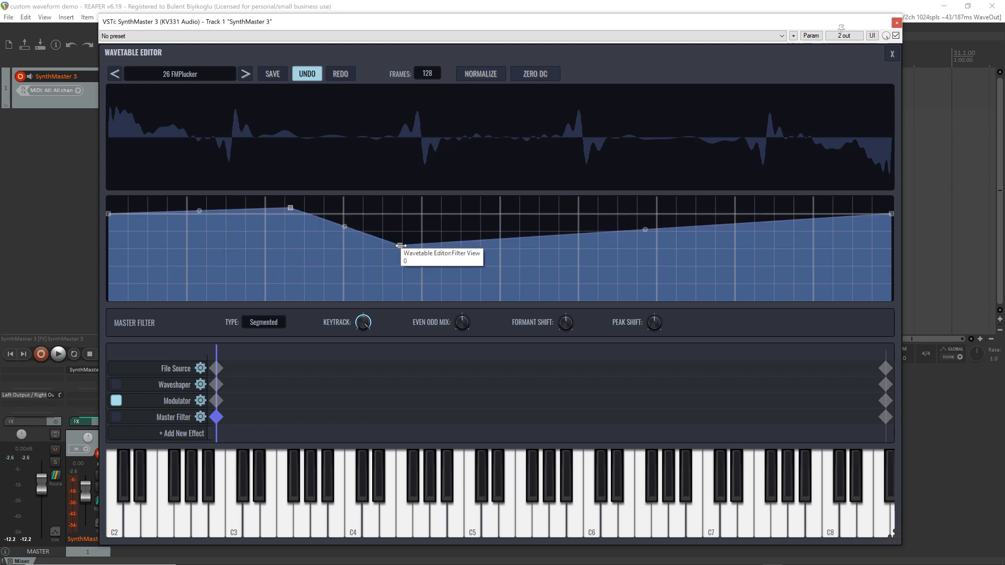
double_click(291, 208)
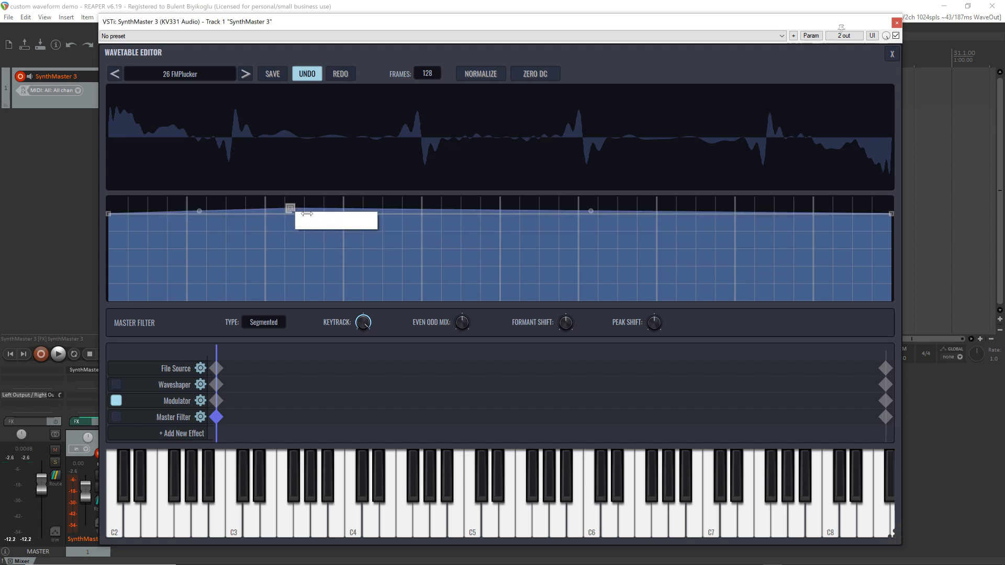
left_click(394, 242)
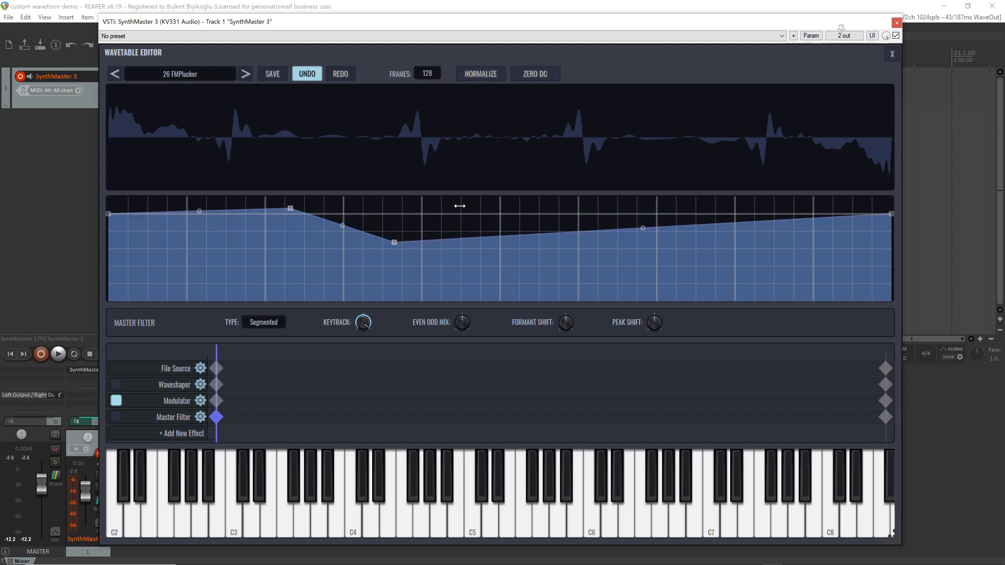
left_click(459, 206)
left_click(589, 258)
left_click(703, 206)
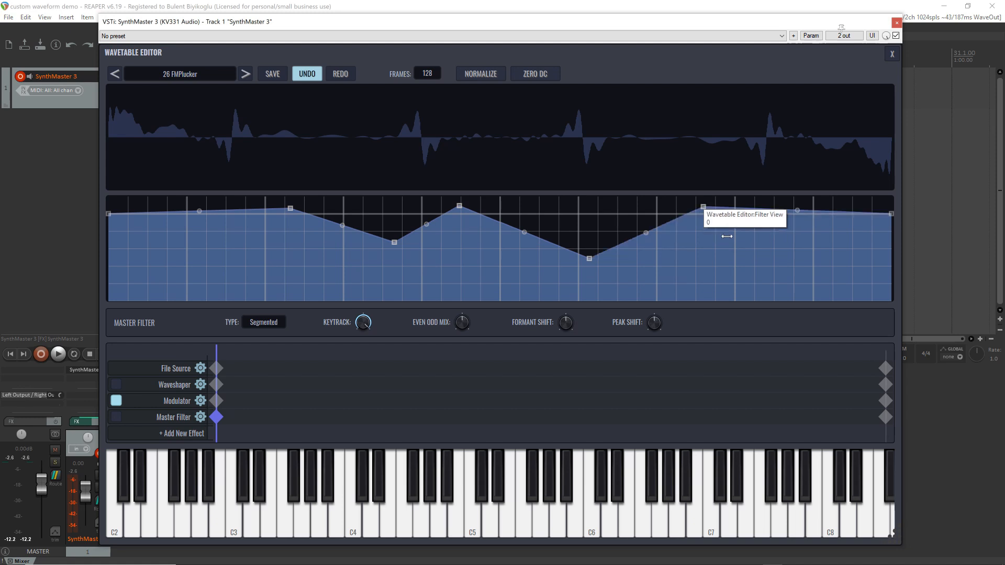
left_click(795, 264)
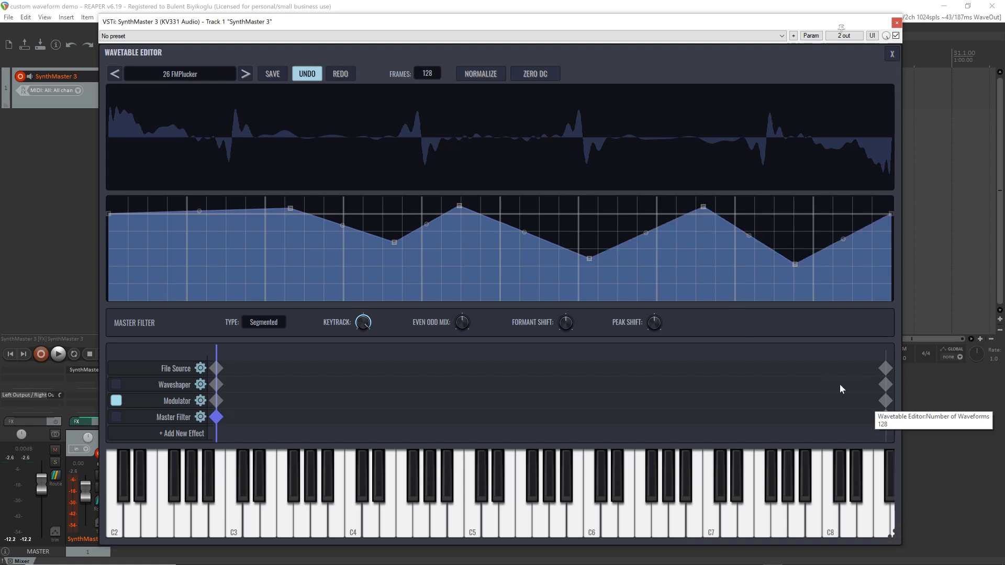
left_click(885, 417)
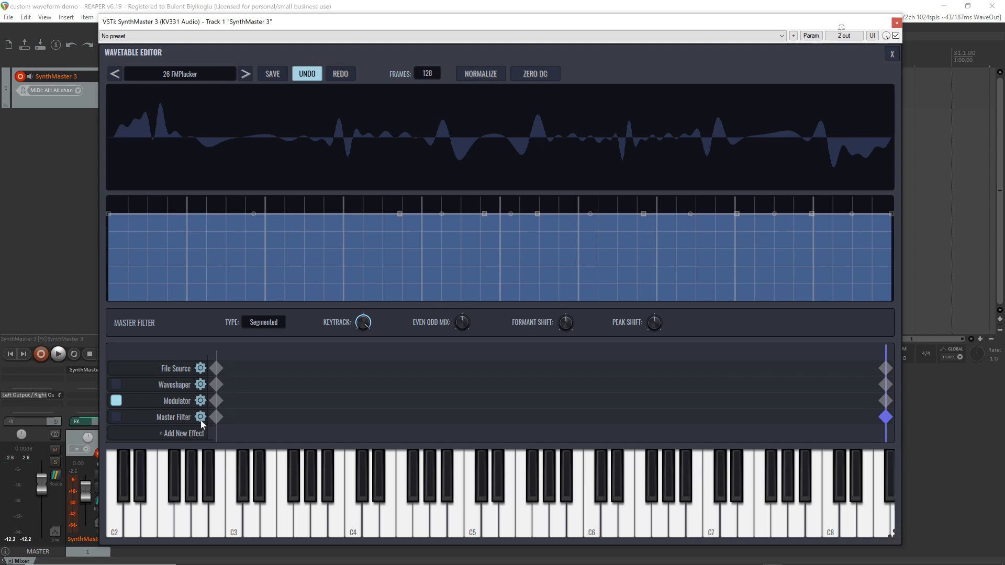
Set the Master Filter type to Freehand and draw a wavy, descending curve for its first keyframe
left_click(216, 417)
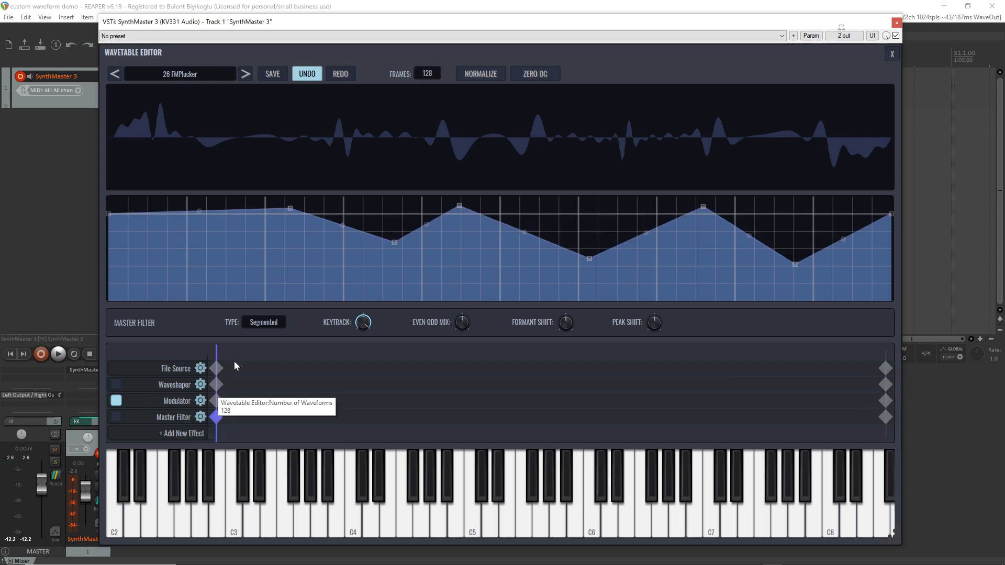
left_click(264, 323)
left_click(277, 362)
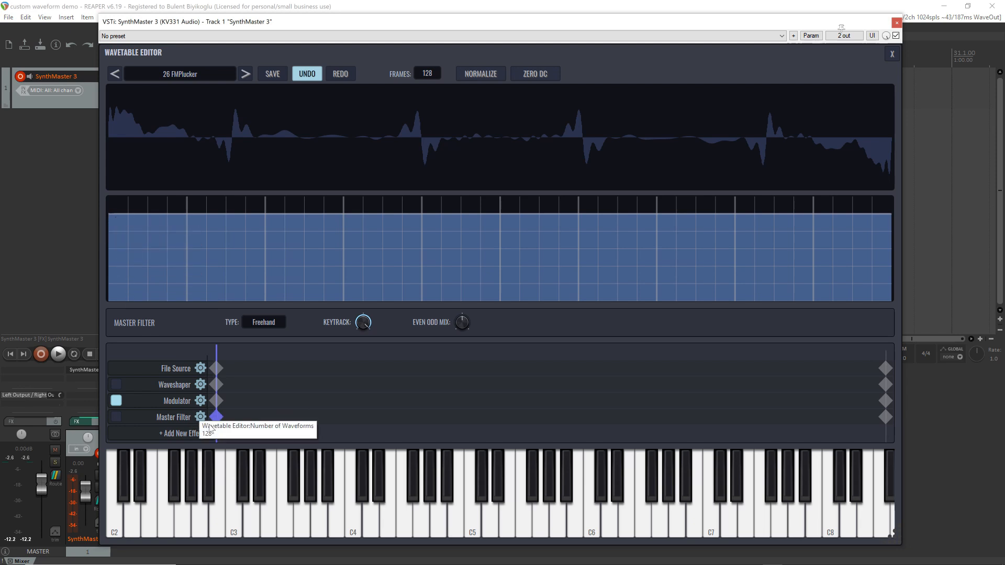
mouse_move(110, 218)
left_mouse_down()
mouse_move(309, 246)
mouse_move(476, 240)
mouse_move(538, 259)
mouse_move(584, 246)
mouse_move(675, 253)
mouse_move(841, 272)
mouse_move(908, 305)
left_mouse_up()
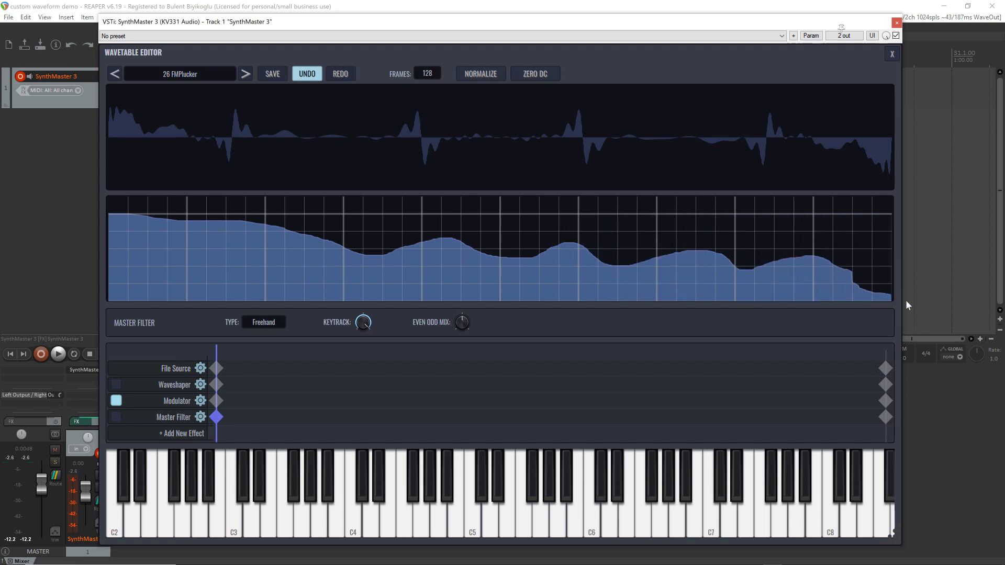
left_click(744, 267)
Draw a gently undulating curve around the reference line for the Master Filter's last keyframe, smoothing its early hump
left_click(885, 417)
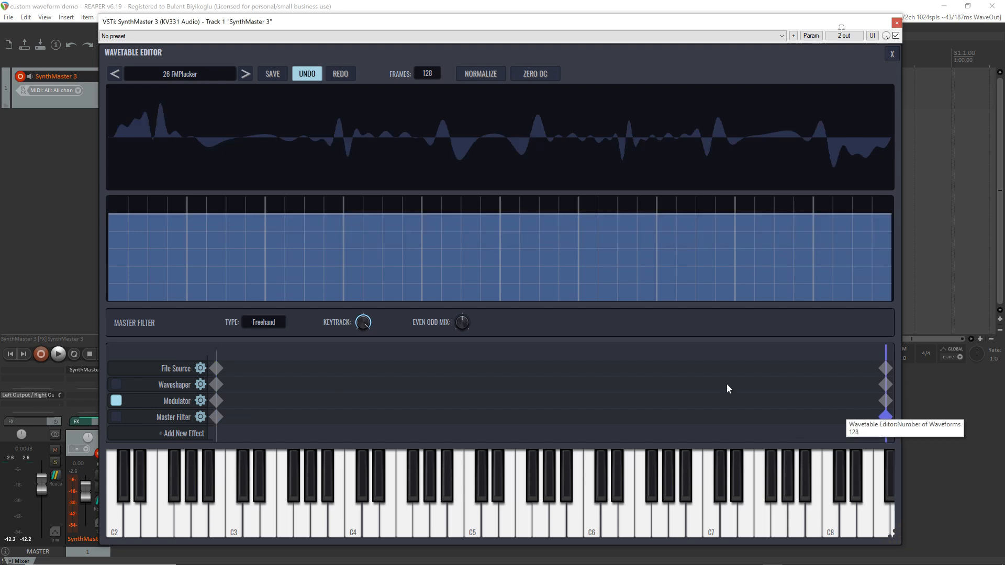
mouse_move(110, 210)
left_mouse_down()
mouse_move(708, 208)
mouse_move(747, 222)
mouse_move(734, 207)
mouse_move(778, 215)
mouse_move(829, 206)
mouse_move(915, 234)
left_mouse_up()
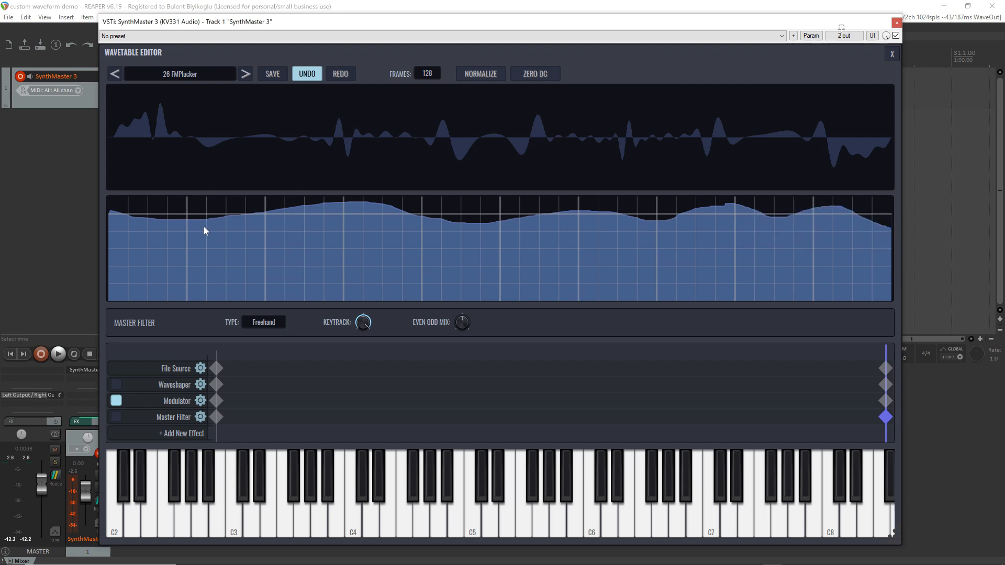
mouse_move(204, 230)
left_mouse_down()
mouse_move(207, 218)
mouse_move(328, 209)
mouse_move(504, 223)
left_mouse_up()
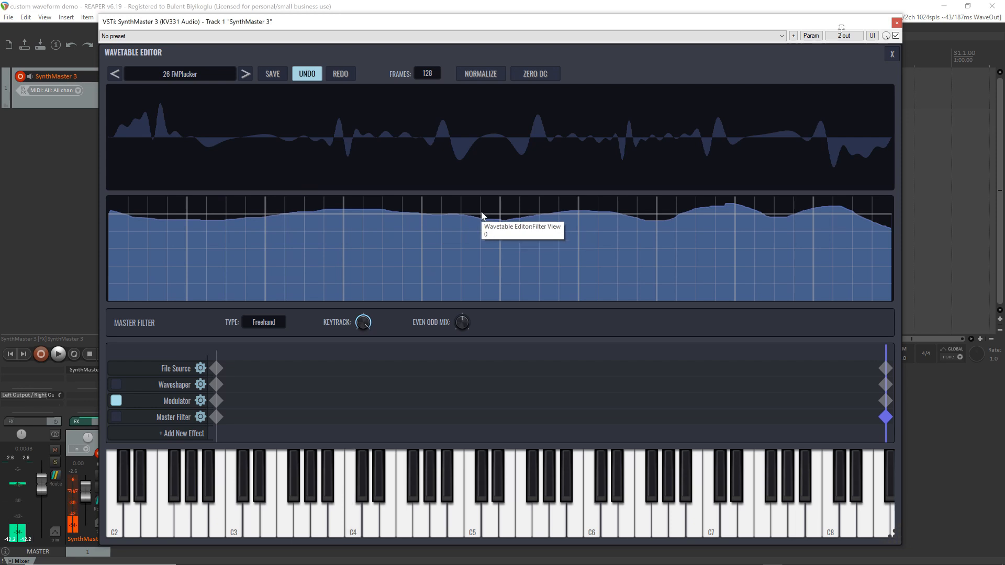
Sweep the waveform index from 0 to about 58 and back to 0 to preview the filter curve's interpolation
left_click_drag(885, 352, 216, 351)
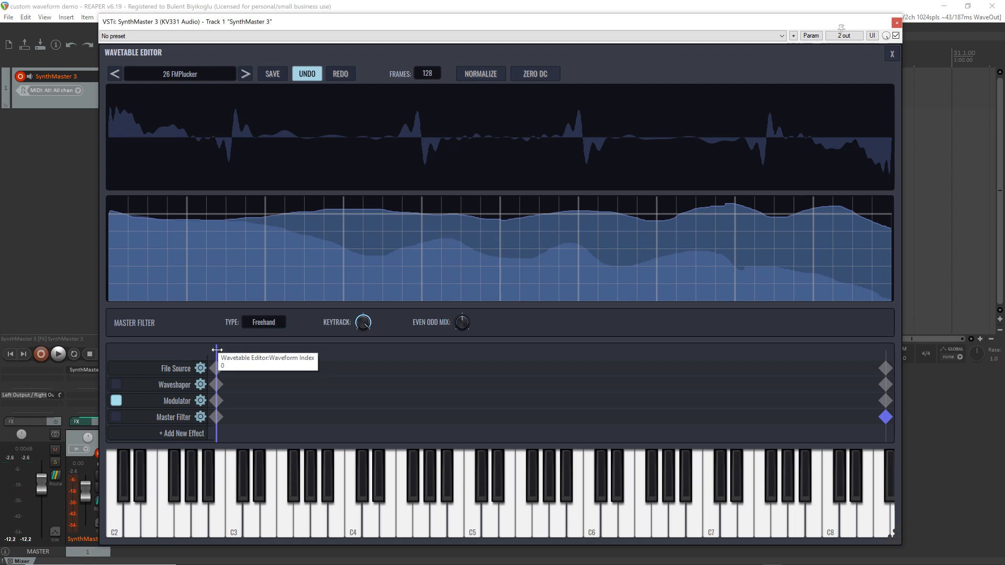
left_click_drag(216, 350, 348, 350)
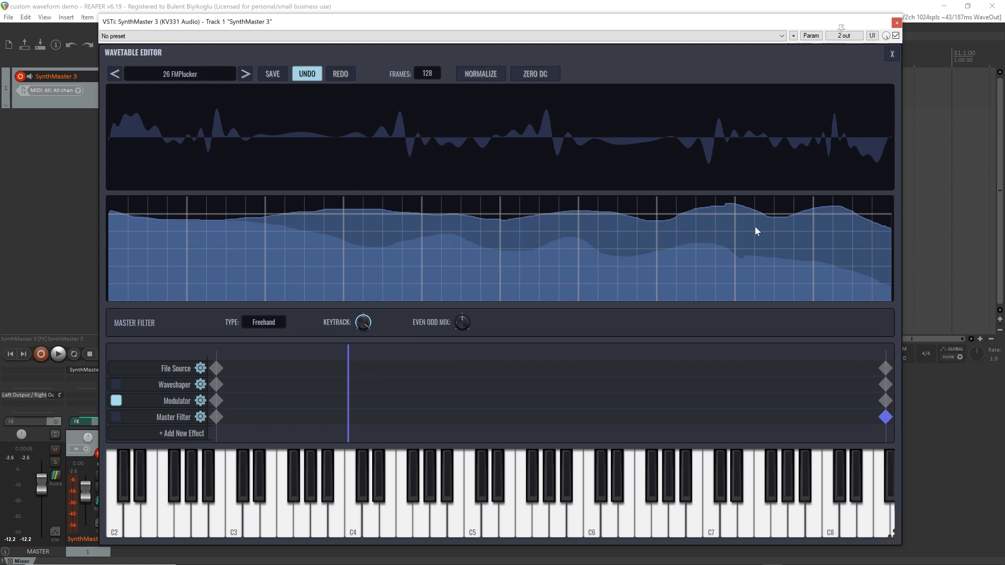
left_click_drag(347, 356, 525, 341)
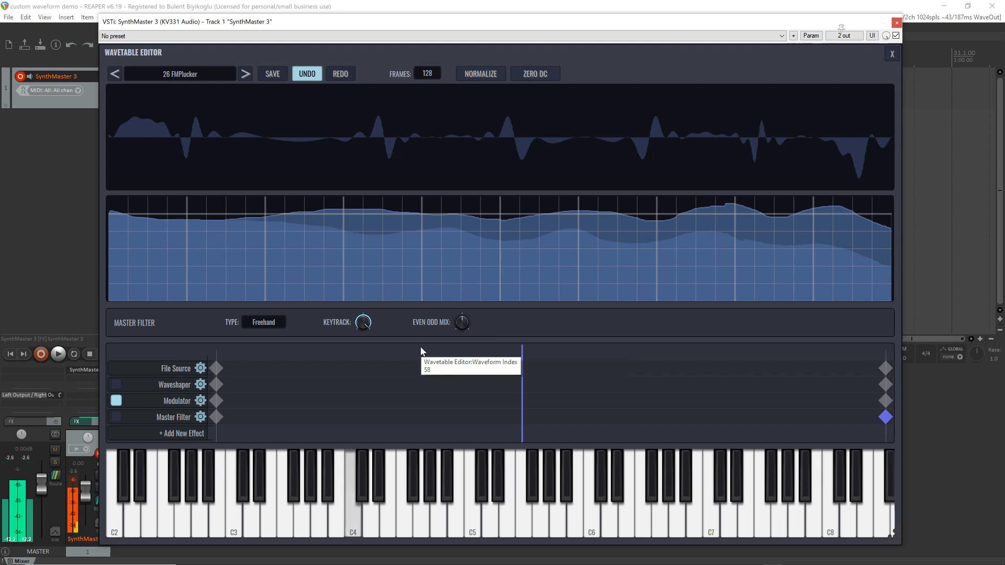
left_click_drag(520, 352, 216, 352)
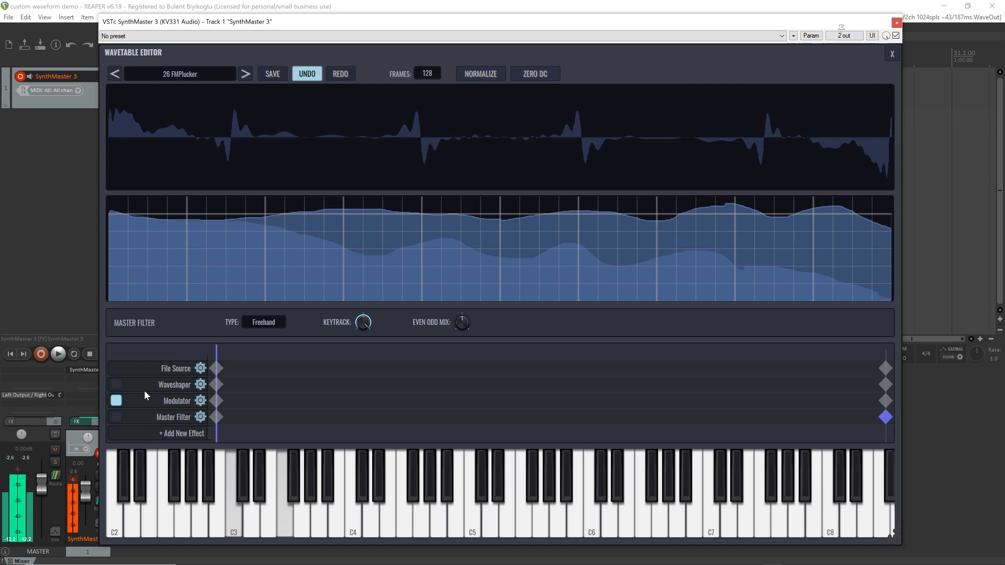
Raise the Even Odd Mix of the Master Filter's last keyframe, lower it on the first keyframe, and return to waveform index 0
left_click(463, 325)
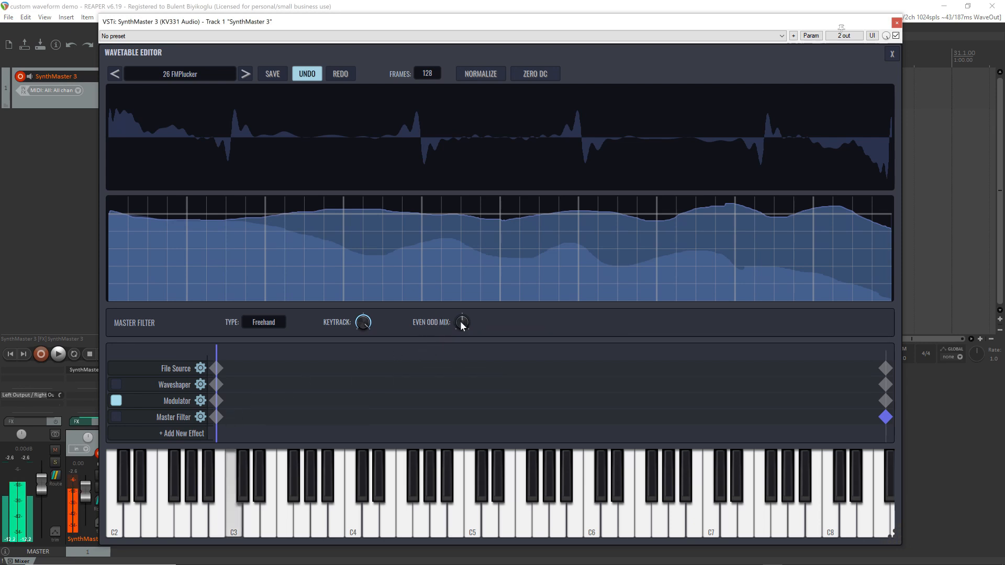
left_click_drag(462, 326, 457, 318)
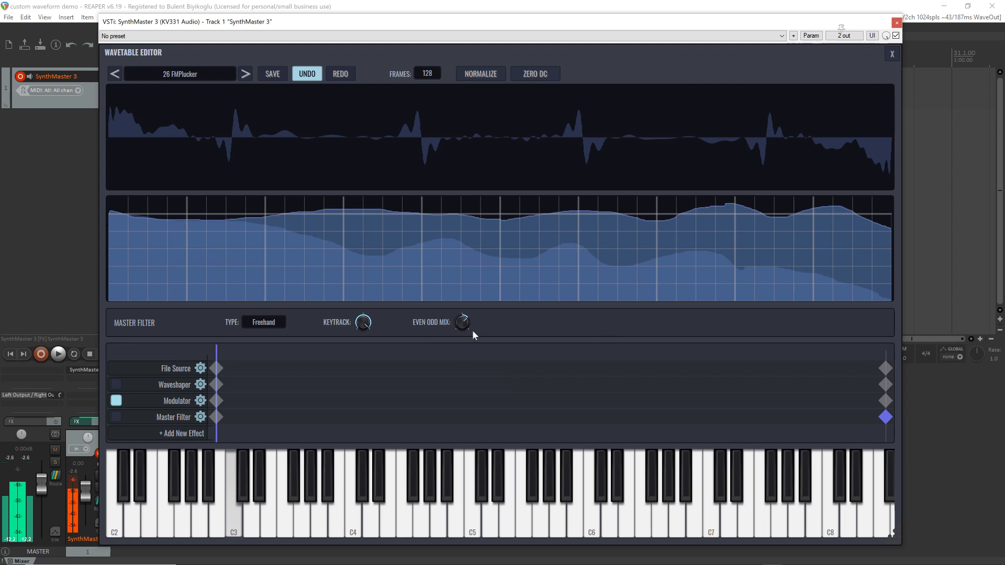
left_click(216, 418)
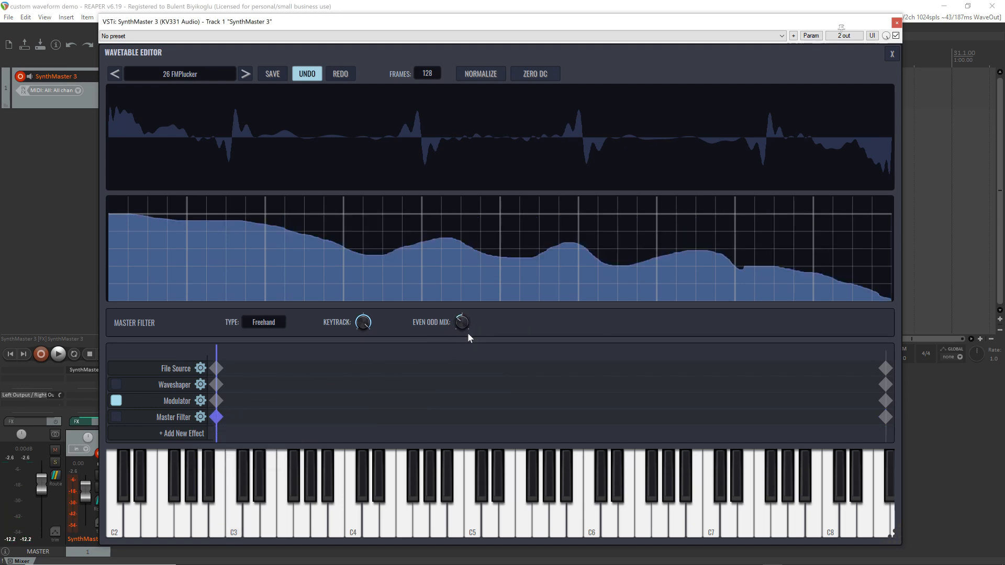
left_click_drag(301, 372, 215, 387)
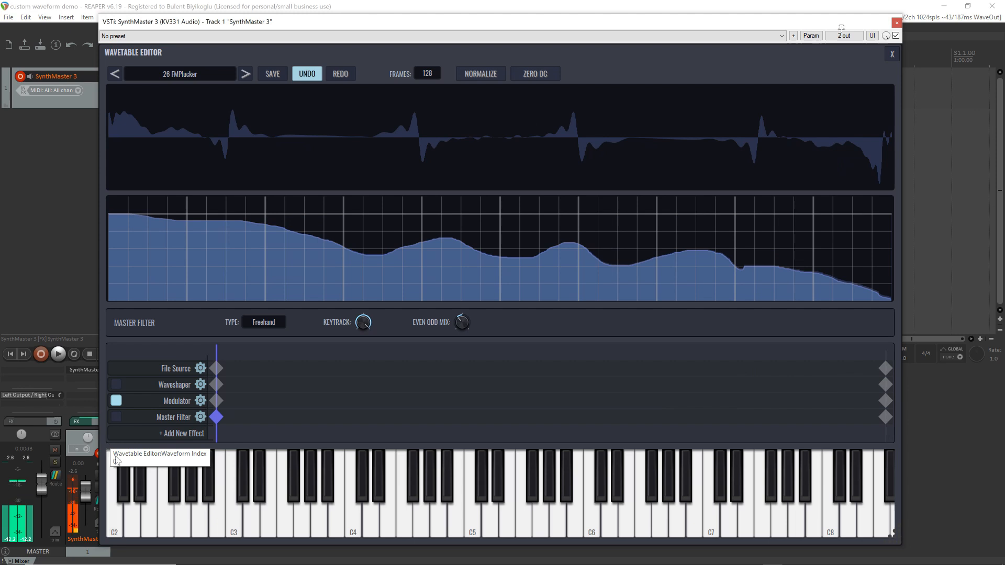
Enable the Master Filter, redraw its first keyframe's curve with several humps and lower Keytrack, and compare it with the filter bypassed
left_click(117, 417)
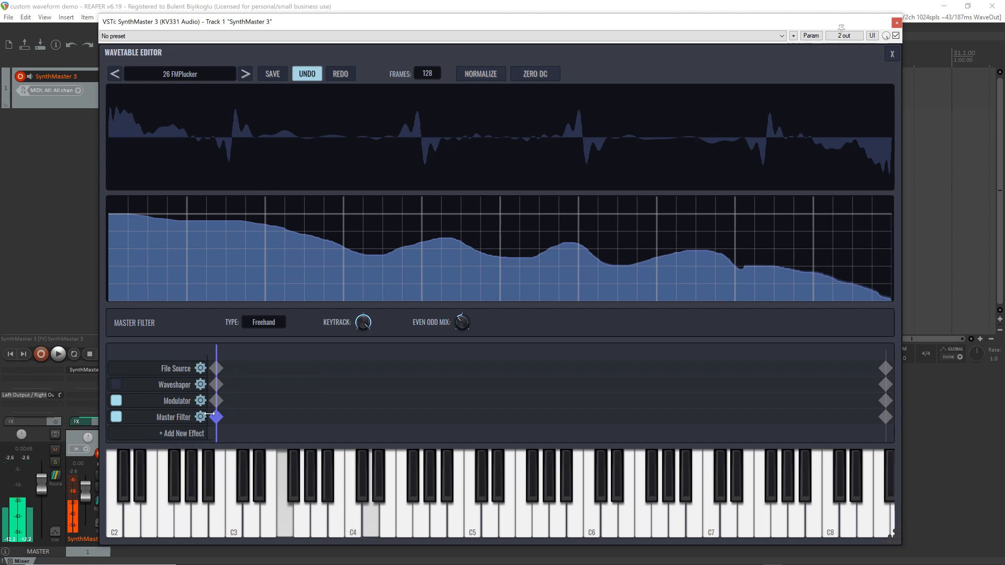
mouse_move(114, 219)
left_mouse_down()
mouse_move(219, 236)
mouse_move(362, 223)
mouse_move(426, 243)
mouse_move(540, 224)
mouse_move(592, 255)
mouse_move(635, 223)
mouse_move(726, 256)
mouse_move(794, 233)
mouse_move(858, 260)
mouse_move(903, 299)
left_mouse_up()
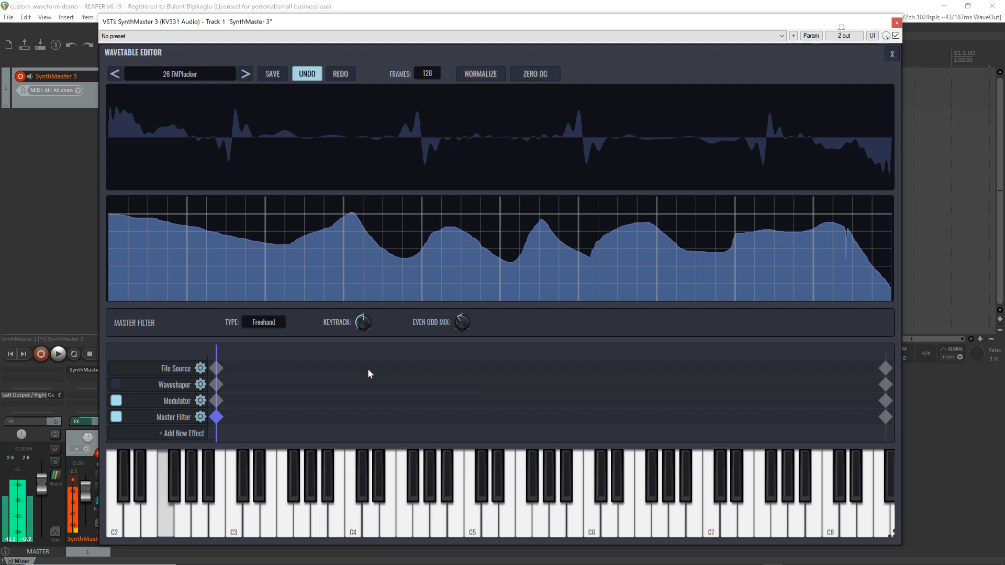
left_click(117, 417)
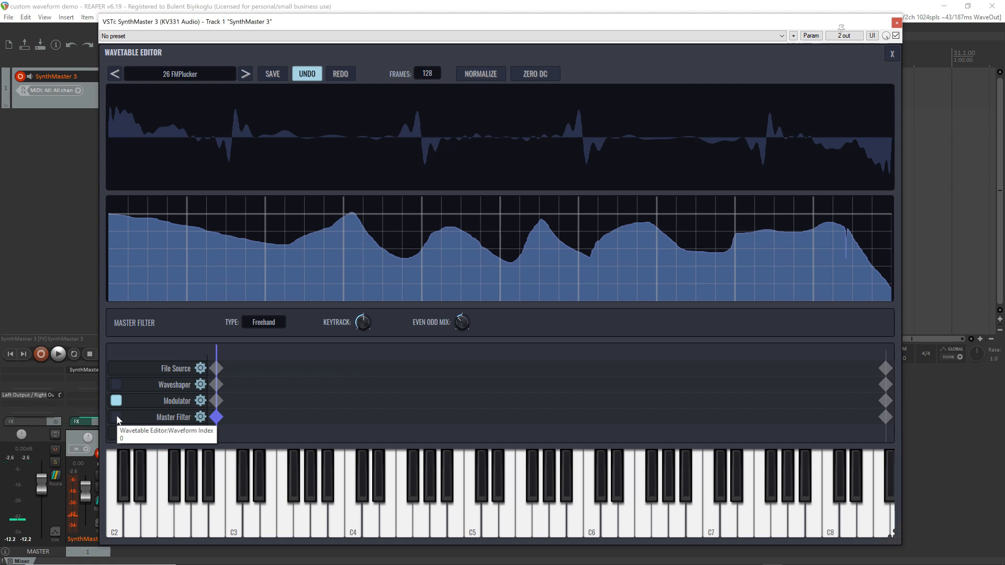
left_click(116, 418)
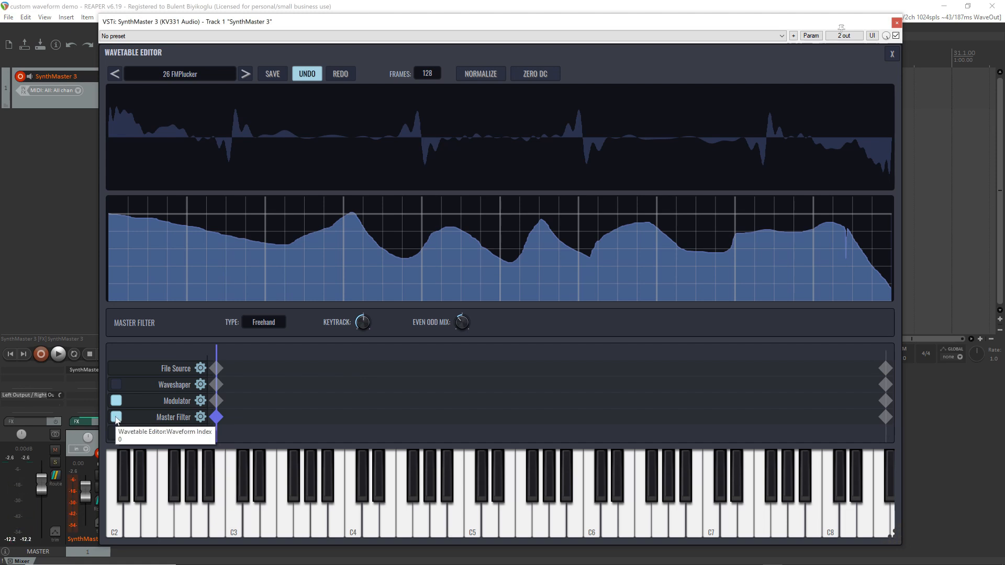
Bypass the Master Filter and the Modulator, look over the available effects, and delete the Modulator effect
left_click(116, 401)
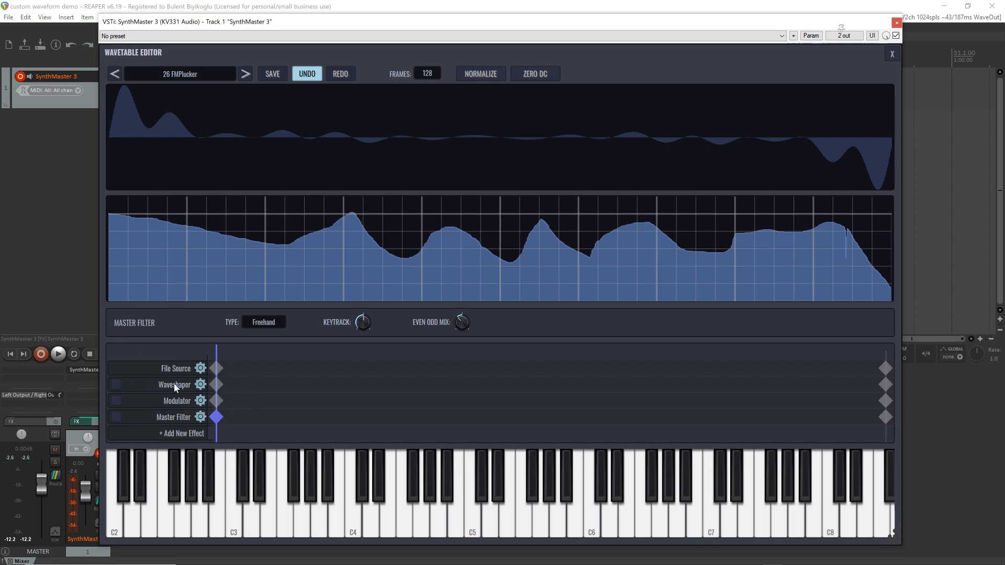
left_click(189, 436)
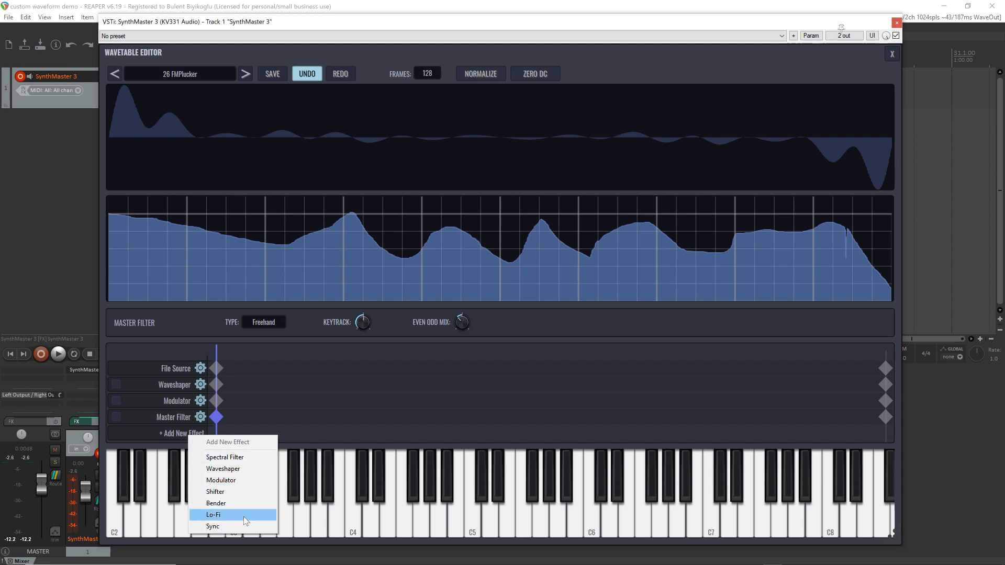
left_click(305, 326)
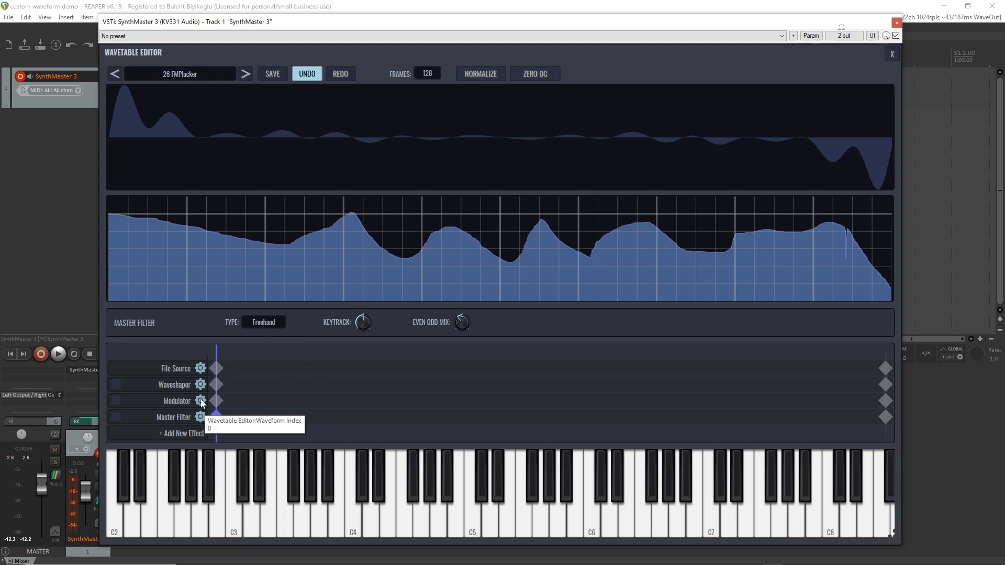
right_click(201, 417)
left_click(235, 418)
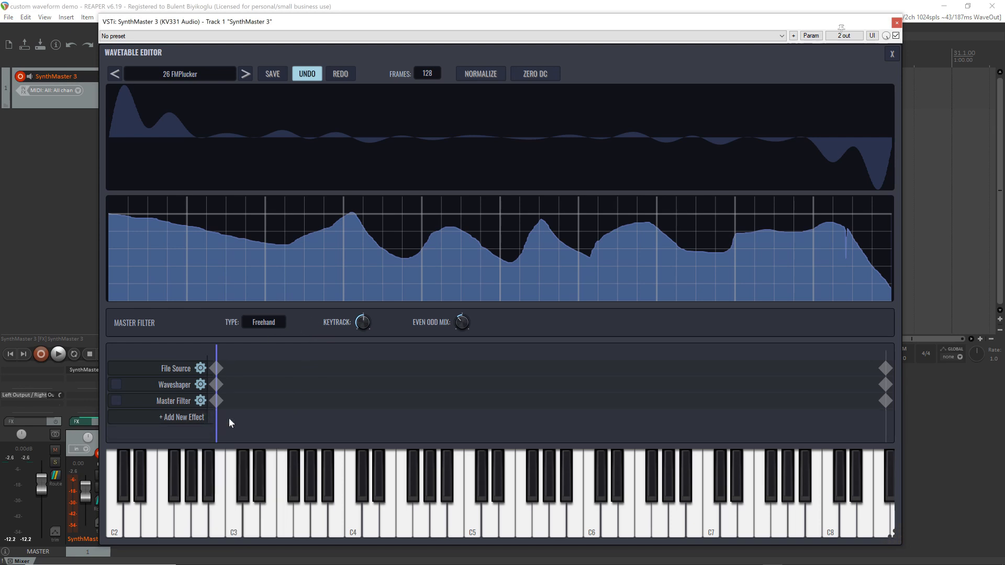
Add a Shifter effect to the wavetable's effect chain and open the settings of its first keyframe
left_click(185, 419)
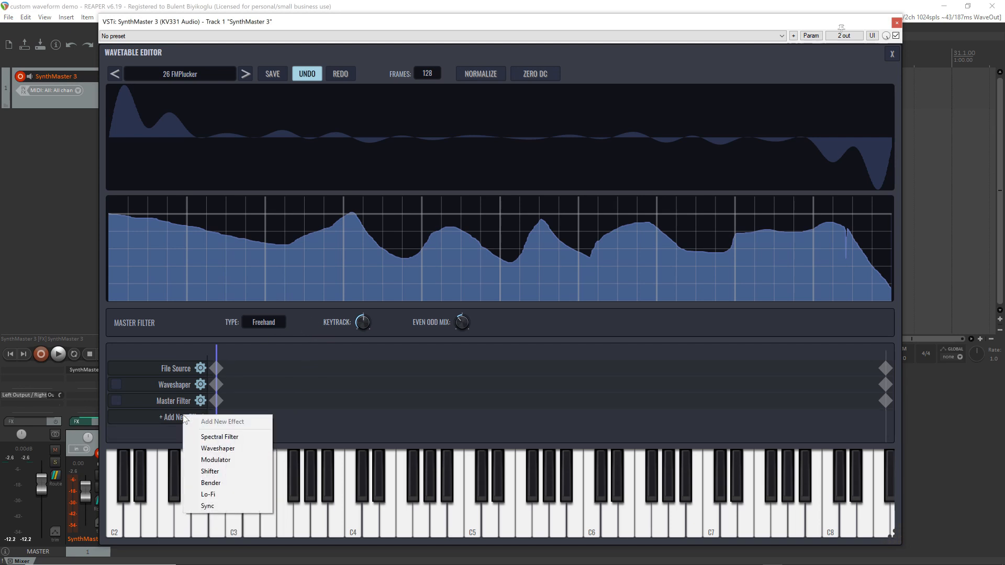
left_click(219, 474)
left_click(217, 401)
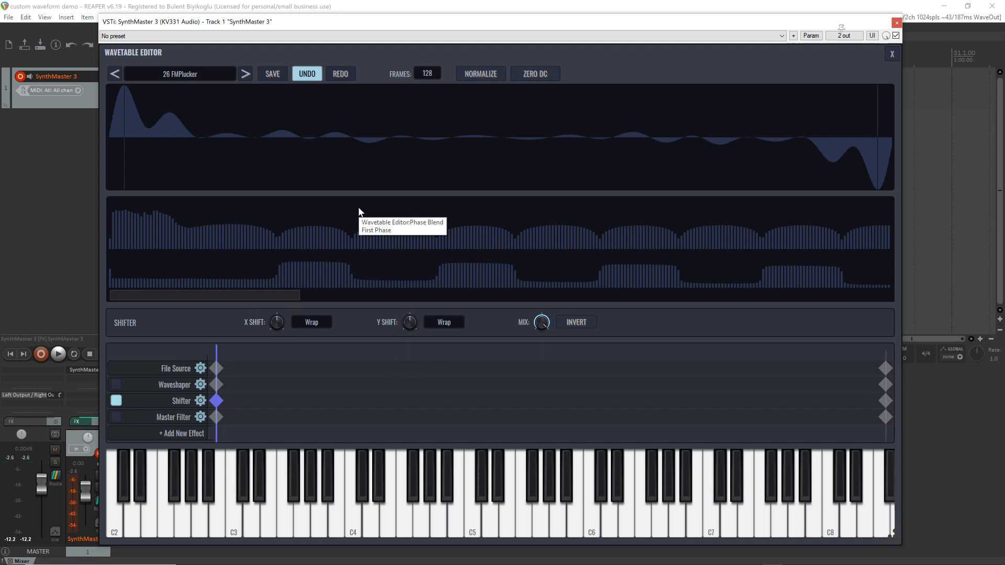
Set the Shifter's X Shift type to Wrap and its Y Shift type to Invert
left_click(315, 323)
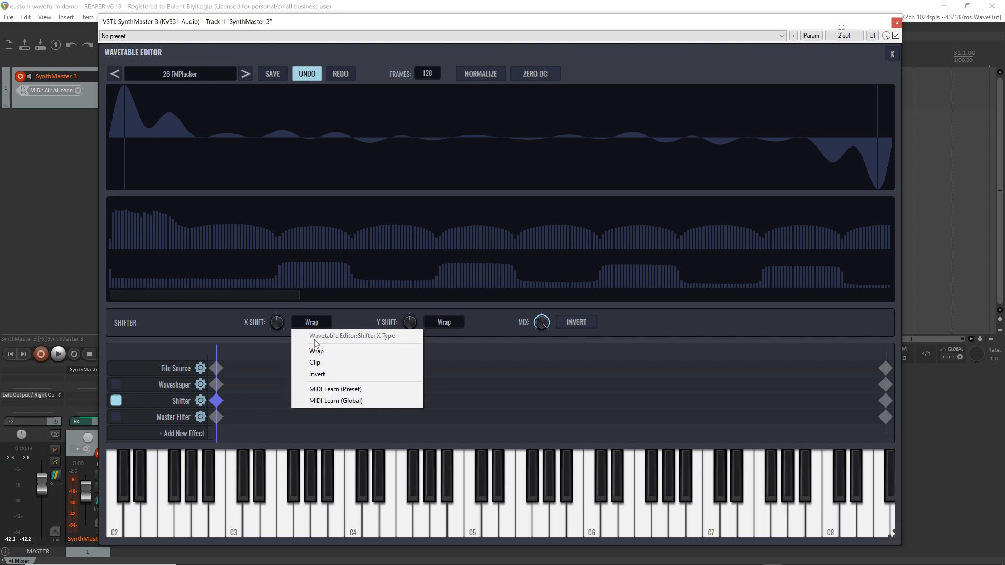
left_click(335, 361)
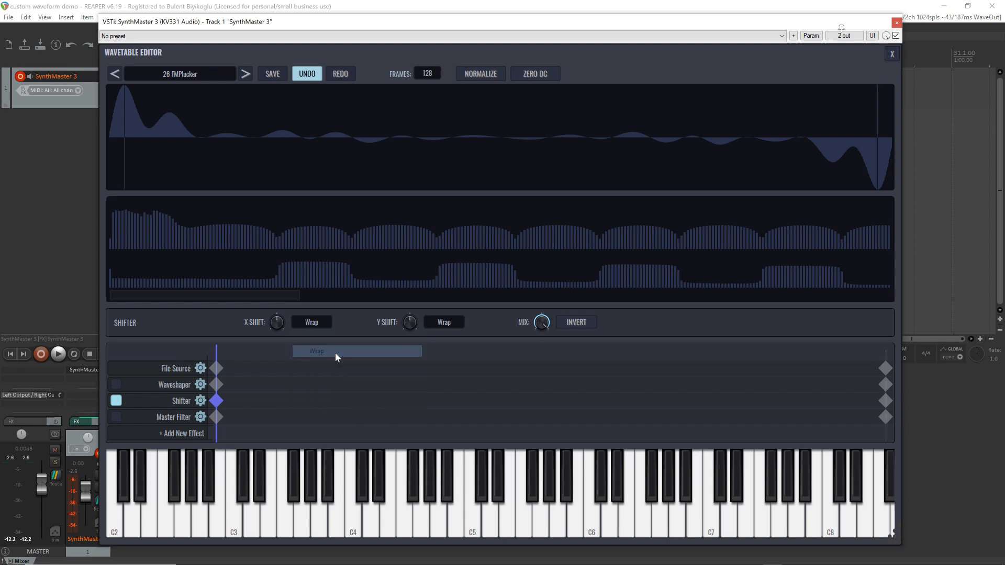
left_click(439, 324)
left_click(449, 374)
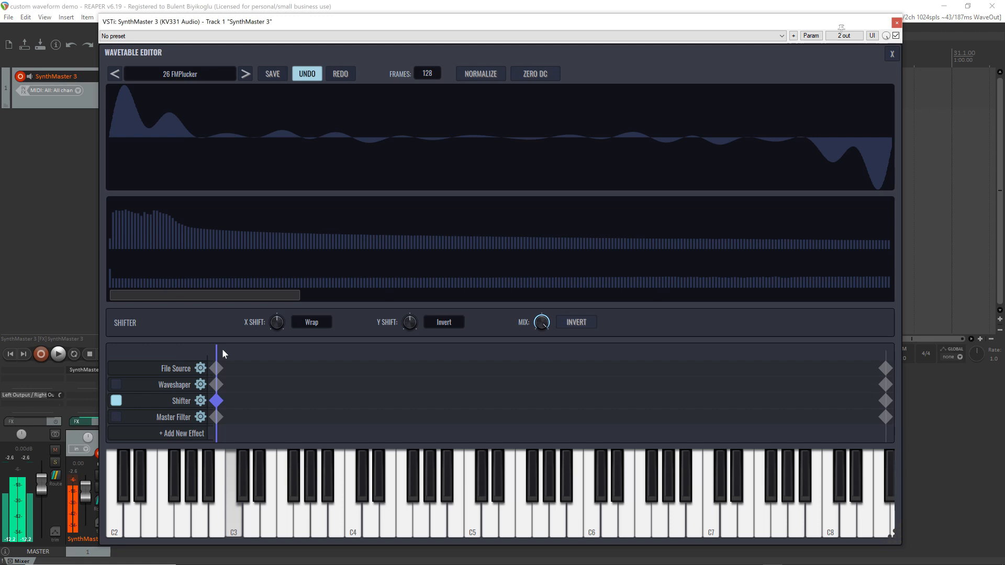
Raise the X Shift and Y Shift amounts on the Shifter's last keyframe
left_click(886, 401)
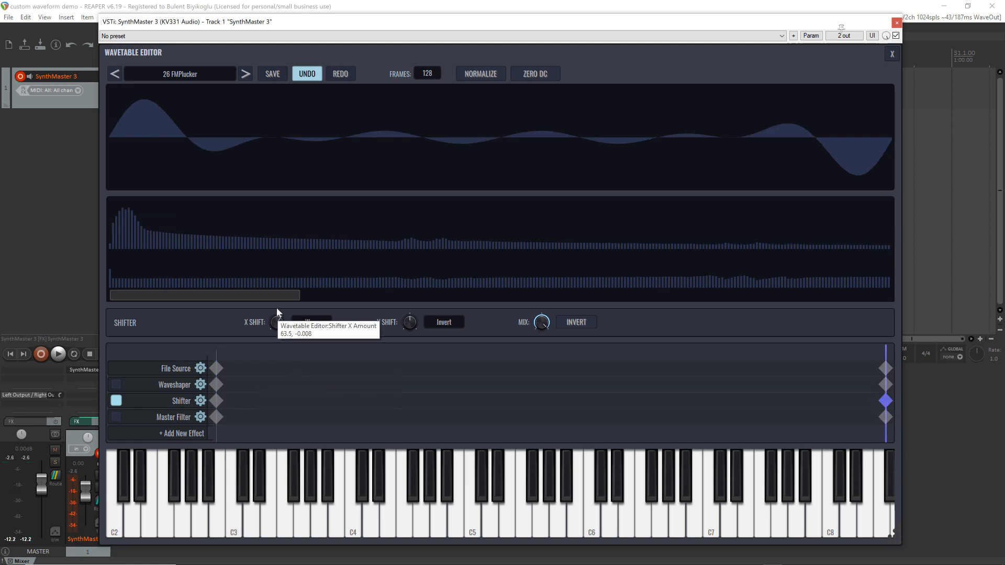
left_click_drag(276, 307, 348, 327)
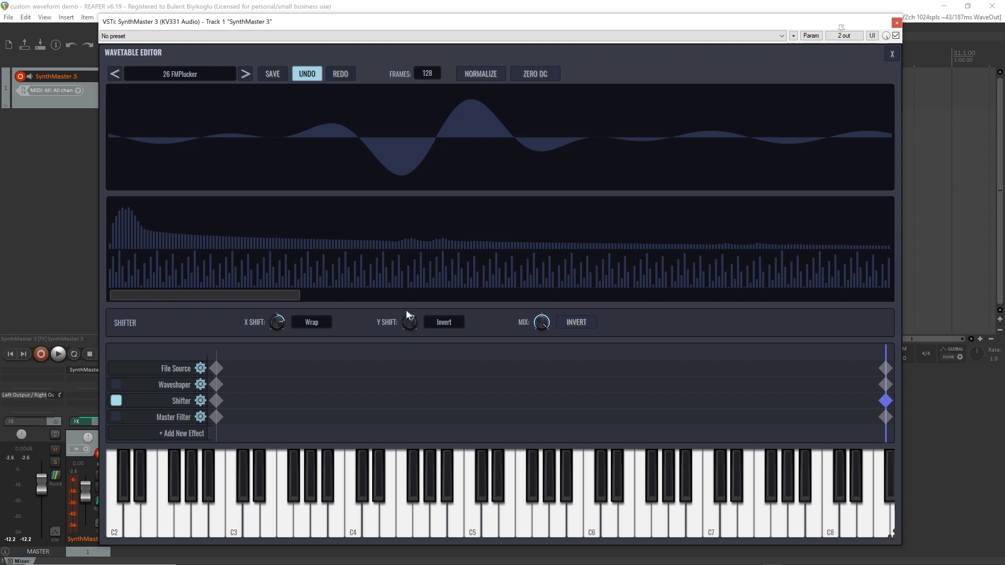
left_click_drag(402, 304, 402, 304)
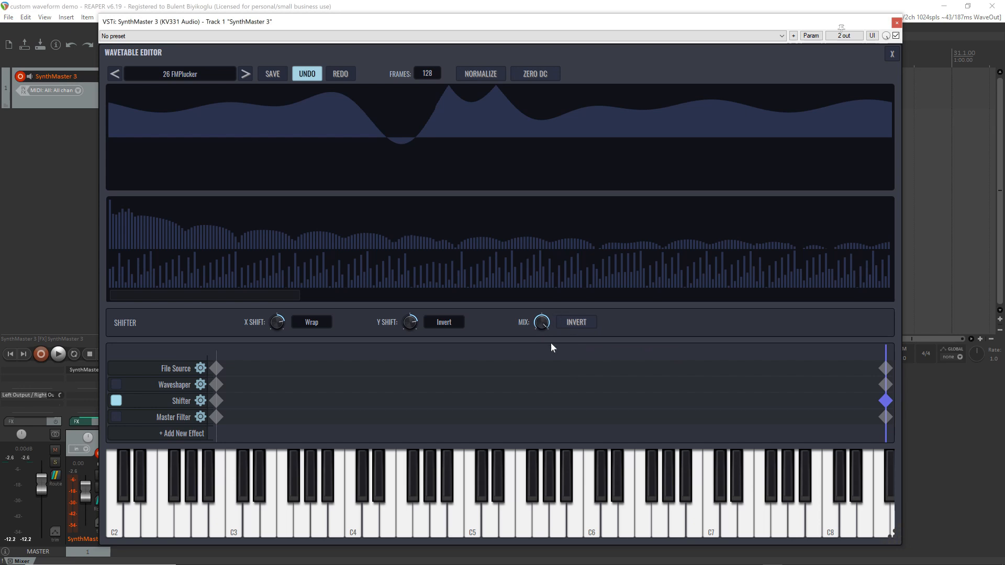
Lower the Shifter's Mix to minimum on its first keyframe and sweep the waveform index to preview the transition, returning to 0
mouse_move(543, 326)
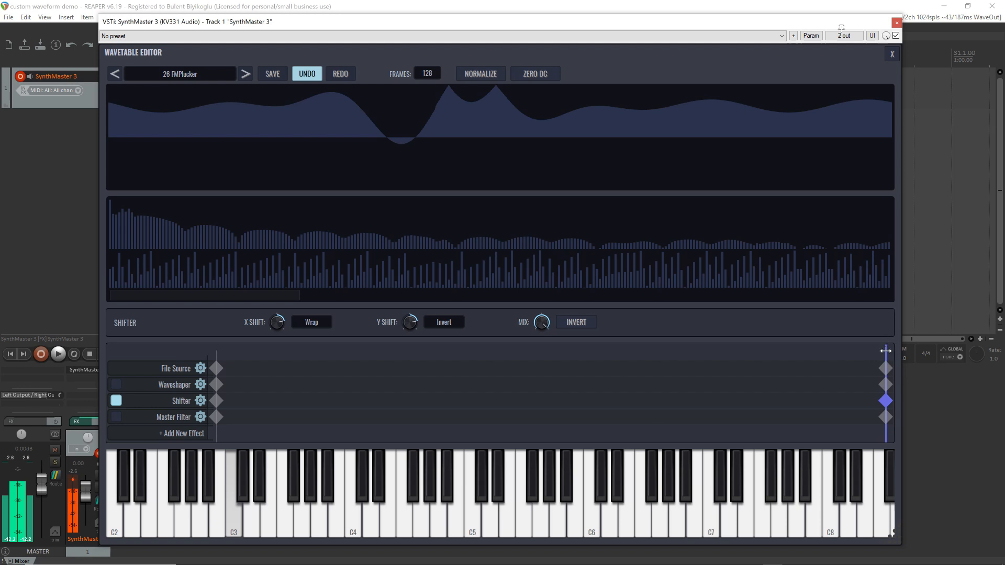
left_click_drag(847, 354, 116, 432)
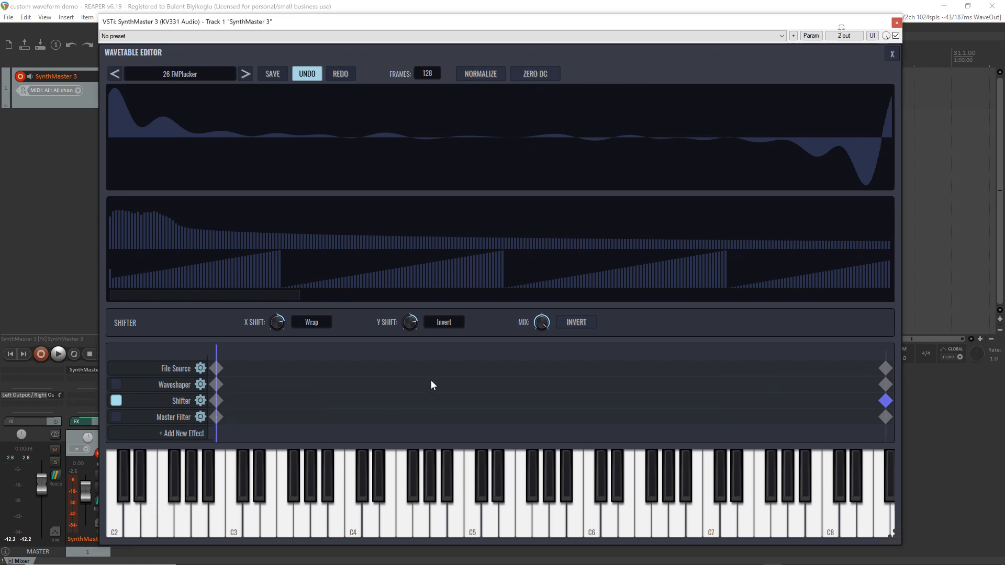
left_click(217, 401)
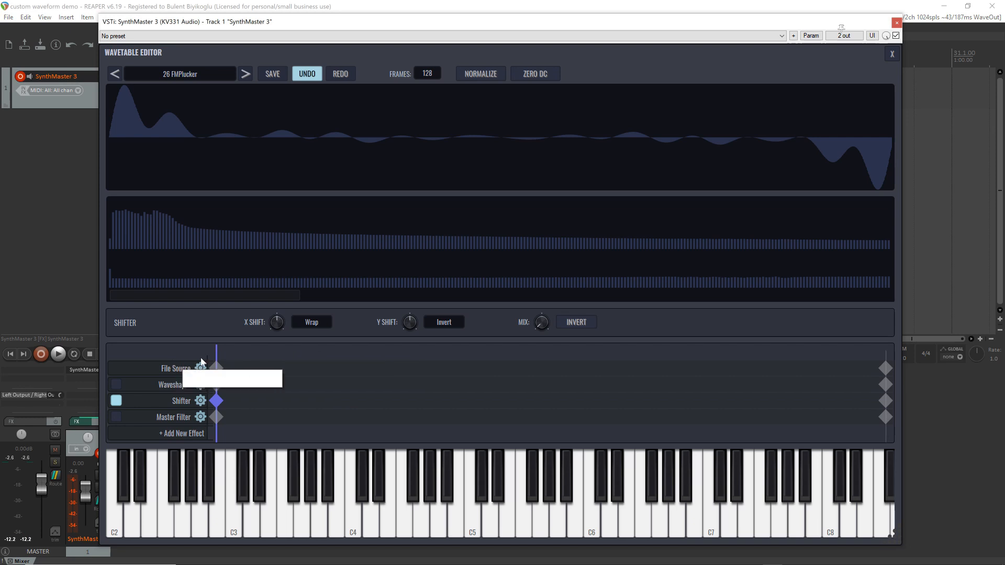
left_click_drag(225, 354, 152, 403)
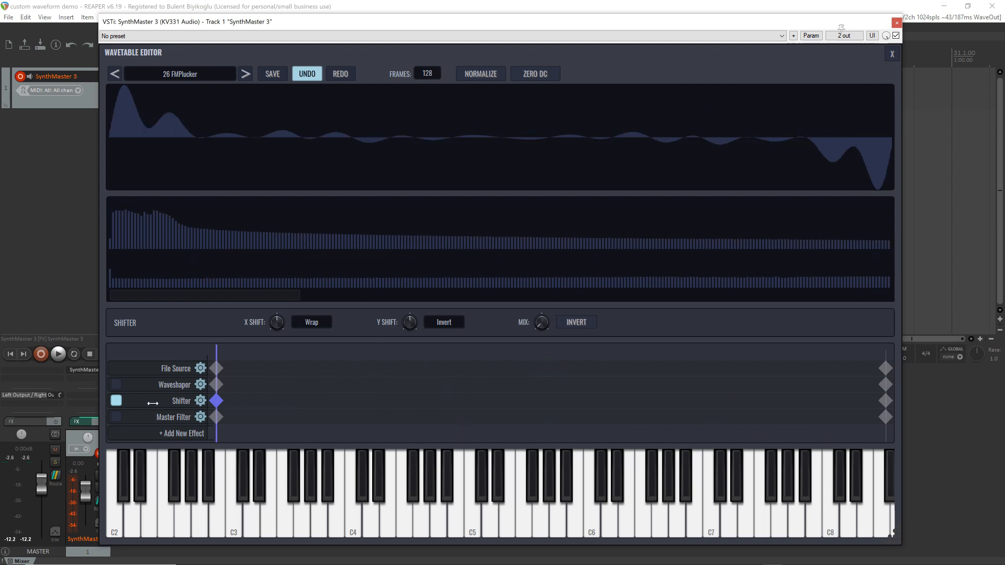
Set both the X Shift and Y Shift types to Clip and sweep the waveform index to preview the effect, returning to 0
left_click(316, 323)
left_click(314, 363)
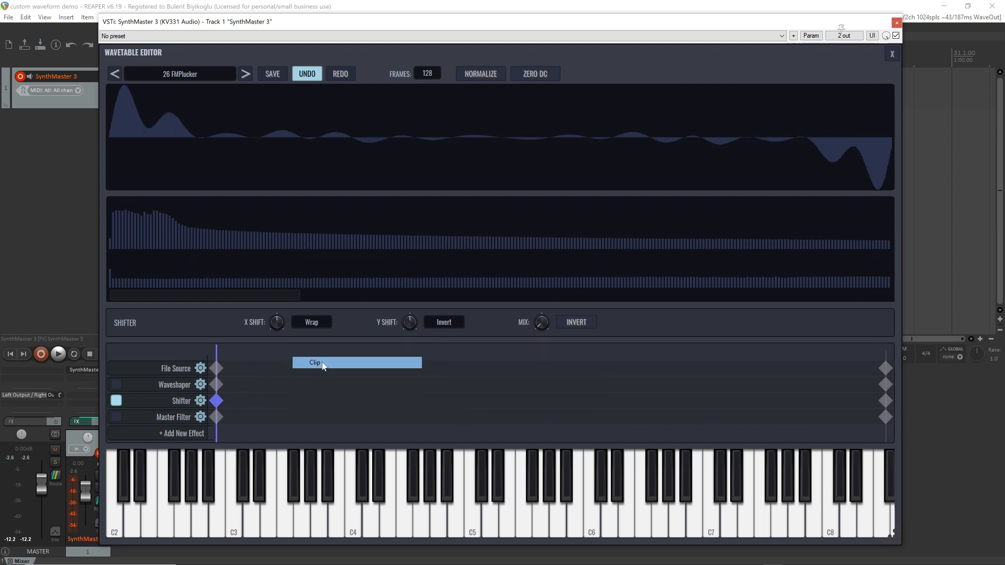
left_click(444, 323)
left_click(448, 362)
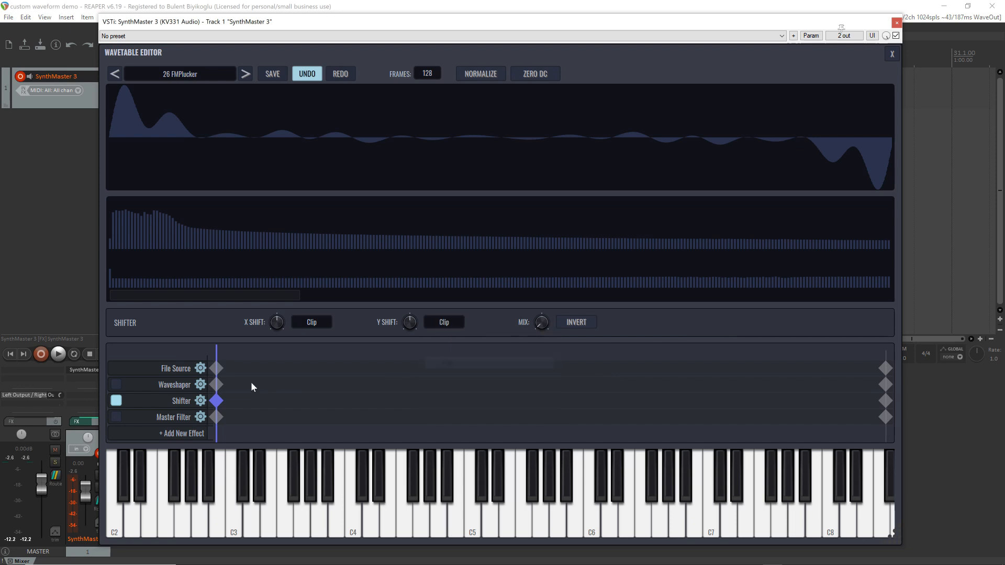
left_click_drag(221, 353, 173, 363)
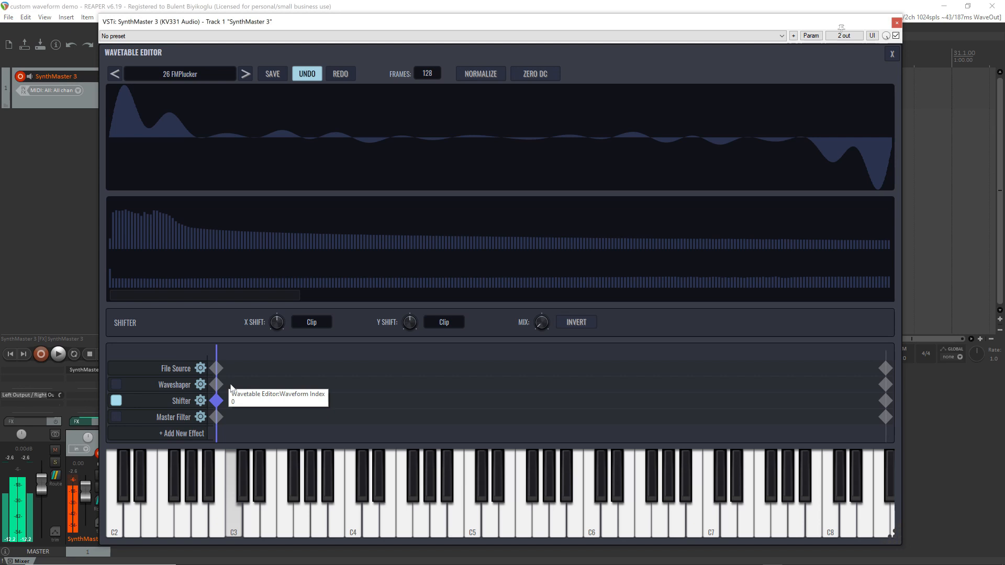
Set both the X Shift and Y Shift types of the Shifter to Invert
left_click(316, 325)
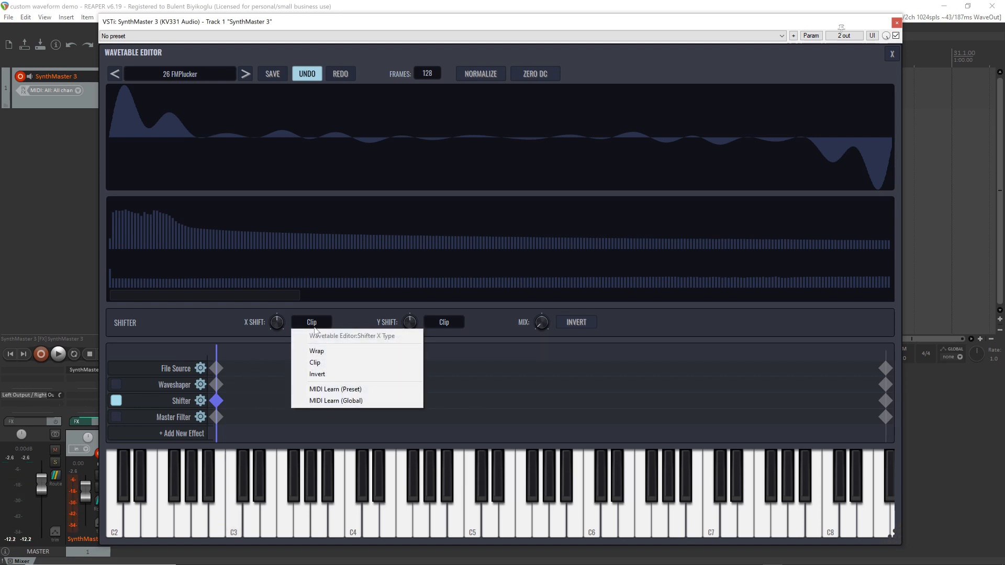
left_click(328, 375)
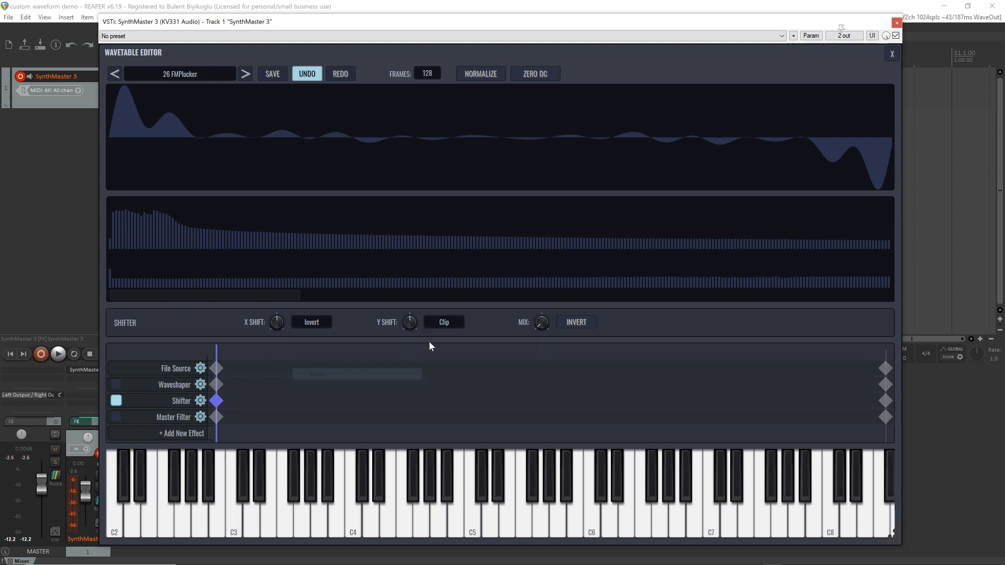
left_click(451, 323)
left_click(460, 374)
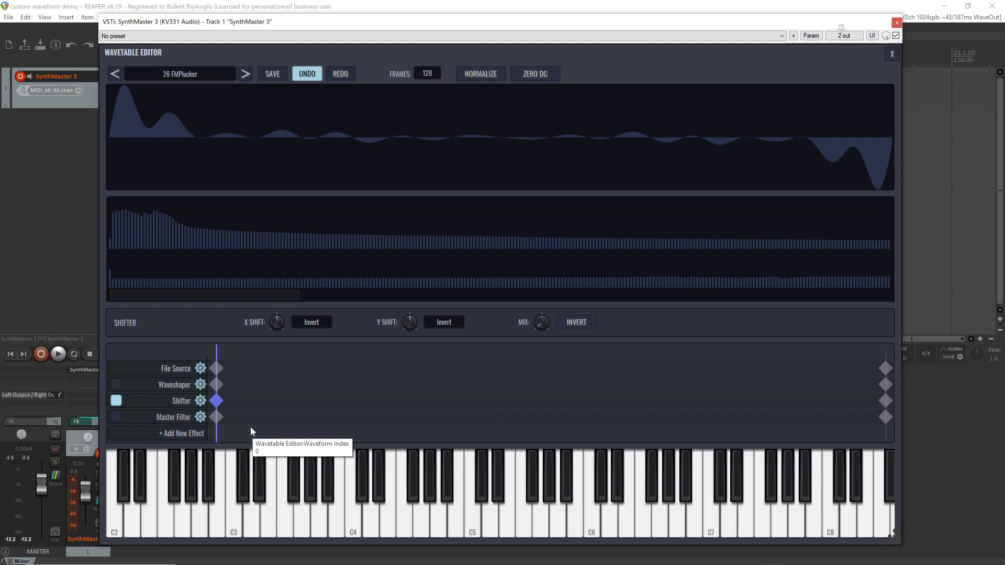
Replace the Shifter effect with a Bender effect and lower the Bender's Mix to minimum on its first keyframe
left_click(202, 402)
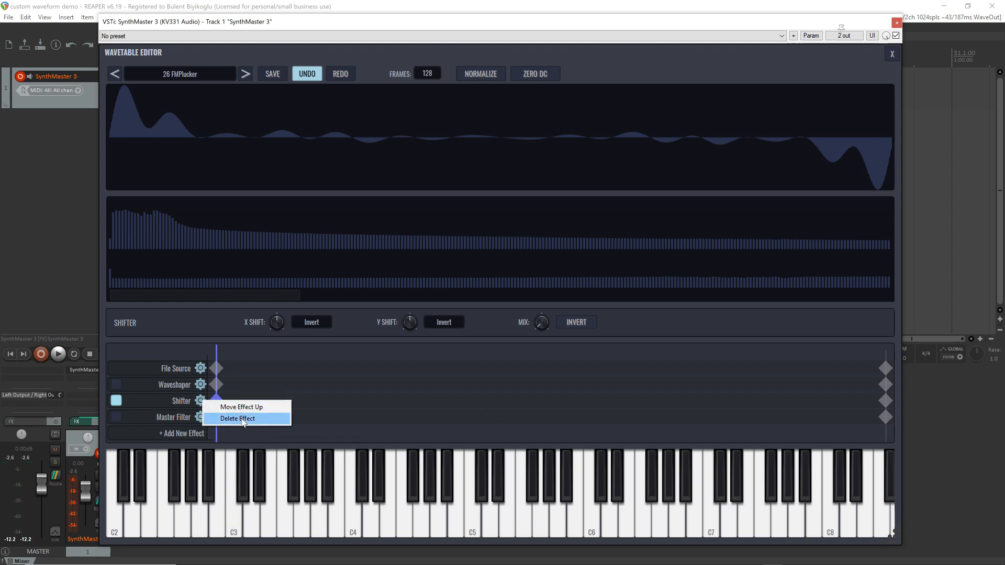
left_click(222, 419)
left_click(194, 417)
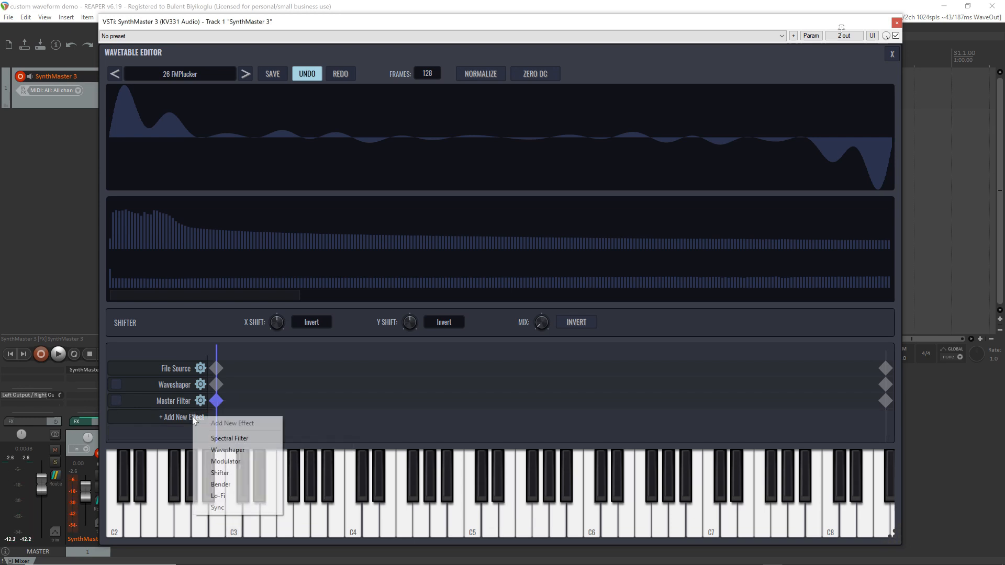
left_click(243, 485)
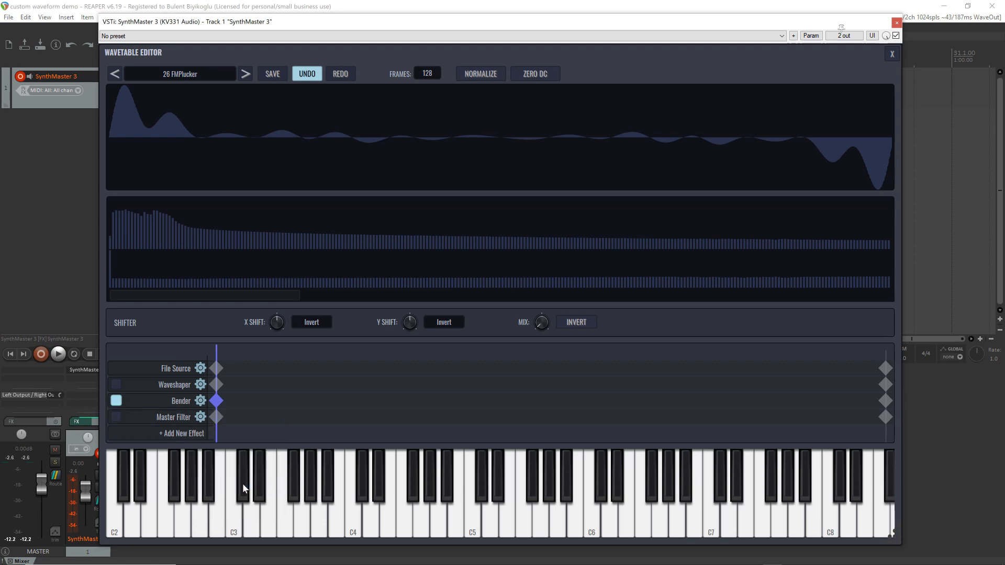
left_click(216, 402)
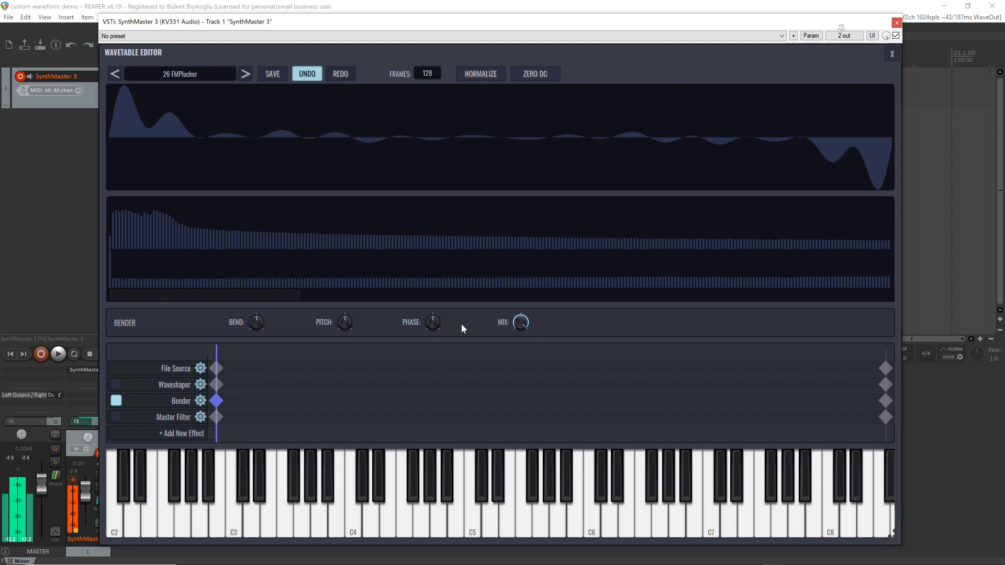
left_click_drag(522, 325, 552, 526)
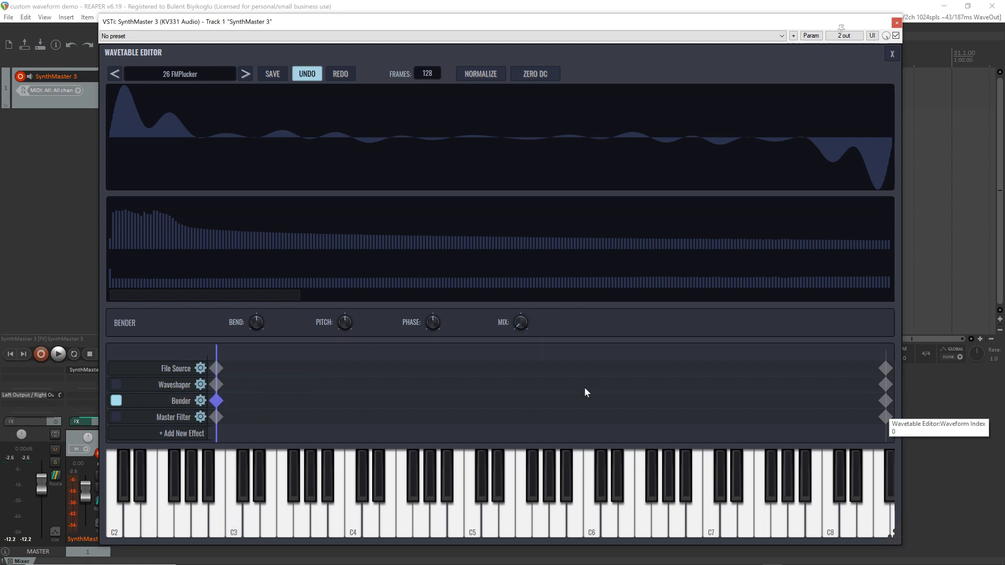
Raise the Bend, Pitch and Phase amounts on the Bender's last keyframe
left_click(886, 401)
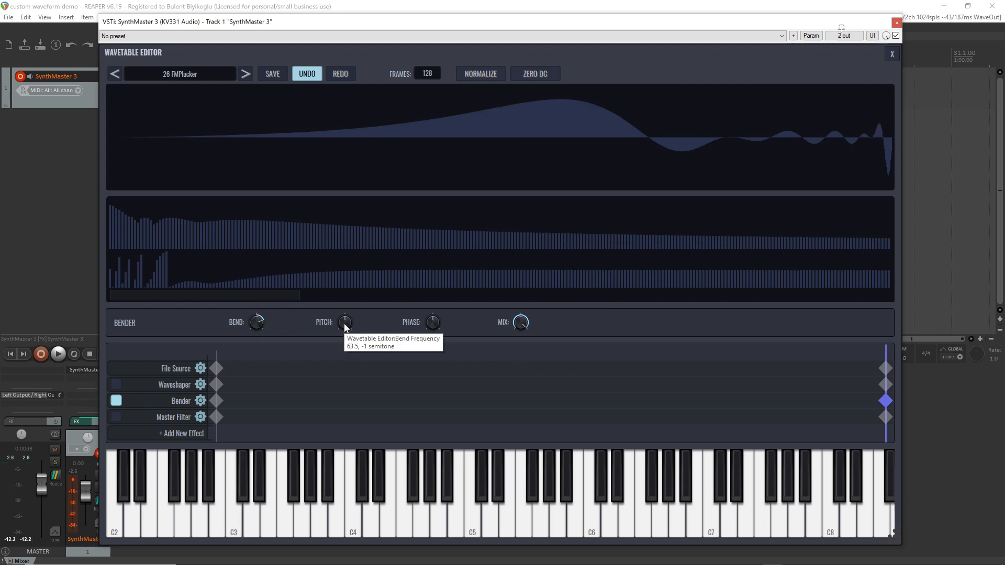
scroll(345, 322, "up", 2)
scroll(345, 323, "down", 2)
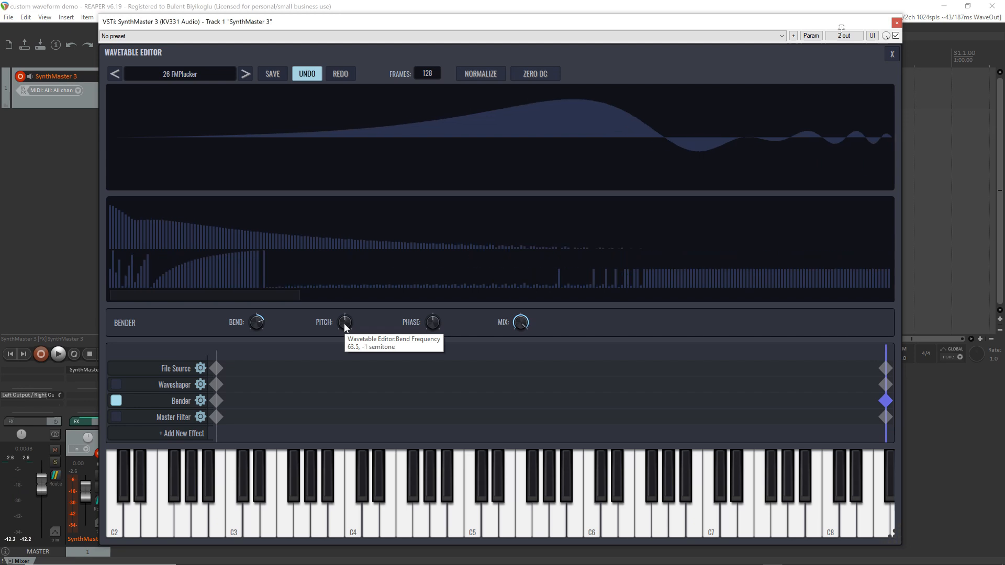
scroll(345, 327, "up", 13)
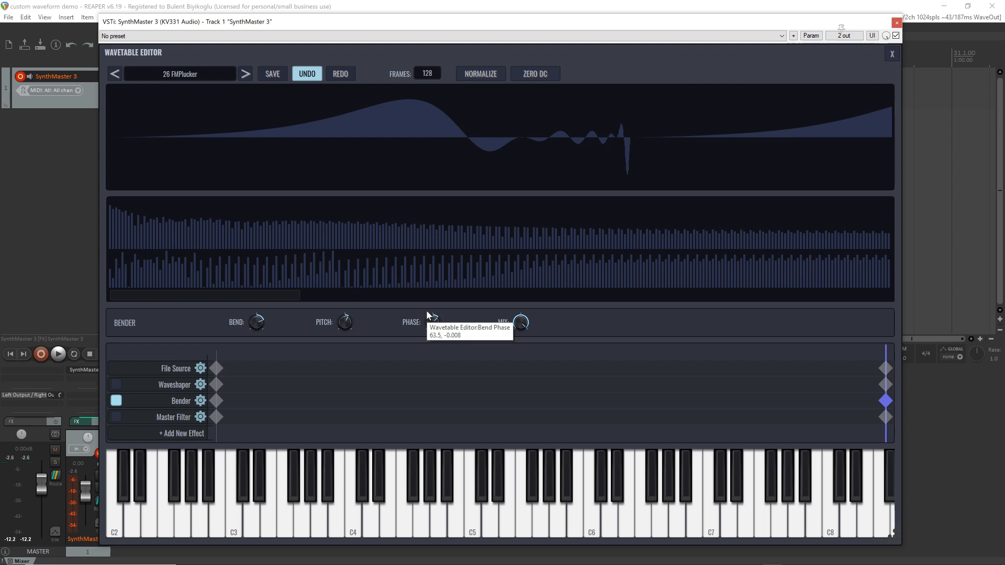
scroll(428, 320, "up", 3)
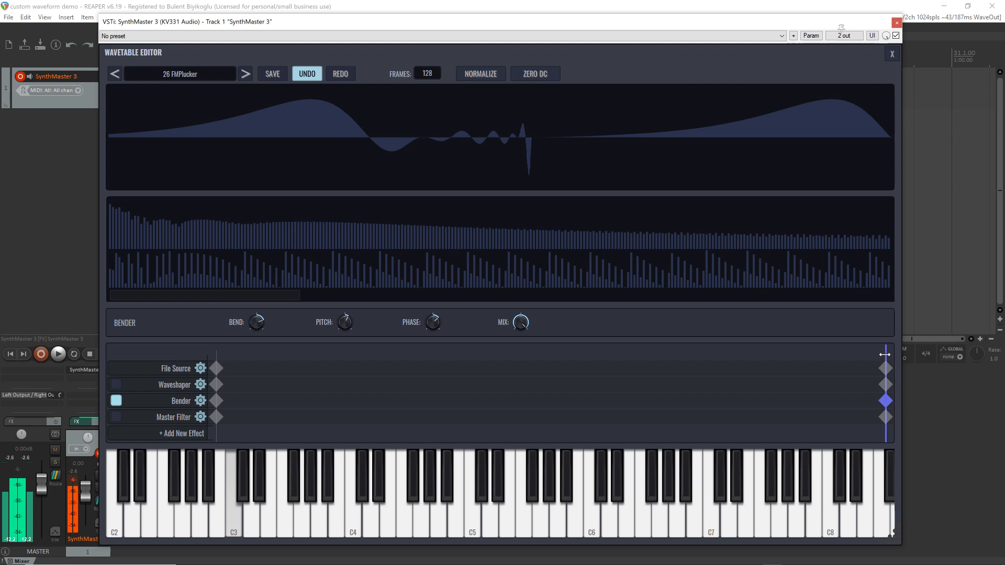
Sweep the waveform index back to 0 to preview the Bender, and switch the Master Filter on and off for comparison
mouse_move(885, 356)
left_mouse_down()
mouse_move(221, 351)
mouse_move(88, 394)
left_mouse_up()
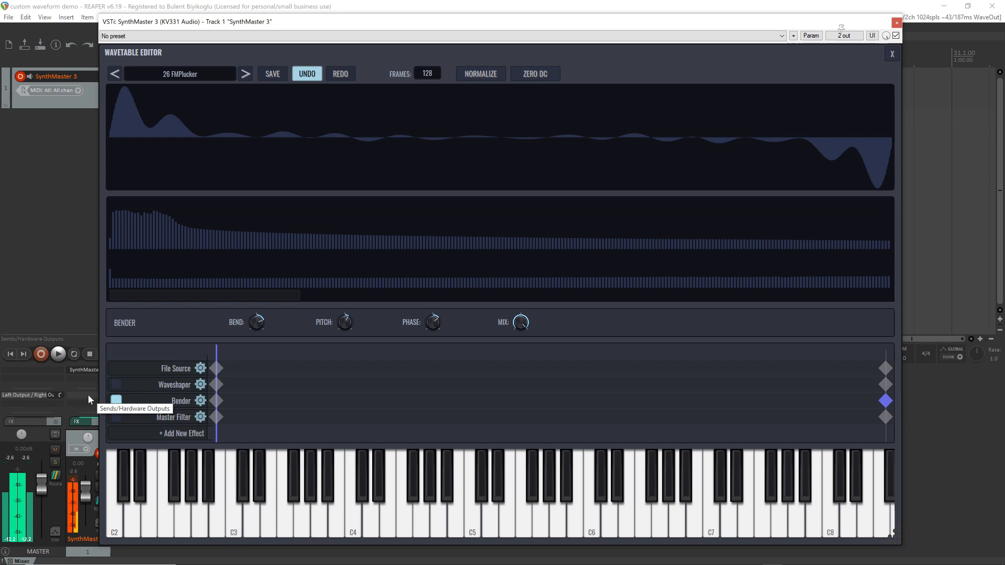
left_click(118, 420)
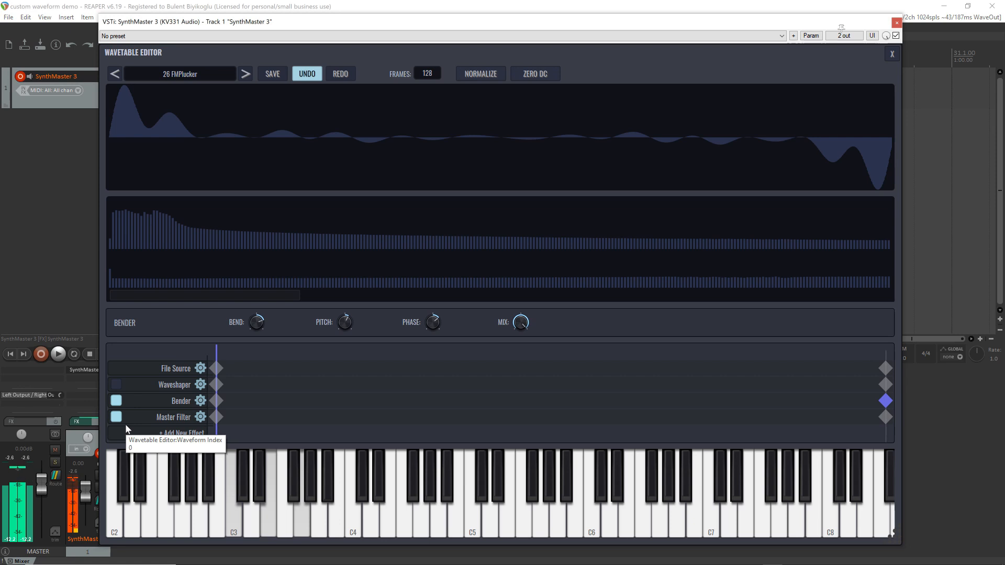
left_click(116, 418)
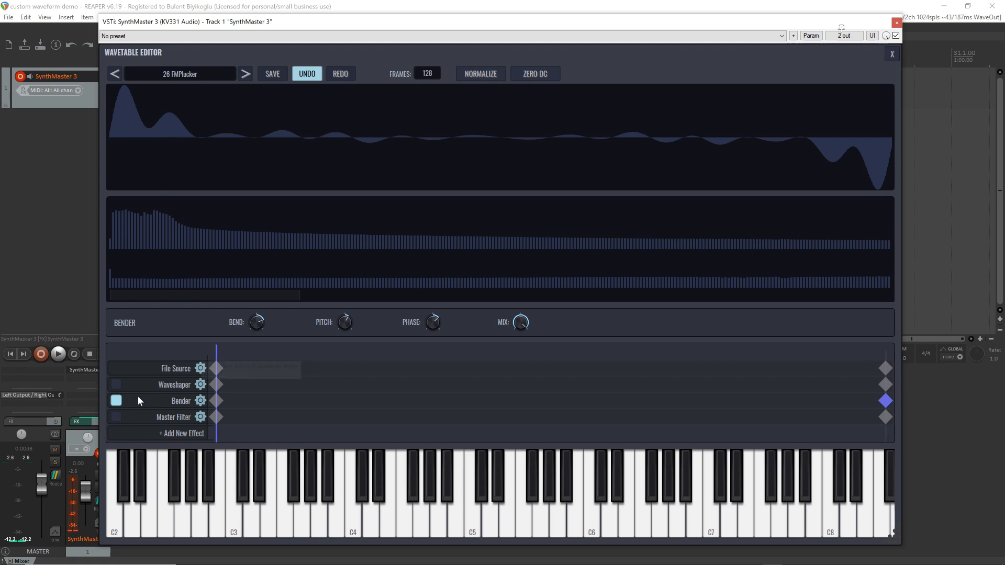
Replace the Bender effect with a Lo-Fi effect and lower its Mix to minimum on the first keyframe
left_click(200, 401)
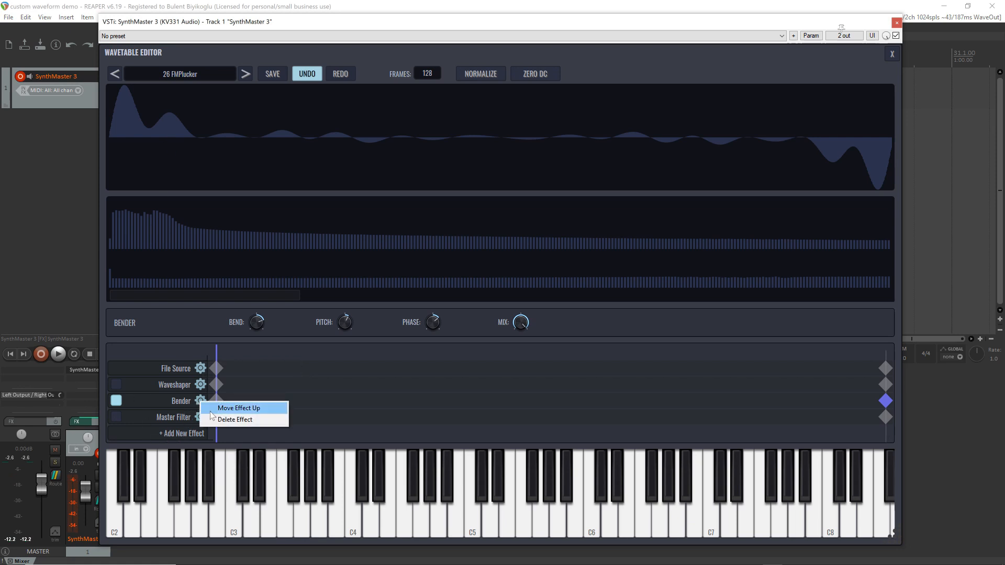
left_click(223, 419)
left_click(189, 418)
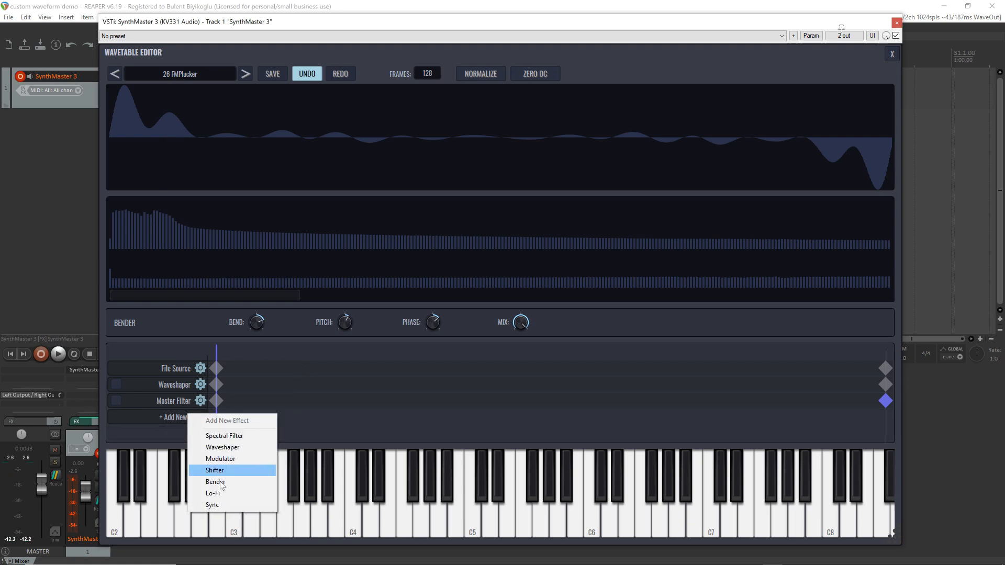
left_click(231, 494)
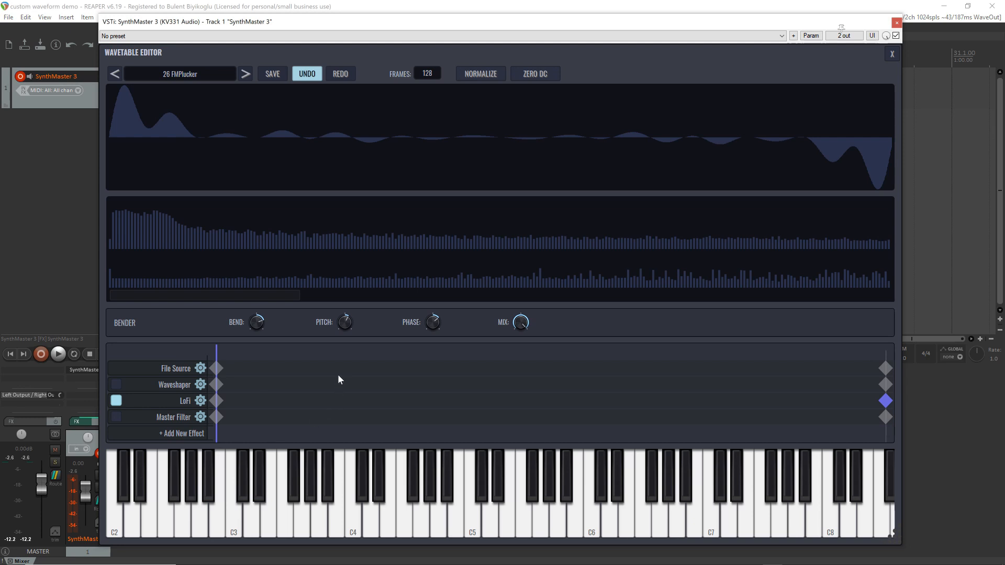
left_click(216, 401)
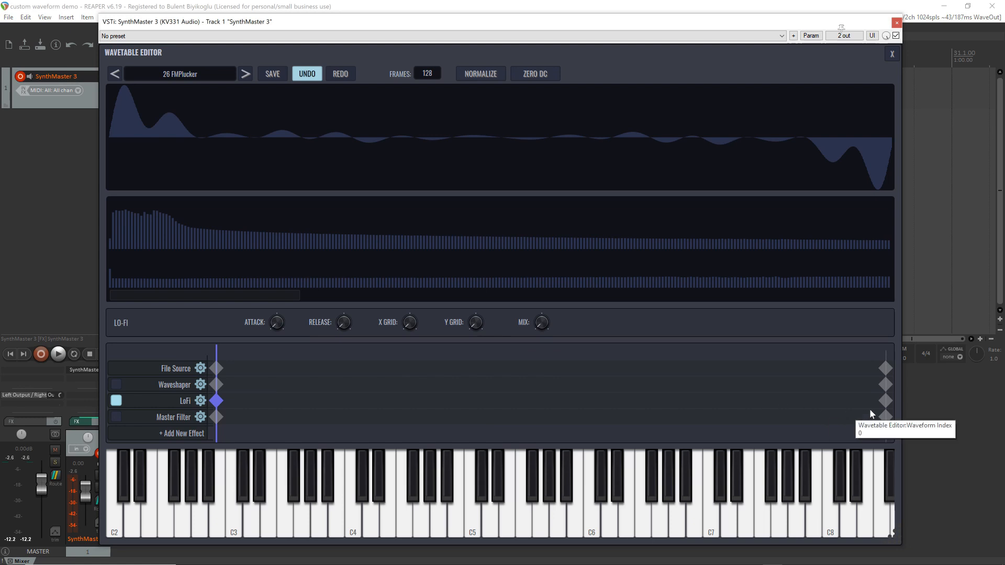
Raise the Lo-Fi's Attack, Release, X Grid and Y Grid on its last keyframe and sweep the waveform index back to 0
left_click(886, 401)
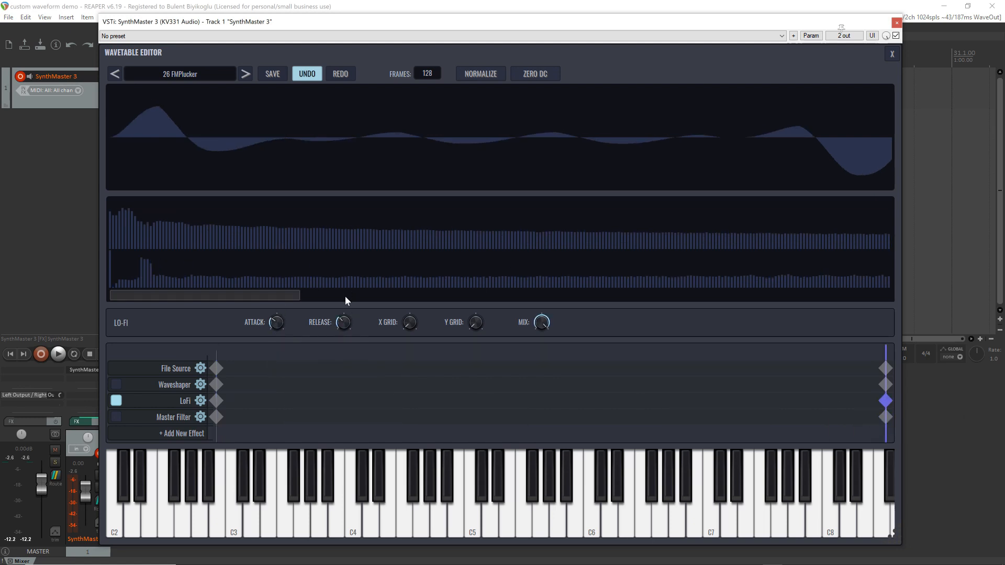
left_click_drag(403, 328, 405, 303)
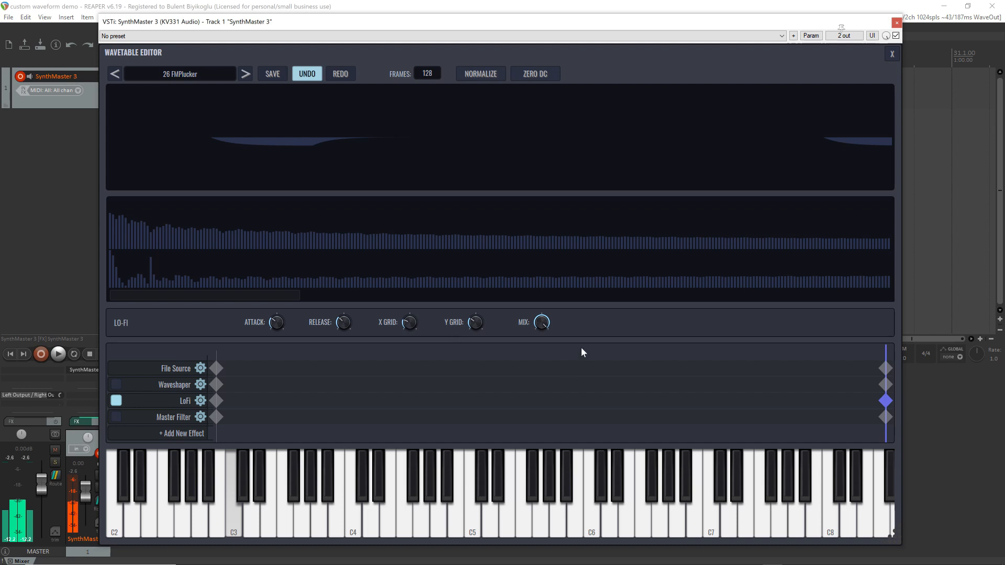
left_click_drag(884, 352, 216, 357)
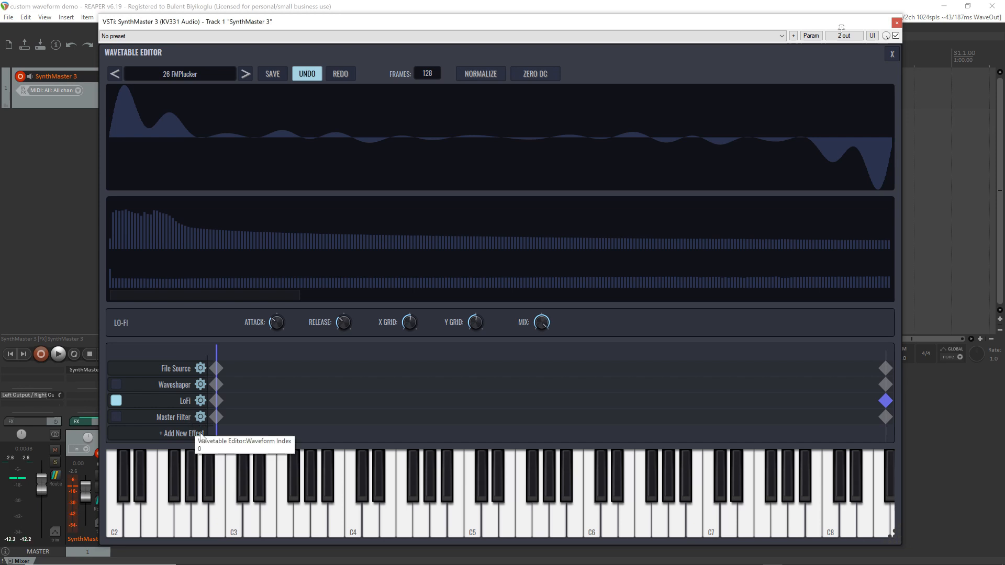
Replace the Lo-Fi effect with a Sync effect and lower its Mix to minimum on the first keyframe
right_click(201, 400)
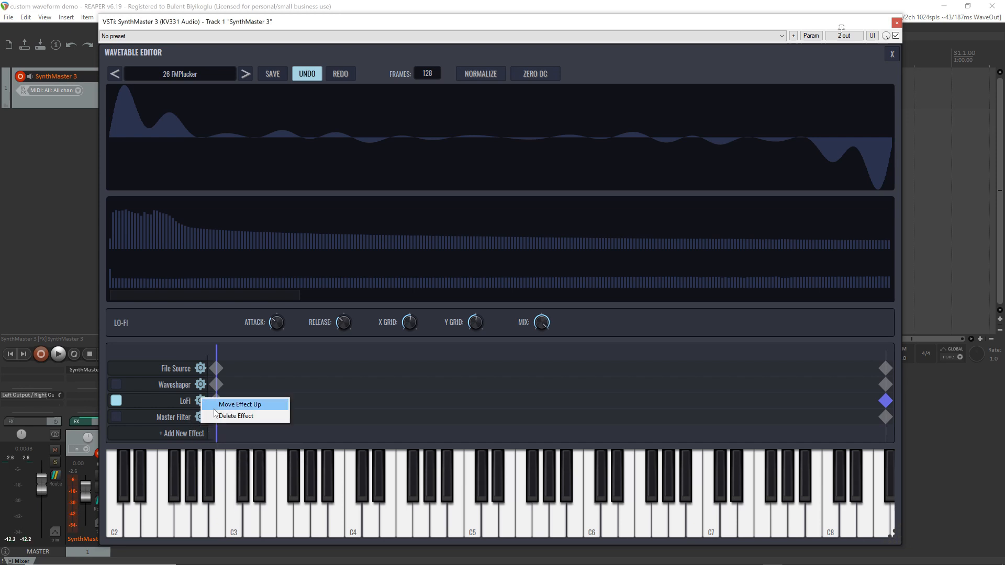
left_click(225, 415)
left_click(187, 419)
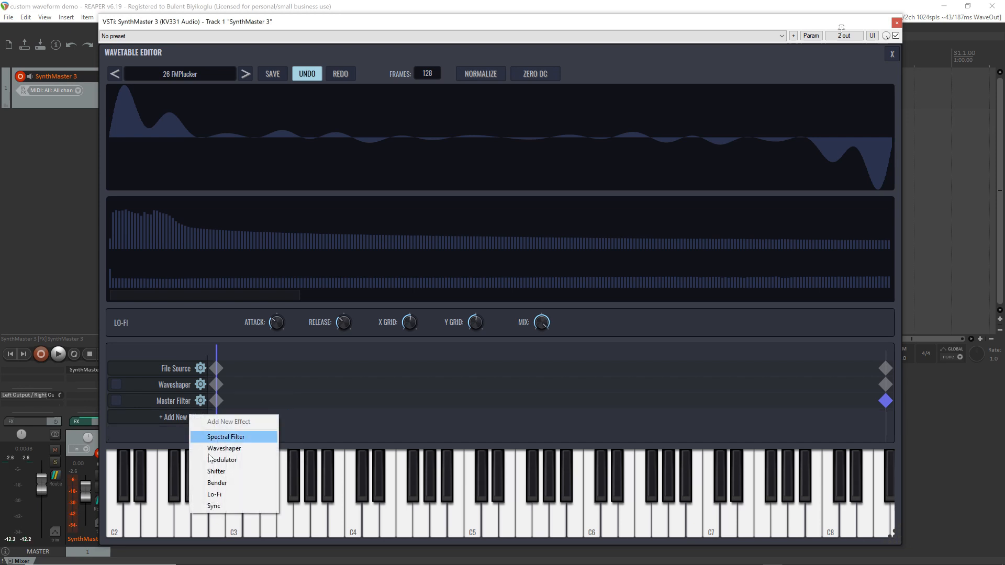
left_click(234, 508)
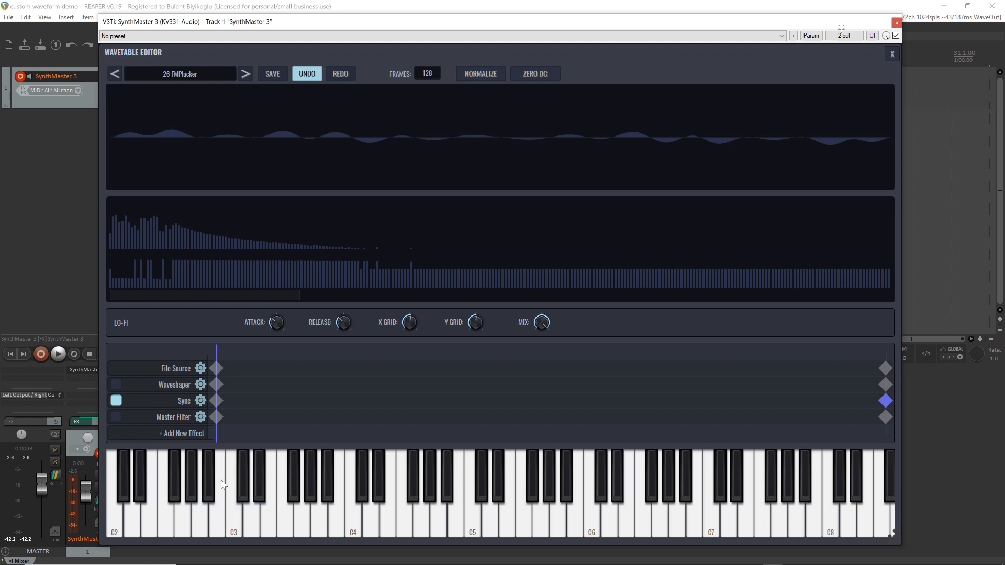
left_click(216, 401)
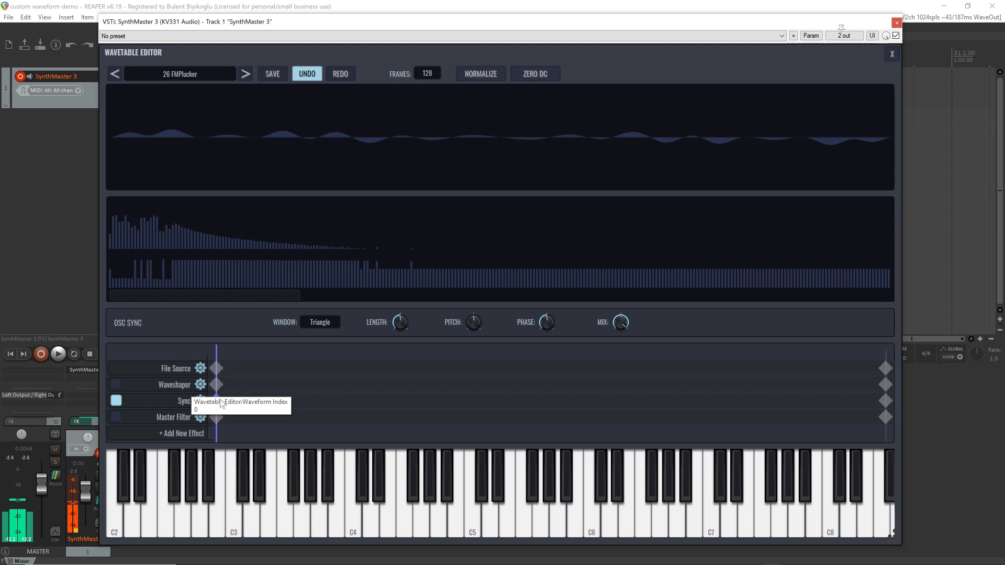
left_click(319, 323)
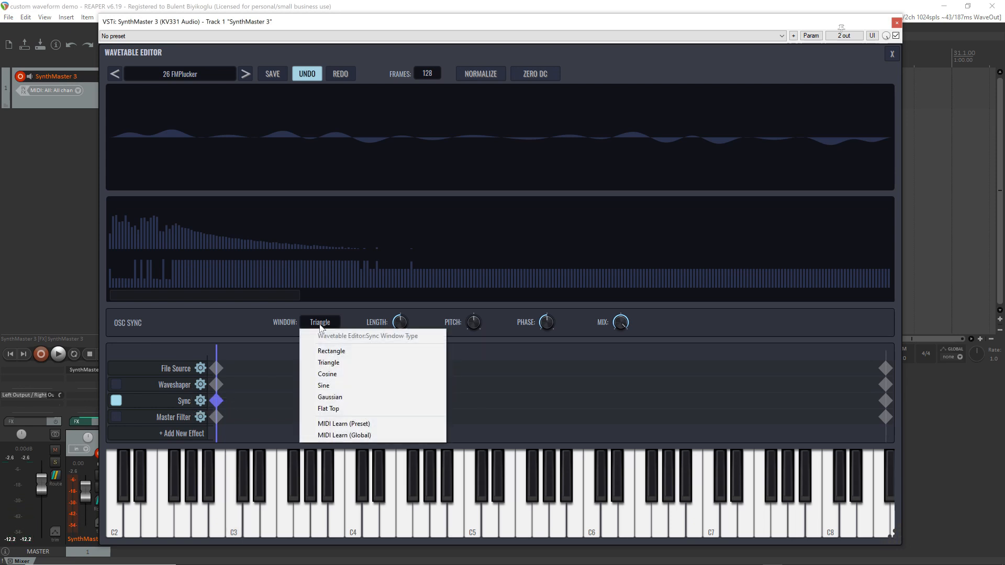
left_click(224, 324)
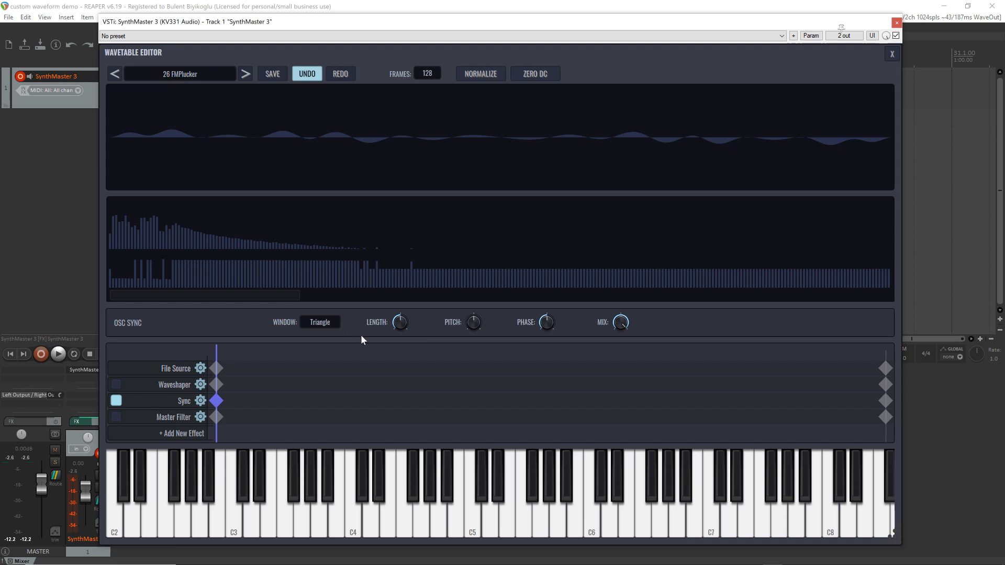
left_click_drag(625, 322, 613, 477)
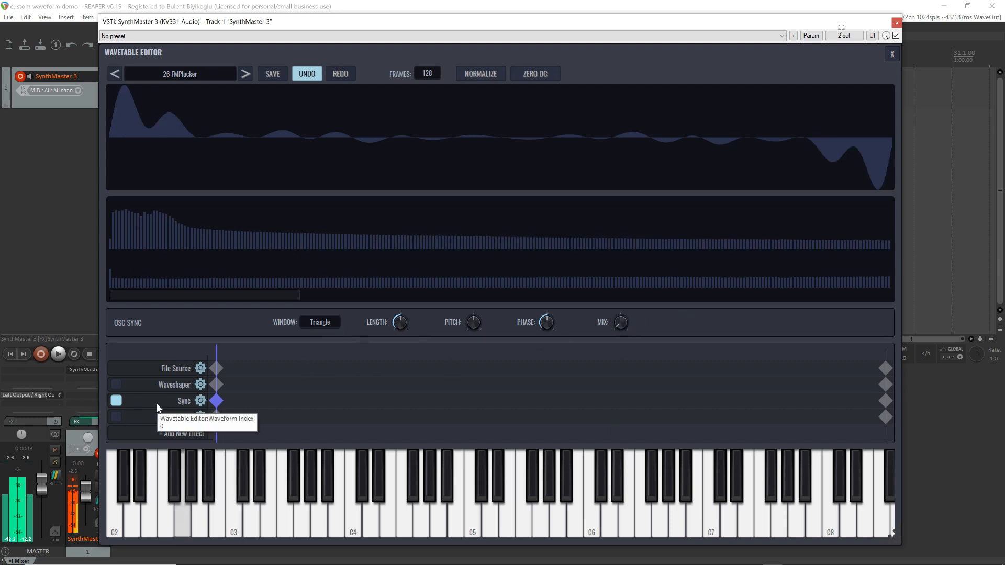
Raise the Sync's Length and Pitch on its last keyframe and sweep the waveform index back to 0
left_click(886, 400)
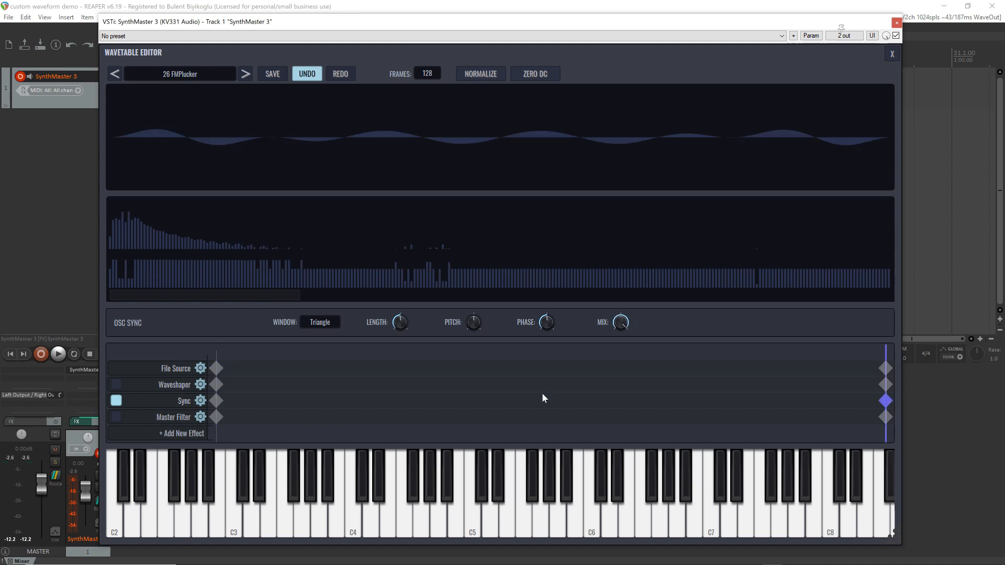
left_click_drag(404, 333, 391, 310)
left_click_drag(474, 327, 477, 319)
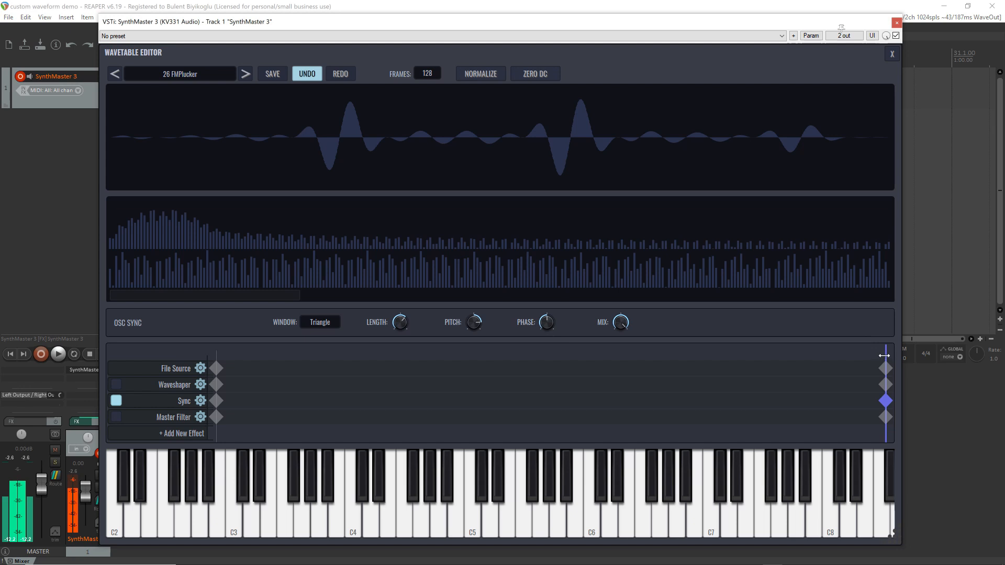
left_click_drag(884, 356, 76, 385)
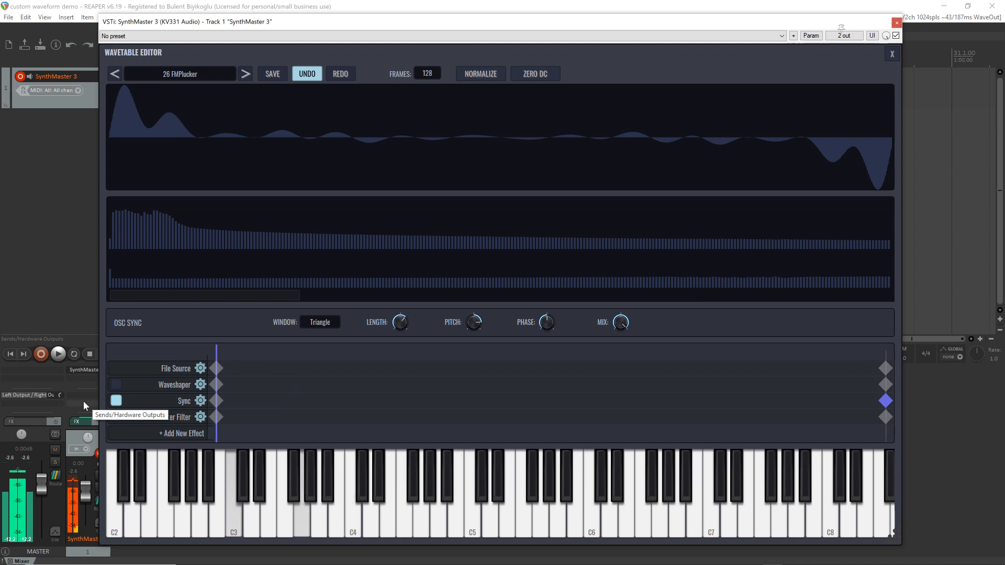
Try the Rectangle window for the Sync effect, set it back to Triangle and raise the Length further
left_click(320, 323)
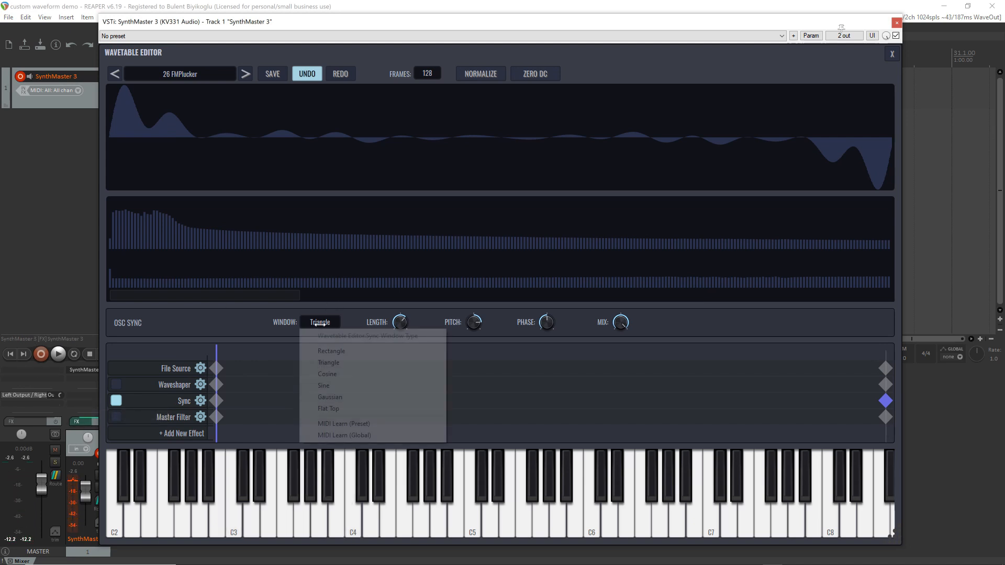
left_click(331, 351)
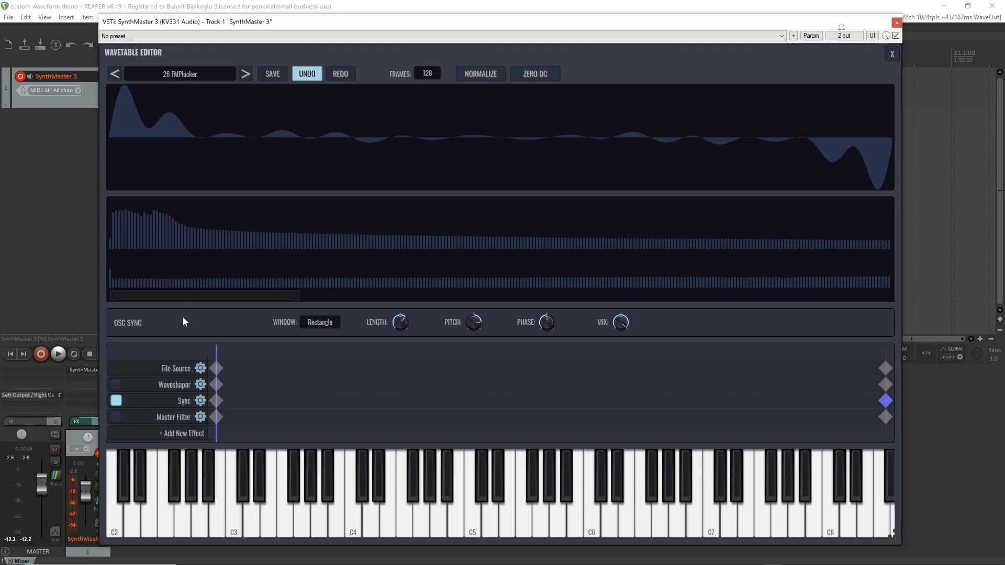
left_click(319, 322)
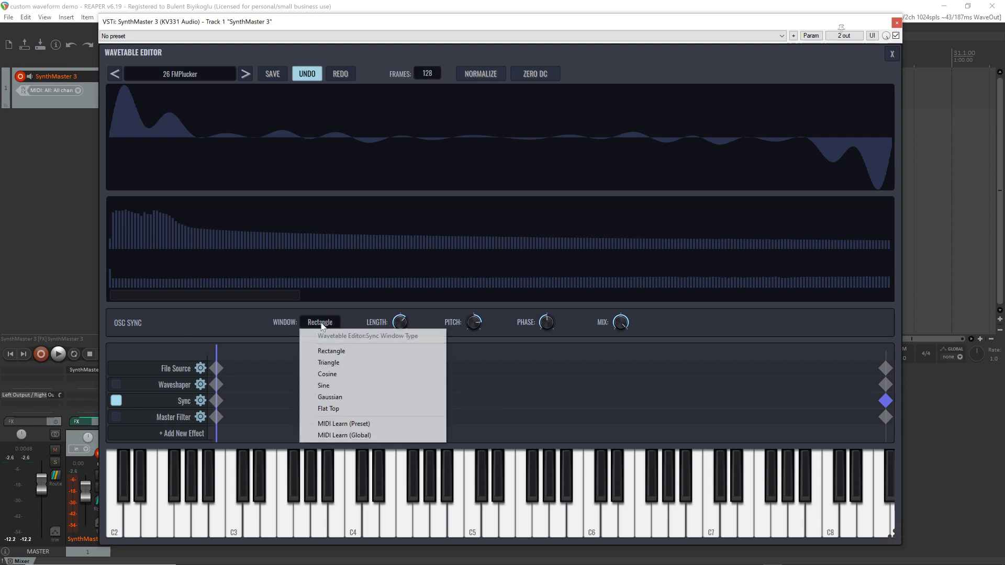
left_click(335, 363)
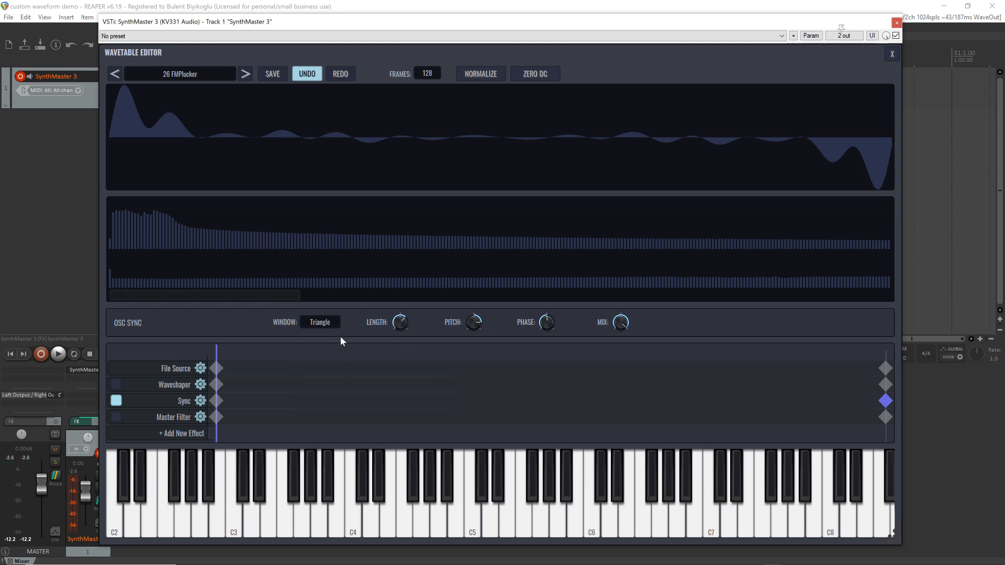
left_click_drag(402, 324, 401, 318)
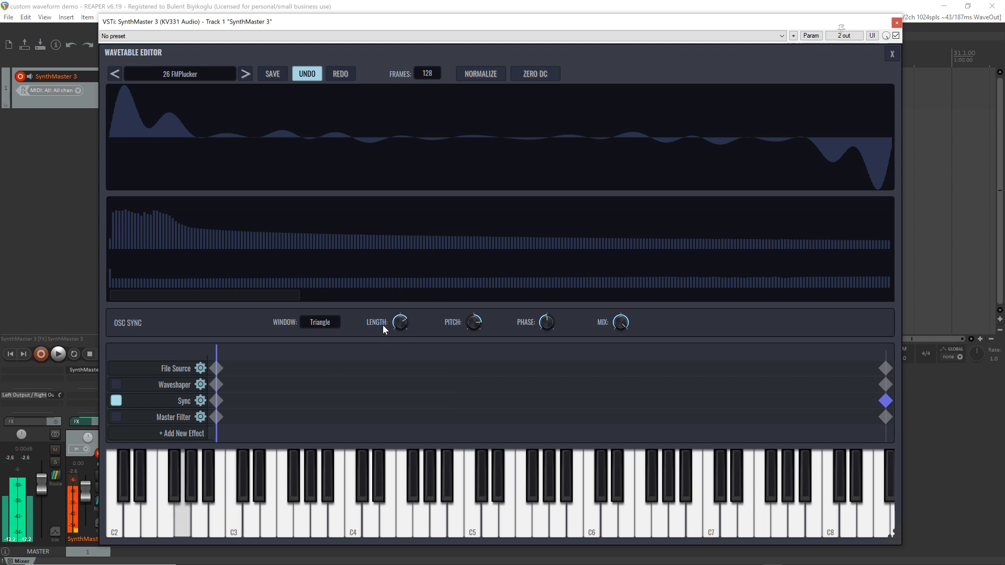
Try the Cosine, Sine, Gaussian and Flat Top window types in turn for the Sync effect
left_click(320, 322)
left_click(340, 373)
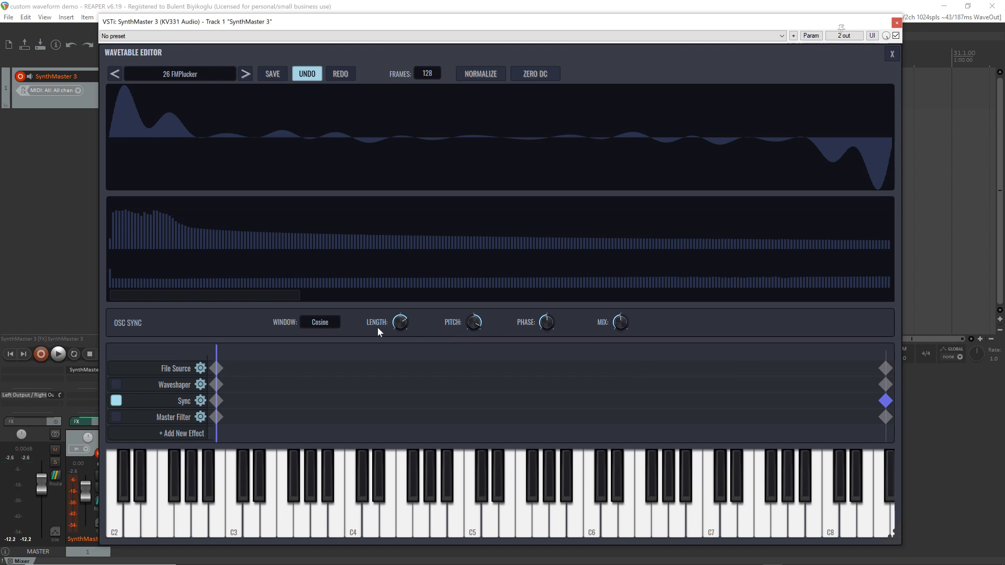
left_click(335, 322)
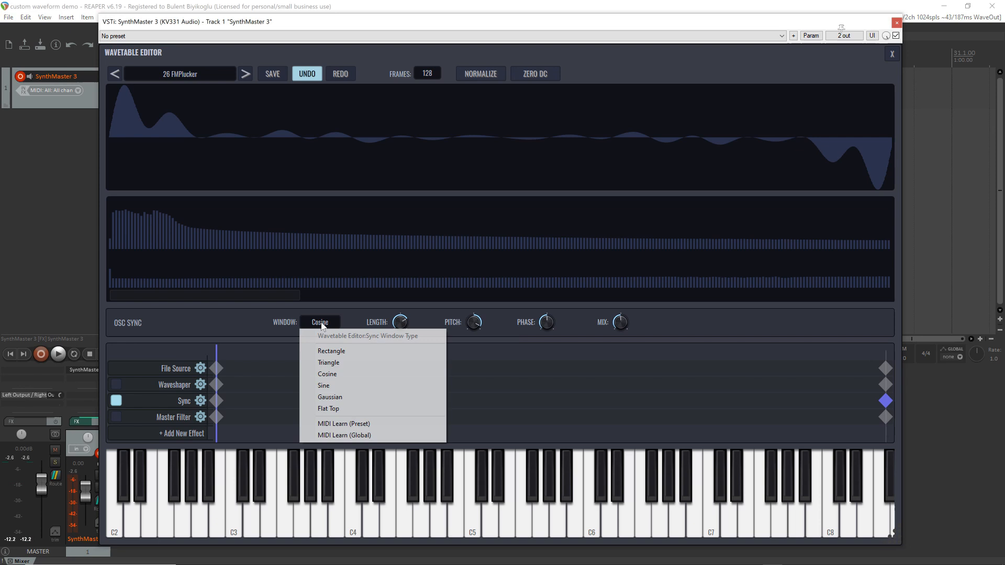
left_click(347, 387)
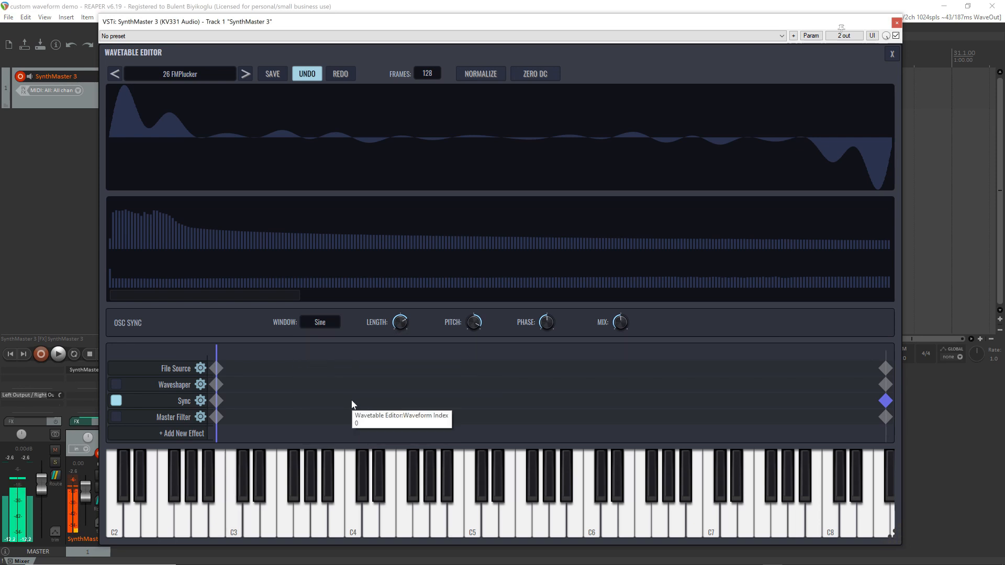
left_click(319, 322)
left_click(343, 398)
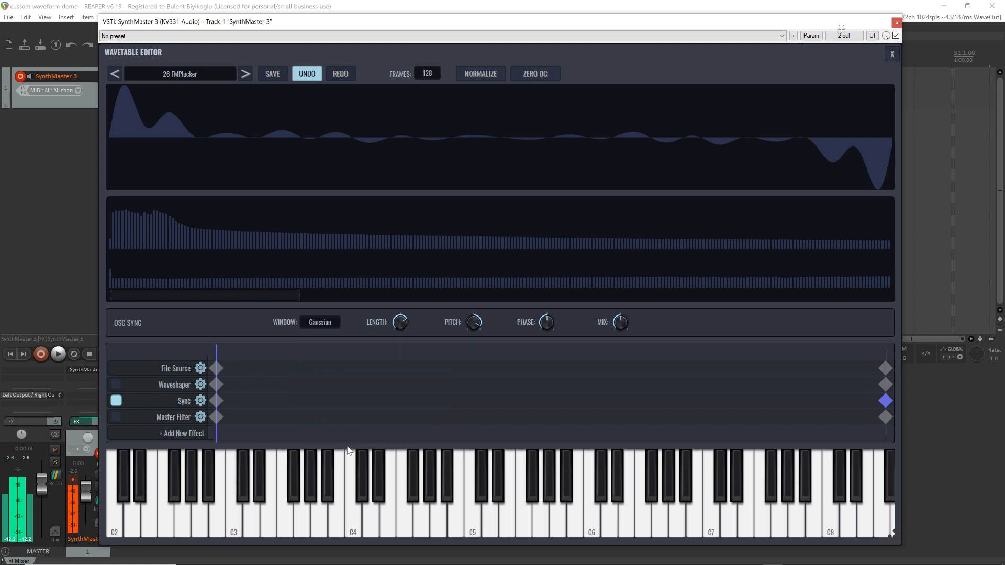
left_click(319, 322)
left_click(344, 408)
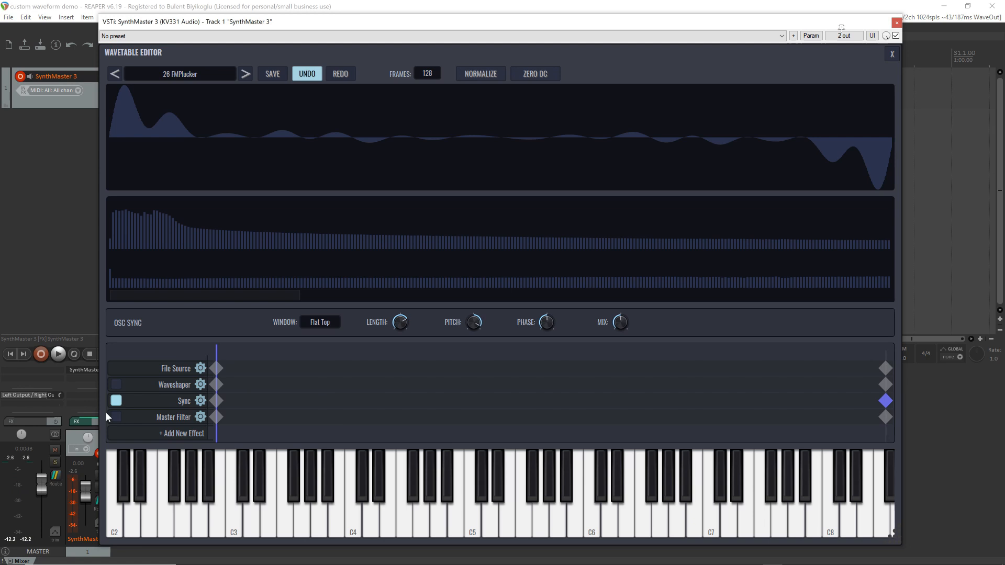
Delete the Sync effect from the wavetable's effect list
left_click(202, 403)
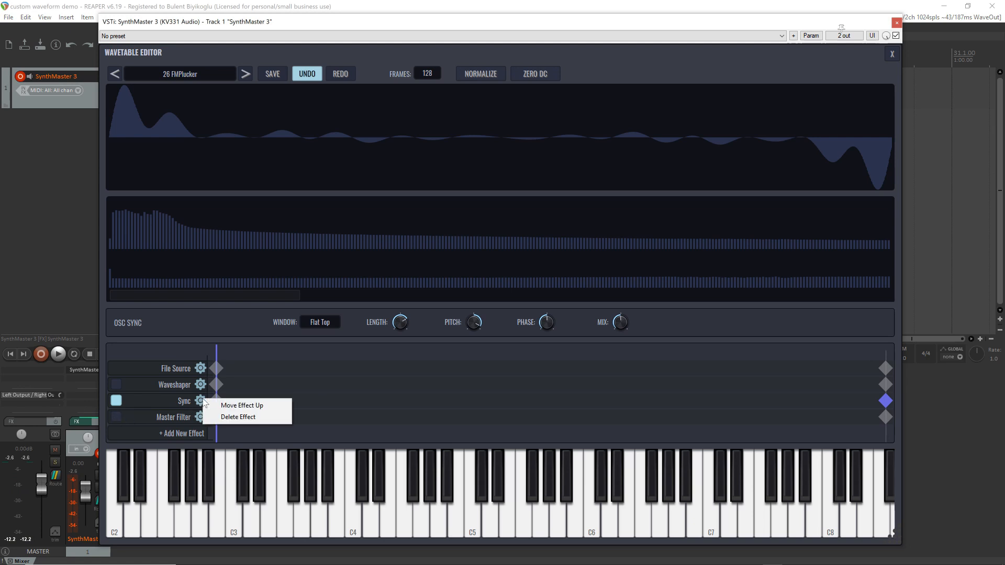
left_click(234, 421)
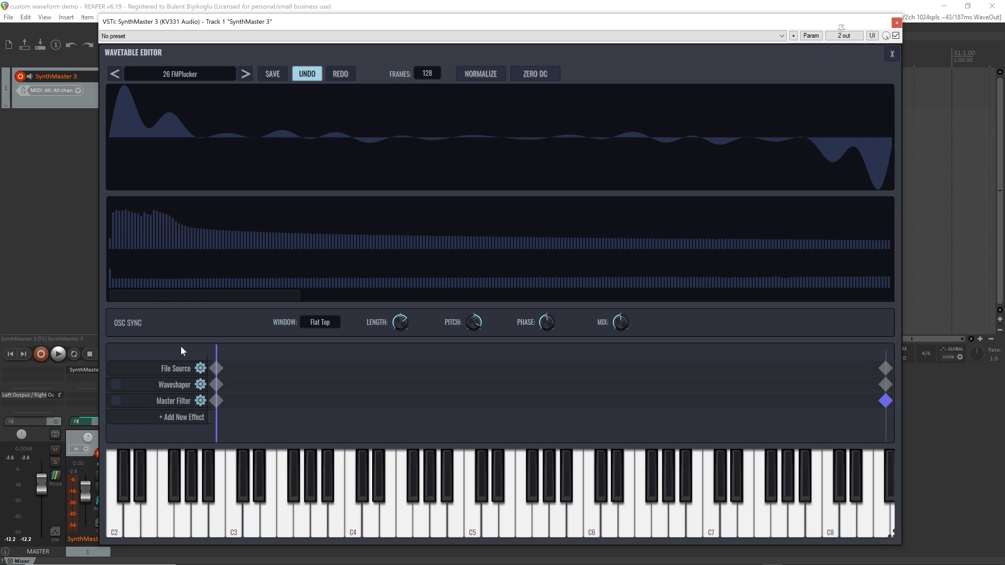
Load the factory male solo vocal sample BARIS.AA.MAIN.C3.2.wav from the BarisAA set as the wavetable's source
left_click(176, 75)
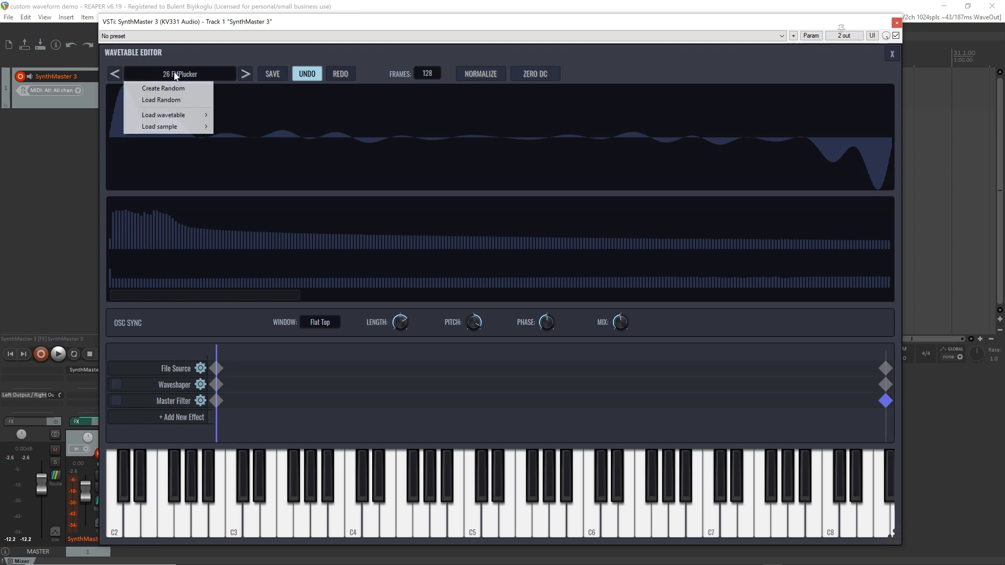
mouse_move(182, 128)
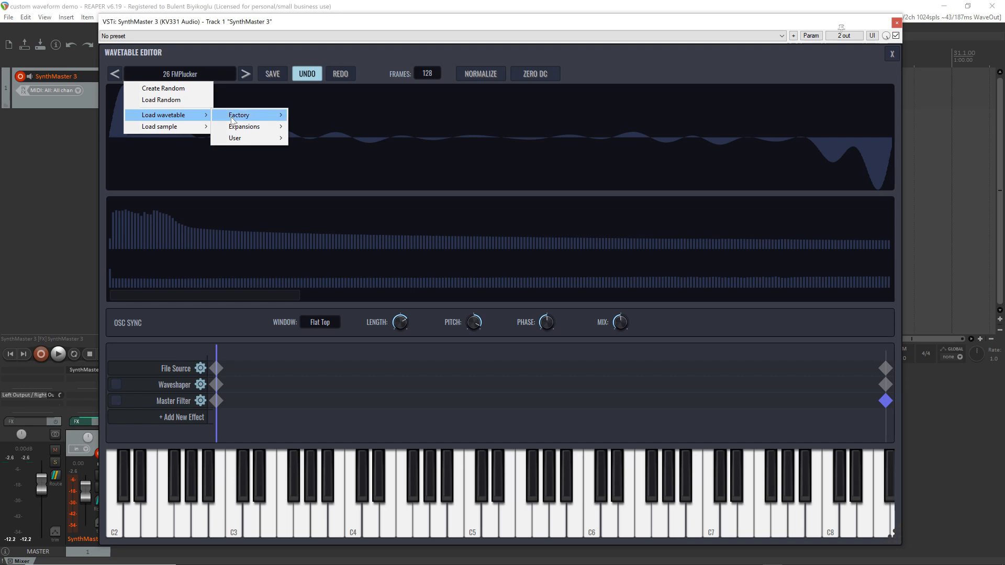
mouse_move(243, 121)
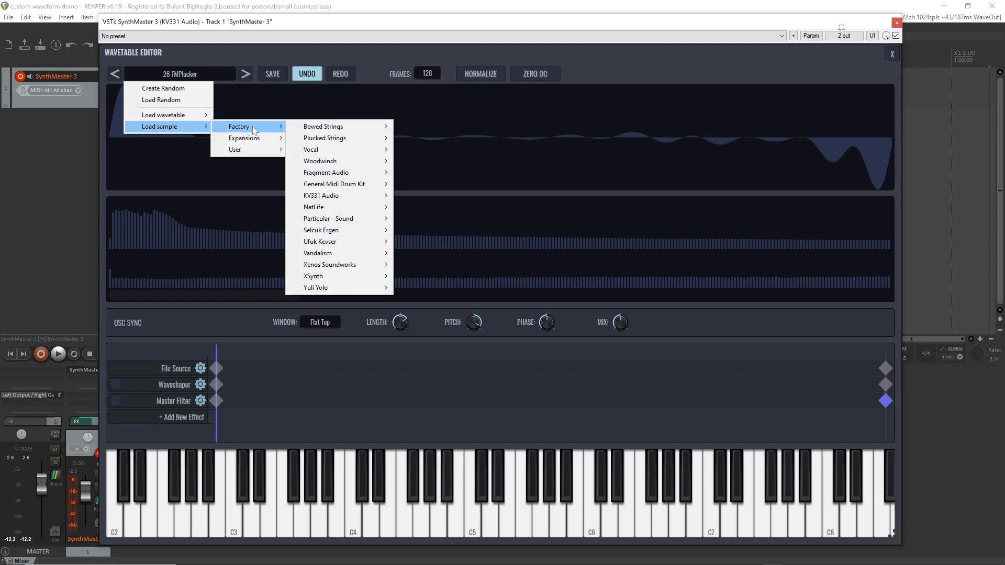
mouse_move(360, 161)
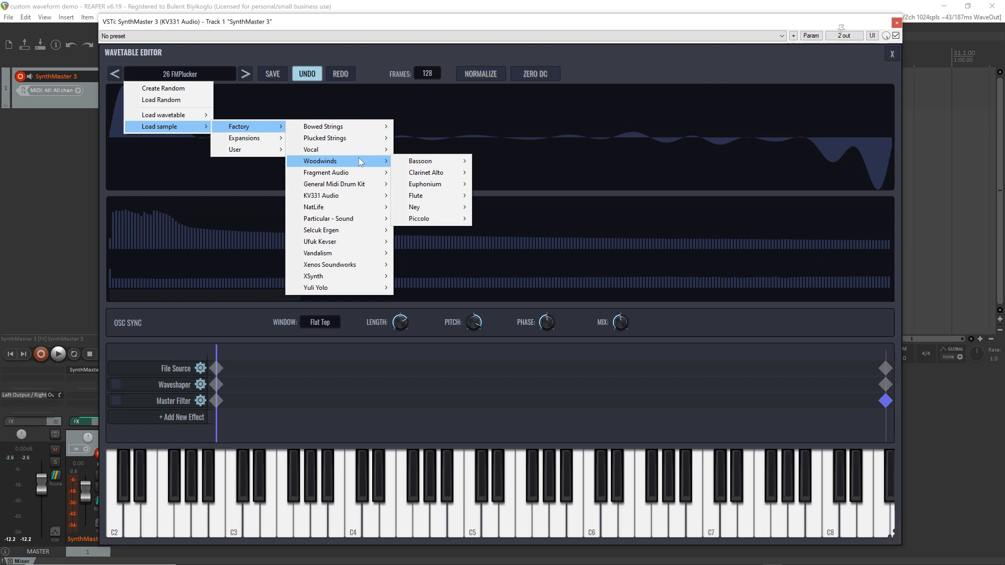
mouse_move(367, 208)
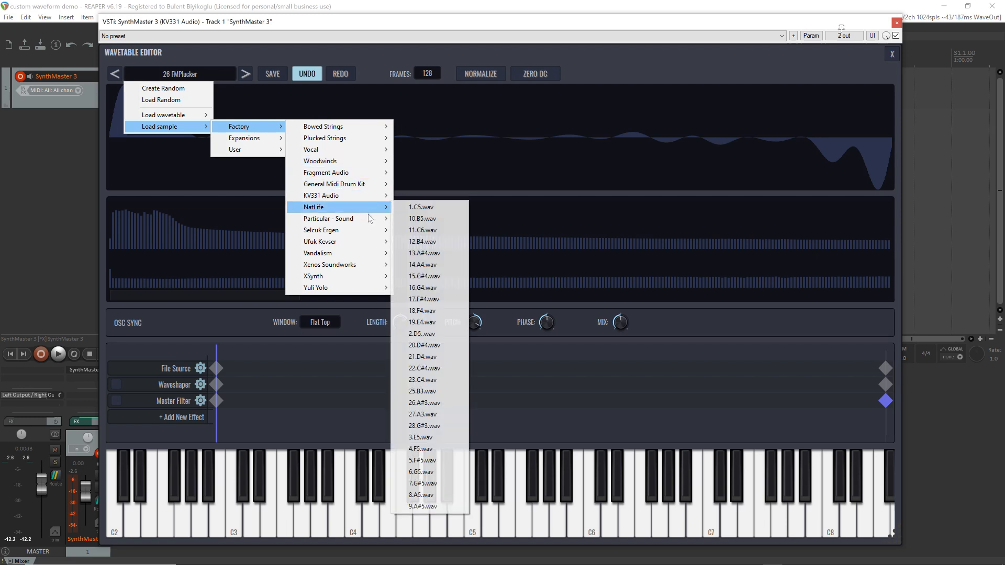
mouse_move(372, 241)
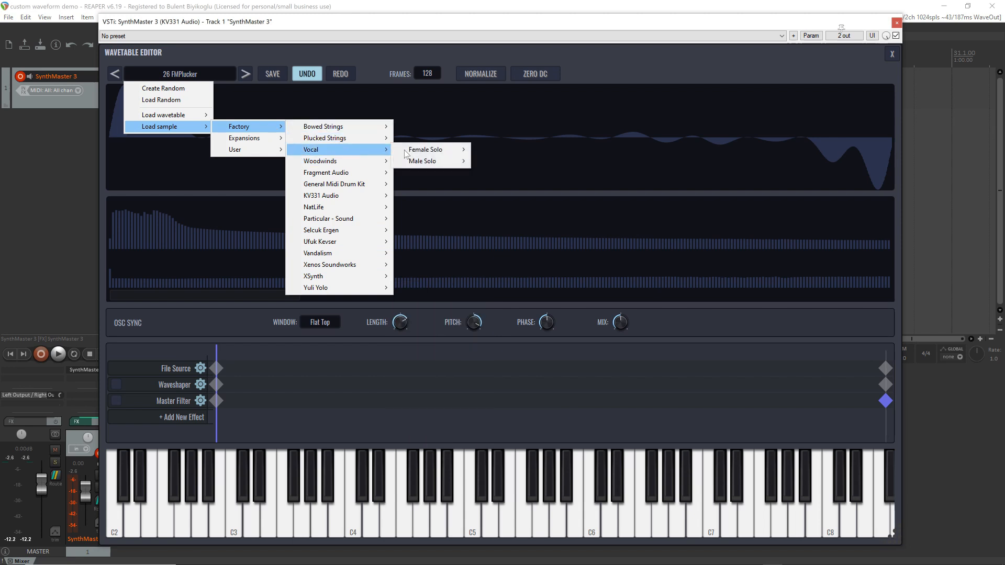
mouse_move(447, 154)
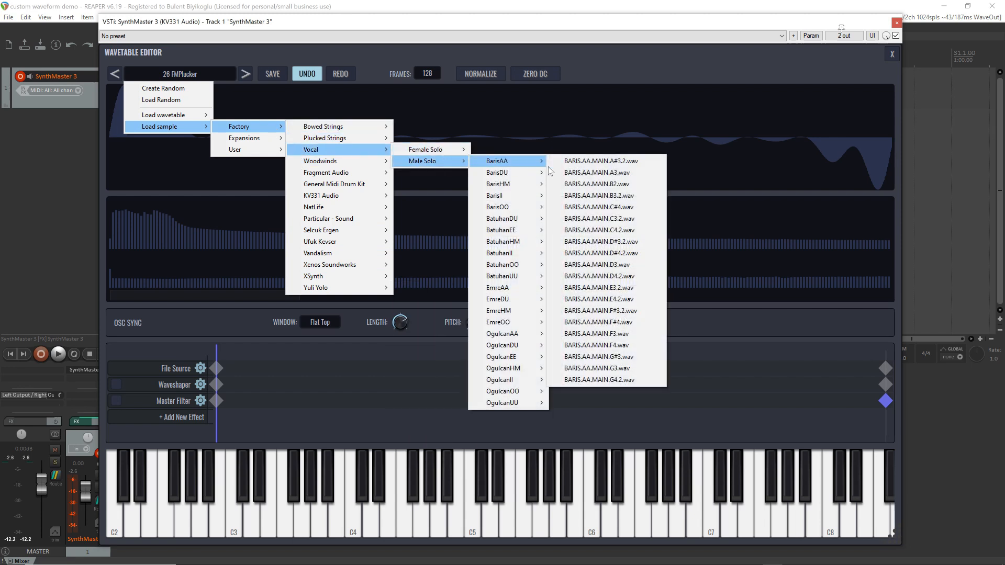
mouse_move(518, 167)
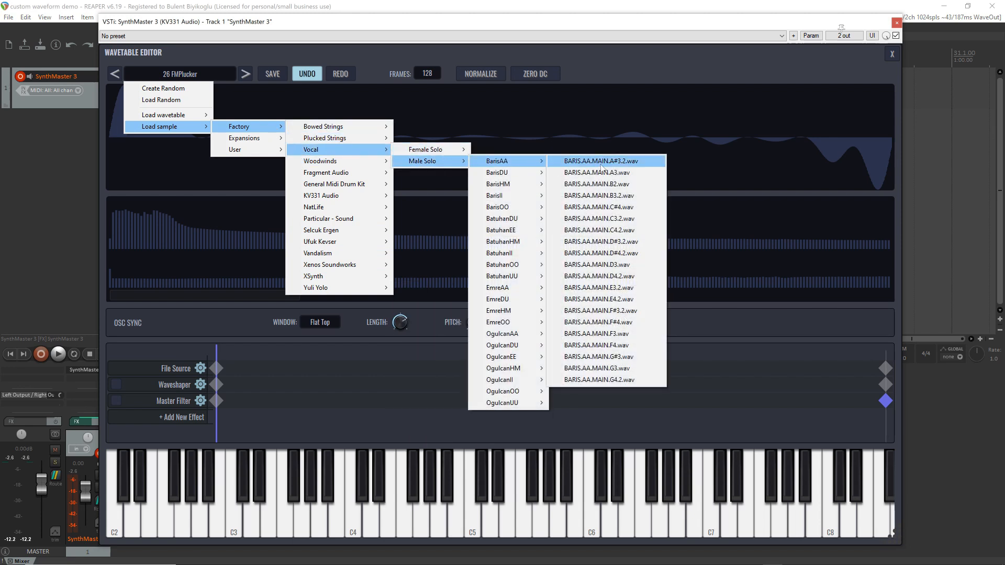
left_click(631, 222)
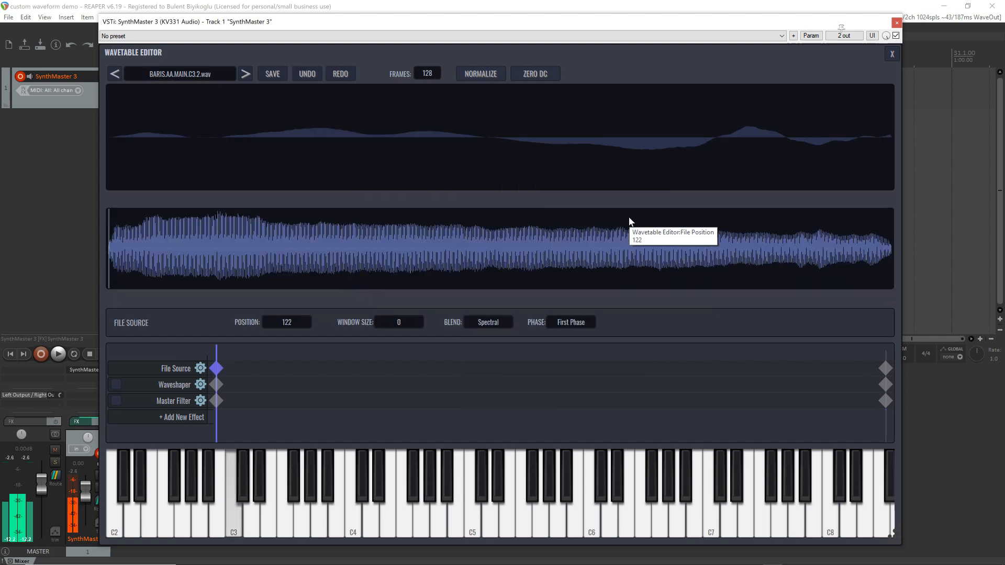
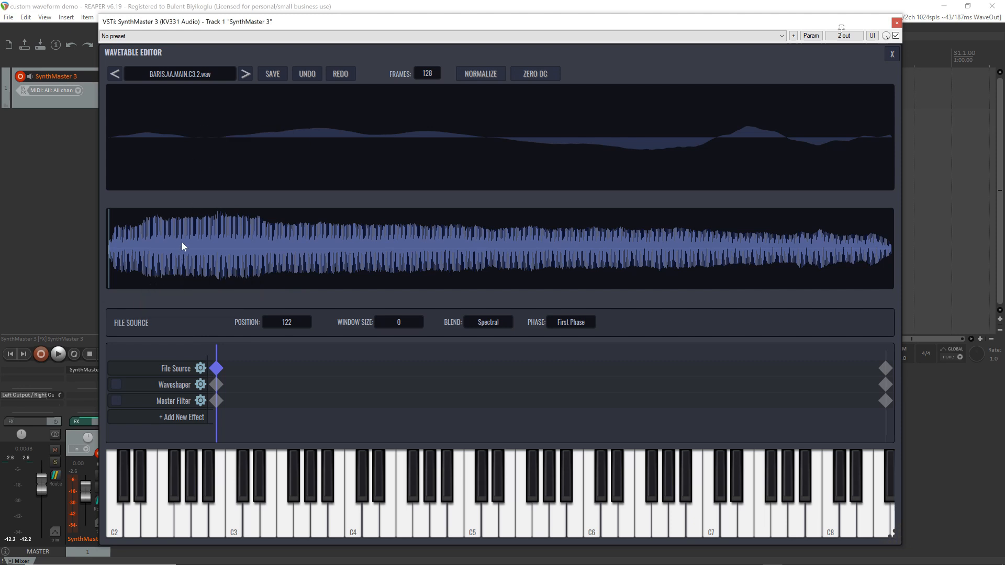
Select one waveform cycle near the start of the vocal sample and detect periods around that selection
scroll(182, 241, "up", 5)
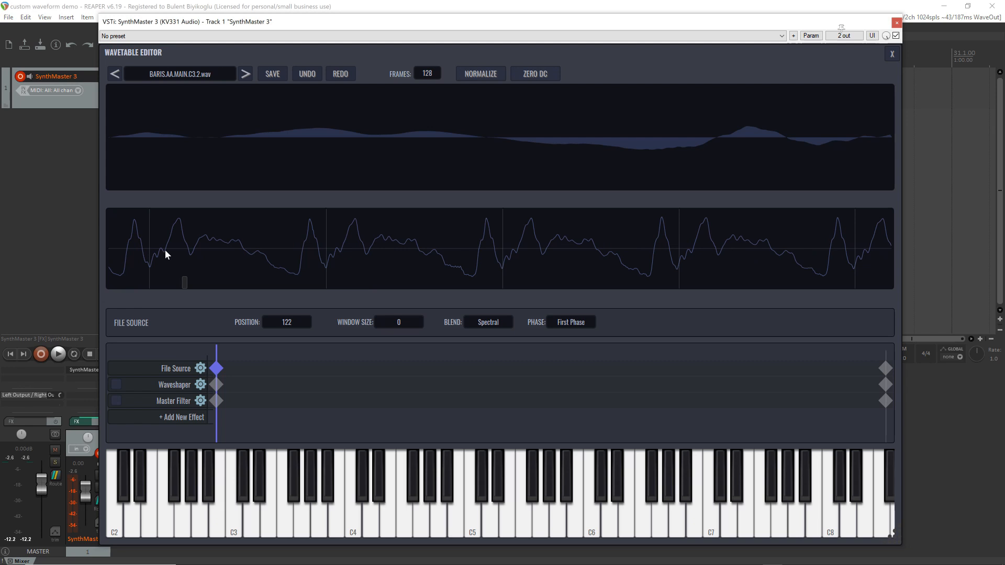
left_click_drag(167, 251, 345, 261)
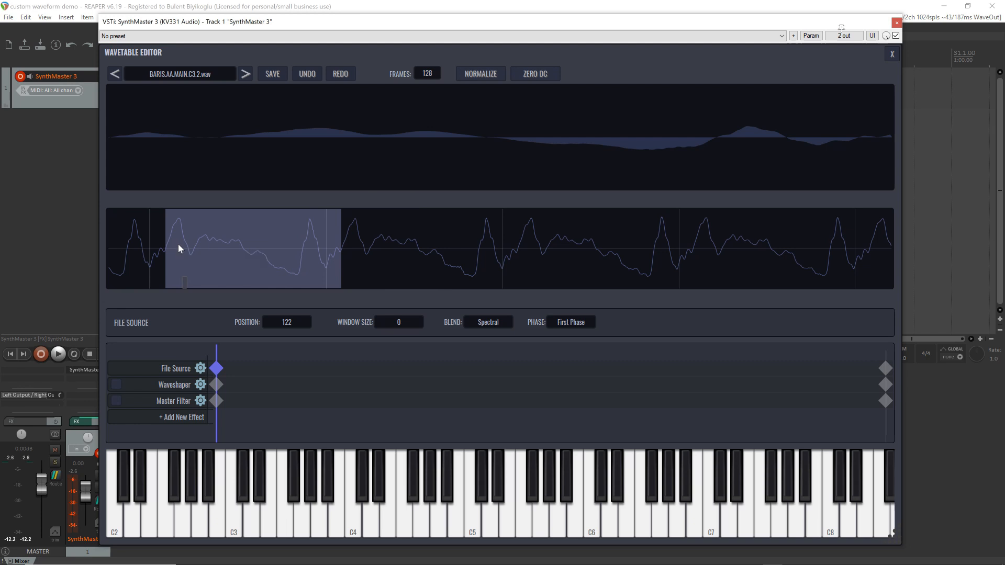
right_click(231, 227)
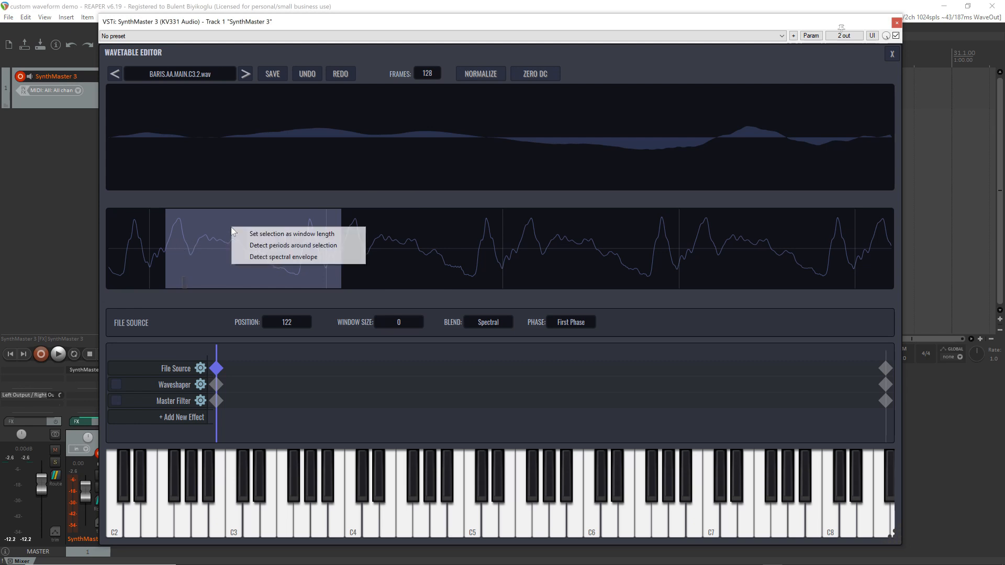
left_click(277, 247)
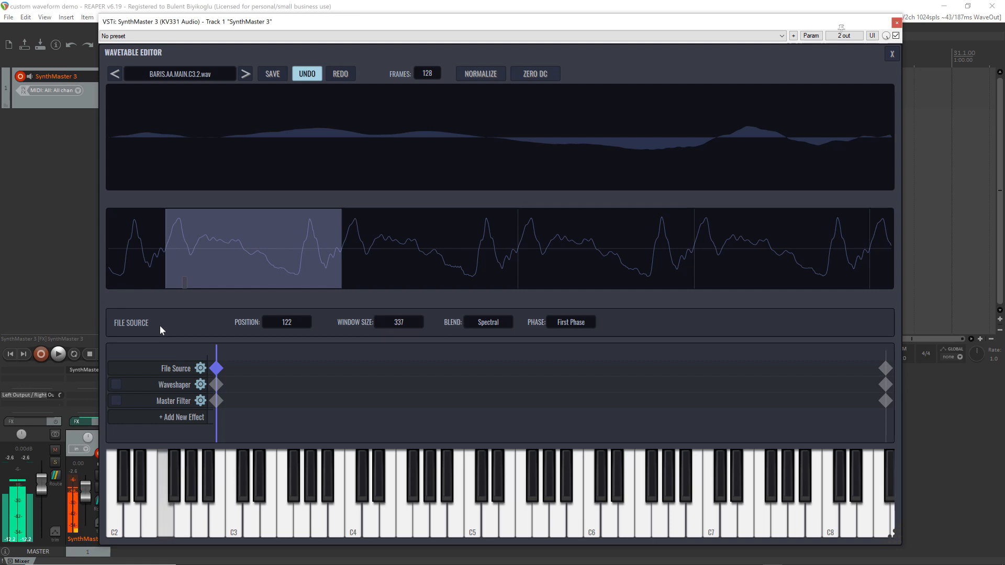
Return to the main synth view to audition the sample-based wavetable, and reopen the Osc 1 wavetable for editing
left_click(891, 54)
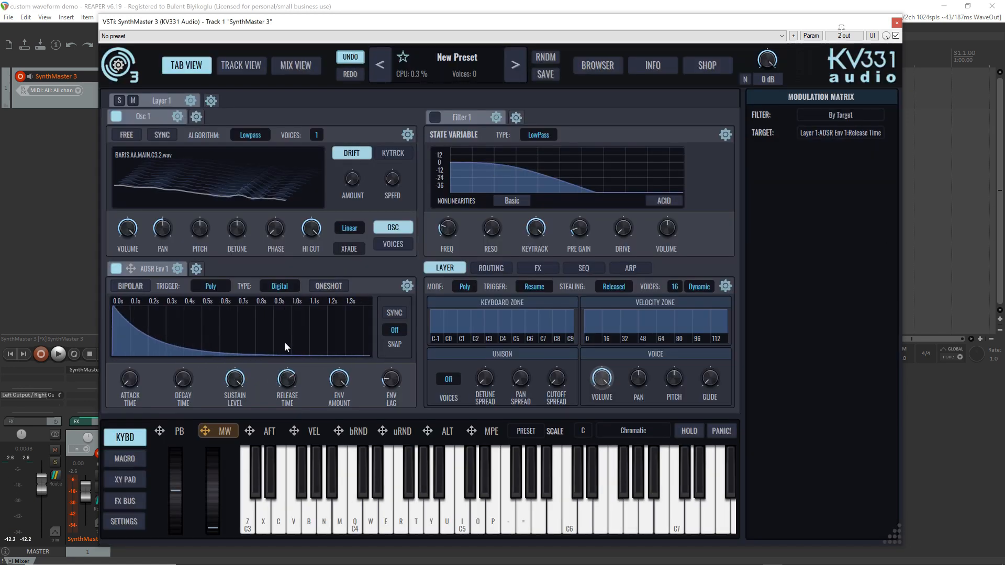
left_click_drag(285, 343, 286, 353)
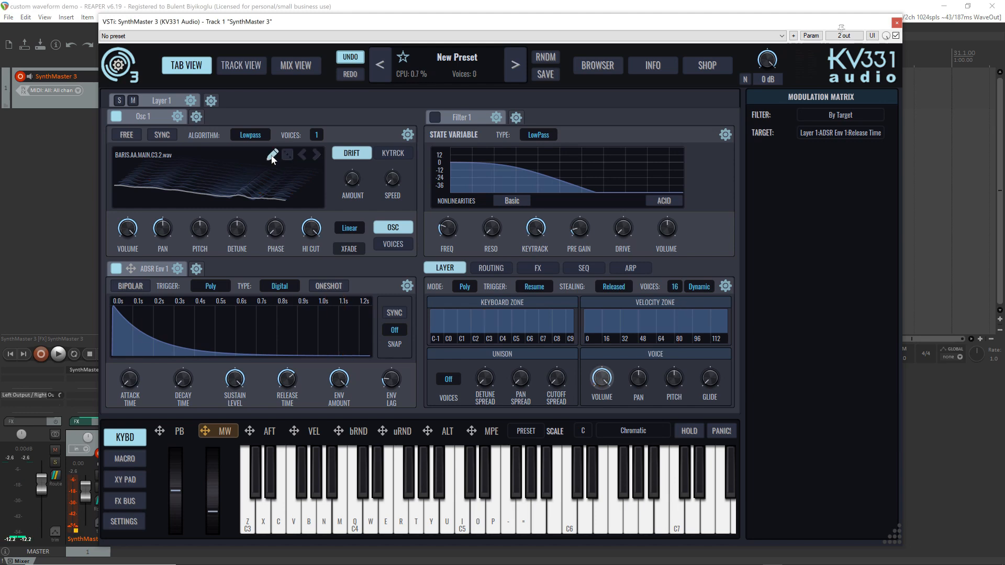
left_click(272, 156)
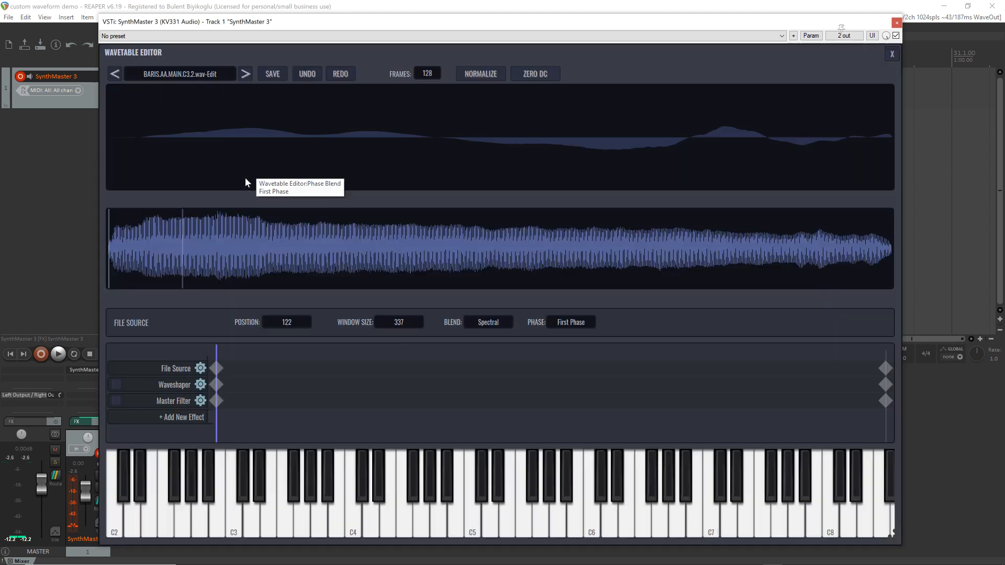
Examine the File Source's position settings at its last and first keyframes
left_click(886, 368)
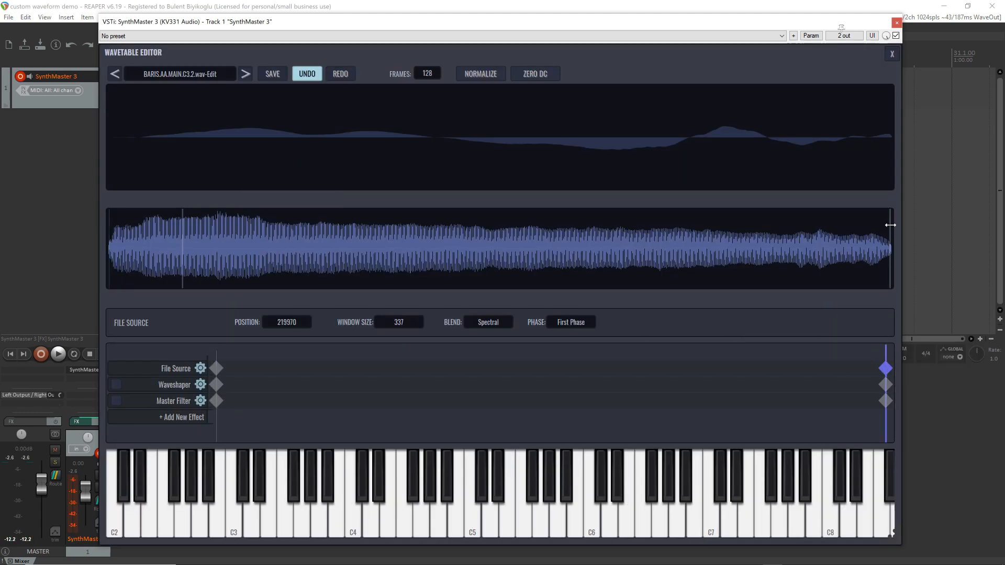
left_click(431, 256)
left_click(218, 368)
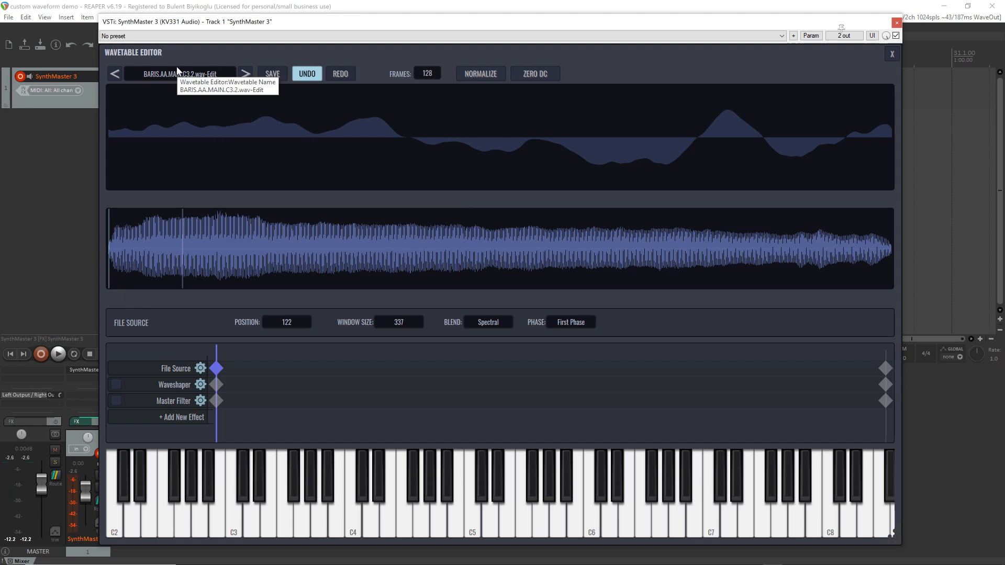
left_click(191, 76)
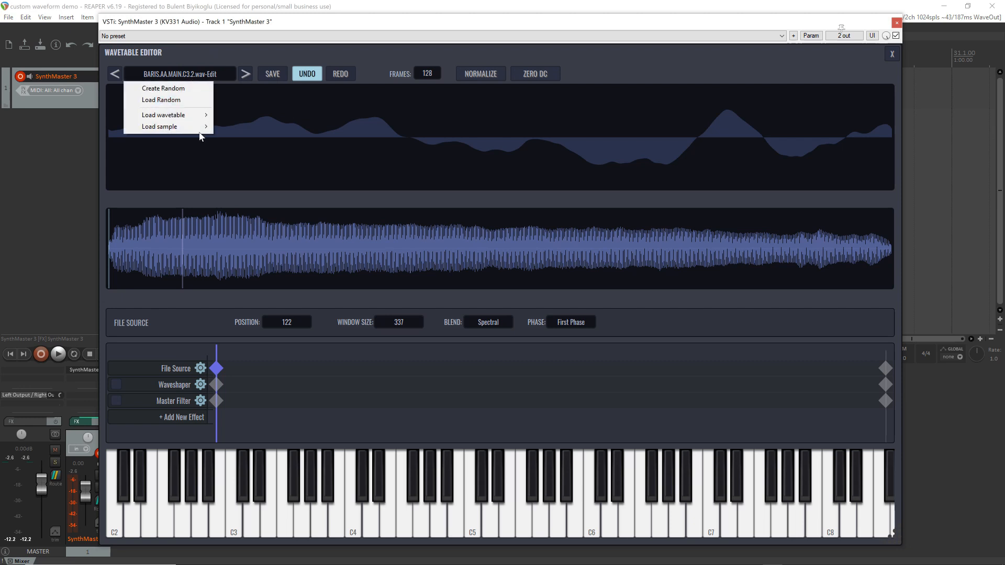
mouse_move(192, 128)
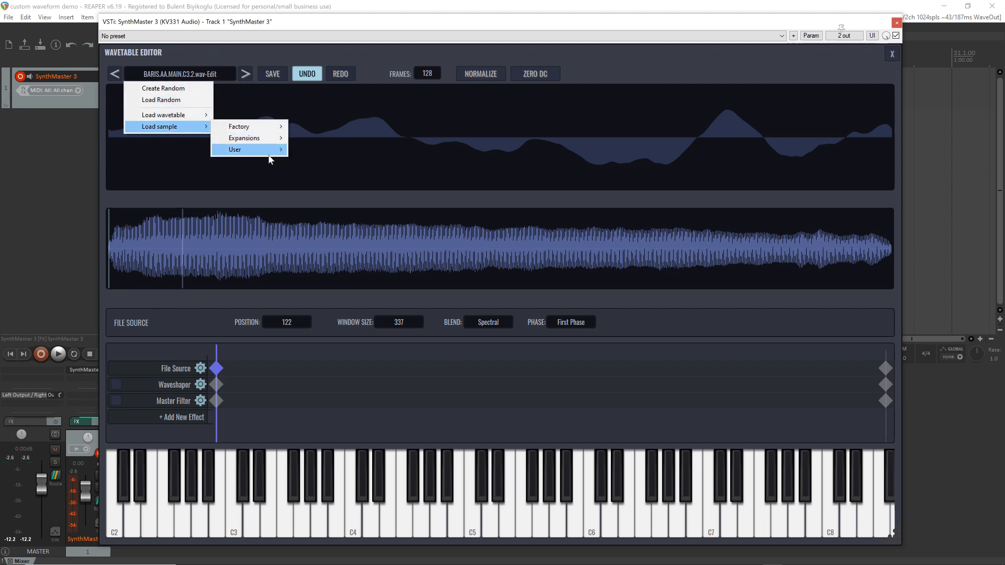
left_click(374, 70)
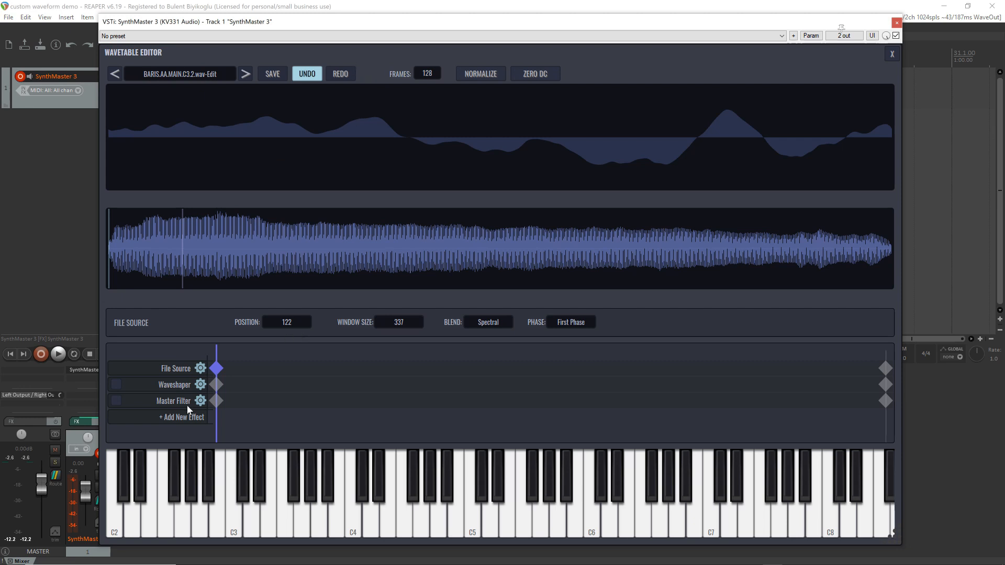
Reinitialize the wavetable's File Source as a Wave Source with a Sine waveform
left_click(201, 369)
mouse_move(202, 371)
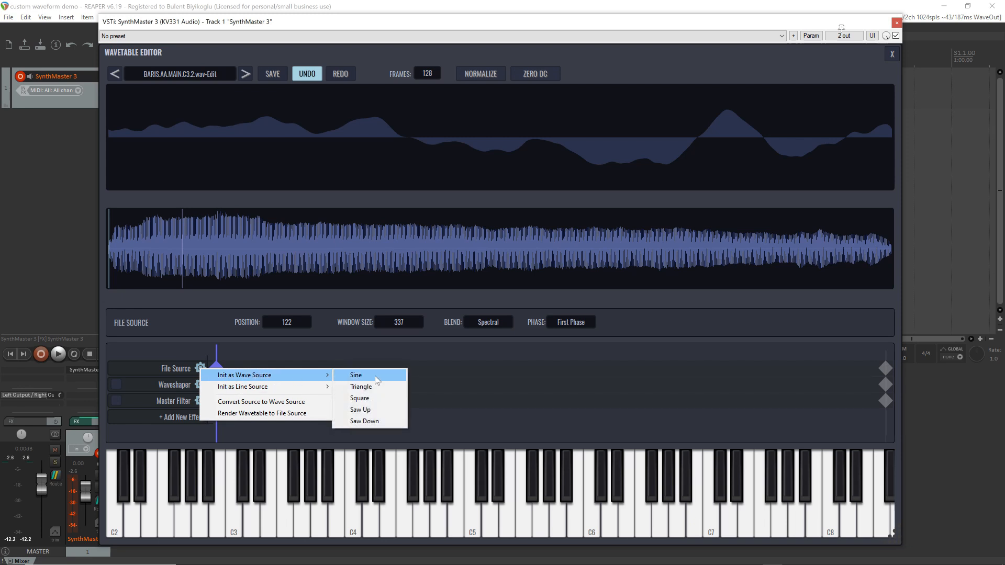
left_click(375, 376)
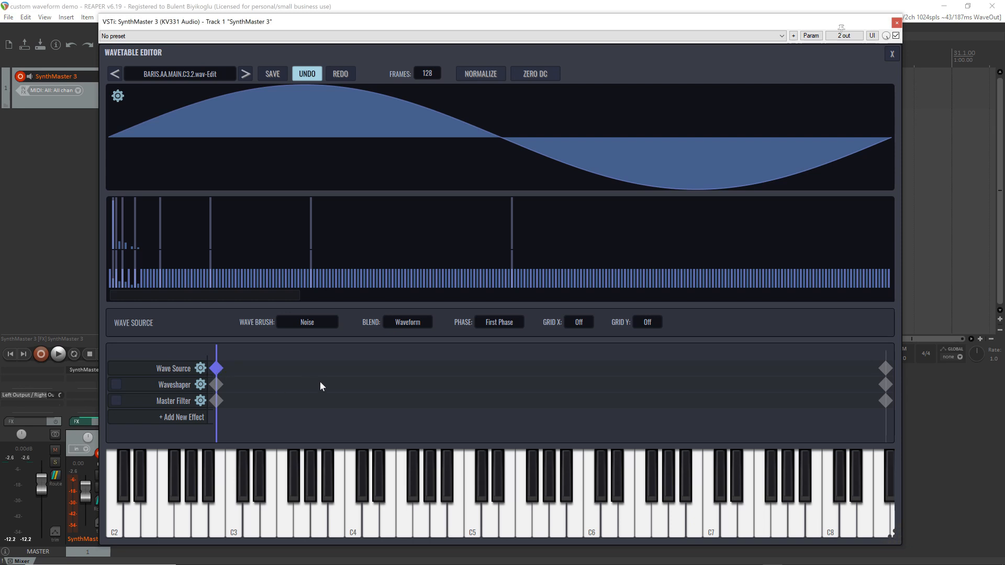
Add four Wave Source keyframes spread across the timeline between the first and last keyframes
left_click(369, 367)
left_click(522, 368)
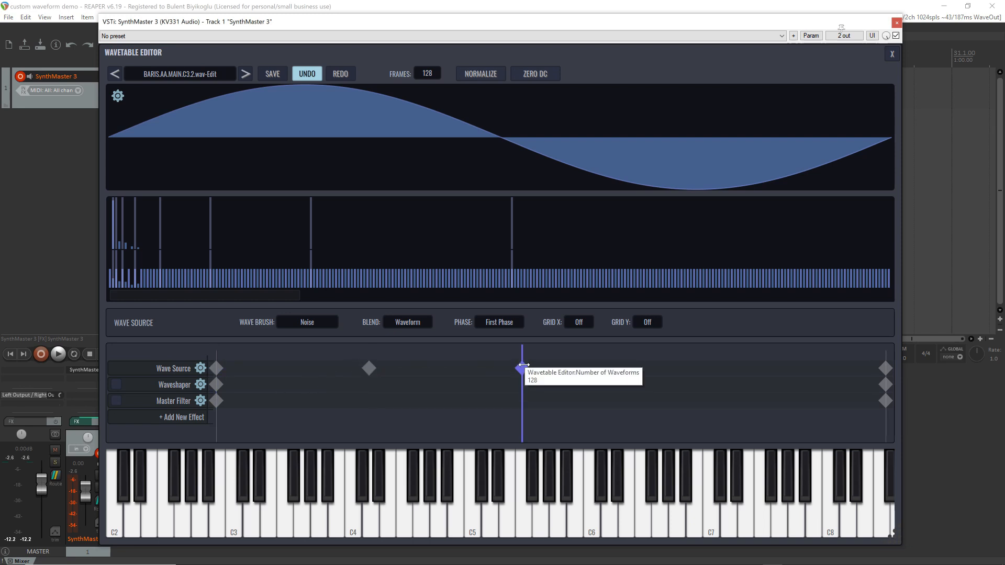
left_click(670, 368)
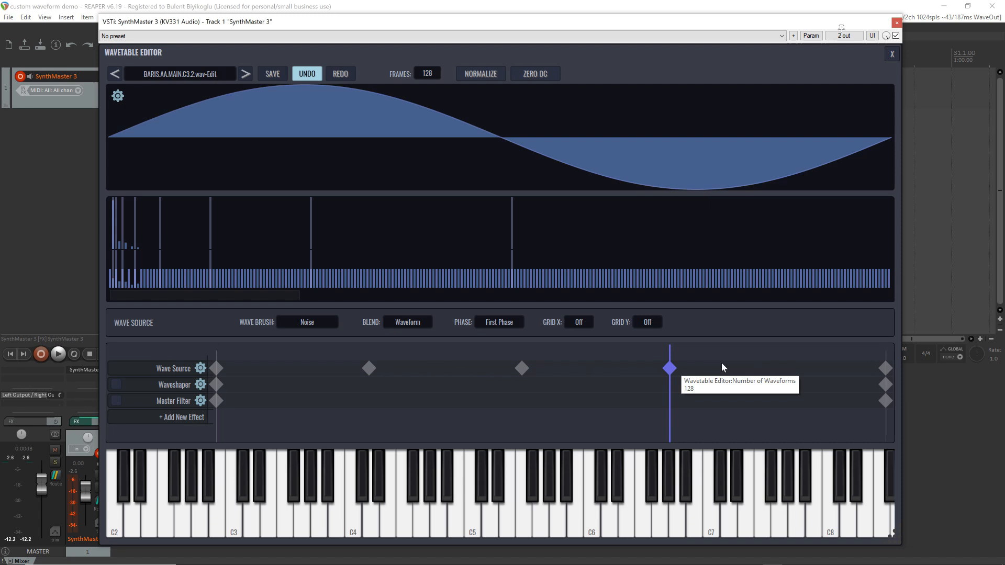
left_click(801, 368)
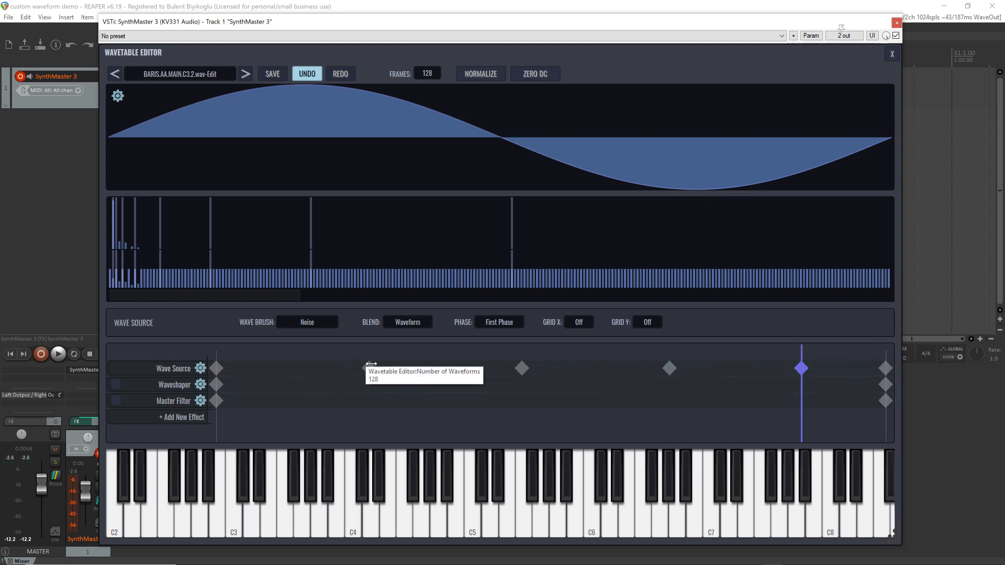
Draw irregular freehand waveforms across the full cycle on the Wave Source's second and third keyframes
left_click_drag(369, 369, 375, 369)
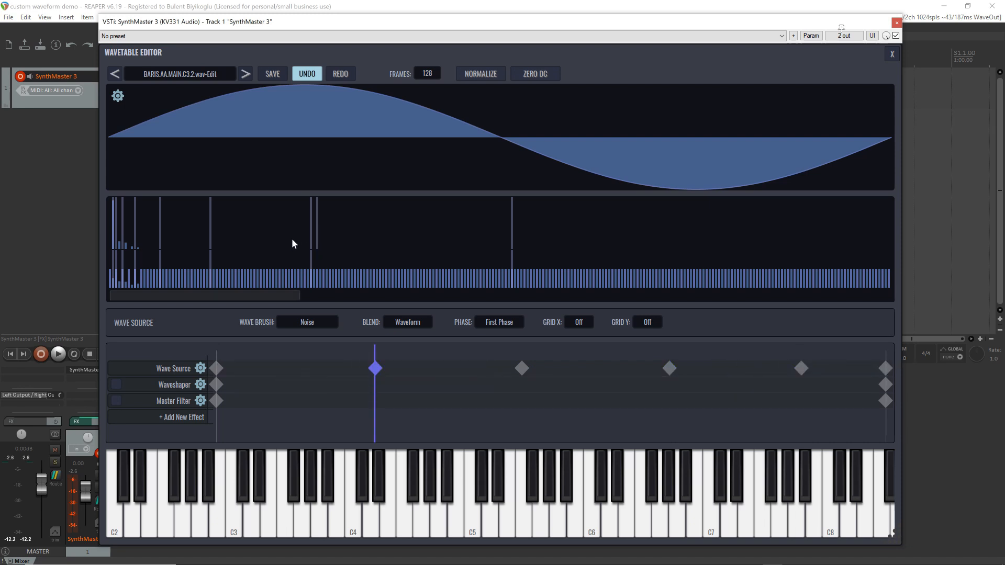
mouse_move(120, 134)
left_mouse_down()
mouse_move(297, 94)
mouse_move(450, 93)
mouse_move(674, 161)
mouse_move(888, 148)
left_mouse_up()
left_click(521, 368)
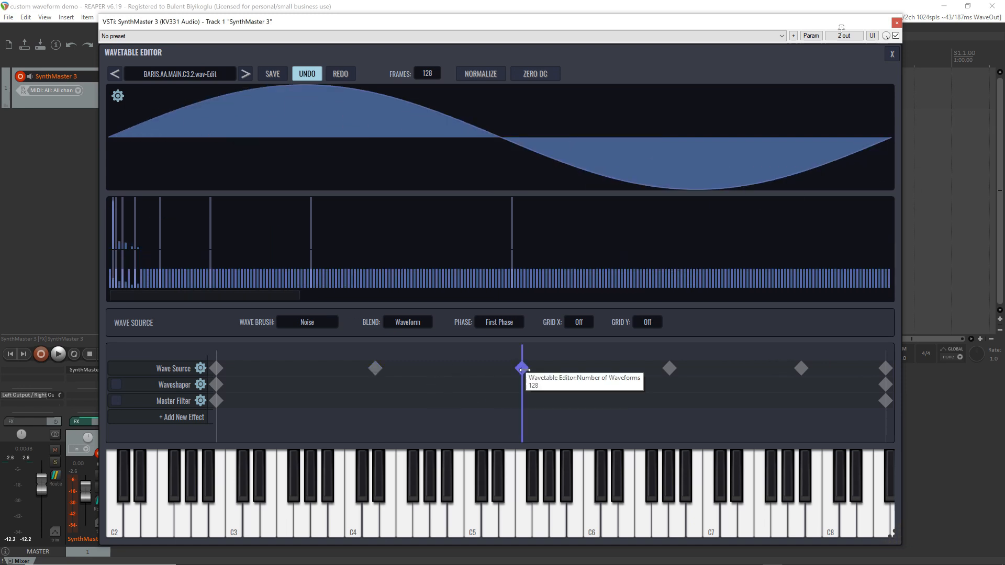
mouse_move(134, 132)
left_mouse_down()
mouse_move(161, 104)
mouse_move(262, 95)
mouse_move(444, 105)
mouse_move(516, 152)
mouse_move(675, 149)
mouse_move(796, 177)
mouse_move(926, 151)
left_mouse_up()
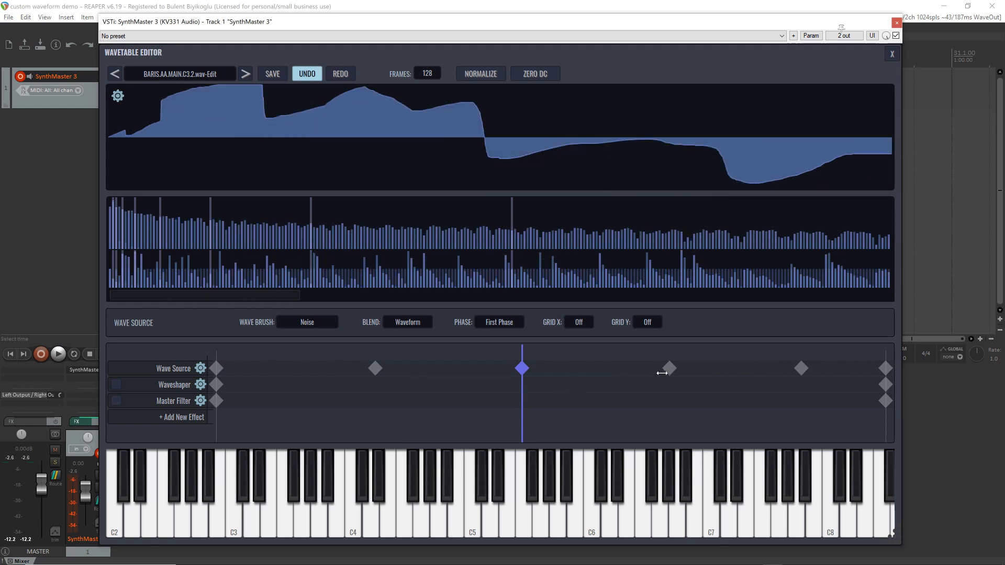
Draw different freehand waveforms on the Wave Source's fourth, fifth and last keyframes, and sweep the frame position back to the first frame
left_click(670, 368)
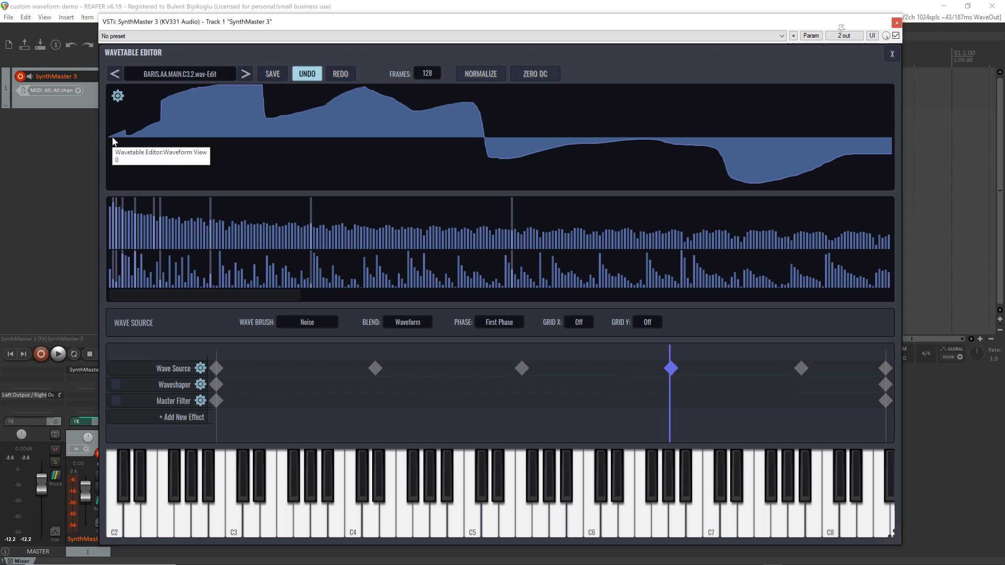
left_click_drag(671, 370, 670, 354)
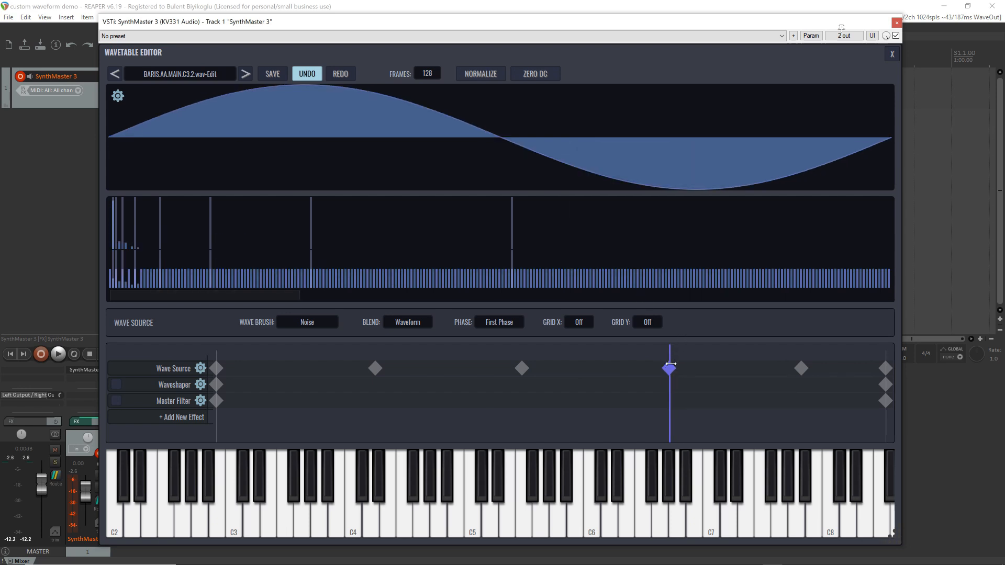
mouse_move(126, 128)
left_mouse_down()
mouse_move(337, 92)
mouse_move(407, 167)
mouse_move(574, 113)
mouse_move(778, 173)
mouse_move(911, 167)
left_mouse_up()
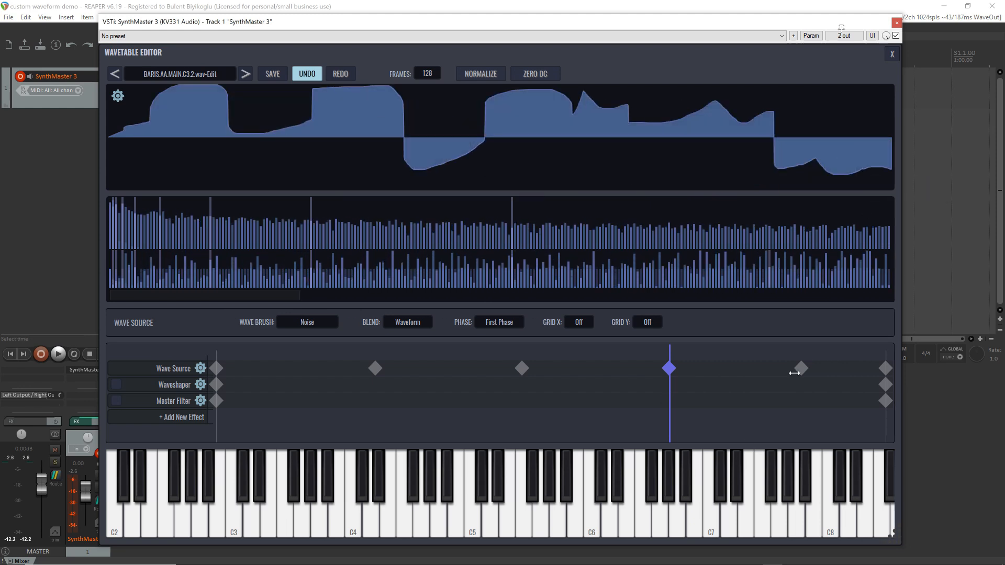
left_click(799, 369)
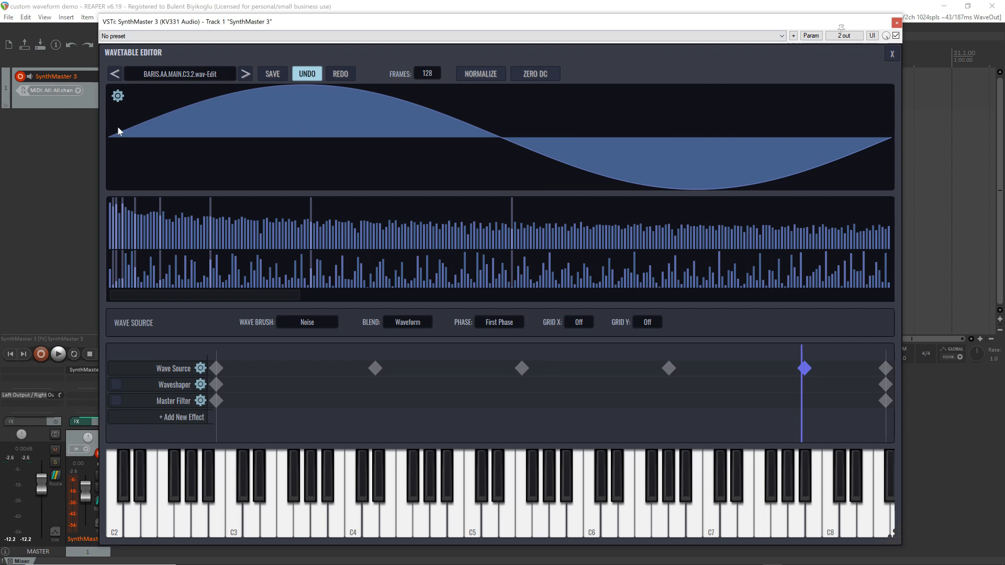
mouse_move(118, 131)
left_mouse_down()
mouse_move(221, 143)
mouse_move(523, 117)
mouse_move(686, 165)
mouse_move(812, 139)
mouse_move(953, 198)
left_mouse_up()
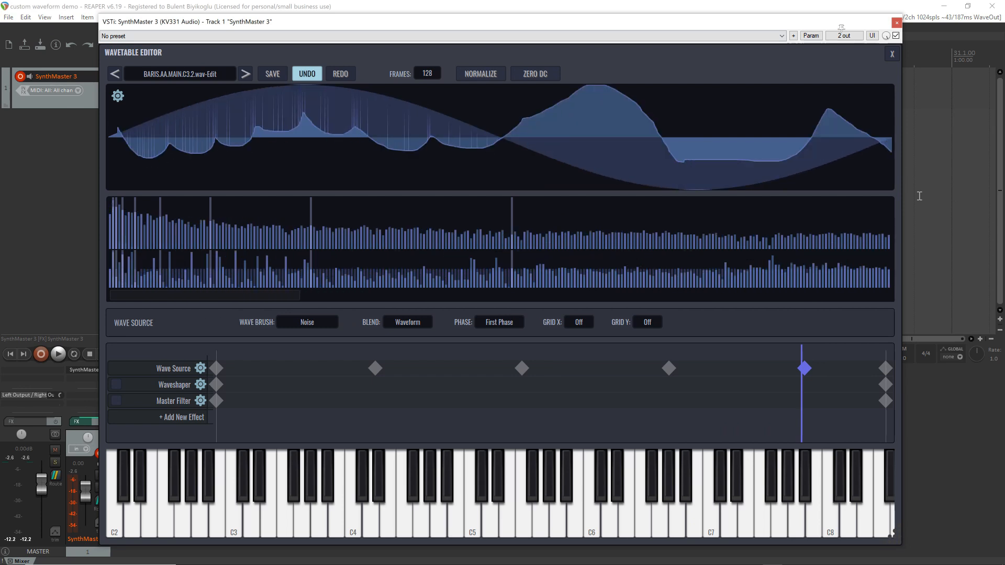
left_click(886, 369)
mouse_move(138, 119)
left_mouse_down()
mouse_move(311, 84)
mouse_move(615, 215)
mouse_move(832, 159)
mouse_move(923, 153)
left_mouse_up()
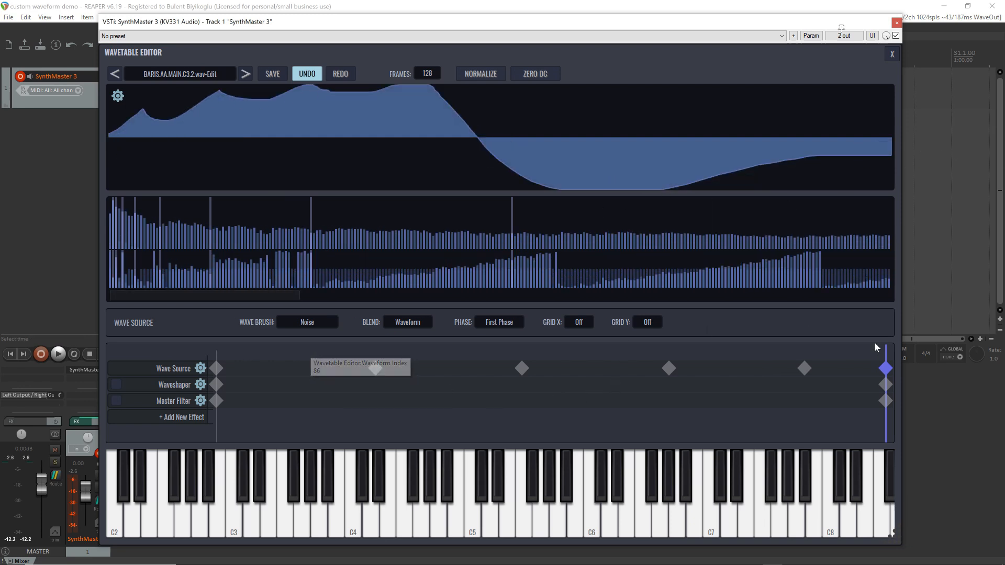
left_click_drag(886, 351, 2, 323)
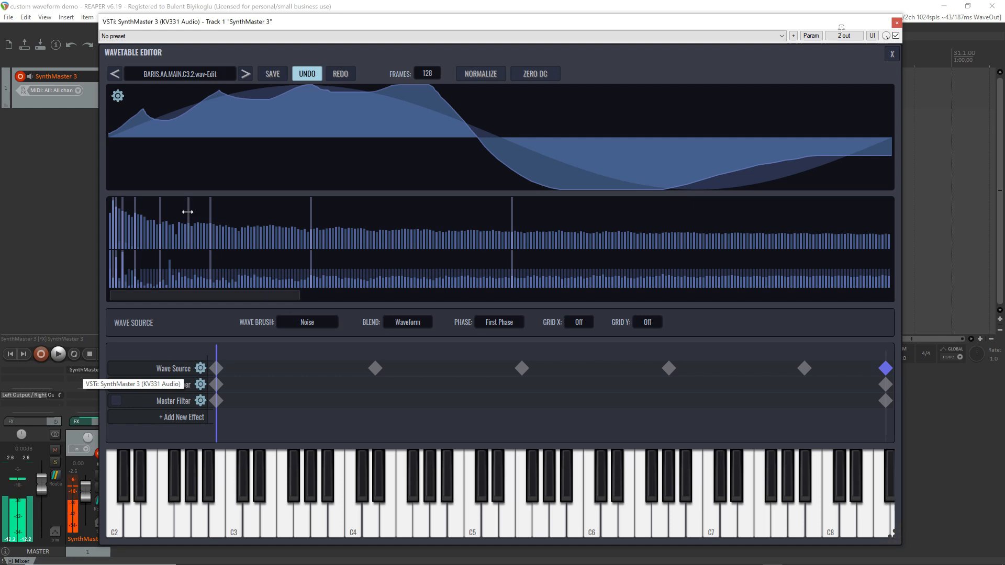
Load a factory waveform from the AM category into the Wave Source's second keyframe
right_click(375, 369)
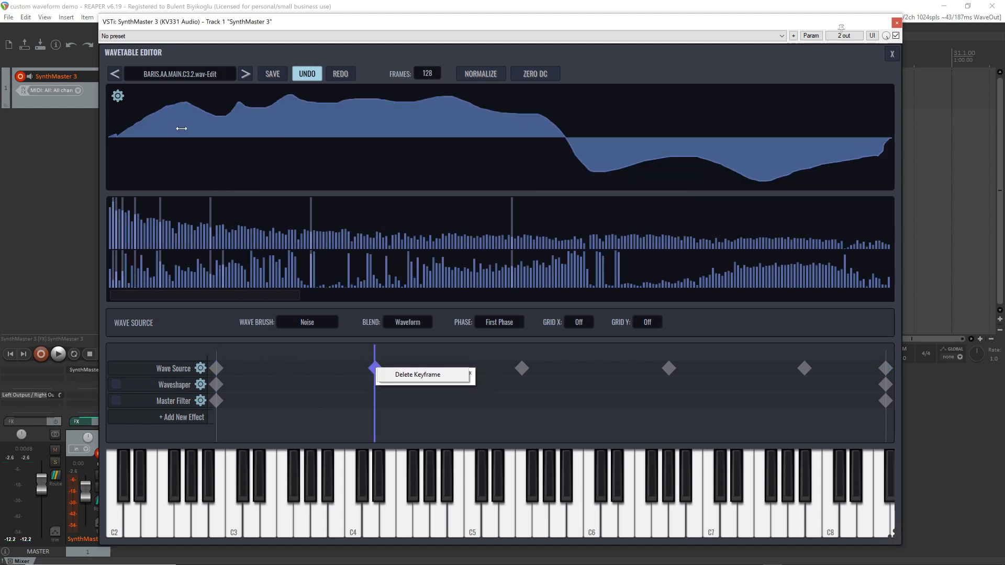
left_click(118, 96)
left_click(118, 96)
mouse_move(148, 107)
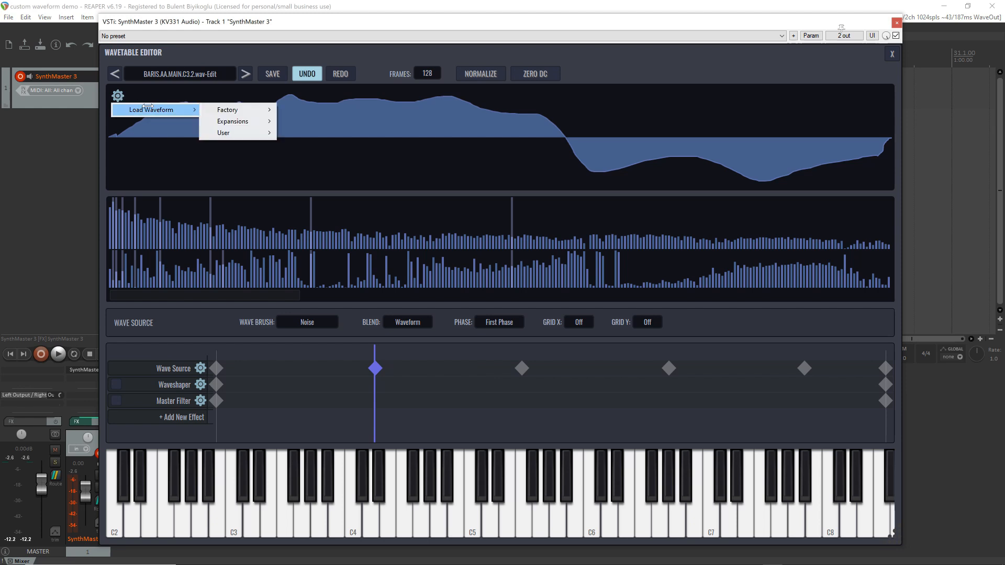
mouse_move(225, 112)
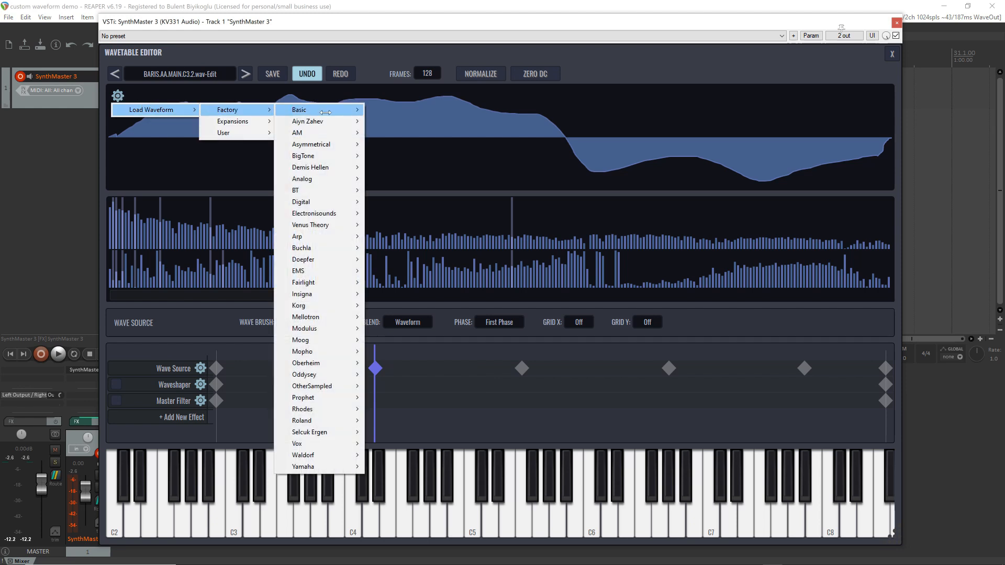
mouse_move(325, 113)
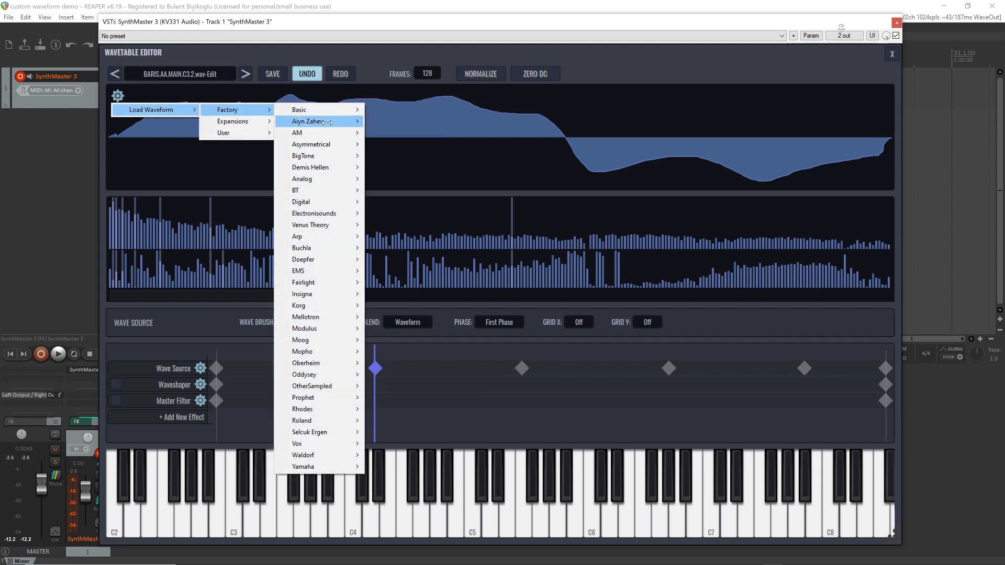
left_click(398, 144)
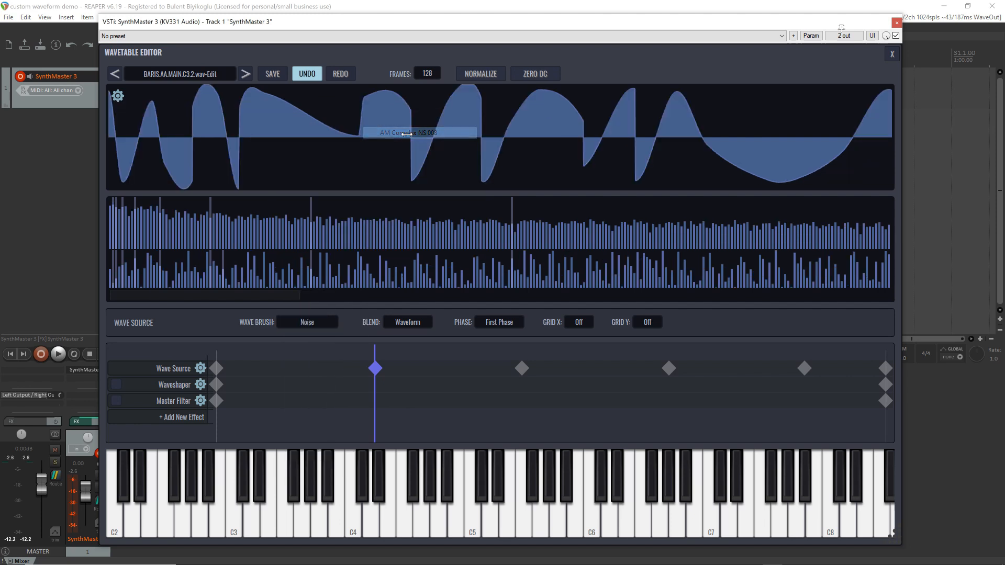
Load the factory waveform Fr4 - Buchla Modular 1 into the Wave Source's third keyframe
left_click(522, 368)
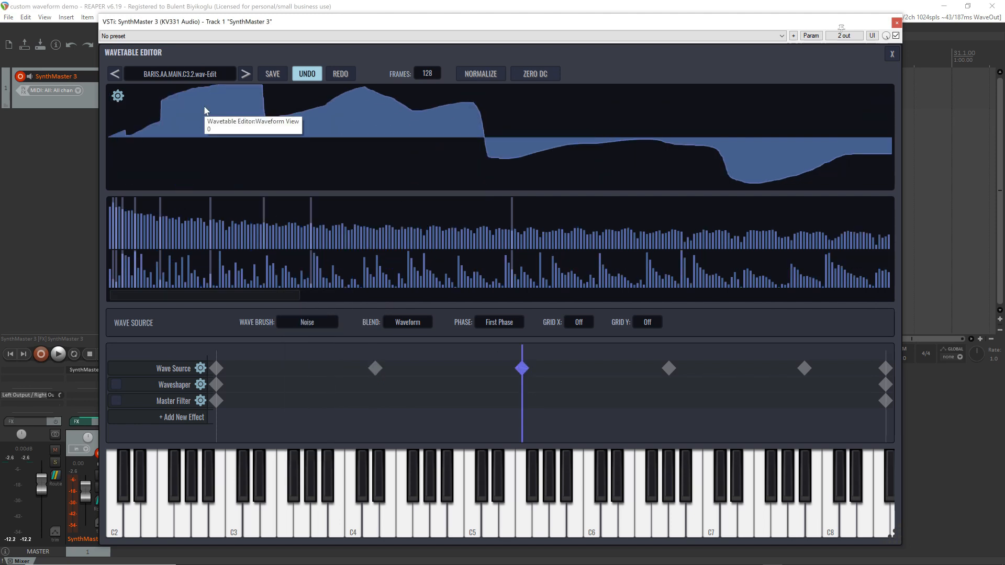
left_click(118, 96)
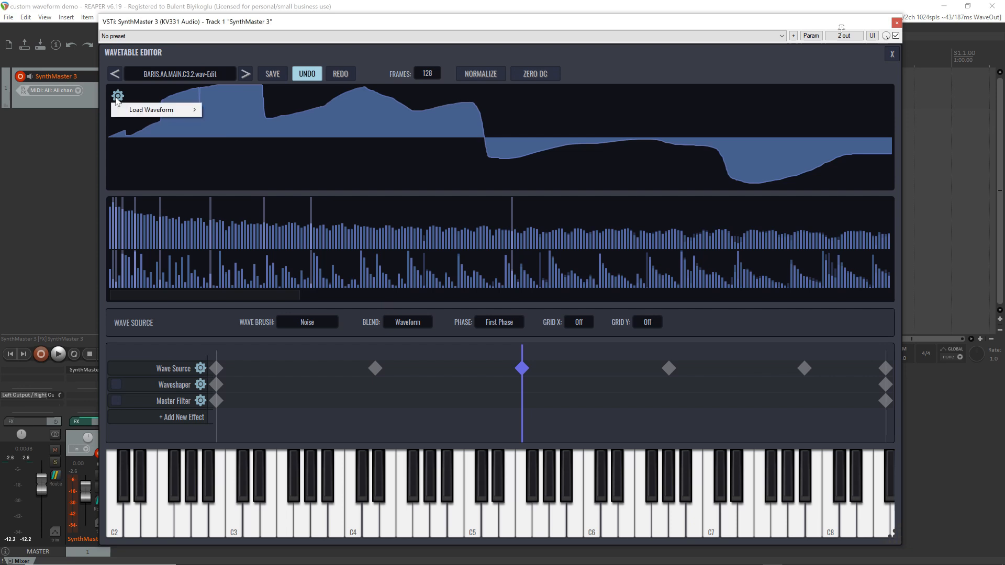
mouse_move(246, 111)
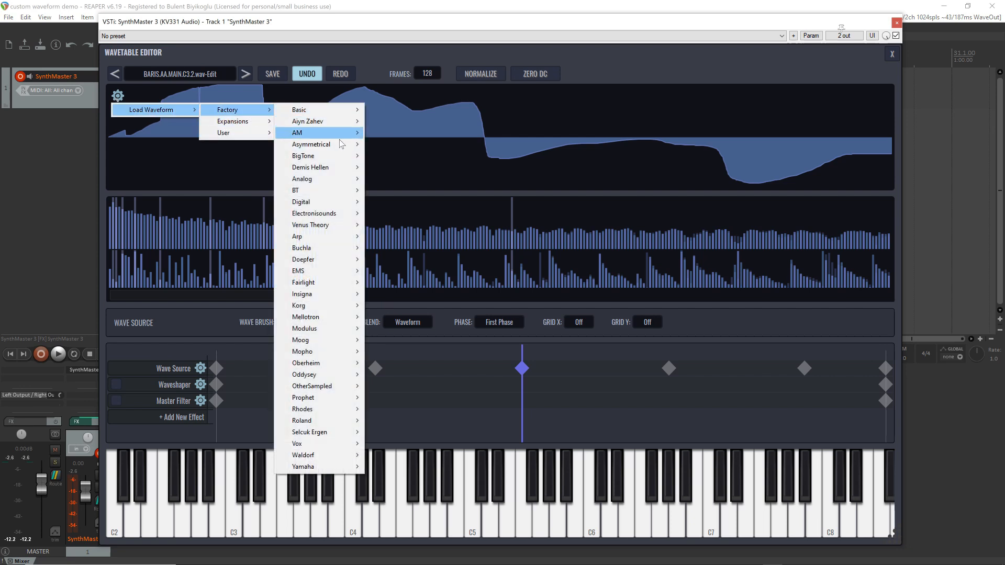
mouse_move(344, 159)
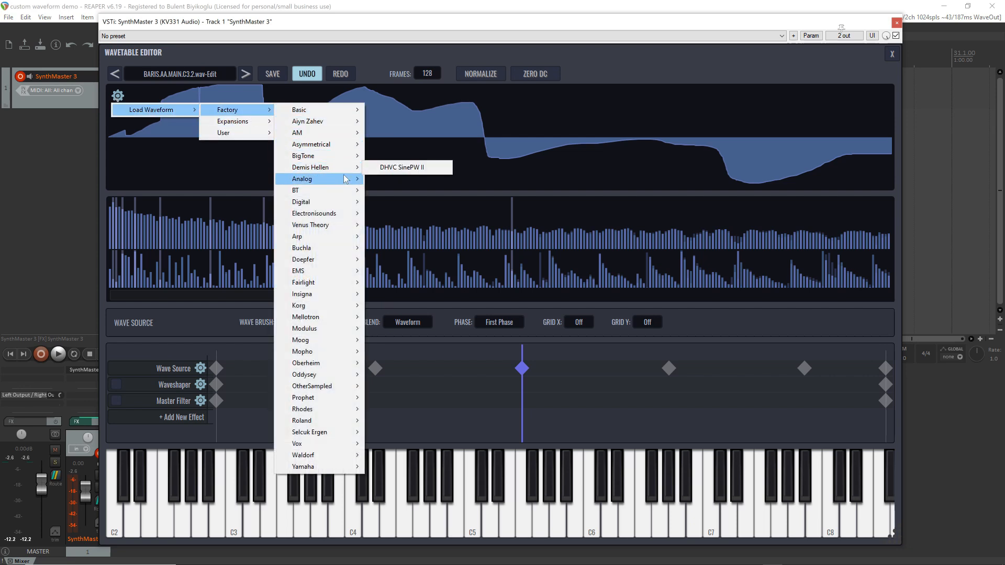
mouse_move(346, 180)
mouse_move(335, 247)
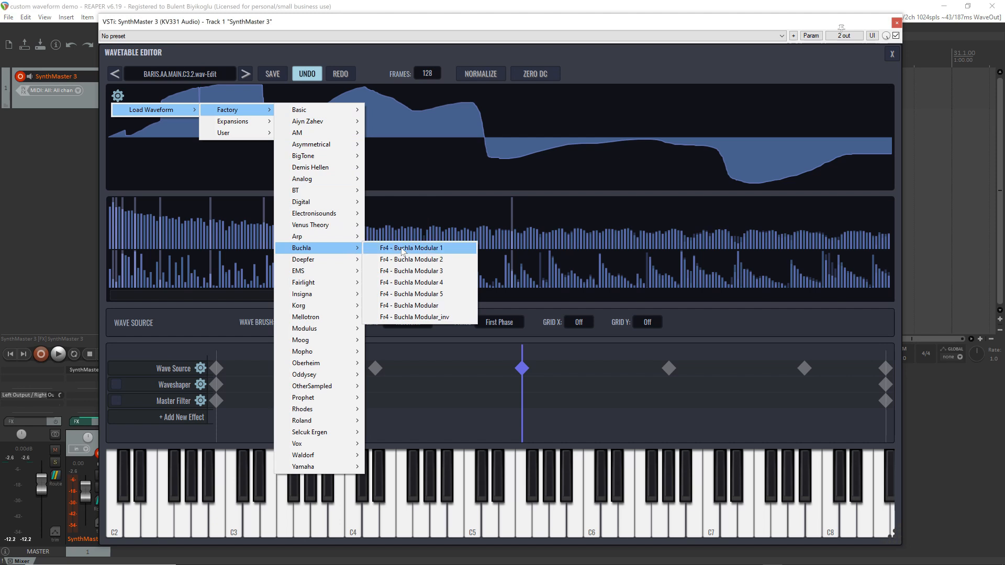
left_click(398, 248)
Load a different factory waveform into the Wave Source's fourth keyframe
left_click(668, 369)
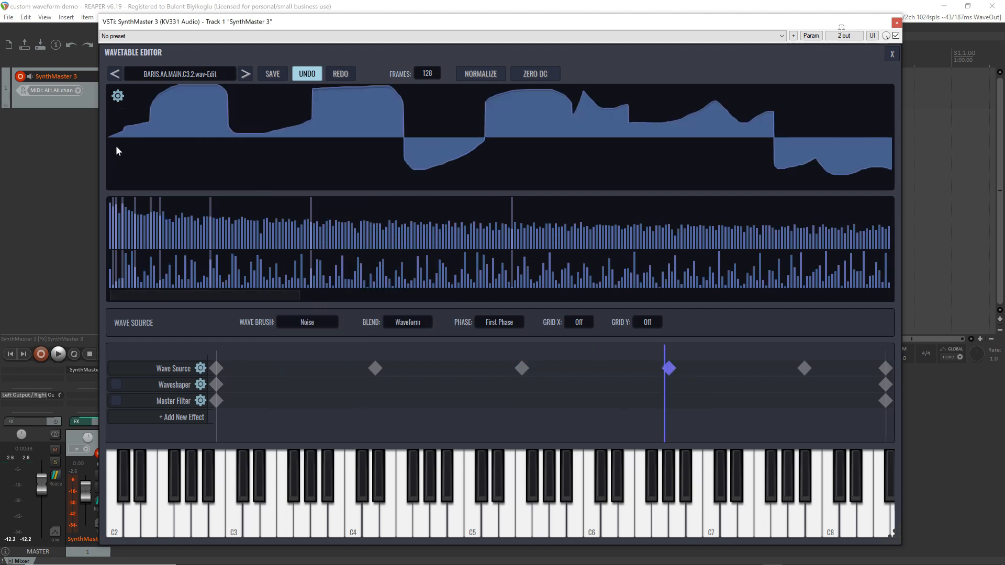
left_click(118, 97)
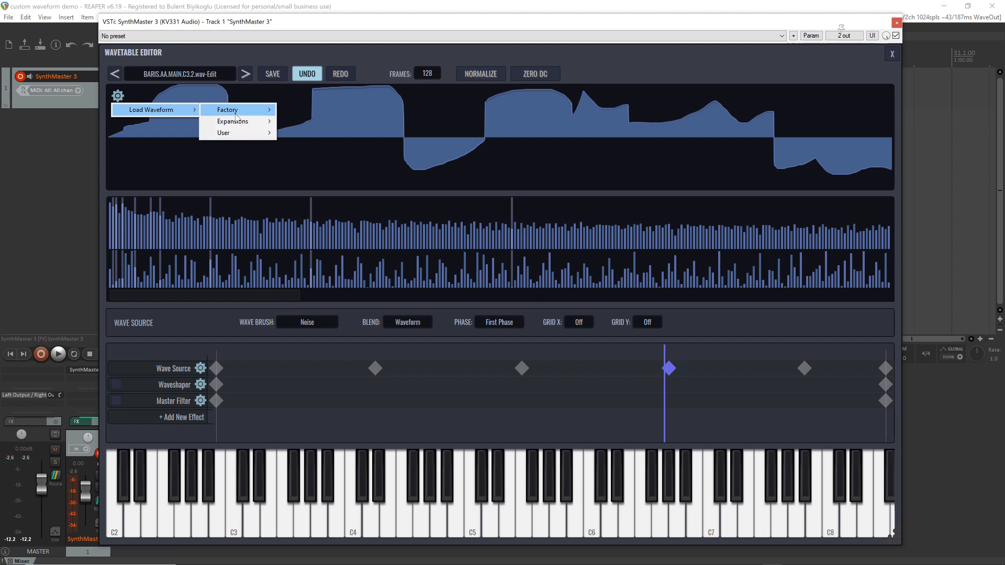
mouse_move(236, 116)
mouse_move(367, 297)
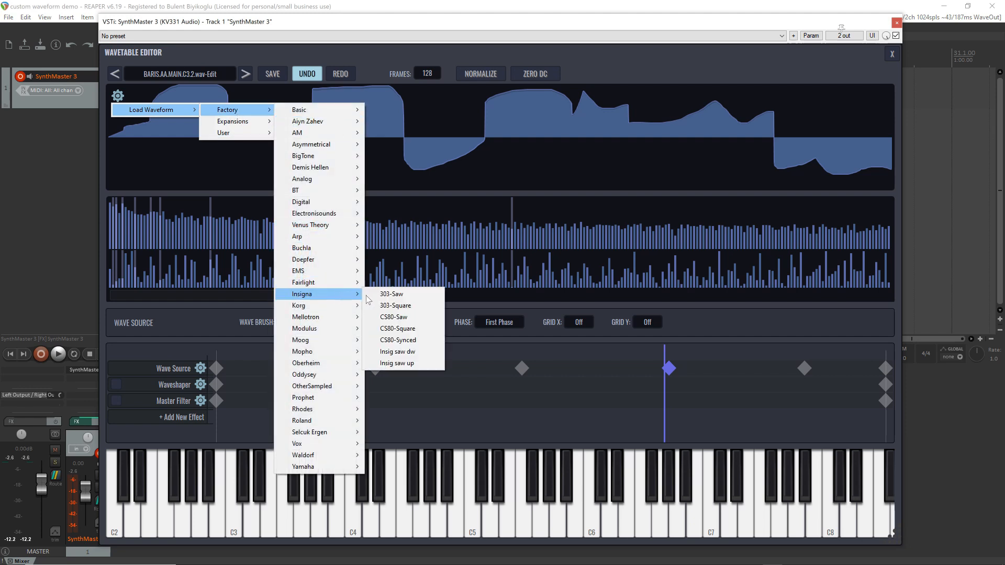
mouse_move(340, 317)
left_click(419, 317)
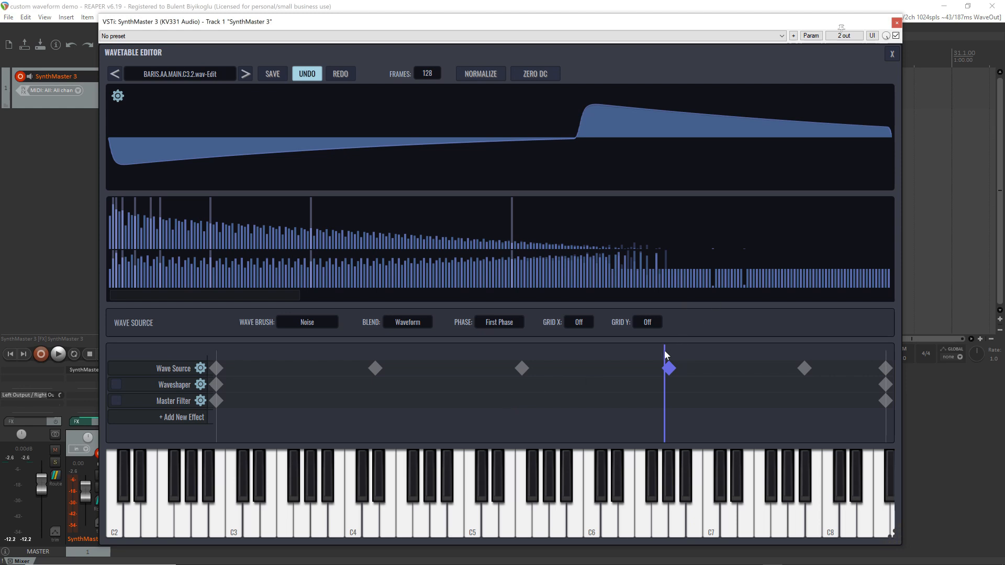
Sweep the frame position back to the first frame and set the Wave Source's blend to Spectral
left_click_drag(666, 355, 162, 343)
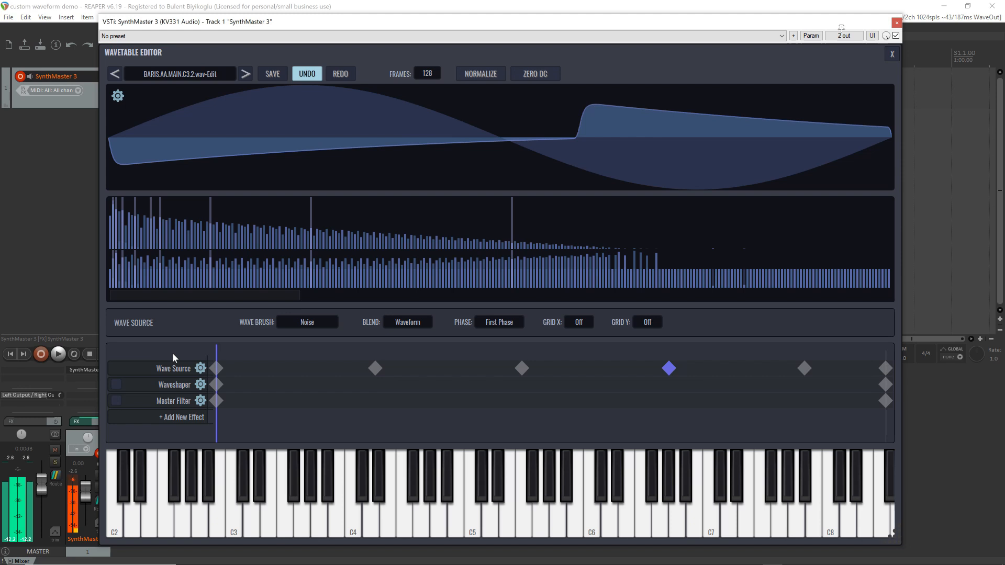
left_click(410, 323)
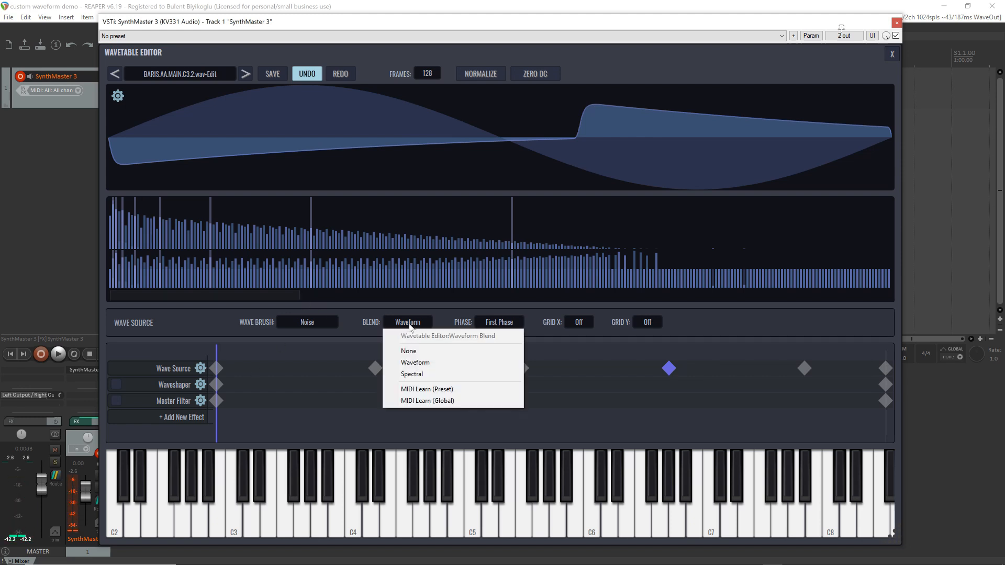
left_click(425, 374)
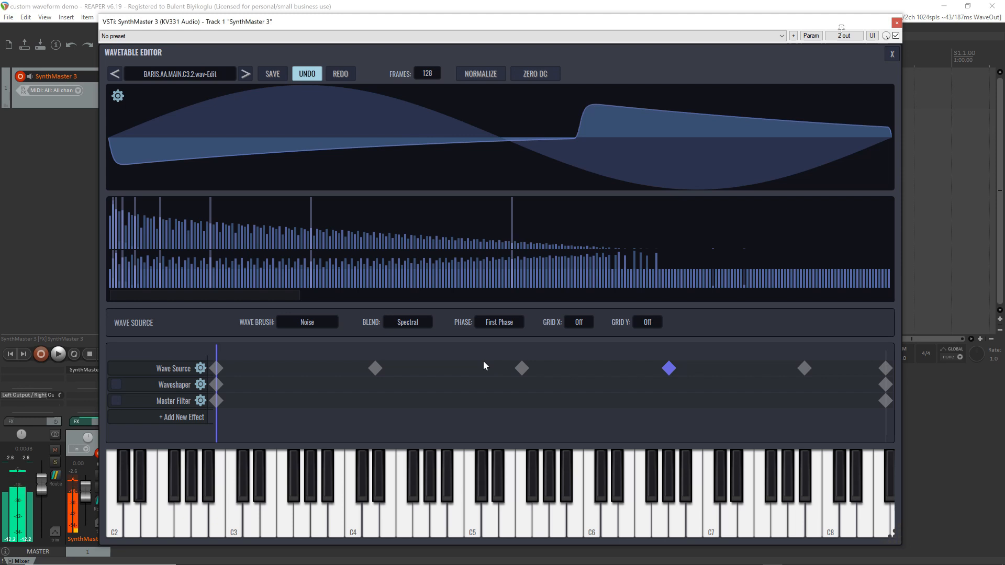
left_click(116, 385)
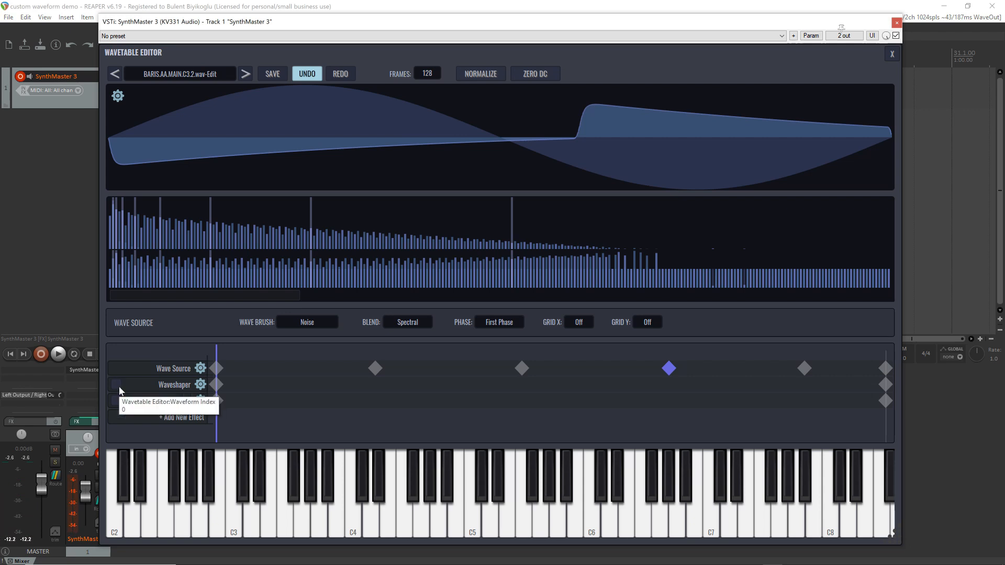
Reinitialize the wavetable source as a Line Source with a Sine shape
left_click(201, 369)
mouse_move(256, 390)
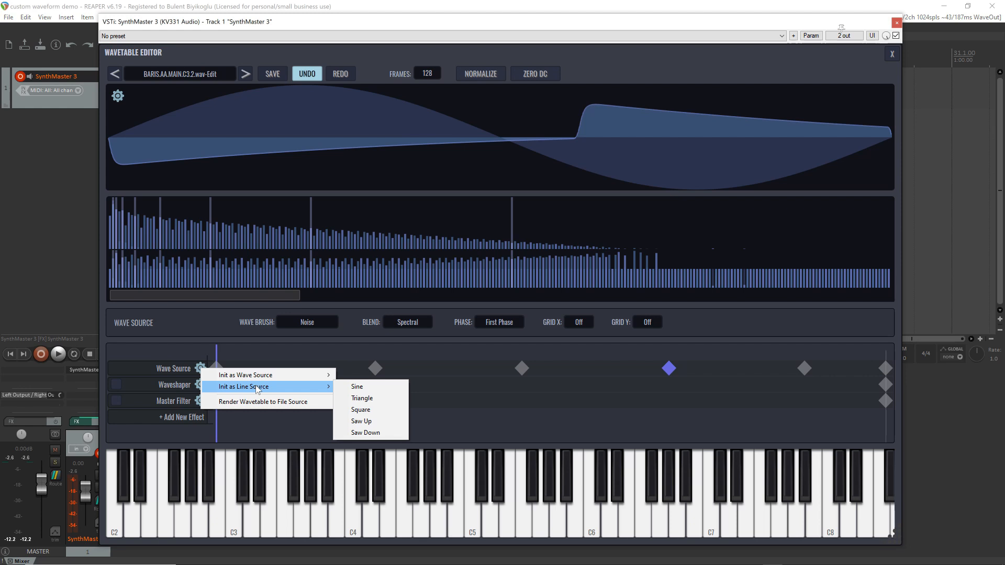
left_click(381, 387)
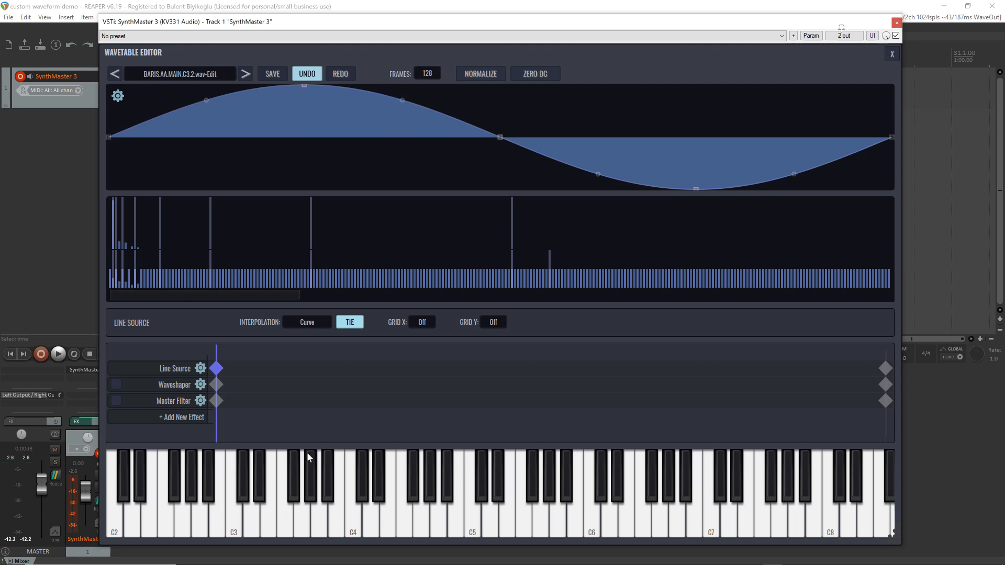
On the Line Source's last keyframe, shift the peak near the cycle start, the midpoint and trough late, and lower the end point to the minimum
left_click(881, 360)
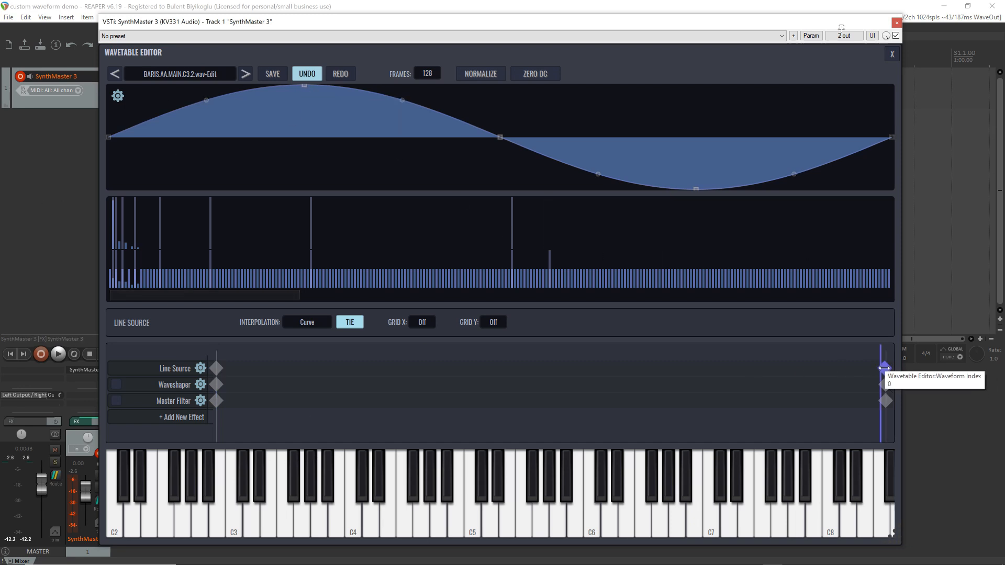
left_click_drag(882, 355, 917, 357)
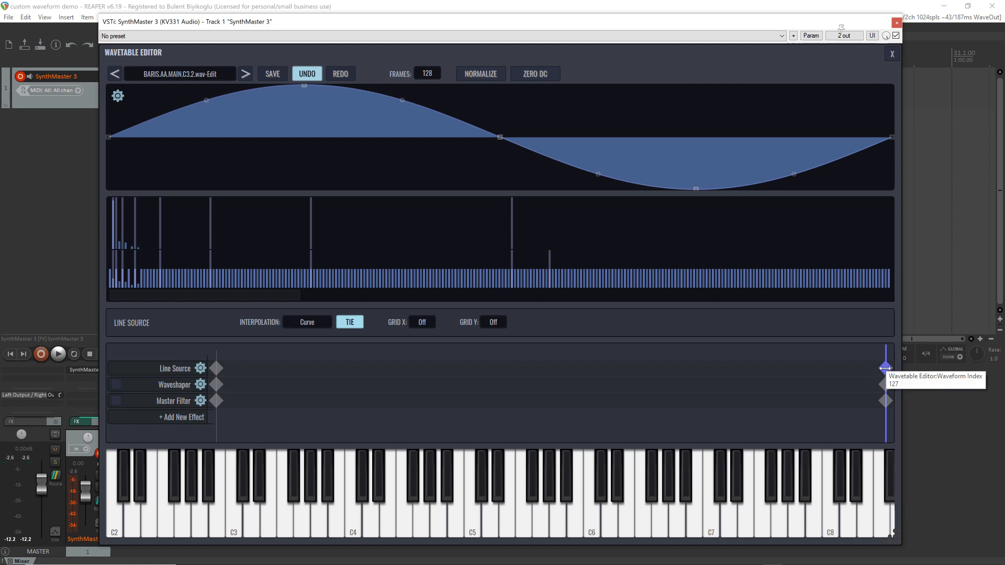
left_click_drag(304, 86, 135, 78)
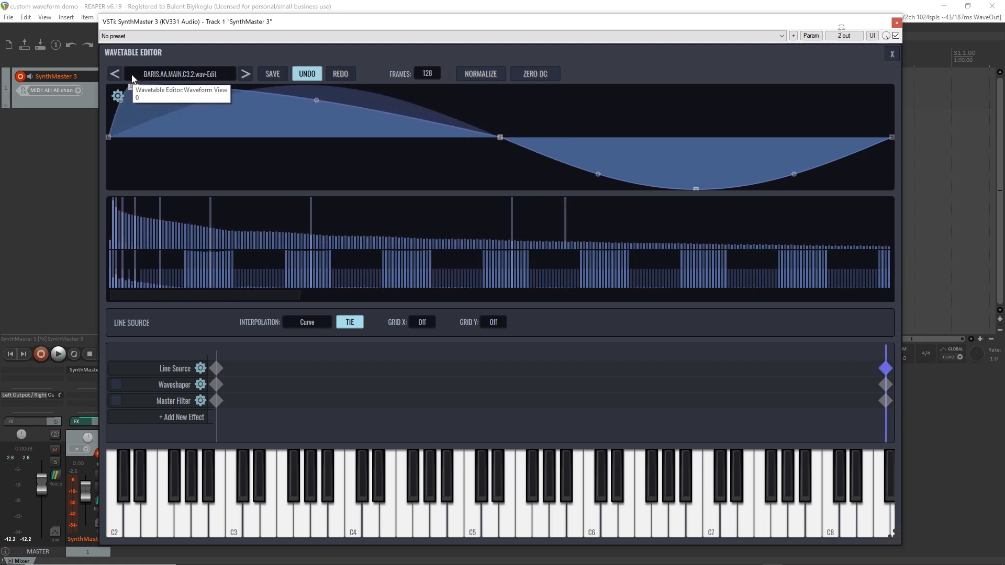
left_click_drag(501, 138, 695, 174)
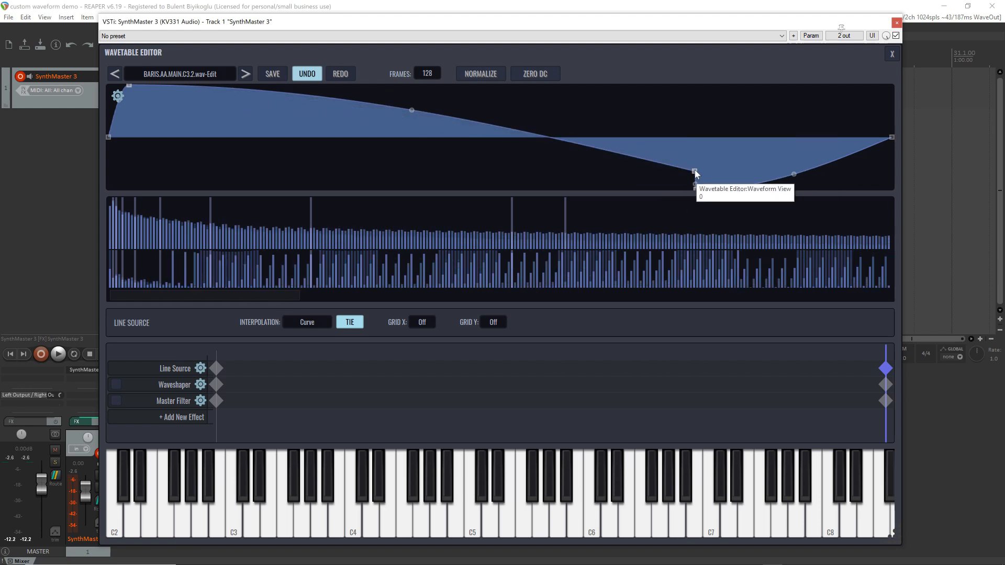
left_click_drag(695, 171, 701, 113)
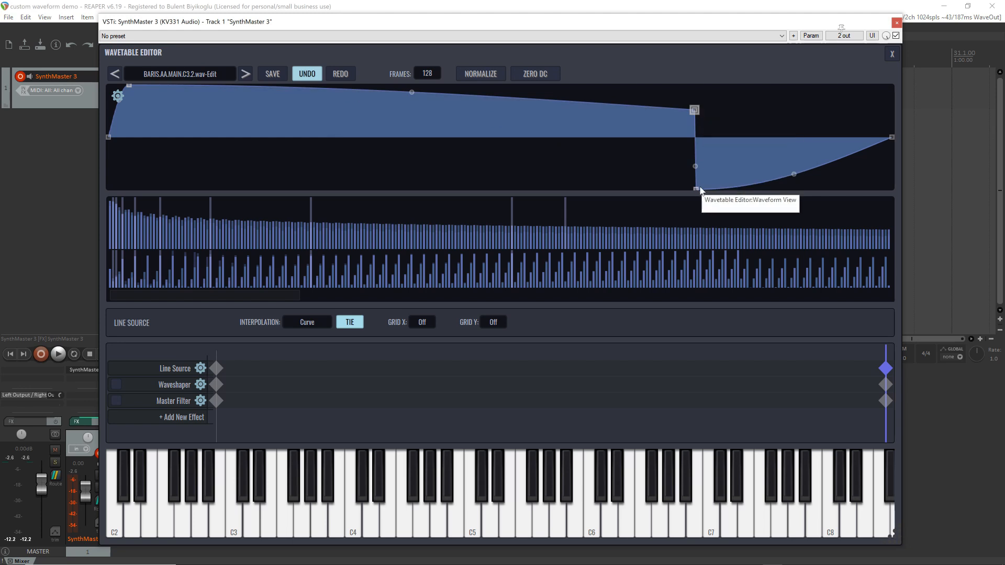
left_click_drag(696, 190, 849, 210)
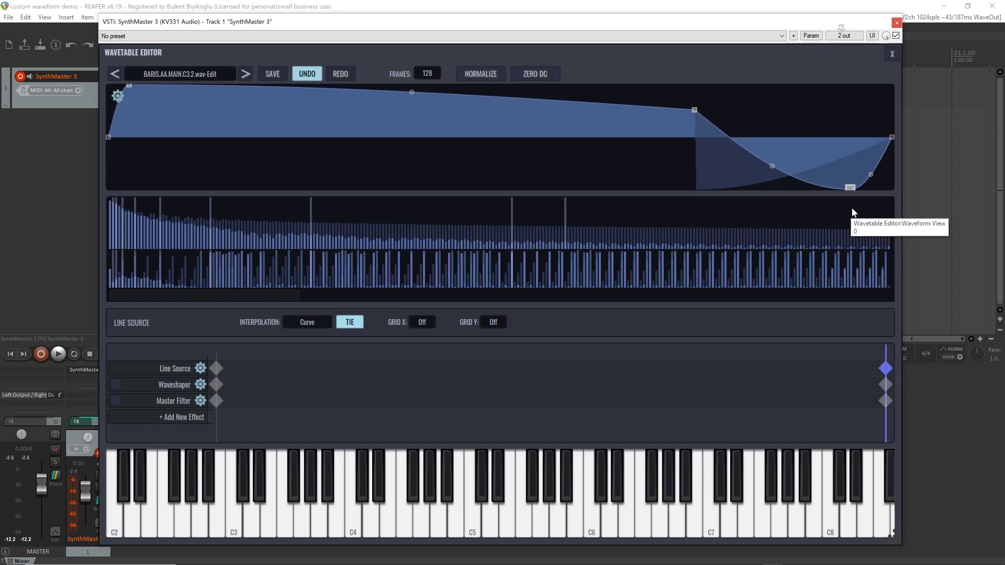
left_click_drag(871, 177, 892, 209)
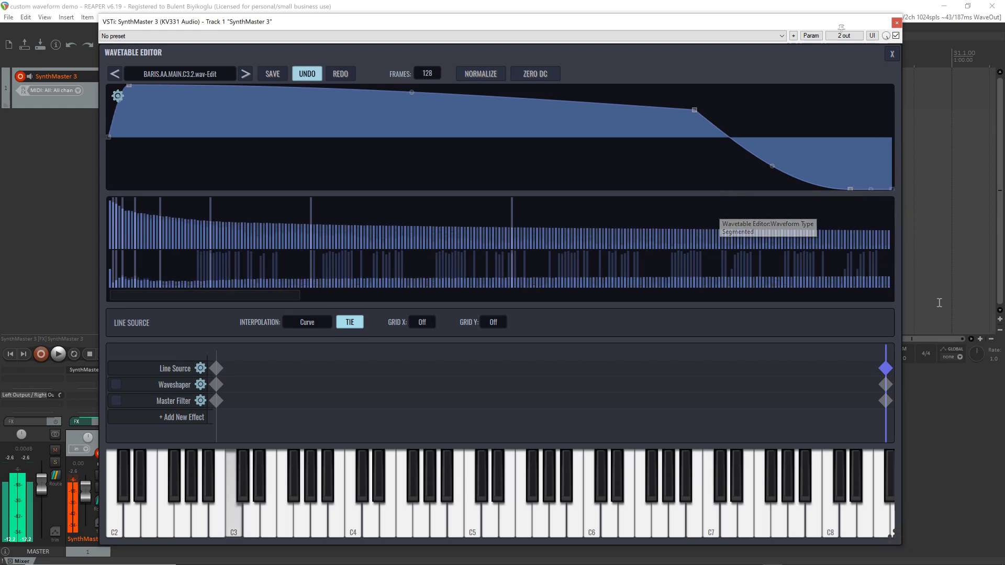
Return to the Line Source's first keyframe and add four curve points, one beside each slope of the sine
left_click_drag(885, 351, 202, 366)
left_click(216, 369)
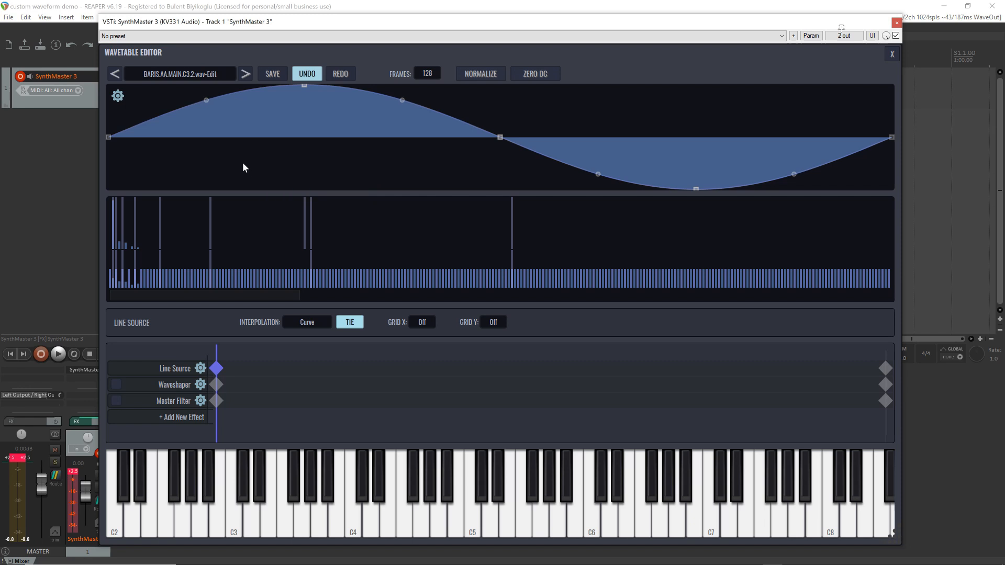
left_click(151, 103)
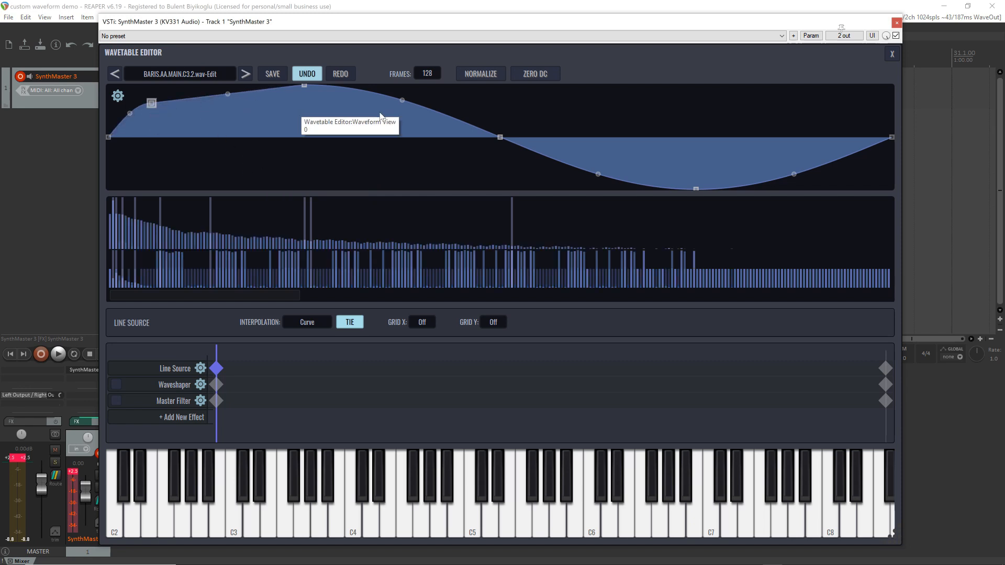
left_click(451, 101)
left_click(565, 174)
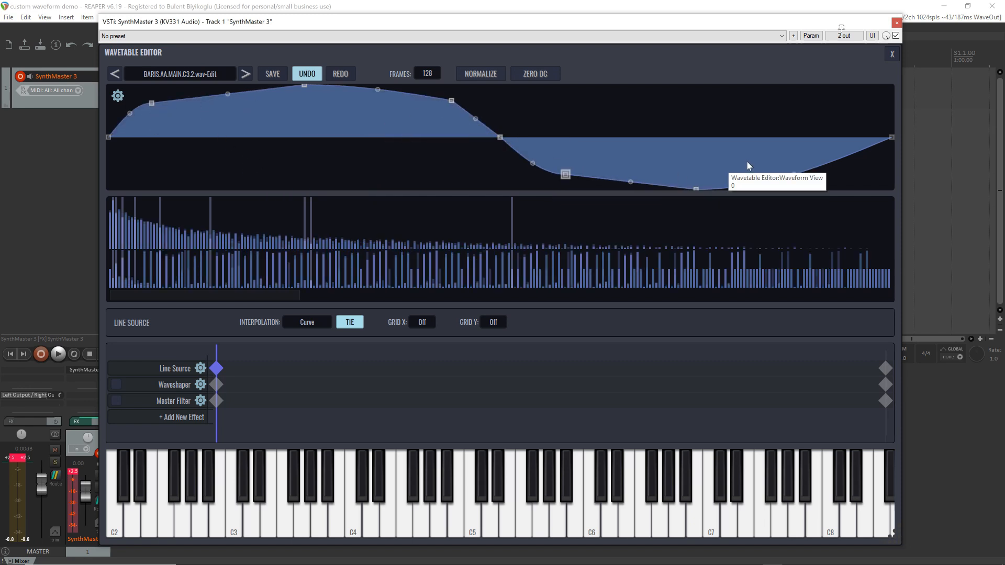
left_click(841, 178)
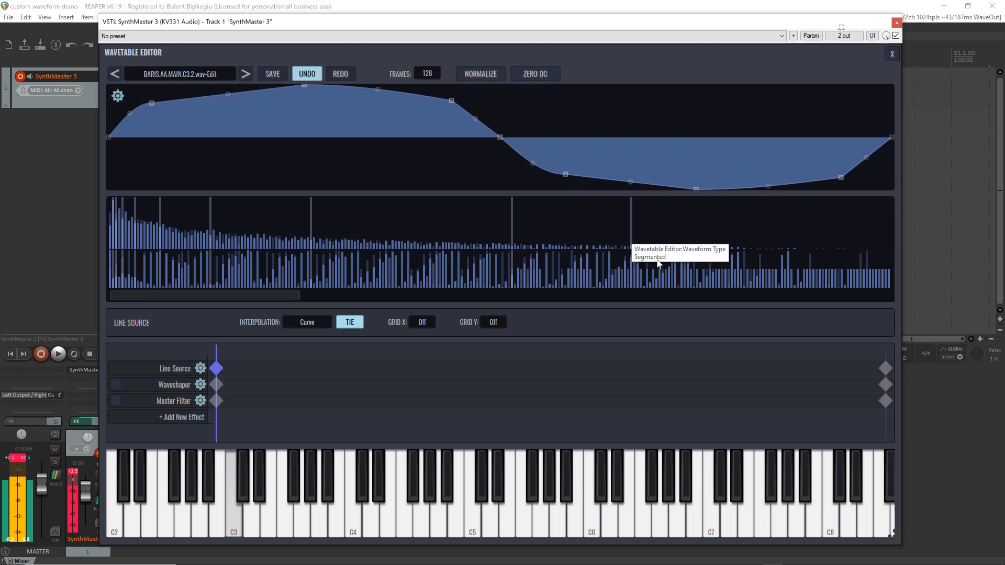
Reshape the Line Source's last keyframe into an irregular curve with a late upward spike, and sweep the frame position back to the first frame
left_click(886, 369)
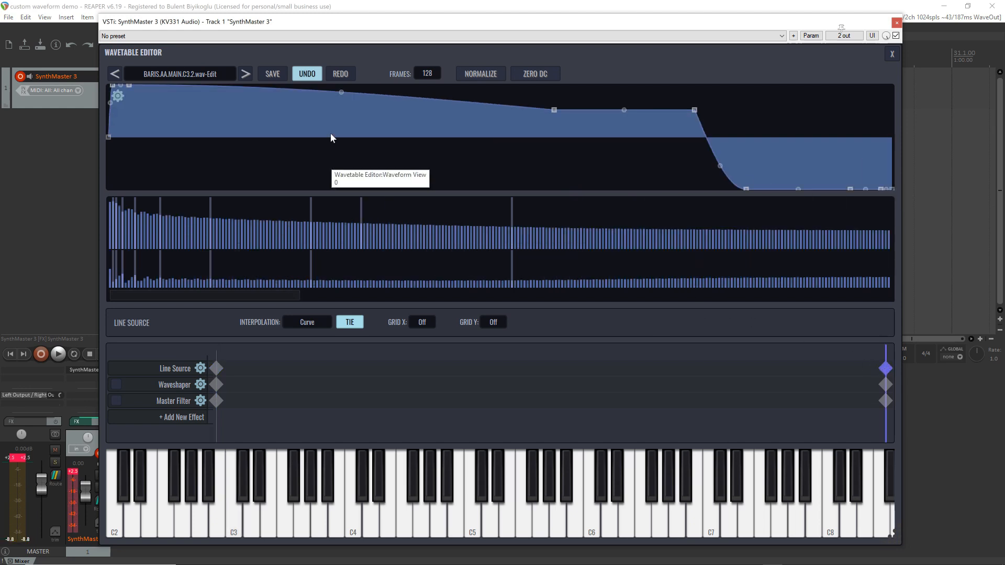
left_click_drag(554, 110, 215, 125)
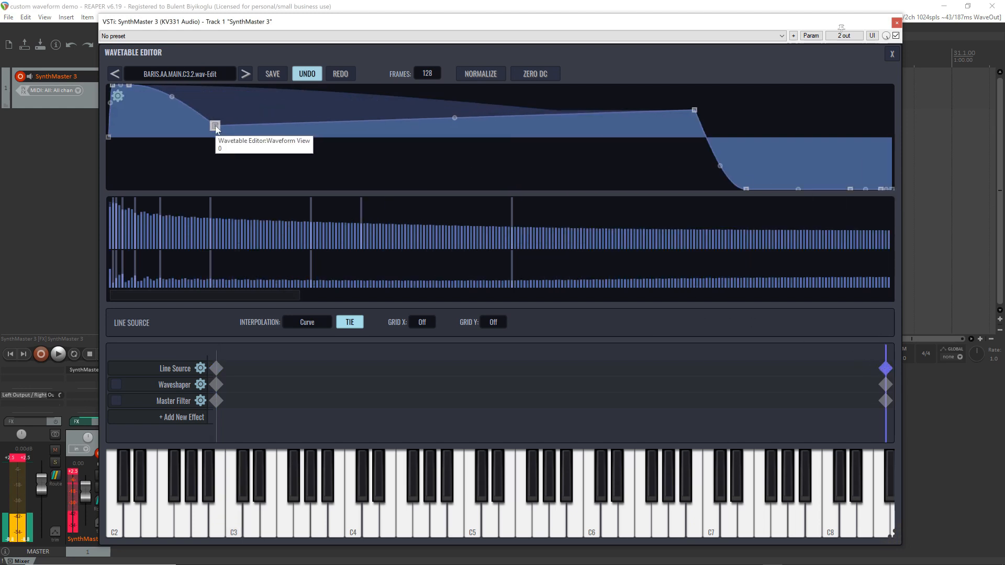
left_click_drag(695, 111, 324, 104)
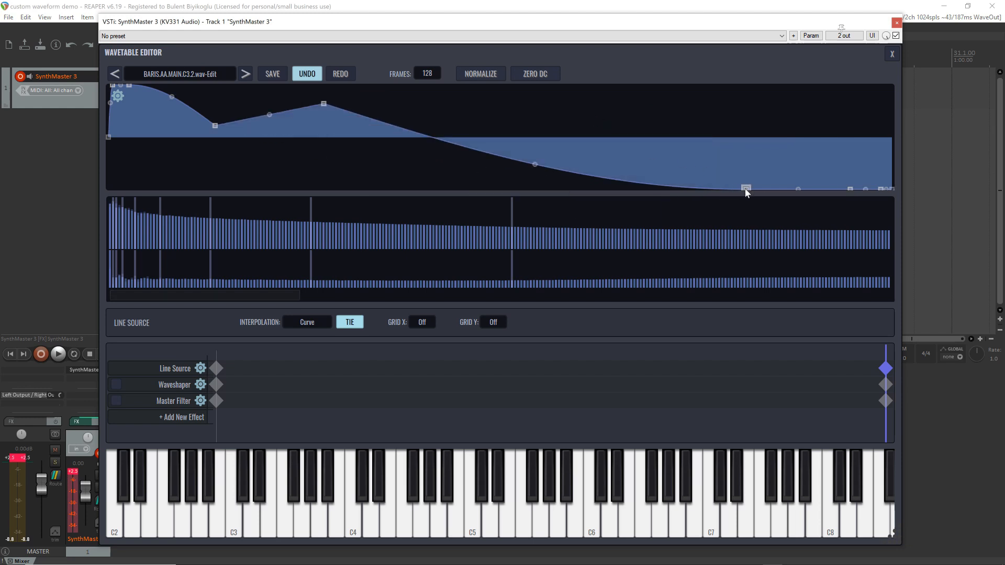
left_click_drag(746, 189, 444, 90)
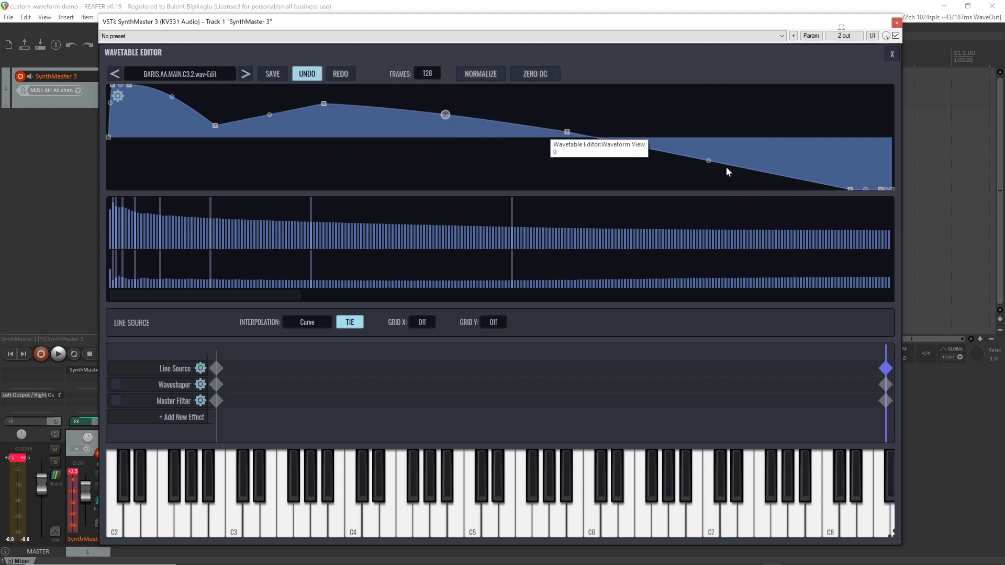
left_click_drag(709, 161, 714, 189)
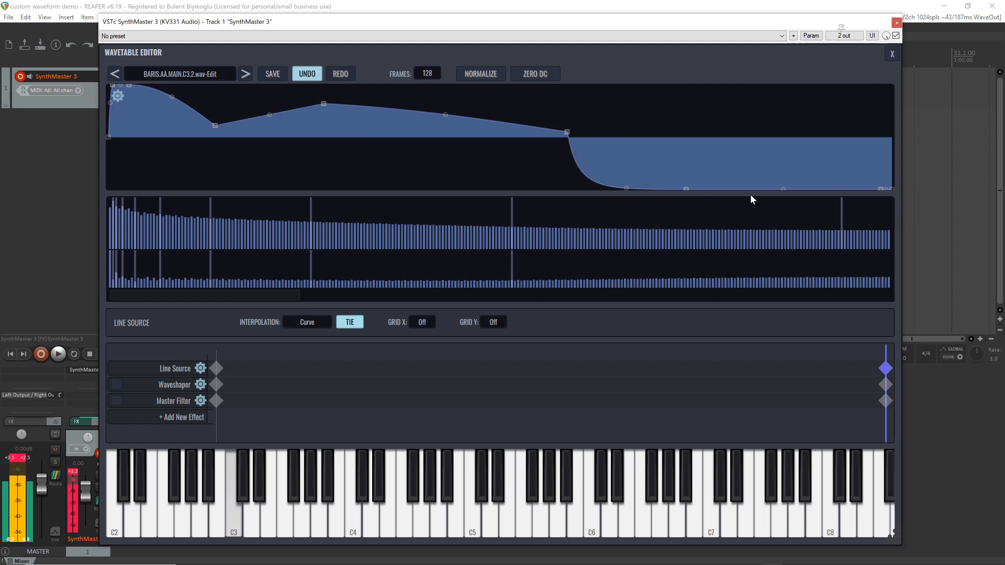
left_click_drag(879, 190, 764, 99)
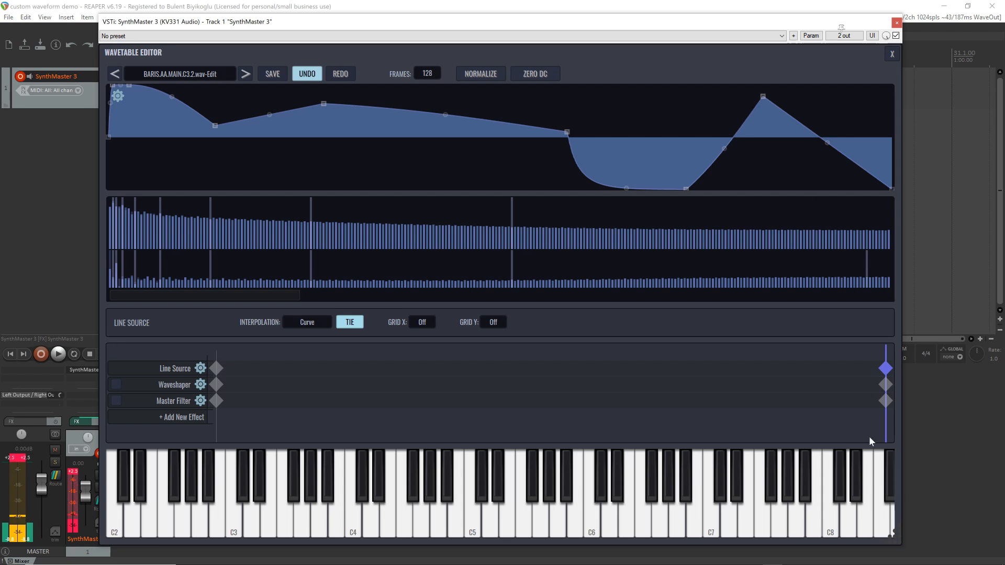
left_click_drag(887, 351, 1, 358)
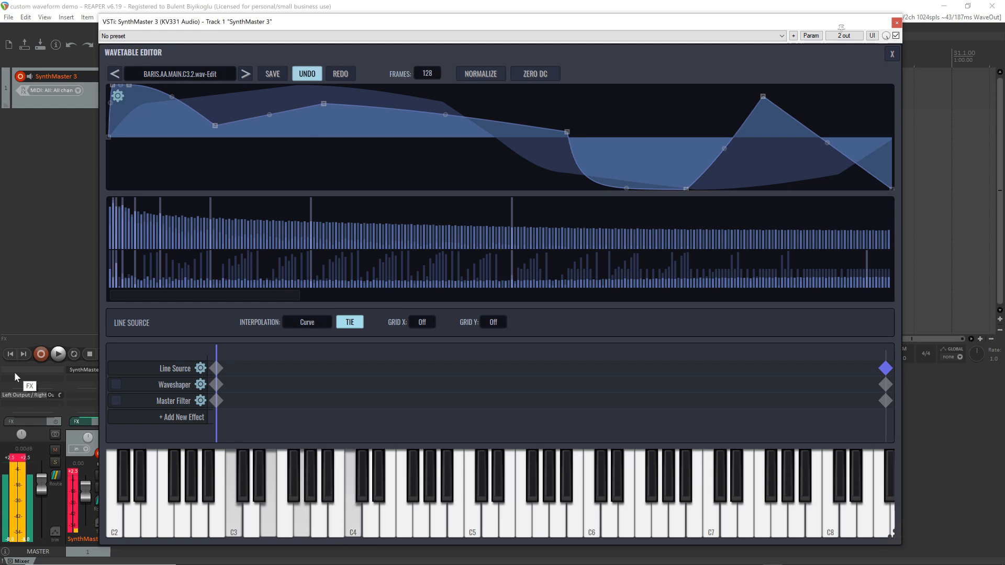
Enable the Waveshaper and audition the Line Source with Step interpolation by sweeping the frame position
left_click(116, 385)
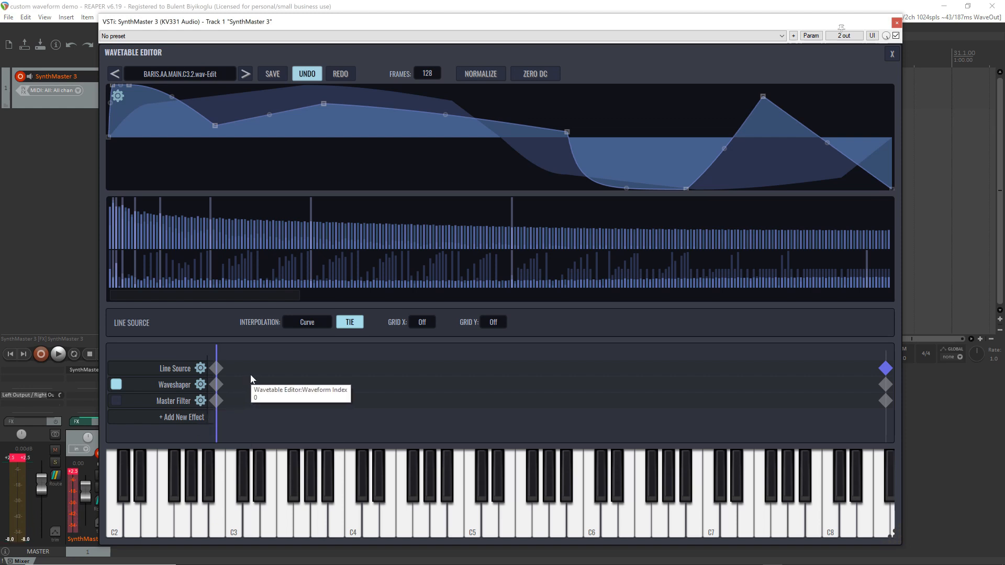
left_click(307, 327)
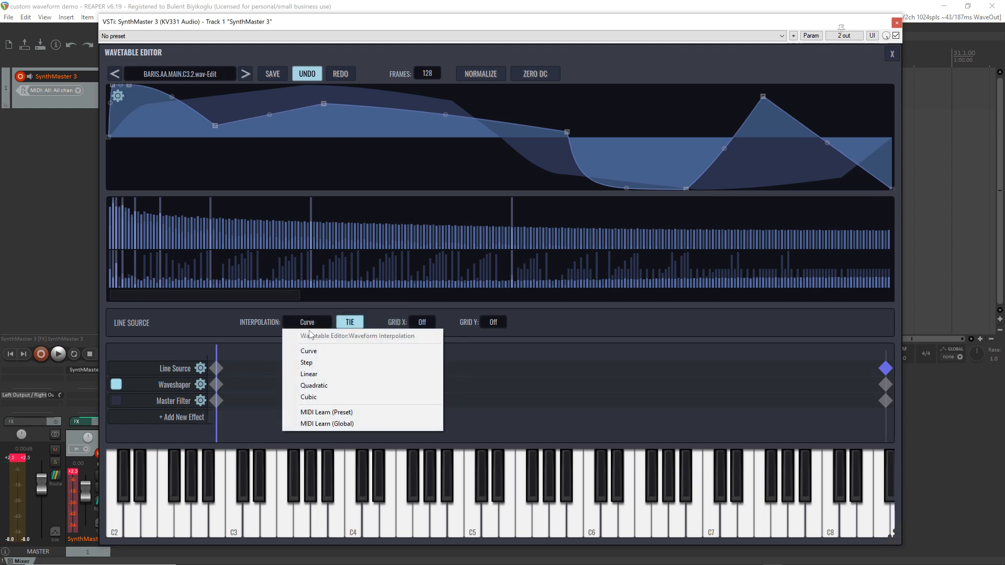
left_click(326, 362)
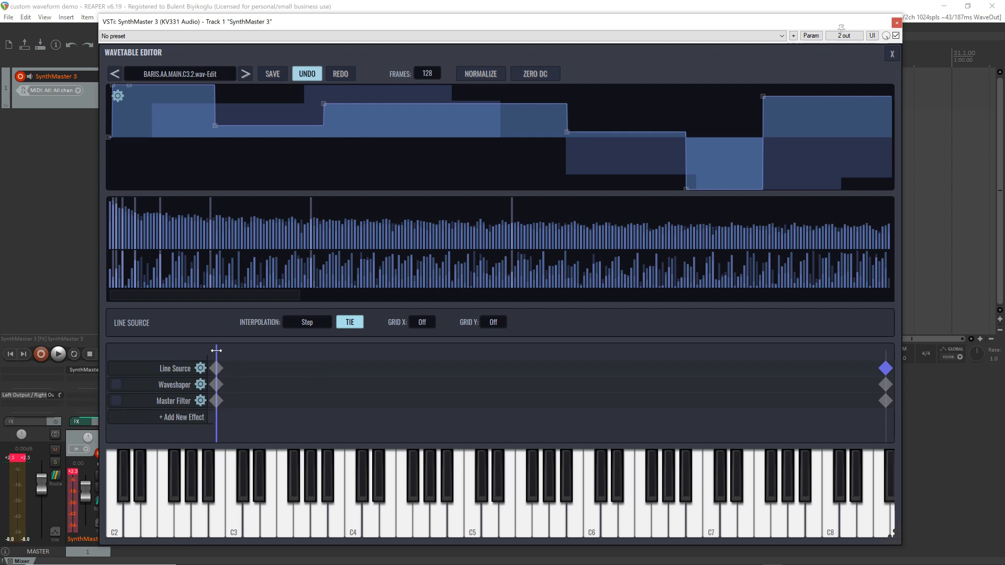
left_click_drag(216, 351, 201, 366)
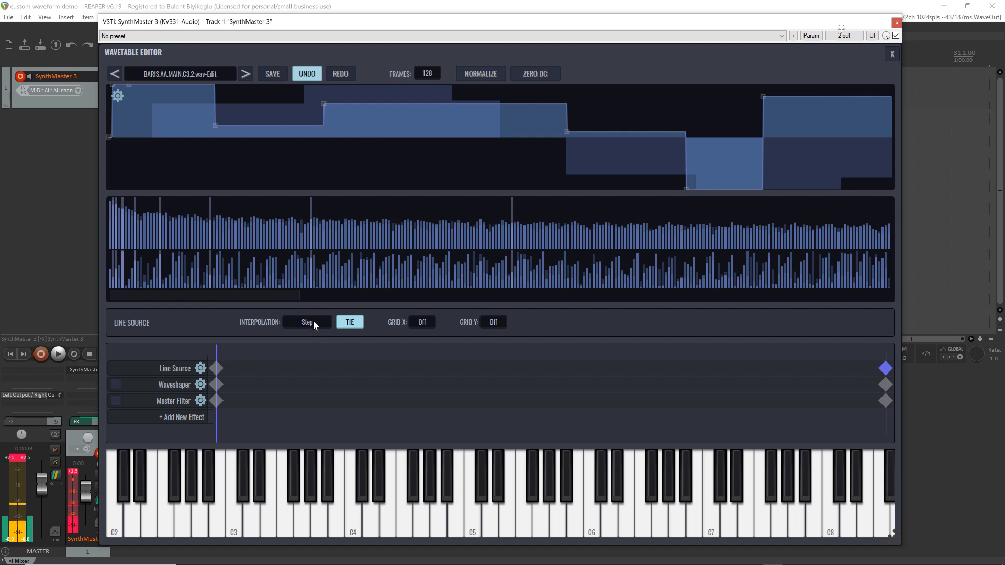
Switch the Line Source's interpolation to Linear and sweep the frame position back to the first frame
left_click(312, 322)
left_click(328, 374)
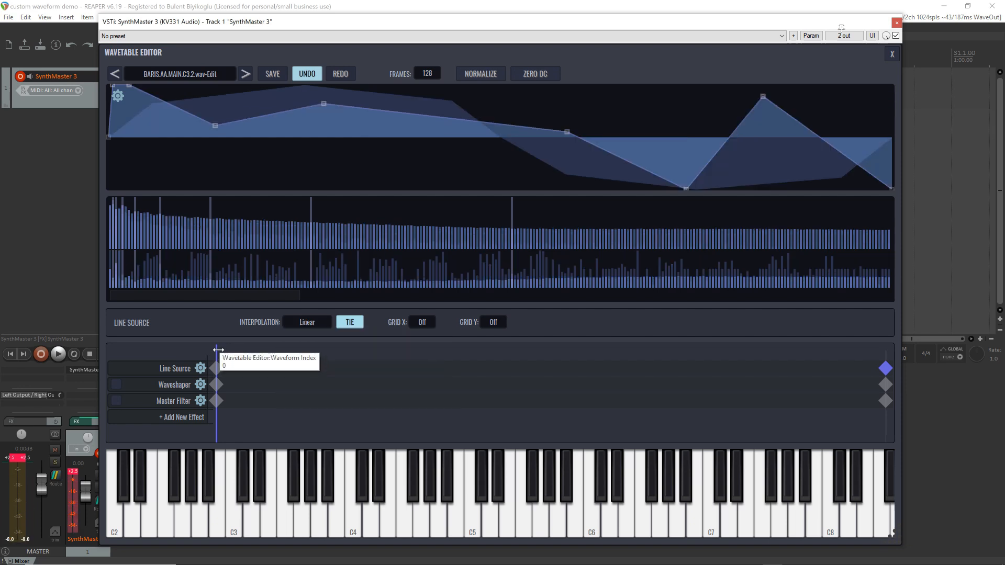
left_click_drag(217, 350, 370, 57)
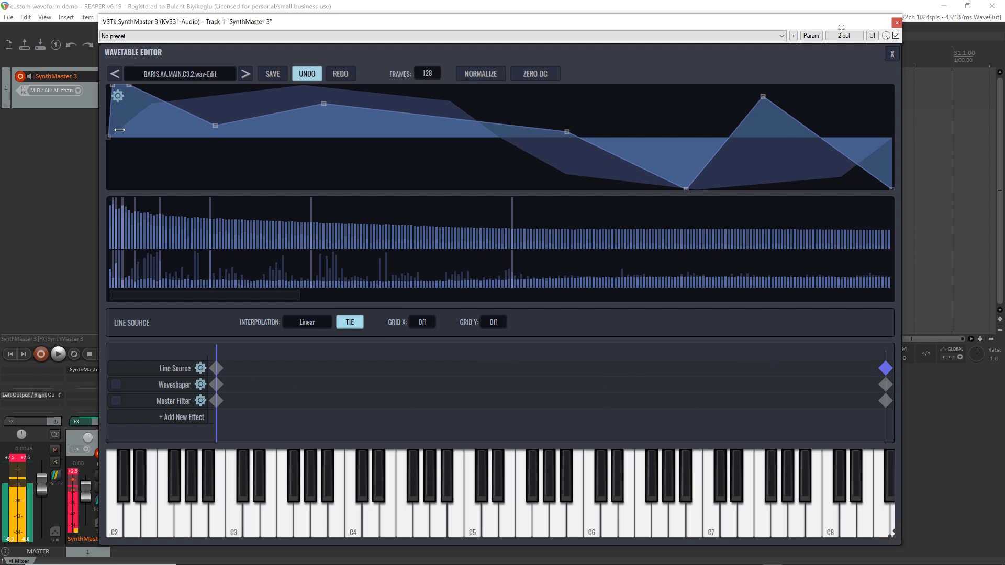
Set the Line Source's interpolation back to Curve and pull the early falling segment's handle down to sharpen the drop
left_click(305, 323)
left_click(316, 351)
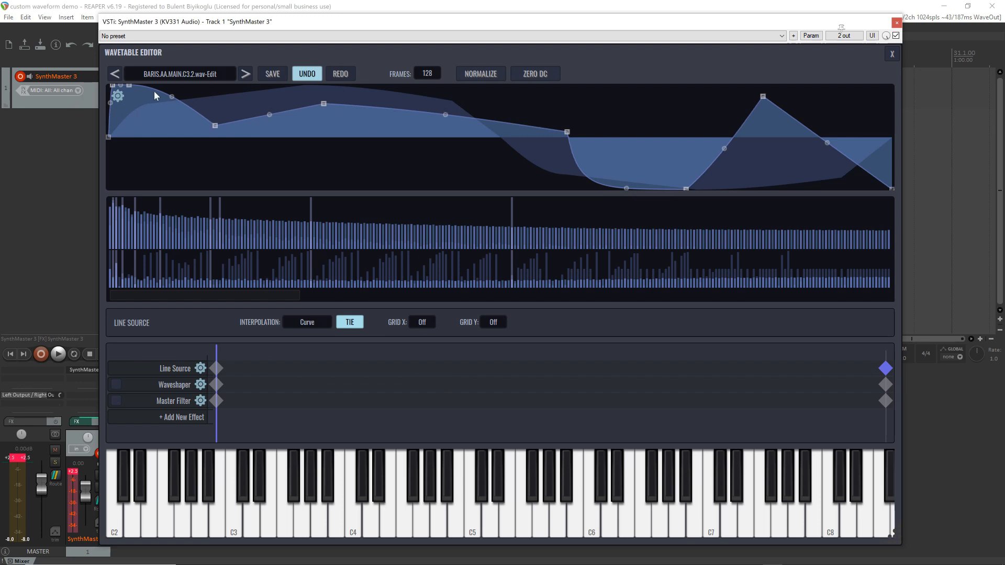
left_click_drag(173, 100, 172, 126)
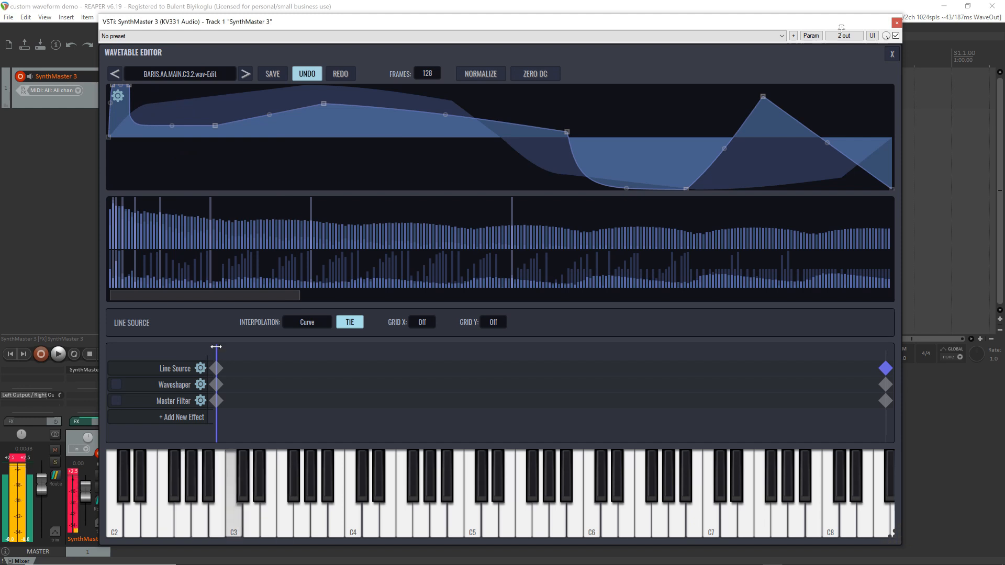
Set the interpolation to Quadratic and bend the last keyframe's segments by moving their six handles alternately below and above the curve
left_click(301, 326)
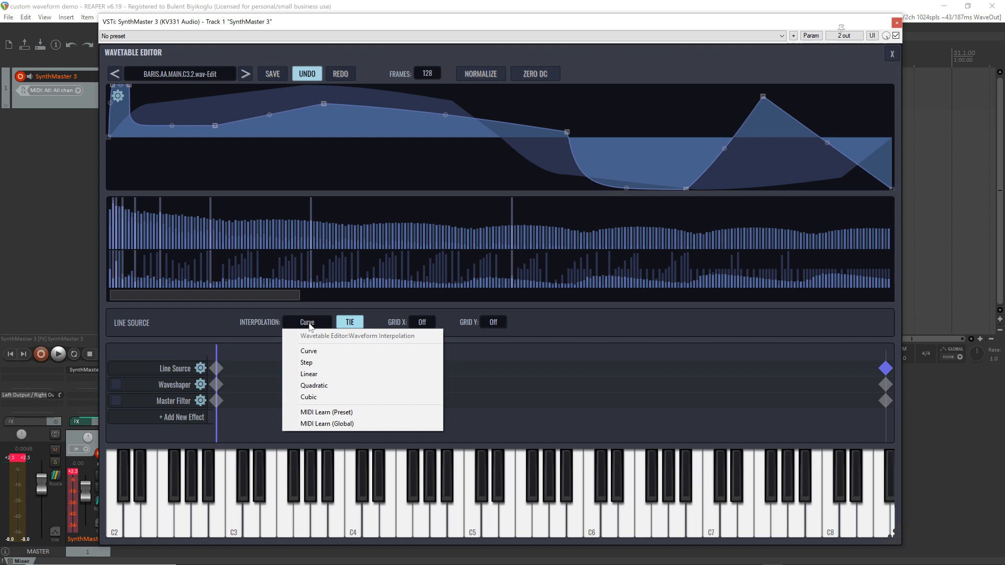
left_click(322, 385)
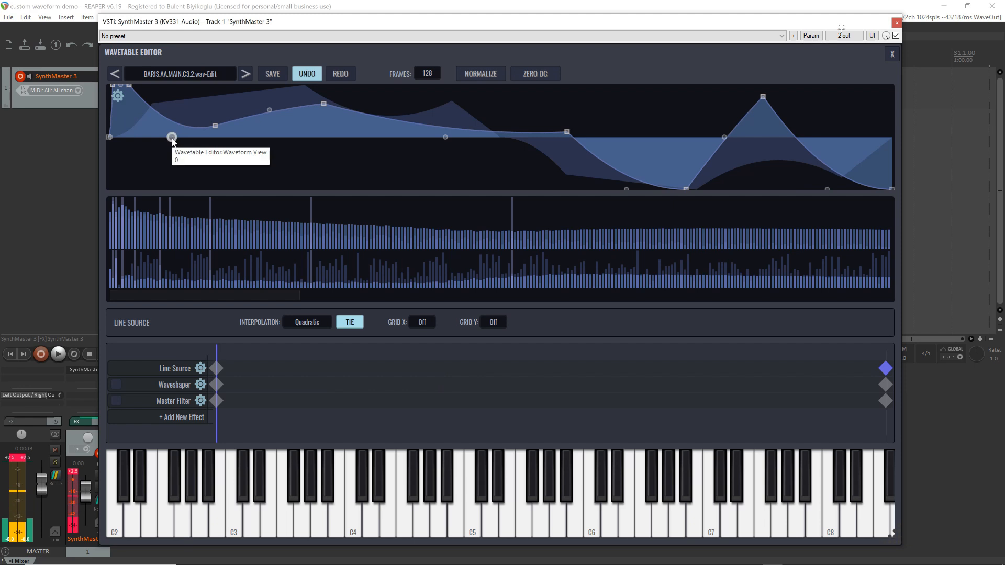
left_click_drag(172, 138, 172, 165)
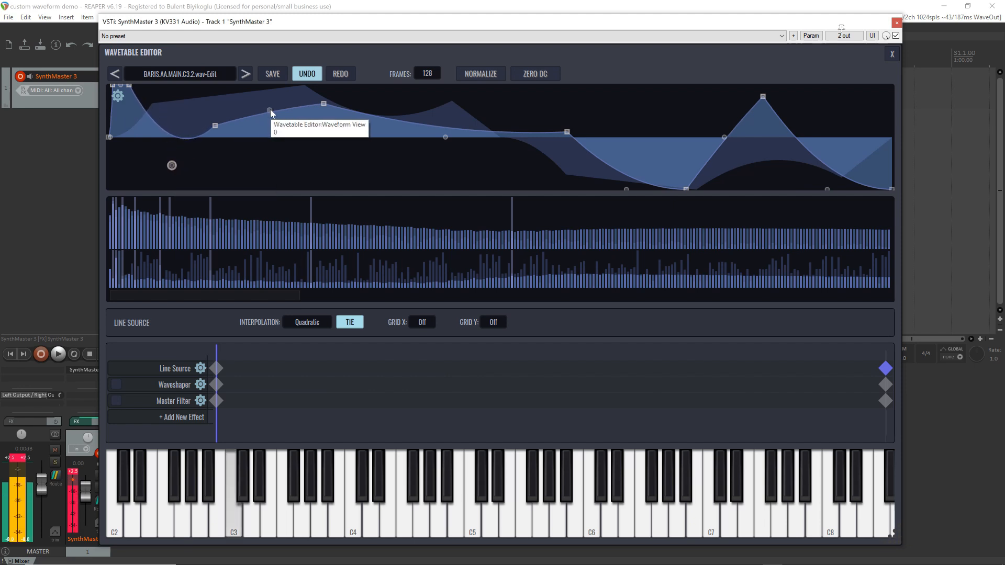
left_click_drag(271, 112, 271, 55)
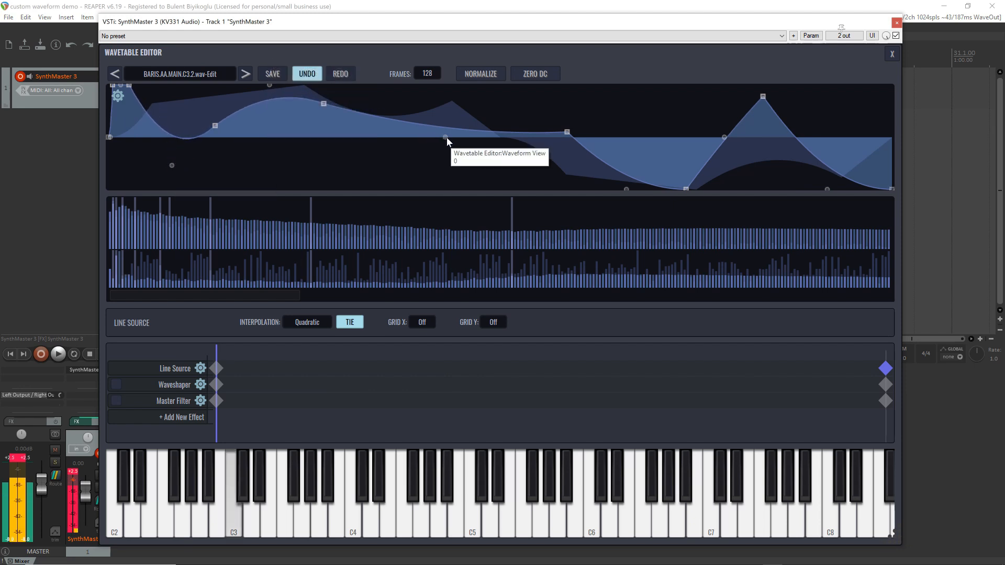
left_click_drag(446, 136, 446, 194)
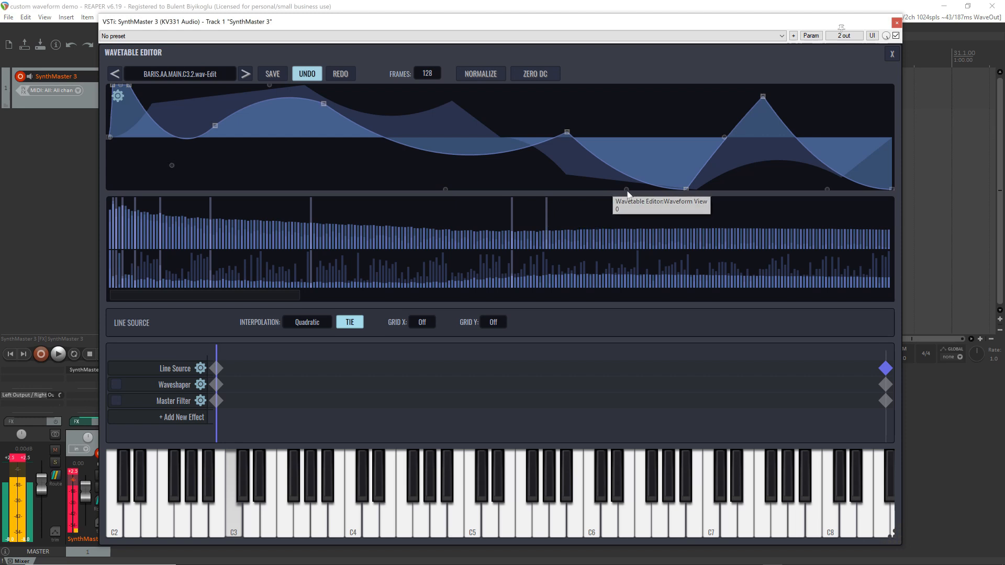
left_click_drag(627, 190, 627, 71)
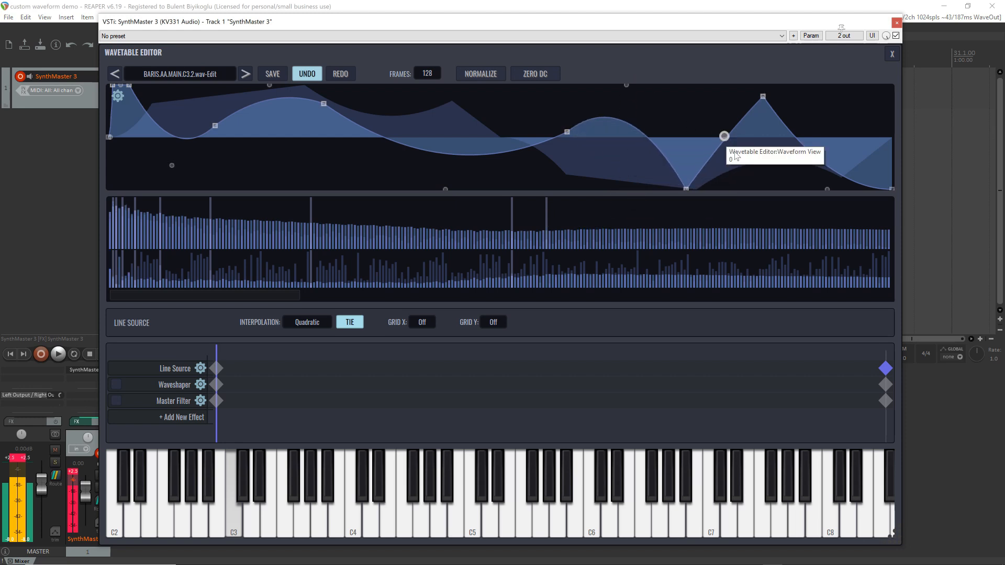
left_click_drag(735, 155, 749, 195)
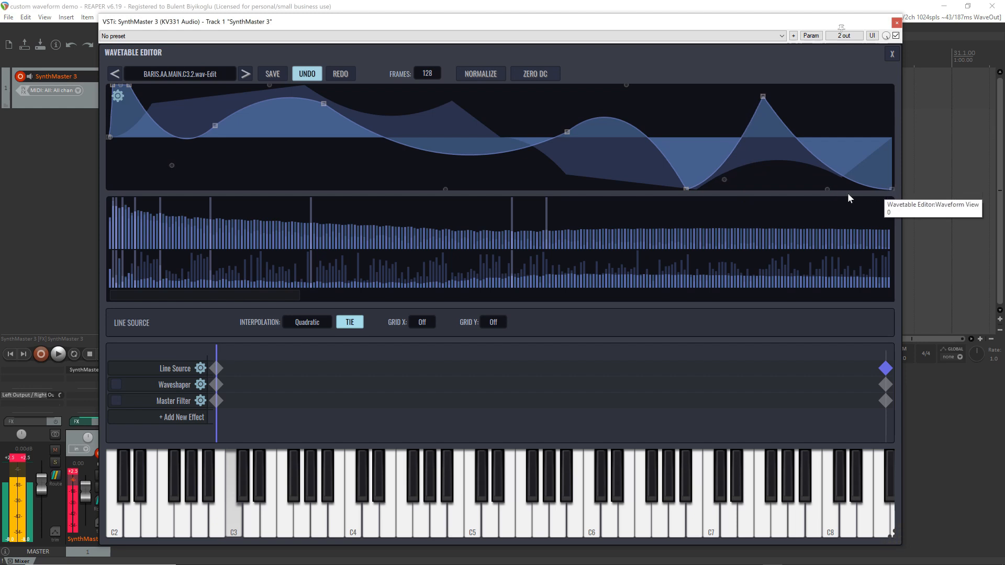
left_click_drag(827, 189, 827, 90)
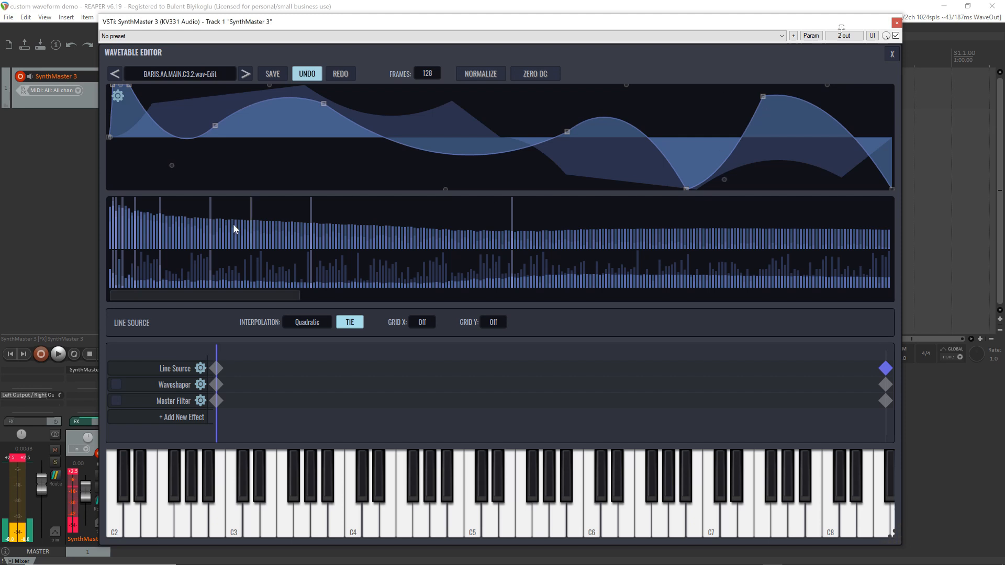
Set the interpolation to Cubic, lower the handles in the two early segments, and raise both handles of the long middle segment
left_click(305, 322)
left_click(331, 398)
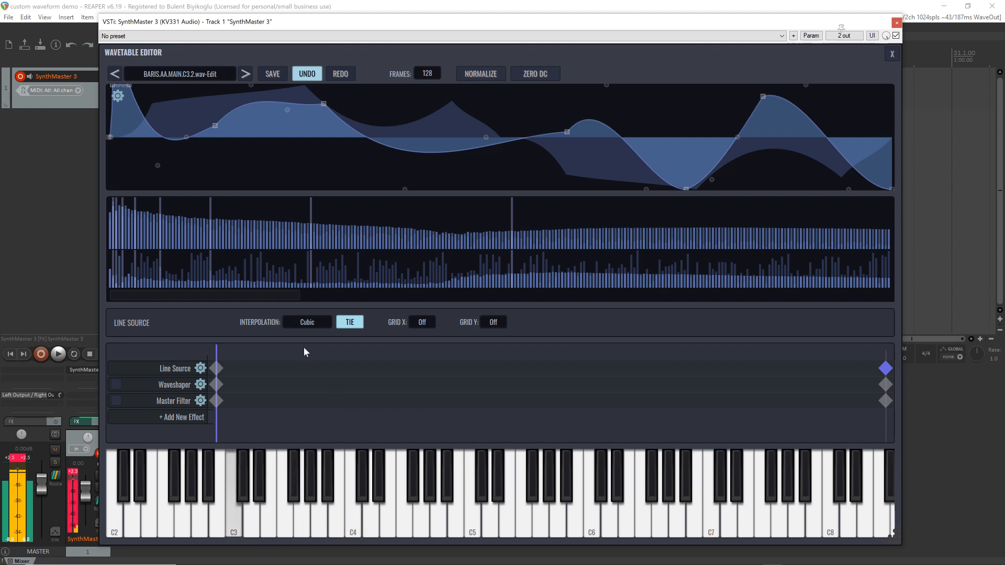
left_click_drag(158, 165, 157, 189)
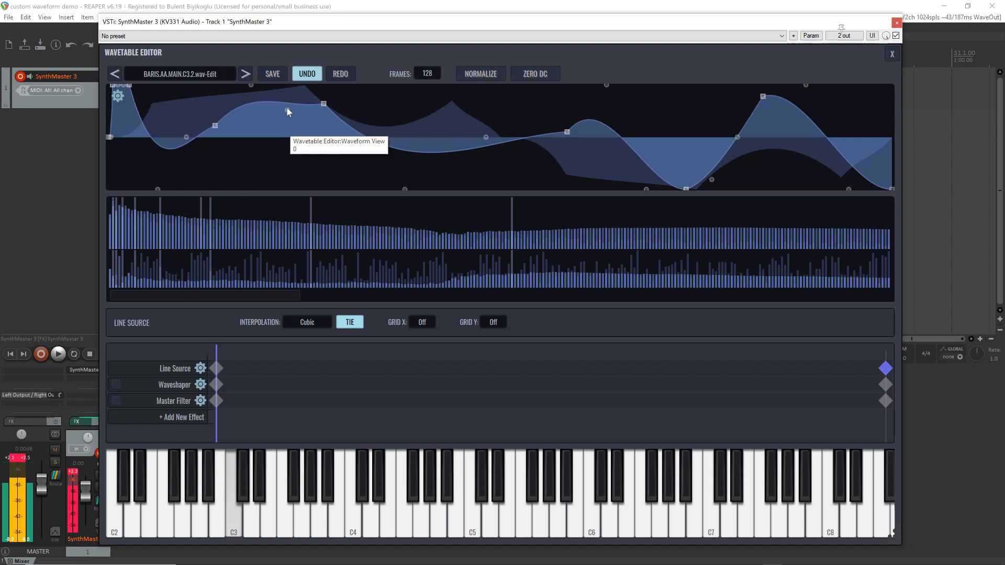
left_click_drag(287, 110, 287, 156)
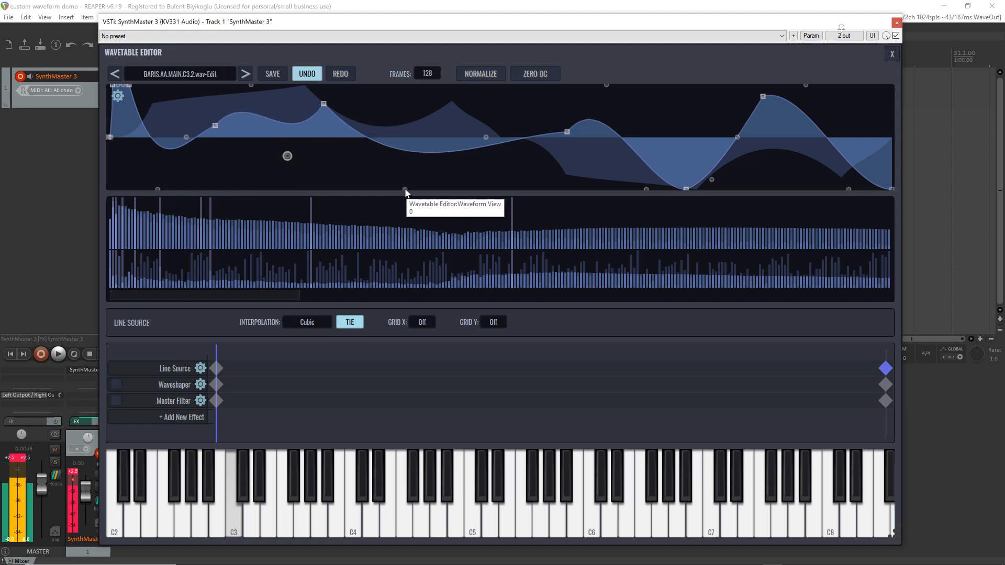
left_click_drag(404, 189, 415, 94)
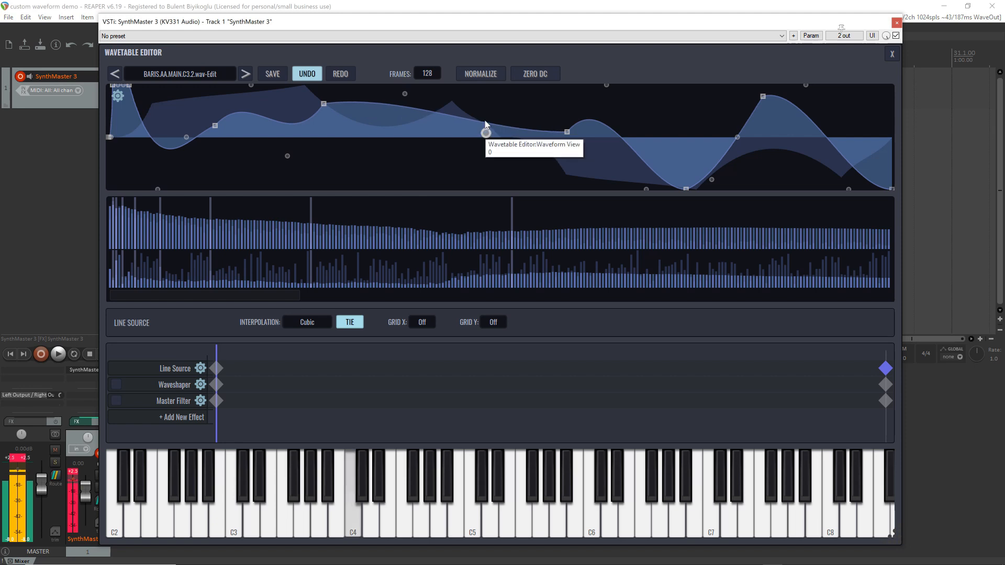
left_click_drag(486, 137, 486, 98)
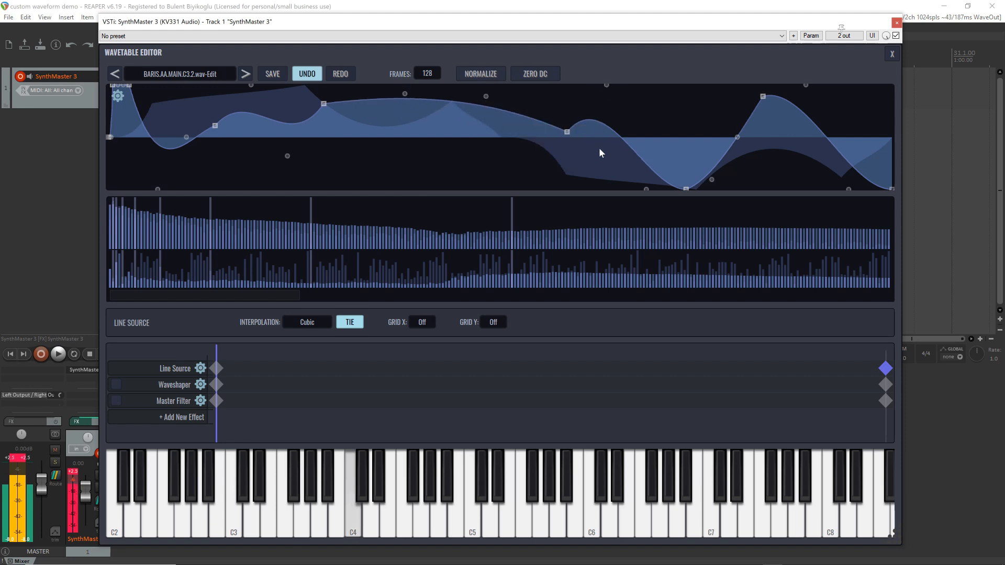
Adjust the cubic handles around the late trough, and move the point past mid-cycle much earlier and below zero
left_click_drag(606, 85, 606, 166)
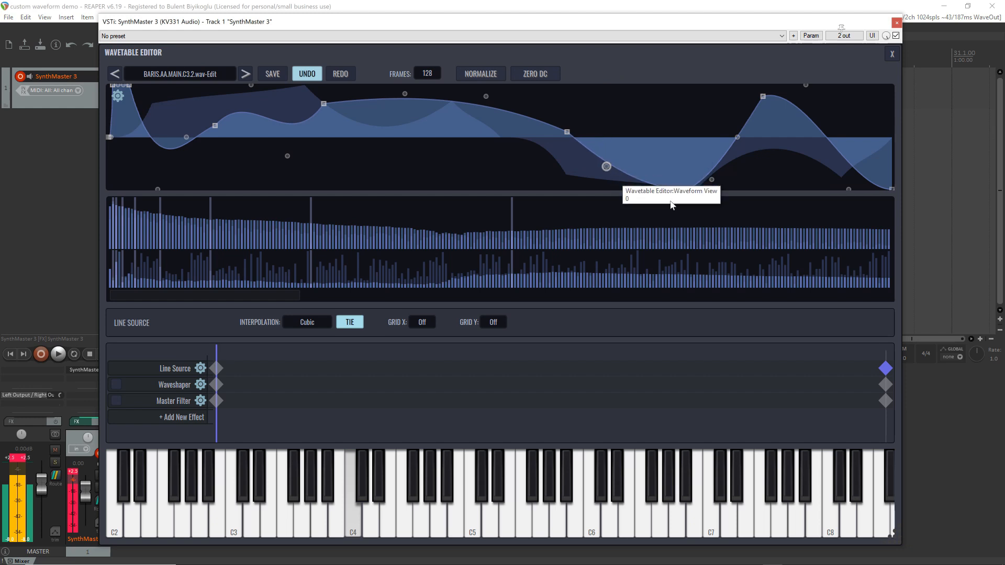
left_click_drag(712, 179, 702, 57)
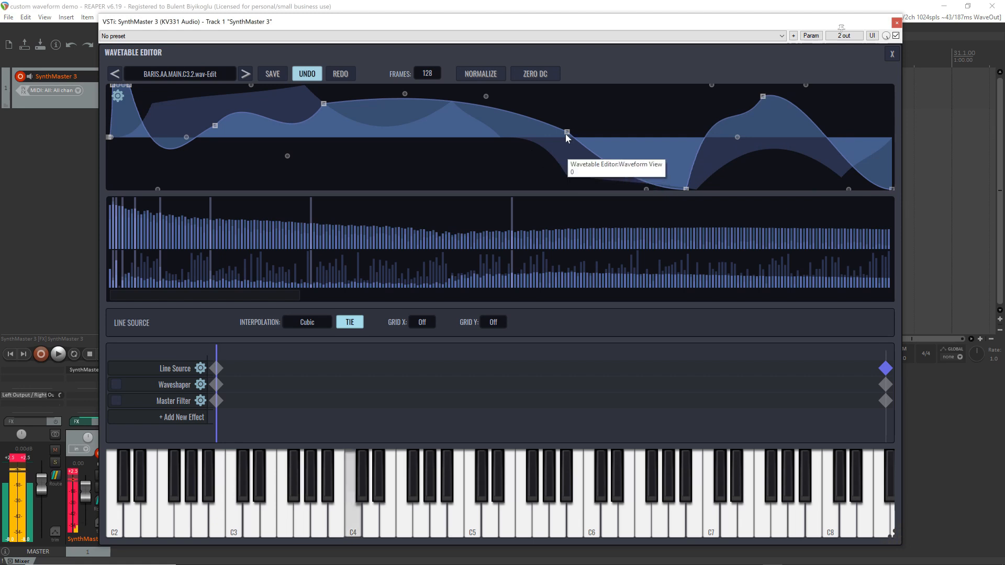
left_click_drag(567, 131, 357, 166)
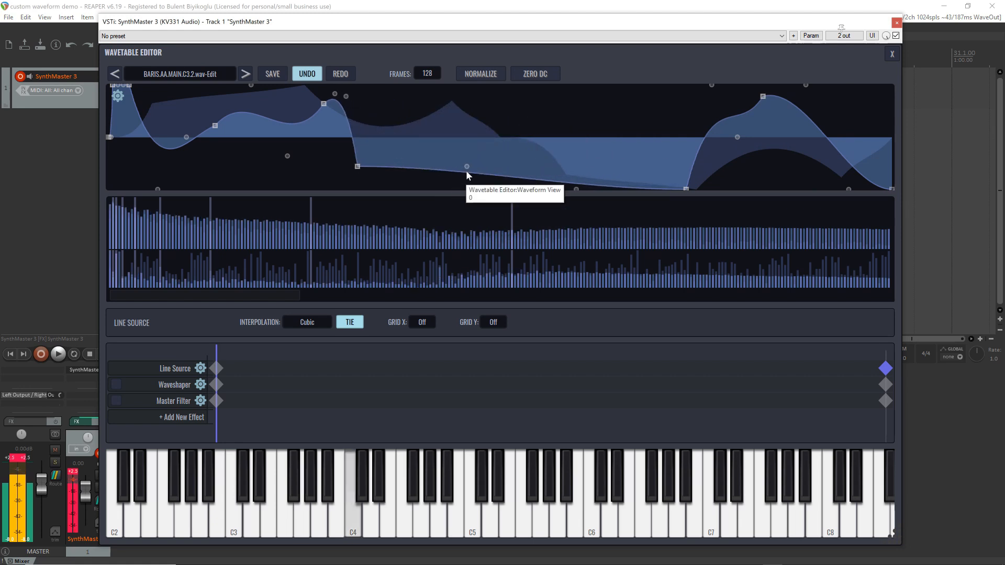
left_click_drag(467, 168, 467, 187)
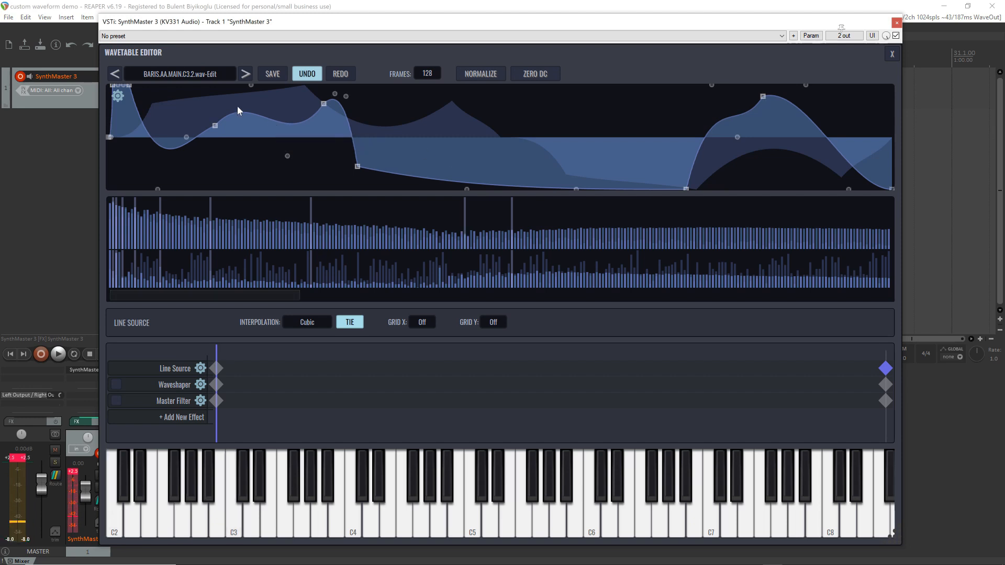
Export the wavetable to the Desktop as a 16 Bit Integer WAV file named "Test Wavetable"
left_click(271, 73)
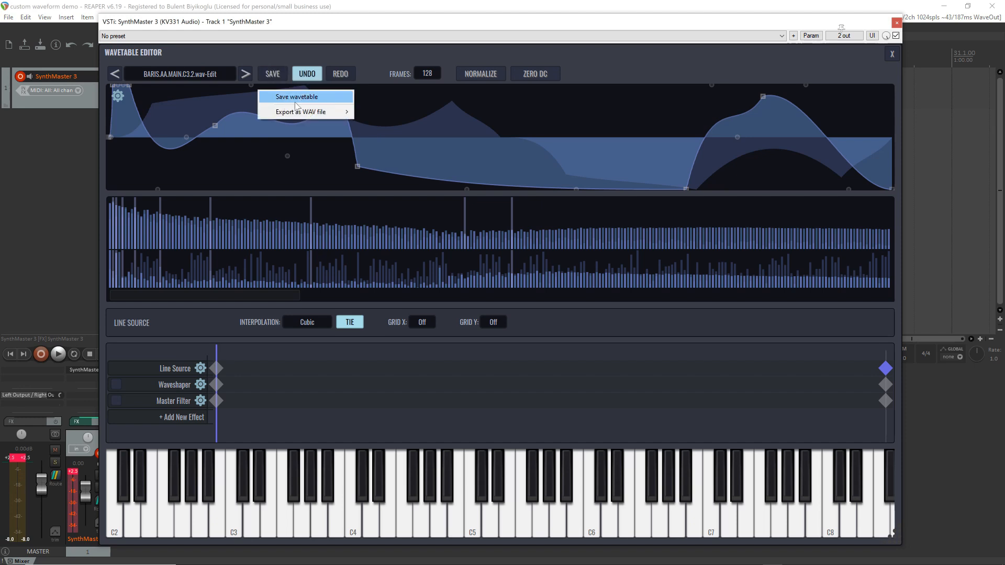
mouse_move(309, 114)
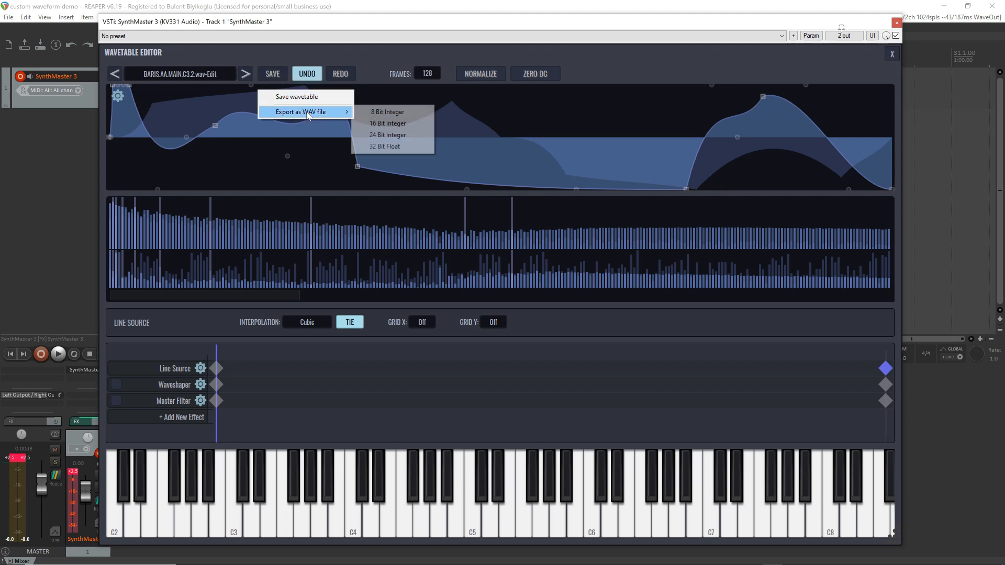
left_click(391, 125)
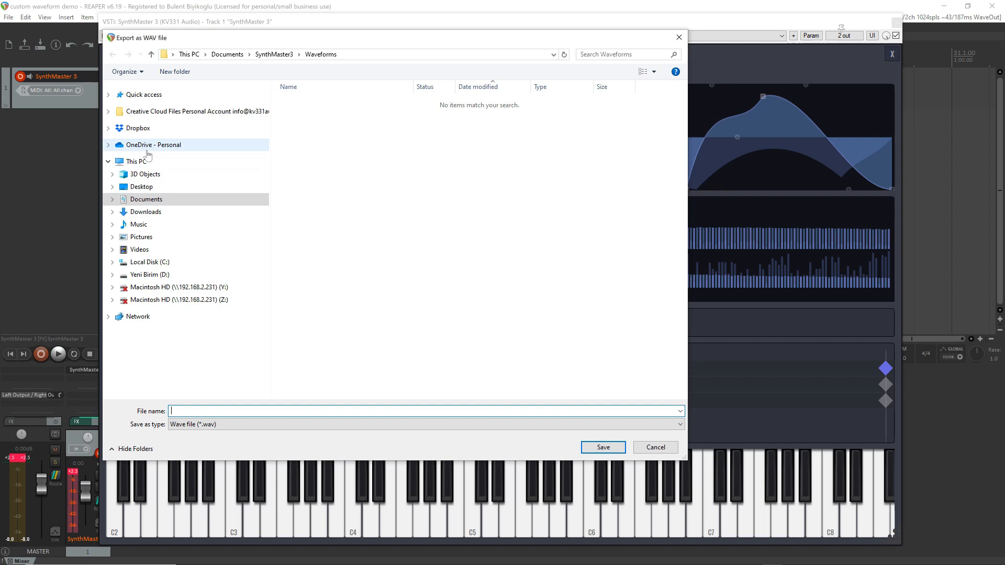
left_click(142, 187)
left_click(224, 412)
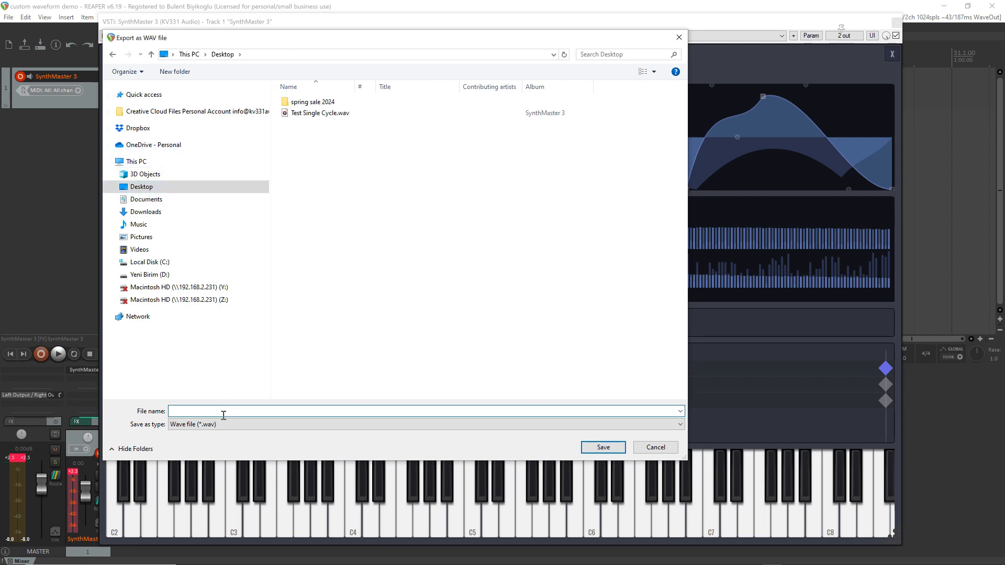
type("Test Wavetable")
key("Return")
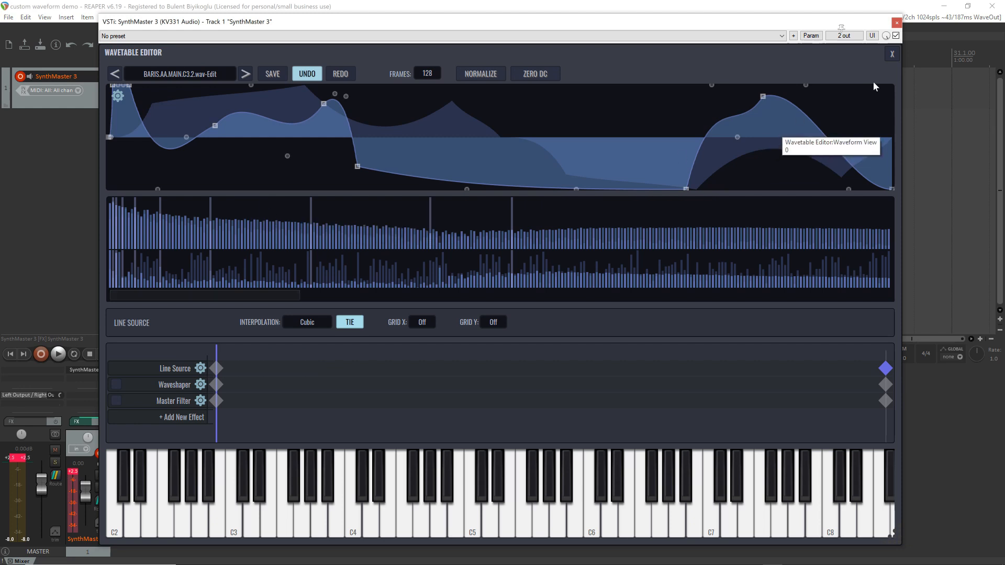
Close the wavetable editor and save the REAPER project
left_click(891, 55)
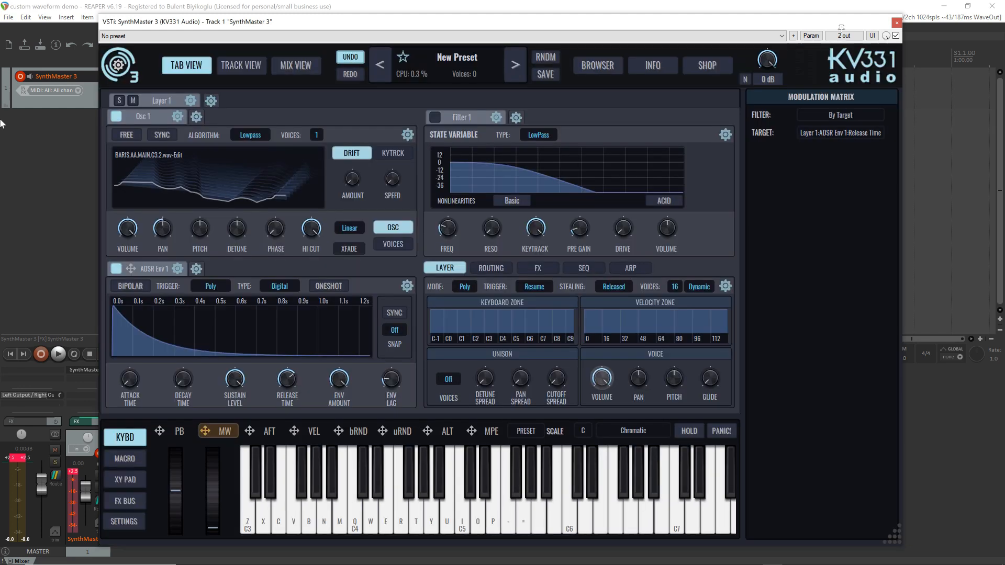
left_click(5, 18)
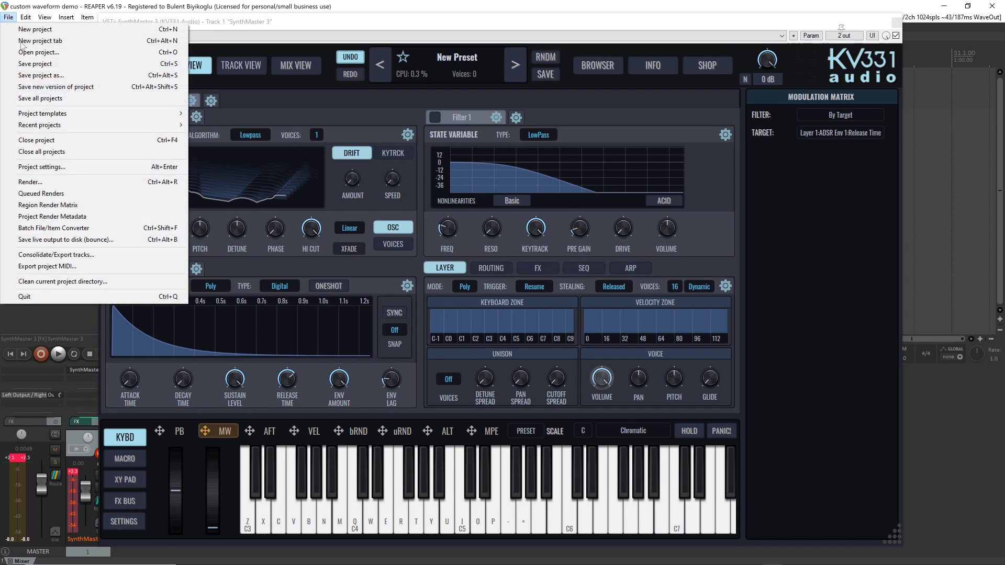
left_click(48, 63)
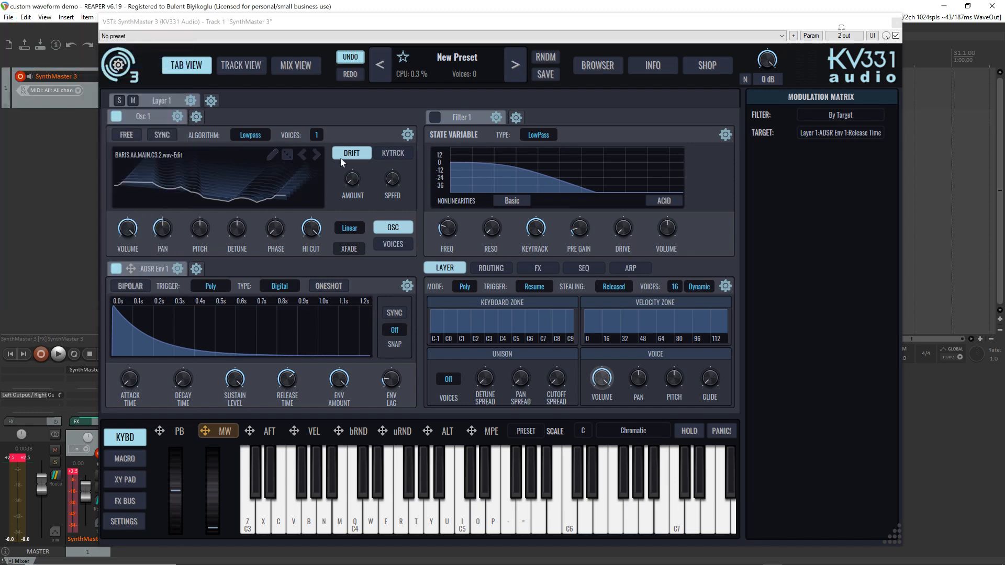
Reopen Osc 1's wavetable in the editor to check its Line Source, and close the editor again
double_click(279, 158)
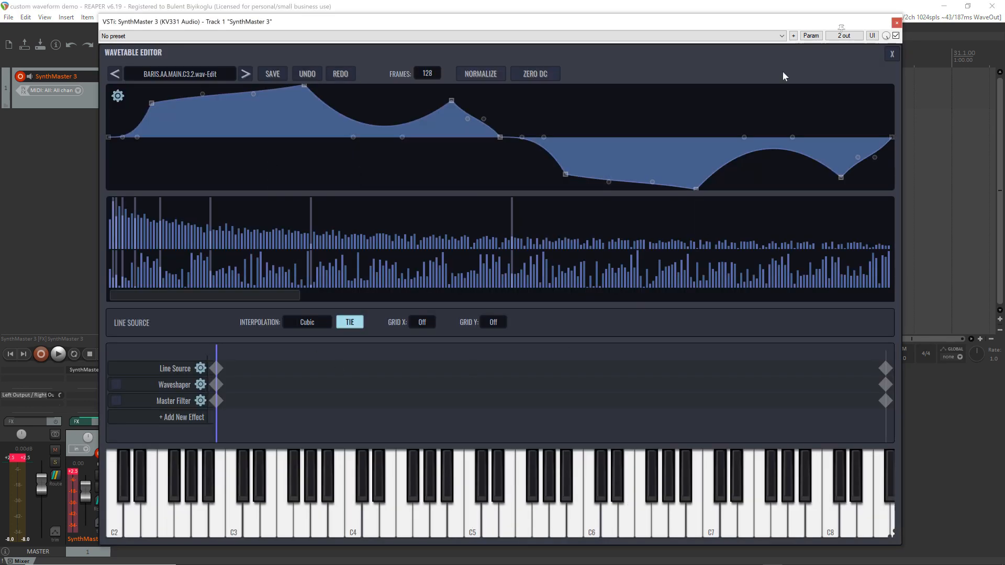
left_click(892, 54)
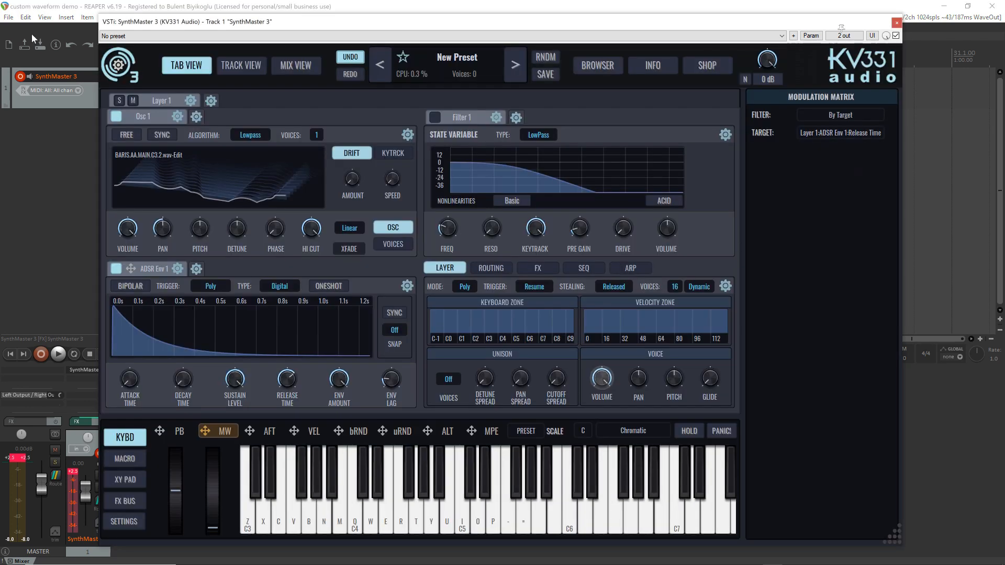
Close the current REAPER project and reopen "custom waveform demo.rpp" from the recent projects
left_click(8, 17)
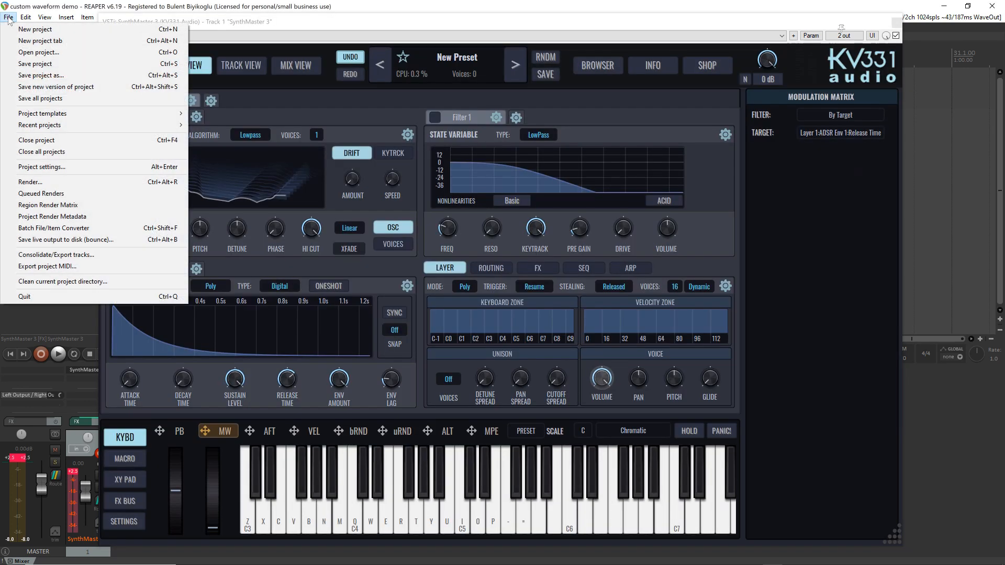
left_click(60, 140)
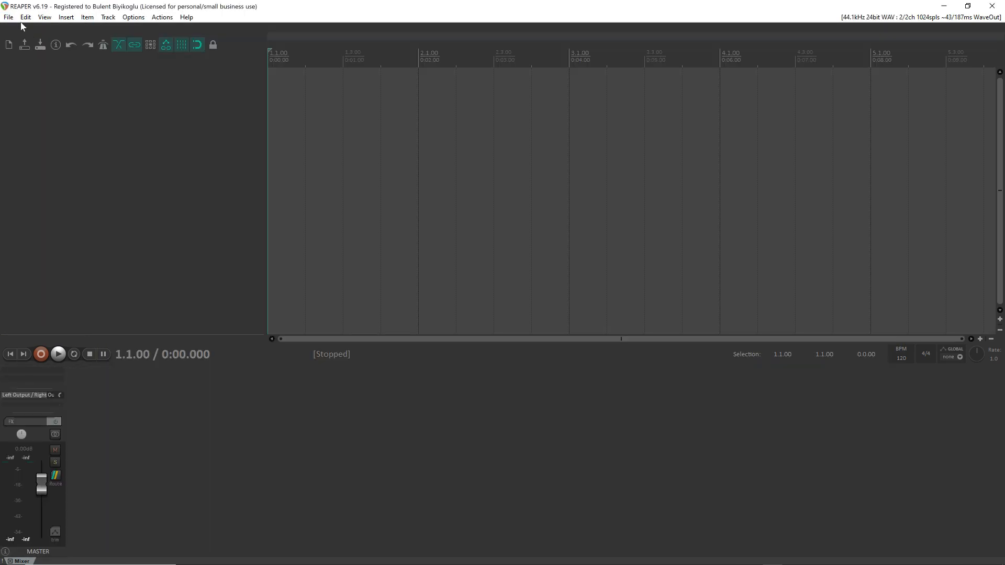
left_click(9, 17)
mouse_move(92, 122)
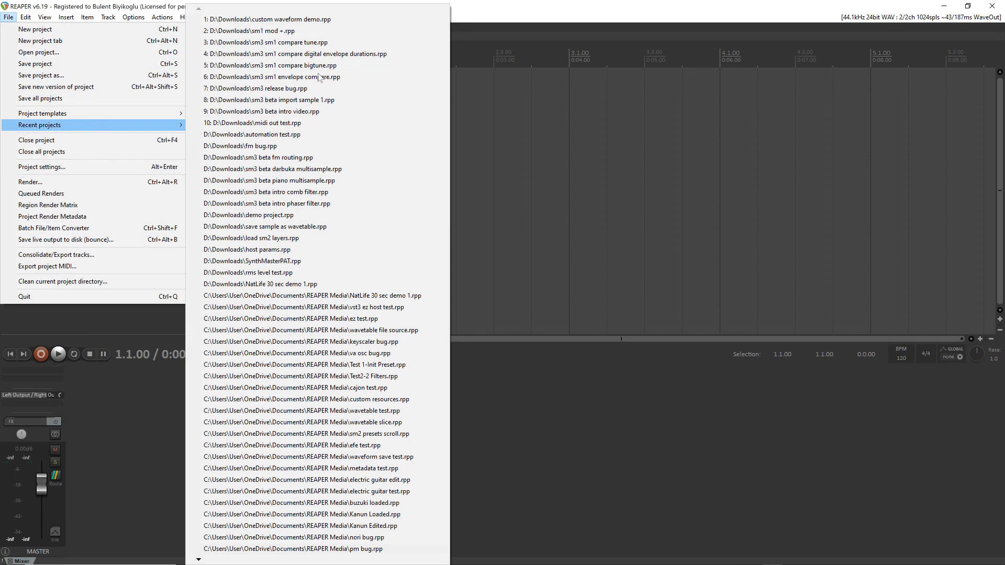
left_click(391, 20)
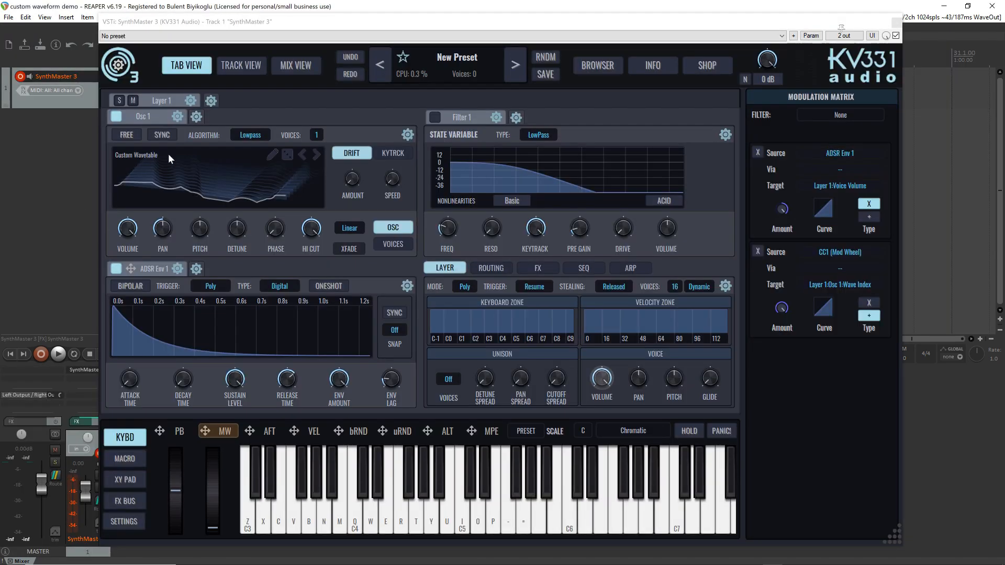
Inspect Osc 1's custom wavetable and its Line Source in the wavetable editor, and close the editor
mouse_move(168, 153)
left_click(270, 157)
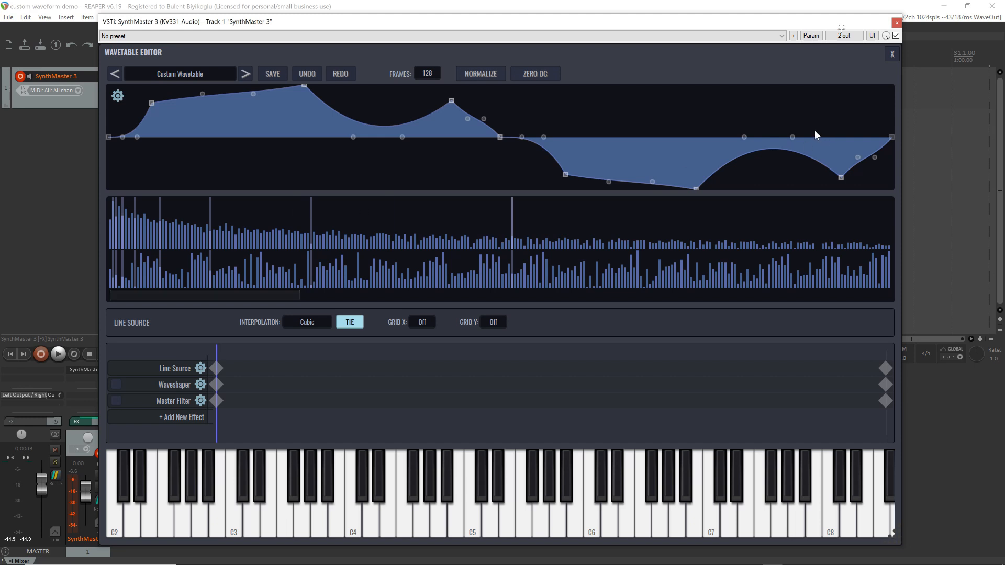
left_click(893, 55)
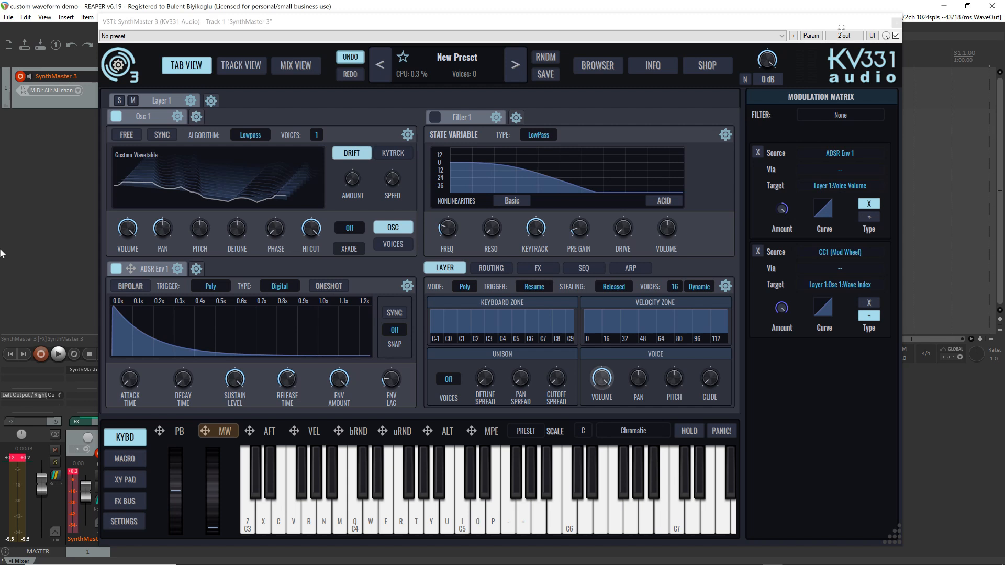
Initialize the preset and replace Layer 1's Osc 1 with a VAnalog Osc
left_click(446, 67)
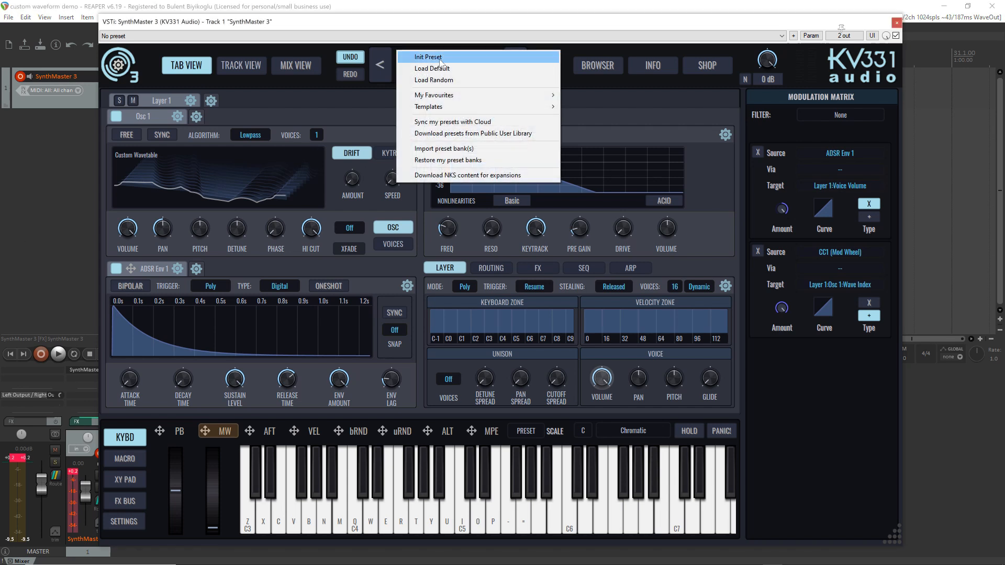
left_click(439, 58)
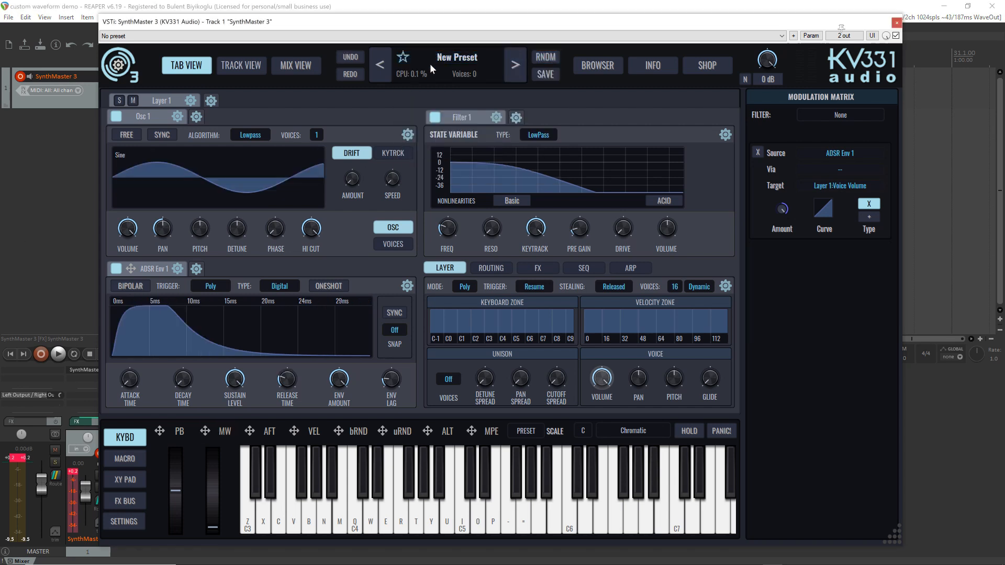
right_click(176, 116)
mouse_move(220, 178)
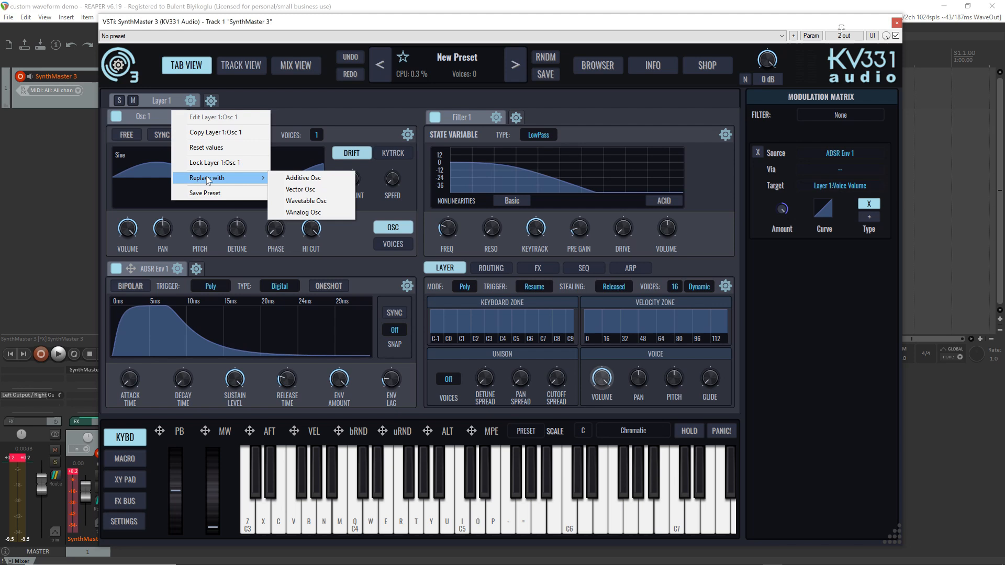
left_click(307, 213)
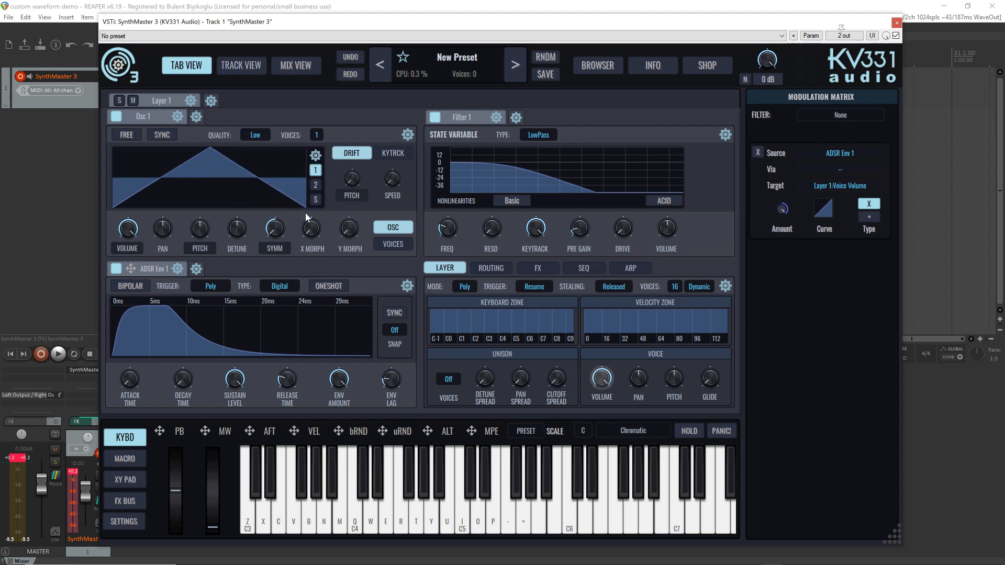
Play a test note and reset Osc 1's symmetry to 0.00
mouse_move(305, 205)
key("z")
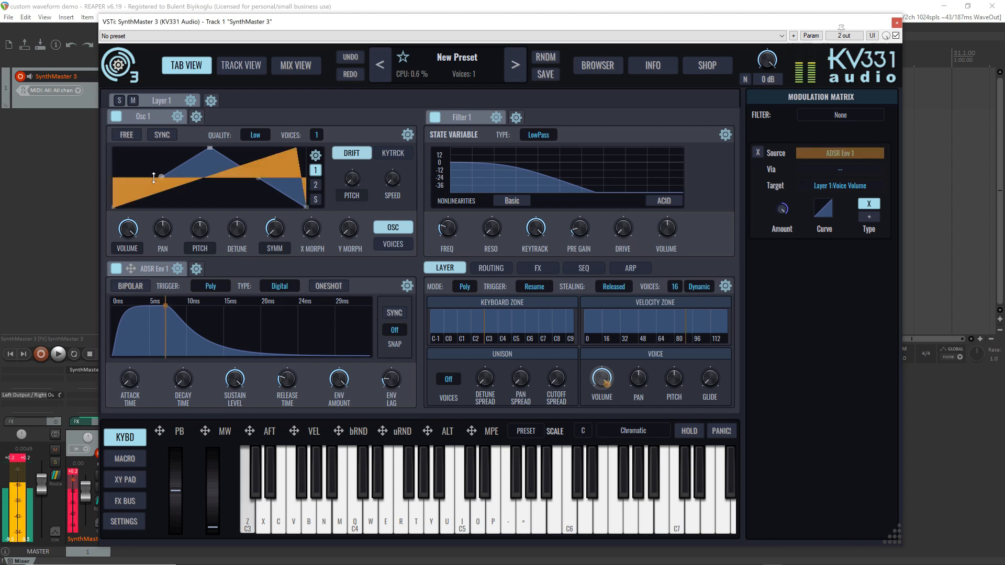
double_click(275, 229)
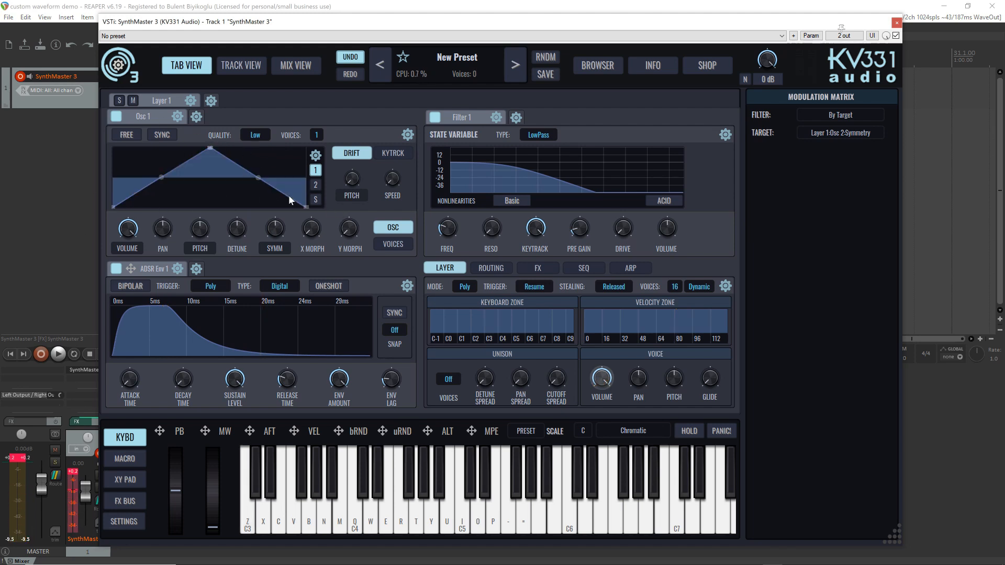
Reshape Osc 1's Wave 2 with a much earlier peak, a final level of about +0.444 and a second-segment slope of about -0.614
left_click(315, 184)
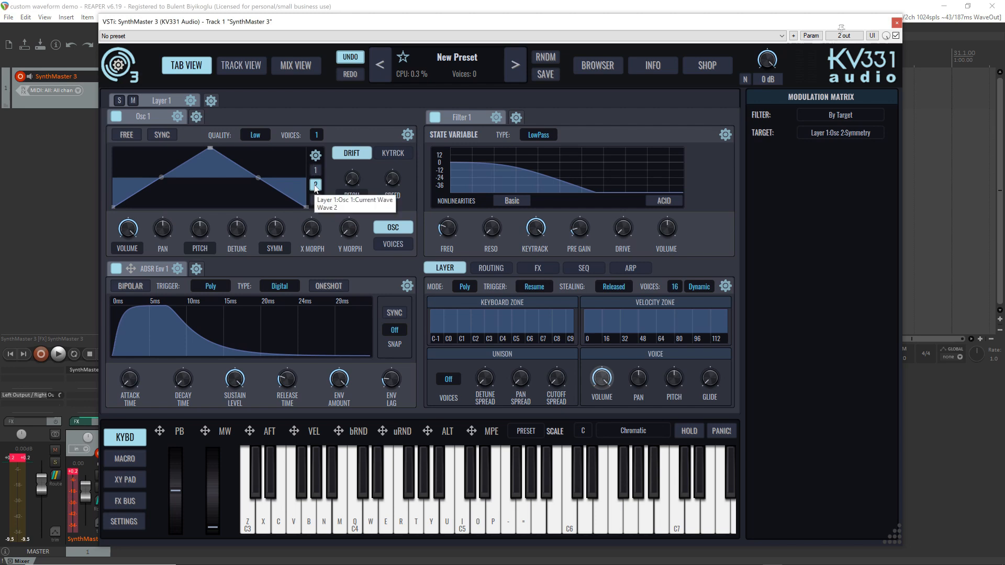
key("z")
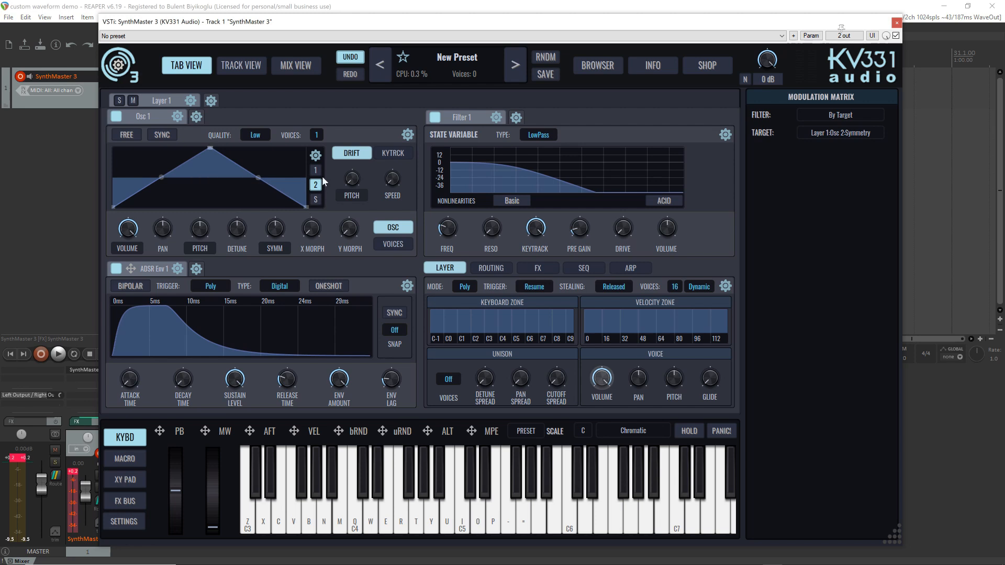
left_click_drag(210, 150, 129, 209)
left_click_drag(305, 210, 306, 148)
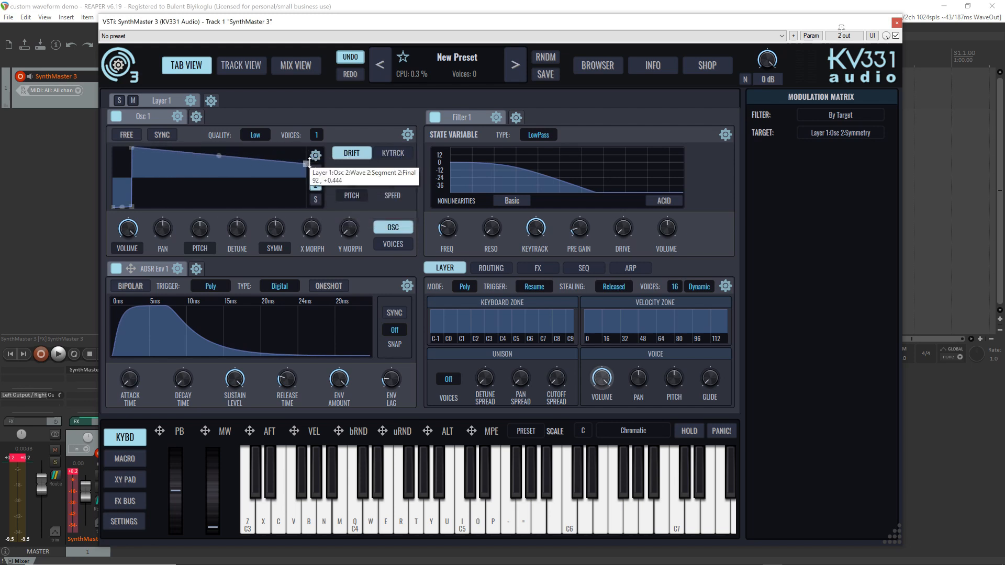
left_click_drag(219, 149, 220, 173)
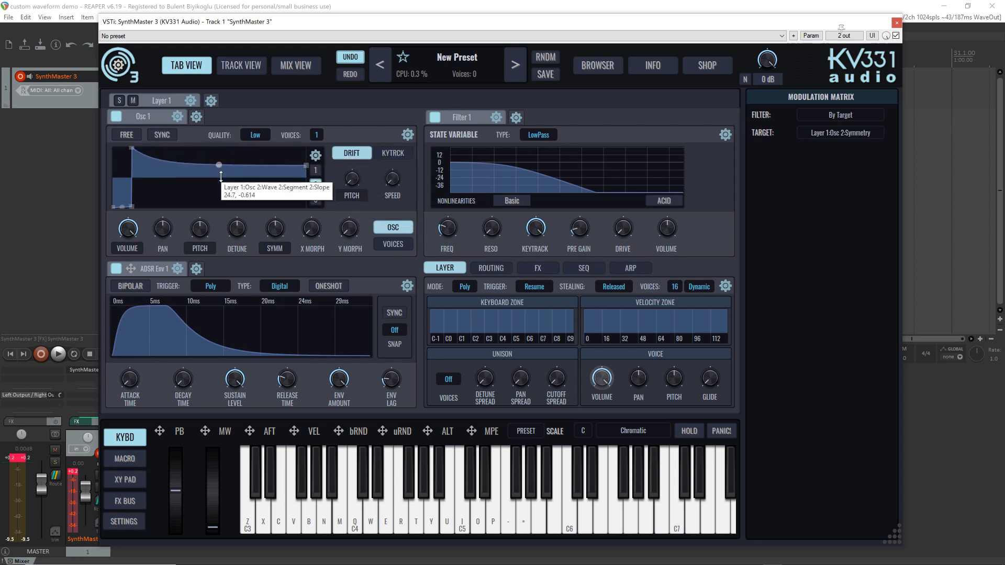
Refine Wave 2's start, lower its final point below zero, set the second-segment slope to about -0.854, and audition it
mouse_move(112, 204)
left_mouse_down()
mouse_move(126, 183)
mouse_move(126, 215)
left_mouse_up()
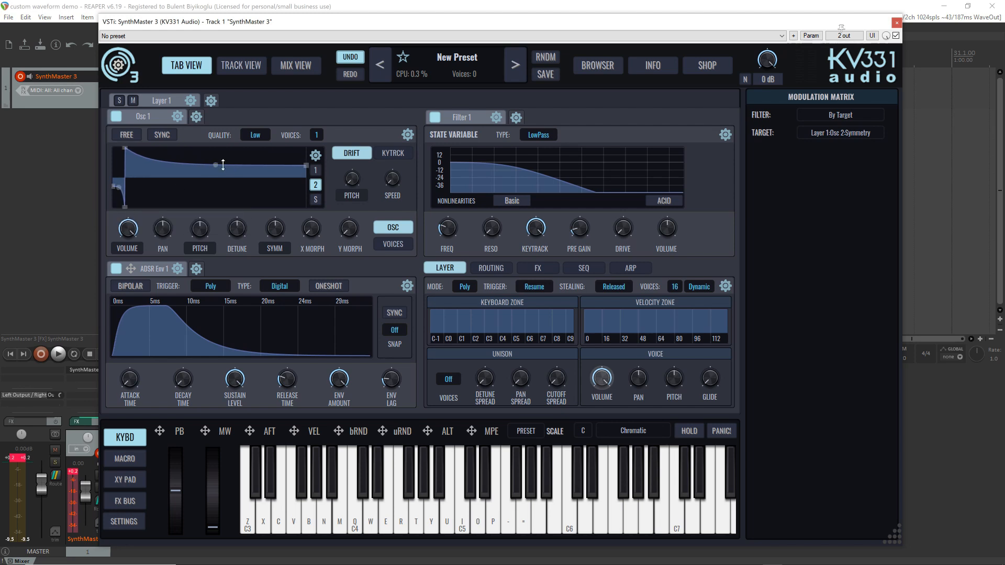
left_click_drag(306, 166, 308, 185)
left_click_drag(217, 187, 216, 195)
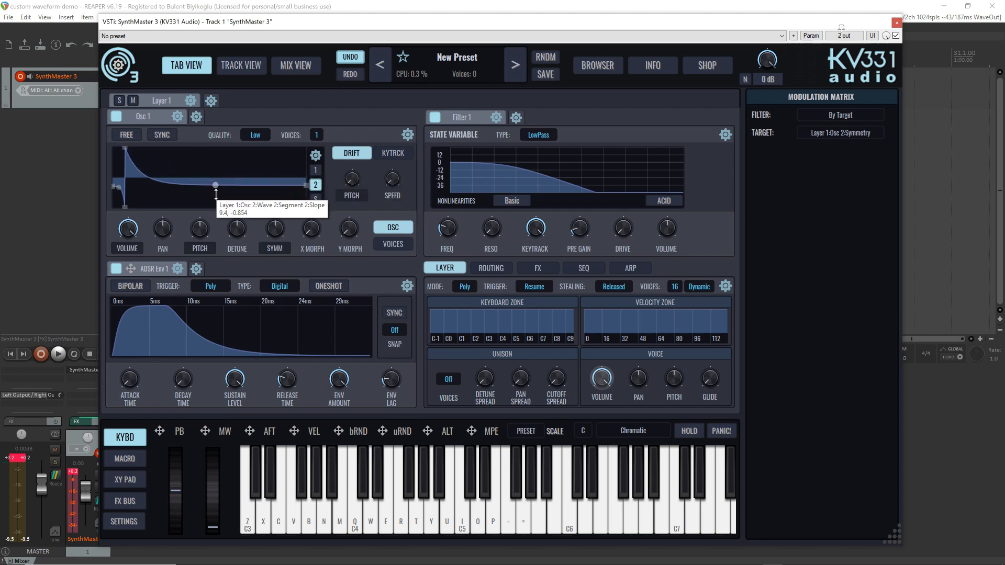
key("z")
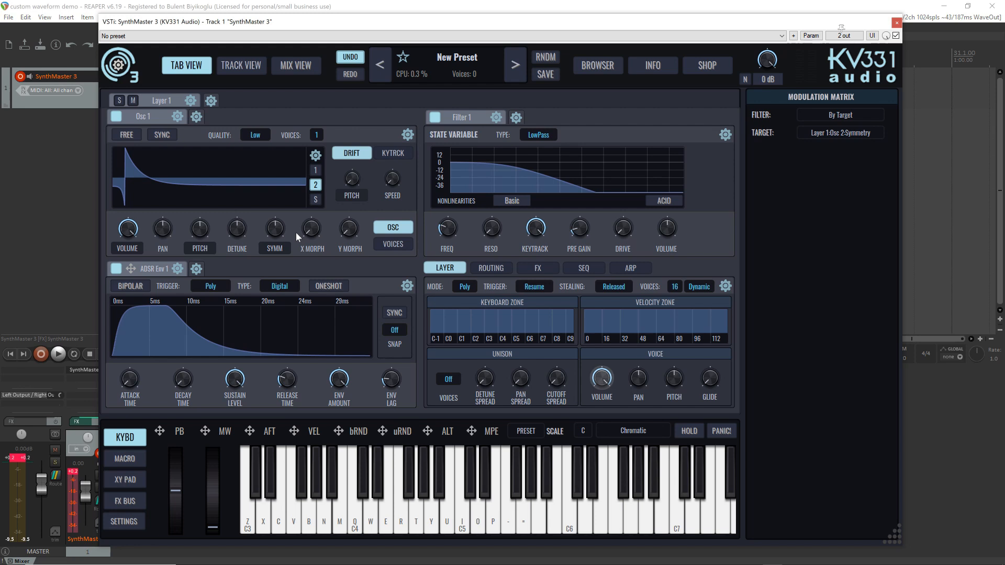
Return to Wave 1 and assign the mod wheel to Osc 1's X Morph and Y Morph
left_click(317, 170)
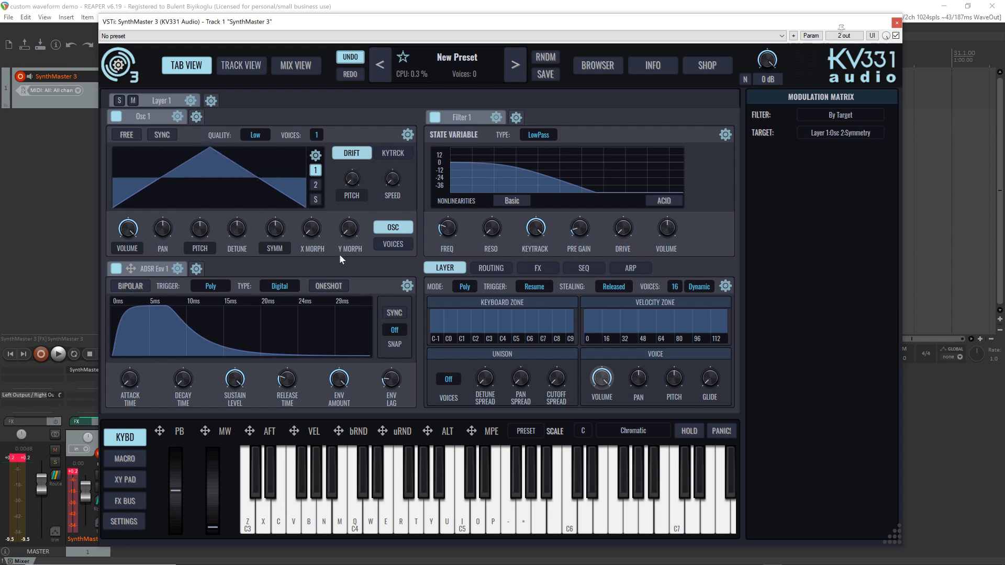
left_click(208, 431)
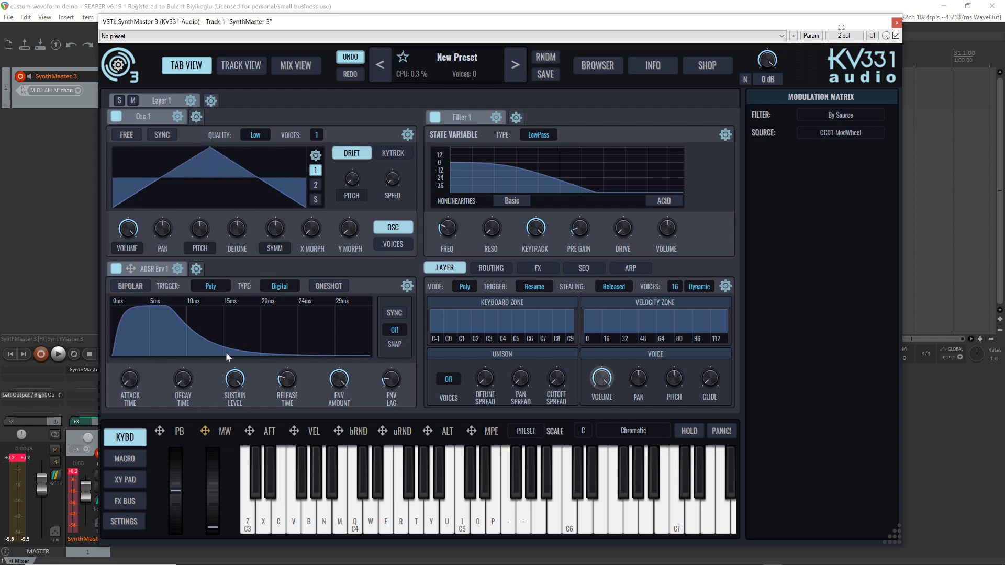
left_click_drag(227, 357, 311, 229)
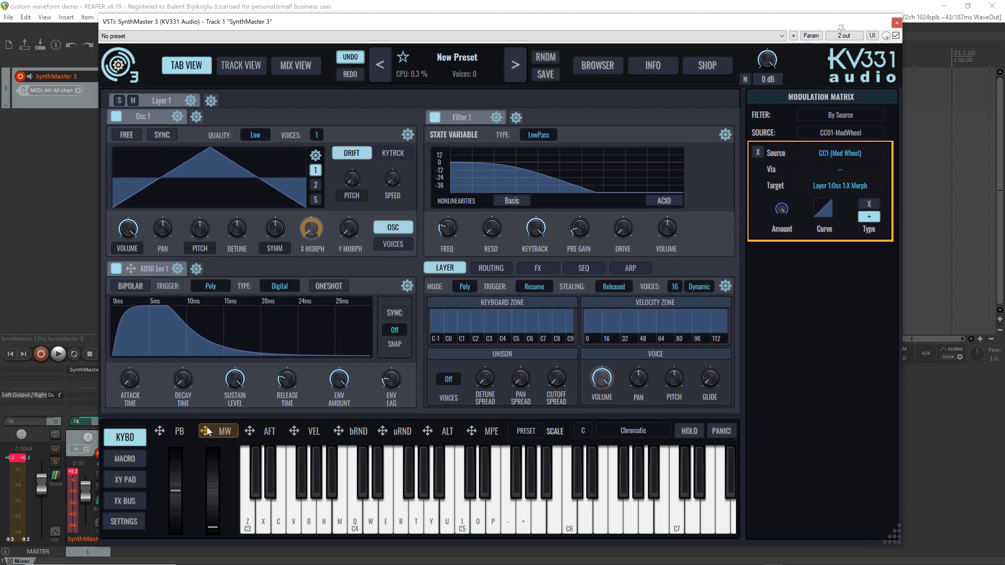
left_click_drag(208, 431, 349, 230)
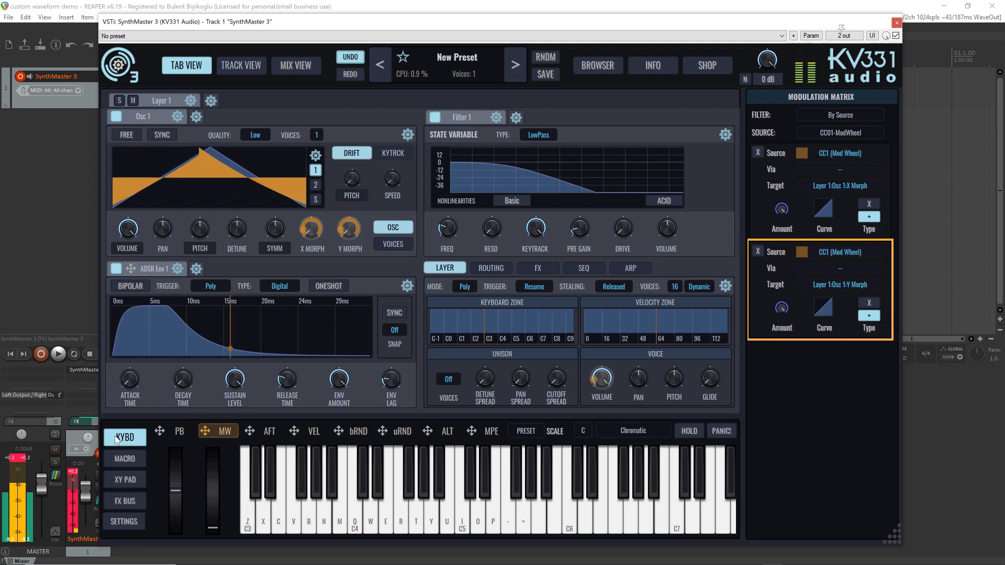
Switch off Filter 1 and set Osc 1's render quality to Normal
left_click(434, 117)
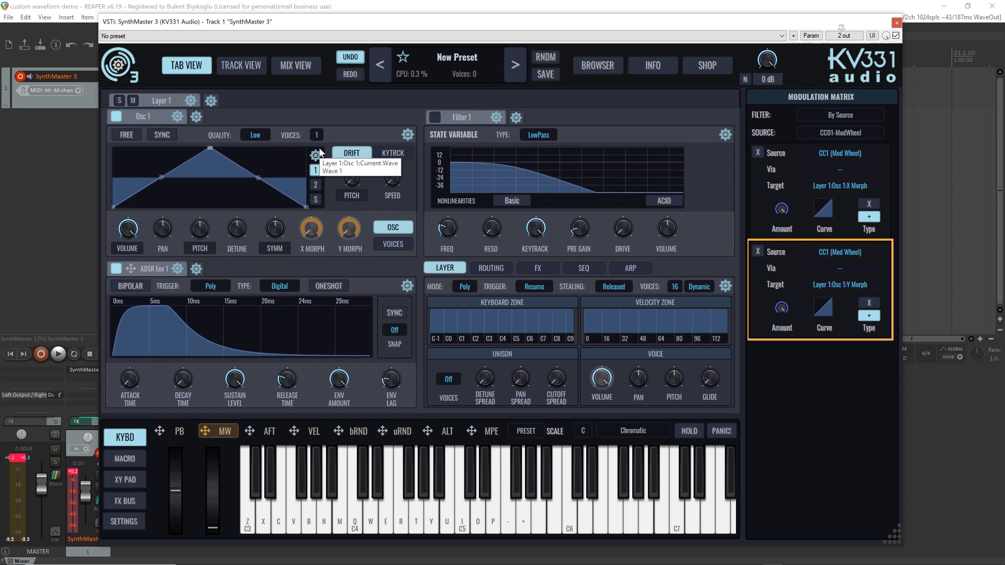
left_click(254, 135)
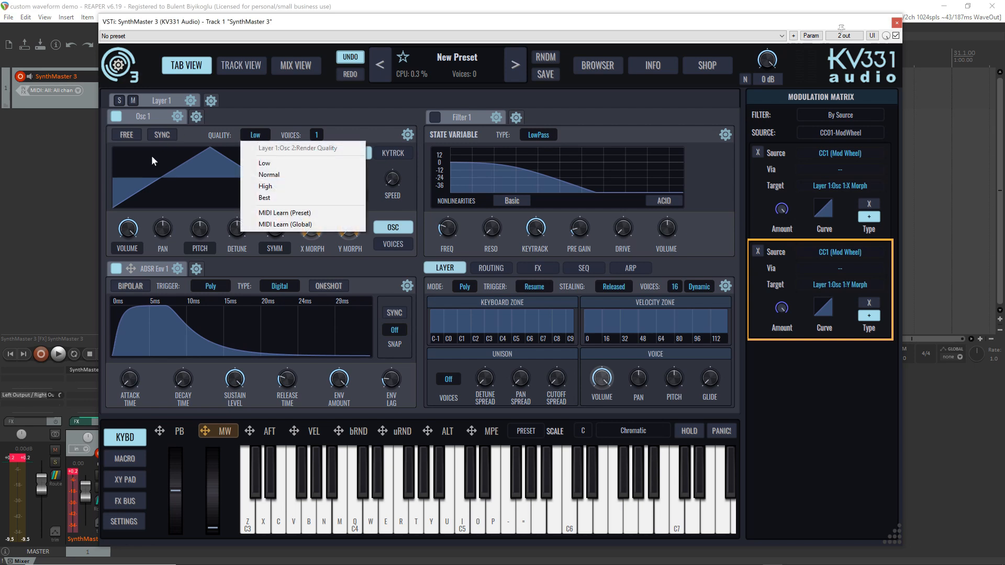
left_click(351, 136)
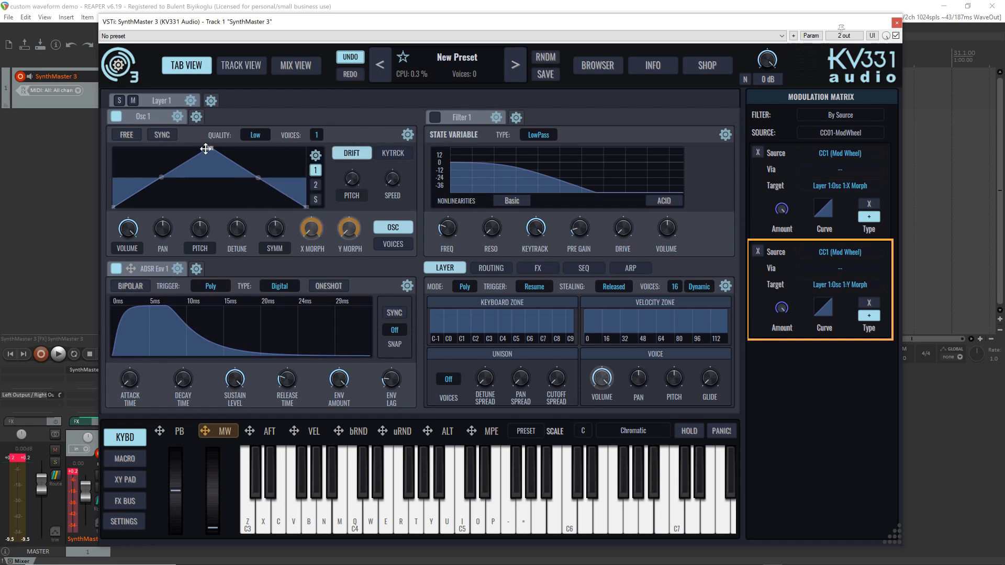
left_click(255, 135)
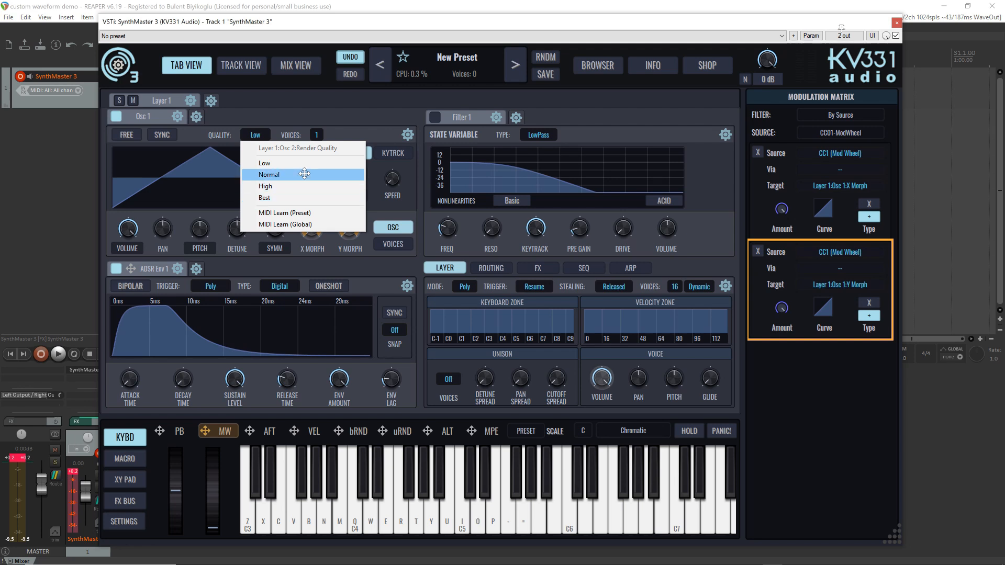
left_click(304, 175)
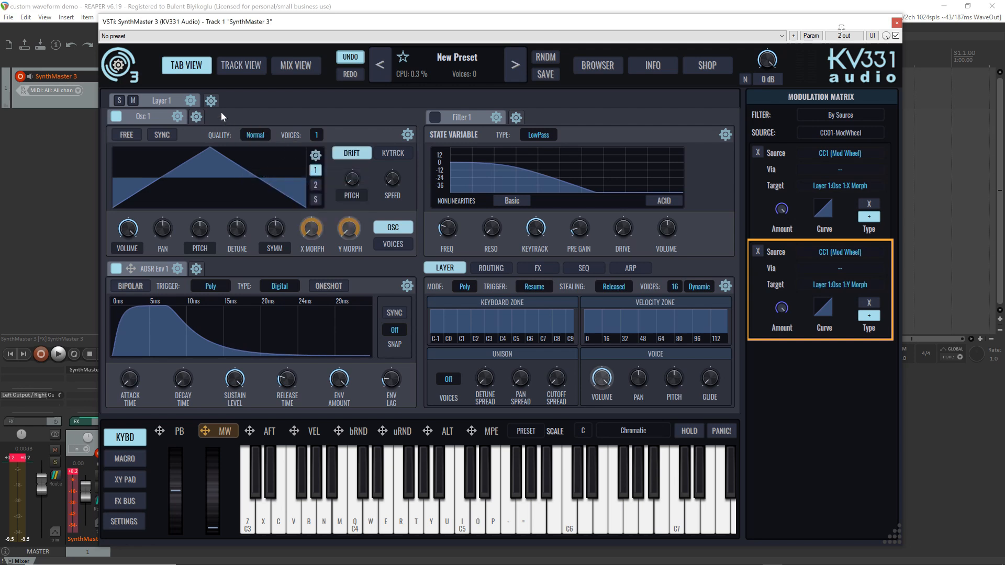
Check the global and preset engine quality in the audio engine settings, and return to the keyboard view
left_click(125, 521)
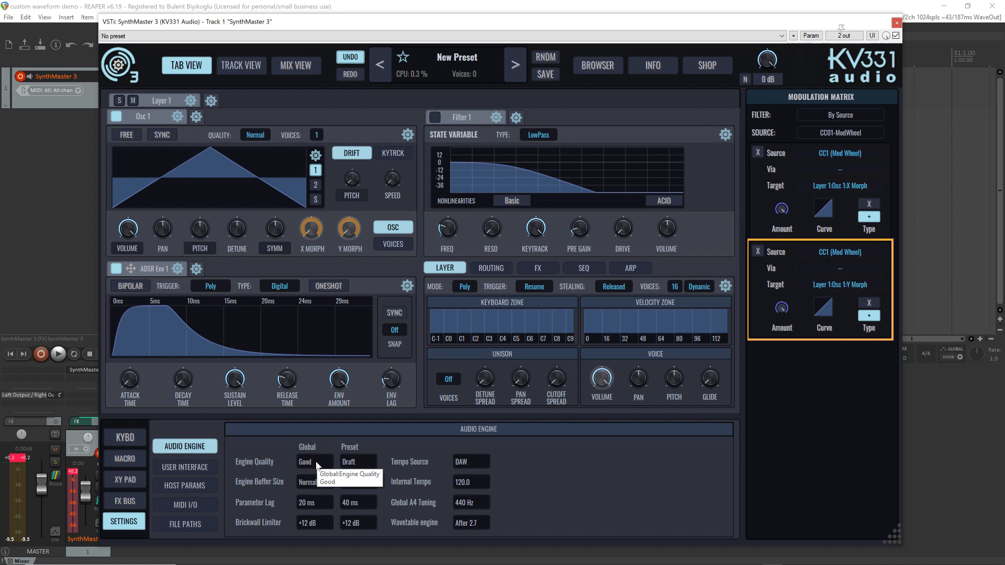
left_click(125, 437)
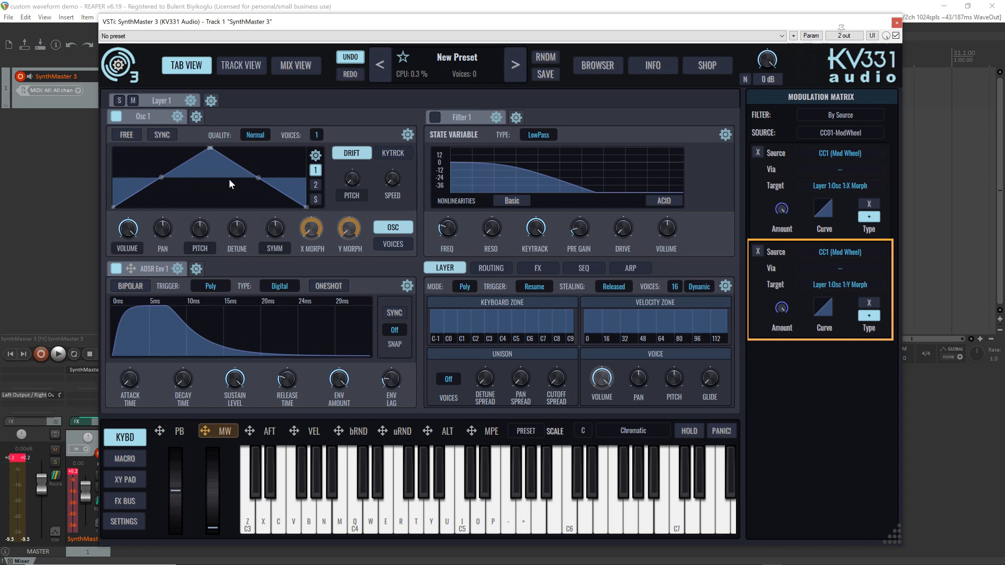
Assign velocity to Osc 1's symmetry and lengthen ADSR Env 1's release time
left_click(277, 232)
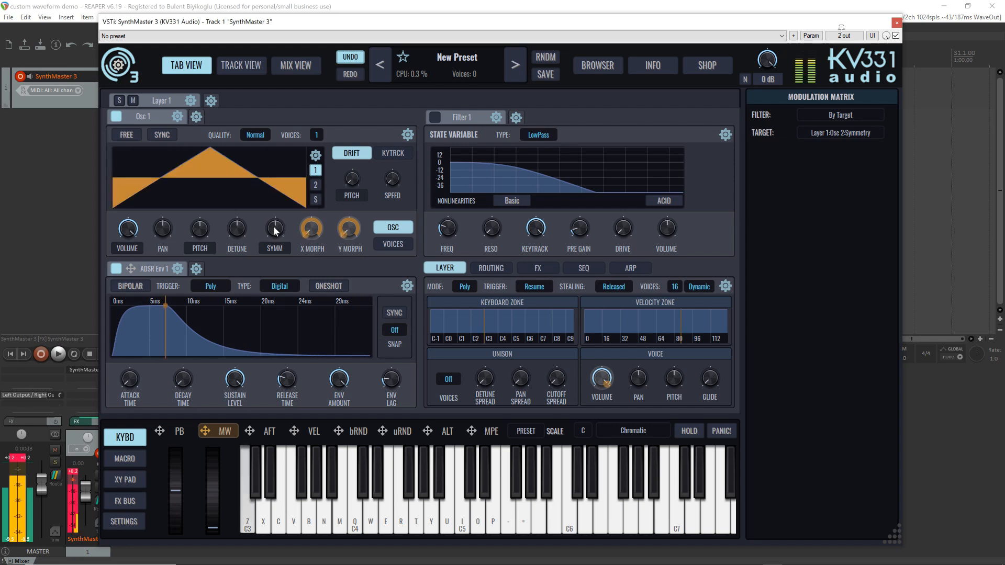
mouse_move(274, 228)
left_mouse_down()
mouse_move(277, 251)
mouse_move(261, 202)
mouse_move(275, 230)
left_mouse_up()
left_click(312, 434)
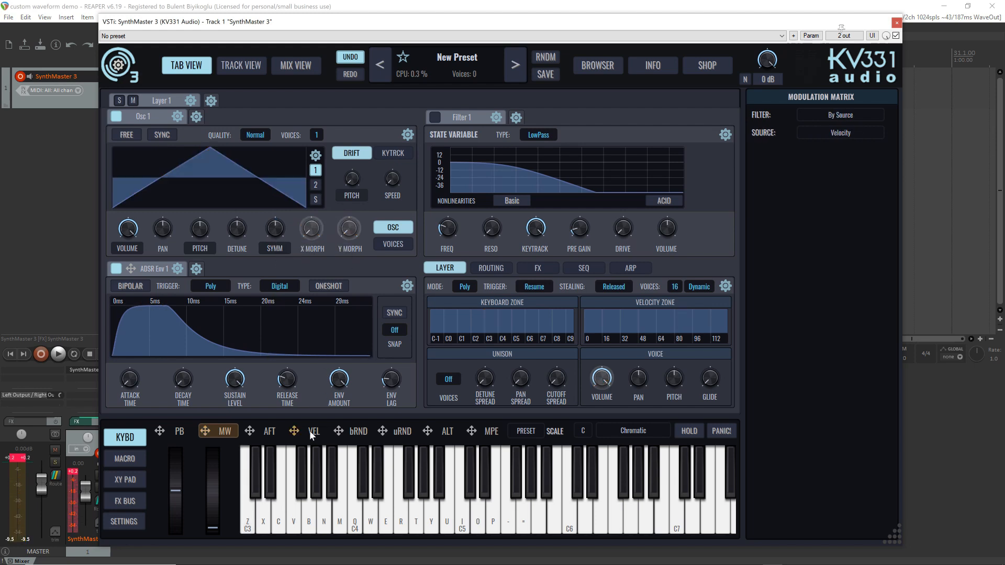
left_click_drag(301, 267, 273, 230)
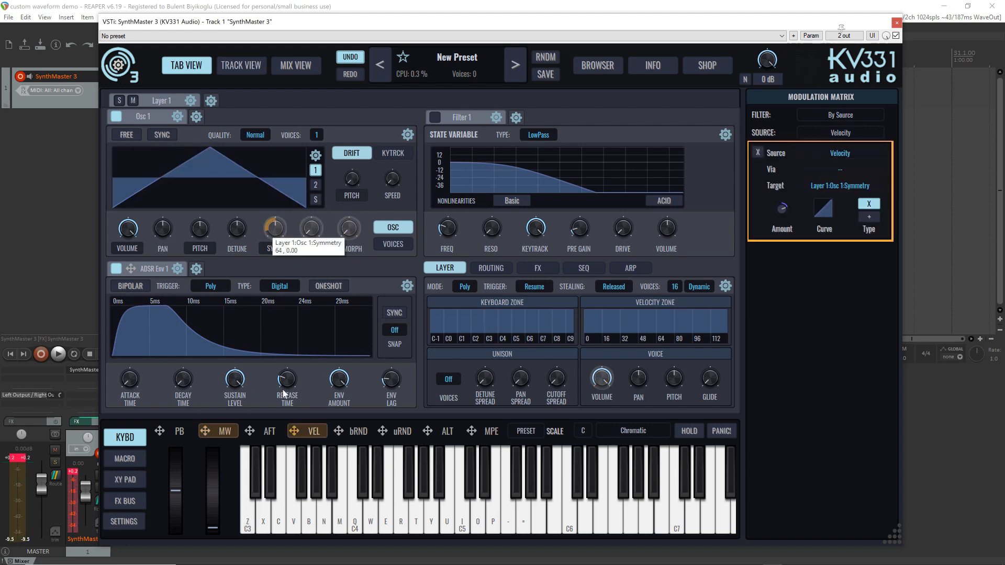
left_click_drag(284, 383, 280, 346)
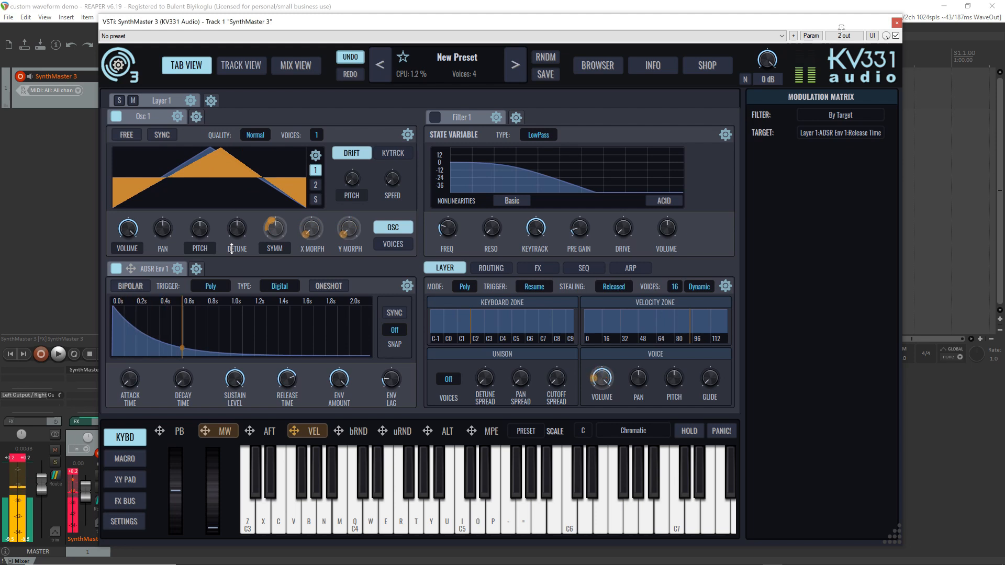
mouse_move(203, 222)
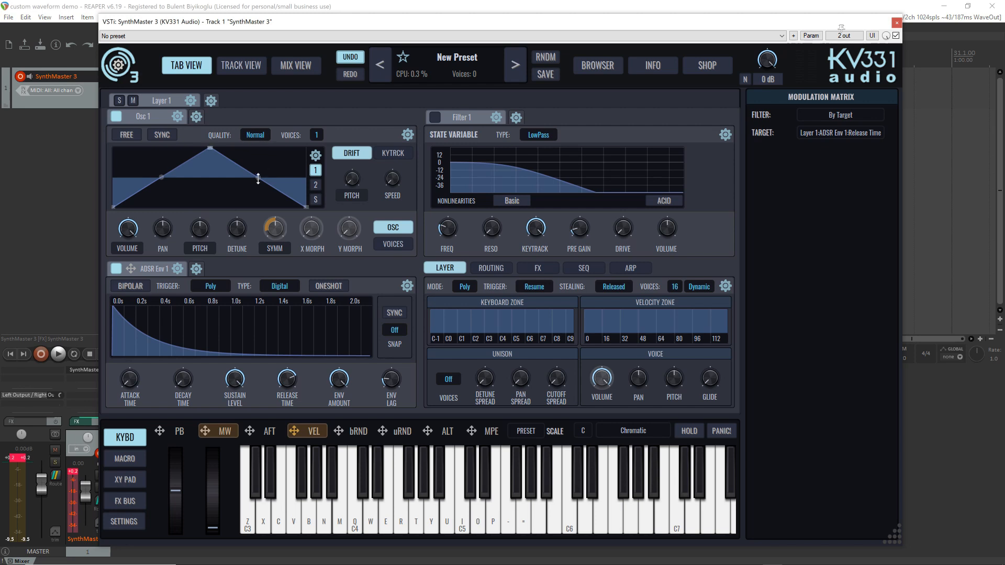
Load the Andromeda Pulse preset into Osc 1
mouse_move(257, 179)
left_click(408, 135)
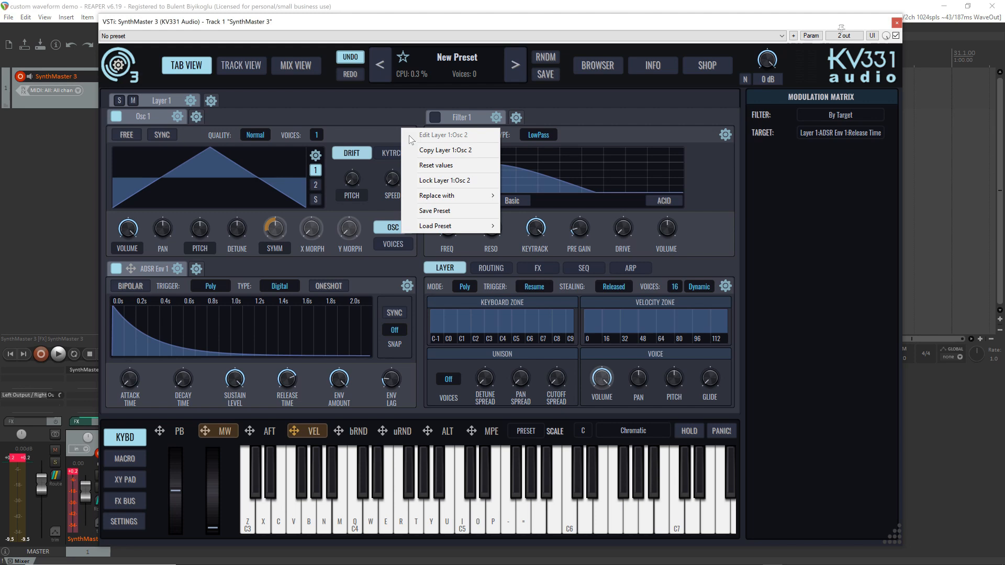
left_click(351, 130)
left_click(315, 156)
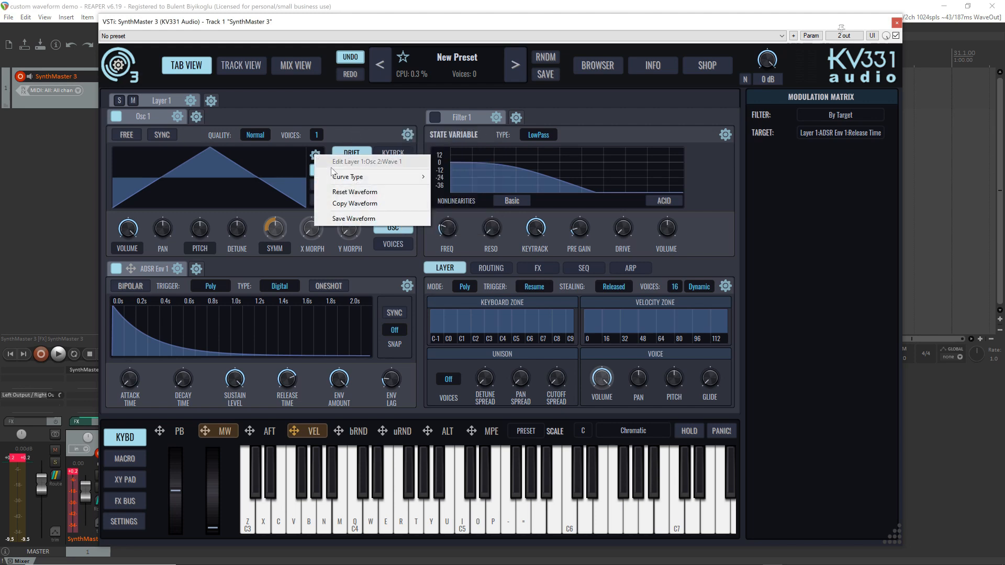
left_click(395, 131)
left_click(409, 132)
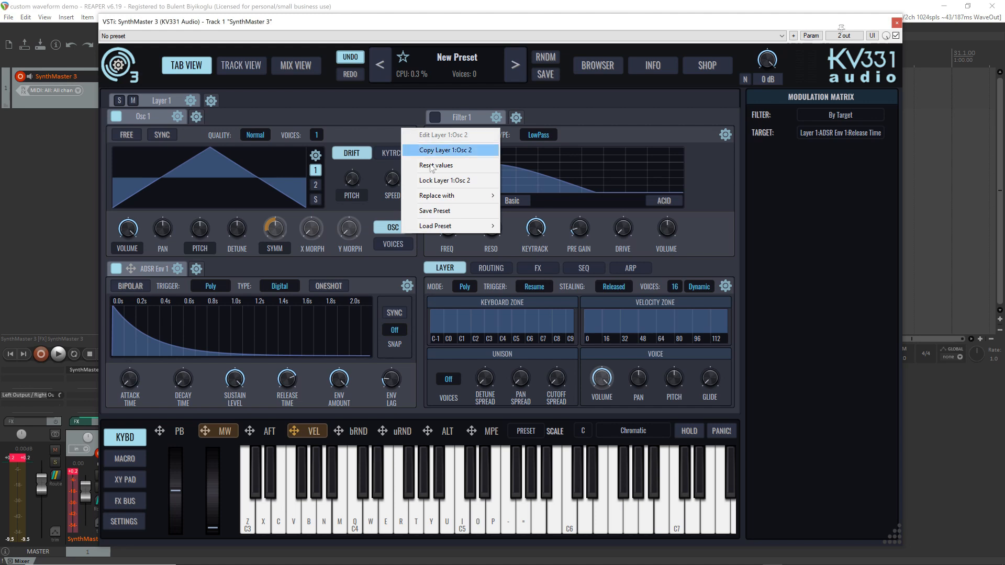
mouse_move(446, 229)
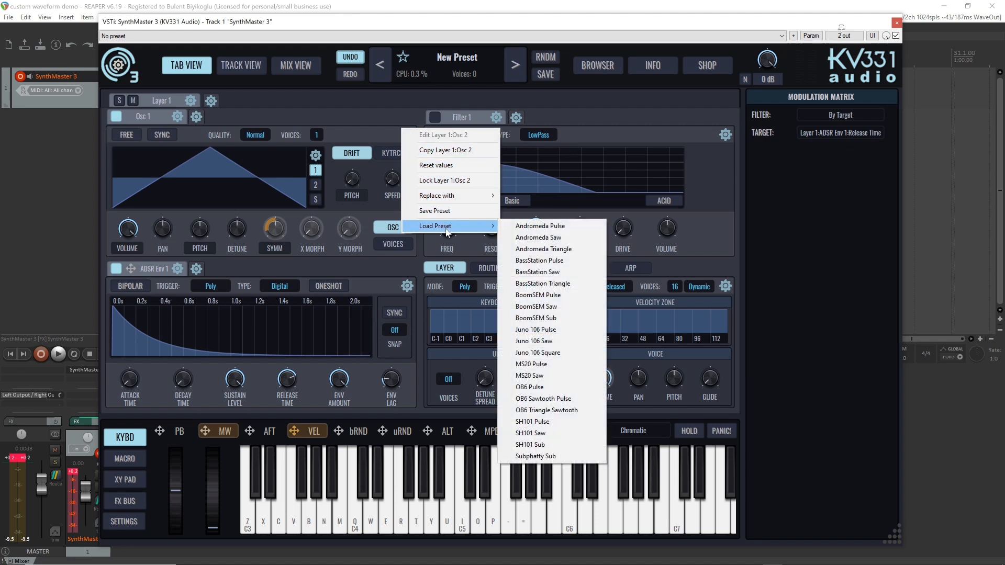
left_click(536, 226)
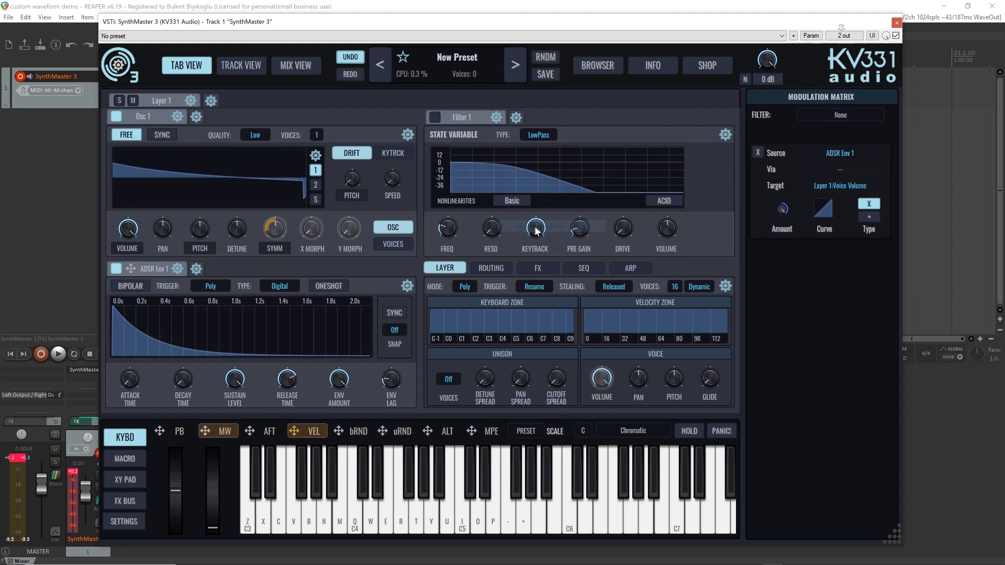
Reset Osc 1's symmetry to its default and assign the mod wheel to Osc 1's X Morph and Y Morph
left_click(280, 230)
right_click(280, 231)
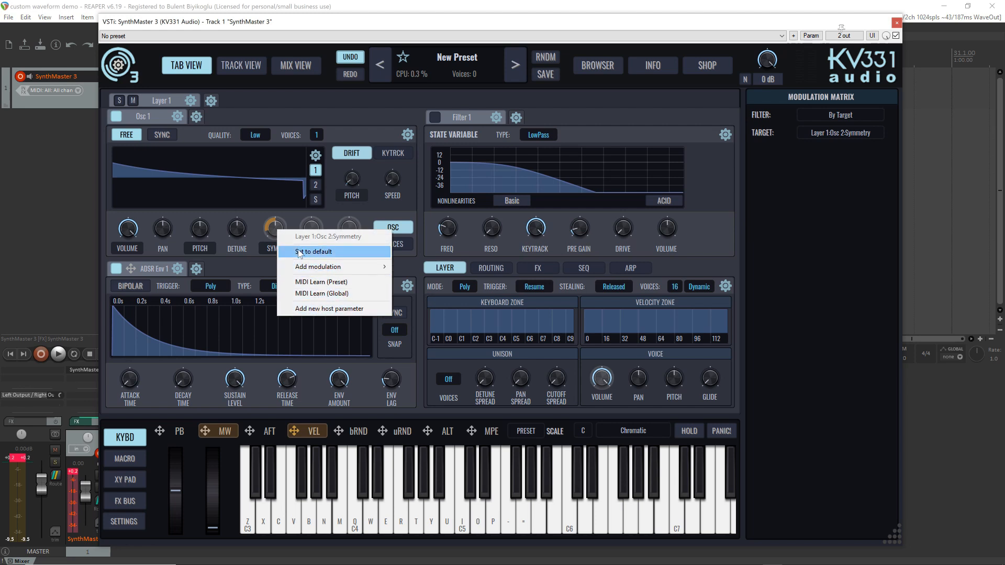
left_click(283, 248)
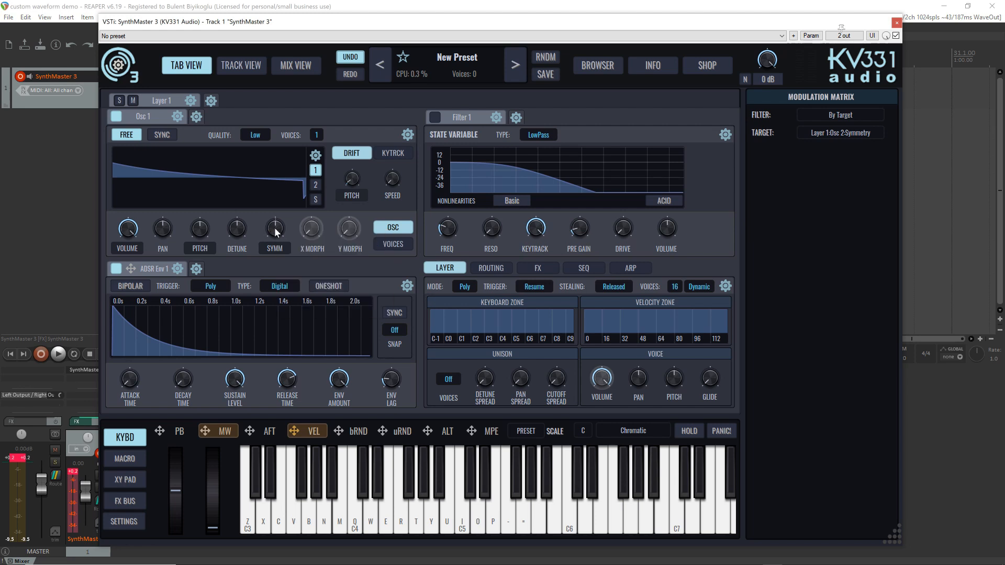
left_click(207, 431)
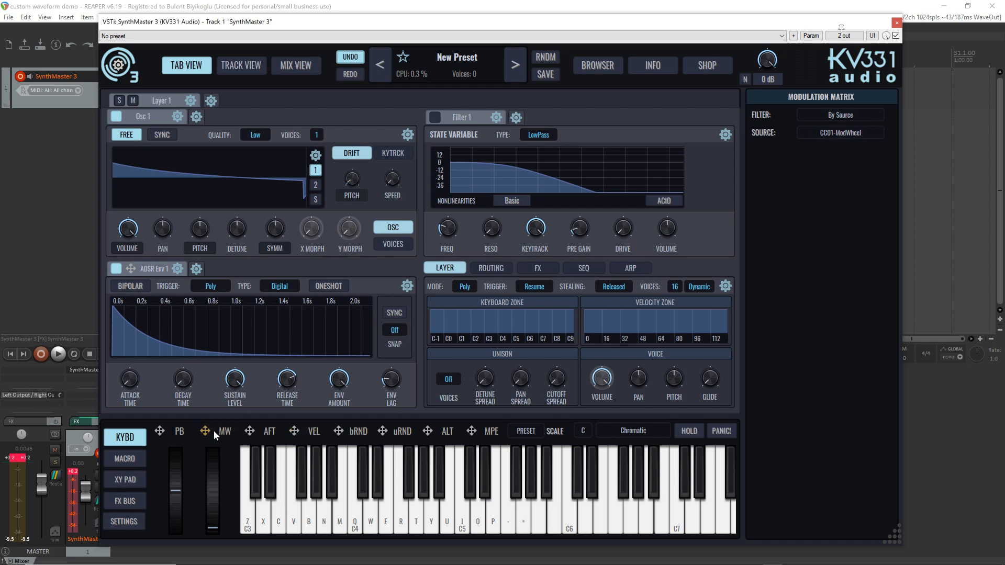
left_click_drag(223, 400, 311, 229)
left_click_drag(206, 431, 349, 229)
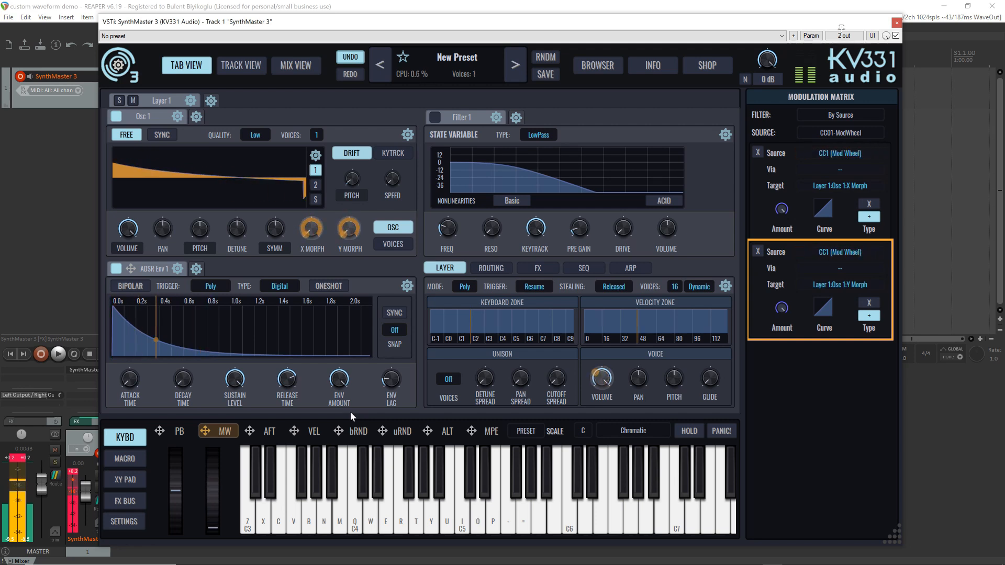
Set Osc 1 to 2 voices and check its pitch drift and key tracking amount
left_click(317, 135)
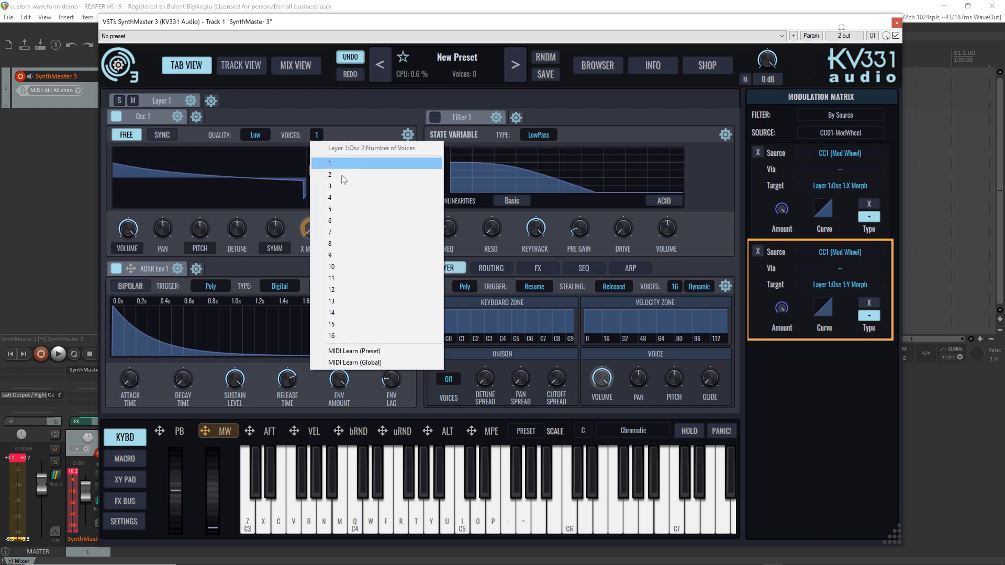
left_click(342, 175)
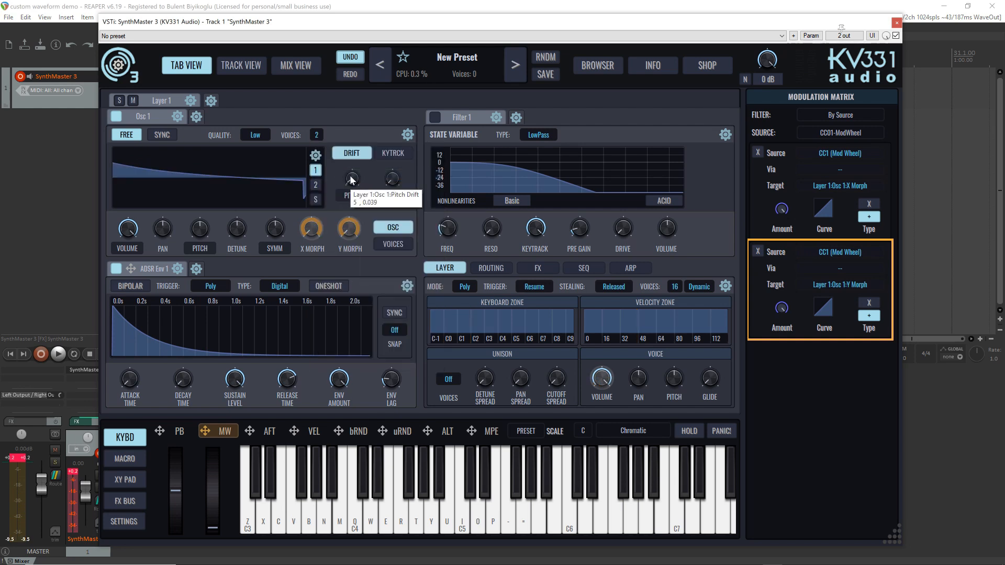
left_click(340, 177)
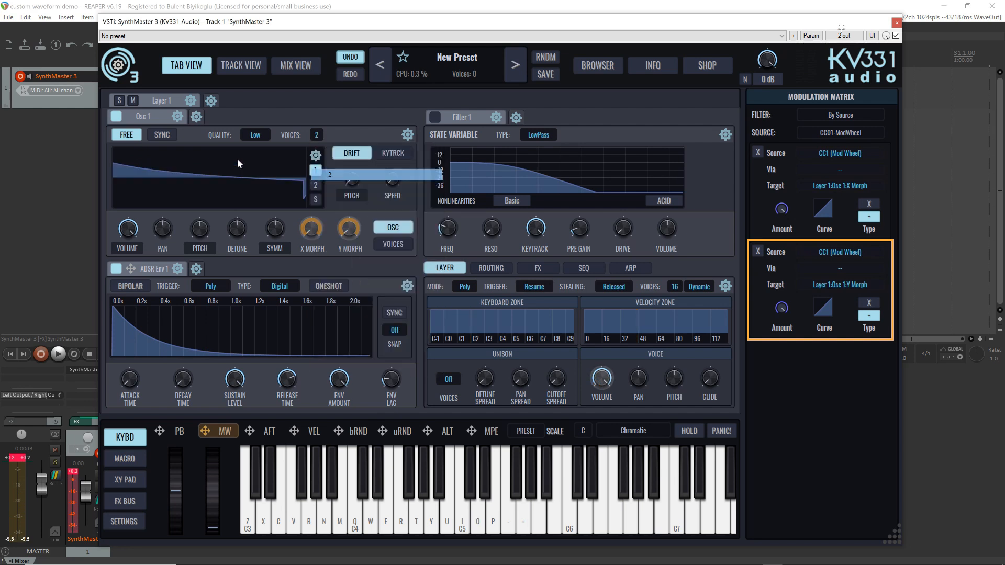
left_click(352, 180)
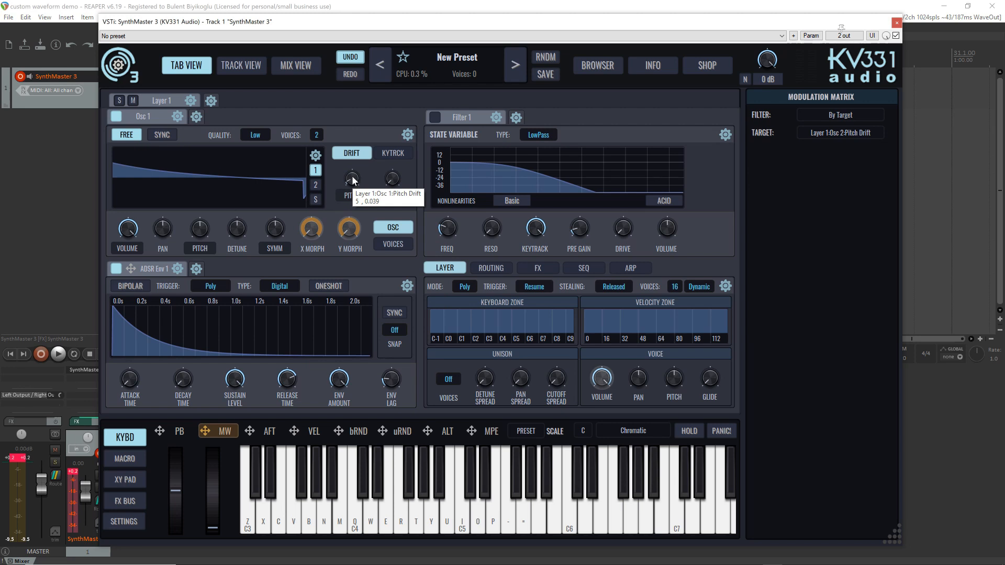
left_click(394, 151)
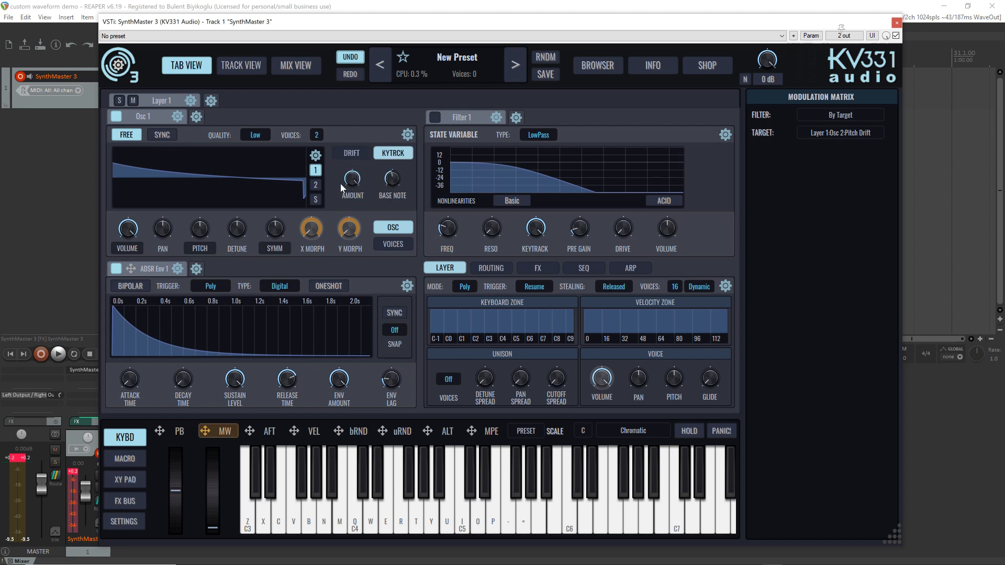
mouse_move(352, 181)
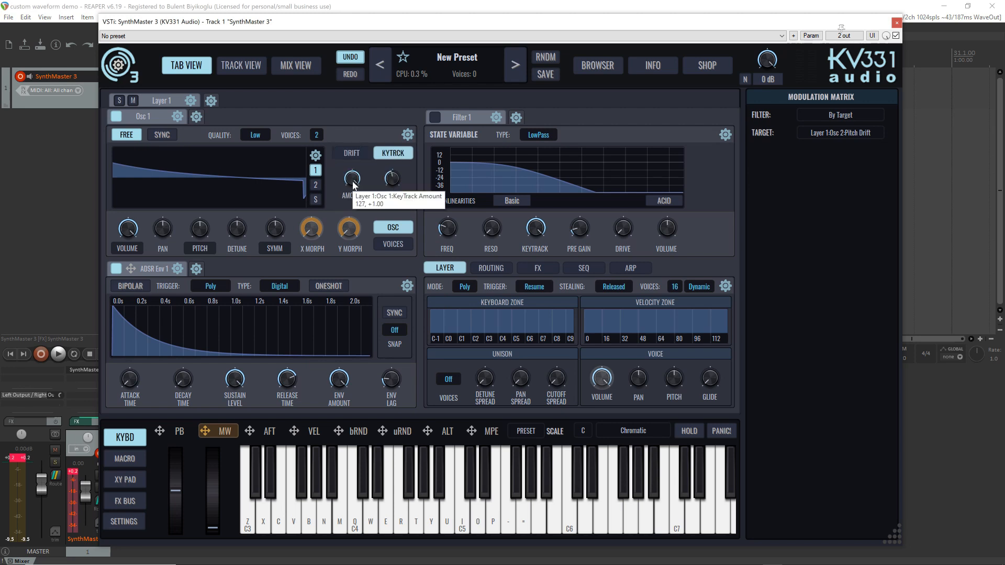
scroll(353, 183, "down", 1)
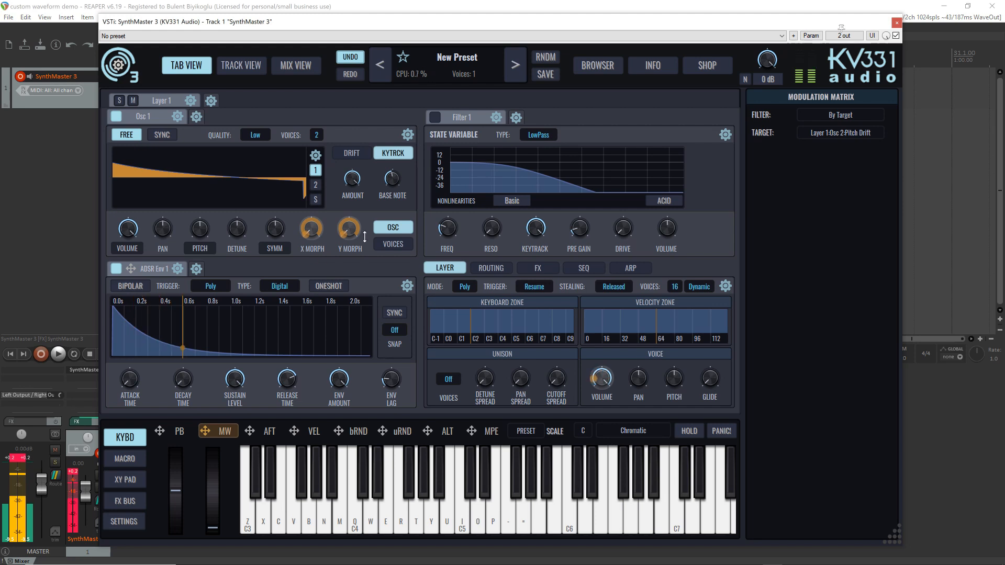
Set Osc 1 to 3 voices with a detune spread of 0.504 and a wide pan spread
left_click_drag(316, 137, 316, 131)
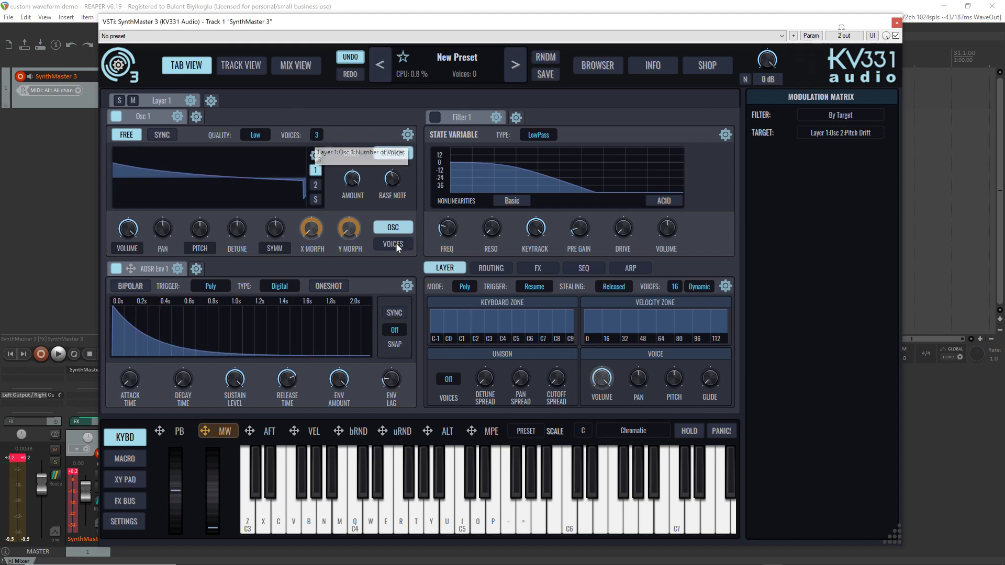
left_click(393, 244)
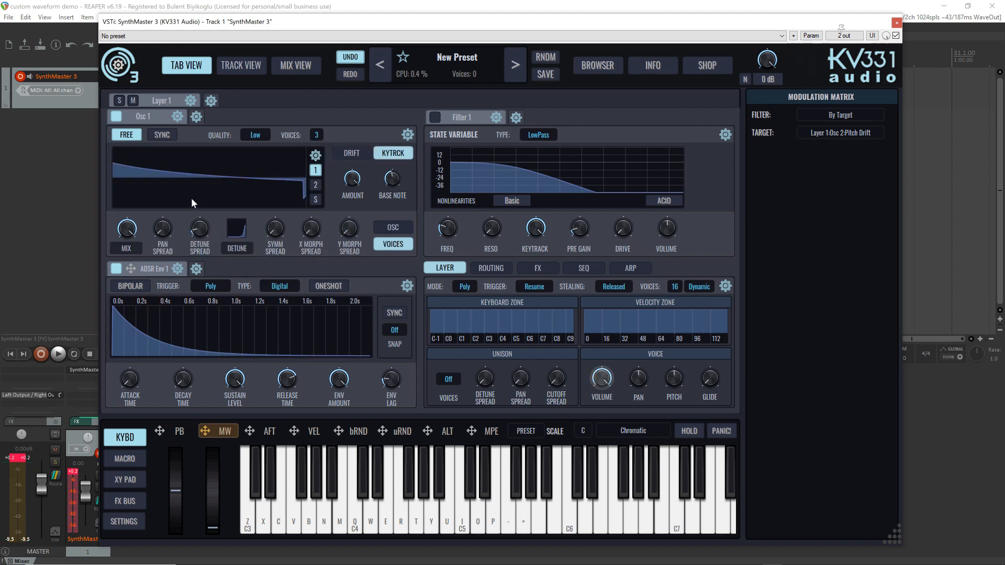
mouse_move(228, 228)
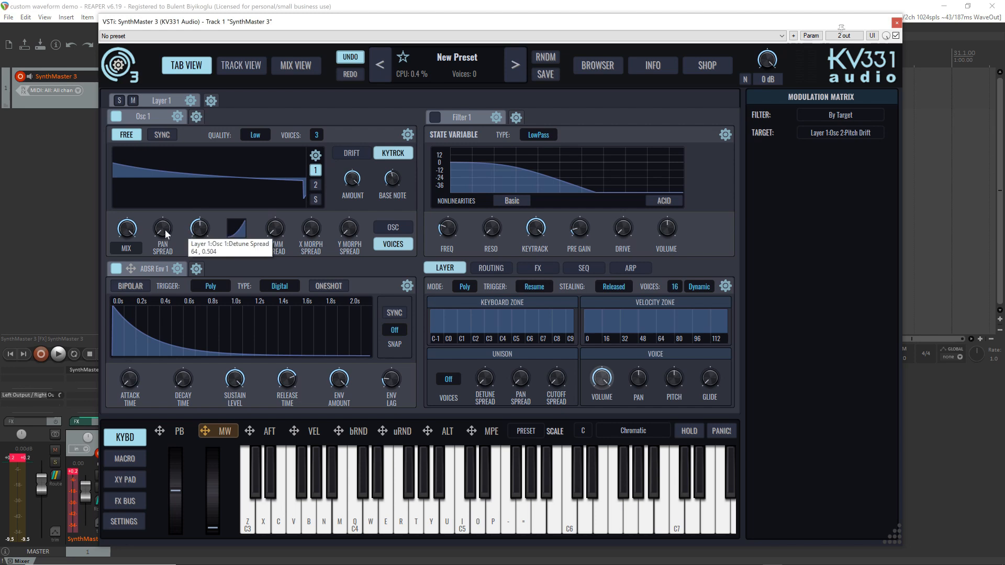
left_click_drag(164, 229, 134, 121)
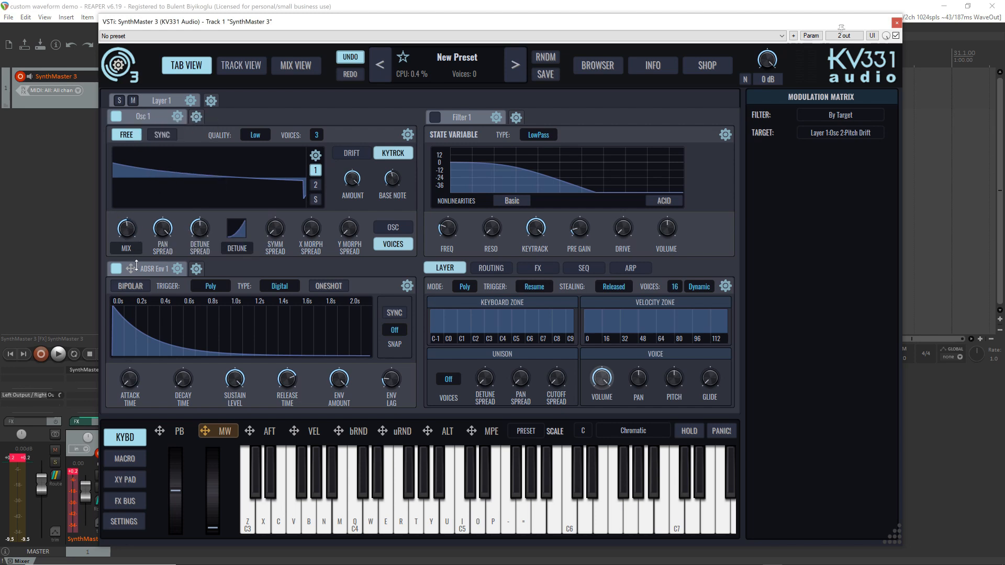
Switch the displayed curve in Osc 1's voice settings from Detune to Pan
left_click(235, 252)
left_click(248, 287)
left_click(234, 248)
left_click(245, 299)
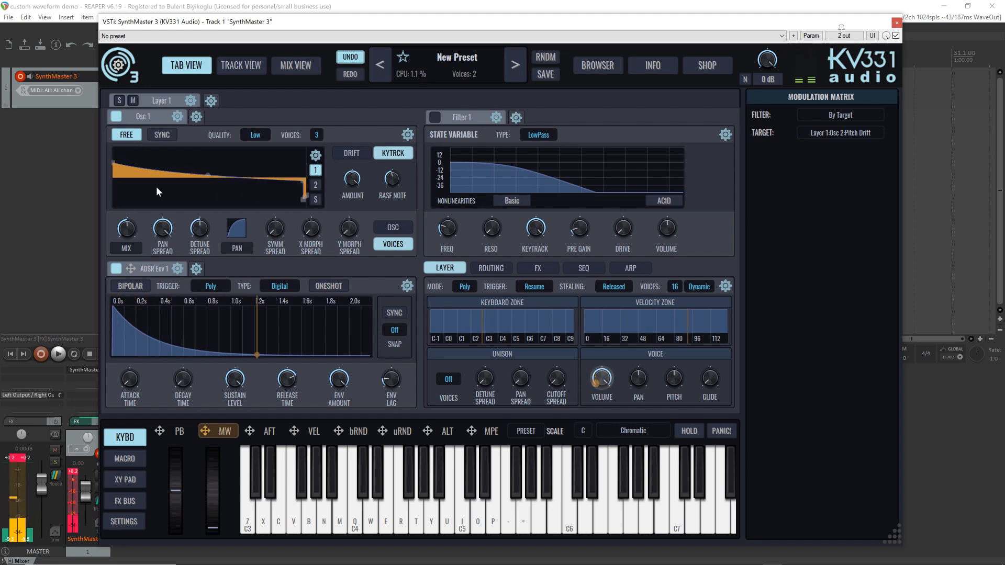
Load the Andromeda Saw preset into Osc 1, look over the other available presets and audition the oscillator with played notes
left_click(408, 136)
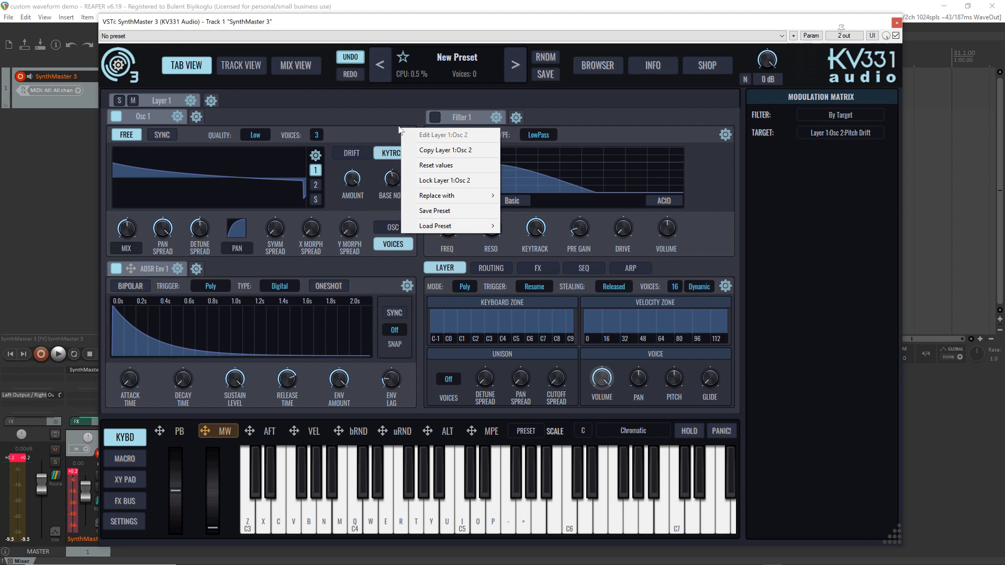
mouse_move(444, 229)
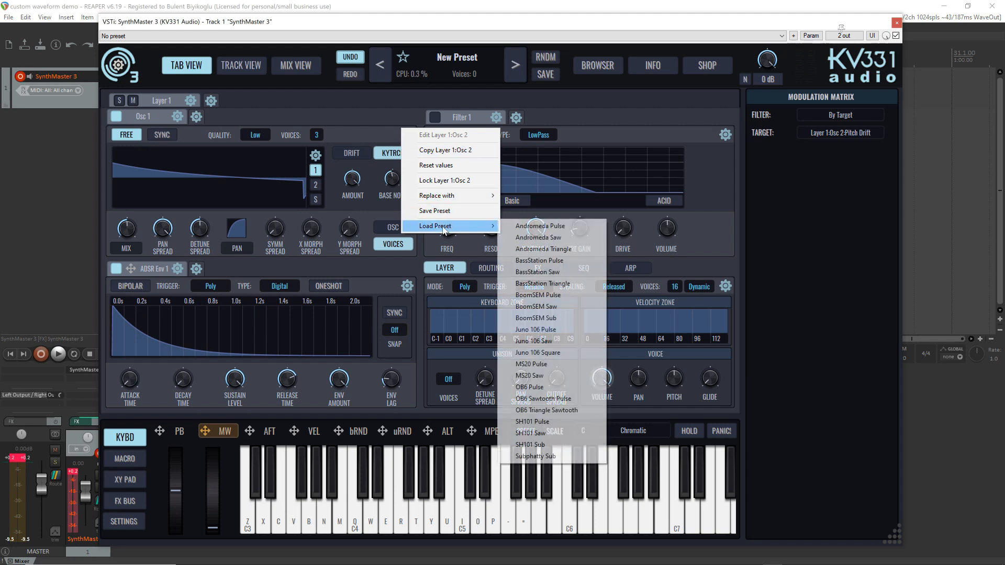
left_click(529, 239)
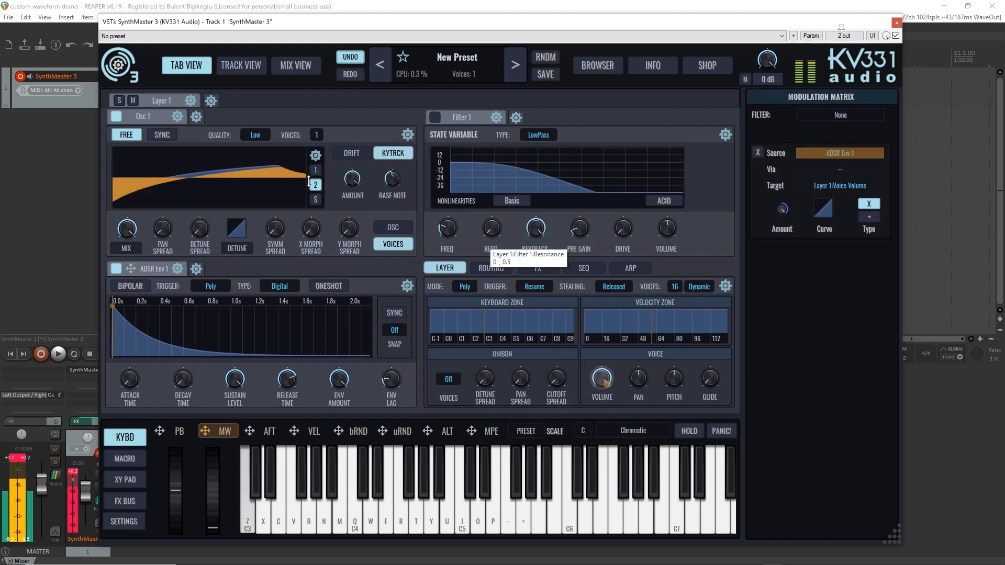
left_click(408, 135)
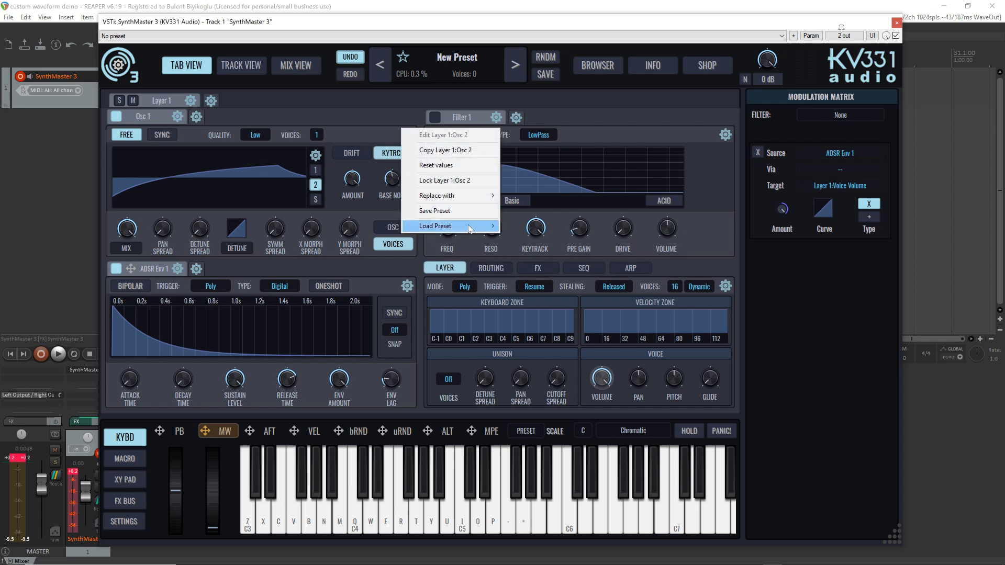
mouse_move(468, 226)
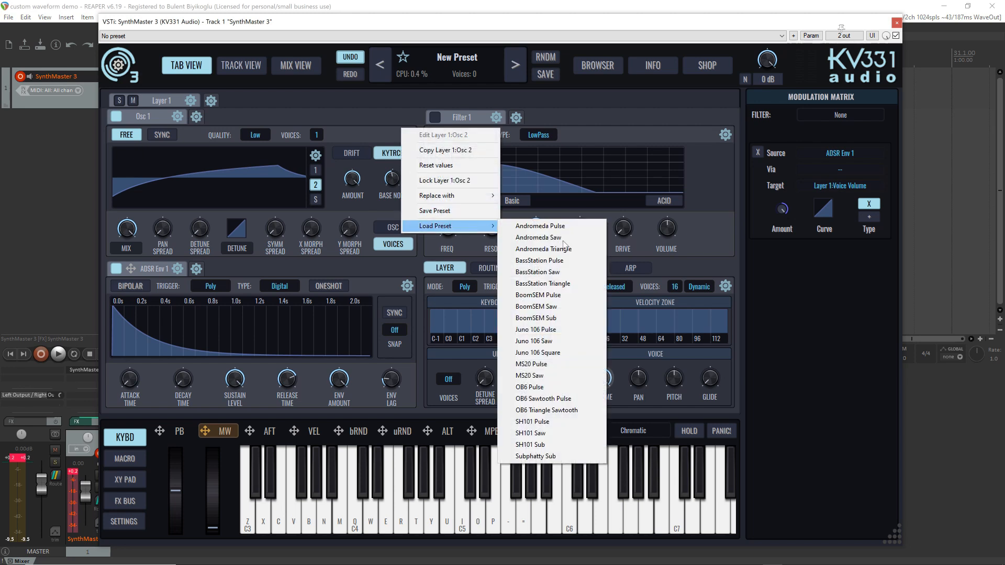
left_click(360, 132)
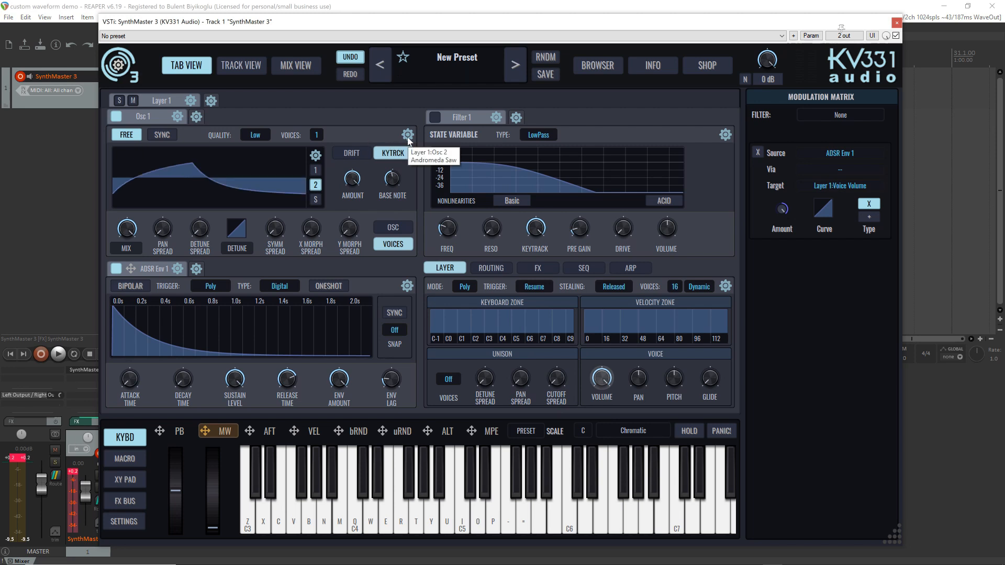
key("z")
scroll(409, 142, "down", 2)
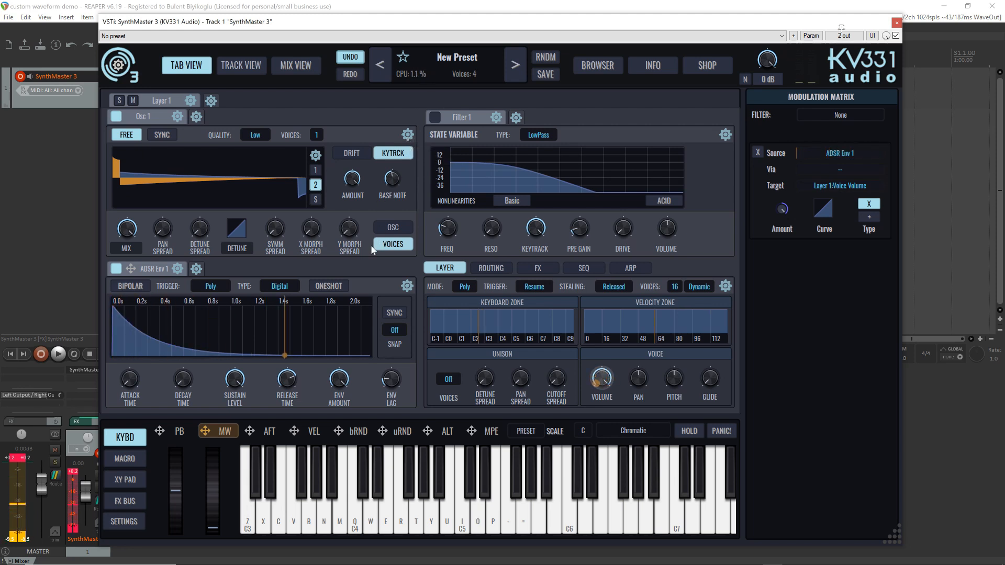
Assign the mod wheel to Osc 1's X Morph and Y Morph, and step the oscillator's preset to BoomSEM Pulse
left_click(393, 227)
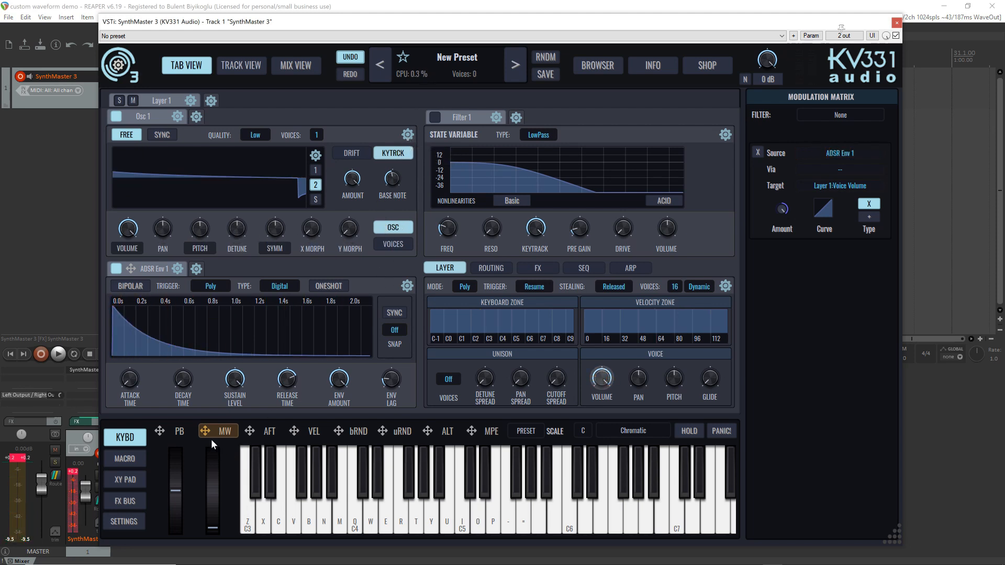
left_click_drag(205, 431, 348, 228)
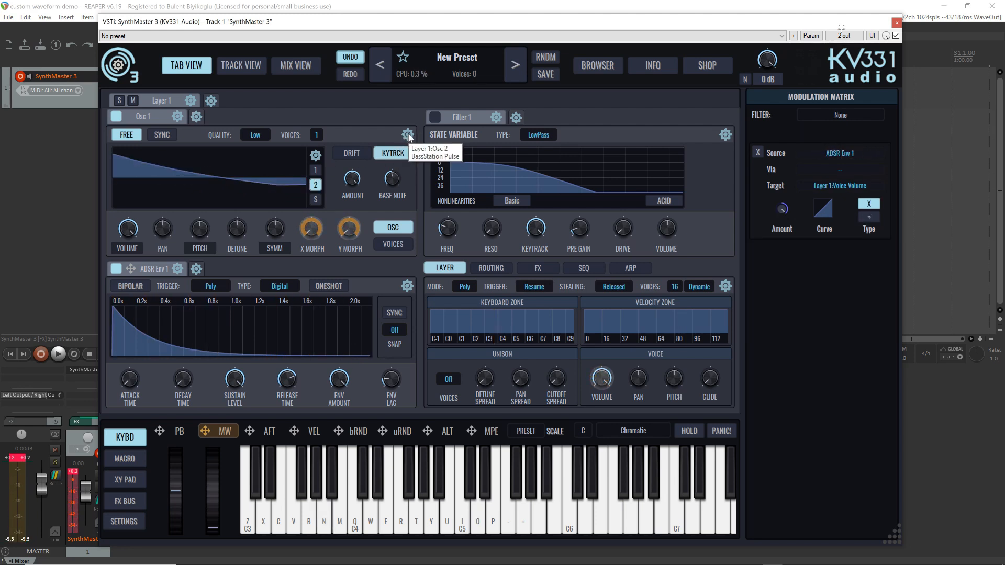
scroll(410, 138, "down", 1)
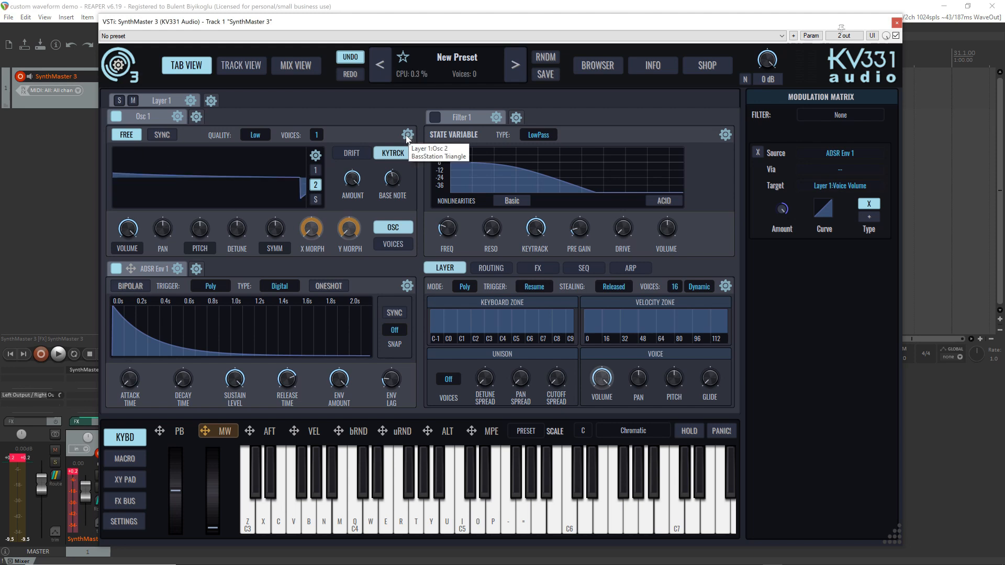
scroll(407, 138, "down", 1)
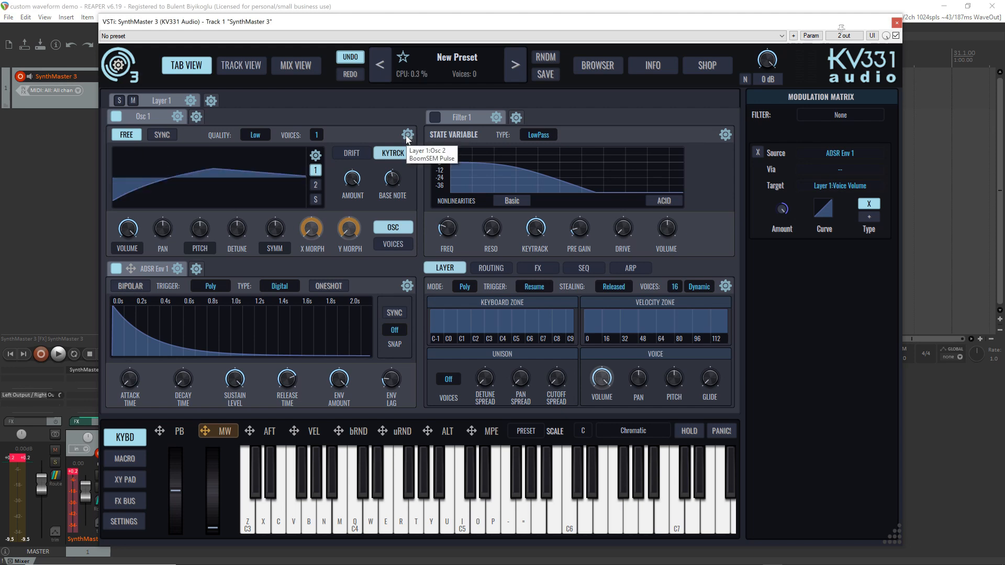
Load the MS20 Pulse preset into Osc 1
left_click(408, 137)
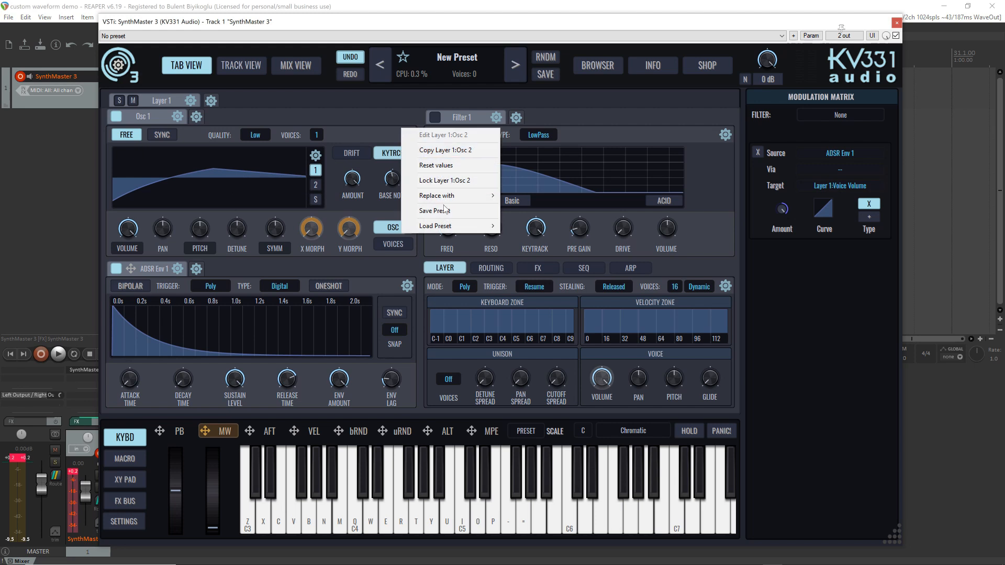
mouse_move(448, 226)
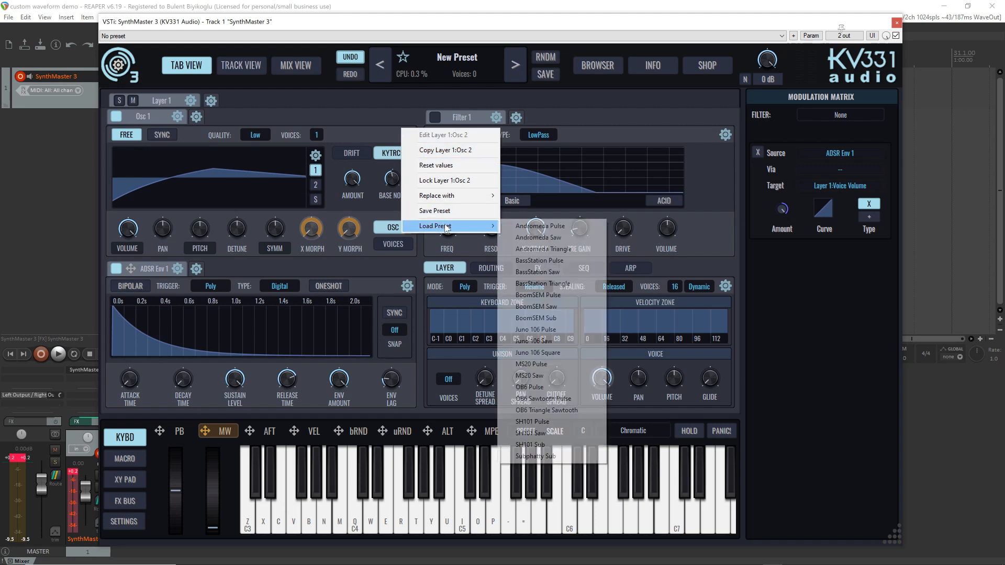
left_click(571, 364)
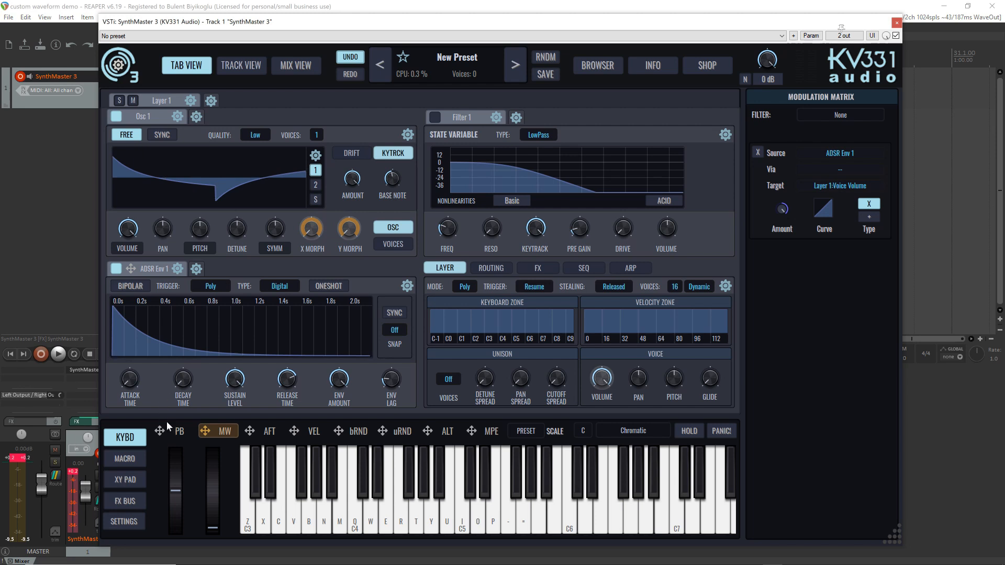
Assign the mod wheel to X Morph and Y Morph of Osc 1's MS20 Pulse preset, and load the OB6 Pulse preset
left_click_drag(205, 431, 311, 228)
left_click_drag(205, 431, 348, 229)
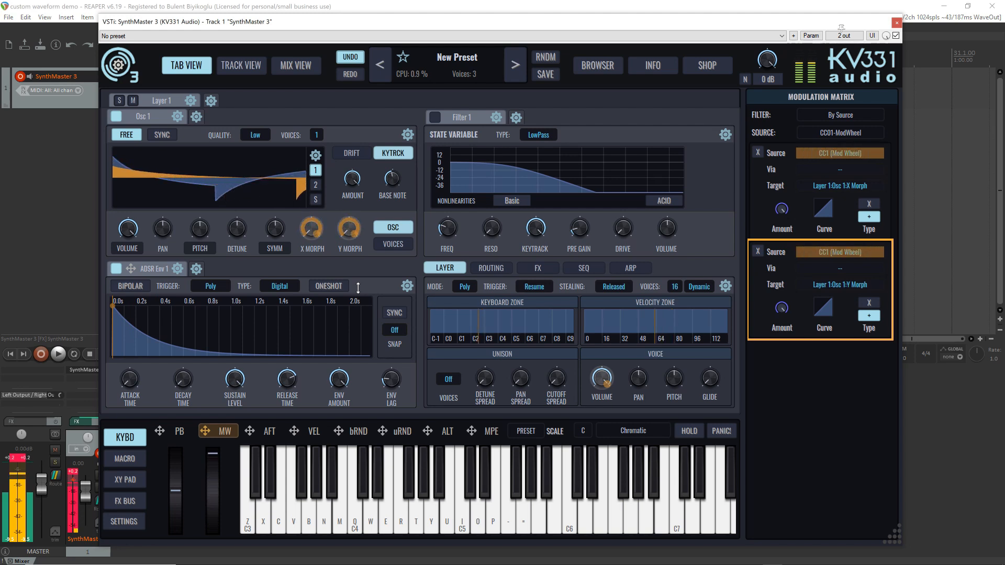
left_click(407, 135)
mouse_move(437, 227)
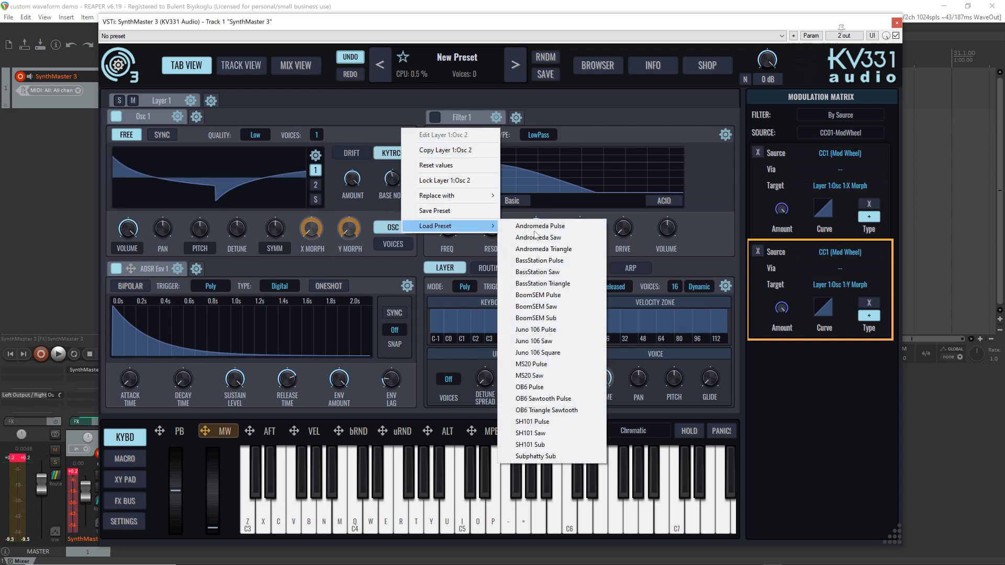
left_click(568, 388)
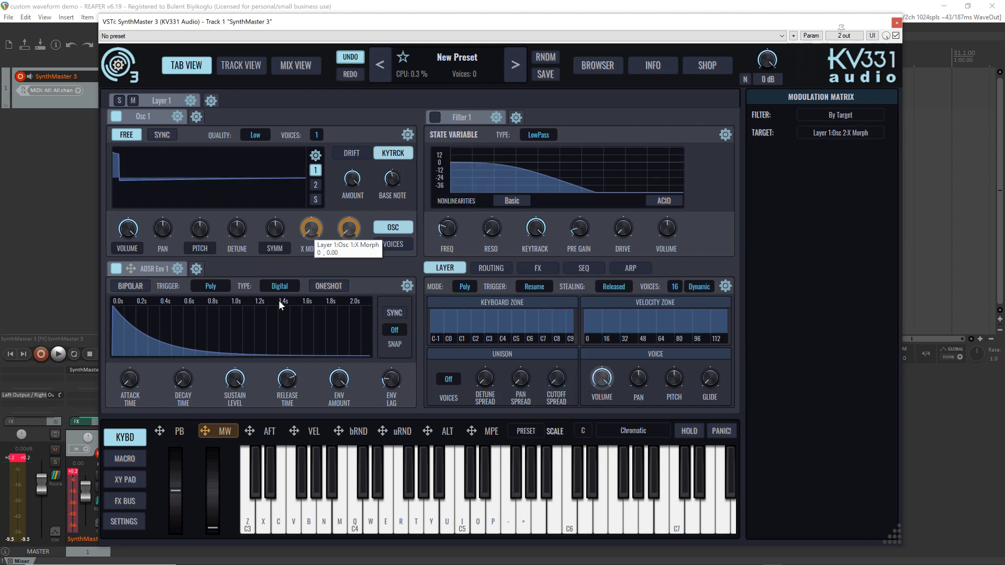
Assign the mod wheel to both morph parameters of Osc 1's OB6 Pulse preset
left_click(208, 431)
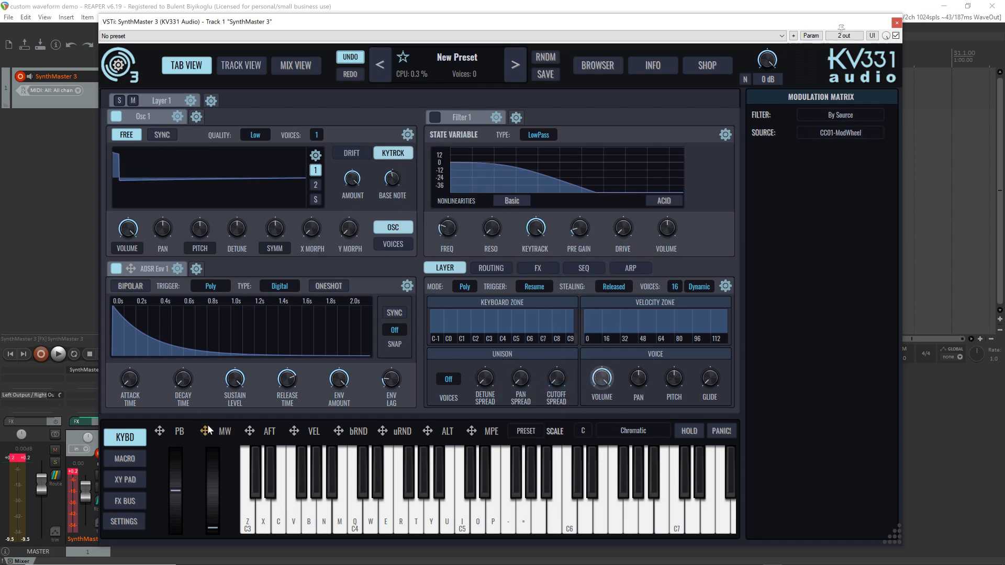
left_click_drag(209, 431, 349, 229)
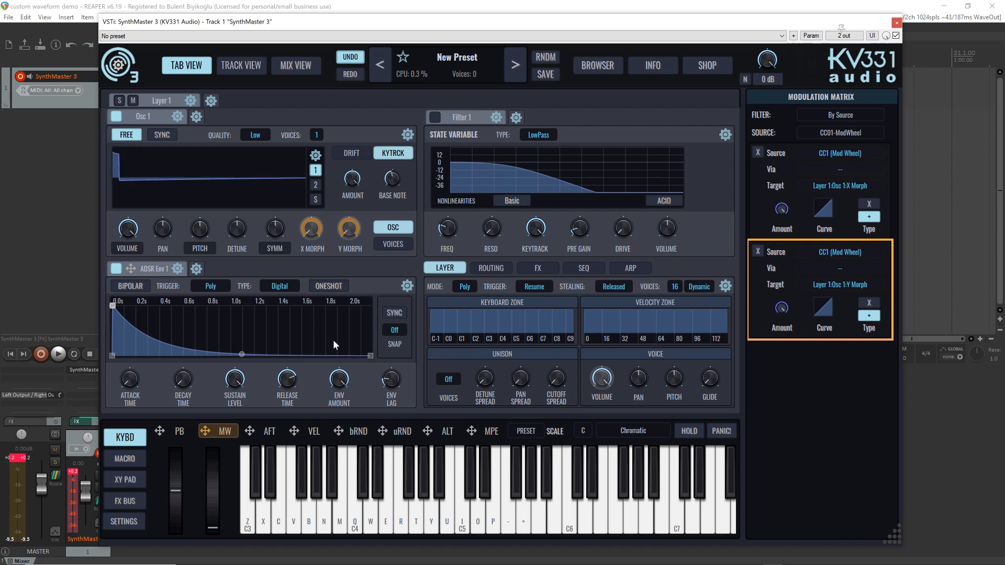
Replace Osc 1 with a Wavetable Osc so its custom waves convert to a wavetable
mouse_move(187, 218)
left_click(178, 119)
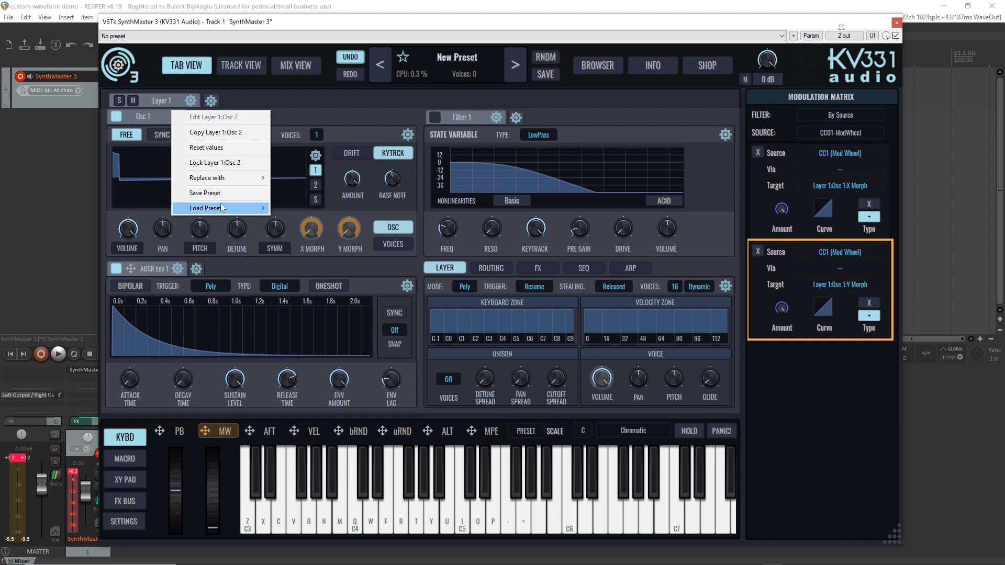
mouse_move(228, 176)
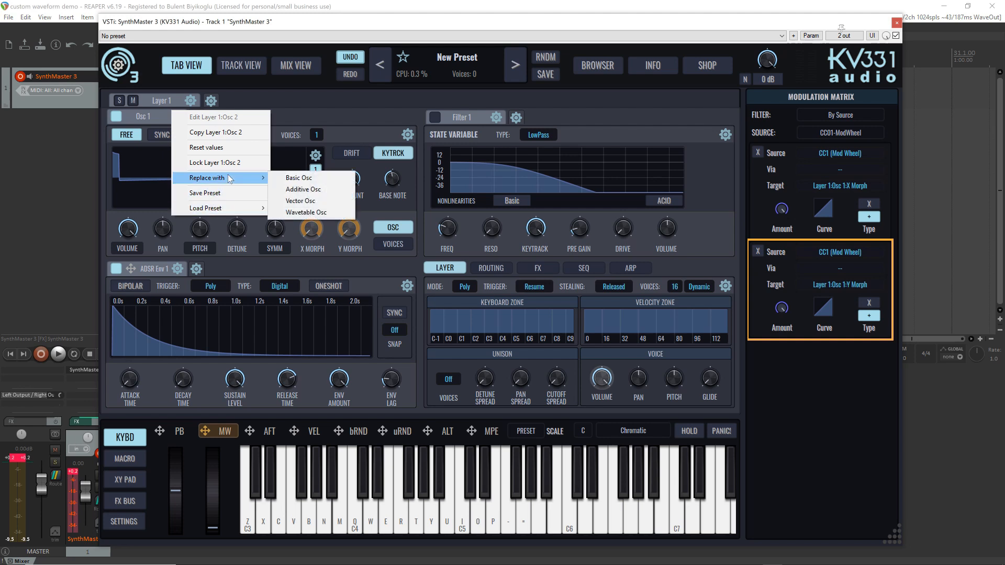
left_click(330, 213)
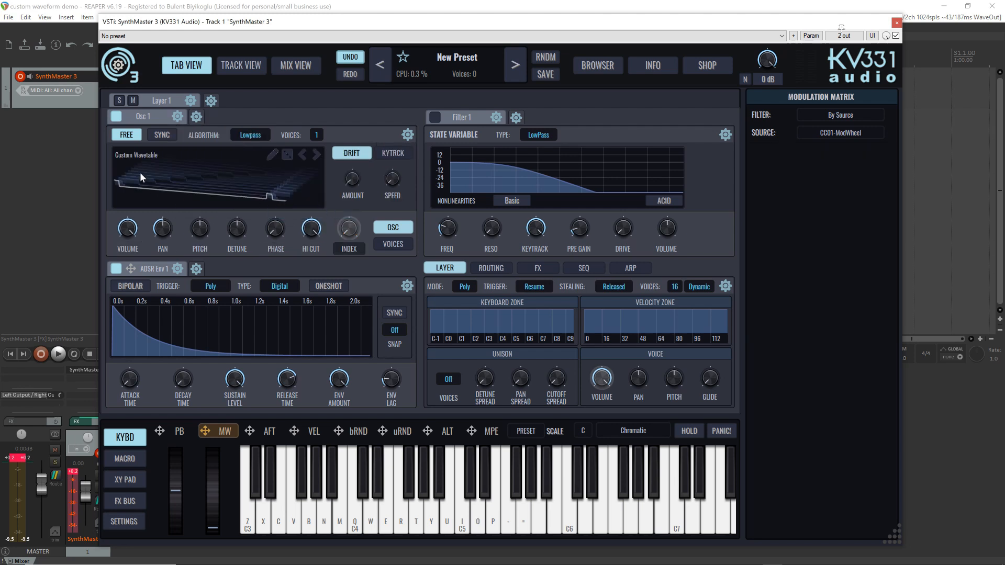
Scrub through the frames of Osc 1's custom wavetable in the Wavetable Editor, and view the oscillator's algorithm categories
mouse_move(264, 171)
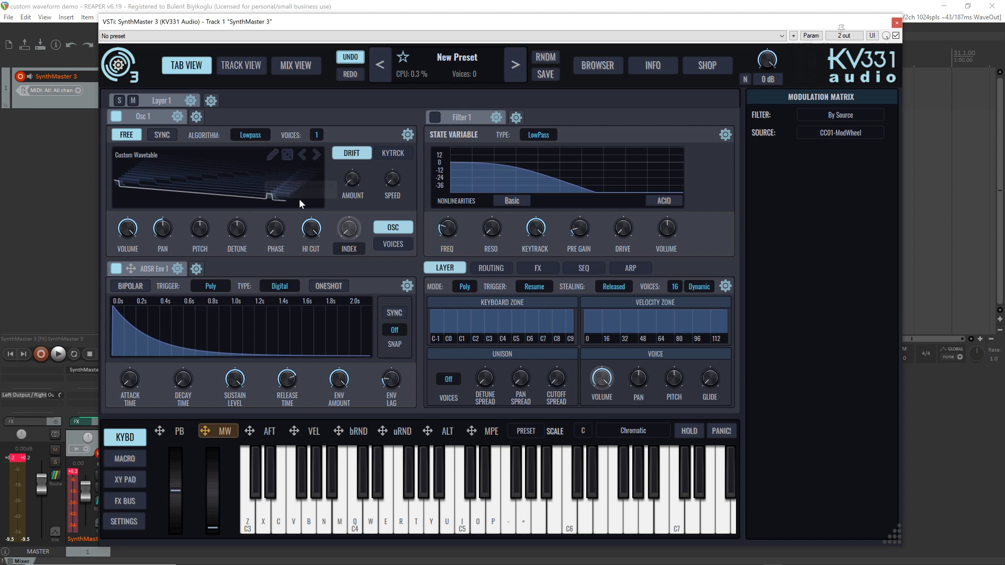
left_click(272, 156)
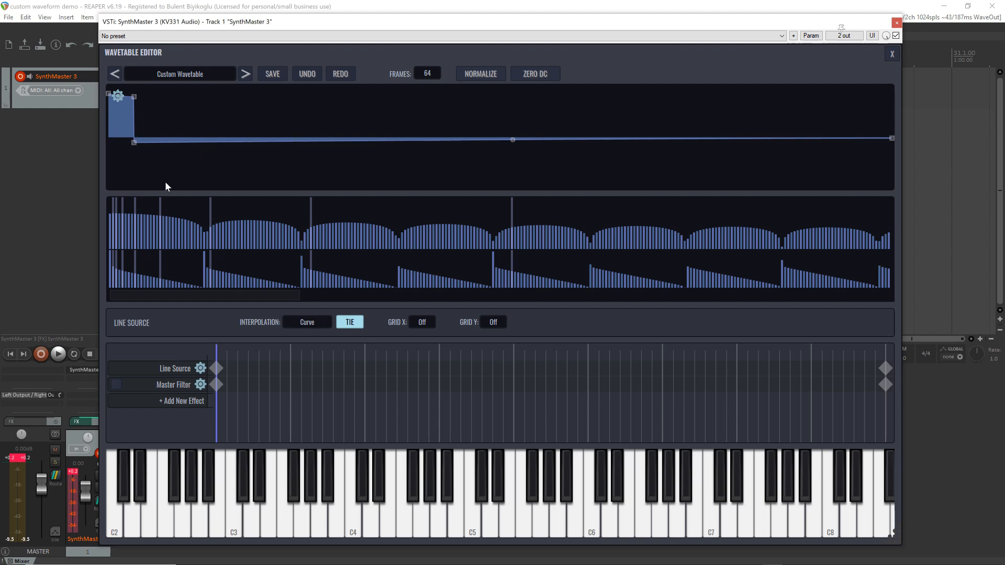
mouse_move(217, 352)
left_mouse_down()
mouse_move(884, 353)
mouse_move(291, 352)
mouse_move(12, 322)
left_mouse_up()
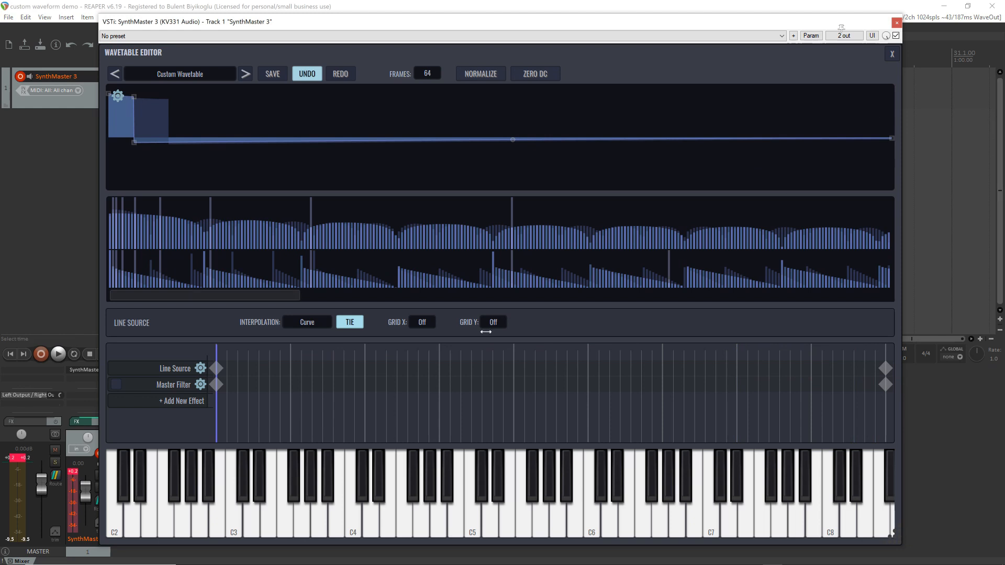
mouse_move(219, 353)
left_mouse_down()
mouse_move(914, 378)
mouse_move(58, 370)
left_mouse_up()
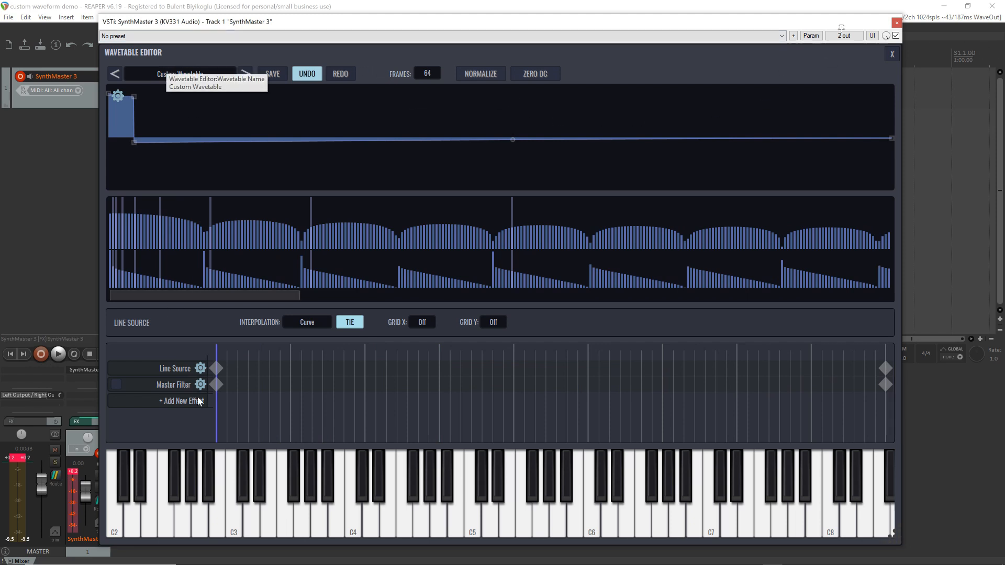
left_click(892, 54)
left_click(250, 136)
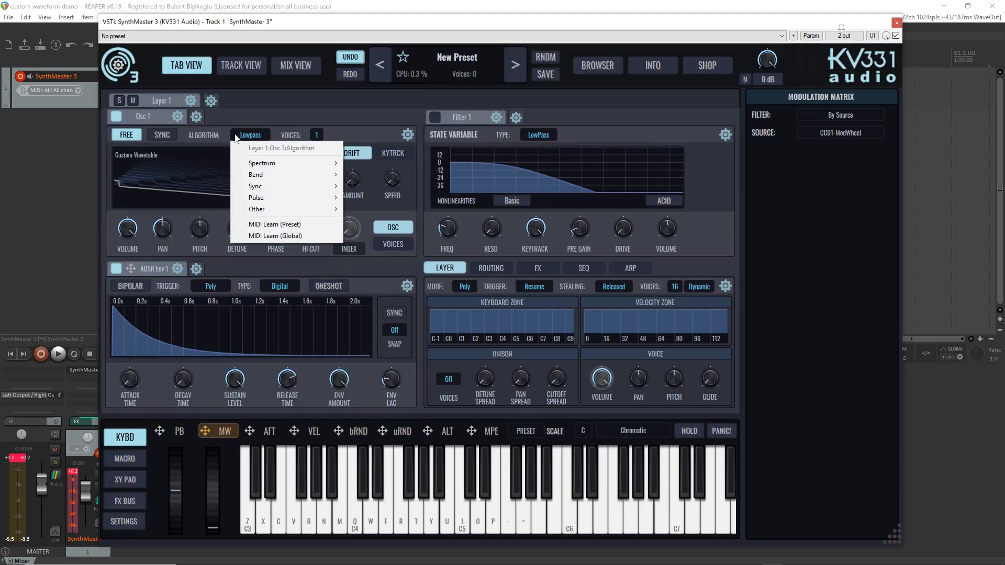
left_click(357, 124)
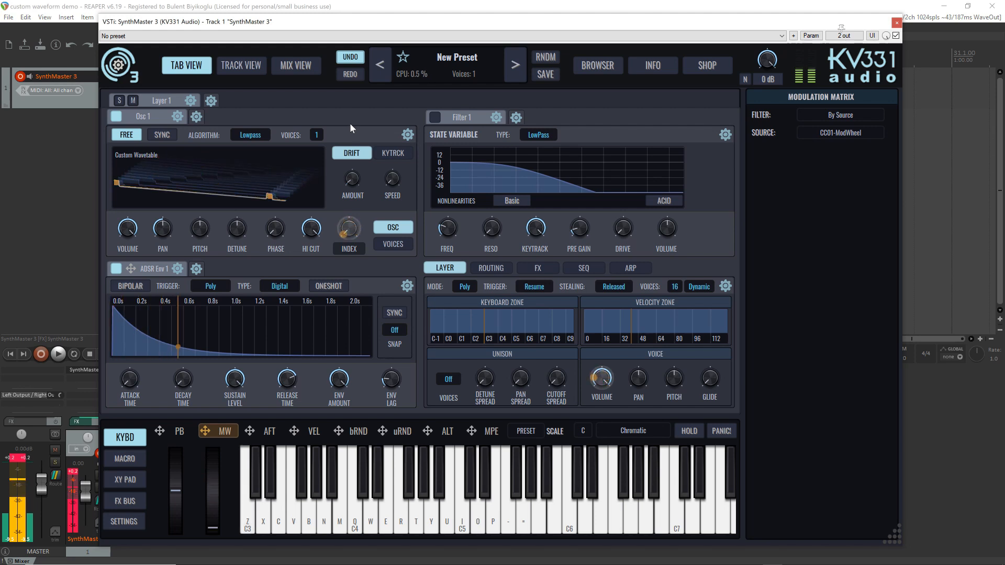
Reopen Osc 1's custom wavetable in the Wavetable Editor and render it to a file source
left_click(265, 162)
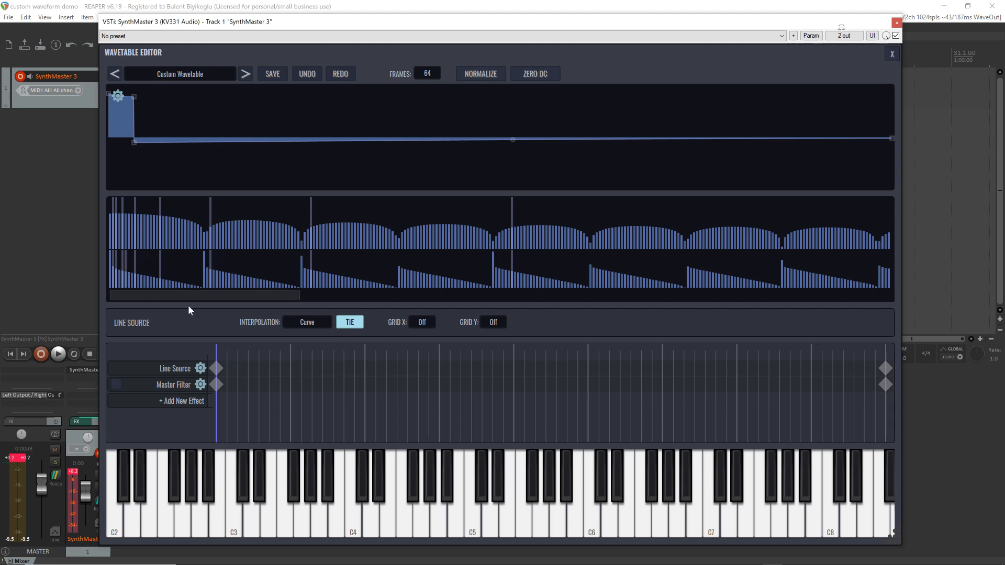
left_click(200, 369)
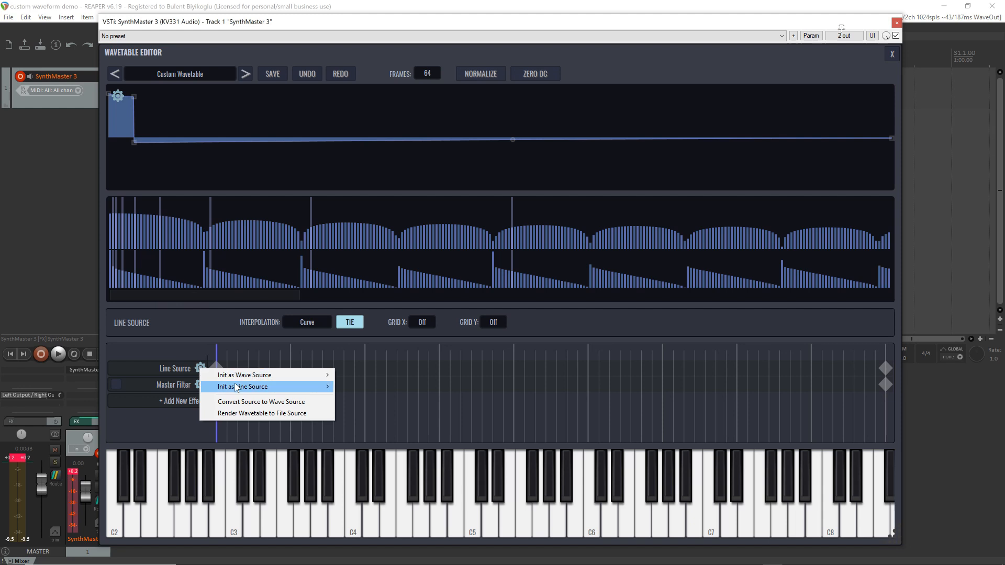
left_click(256, 414)
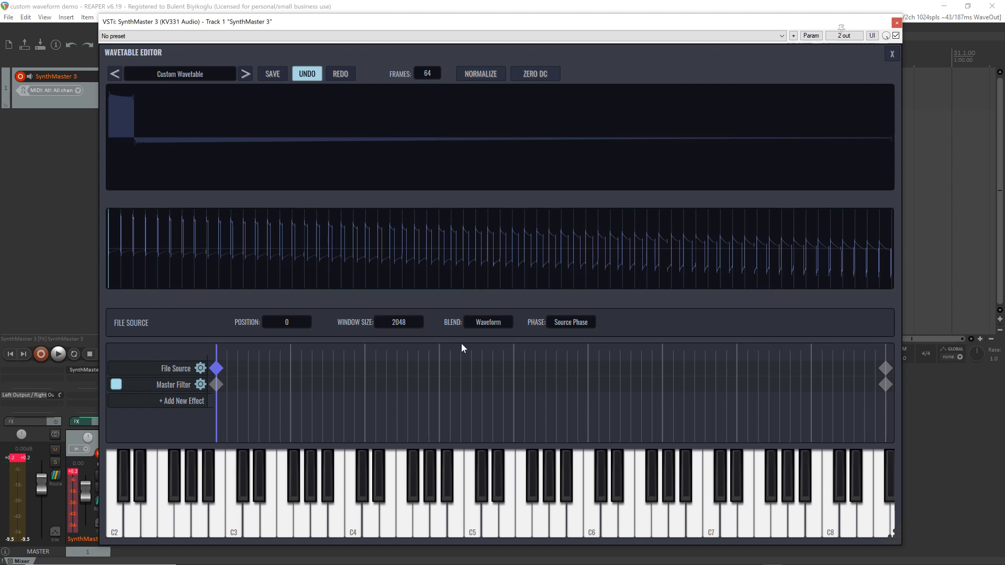
Set the file source's blend to Spectral and its phase to First Phase, and close the Wavetable Editor
left_click(488, 323)
left_click(502, 372)
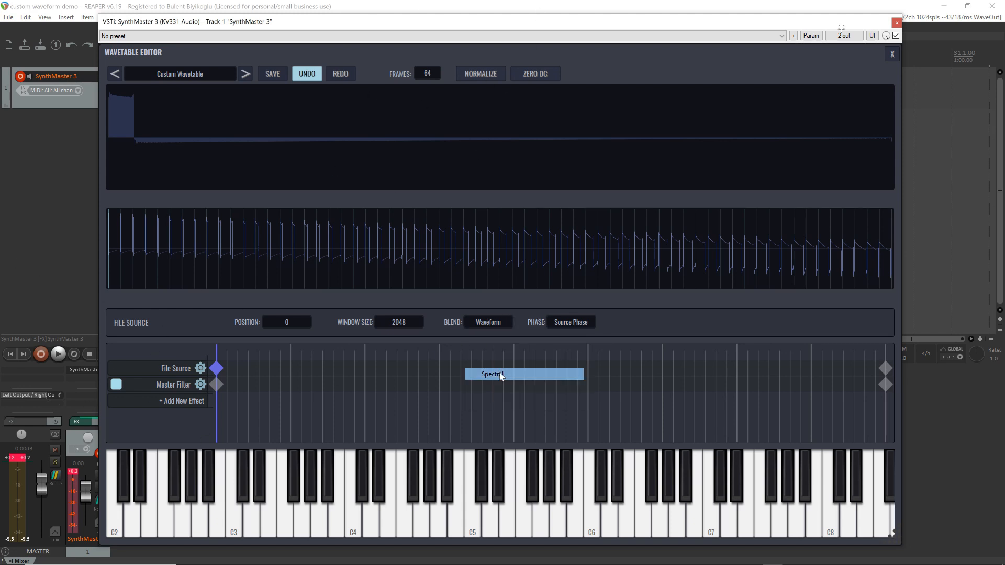
left_click(579, 325)
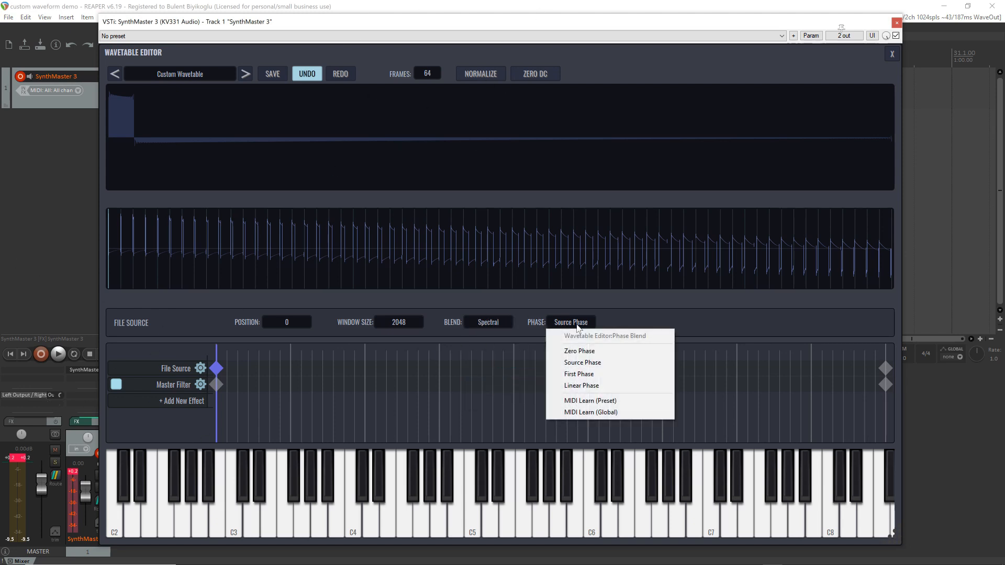
left_click(597, 375)
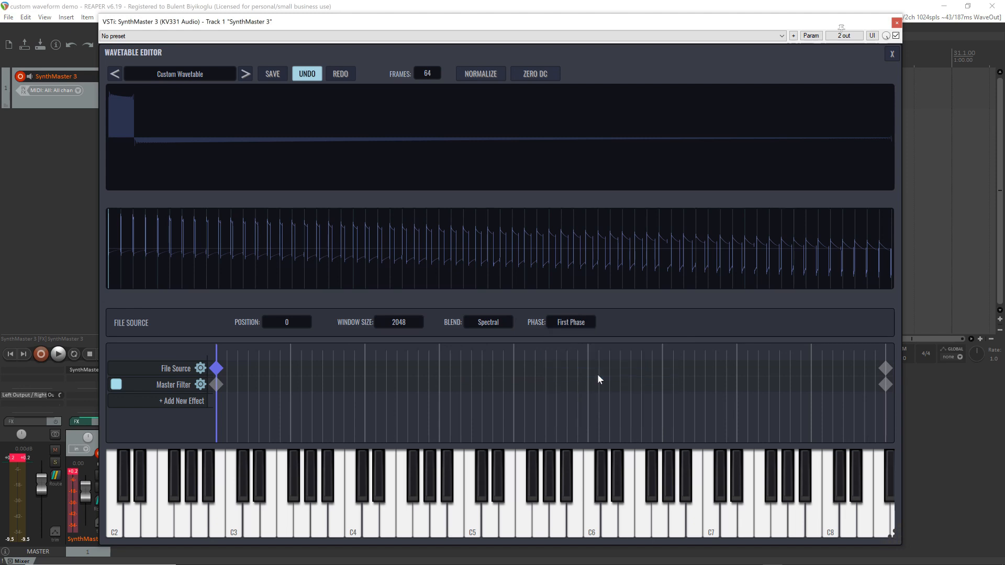
left_click(892, 54)
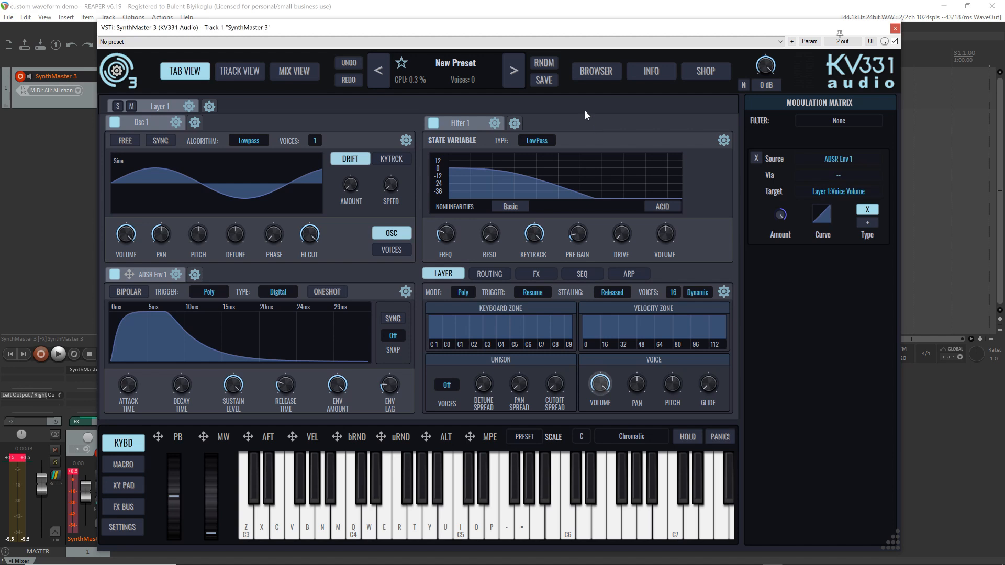
Show Layer 1's routing diagram and bypass Filter 1 in it
left_click(451, 67)
left_click(435, 63)
left_click(493, 274)
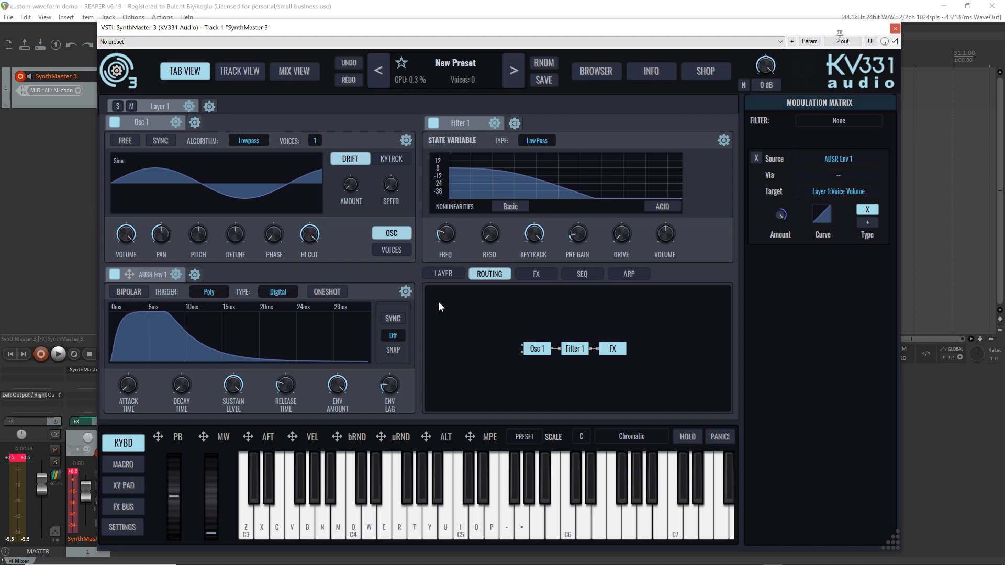
left_click(574, 348)
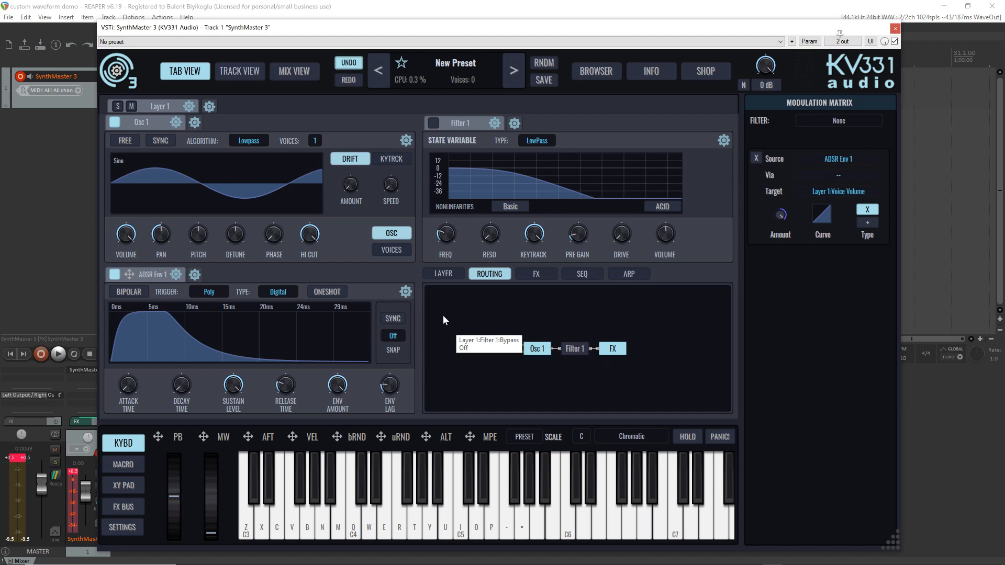
Add a new modulator to Layer 1's routing and compare its parameters with those of Osc 1
right_click(437, 302)
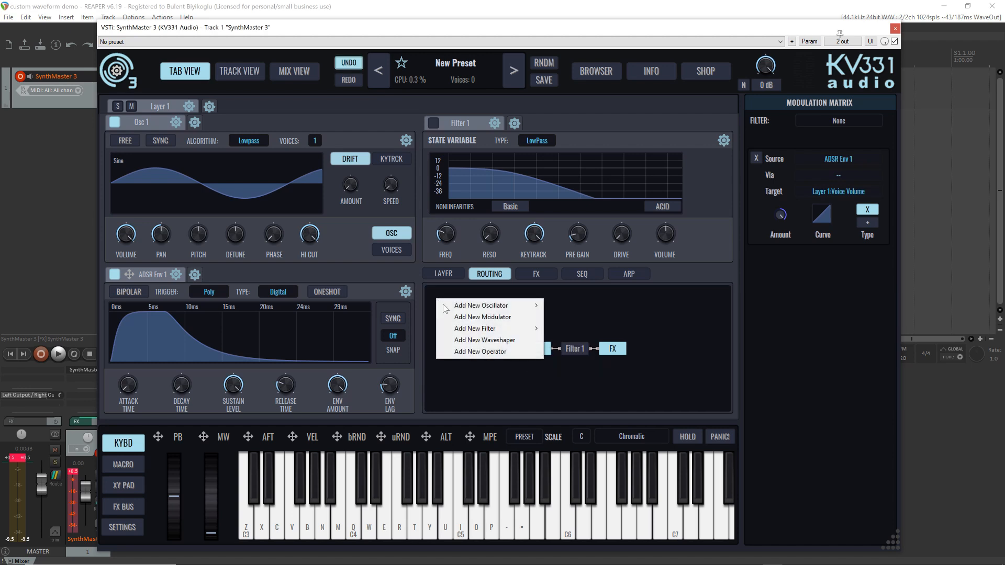
left_click(504, 318)
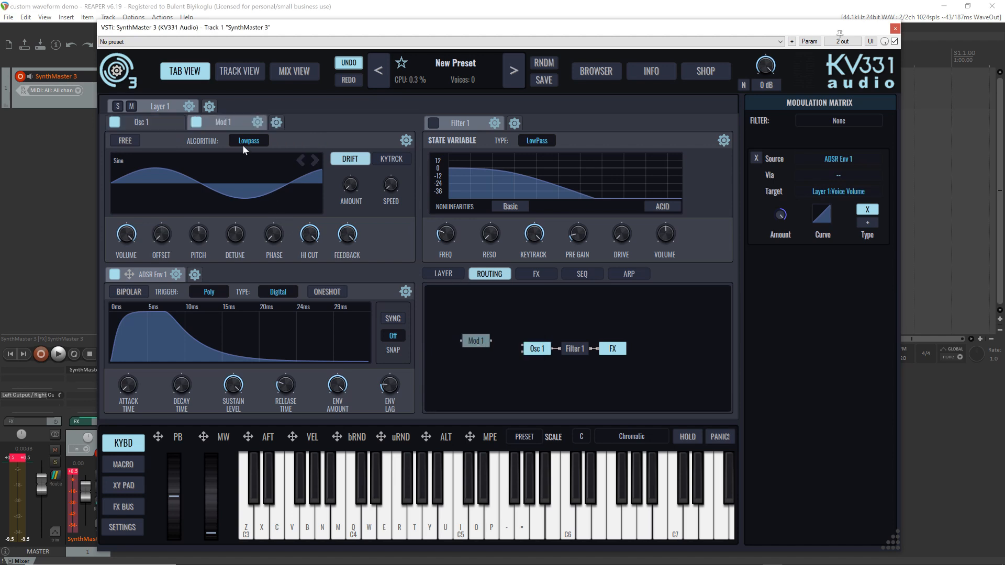
left_click(155, 124)
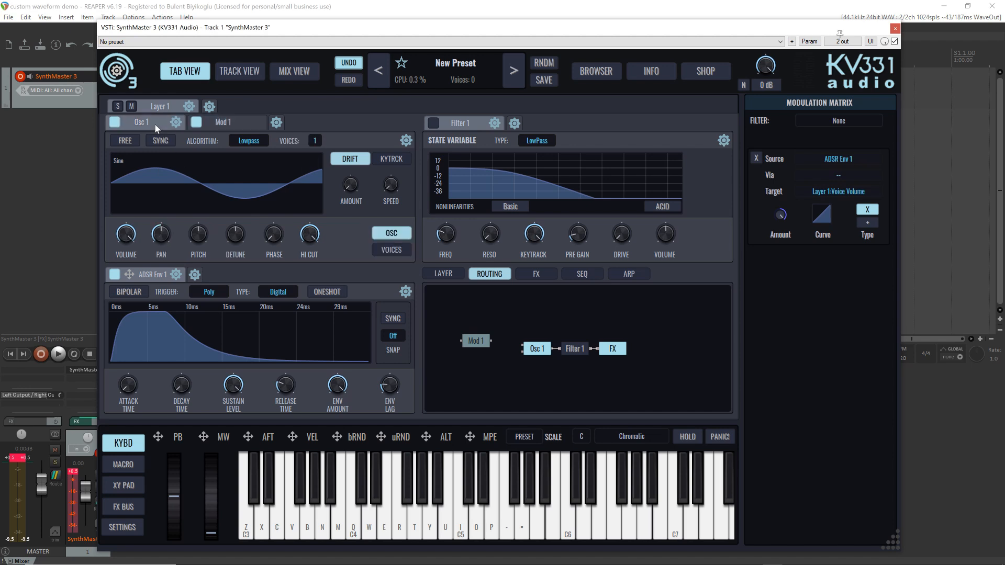
left_click(222, 125)
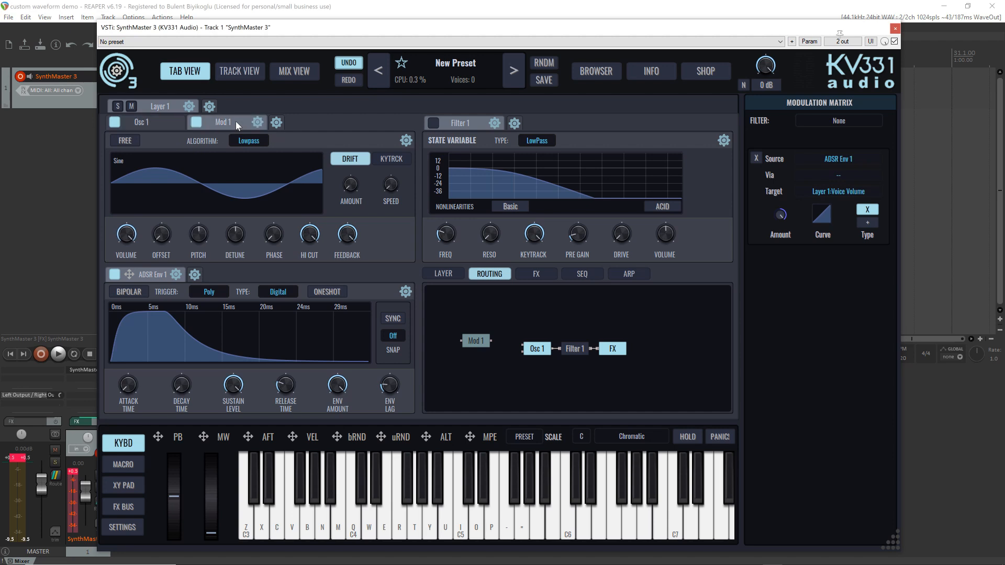
left_click(148, 119)
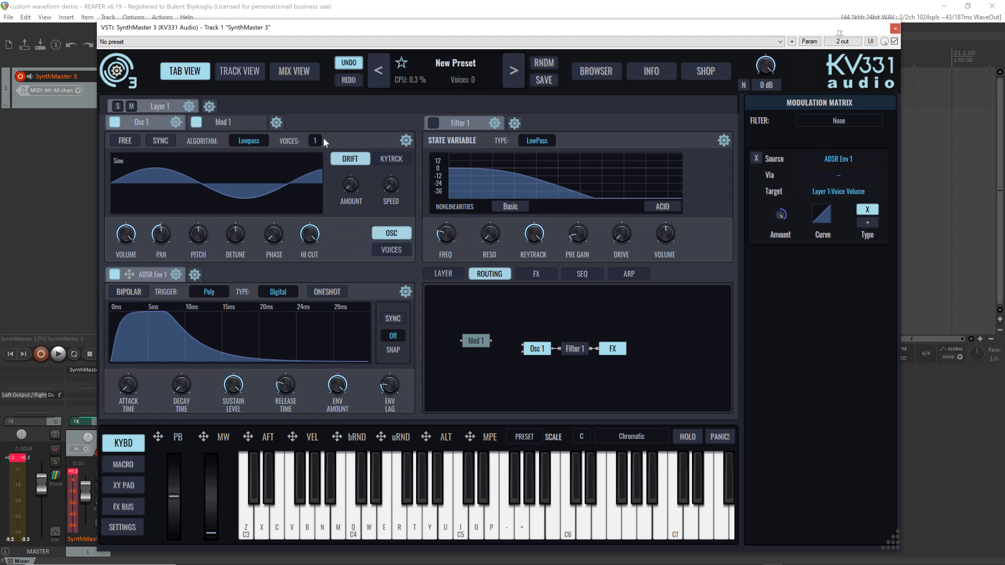
left_click(228, 122)
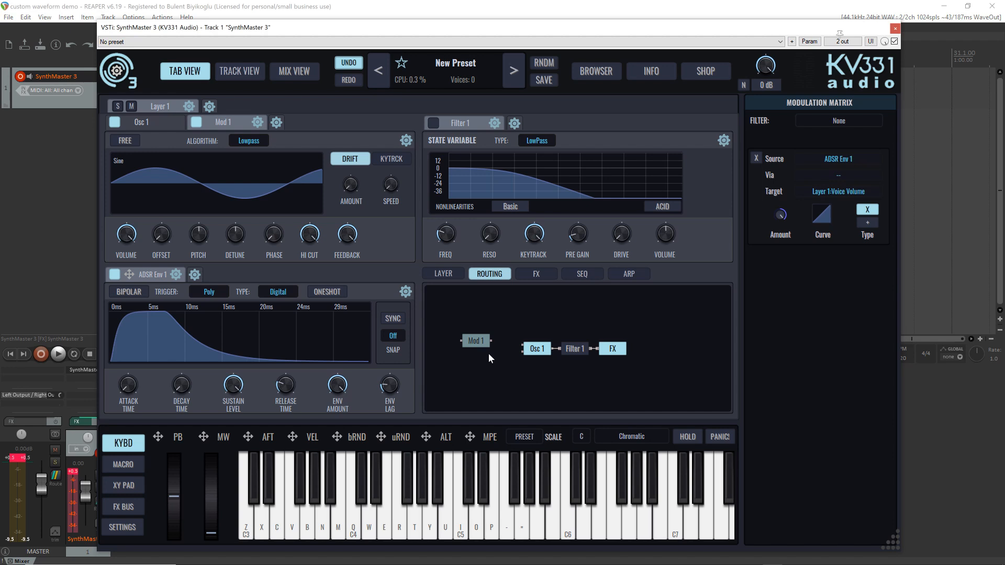
Reposition the Osc 1 and FX modules in the routing diagram, spacing FX away from Filter 1
left_click_drag(538, 349, 516, 332)
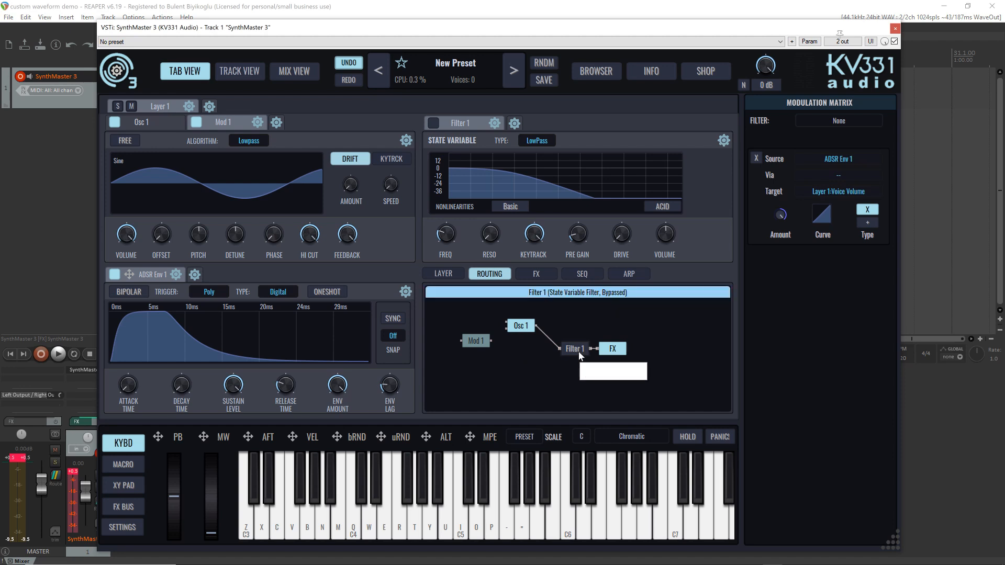
left_click_drag(621, 347, 660, 353)
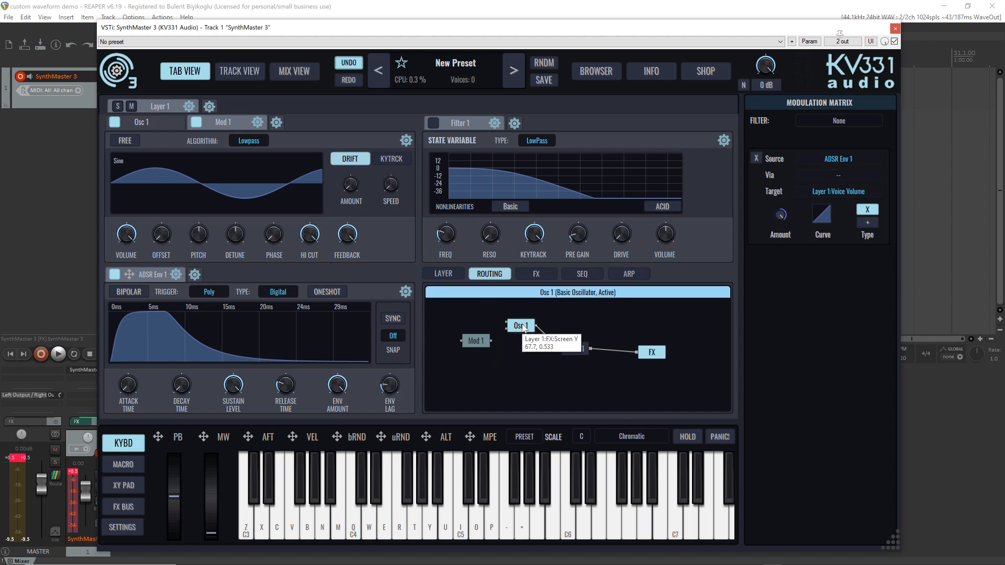
left_click_drag(528, 337, 536, 351)
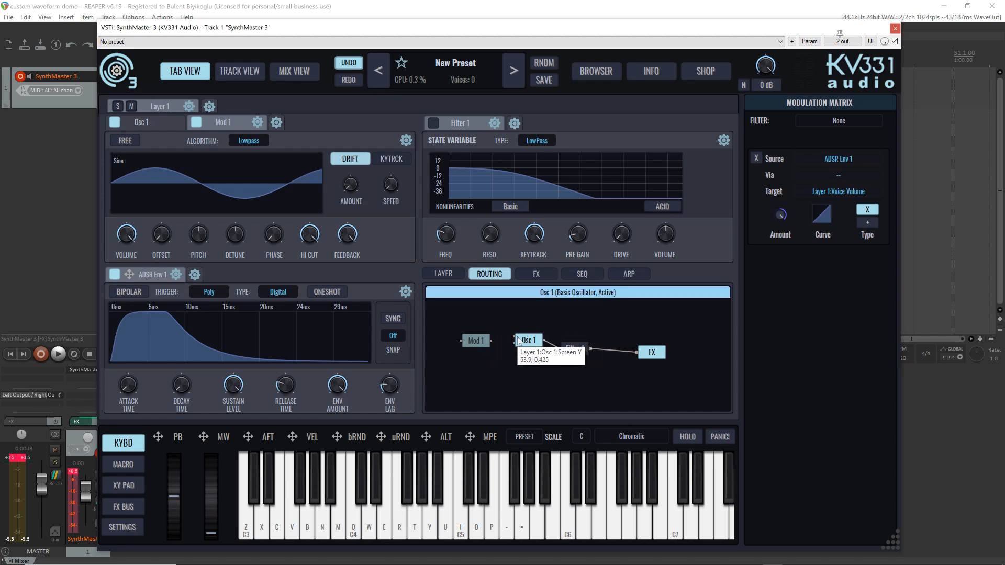
Examine the type options of Osc 1's FM and AM inputs in the routing diagram
right_click(515, 341)
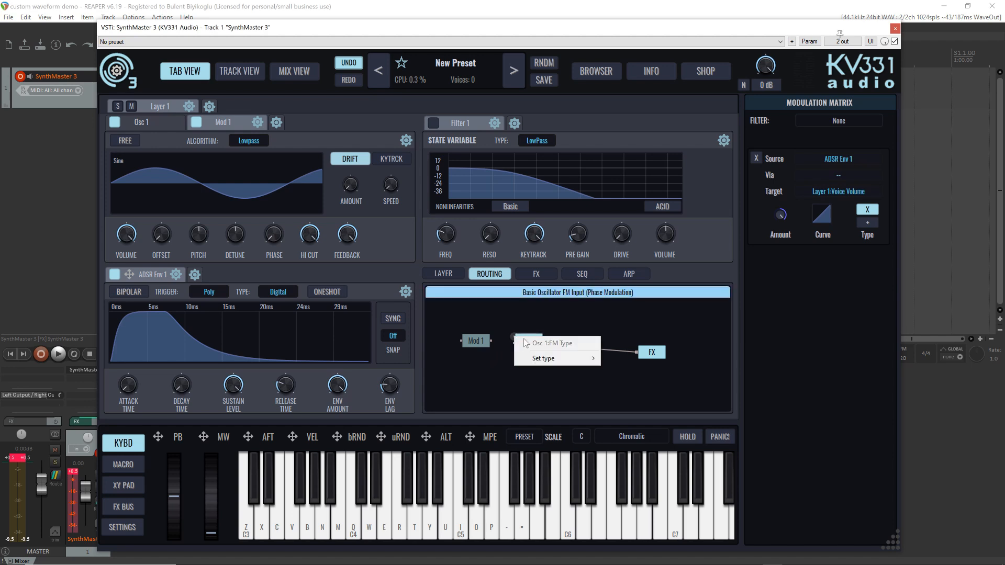
mouse_move(554, 359)
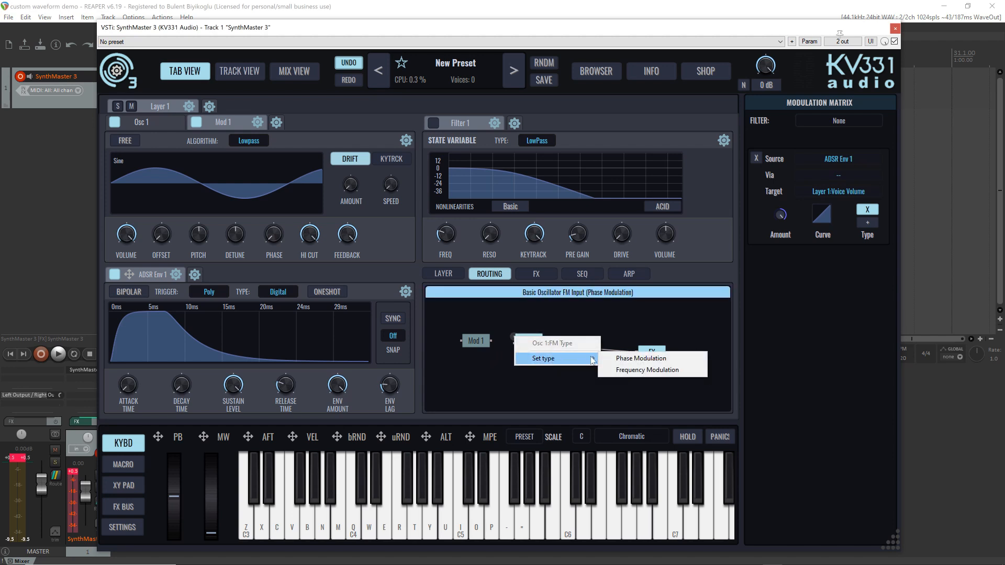
left_click(649, 372)
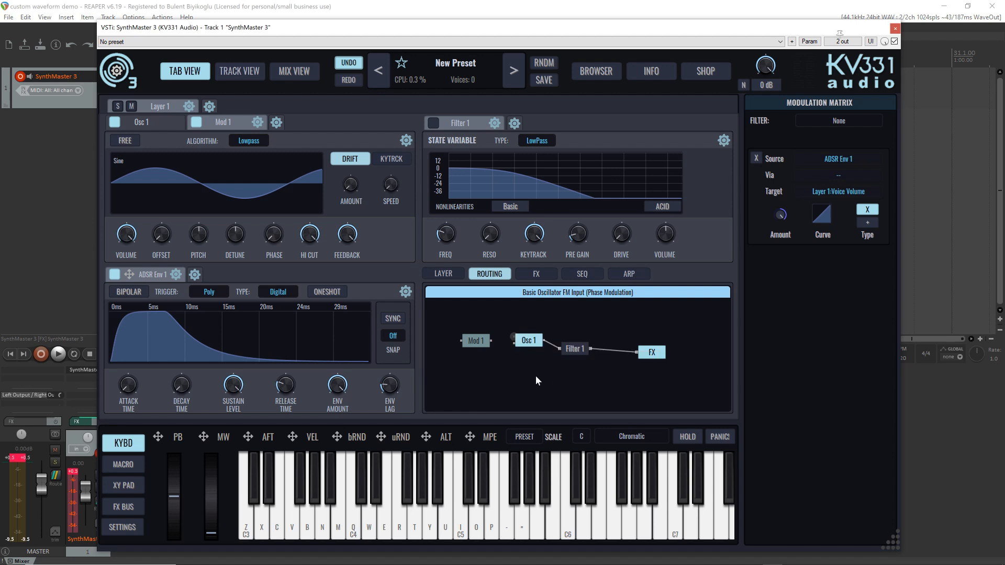
right_click(516, 346)
mouse_move(556, 365)
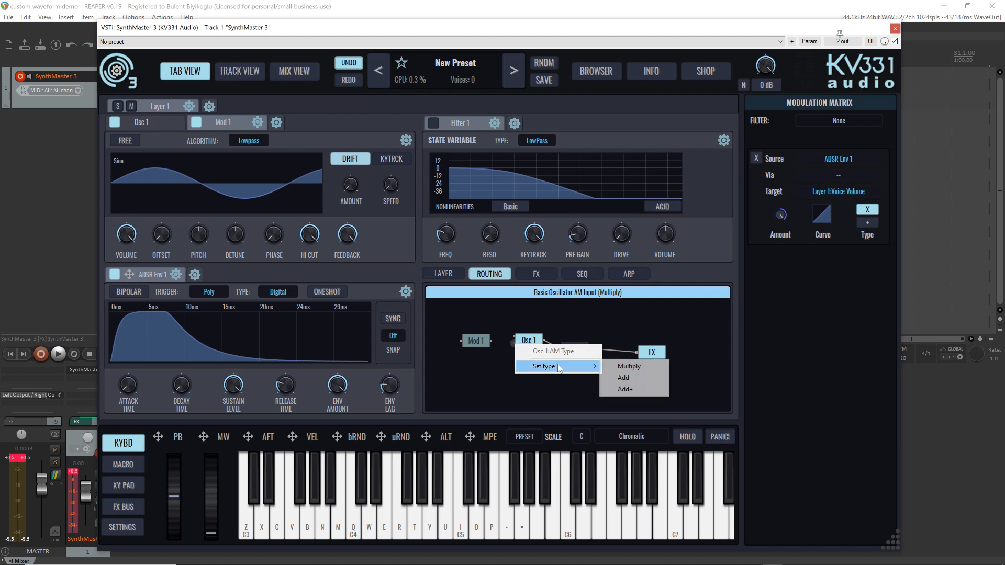
left_click(491, 388)
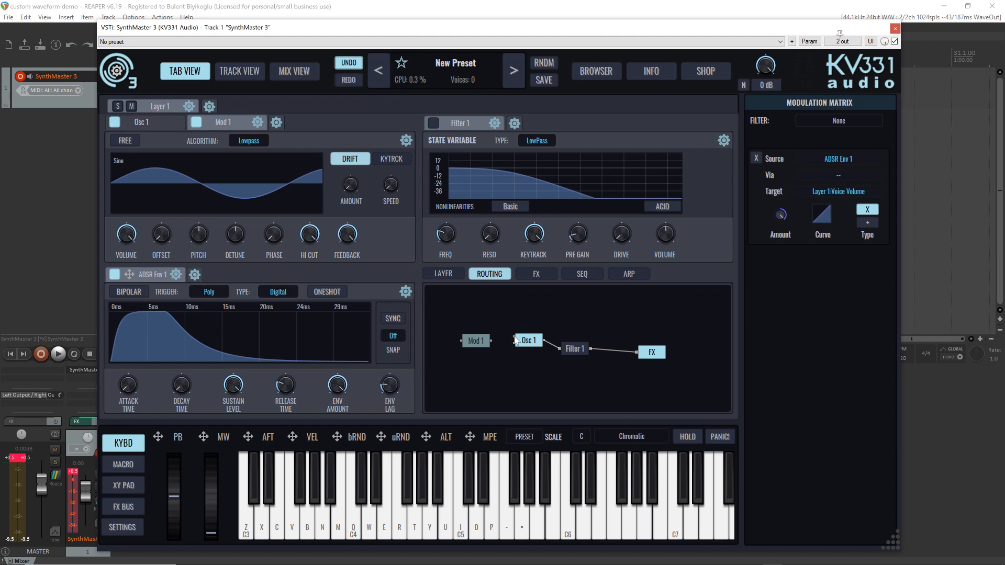
Route Mod 1 into Osc 1's FM input and audition low notes with Mod 1's volume set to 0
left_click_drag(516, 341, 492, 343)
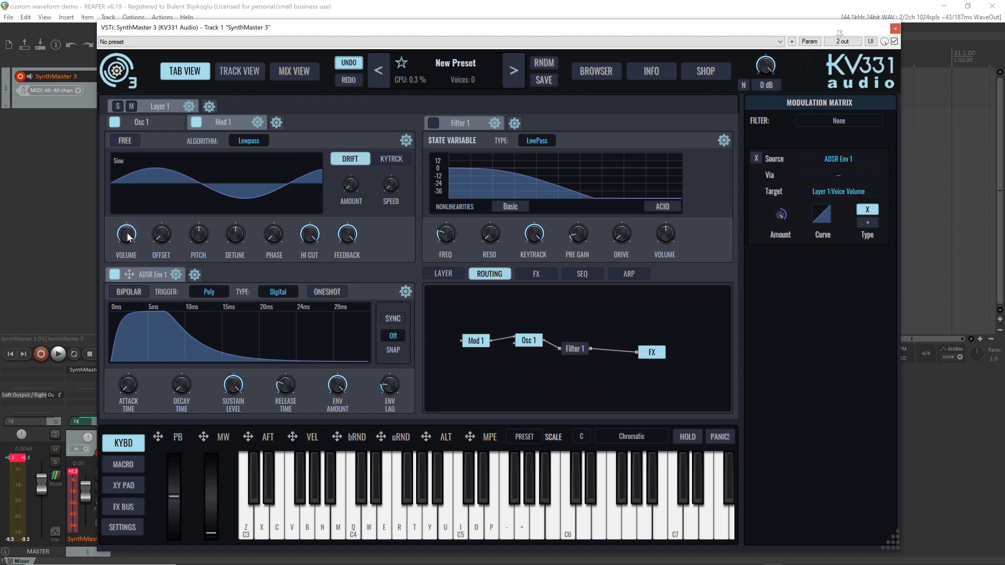
left_click_drag(127, 234, 120, 314)
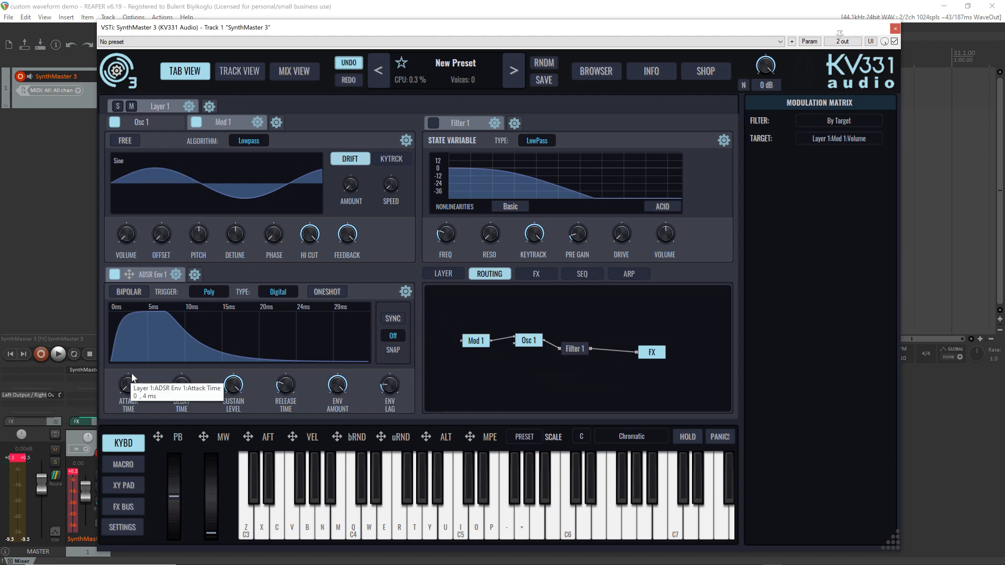
key("z")
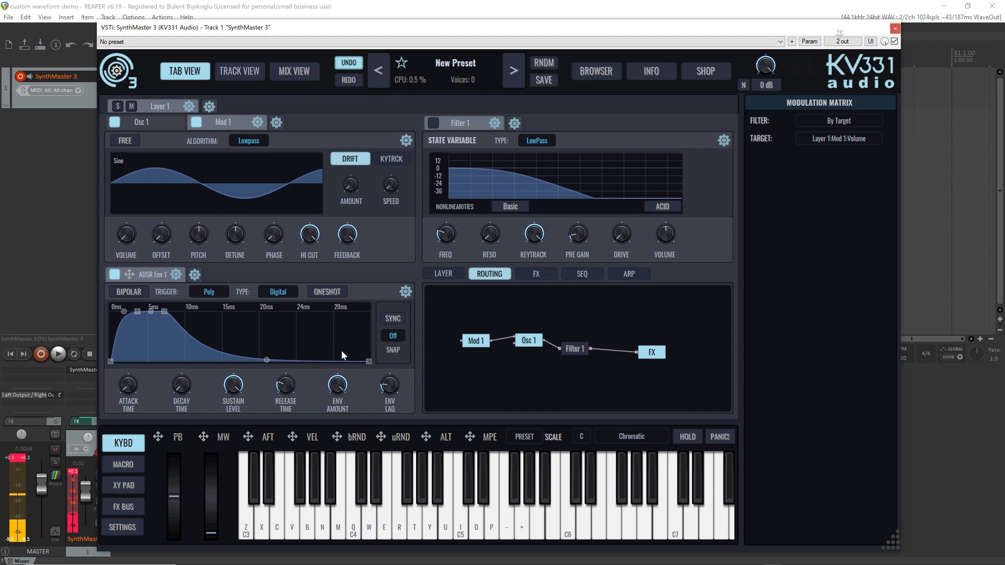
key("z")
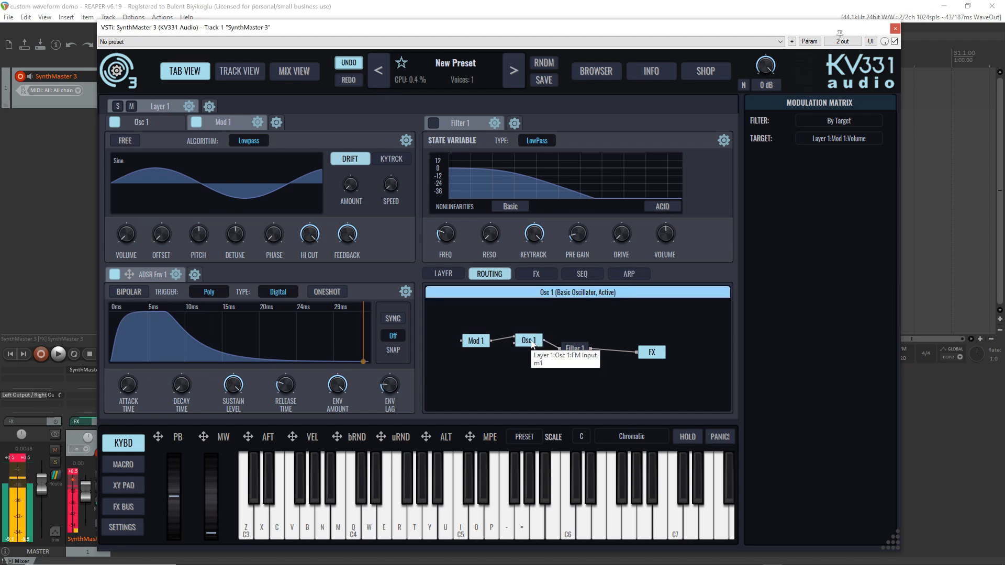
key("z")
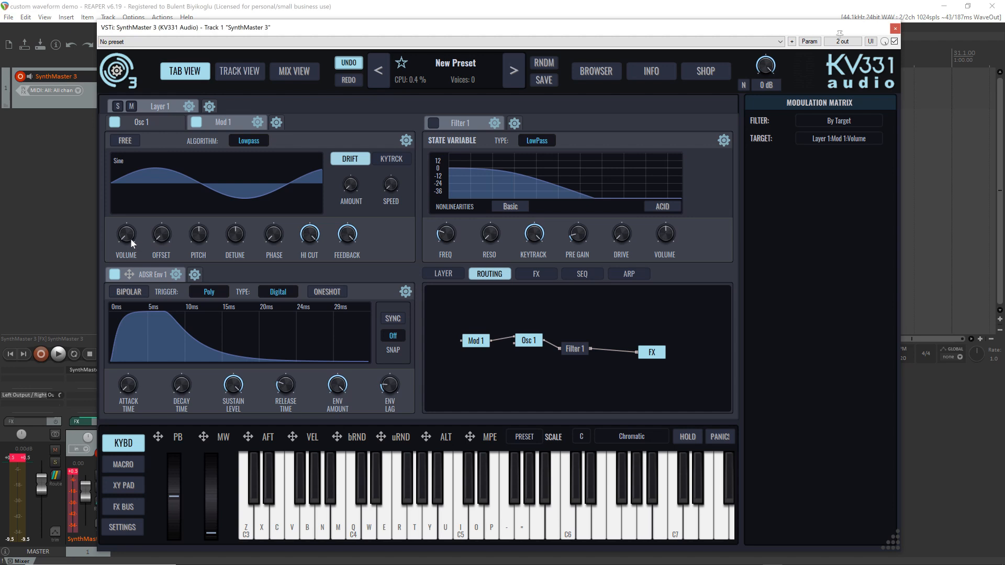
mouse_move(130, 239)
key("z")
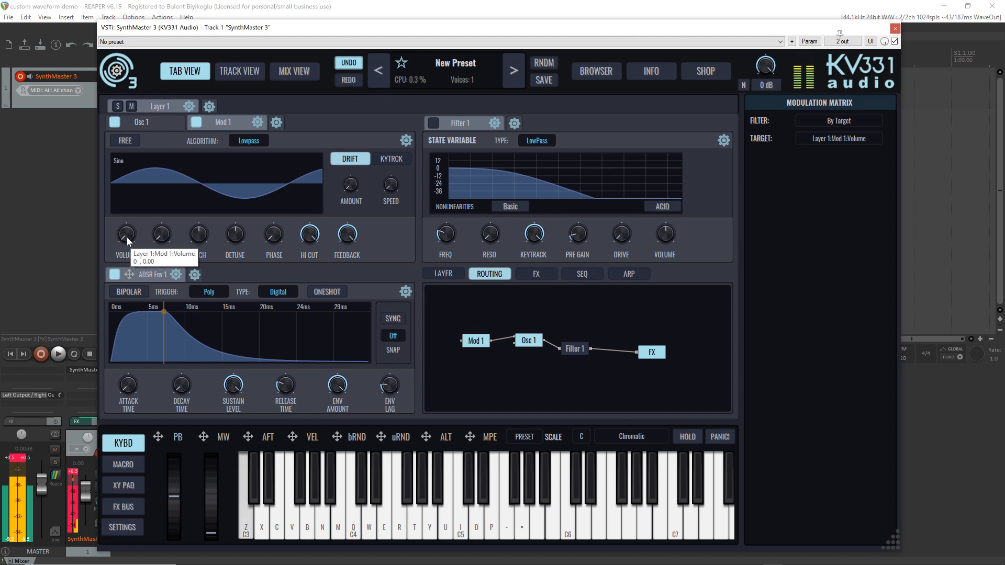
left_click_drag(127, 237, 127, 260)
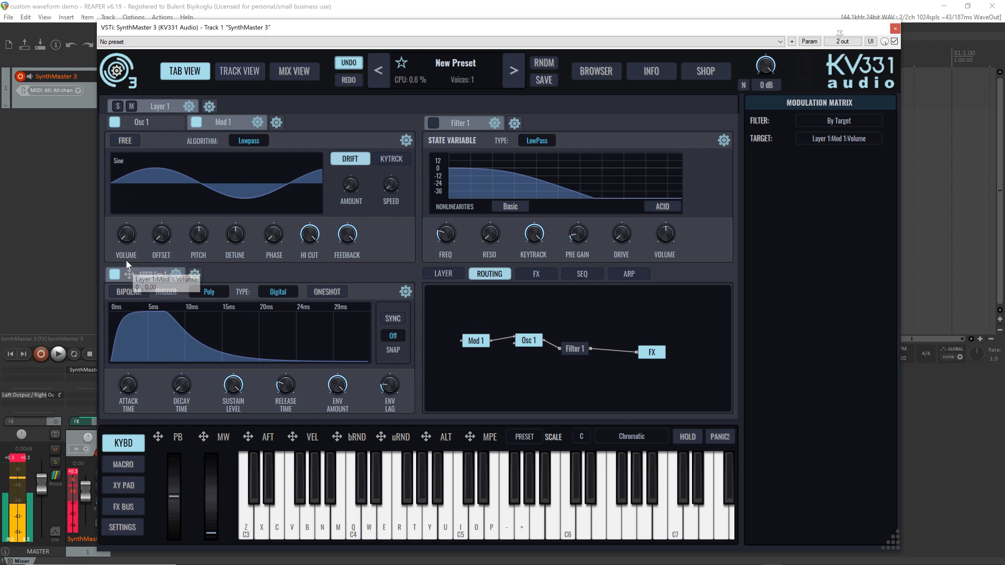
Add a second ADSR envelope to Layer 1 and assign it to modulate Mod 1's volume
left_click(195, 274)
mouse_move(224, 297)
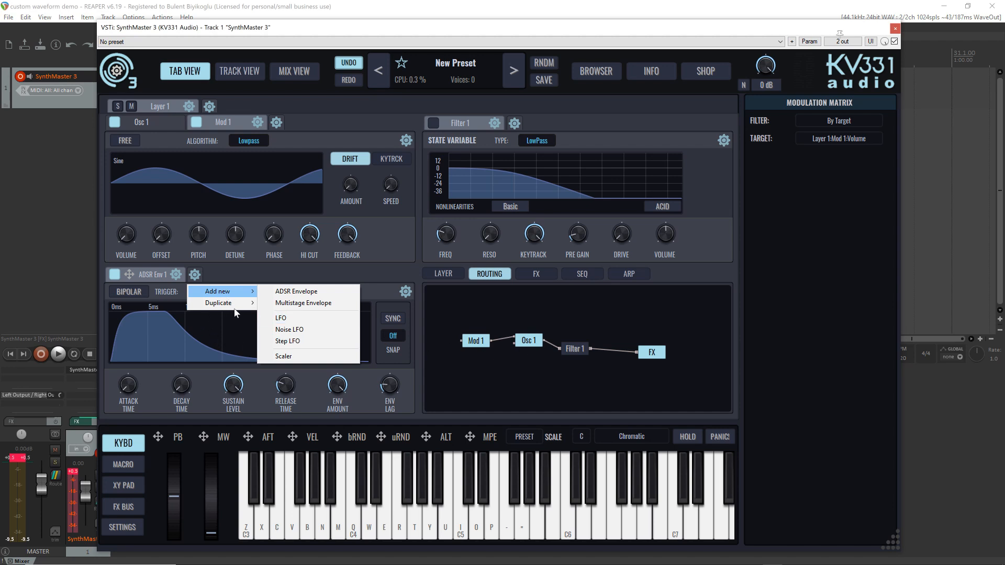
mouse_move(255, 305)
left_click(311, 293)
left_click_drag(216, 274, 222, 274)
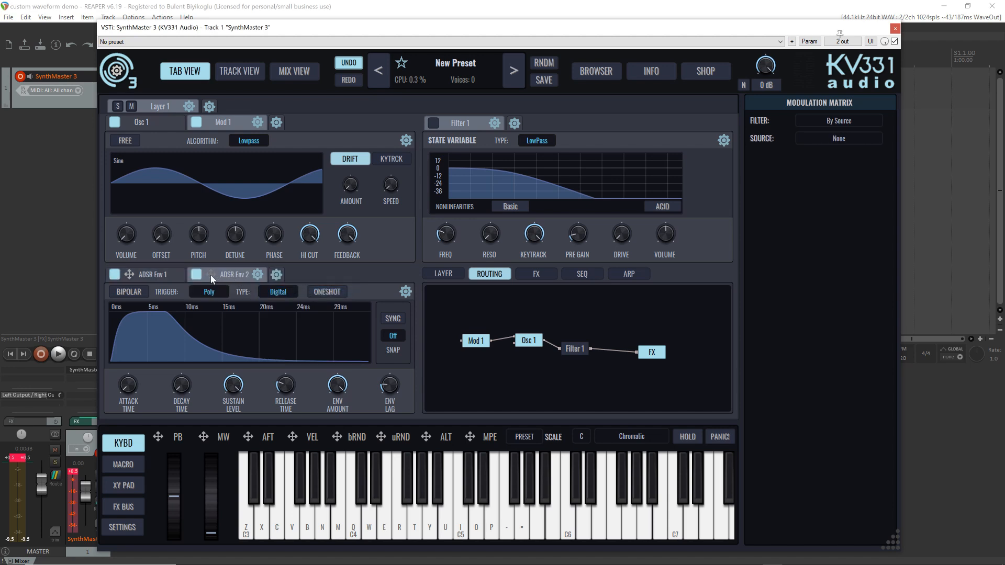
left_click_drag(209, 274, 124, 239)
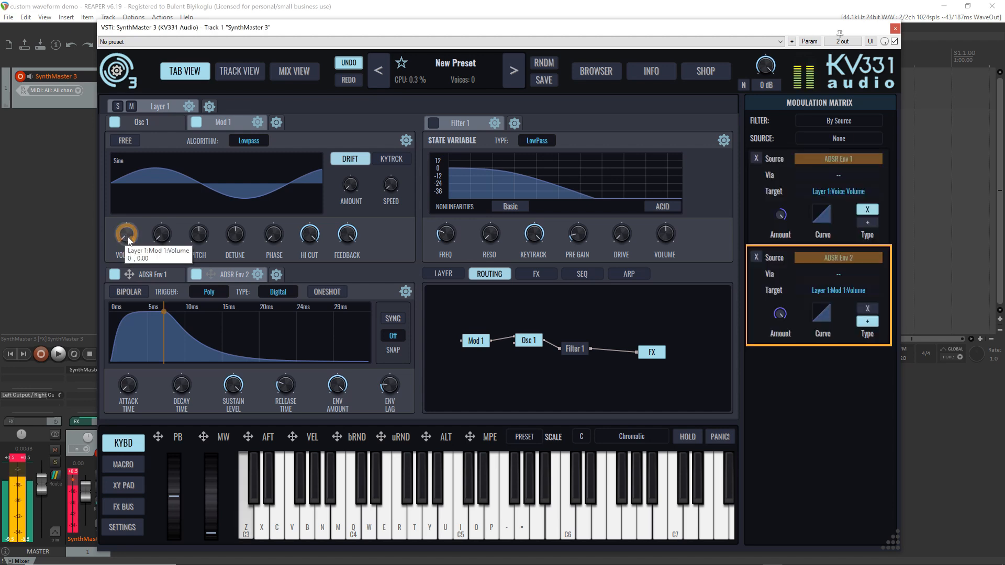
Lengthen ADSR Env 2's decay and release times and lower its sustain level to about 0.268
left_click_drag(181, 385, 182, 337)
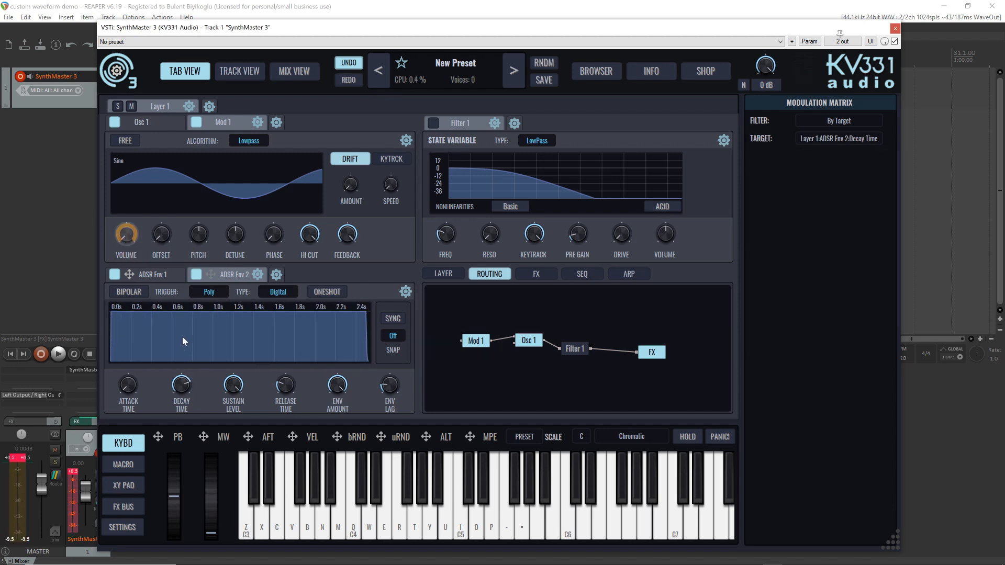
left_click_drag(232, 407, 238, 433)
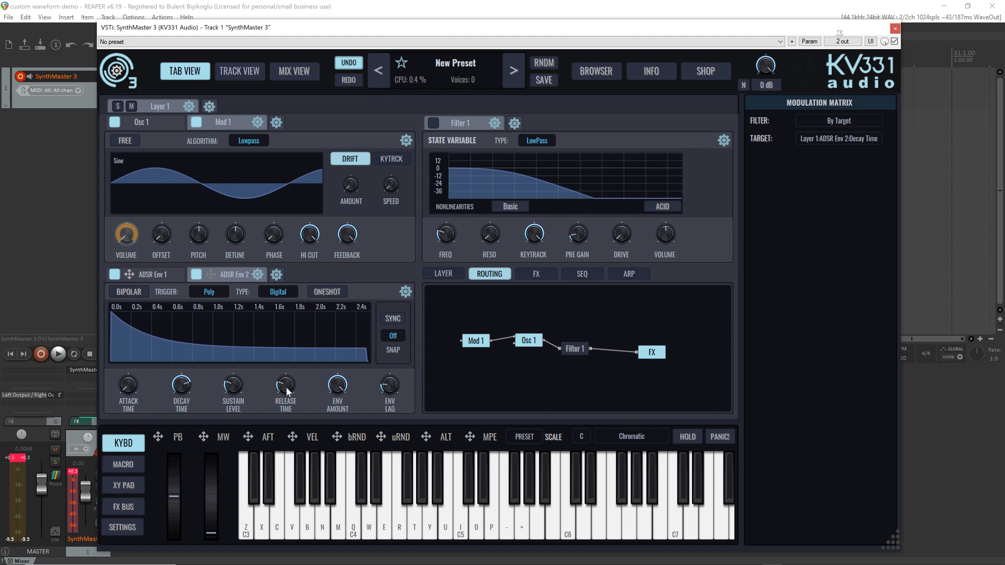
left_click_drag(287, 386, 276, 354)
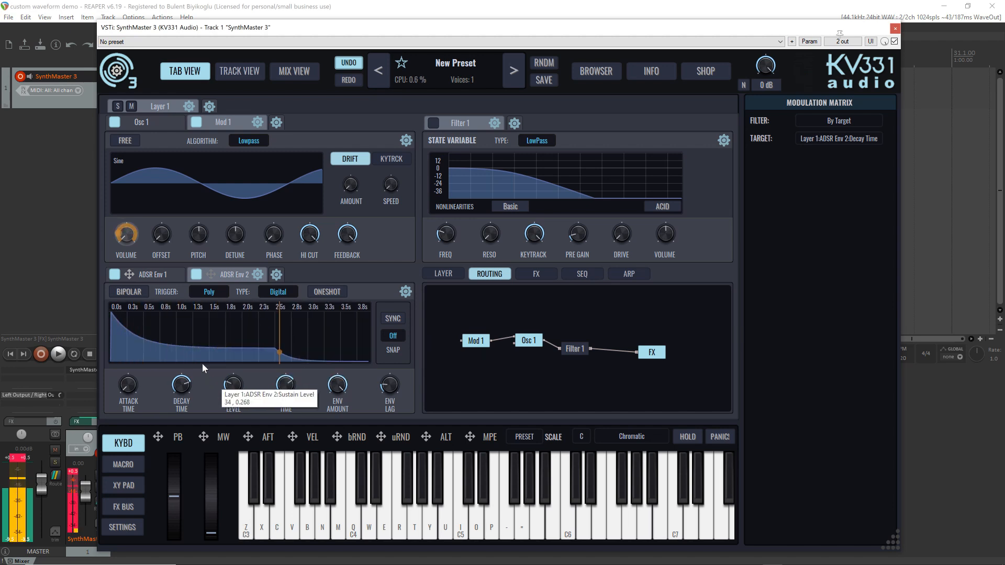
Make ADSR Env 2's decay and release curves more gradual, extending the decay to about 4.1 s and setting the release slope to about -0.273
left_click_drag(196, 351, 195, 338)
left_click_drag(183, 386, 180, 379)
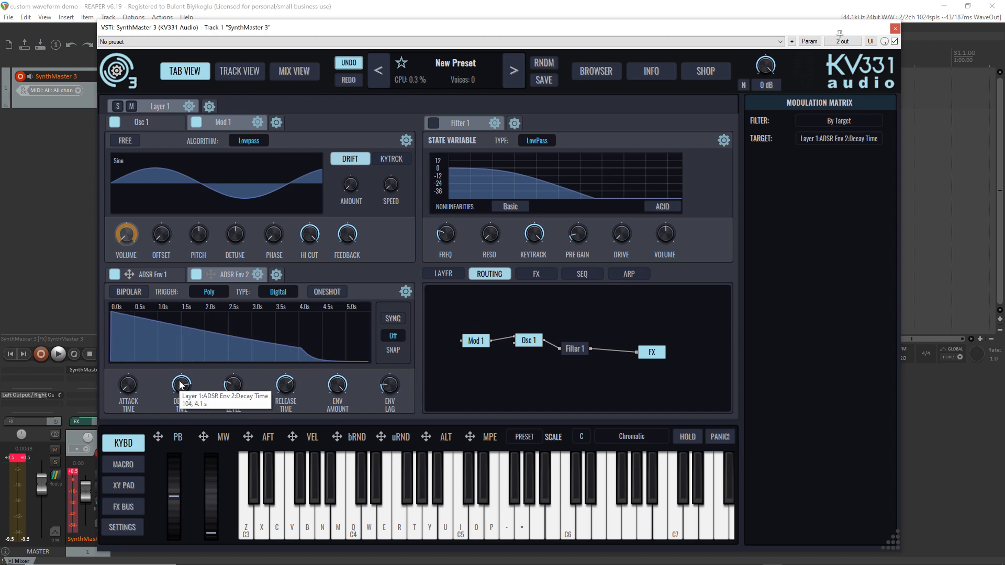
left_click_drag(282, 384, 278, 377)
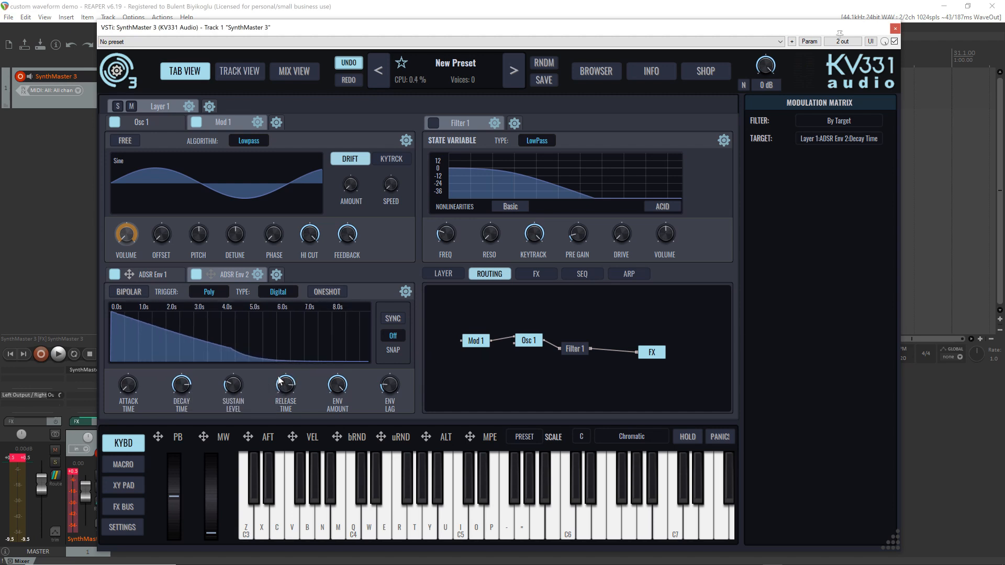
key("z")
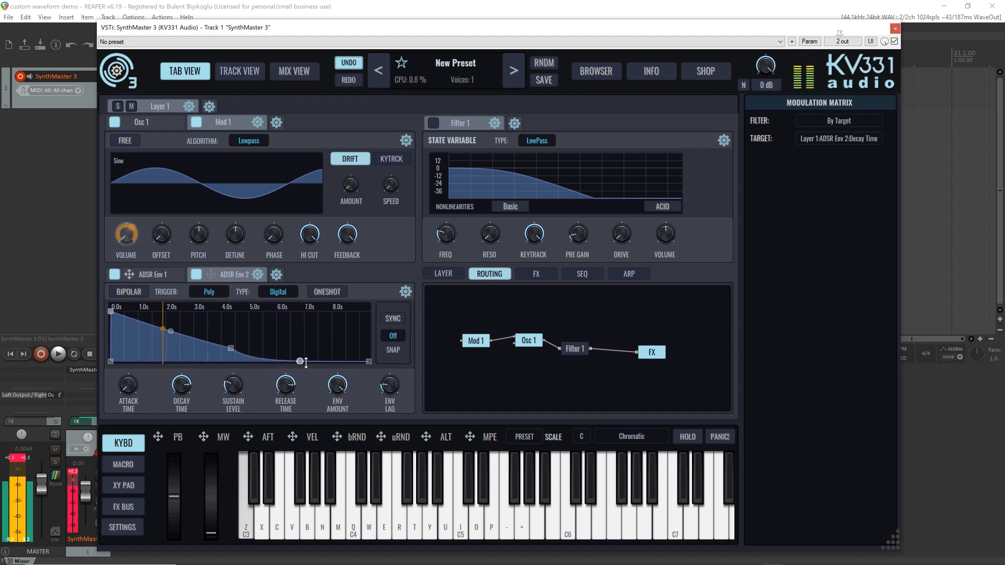
left_click_drag(306, 361, 306, 356)
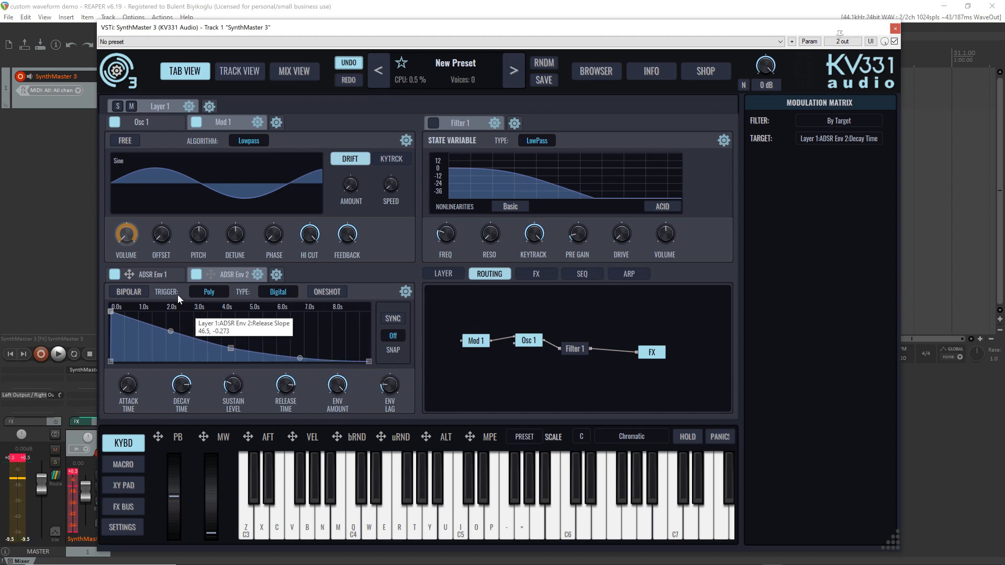
Lengthen ADSR Env 1's release time to a few seconds and audition the sound
left_click(152, 274)
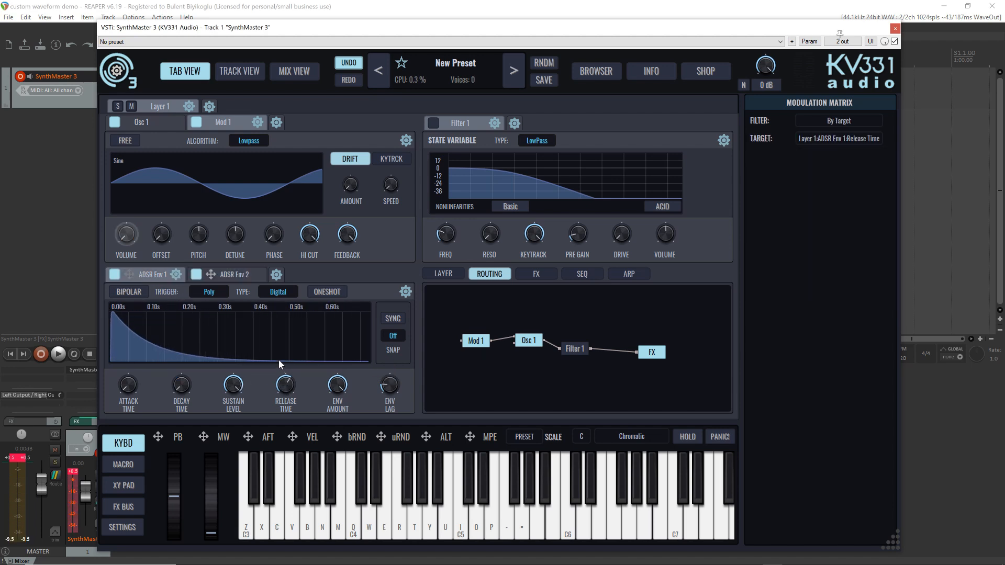
left_click_drag(279, 360, 272, 350)
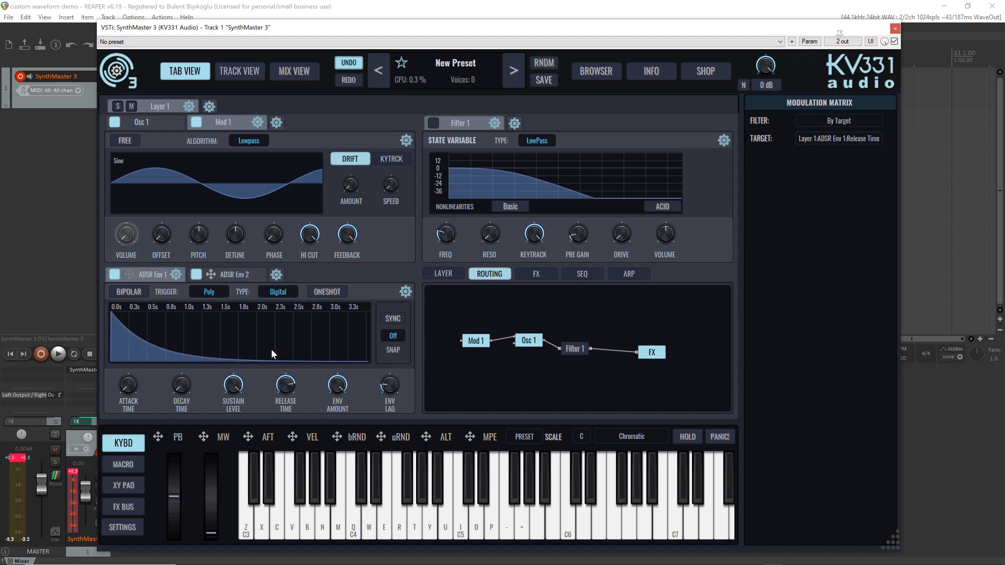
key("z")
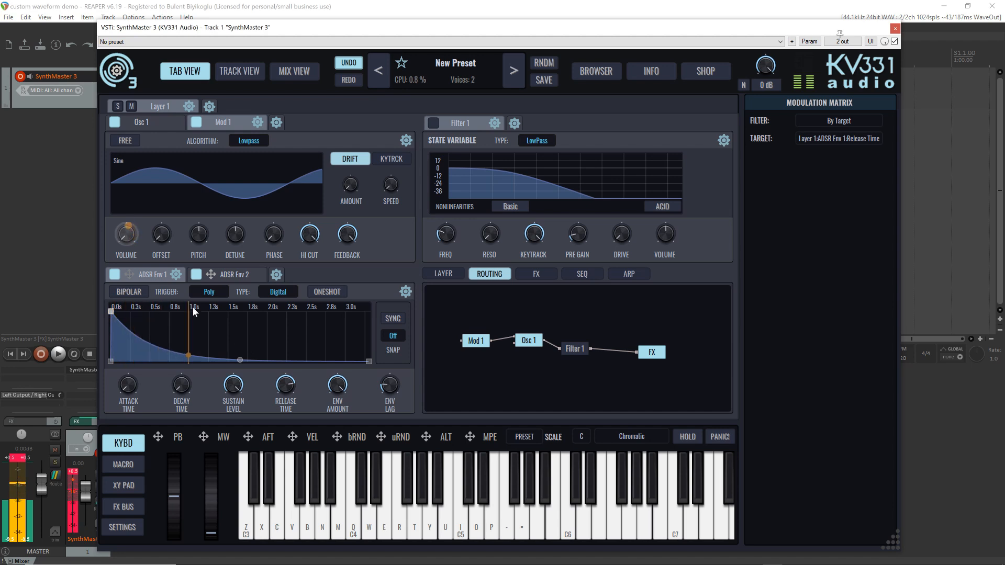
Load the factory Analog single-cycle waveform Andremega Sawtooth into Mod 1
left_click(149, 179)
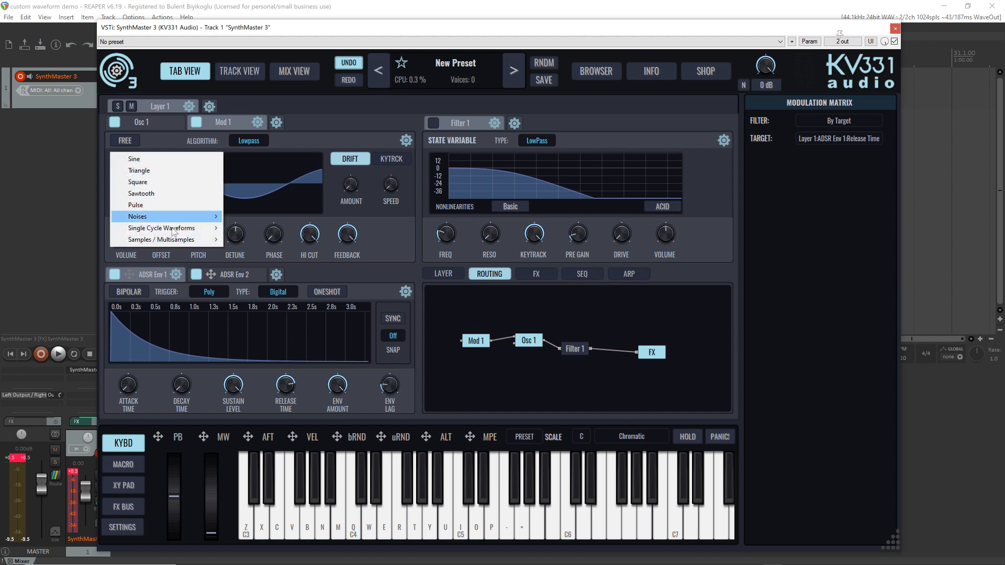
mouse_move(204, 228)
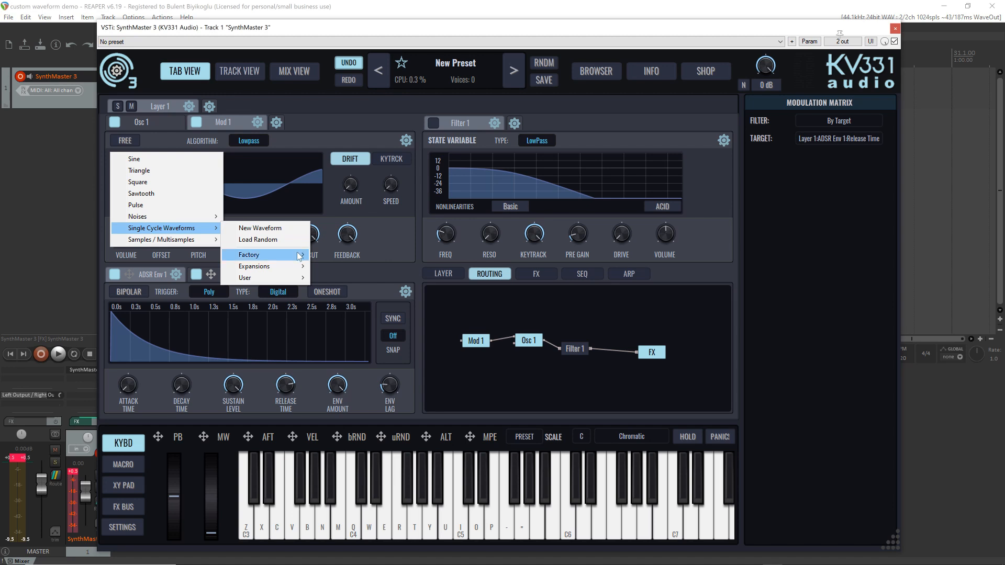
mouse_move(301, 254)
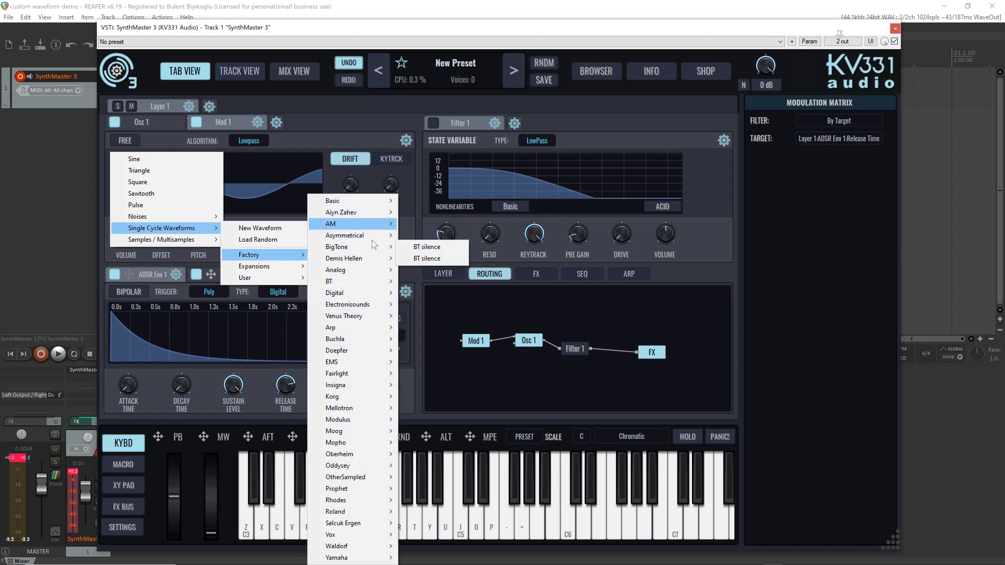
mouse_move(387, 269)
mouse_move(449, 271)
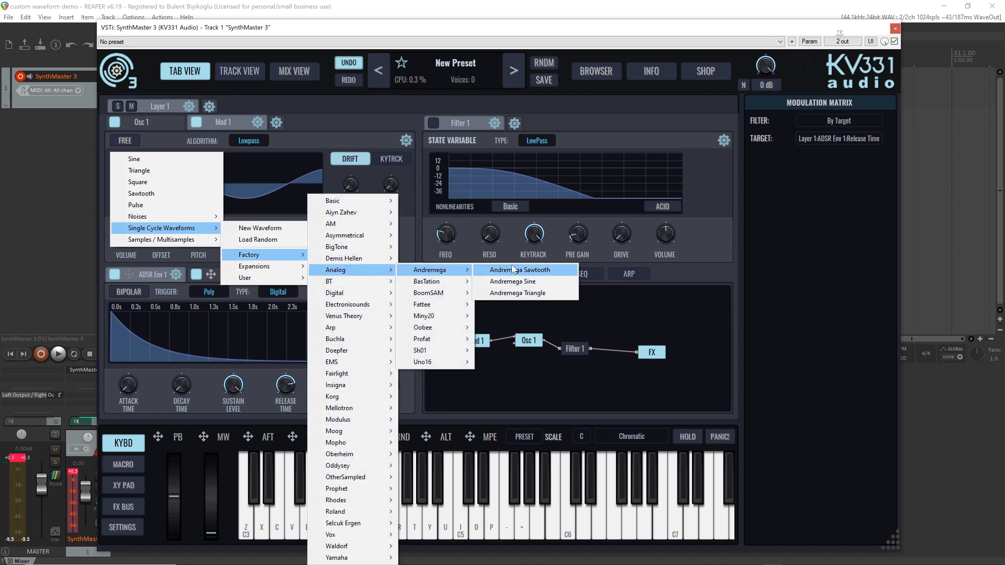
left_click(500, 270)
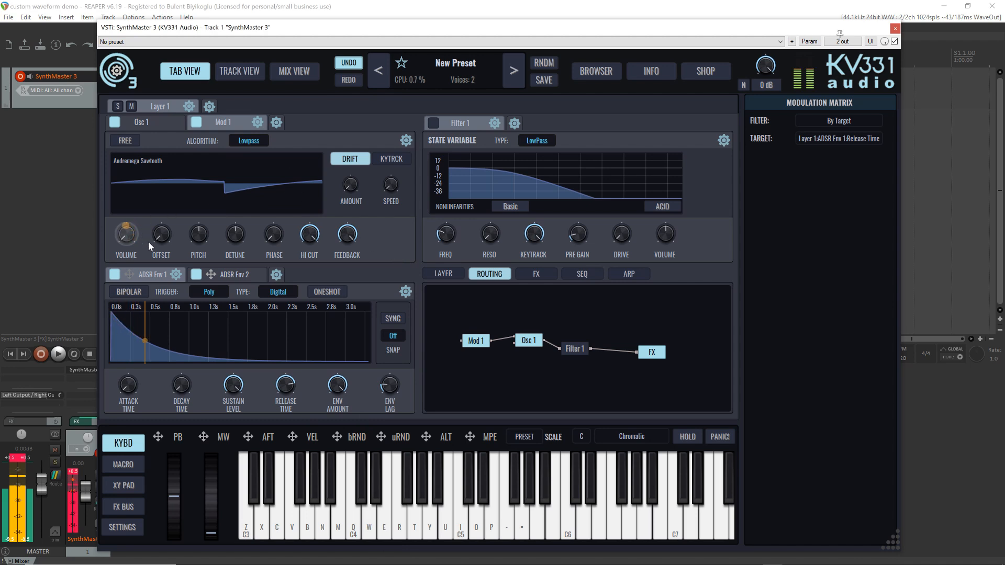
Steepen ADSR Env 2's curves, setting the decay slope to about -0.376 and the release slope to about -0.479
left_click(231, 274)
left_click_drag(174, 339, 174, 346)
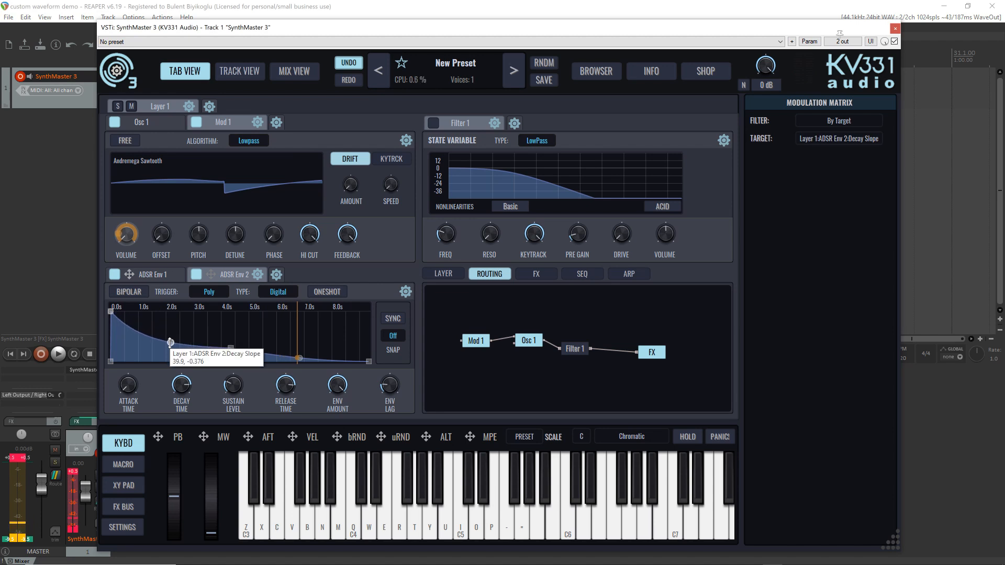
left_click_drag(298, 358, 300, 361)
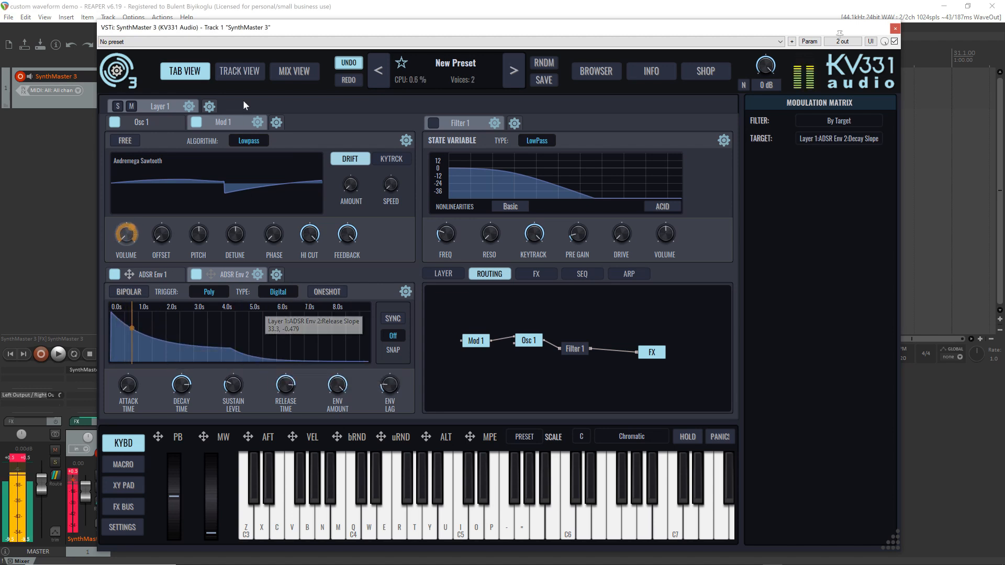
Advance Mod 1's waveform through Andremega Sine and Andremega Triangle to BasTation Sawtooth while auditioning notes
left_click(316, 164)
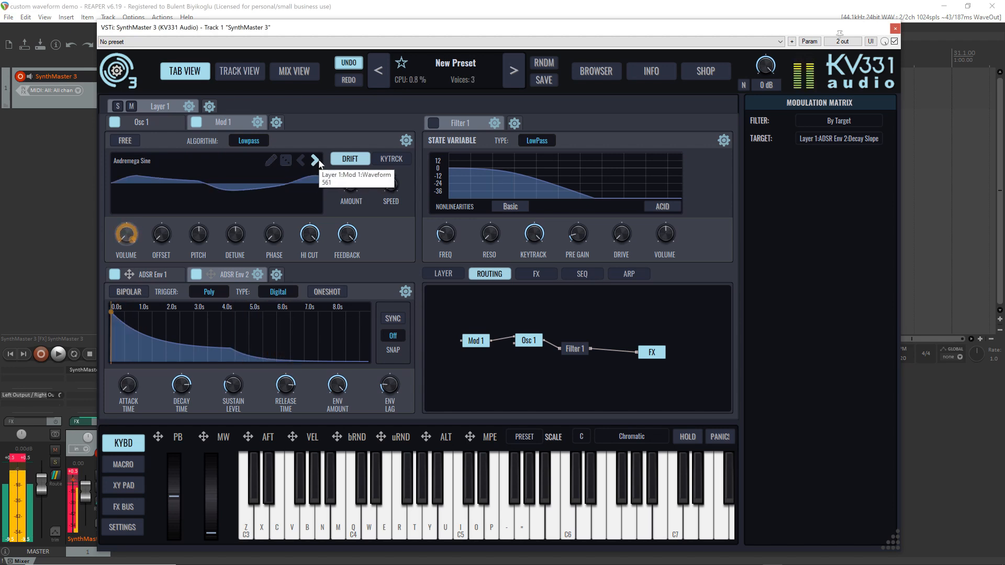
left_click(315, 160)
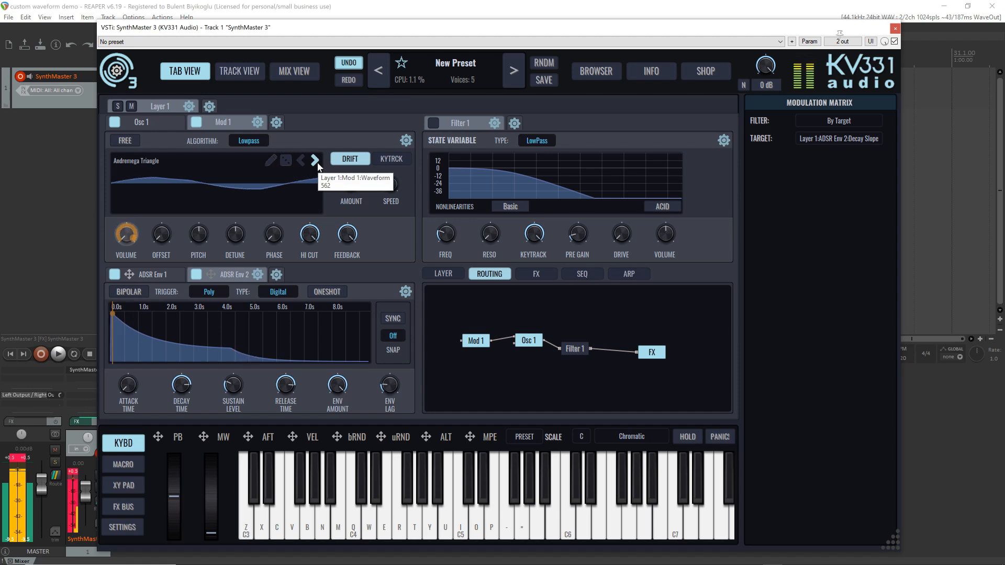
left_click(317, 165)
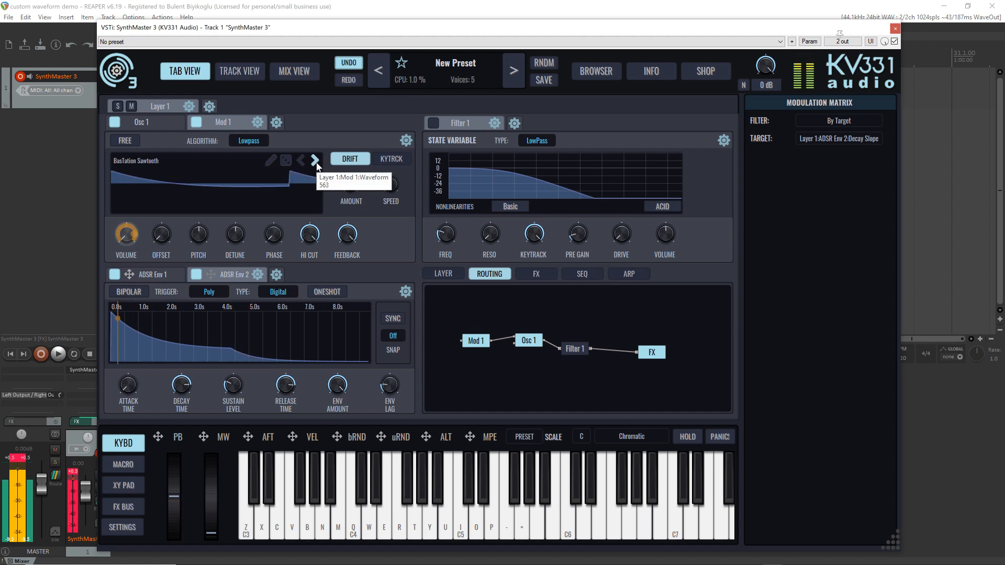
Advance Mod 1's waveform to BasTation Sine and assign CC1 (Mod Wheel) as the Via source for ADSR Env 2's modulation of Mod 1's volume
left_click(316, 165)
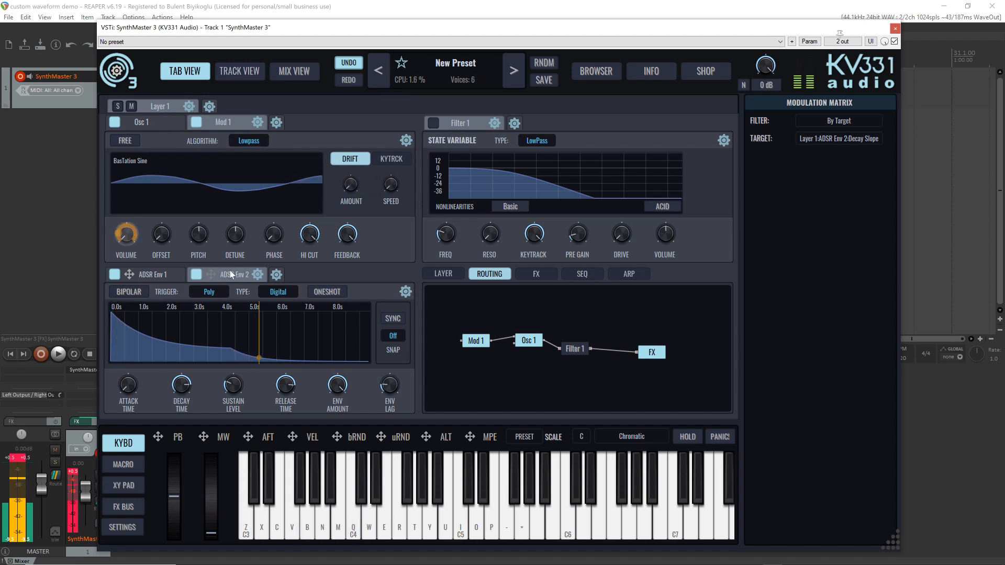
left_click(211, 275)
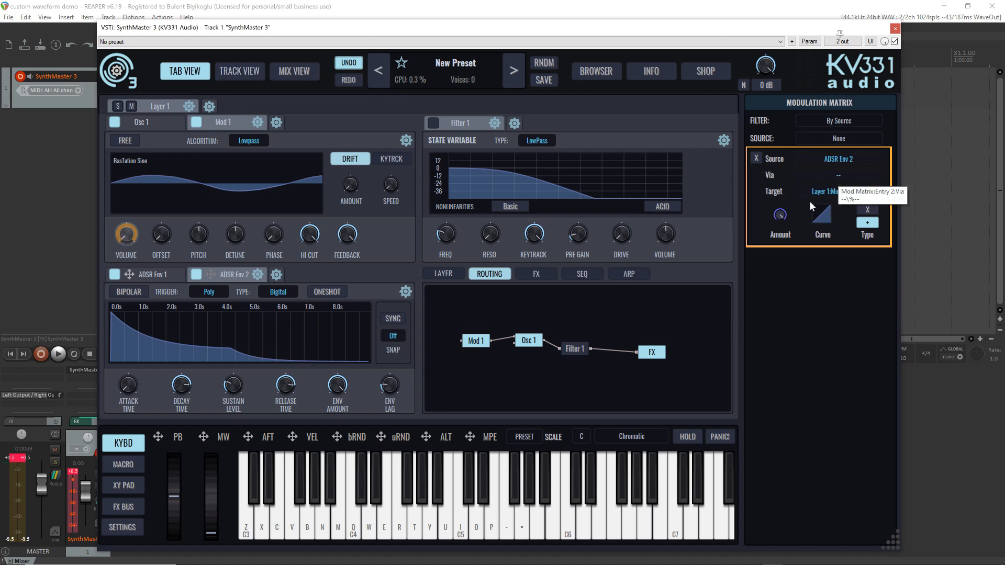
left_click(840, 175)
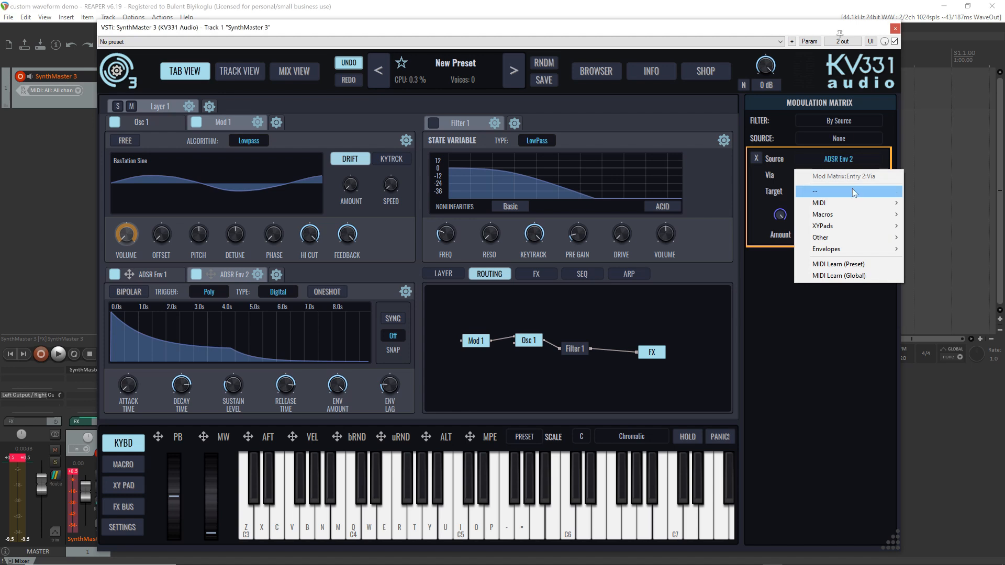
mouse_move(845, 204)
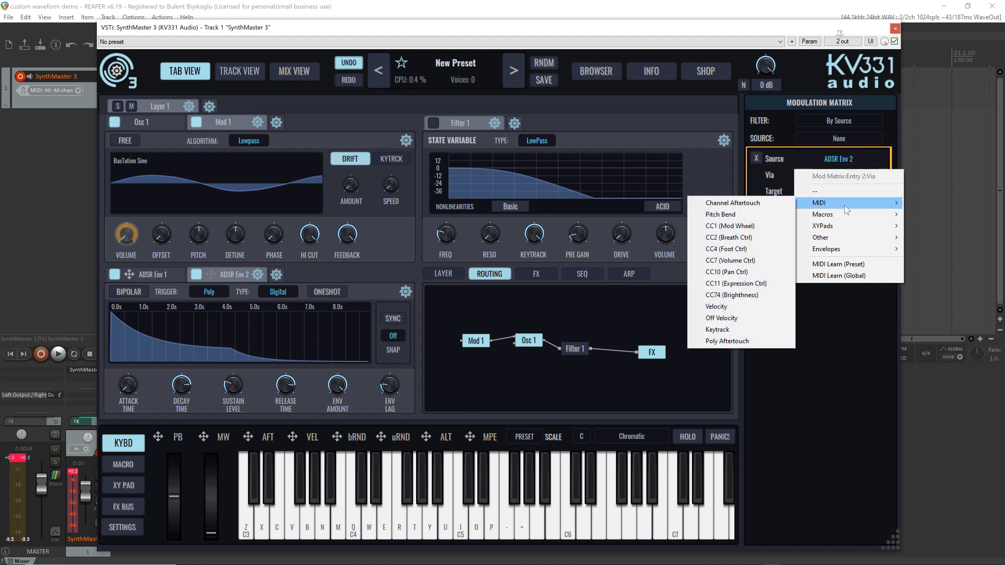
left_click(756, 226)
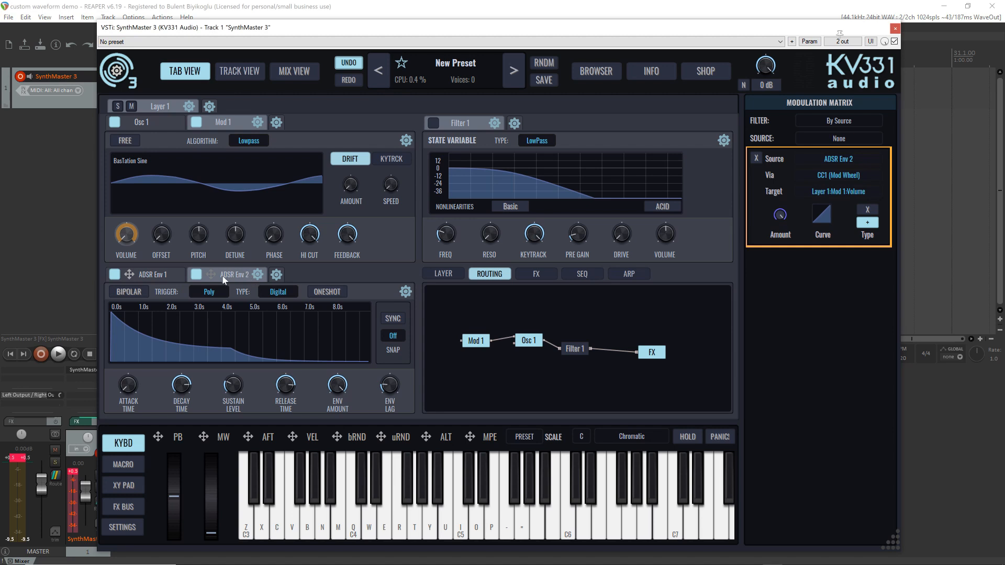
Advance Mod 1's waveform to BasTation Triangle and shorten ADSR Env 2's release time to 1.44 s
mouse_move(232, 344)
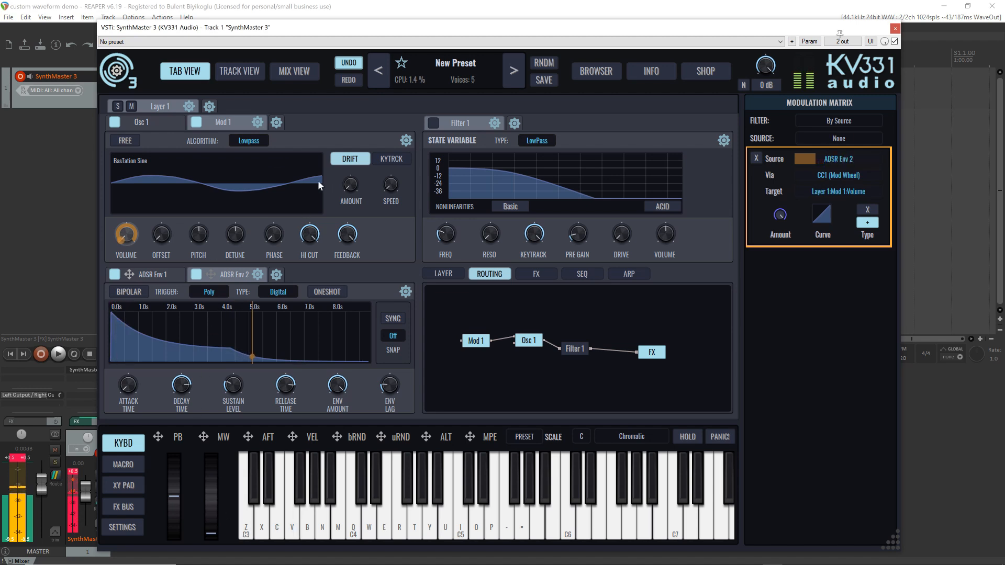
left_click(316, 164)
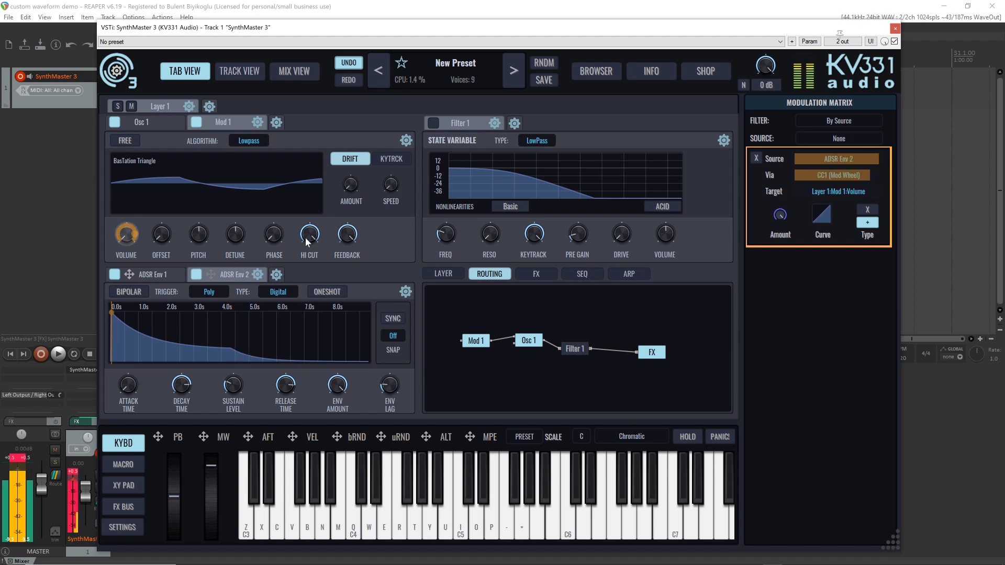
left_click(287, 387)
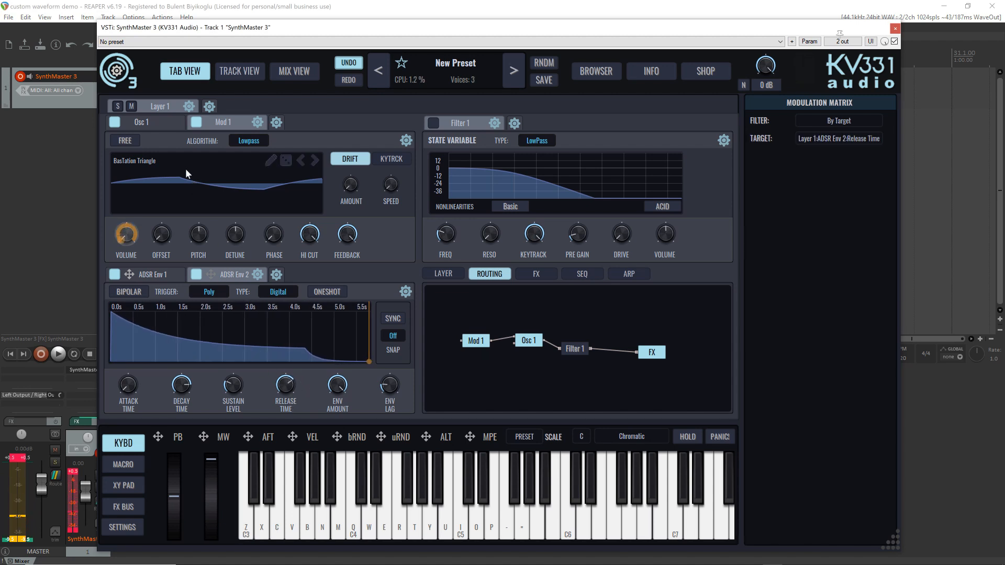
Show Osc 1's settings and shorten ADSR Env 1's release time to about 1.5 s
left_click(160, 121)
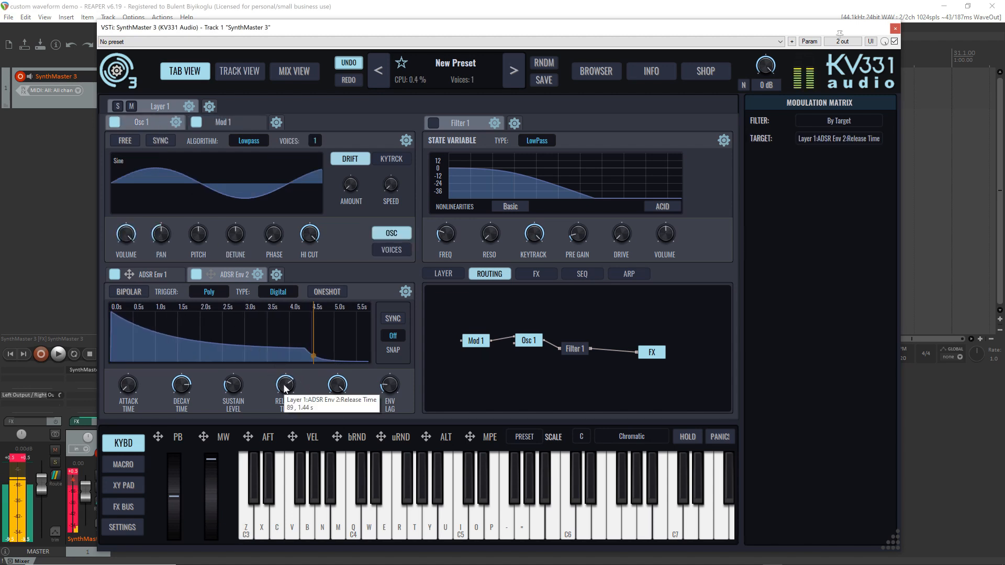
left_click(155, 276)
left_click(278, 387)
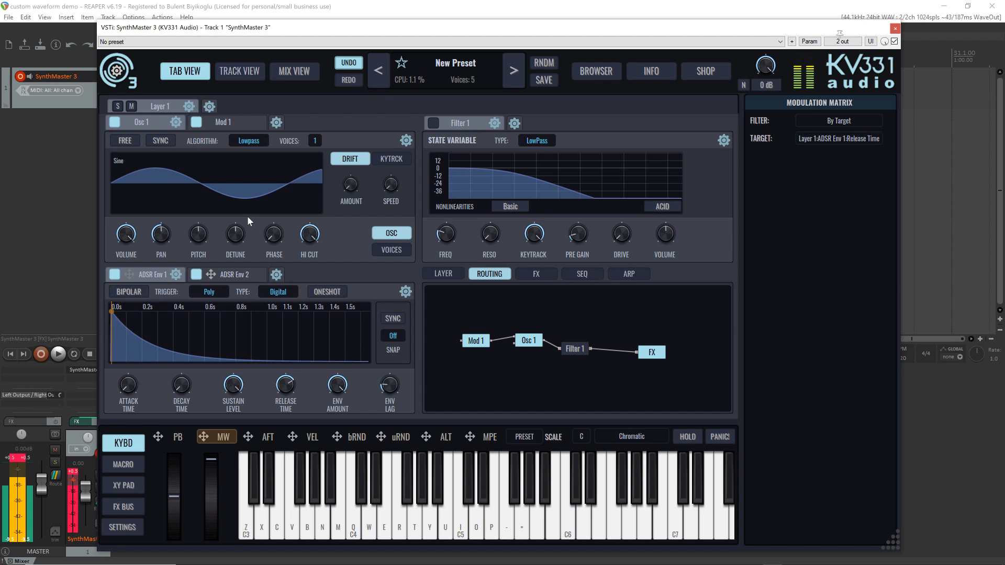
Return to Mod 1 and advance its waveform through BoomSAM Sawtooth to BoomSAM Sine while auditioning notes
left_click(222, 123)
left_click(315, 160)
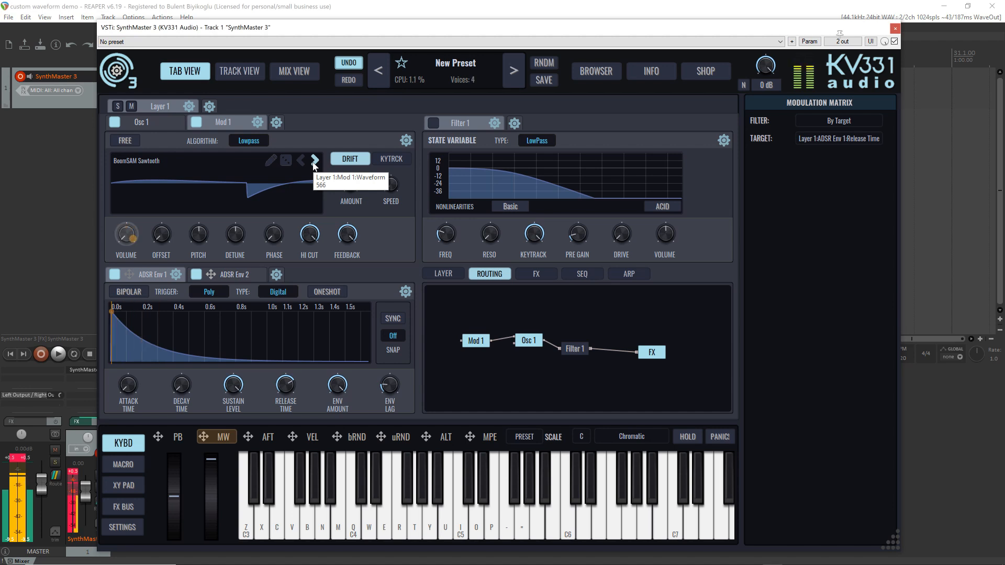
left_click(315, 160)
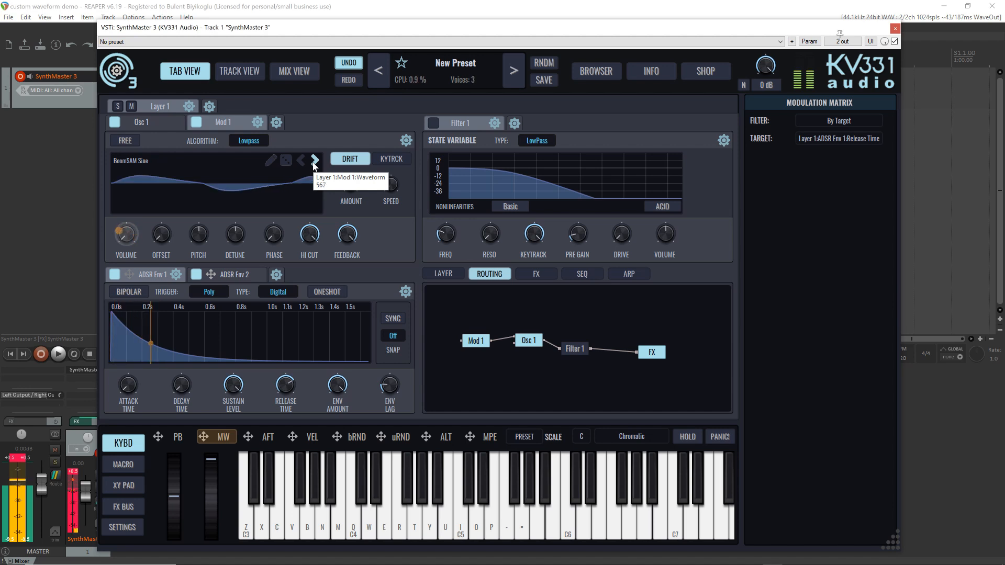
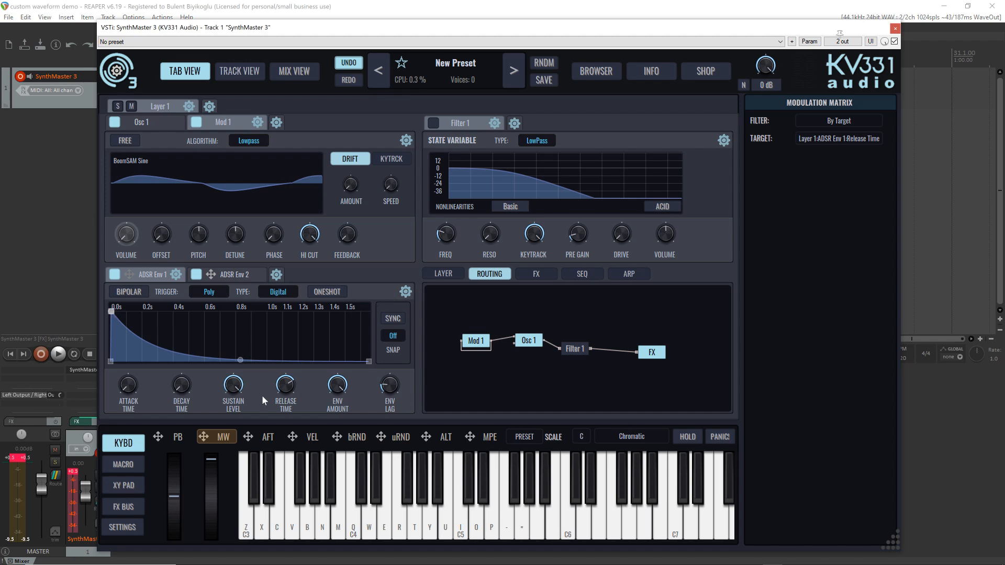
Show the mod wheel's modulations and clear the Via source on the ADSR Env 2 to Mod 1 Volume routing
left_click(224, 437)
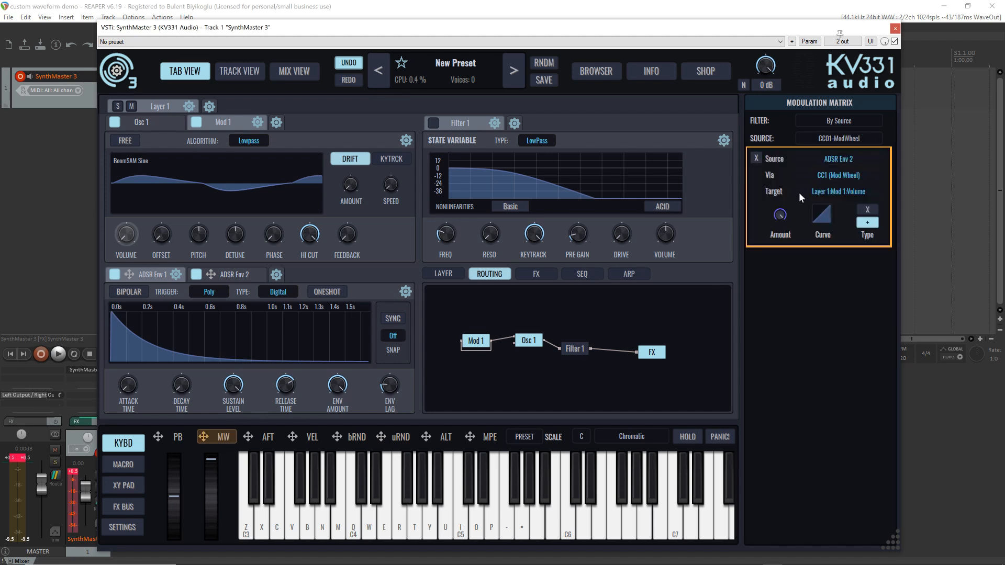
left_click(838, 179)
left_click(831, 184)
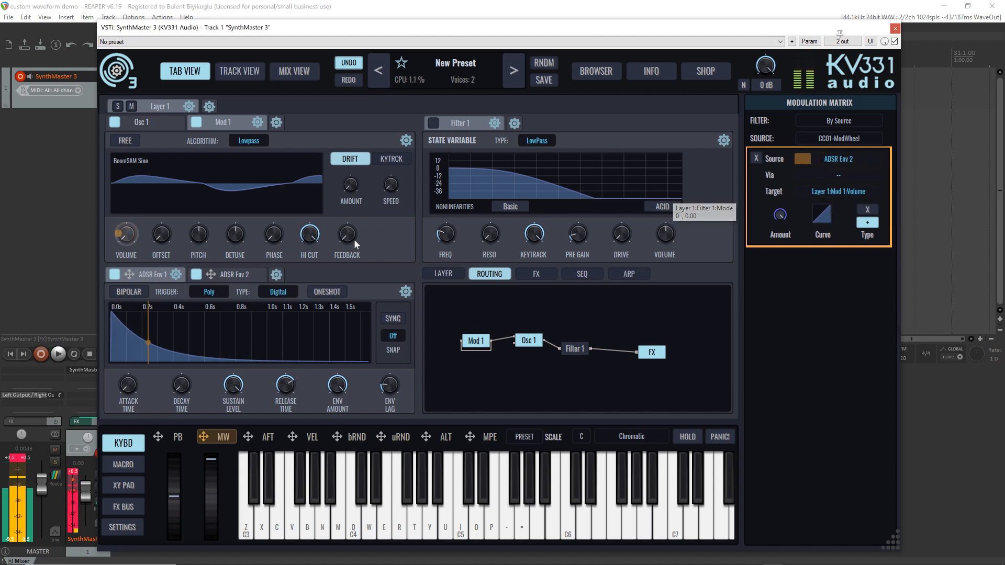
Assign the mod wheel to Mod 1's feedback amount and play a note to audition it
left_click(196, 439)
left_click_drag(203, 437, 347, 235)
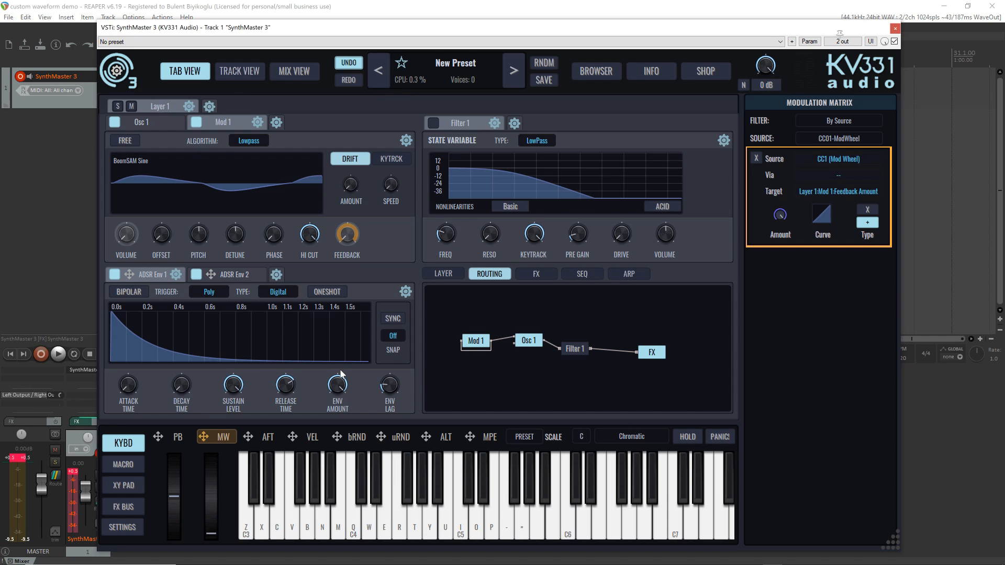
key("z")
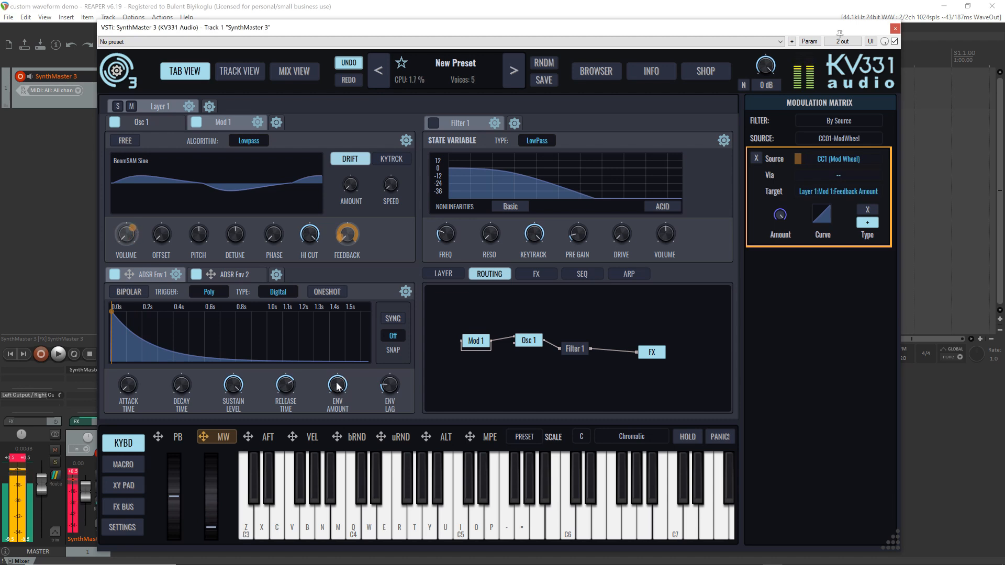
Set the FM type of Osc 1's FM input to Frequency Modulation and audition it with notes
right_click(513, 339)
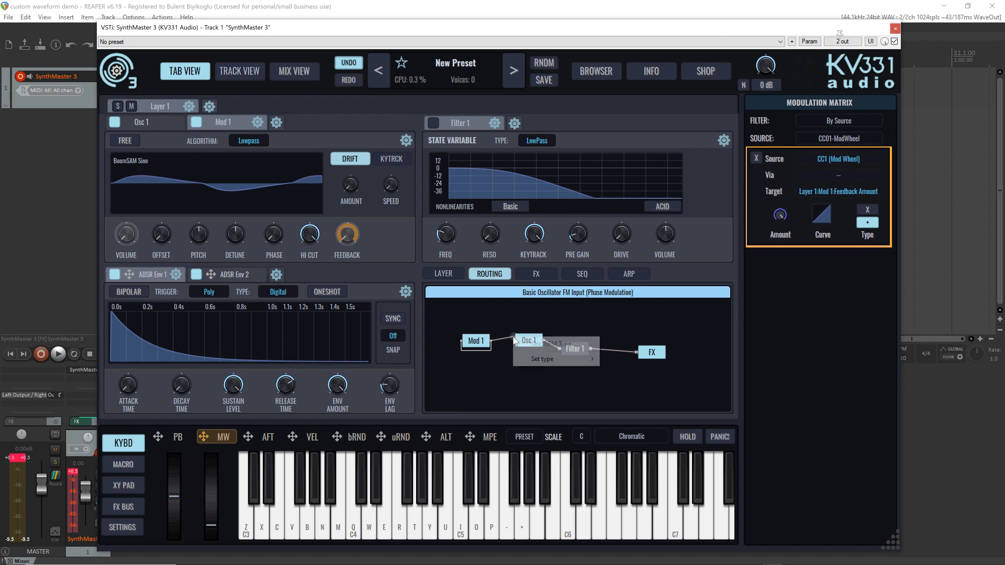
mouse_move(543, 363)
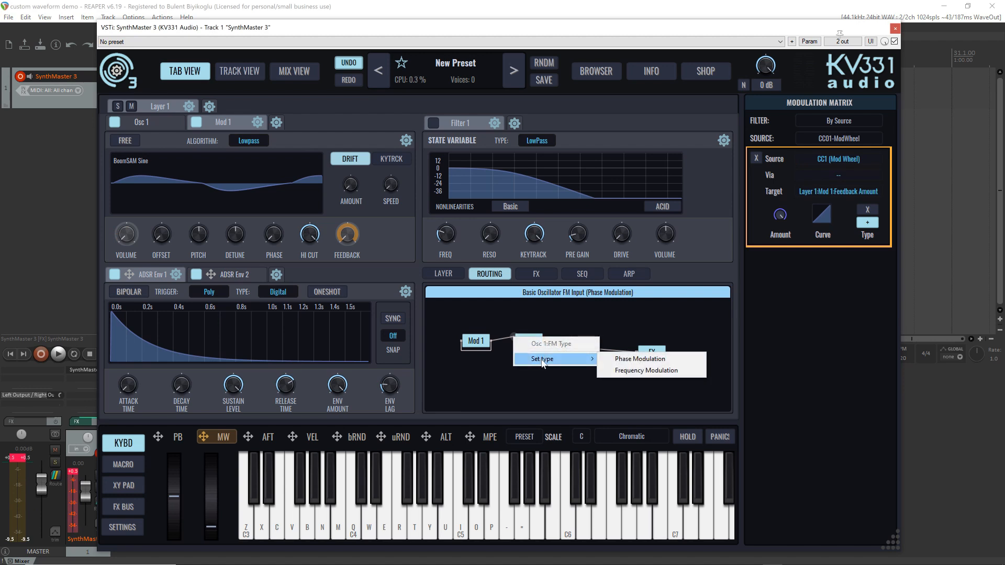
left_click(661, 371)
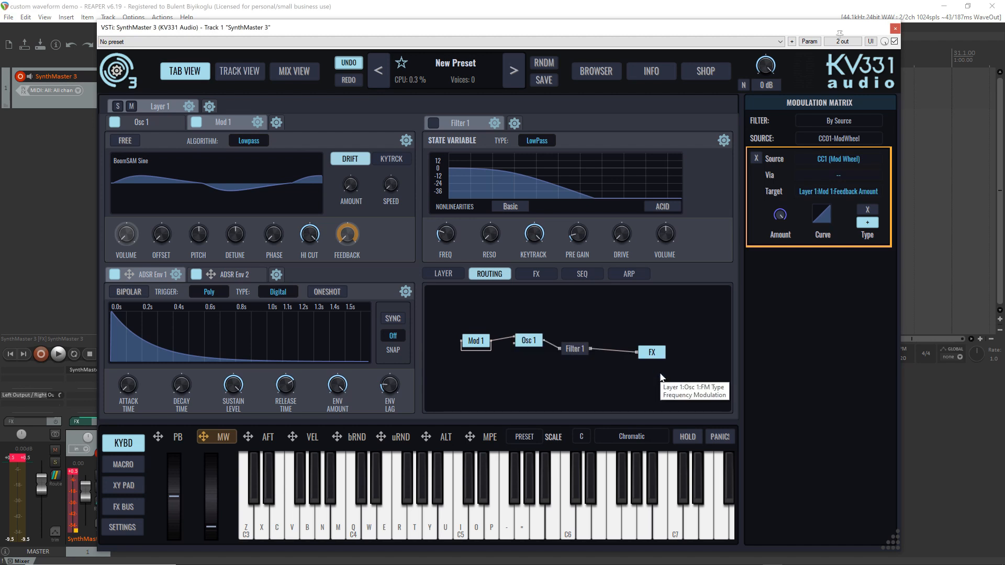
key("z")
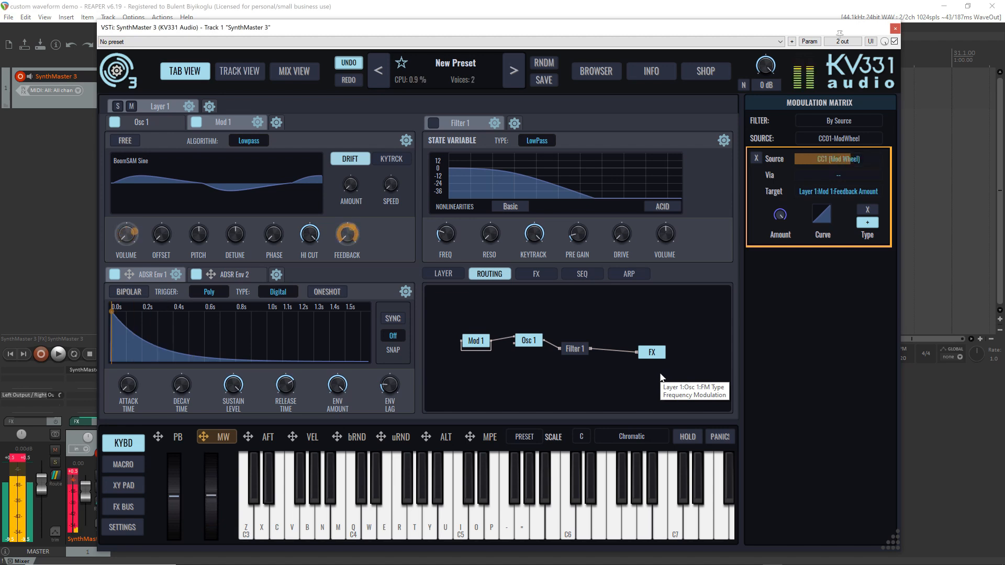
key("z")
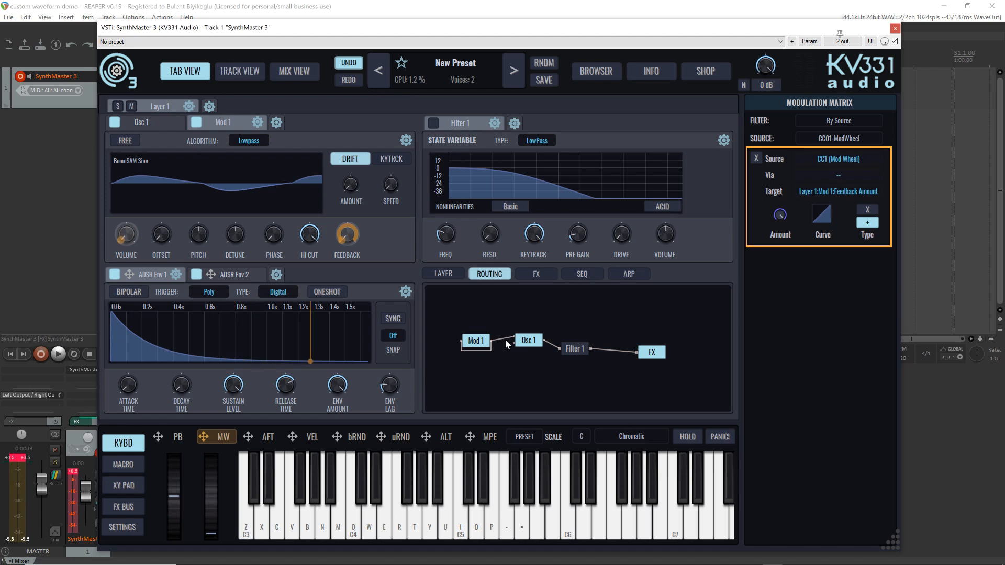
Raise Mod 1's DC offset to its maximum and play several notes to hear the effect
left_click_drag(158, 240, 159, 127)
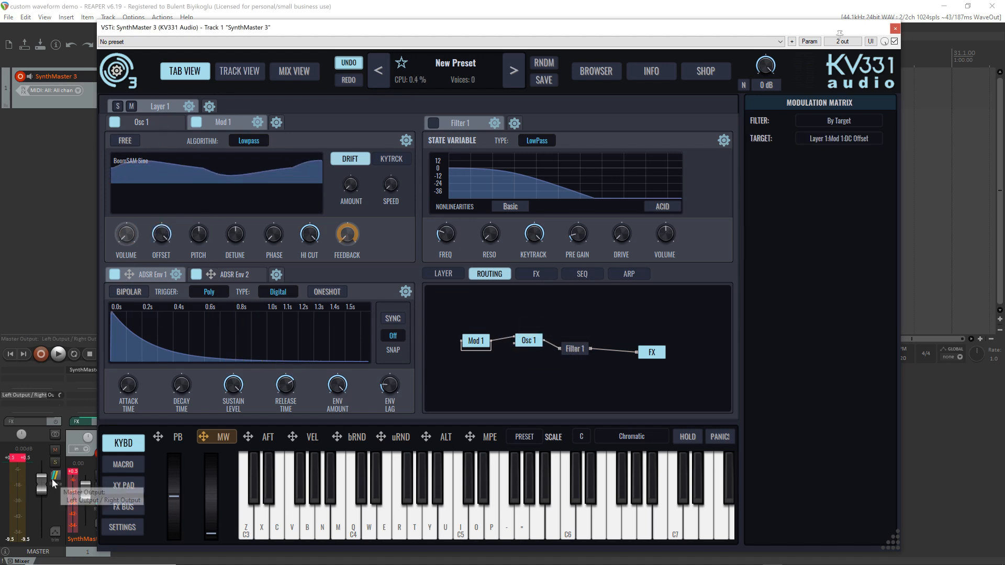
key("z")
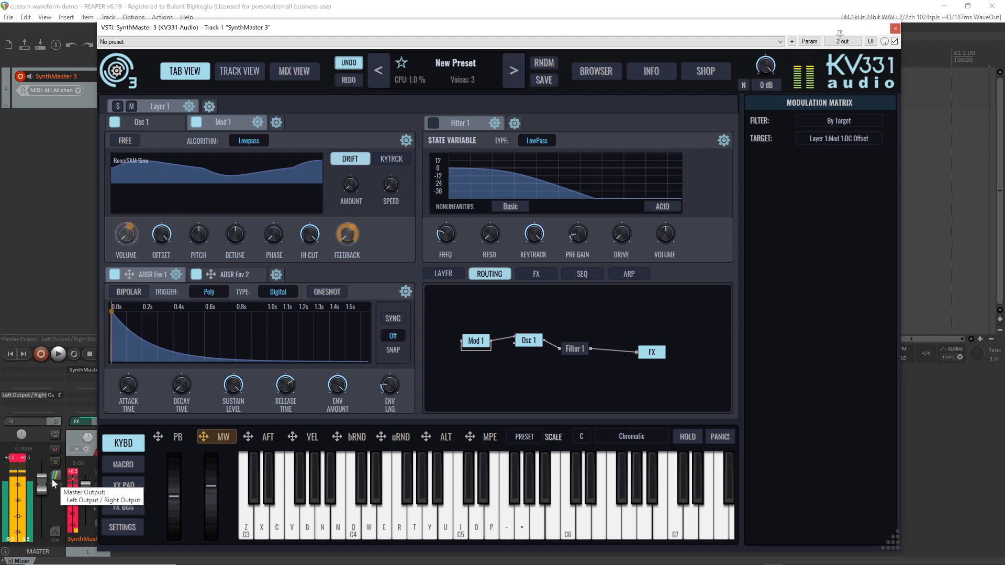
key("z")
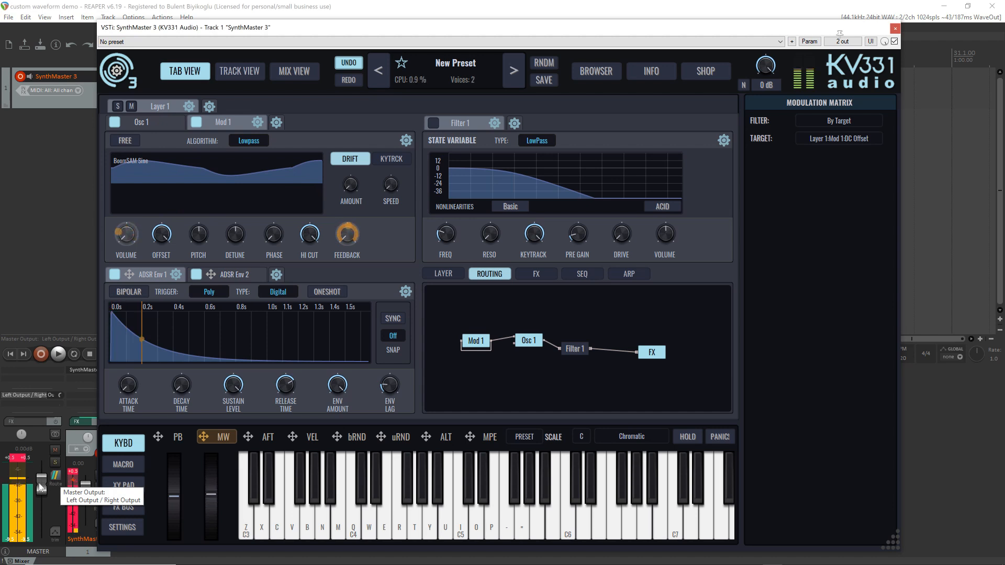
key("v")
key("z")
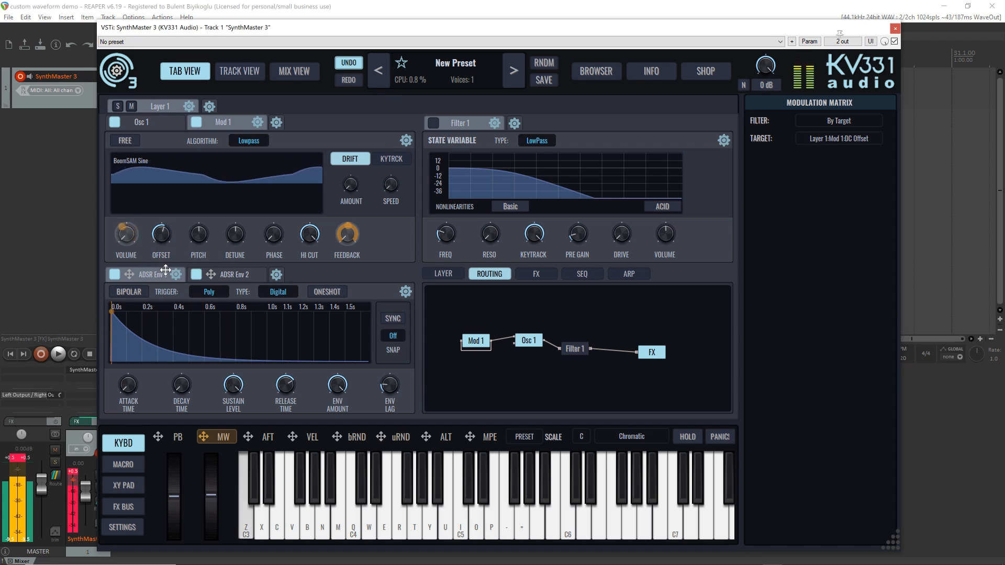
Change Mod 1's waveform to Sine and play a note to audition it
left_click(144, 170)
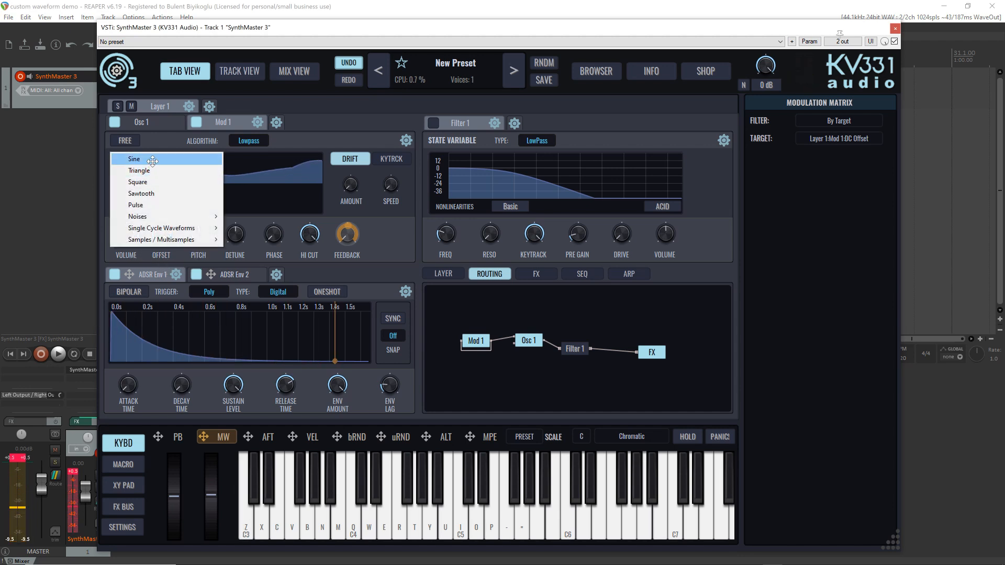
left_click(143, 159)
key("z")
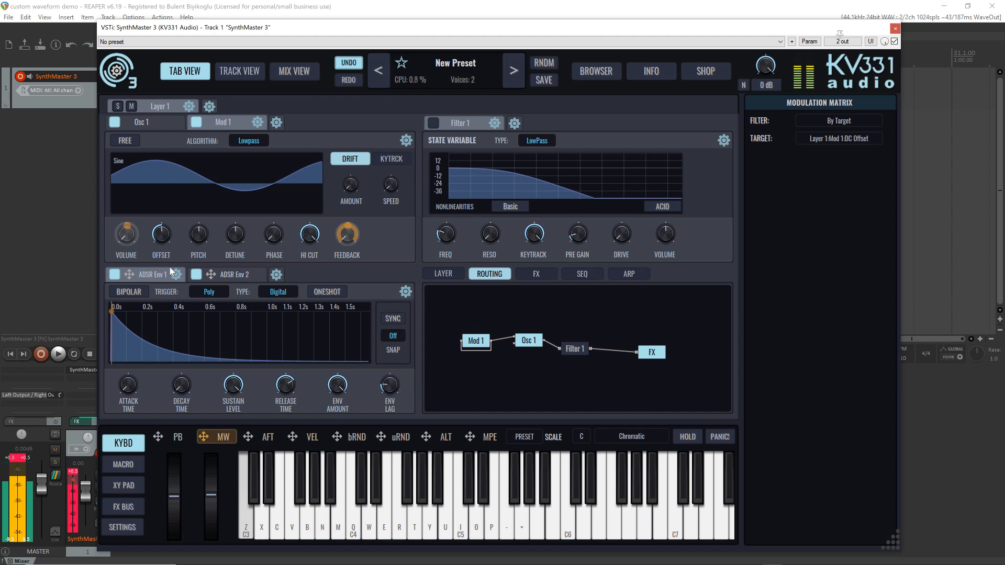
Clear the modulations on Mod 1's feedback amount and set its DC offset to 1.00
right_click(345, 237)
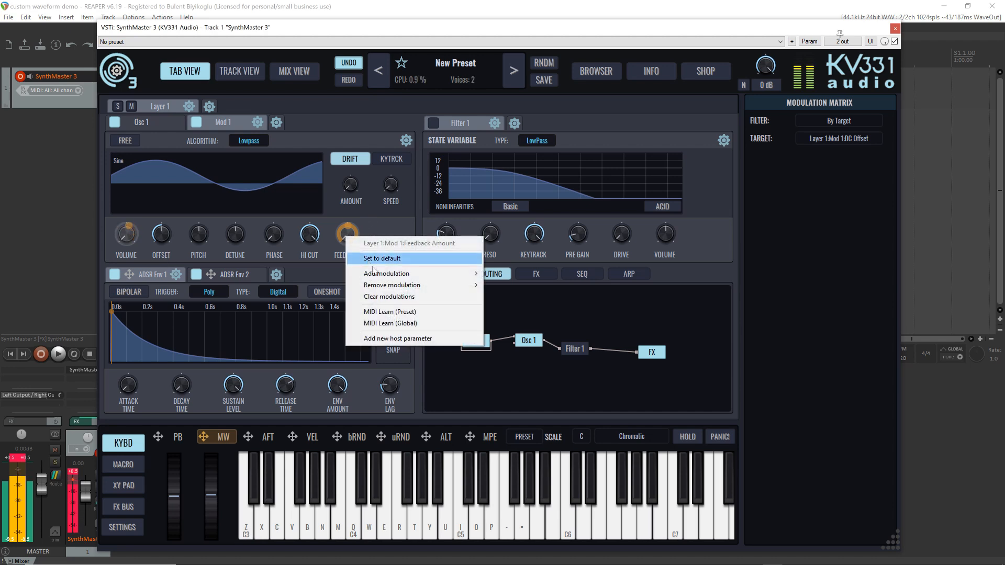
left_click(392, 296)
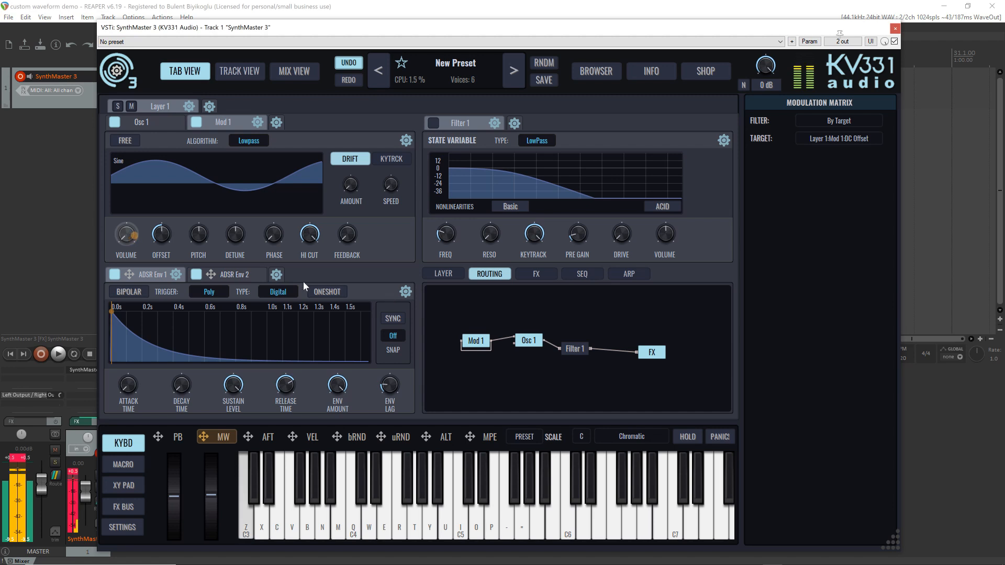
left_click_drag(163, 240, 156, 166)
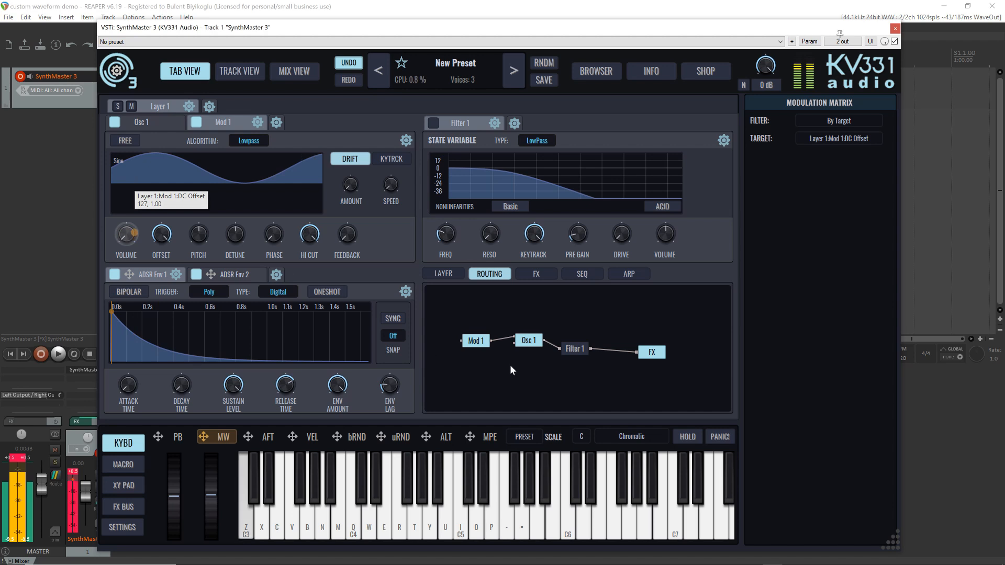
Set the FM type of Osc 1's FM input to Phase Modulation and audition it with notes
left_click(505, 339)
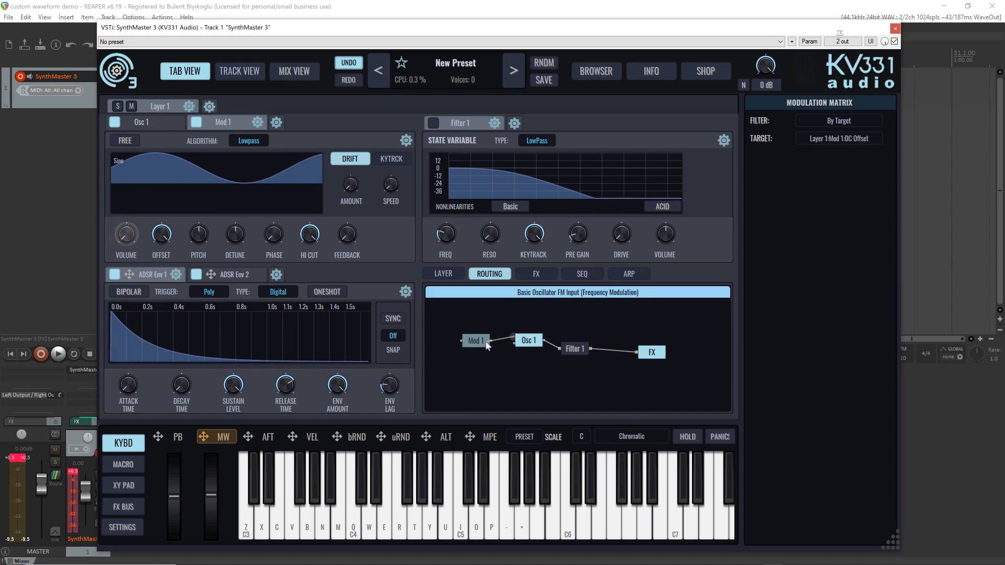
left_click(515, 341)
right_click(515, 340)
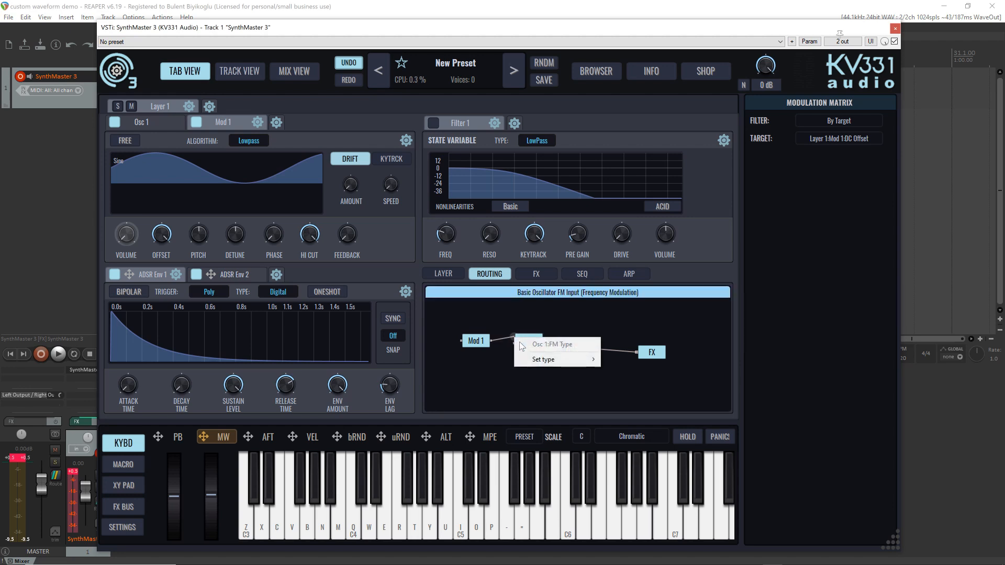
mouse_move(546, 361)
left_click(647, 363)
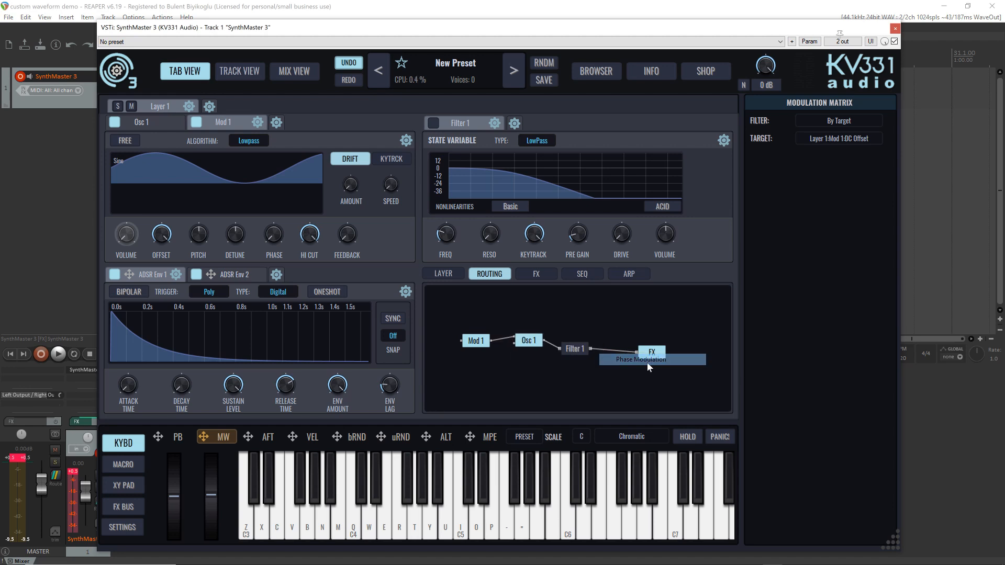
key("z")
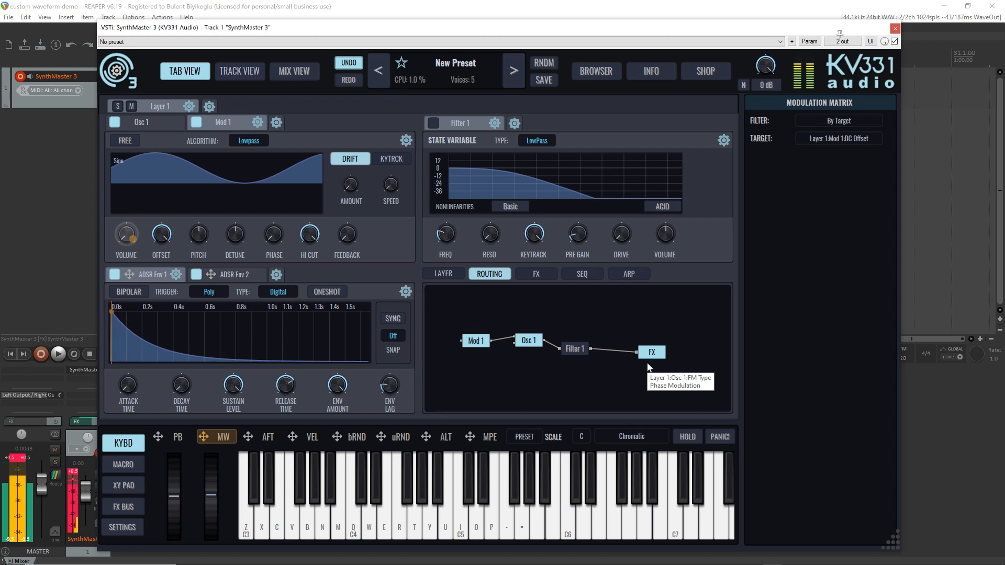
key("z")
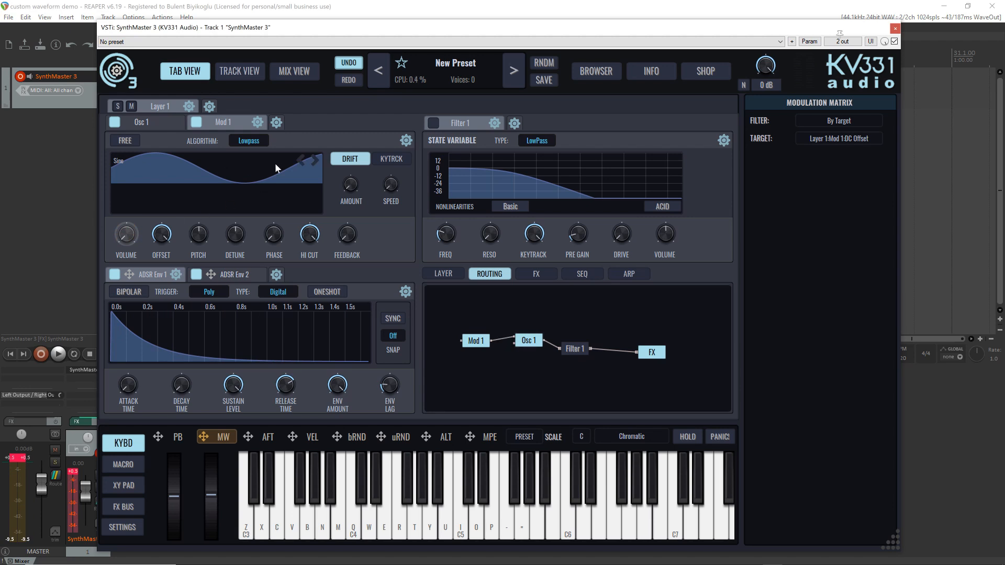
Advance Mod 1 to the next waveform, set Osc 1's FM type to Frequency Modulation, and play a note
left_click(315, 160)
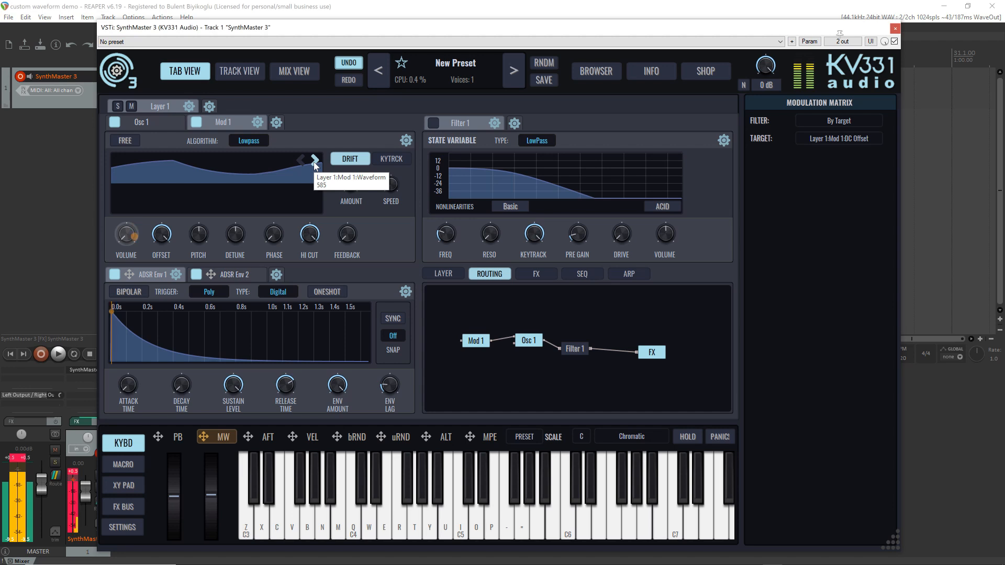
left_click(506, 339)
left_click_drag(511, 339, 492, 340)
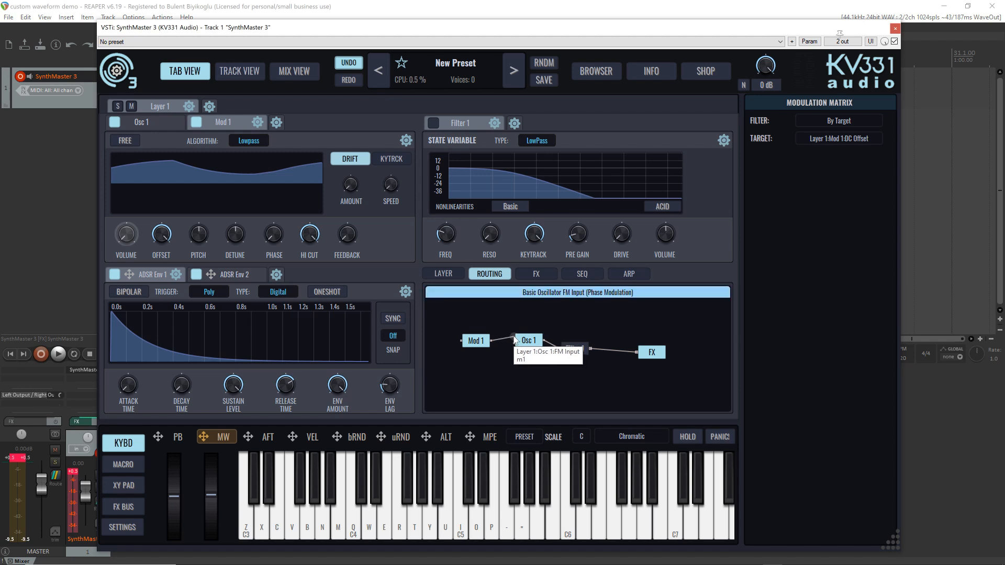
right_click(513, 338)
mouse_move(544, 359)
left_click(645, 369)
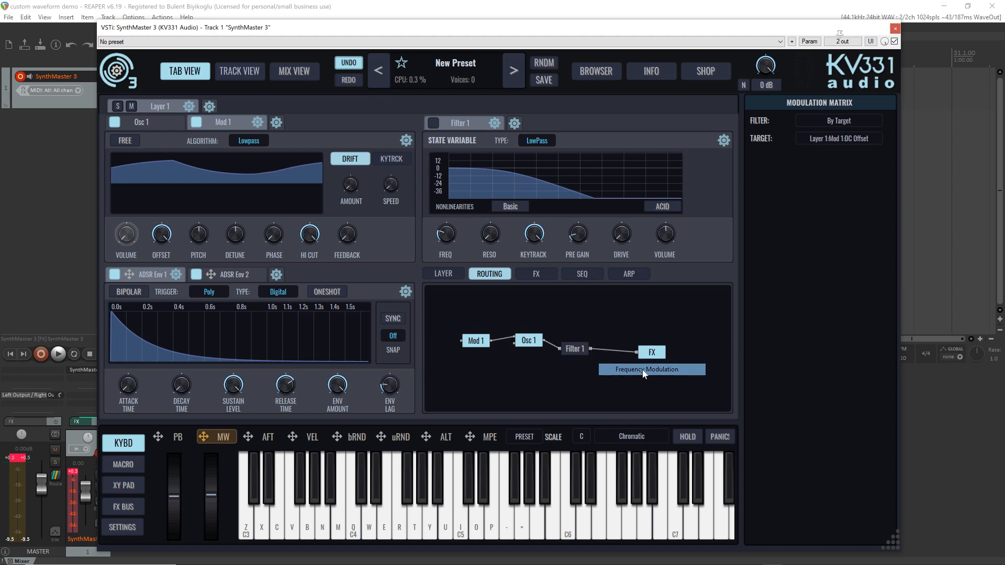
key("z")
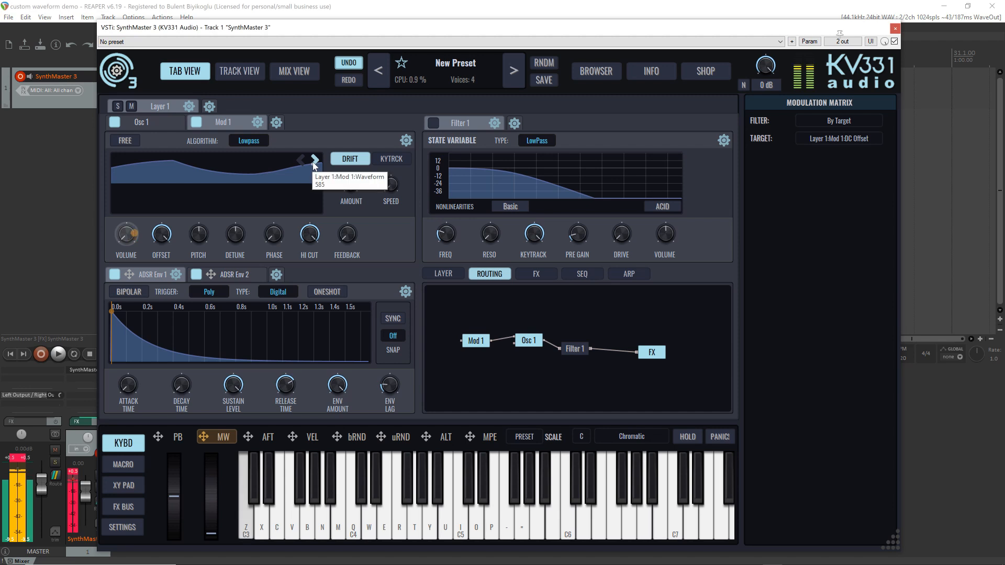
Step through Mod 1's waveforms up to the noises, and go back to Square
left_click(313, 162)
left_click(313, 163)
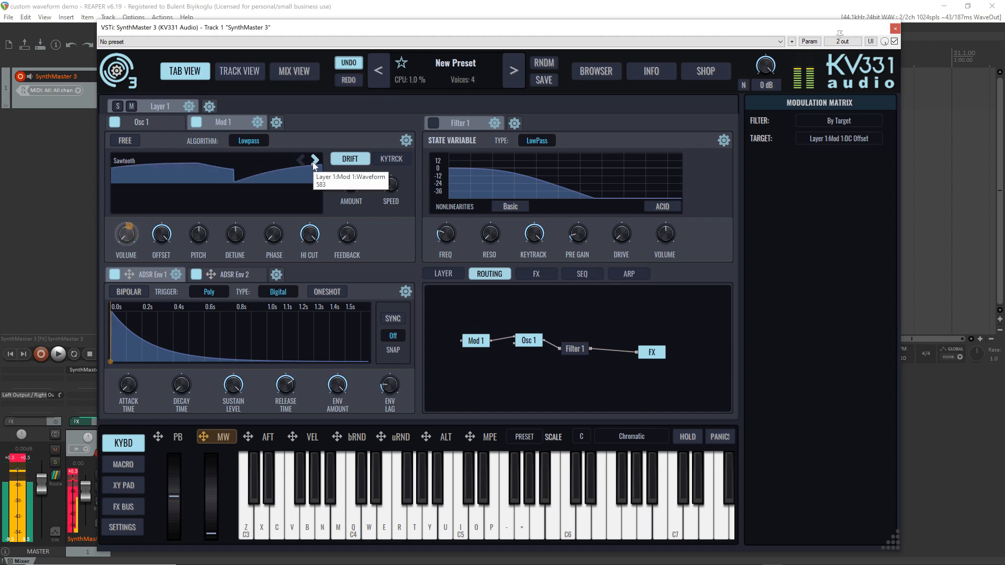
left_click(313, 163)
left_click(313, 162)
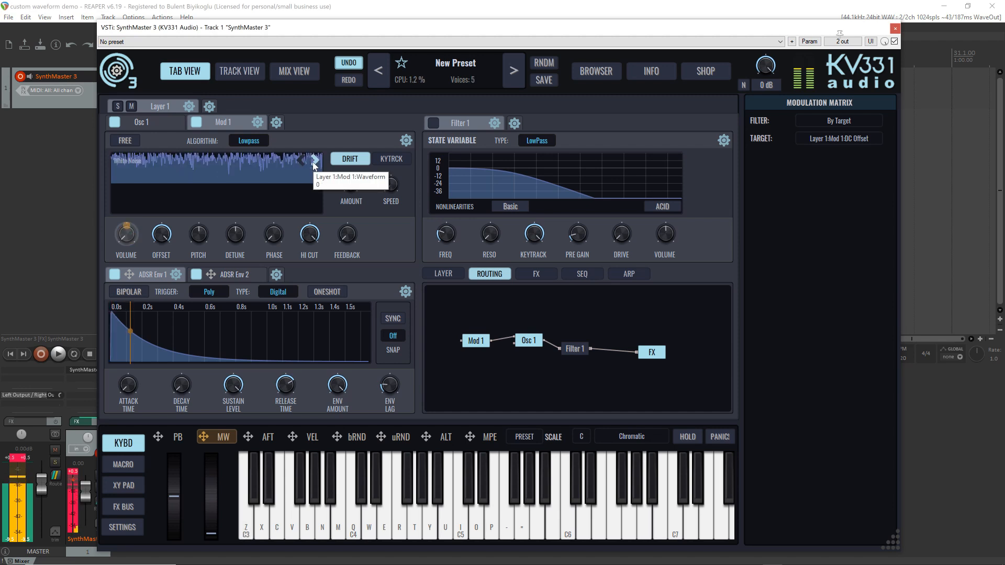
left_click(314, 163)
left_click(313, 163)
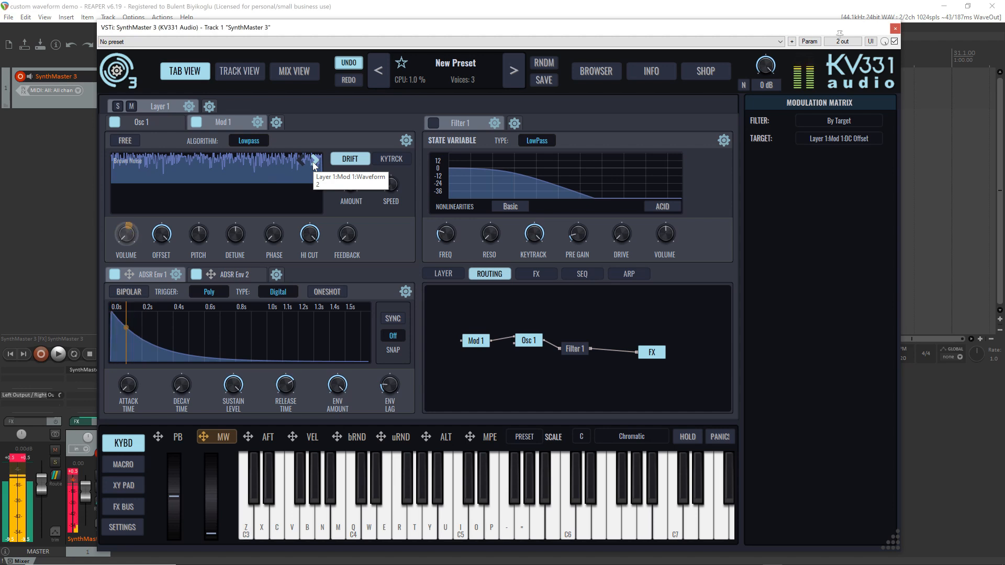
left_click(301, 162)
left_click(302, 162)
left_click(301, 162)
left_click(302, 162)
left_click(301, 162)
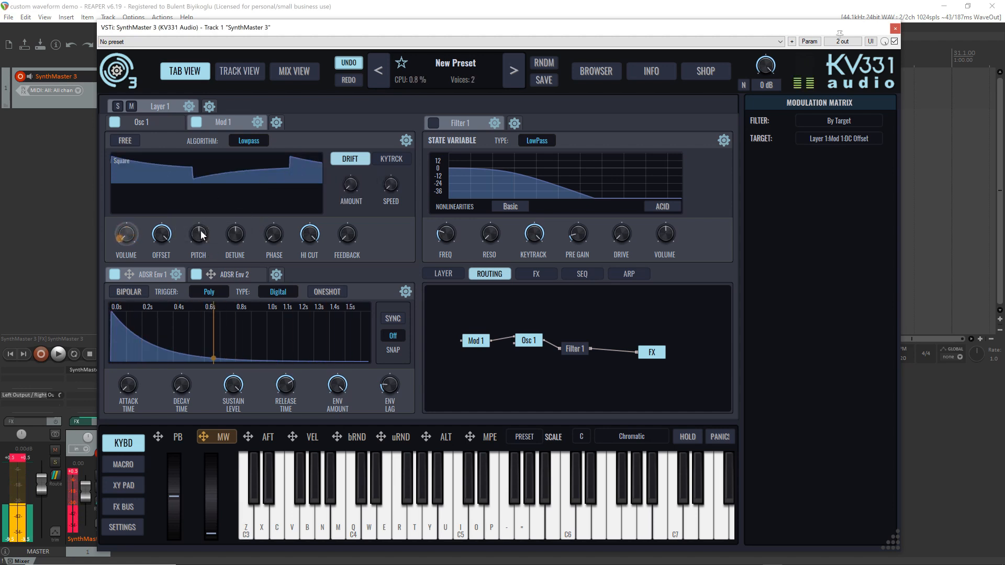
Raise Mod 1's pitch slightly and set its waveform to Sine
scroll(201, 238, "up", 4)
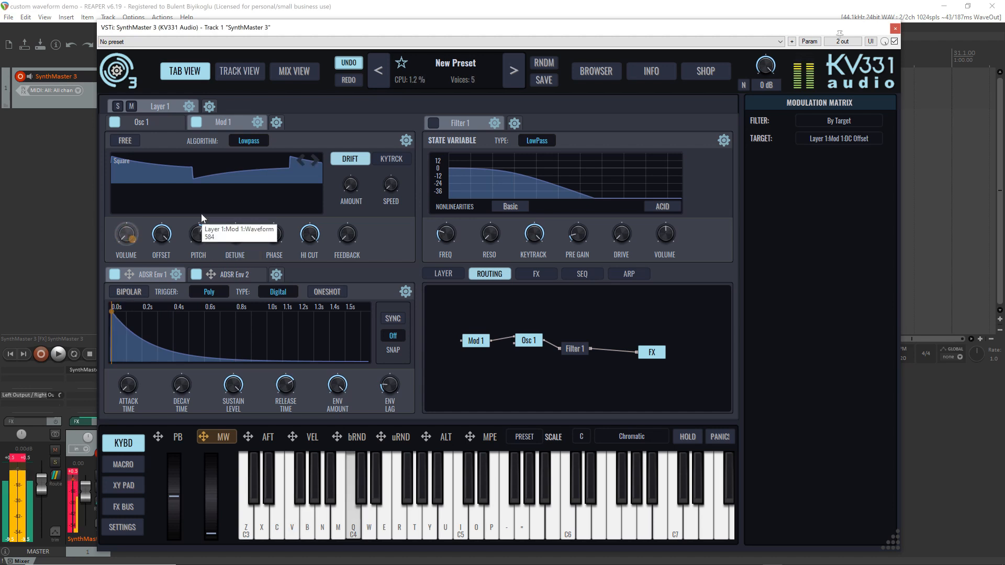
left_click(223, 175)
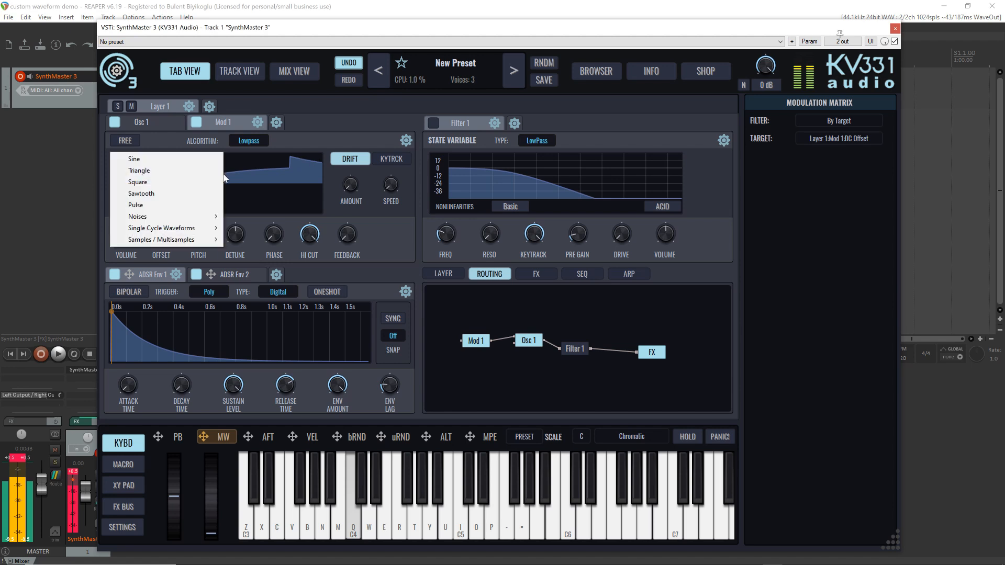
left_click(201, 162)
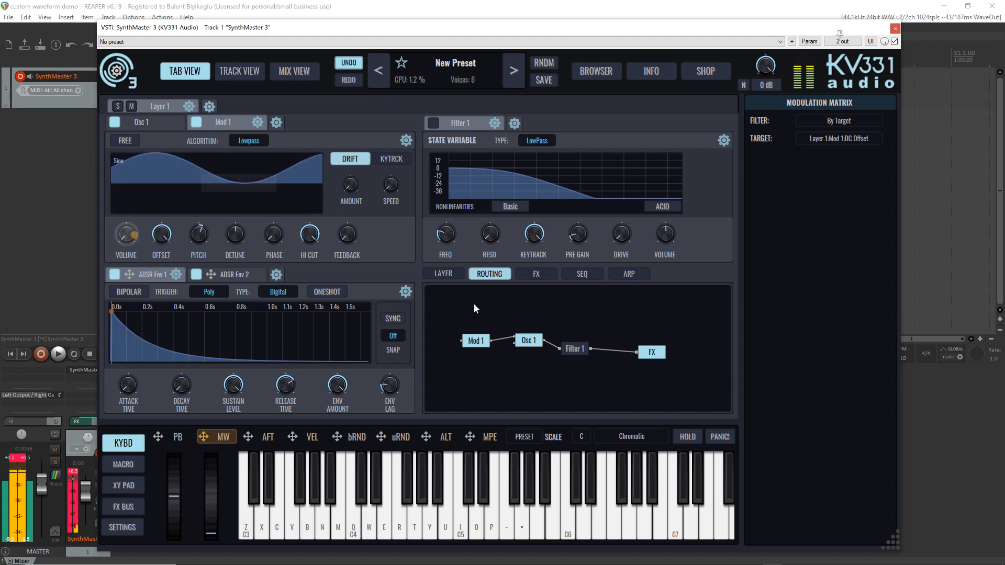
Switch the FM type of Osc 1's FM input and audition it with a few notes
right_click(516, 341)
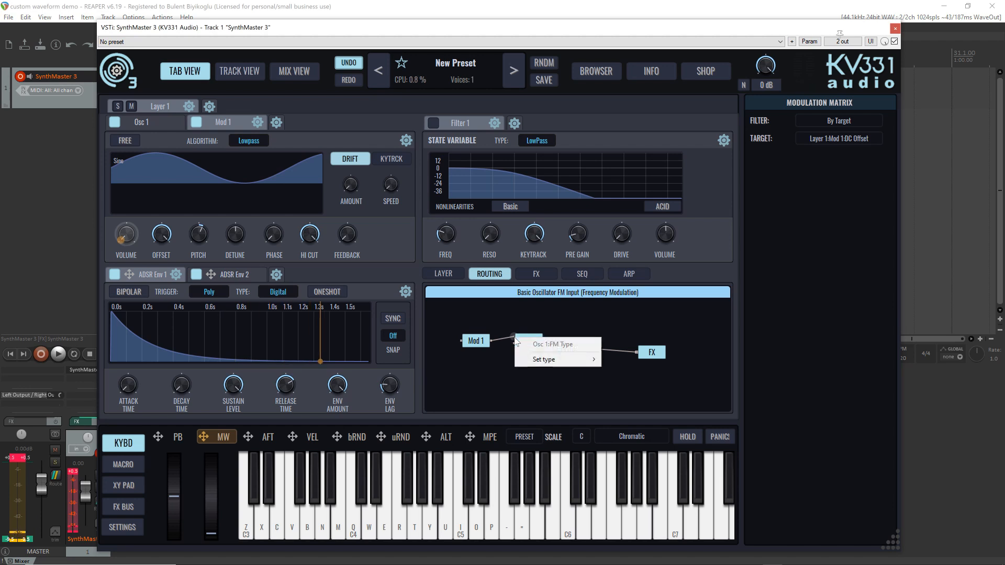
mouse_move(576, 359)
left_click(653, 363)
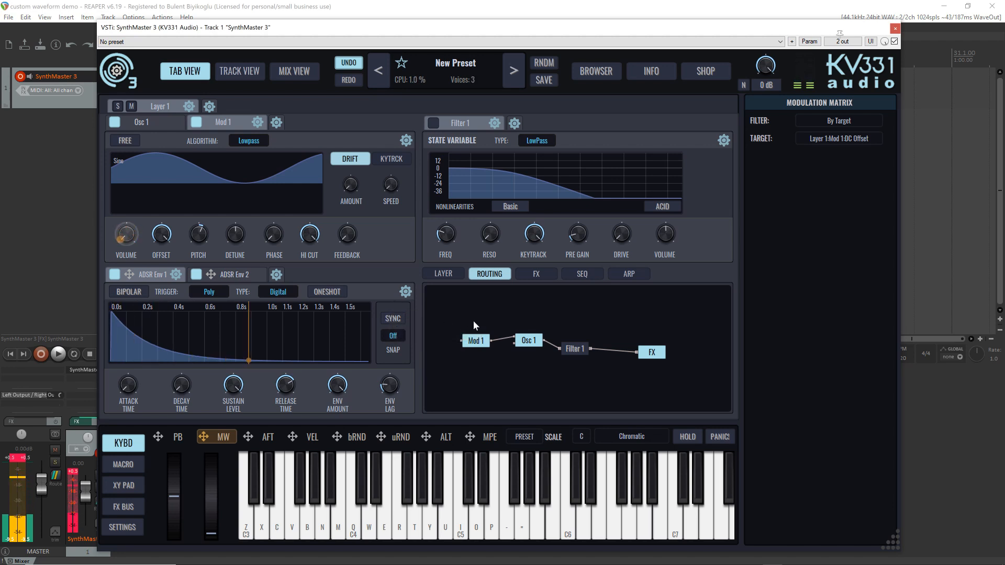
Add a second oscillator of type Basic Osc to Layer 1
left_click(276, 122)
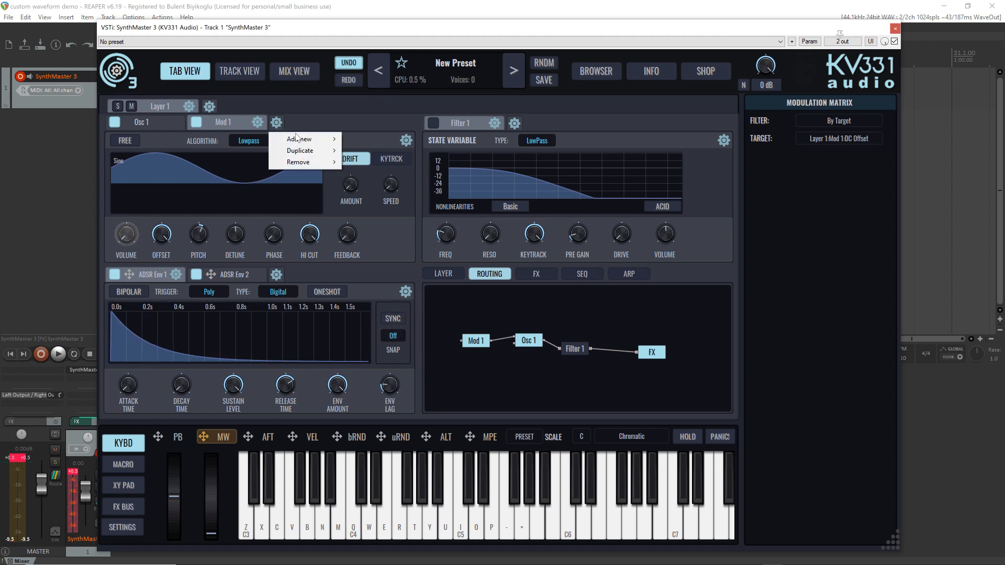
mouse_move(314, 139)
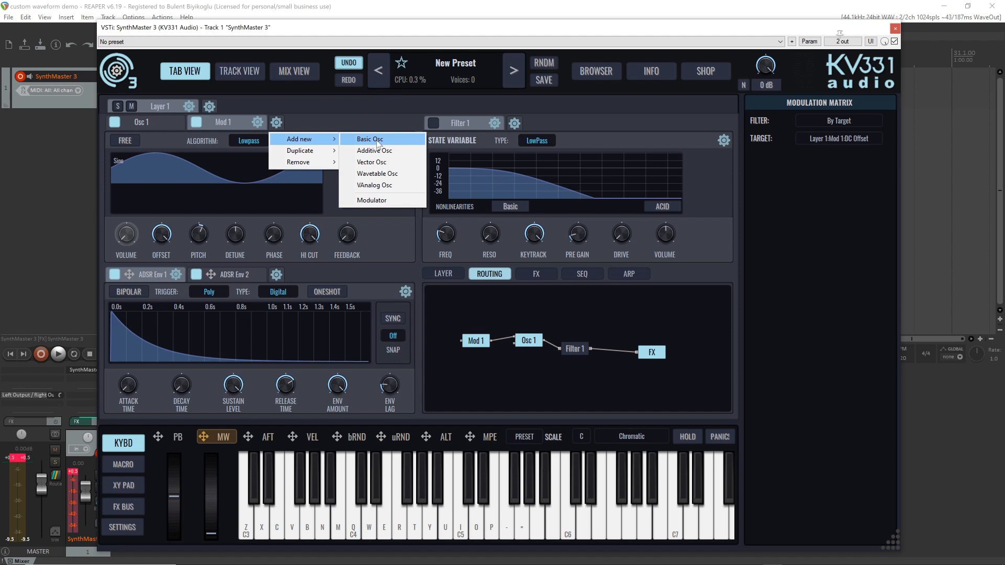
left_click(378, 141)
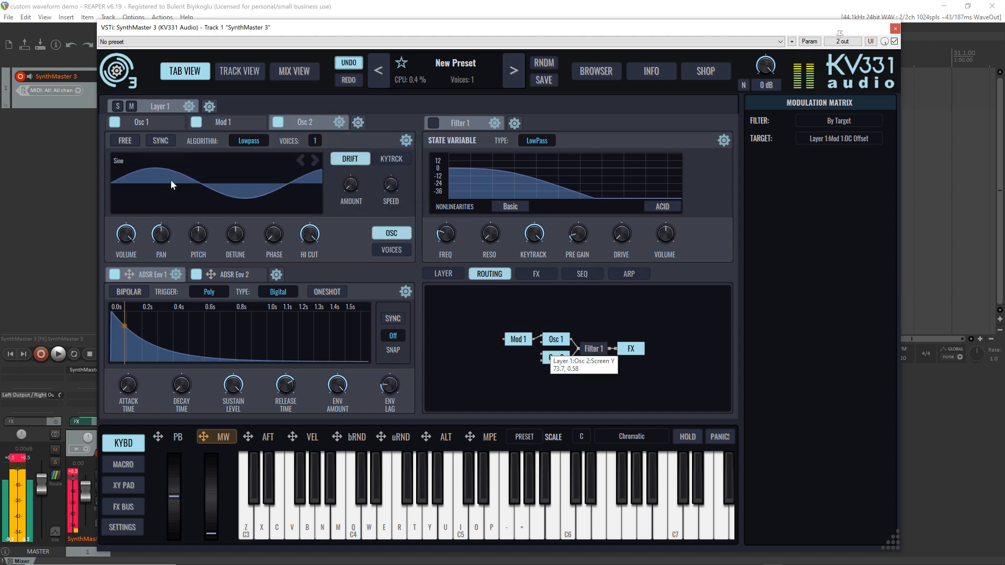
Add a second modulator, place it beside Osc 2 in the routing, connect it to Osc 2 and play a note
left_click(358, 123)
mouse_move(392, 139)
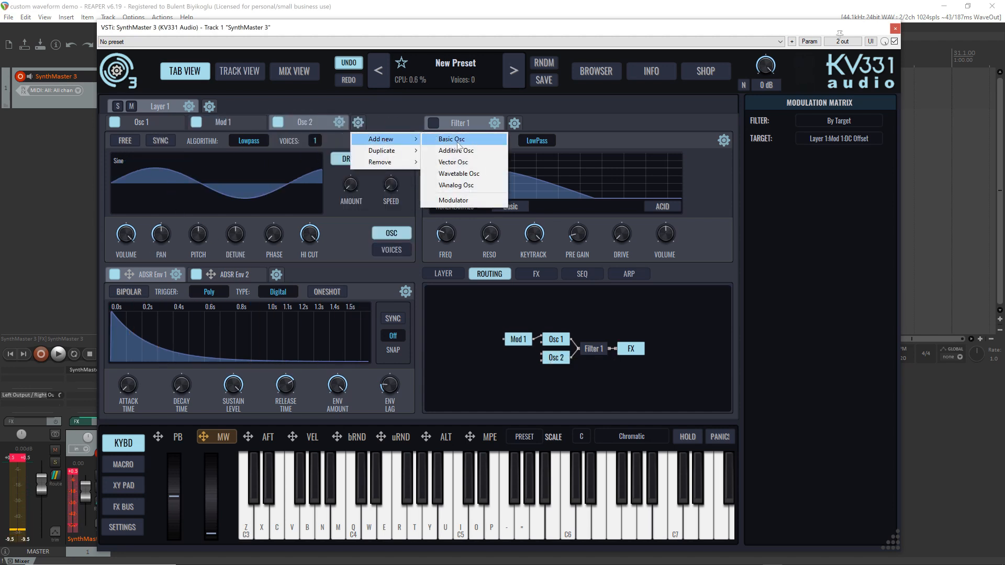
left_click(462, 201)
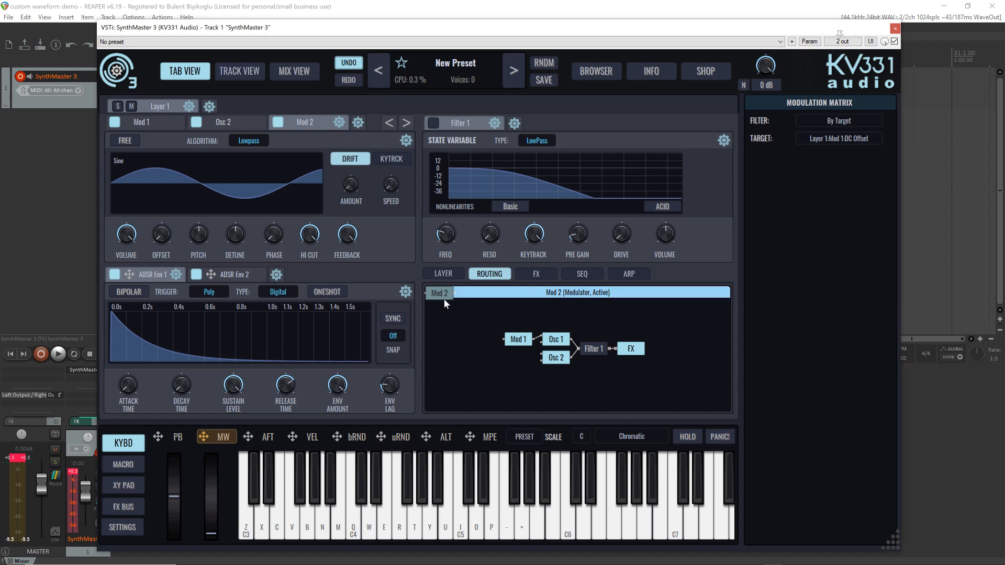
left_click_drag(523, 365, 532, 359)
key("z")
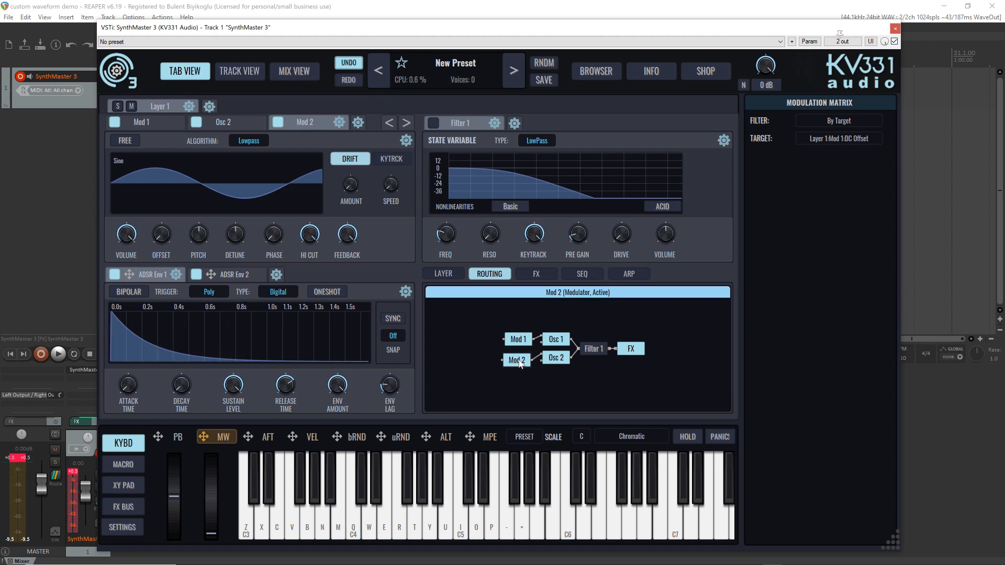
Compare the settings of Osc 1, Mod 1, Osc 2 and Mod 2 by selecting each in the routing
left_click(560, 361)
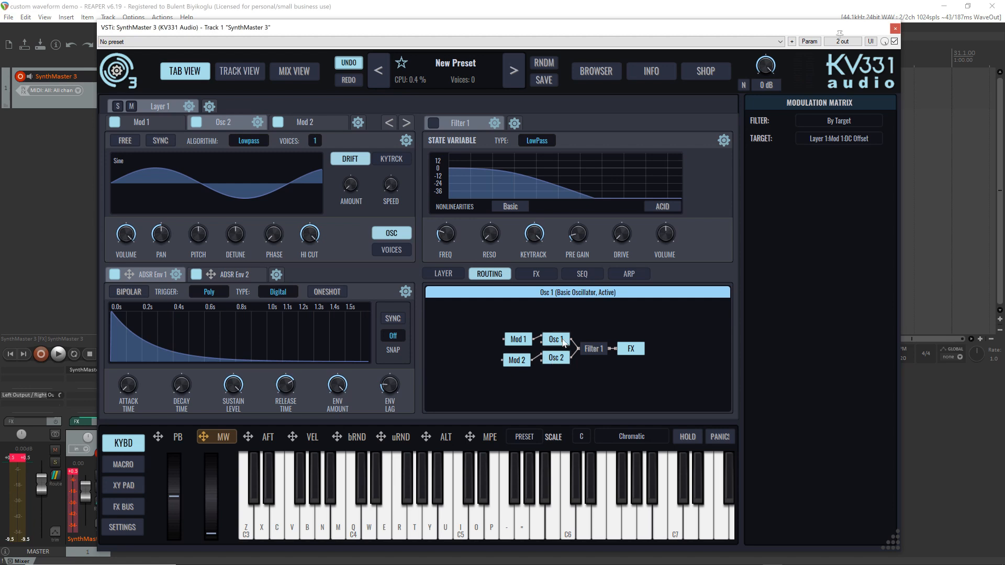
left_click(562, 342)
left_click(520, 340)
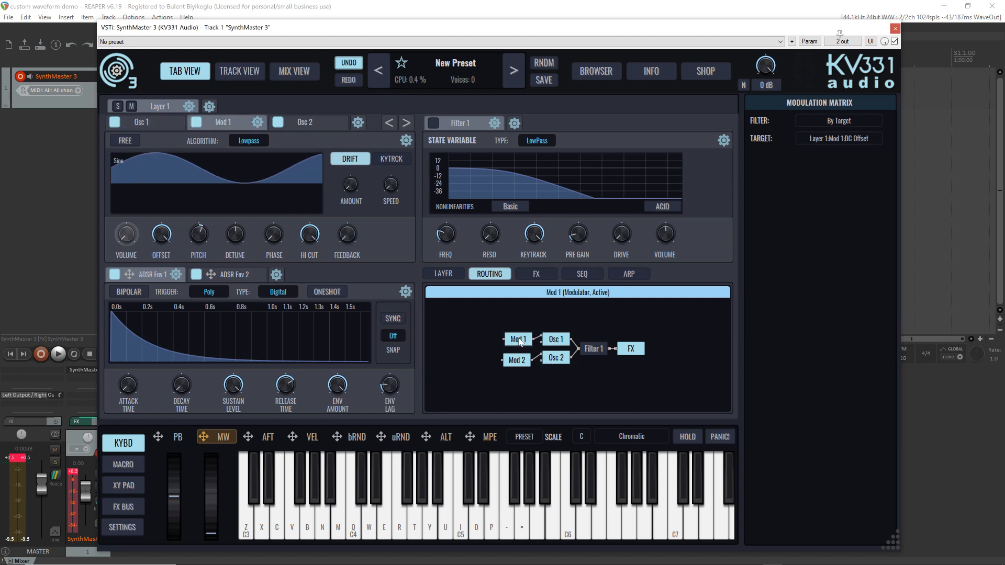
left_click(560, 340)
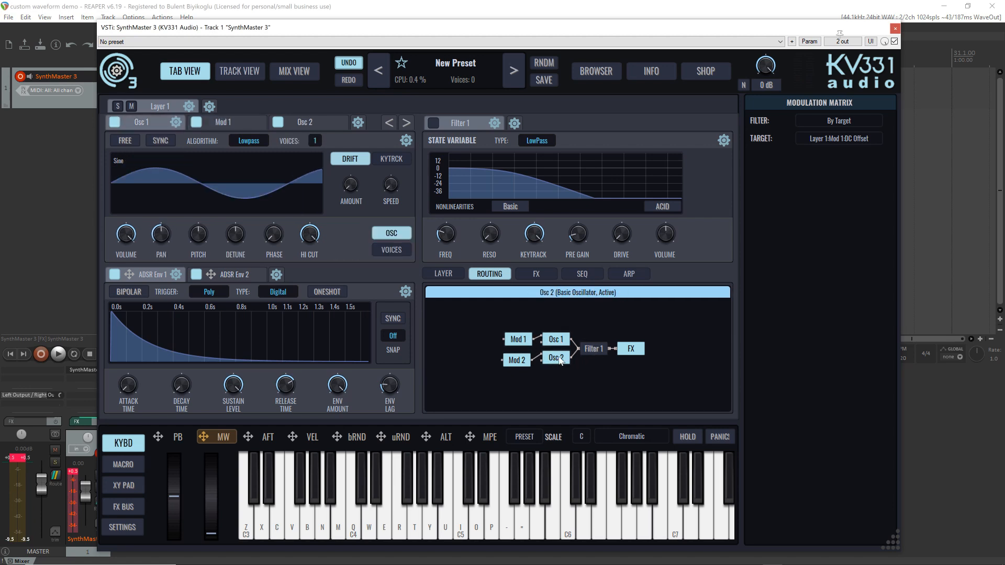
left_click(558, 358)
left_click(520, 360)
left_click(520, 340)
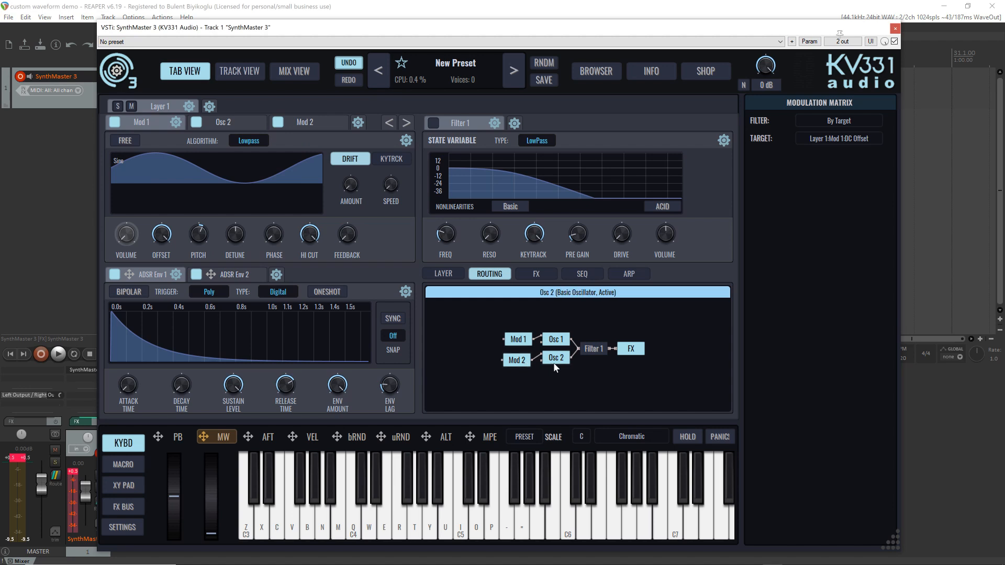
Set Mod 2's pitch to -11 semitones while auditioning it with repeated notes
left_click(518, 362)
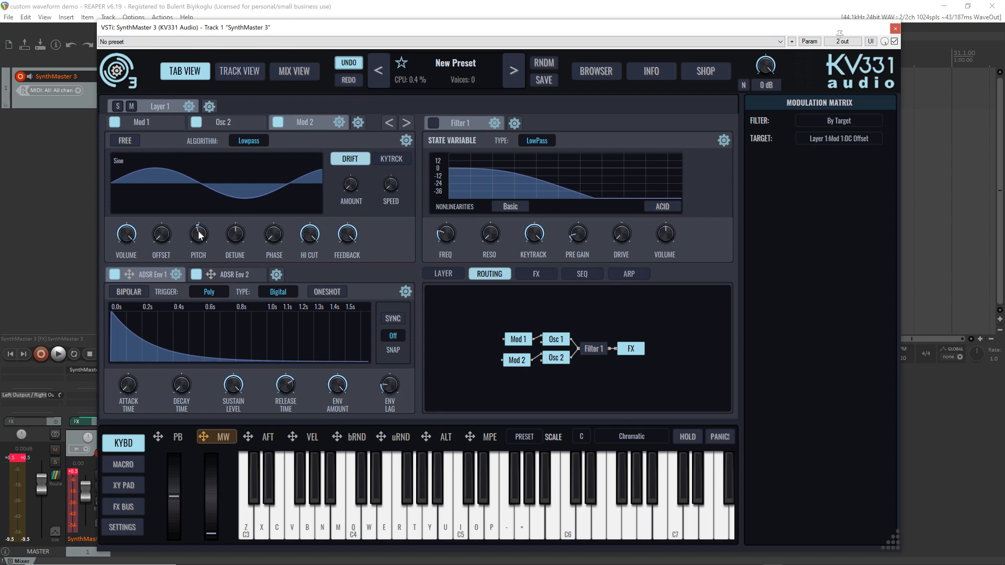
mouse_move(198, 234)
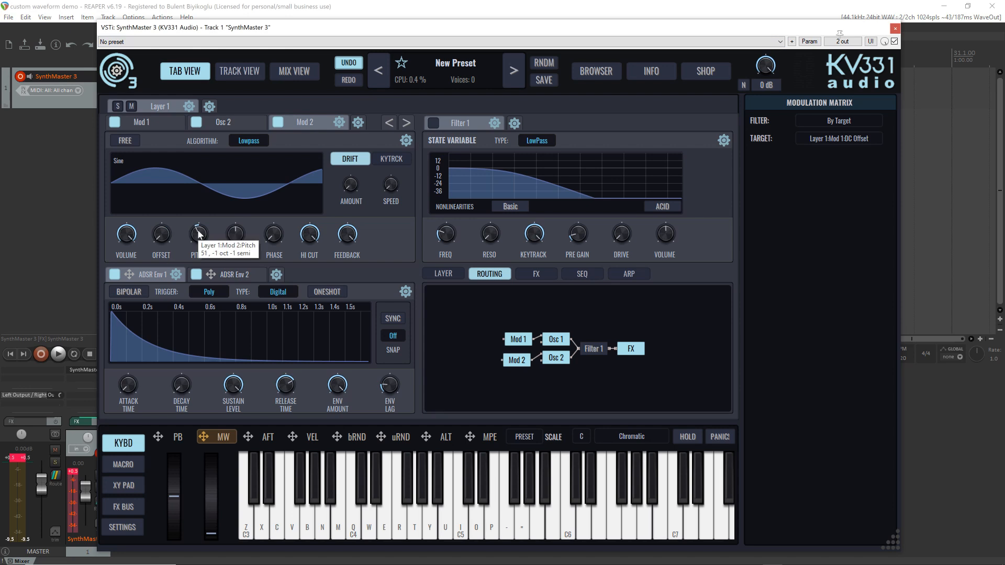
key("z")
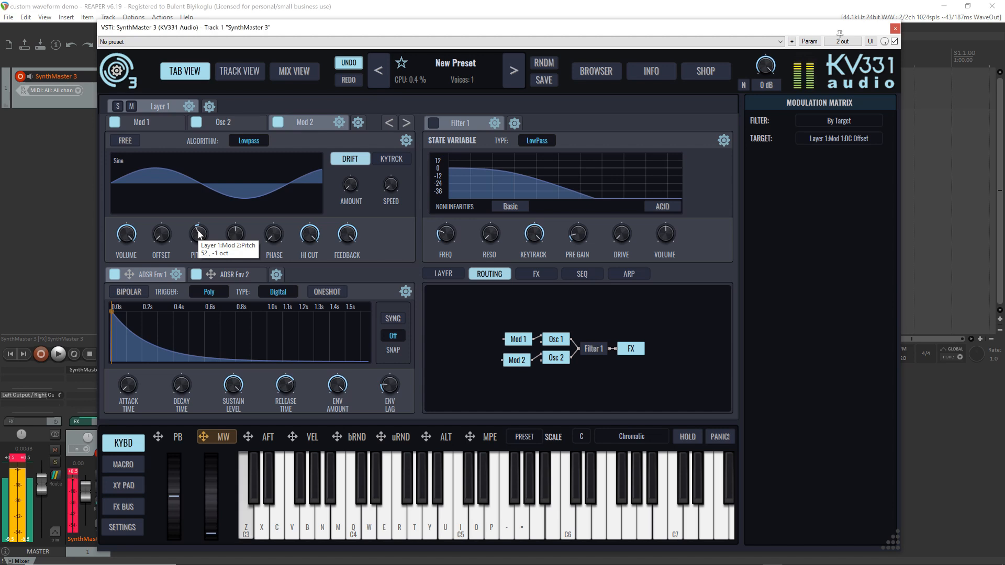
scroll(198, 234, "up", 1)
key("z")
key("z")
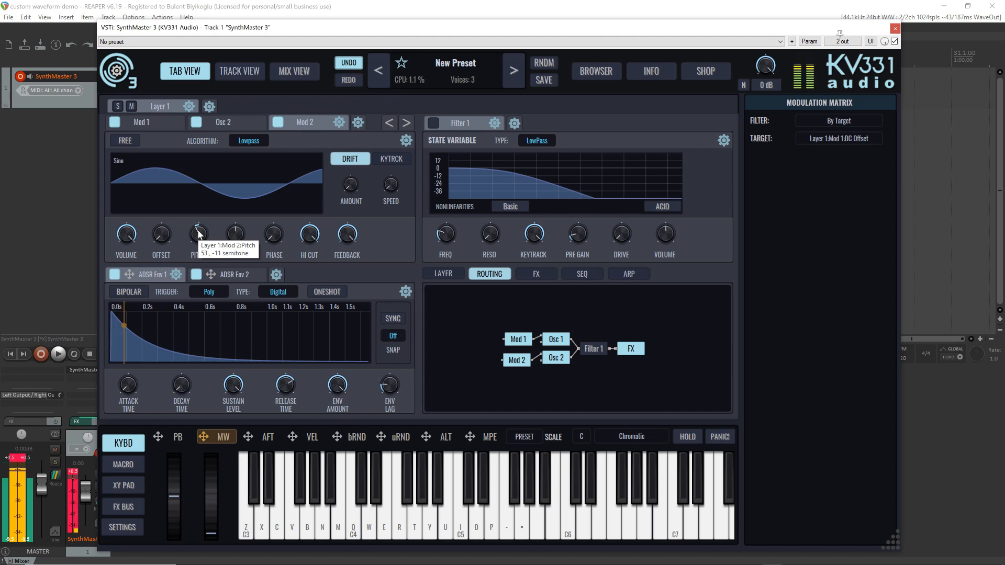
key("z")
key("q")
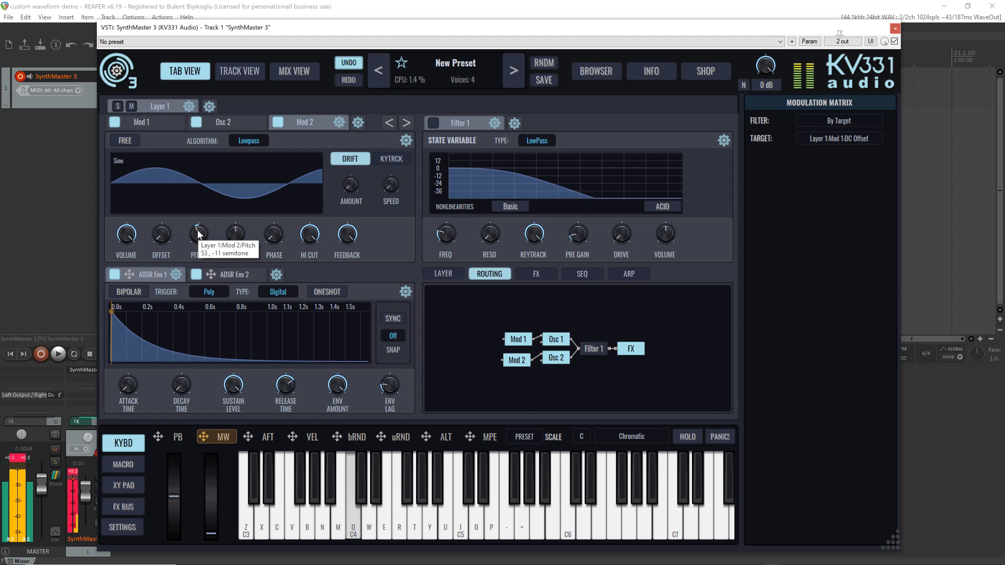
key("v")
key("z")
key("z")
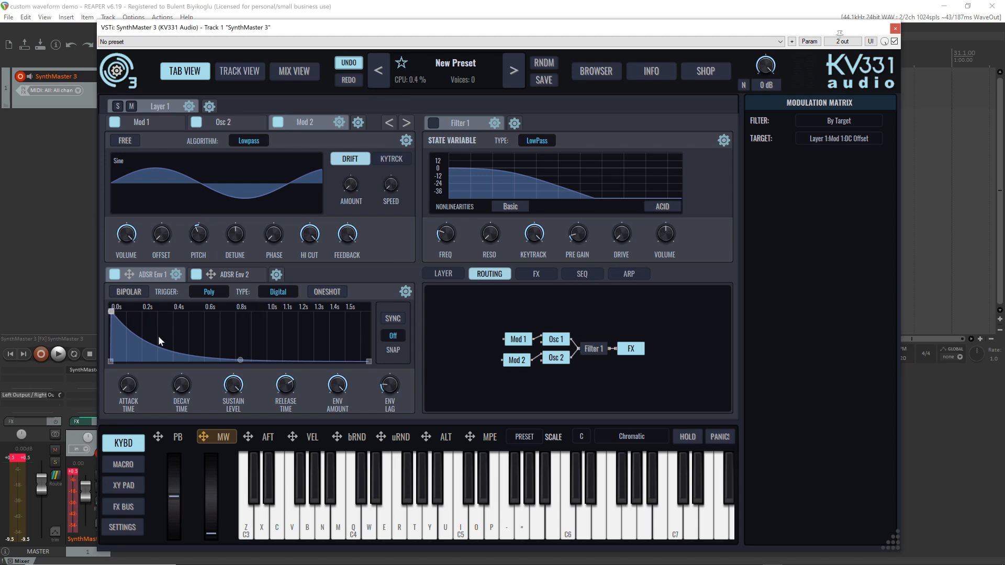
Turn Mod 2's volume down to minimum and assign ADSR Env 2 as its modulation source
left_click(235, 277)
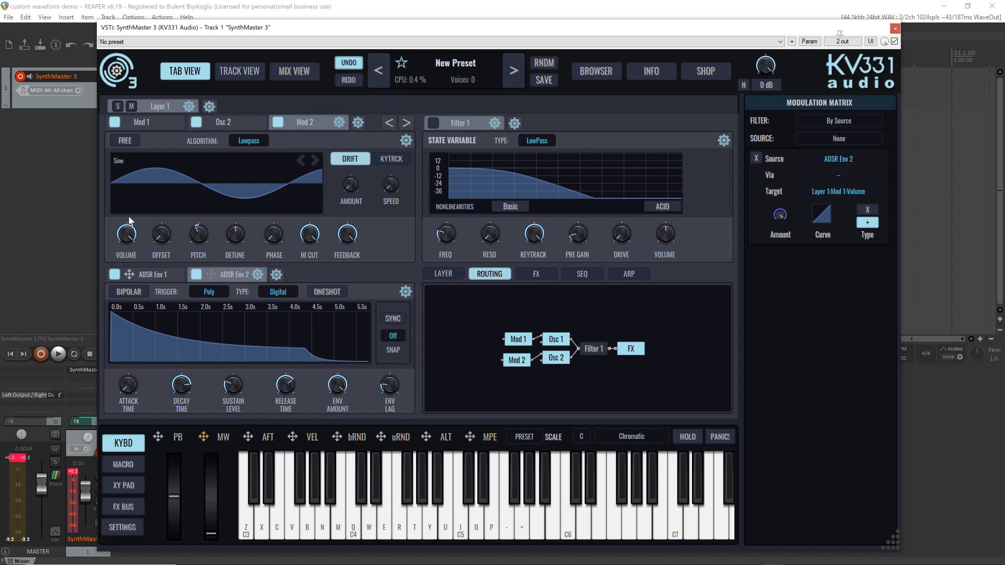
left_click(126, 253)
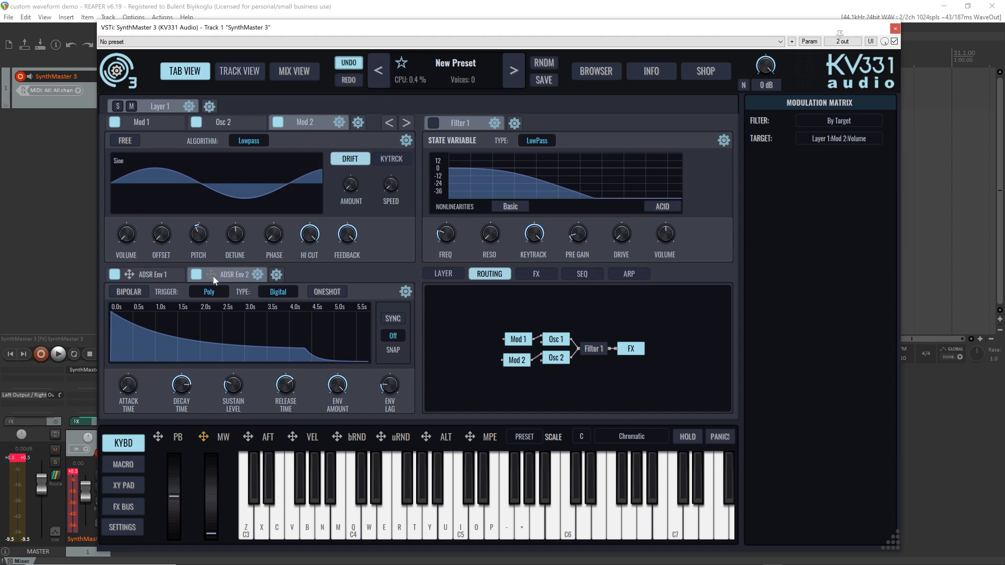
left_click_drag(206, 275, 125, 234)
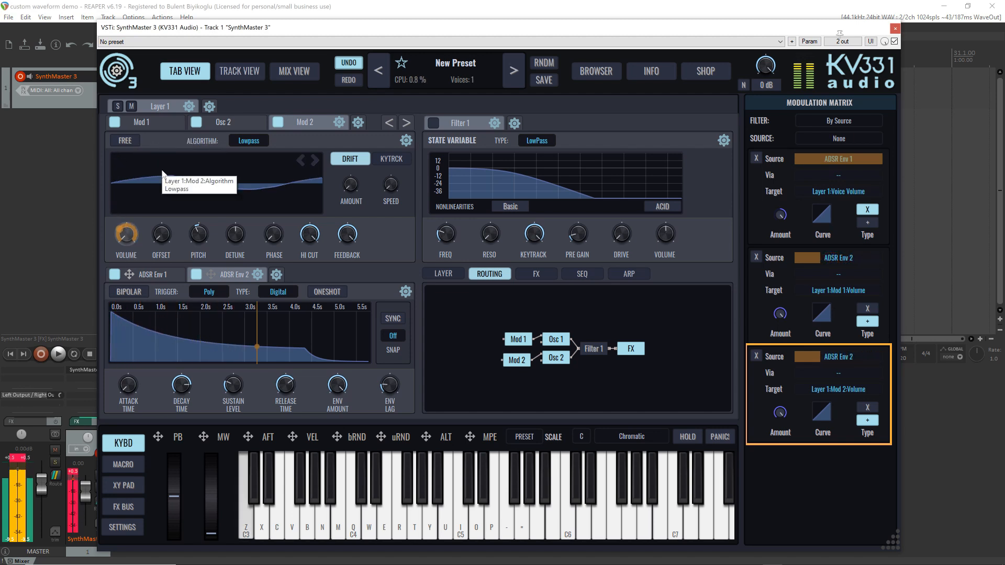
Step Mod 2's waveform through Sawtooth to Square and lower its hi cut
scroll(164, 170, "down", 3)
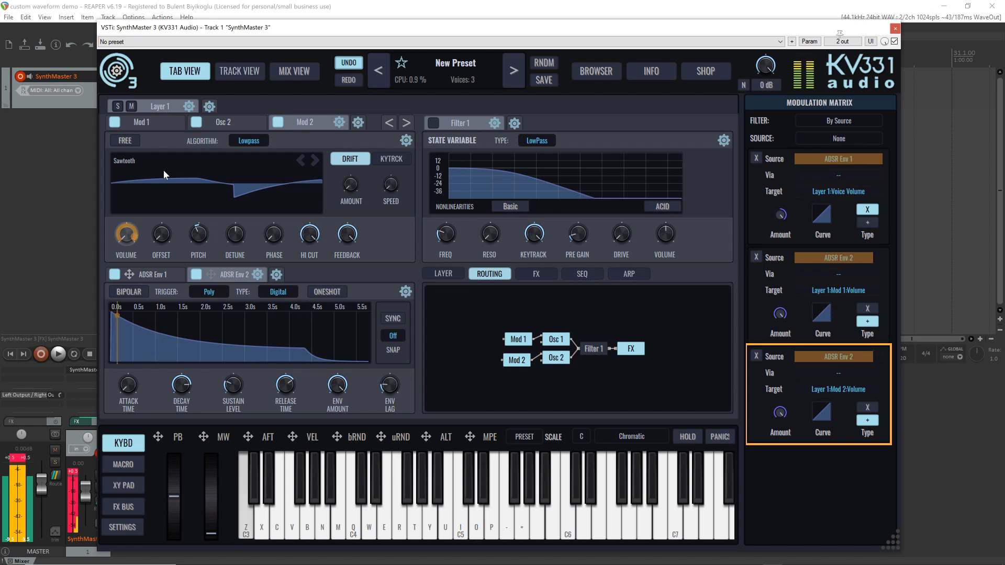
scroll(163, 170, "down", 3)
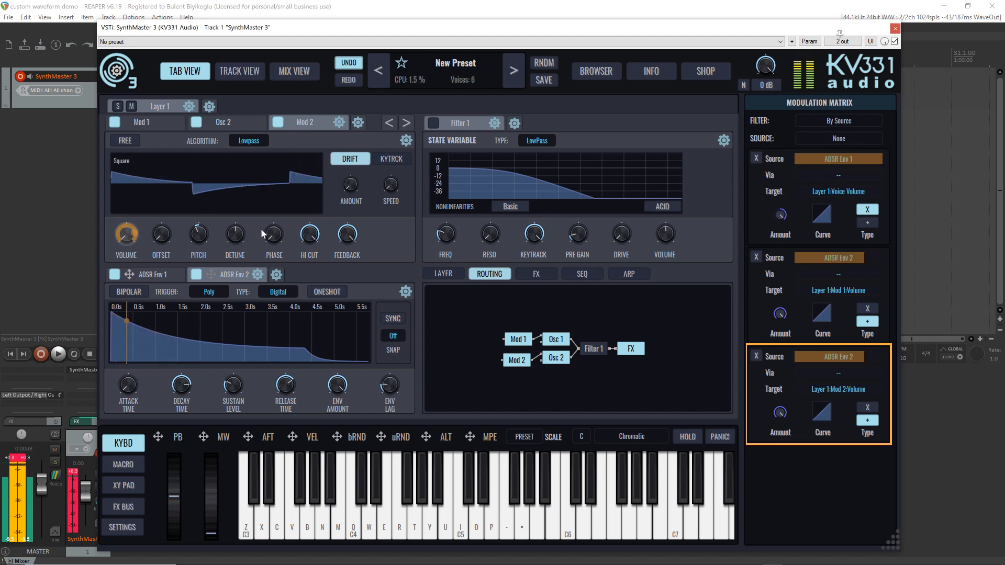
left_click(304, 237)
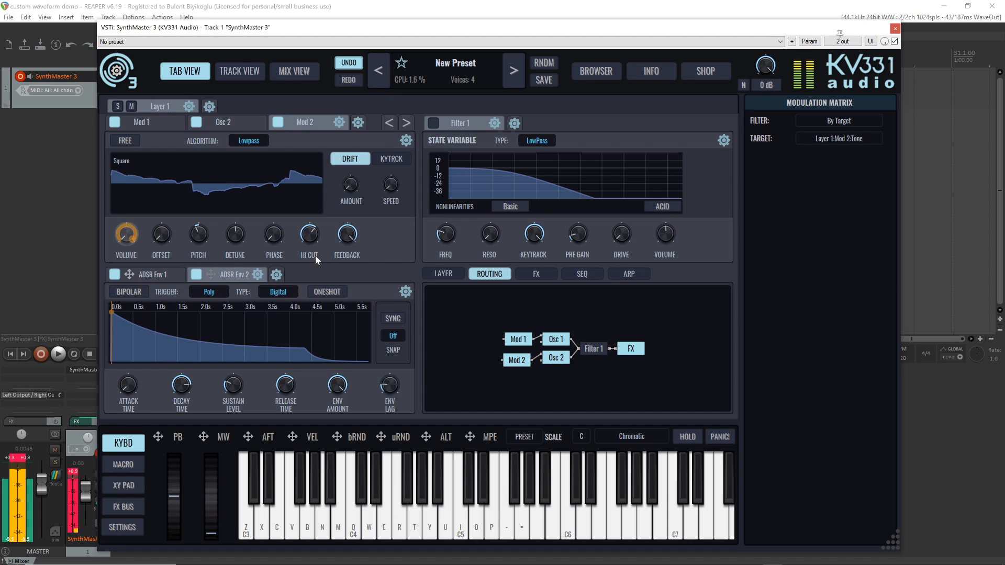
Compare Mod 1 with Mod 2, set Mod 1's waveform to Sawtooth and reduce its hi cut
left_click(157, 124)
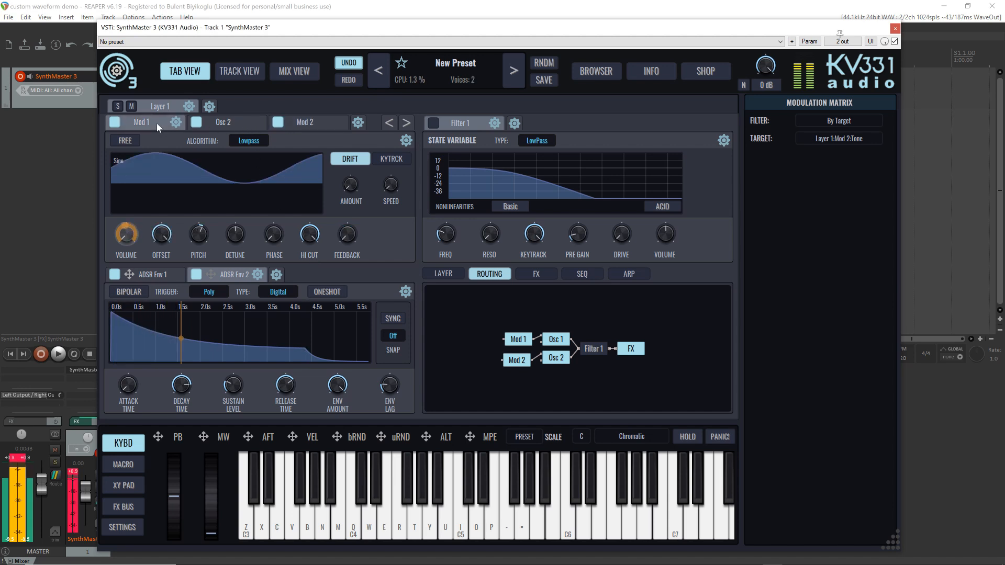
left_click(248, 124)
left_click(314, 125)
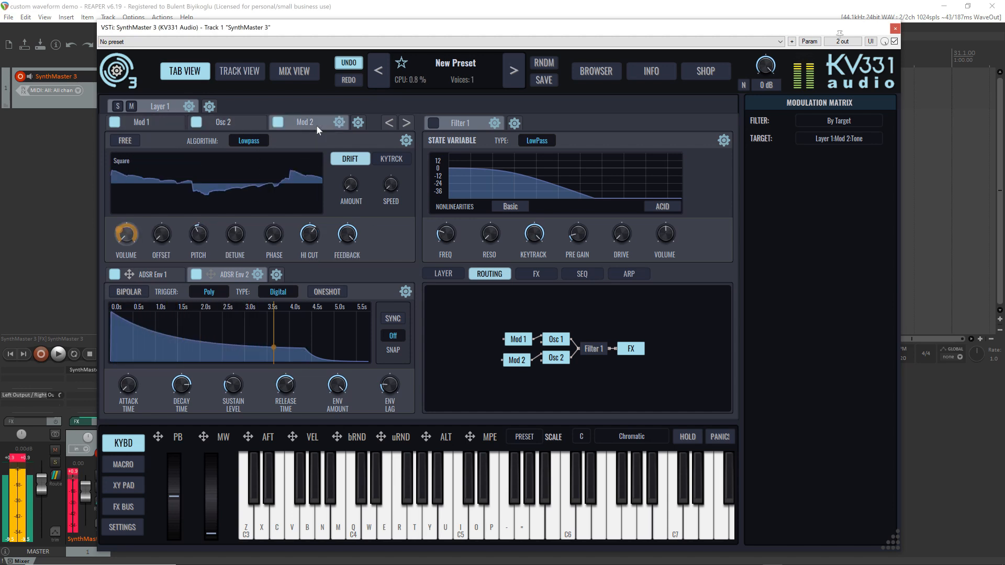
left_click(155, 123)
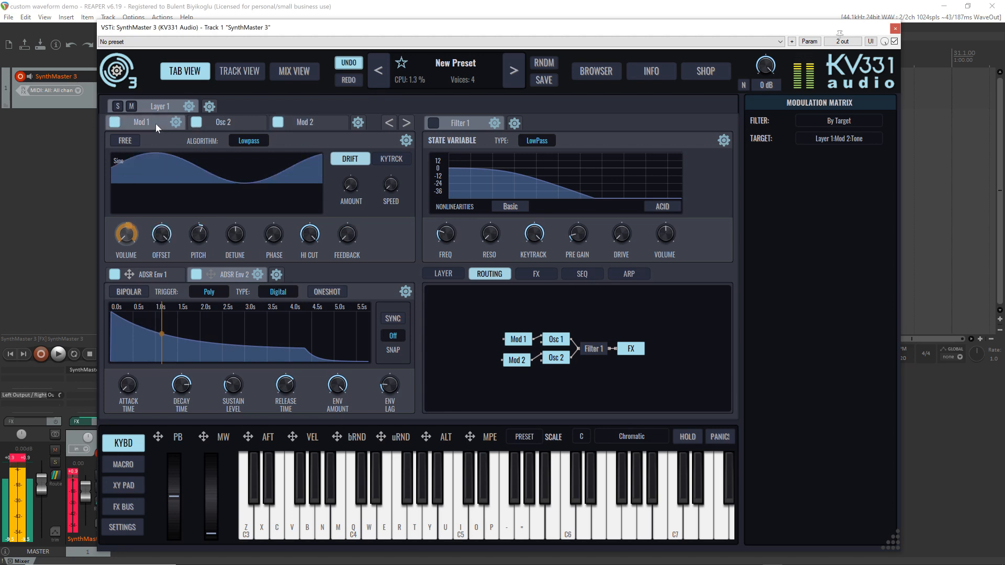
scroll(171, 168, "down", 3)
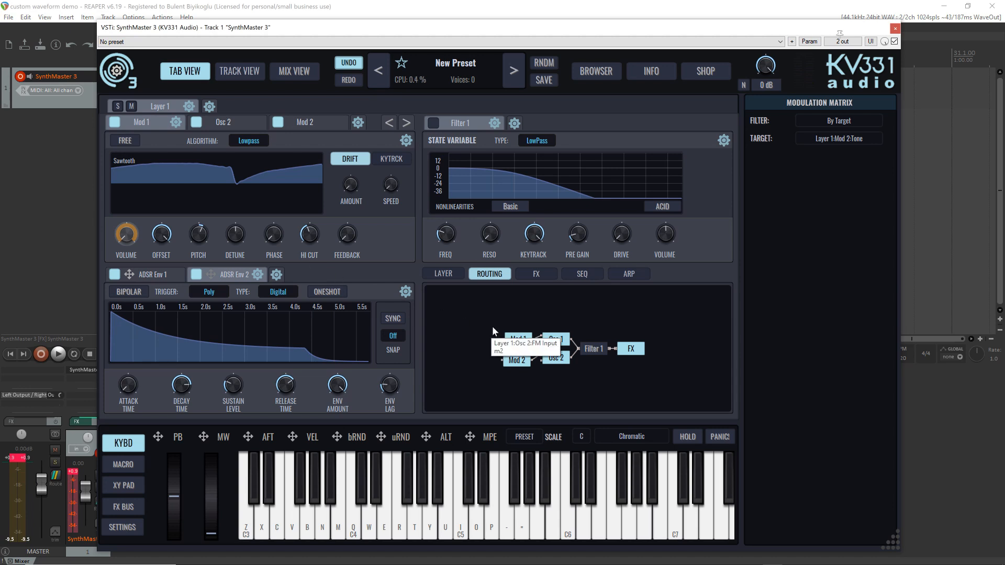
Turn off Osc 2 and Mod 2, and reroute Mod 1 from Osc 1's FM input to its AM input
left_click(557, 359)
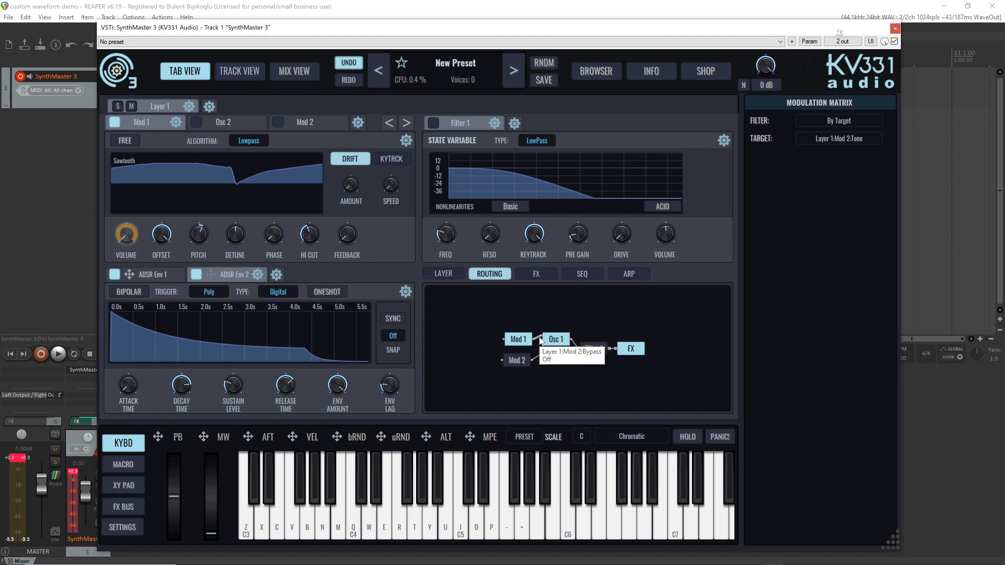
left_click(538, 338)
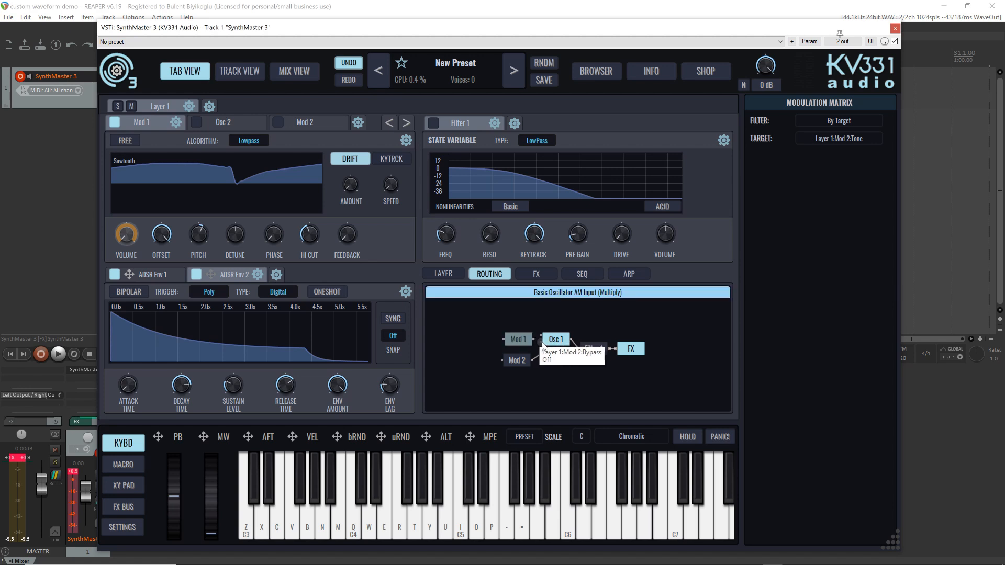
left_click_drag(533, 339, 534, 339)
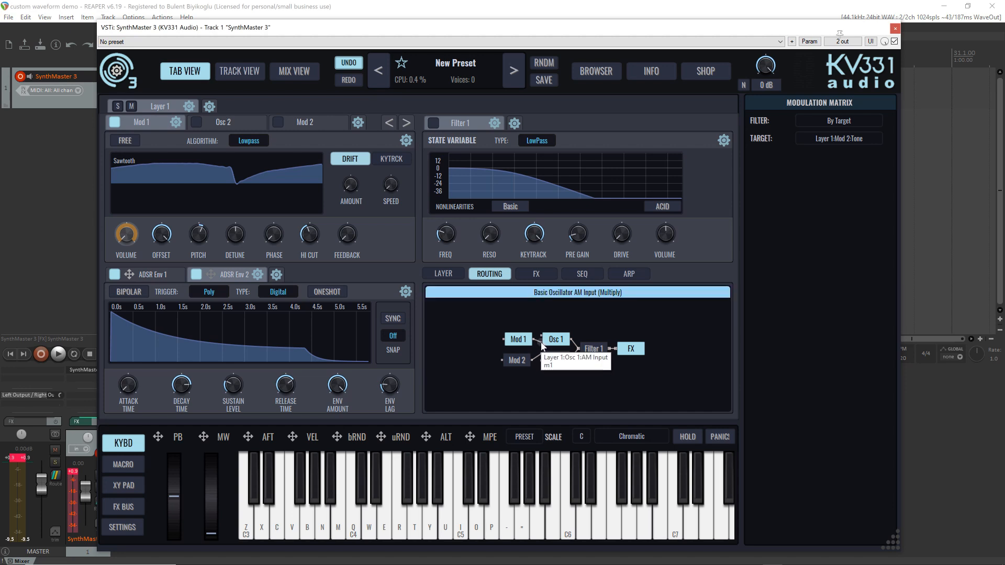
Set the AM type of Osc 1's AM input to Multiply and audition it with notes
right_click(542, 346)
mouse_move(568, 366)
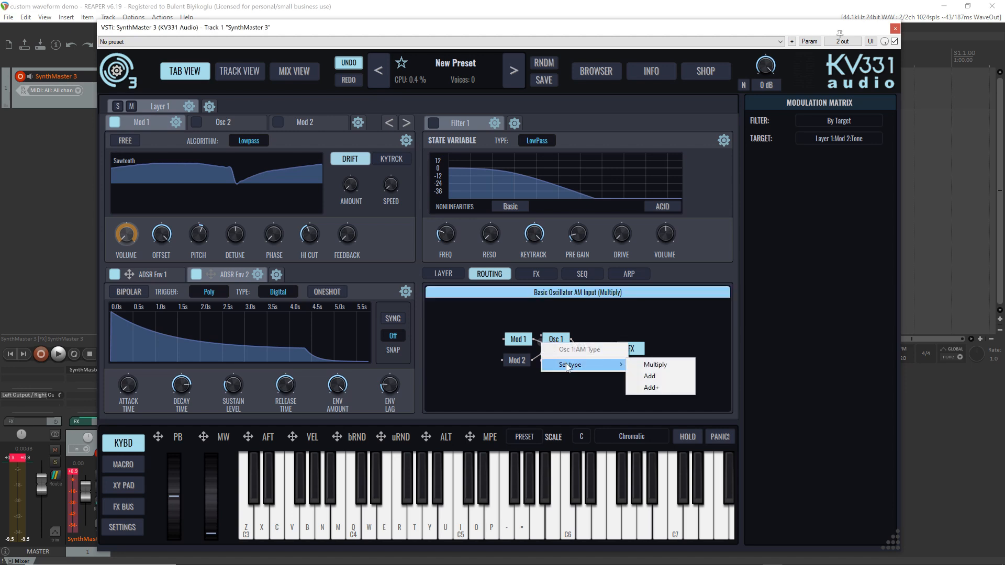
left_click(656, 365)
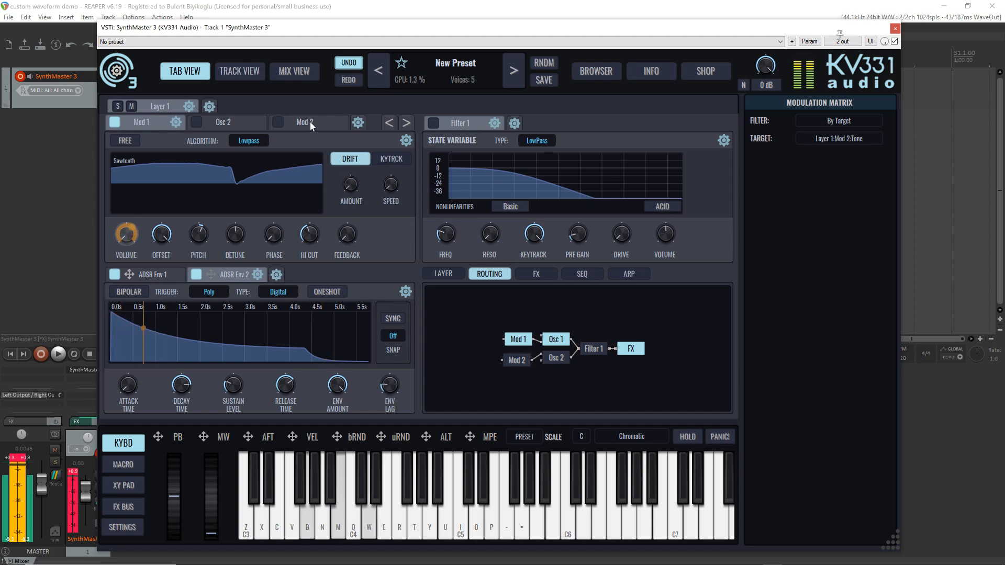
Compare Mod 2 with Mod 1, vary Mod 1's pitch and audition the amplitude modulation
left_click(278, 123)
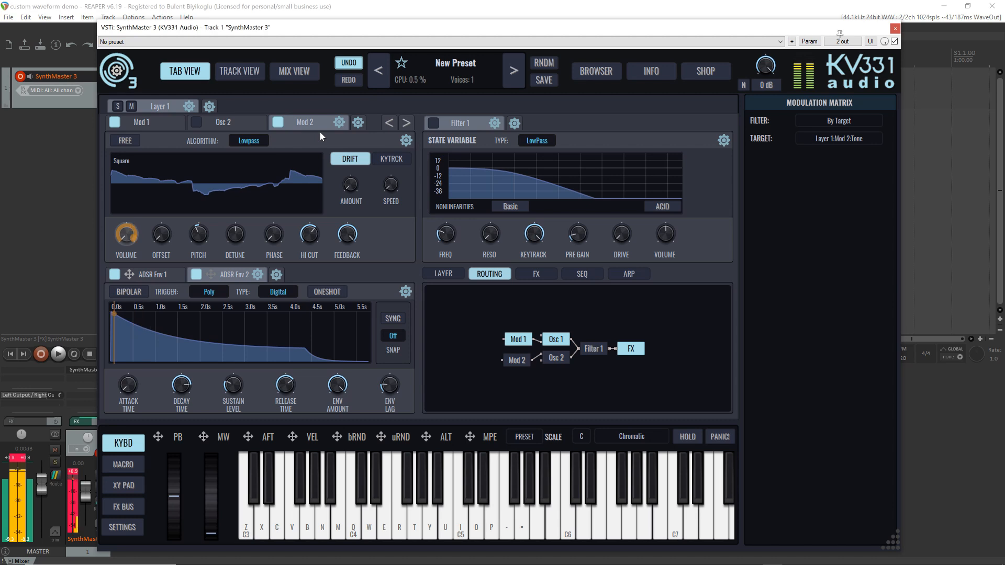
left_click(160, 123)
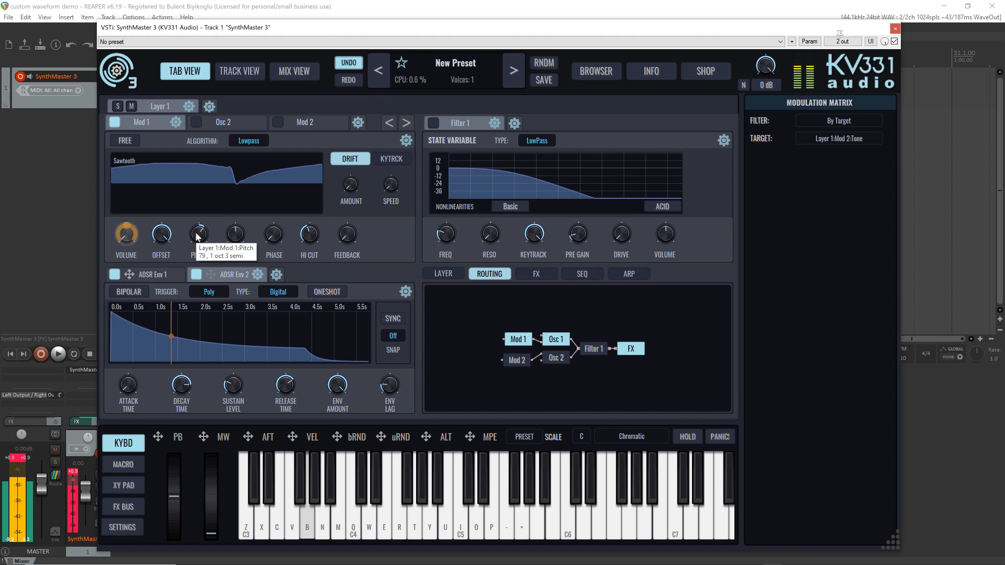
scroll(198, 234, "down", 2)
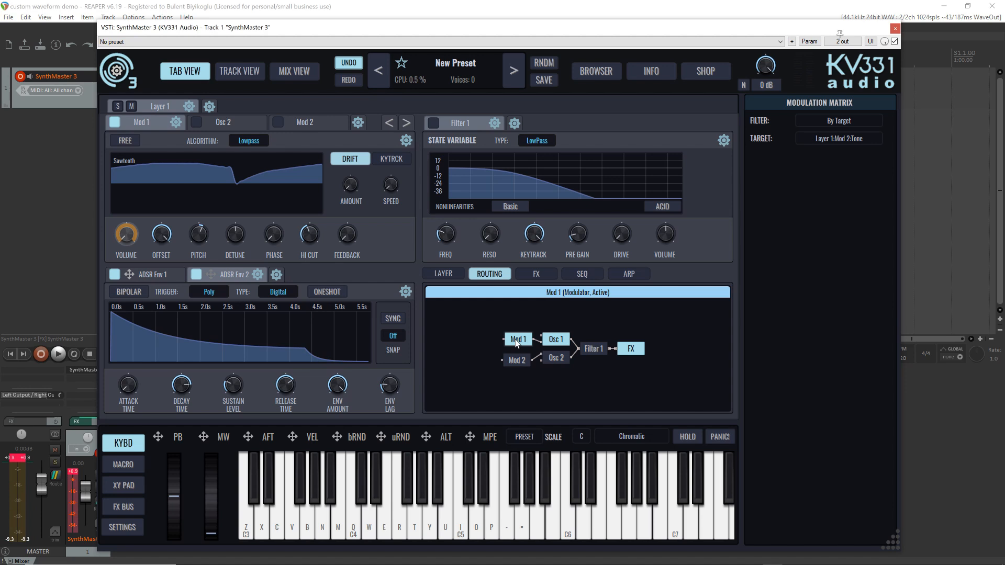
key("b")
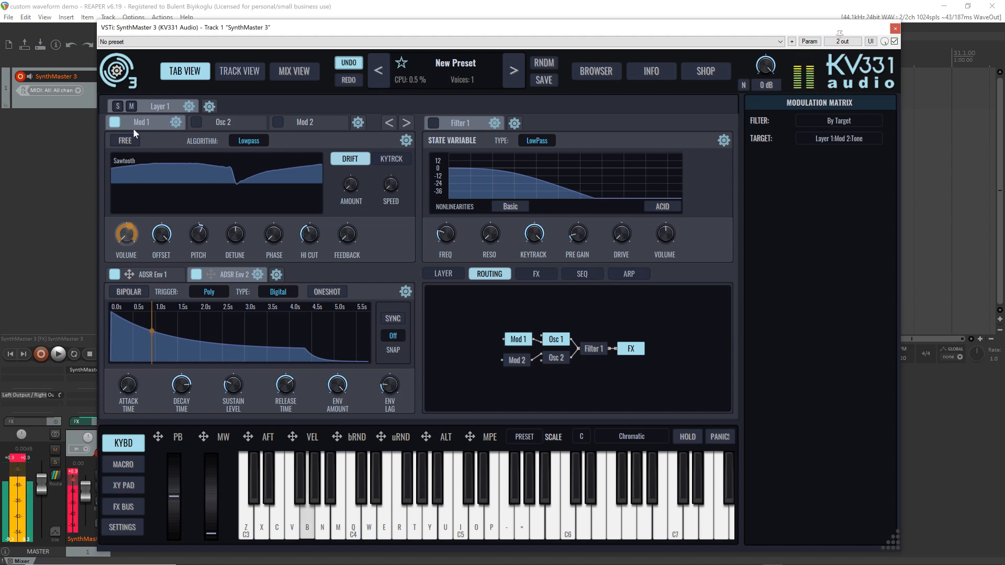
Step Osc 1's waveform through Sawtooth and Square and back to Sine while auditioning low notes
left_click(389, 123)
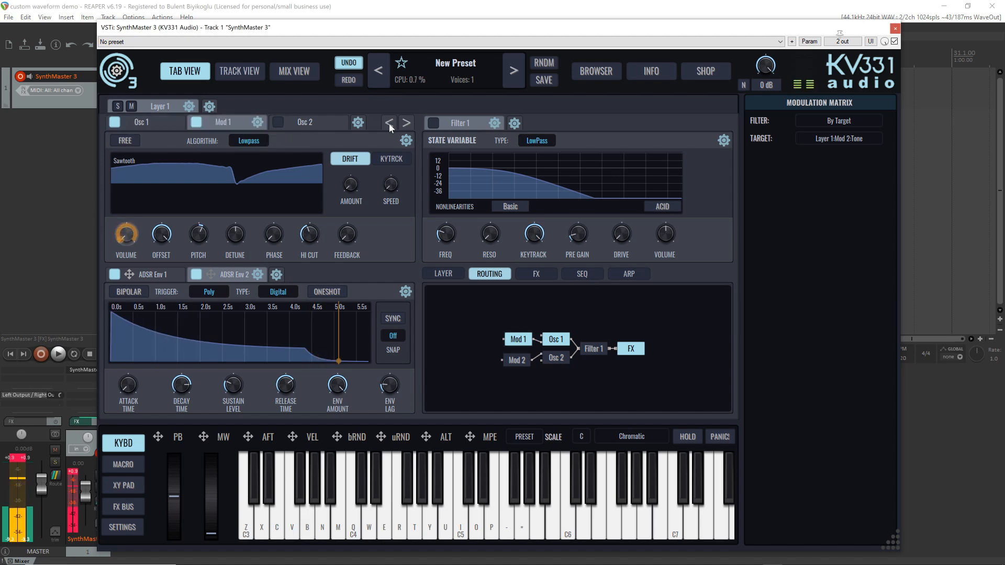
left_click(124, 120)
key("b")
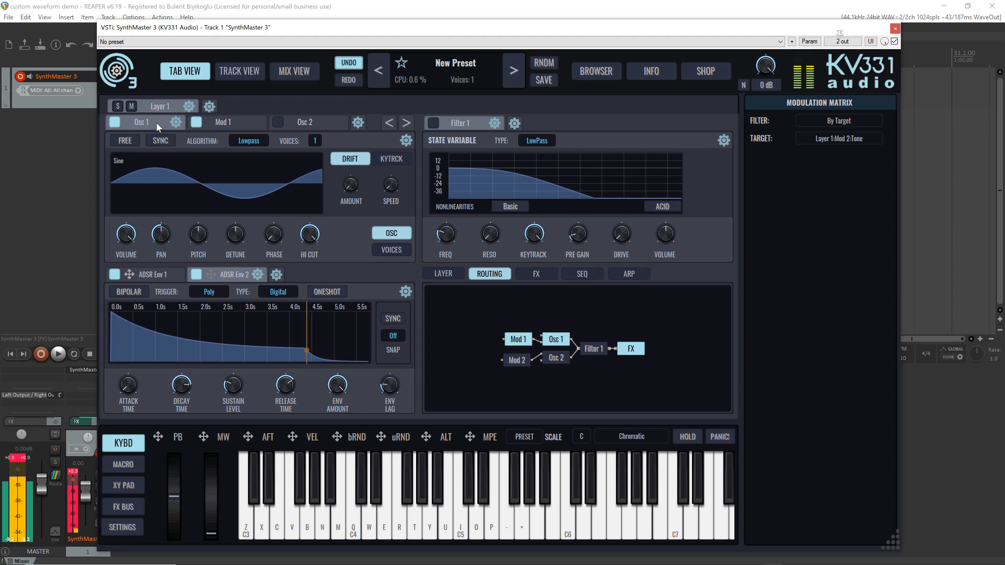
key("z")
scroll(152, 171, "down", 1)
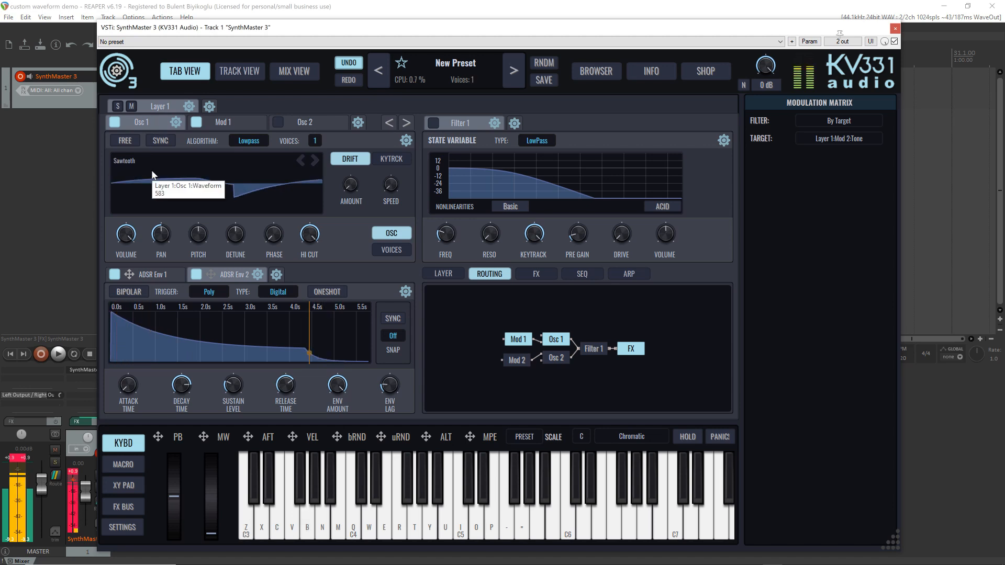
key("z")
scroll(153, 174, "down", 1)
key("z")
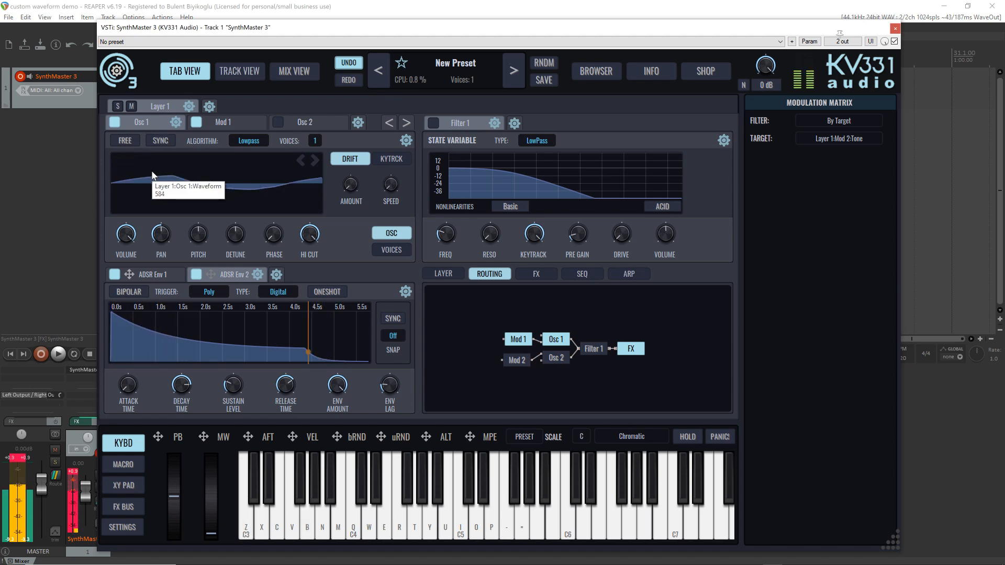
scroll(153, 174, "down", 1)
key("z")
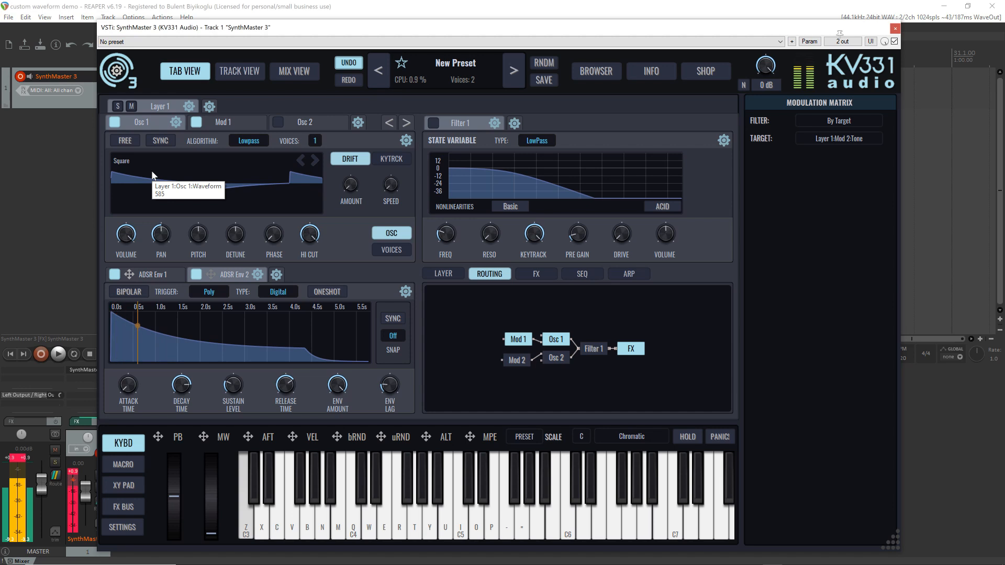
key("z")
scroll(151, 174, "down", 1)
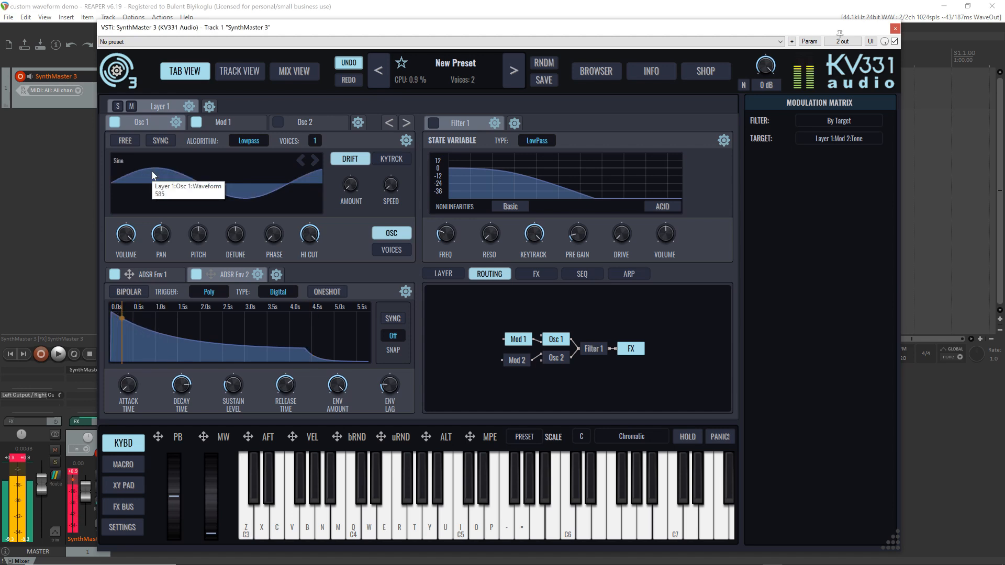
Reset the synth to the Init Preset and reposition Osc 1 in the routing view in line with Filter 1
left_click(442, 63)
left_click(444, 64)
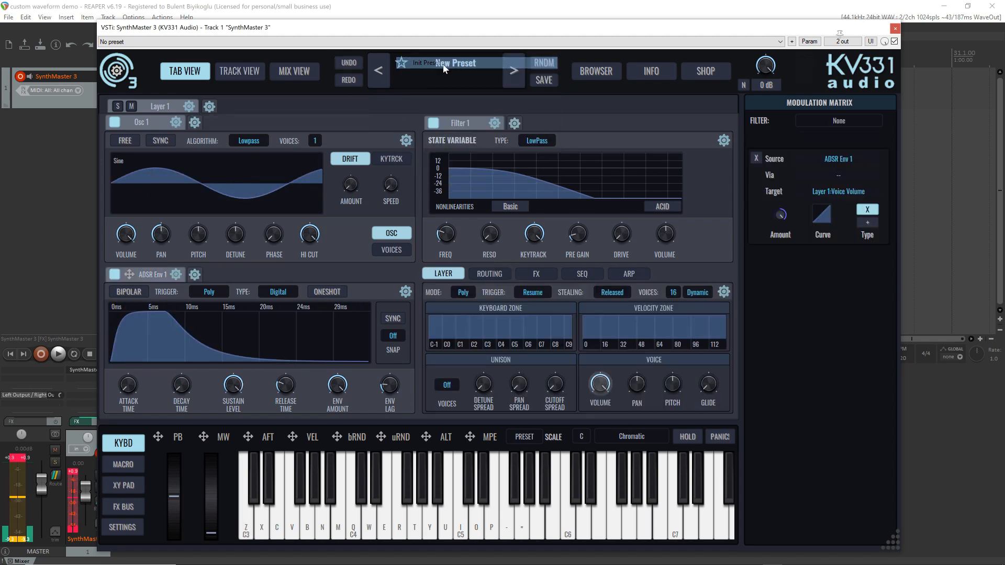
left_click(489, 274)
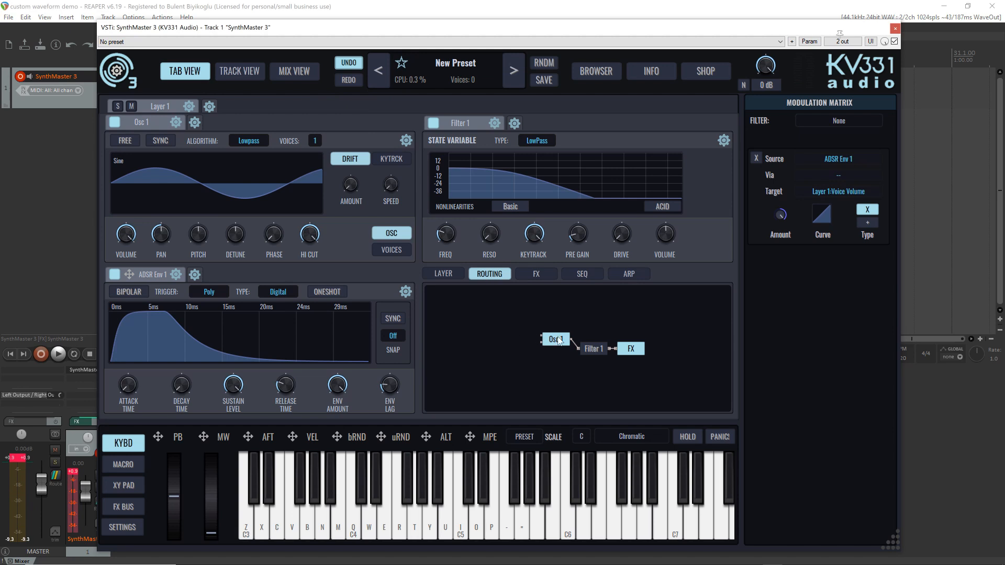
left_click_drag(559, 340, 549, 348)
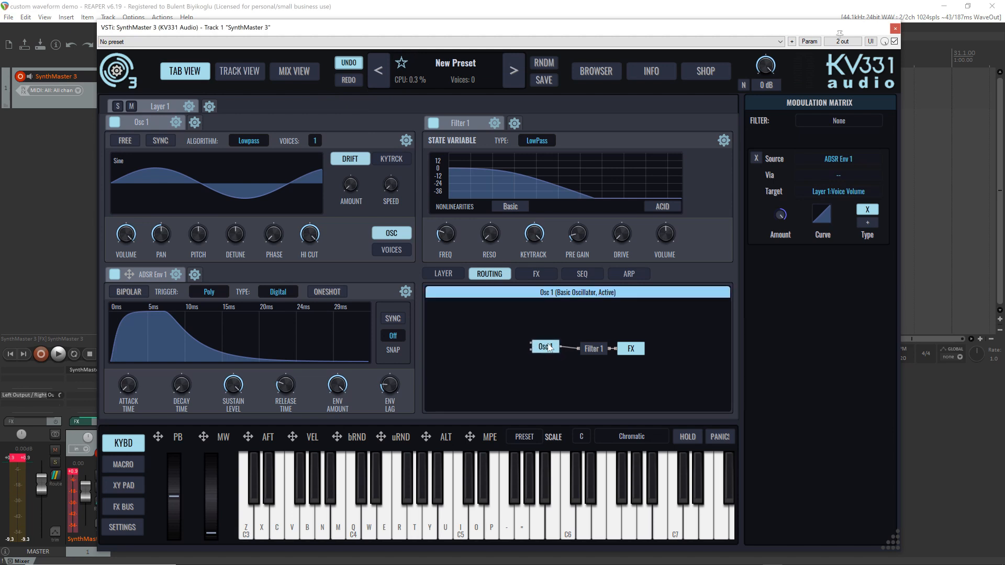
Add a new modulator, Mod 1, and connect it to Osc 1's AM input in the routing view
left_click(195, 122)
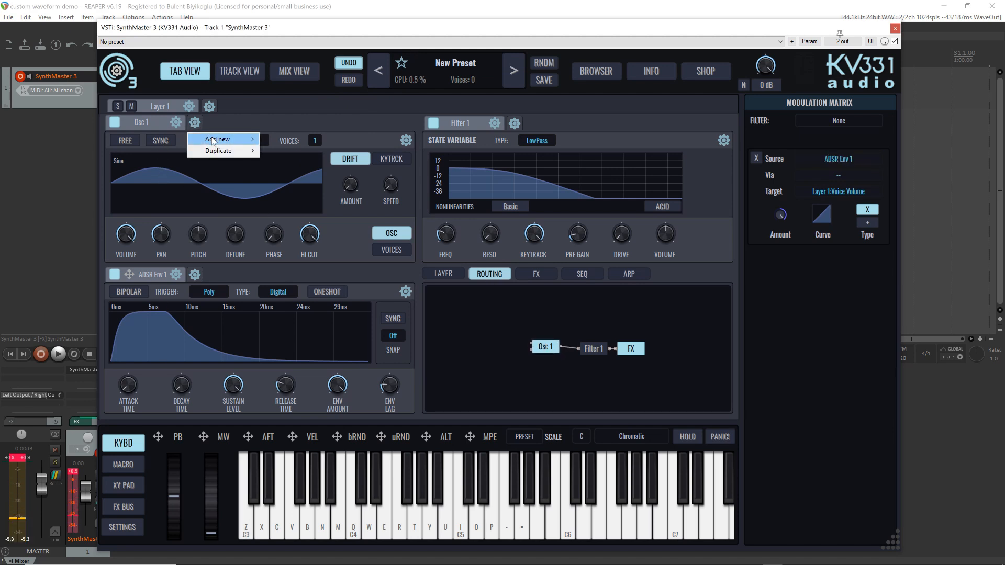
mouse_move(214, 140)
left_click(296, 201)
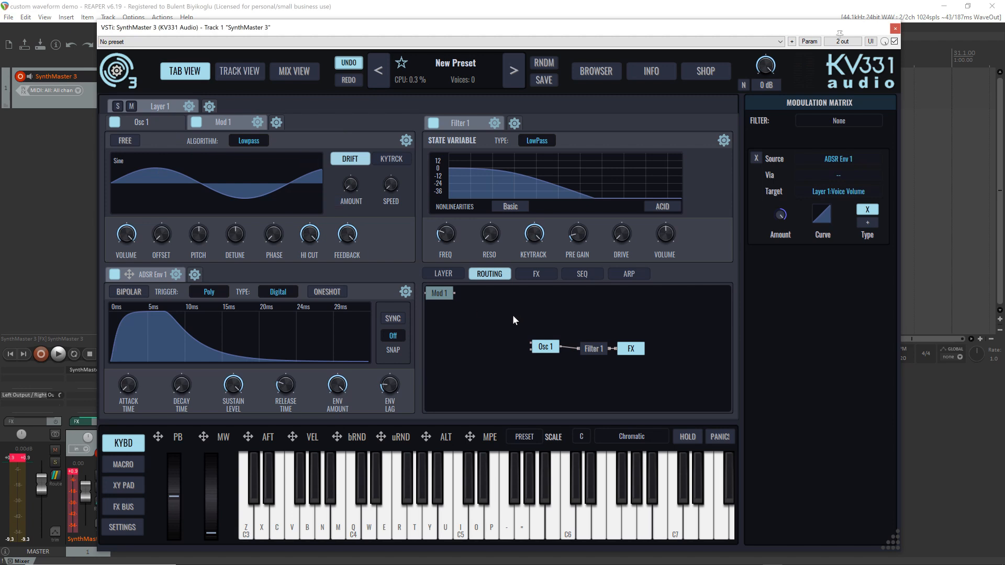
left_click_drag(439, 293, 506, 344)
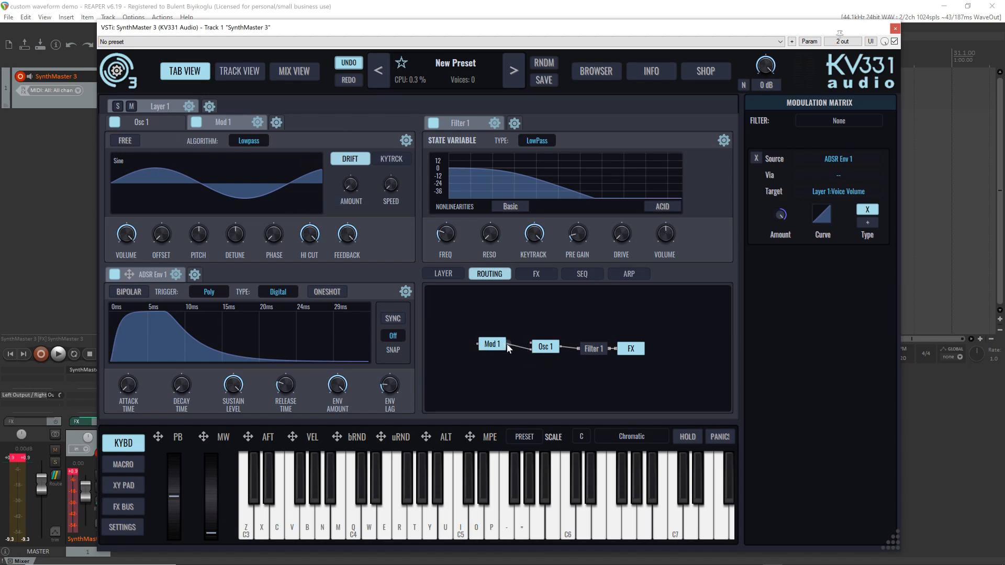
Audition low notes with Mod 1 active, bypassed and active again
key("z")
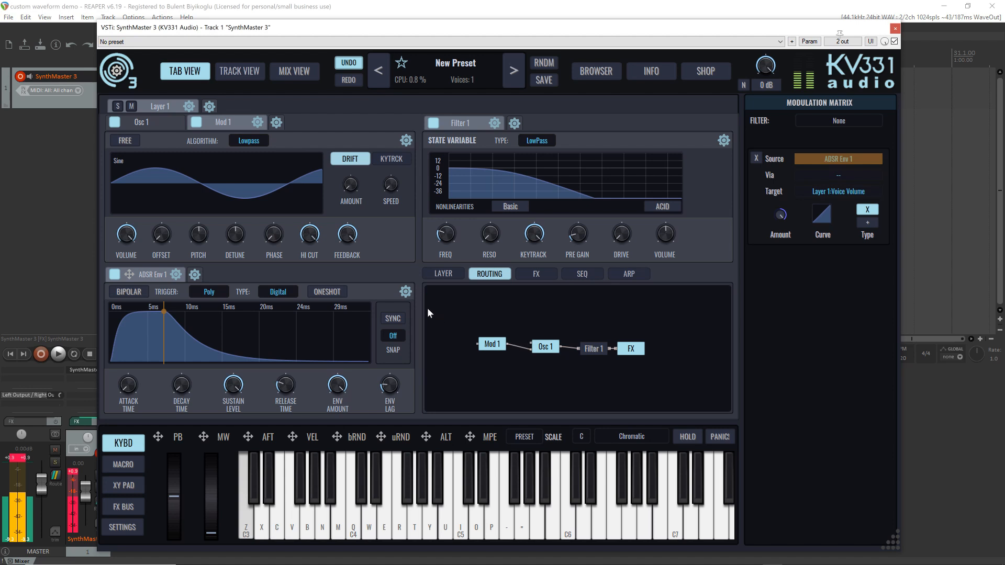
left_click(494, 346)
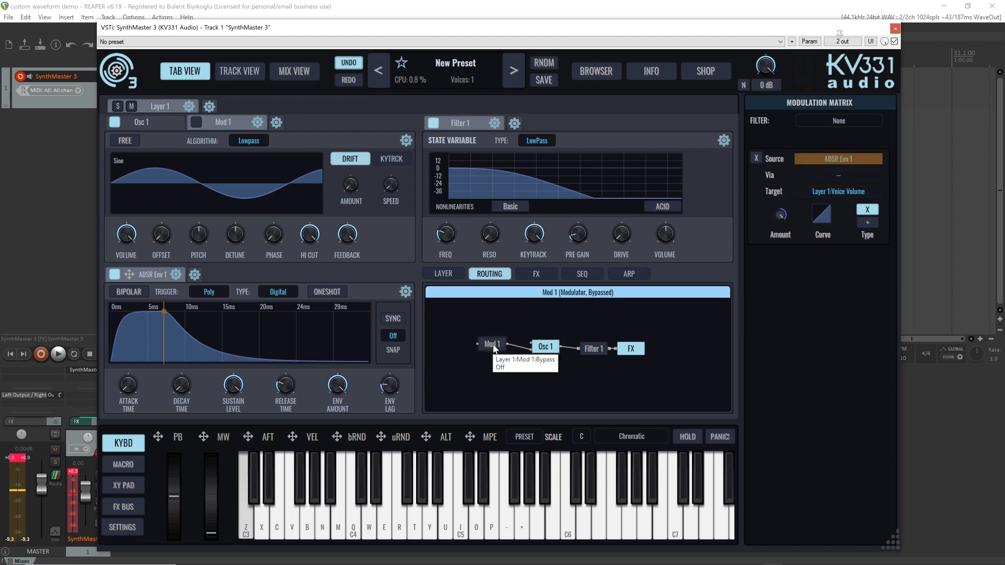
key("z")
key("z")
left_click(494, 346)
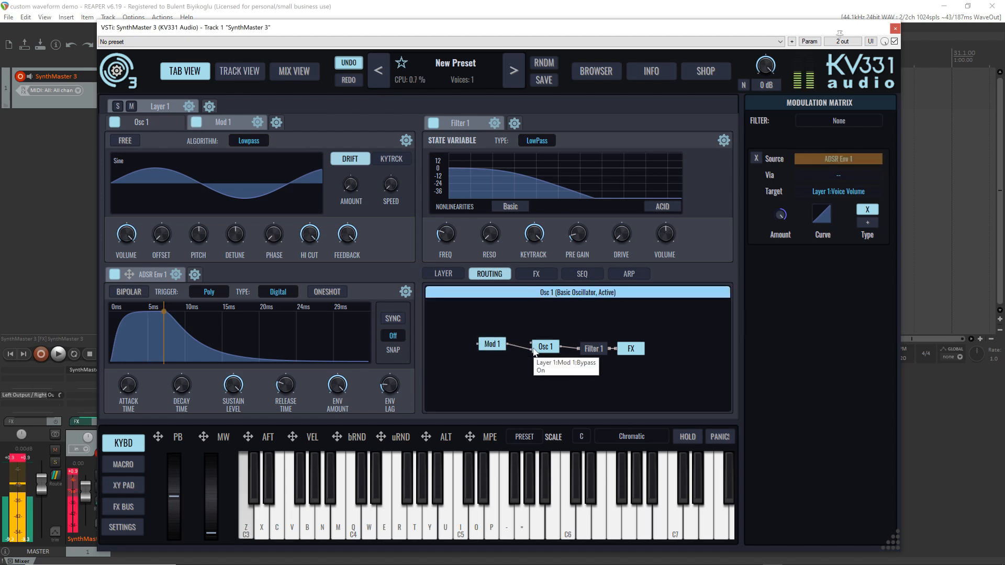
Set the AM type of Osc 1's AM input to Multiply and audition it with repeated C3 notes
right_click(532, 349)
mouse_move(576, 372)
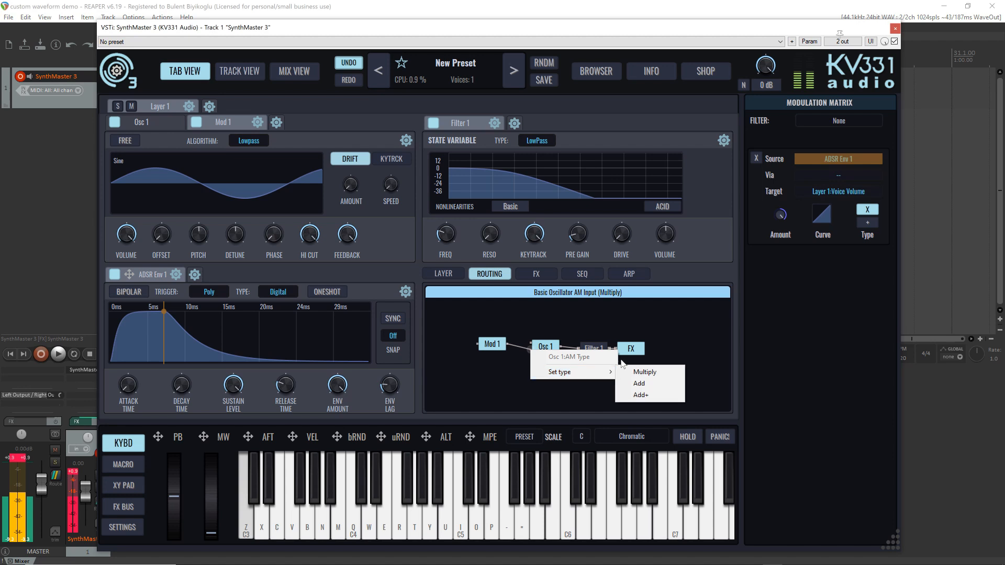
left_click(645, 372)
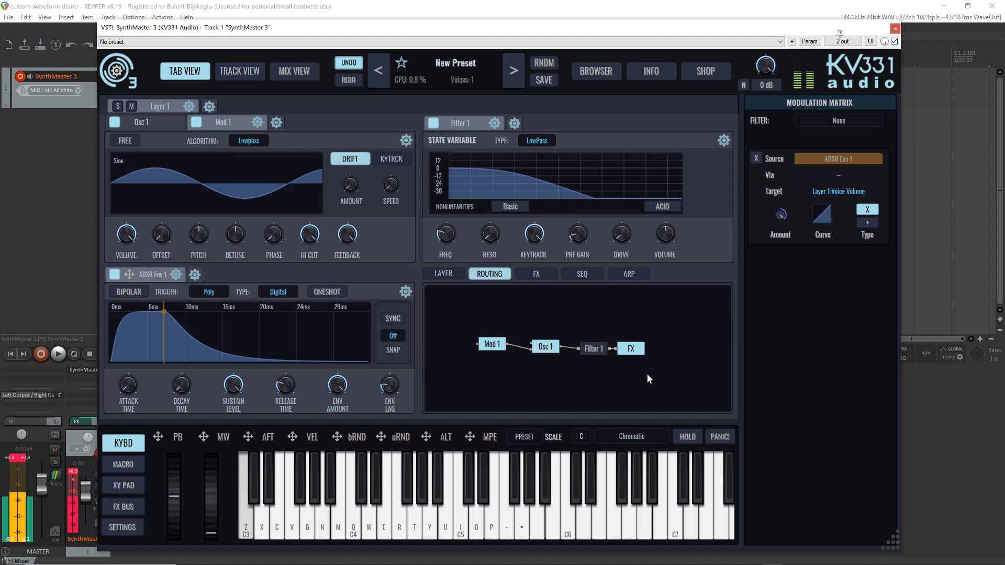
key("z")
key("z")
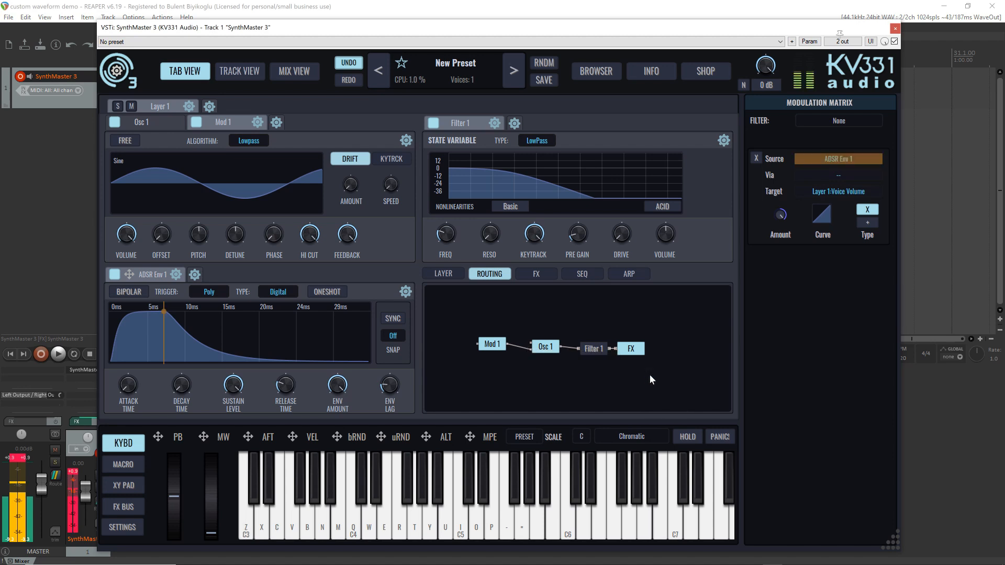
key("z")
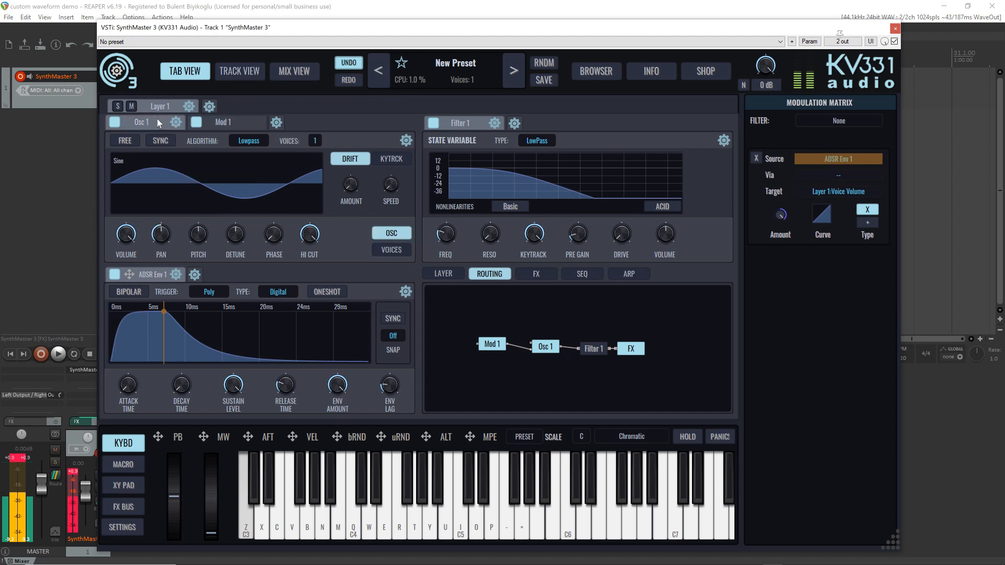
key("z")
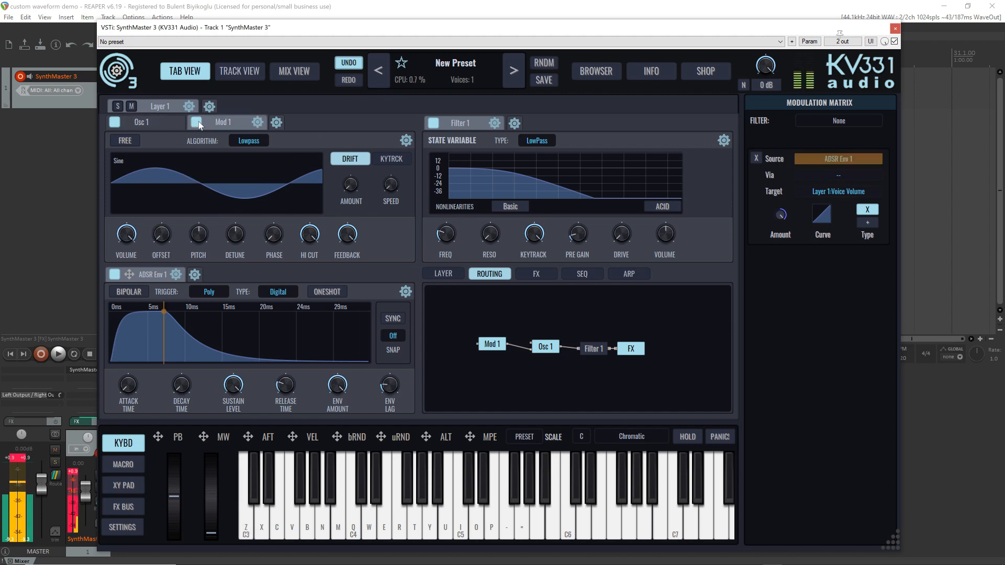
Raise Mod 1's DC offset to 1.00 and increase its pitch while auditioning notes
left_click_drag(161, 233, 187, 135)
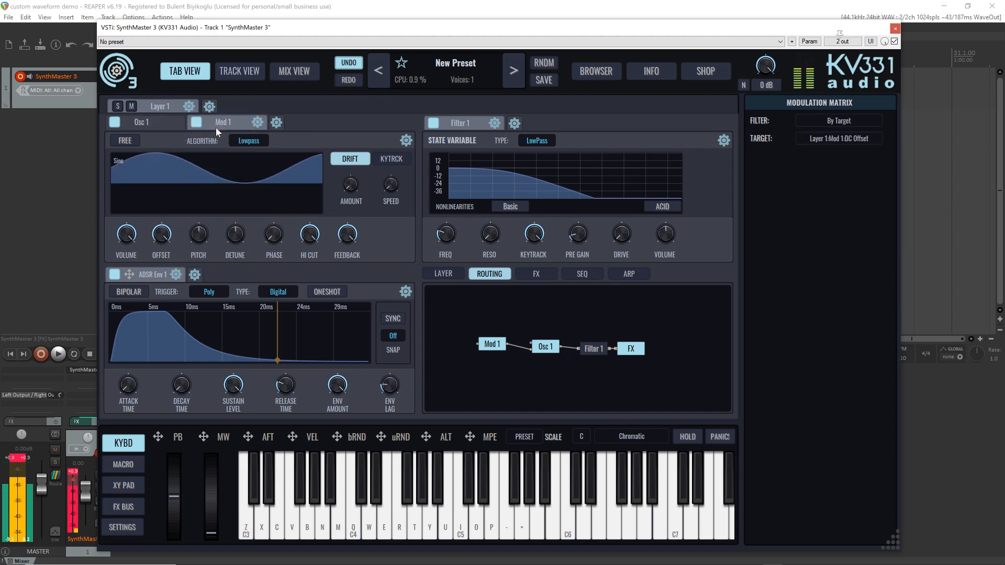
key("z")
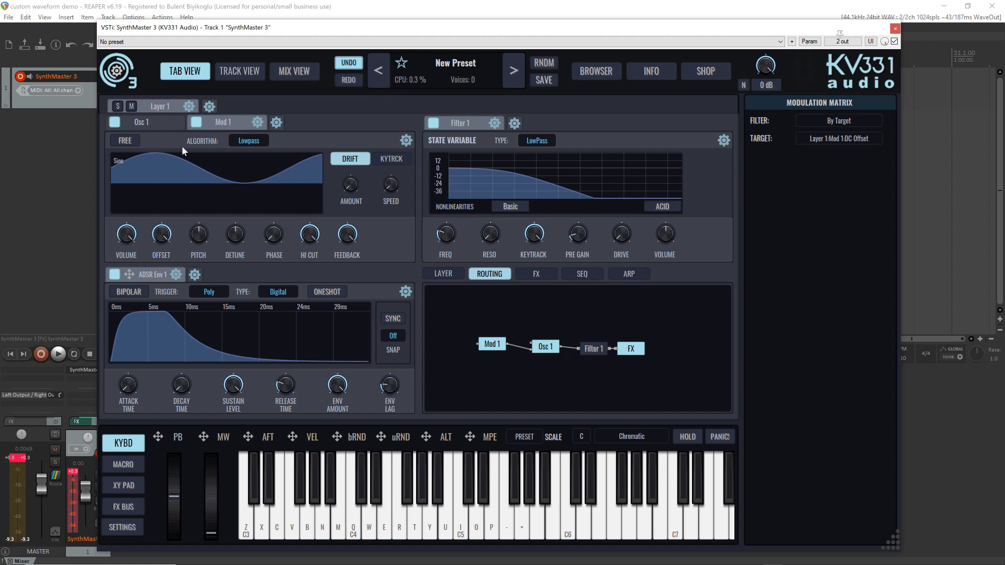
key("q")
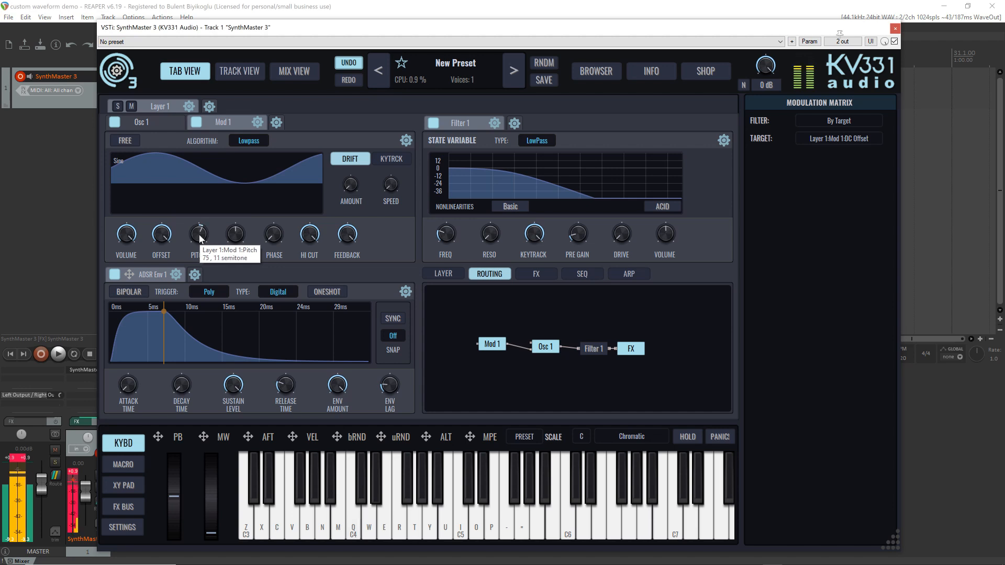
key("b")
key("v")
key("z")
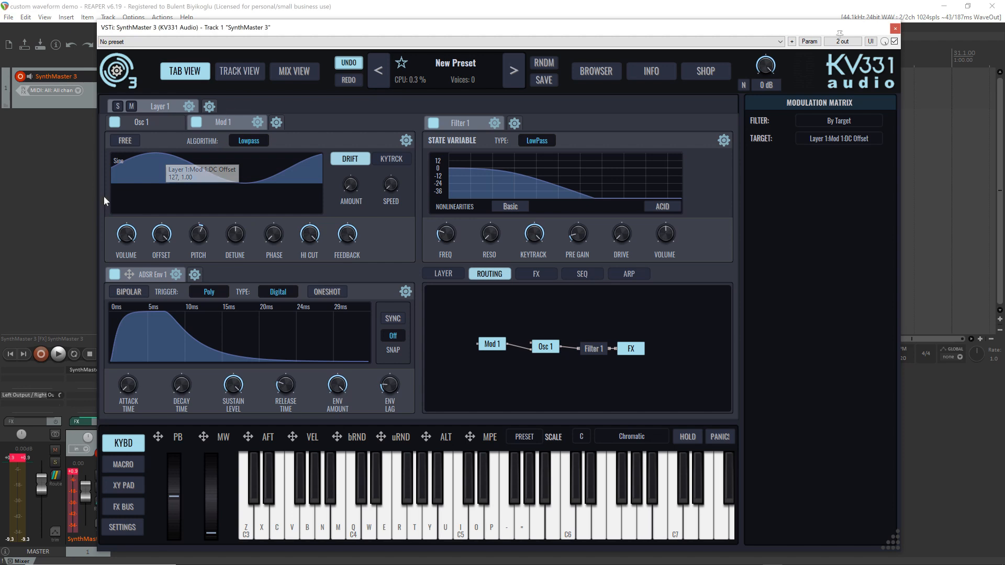
Load the factory Female Solo vocal sample BusraAA as Mod 1's waveform
left_click(145, 165)
mouse_move(166, 245)
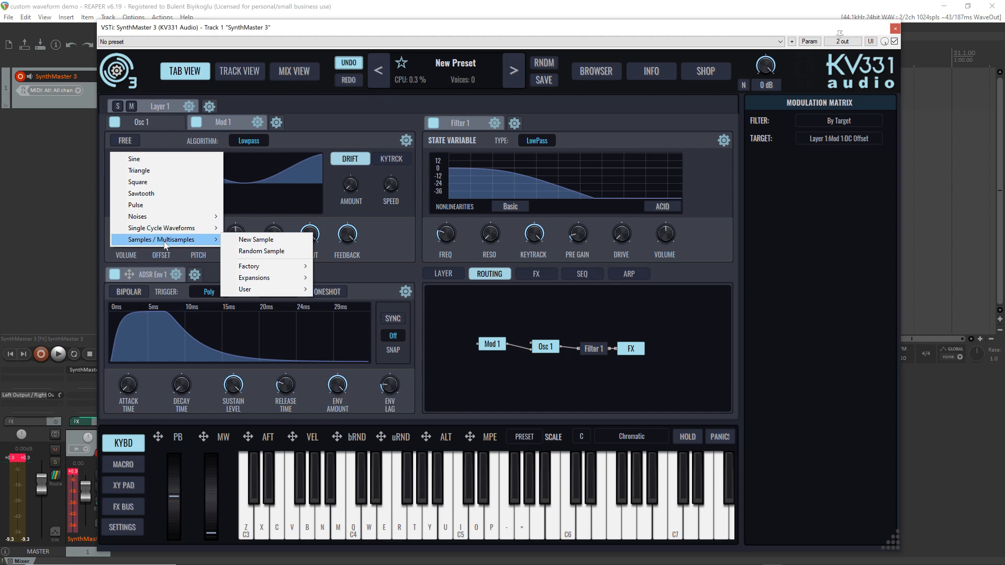
mouse_move(260, 266)
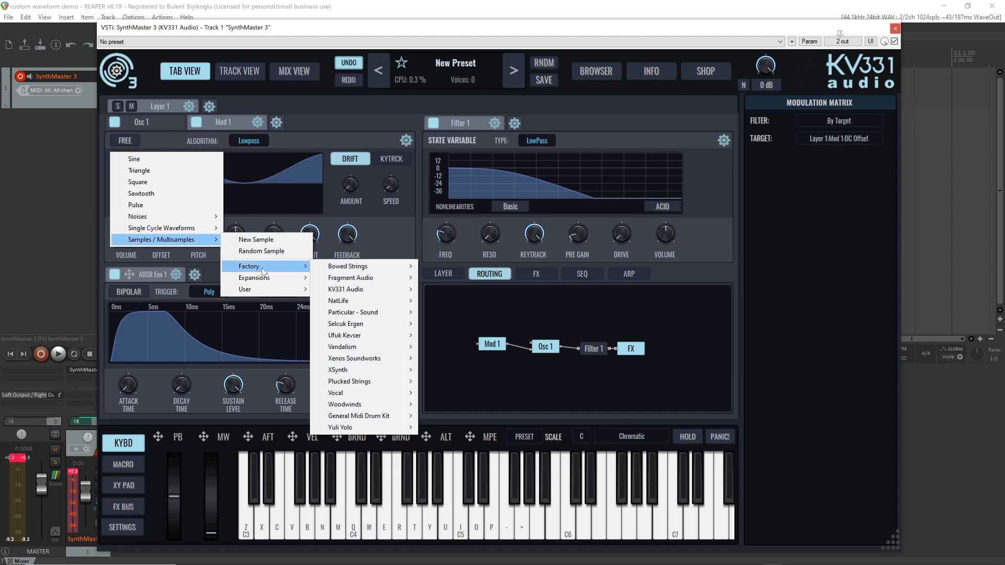
mouse_move(410, 398)
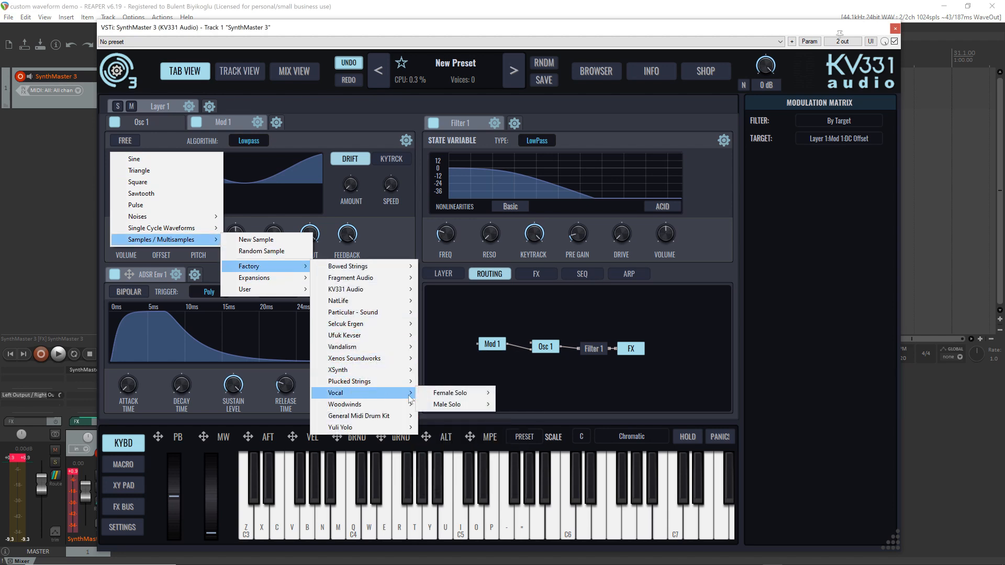
mouse_move(454, 394)
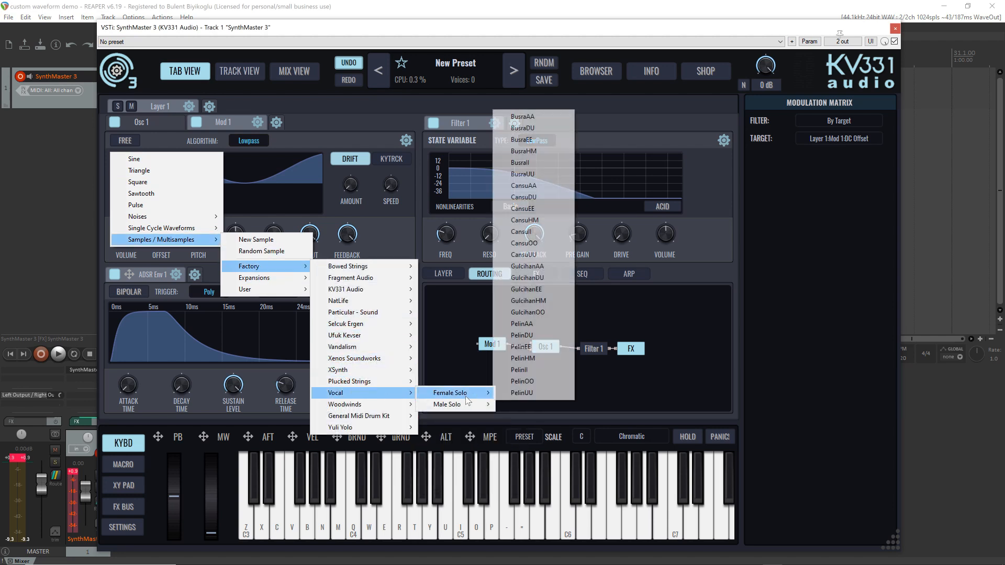
left_click(552, 118)
Audition Osc 1 modulated by the vocal sample with notes across the keyboard
key("z")
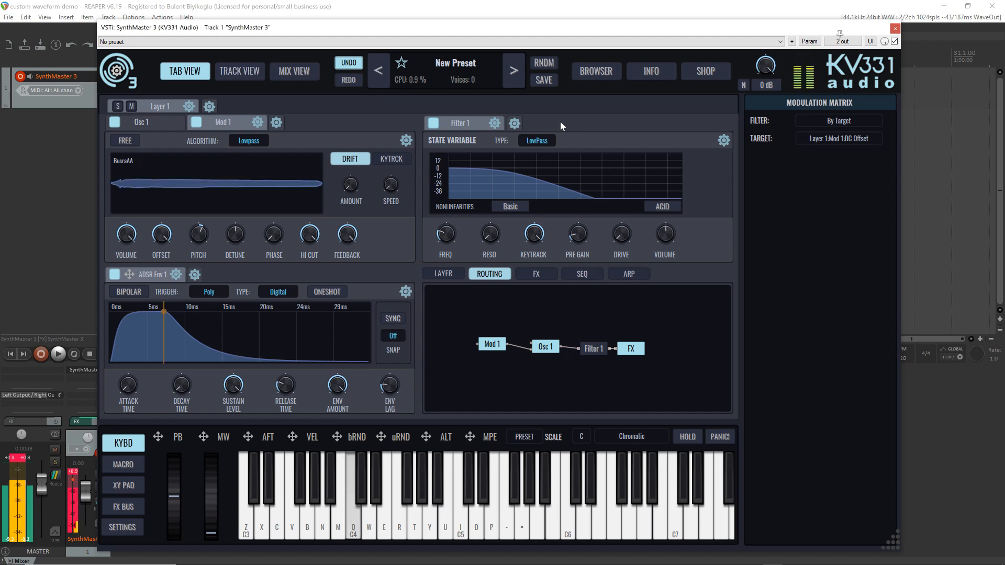
key("i")
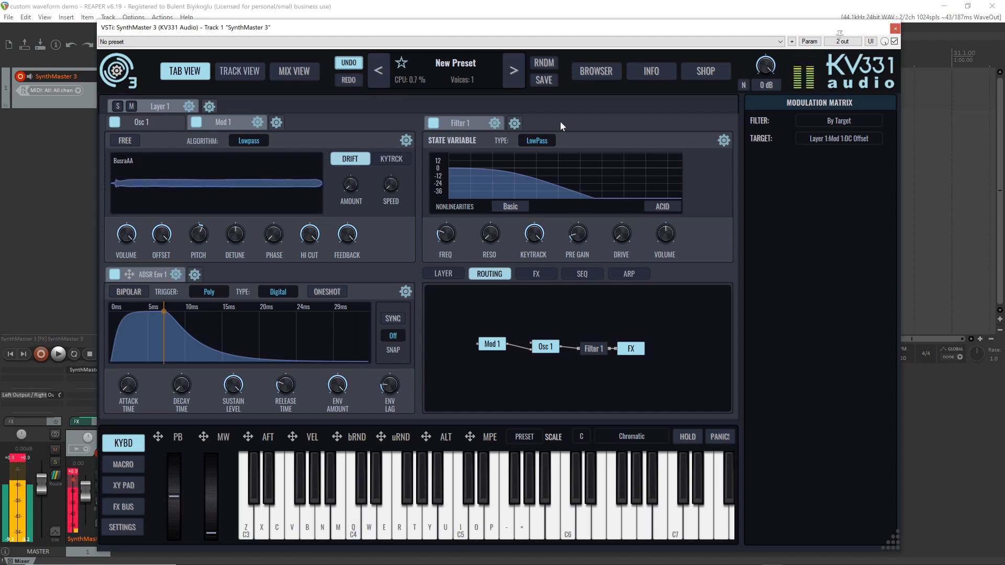
key("i")
key("u")
key("y")
key("t")
key("r")
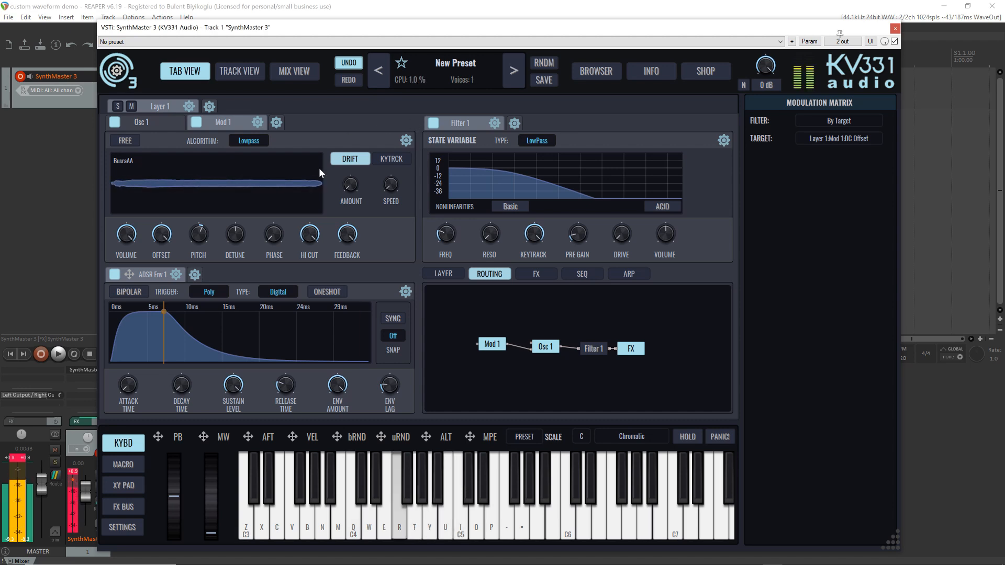
Audition the BusraAA amplitude modulation of Osc 1 with G4, C5, a run from G3 to C4, repeated C4 notes and D3
key("t")
mouse_move(296, 167)
key("i")
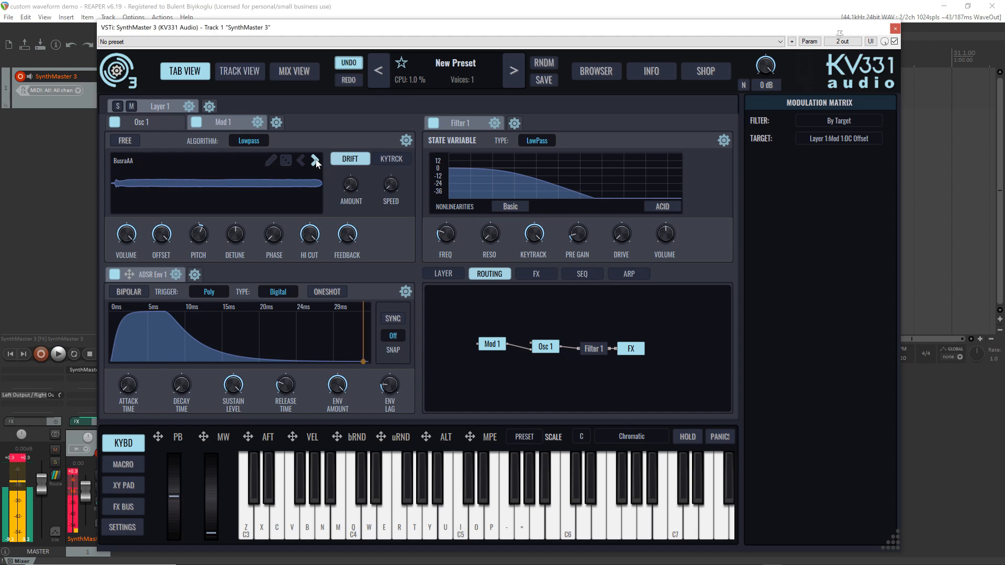
key("b")
key("n")
key("m")
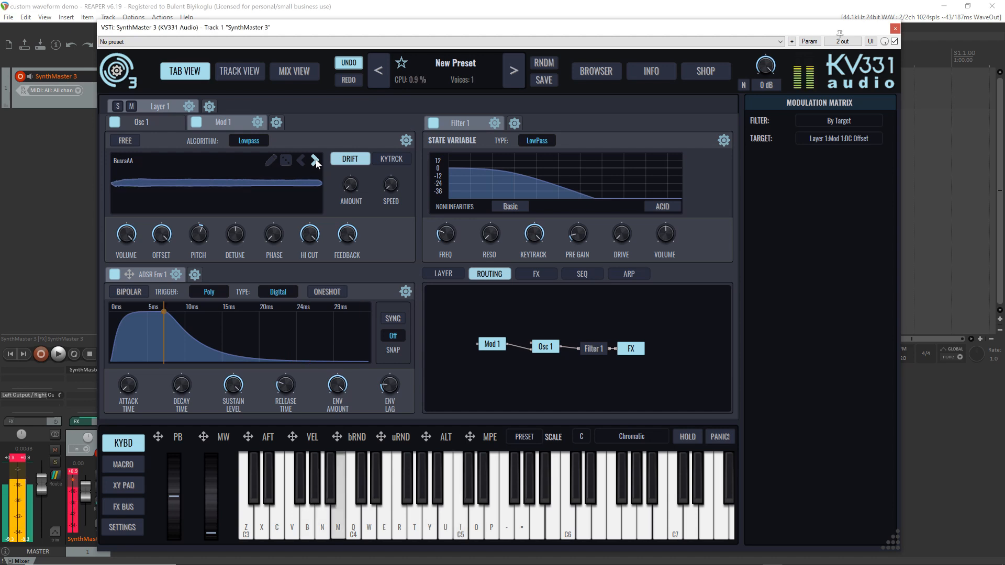
key("q")
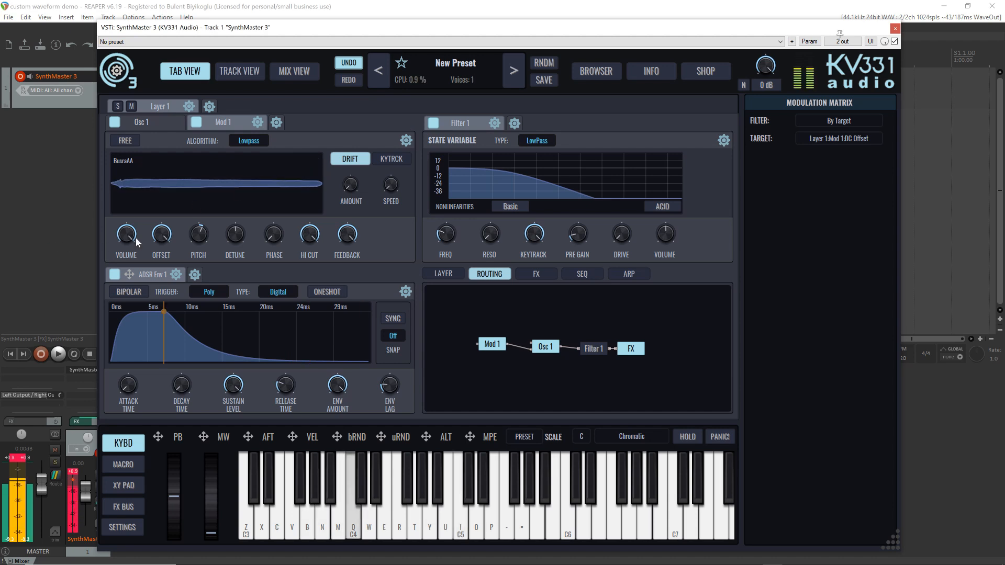
mouse_move(136, 238)
key("q")
key("q")
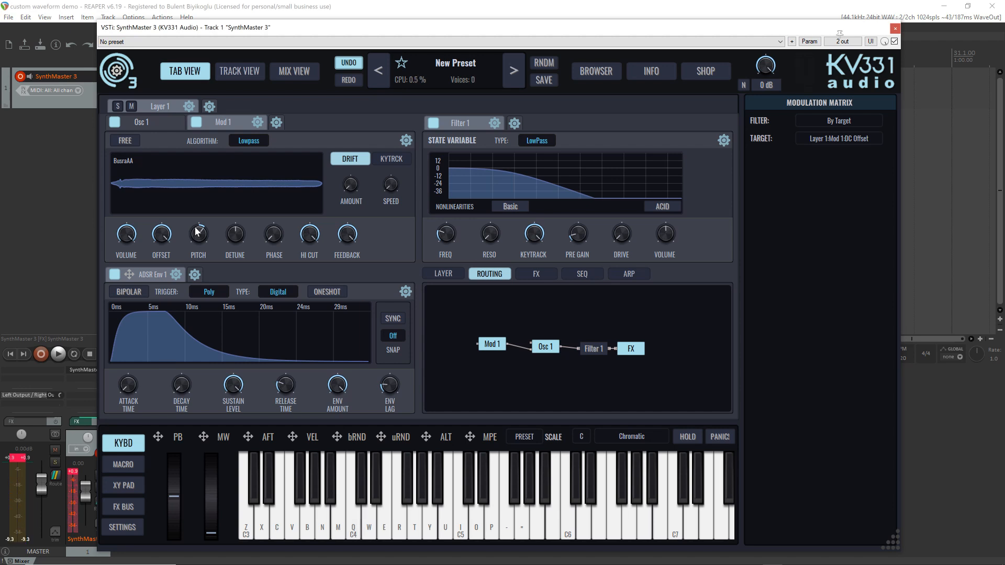
key("x")
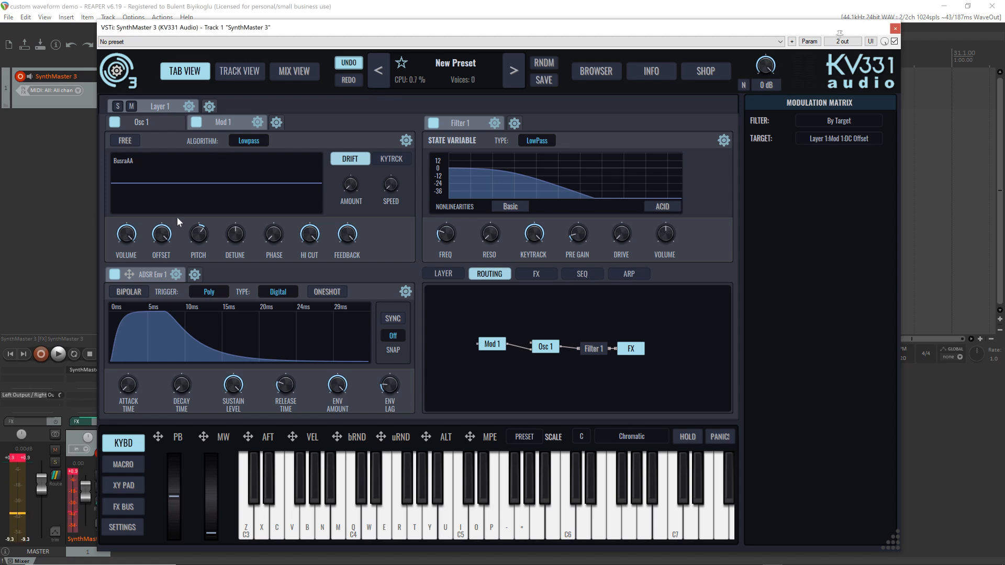
key("q")
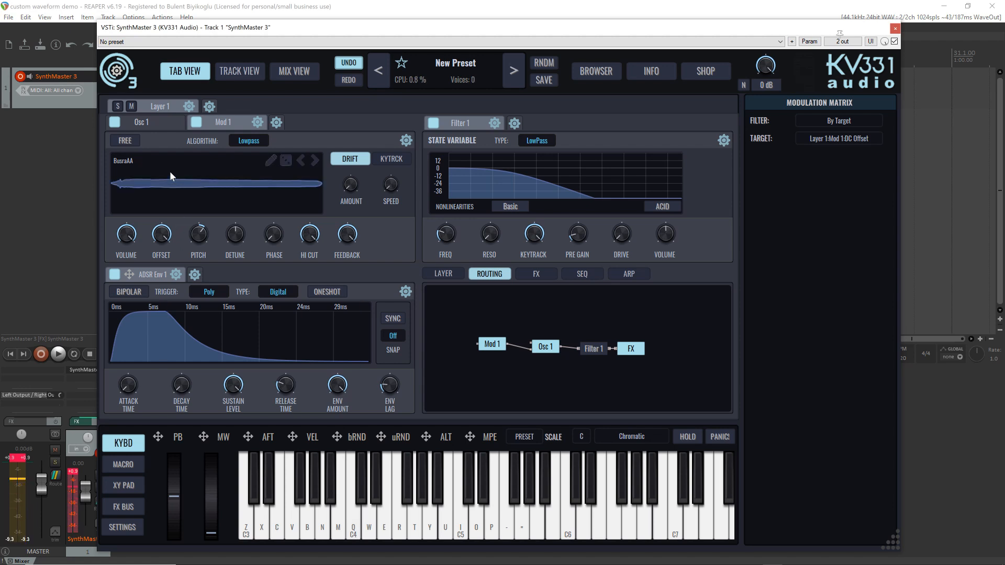
Change Osc 1's waveform to Sawtooth while holding C4, and audition it with G3 and C4 notes
left_click(148, 126)
key("q")
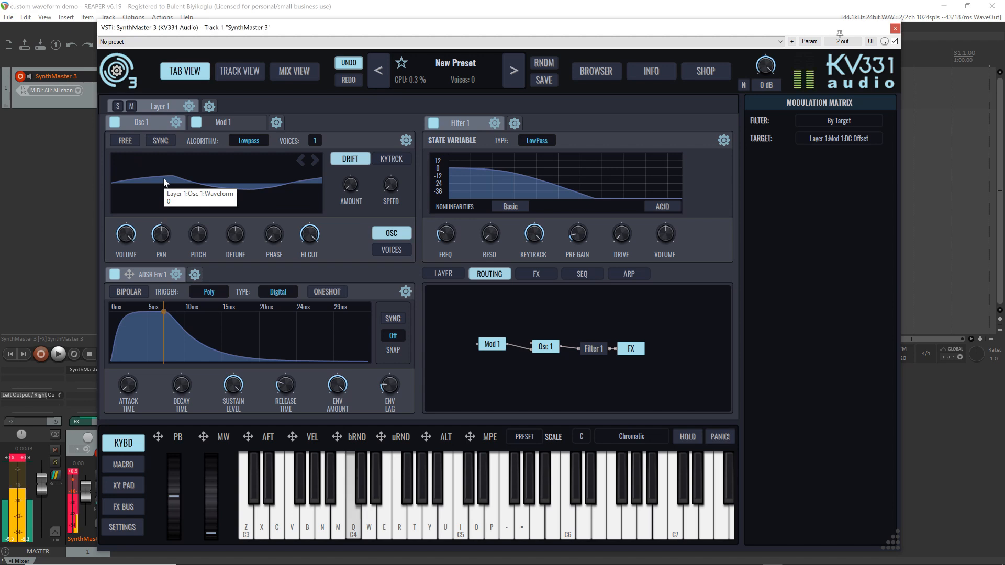
scroll(164, 183, "up", 5)
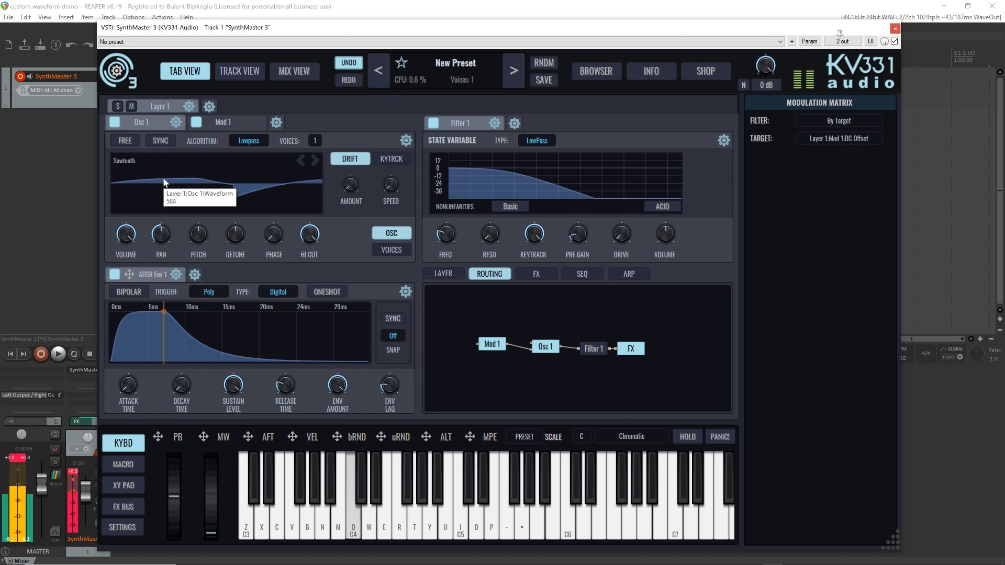
key("b")
key("q")
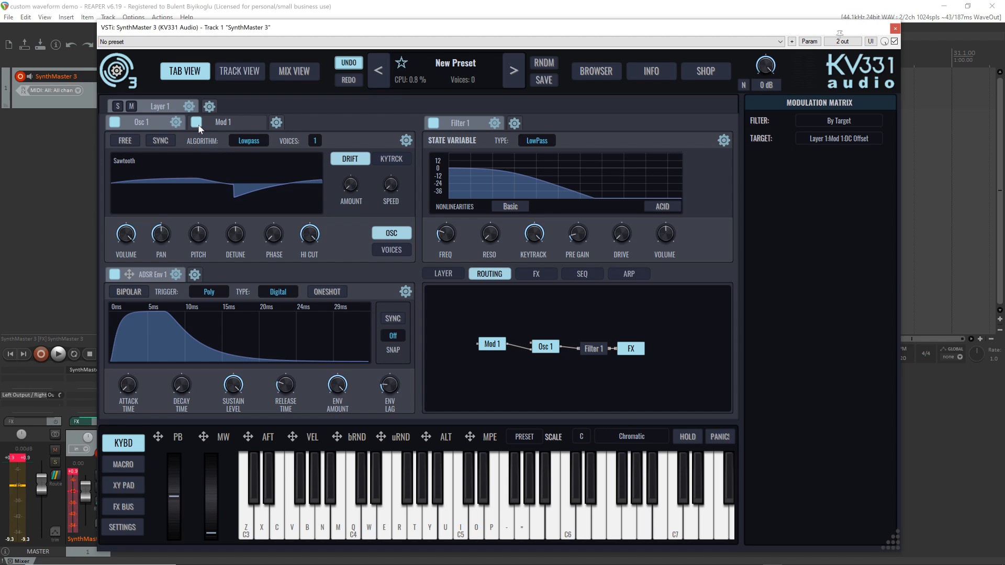
Show Mod 1's settings again
left_click(220, 123)
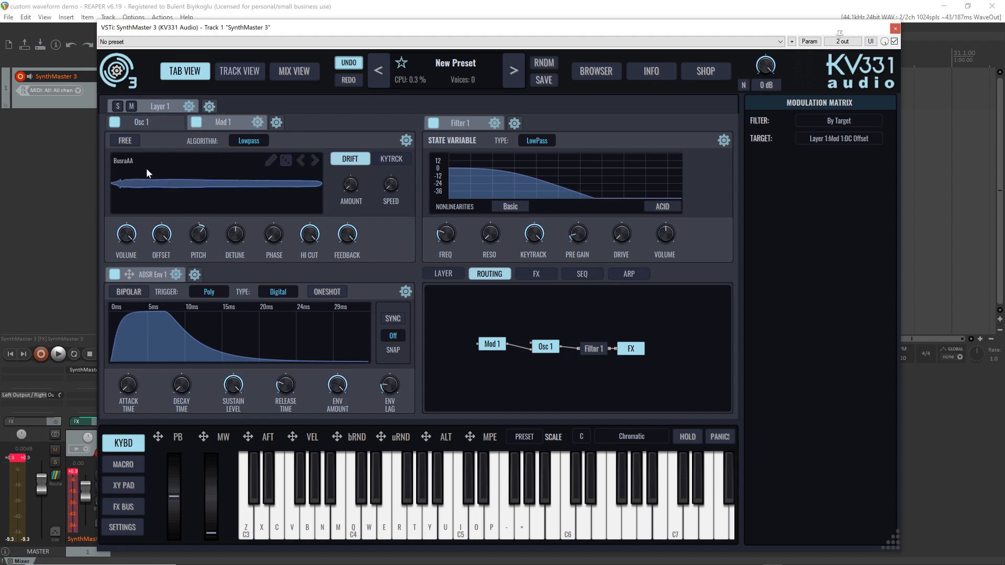